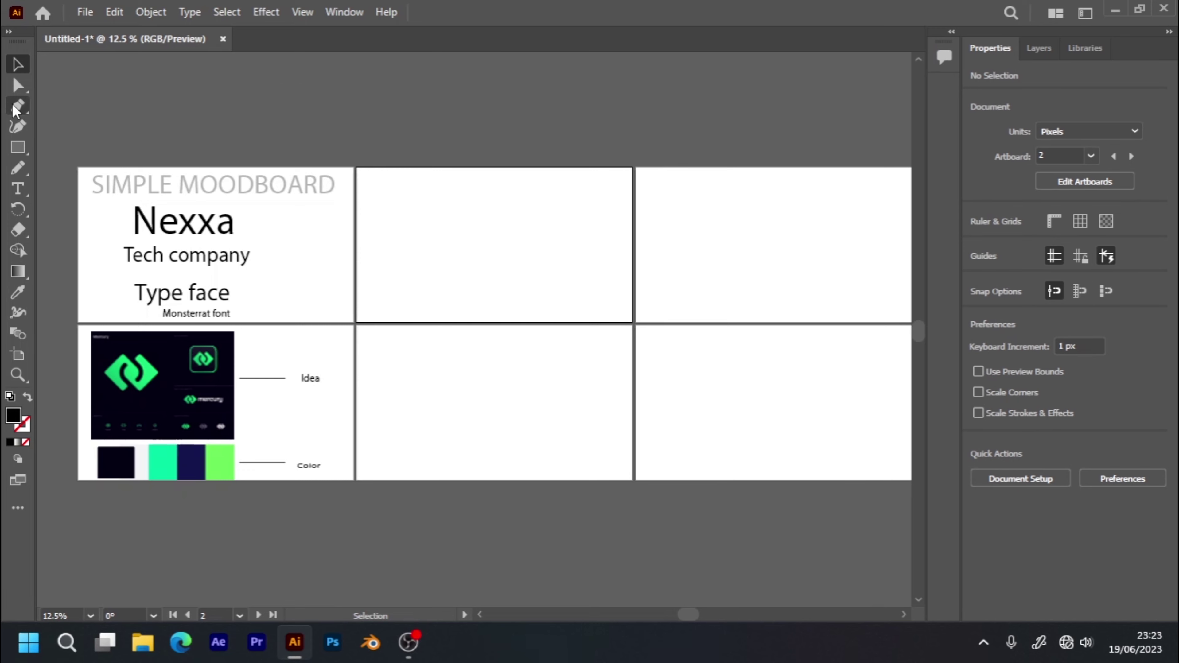
- Draw a black square of about 463 px on artboard 2 and nudge it slightly lower
click(18, 147)
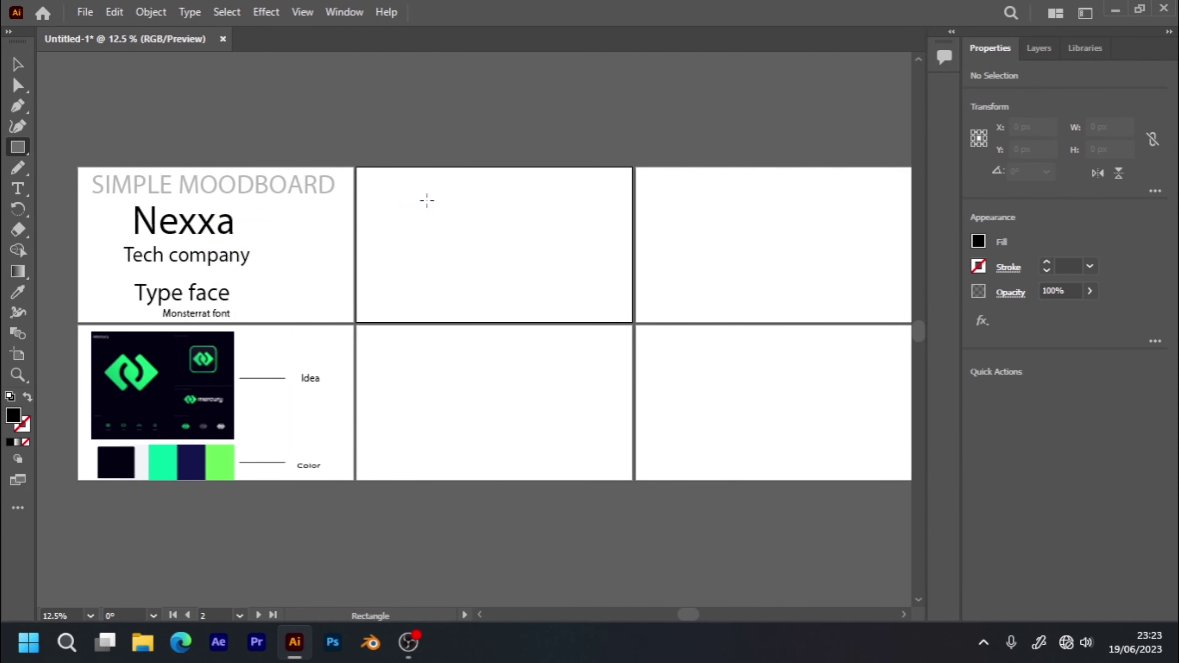
mouse_move(424, 200)
mouse_down()
mouse_move(468, 281)
mouse_move(491, 265)
mouse_up()
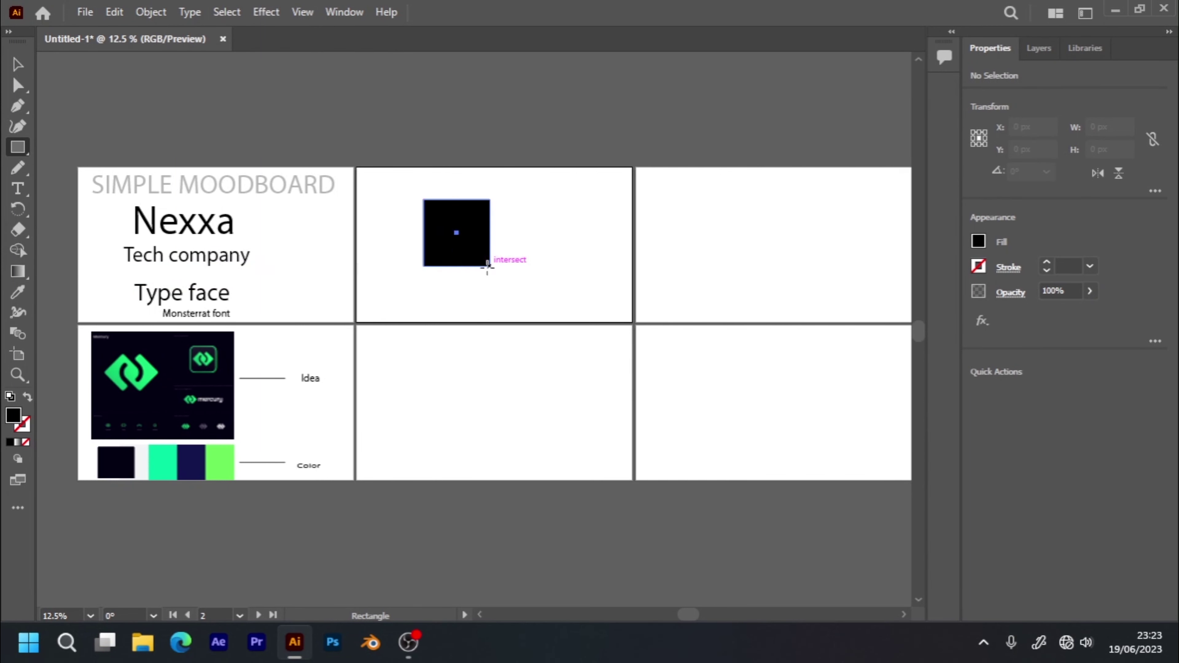
click(525, 225)
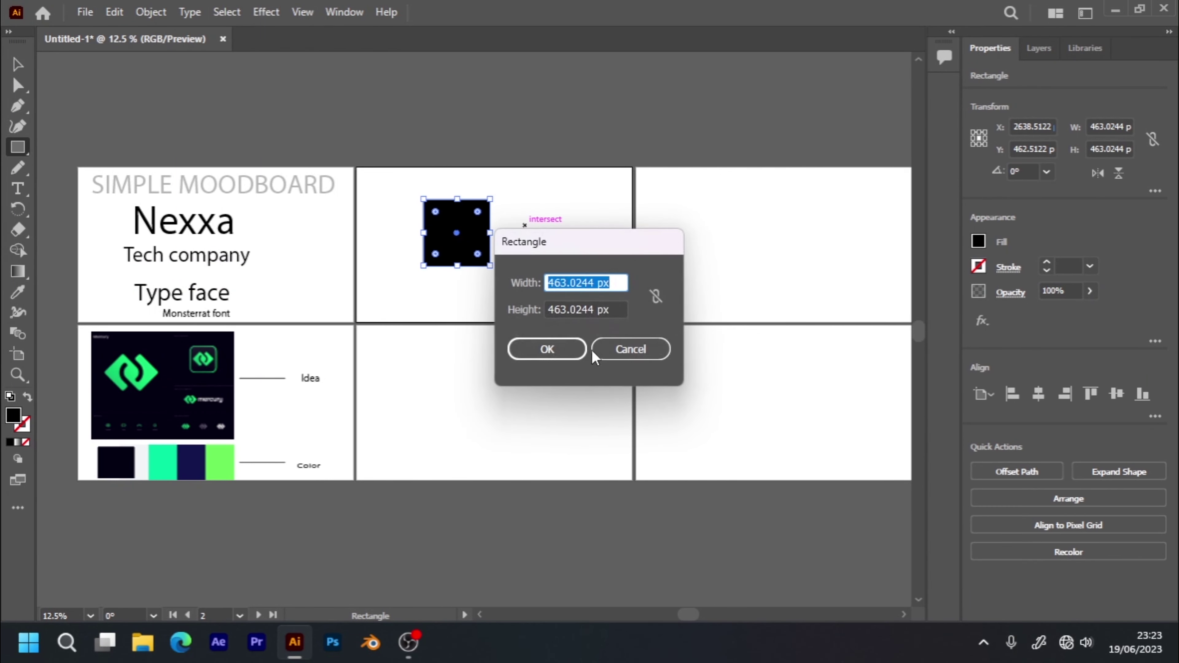
click(604, 349)
key(v)
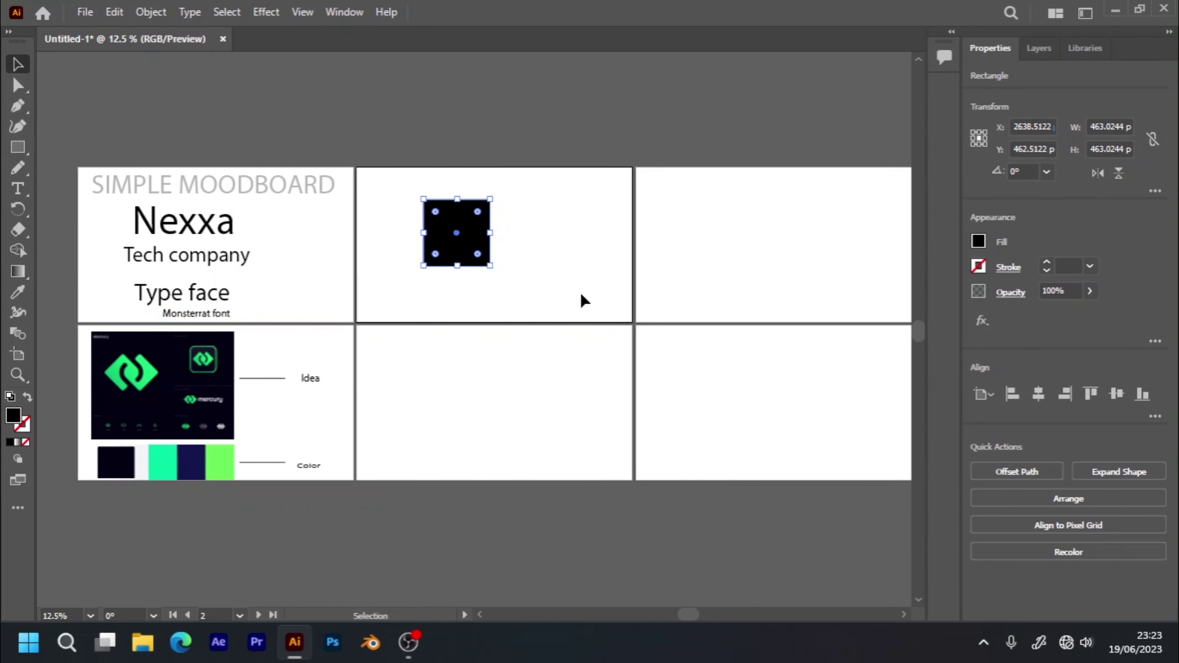
drag(474, 229, 478, 246)
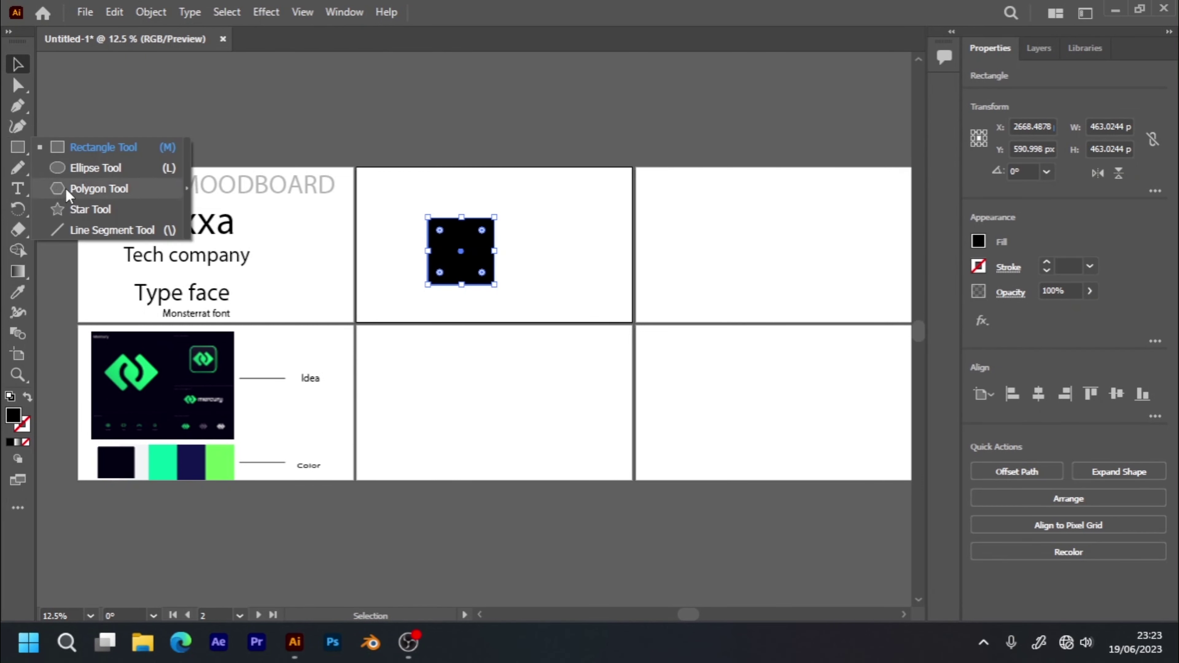
- Create a small three-sided polygon triangle with the Polygon tool and select it
drag(27, 153, 70, 188)
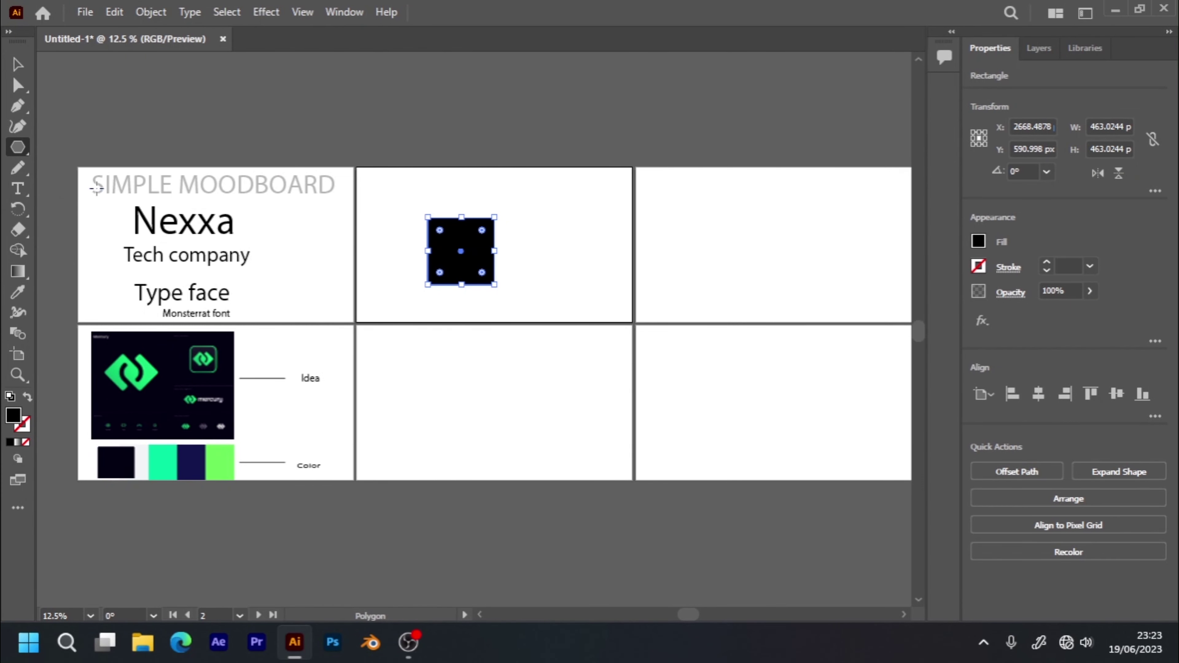
click(549, 245)
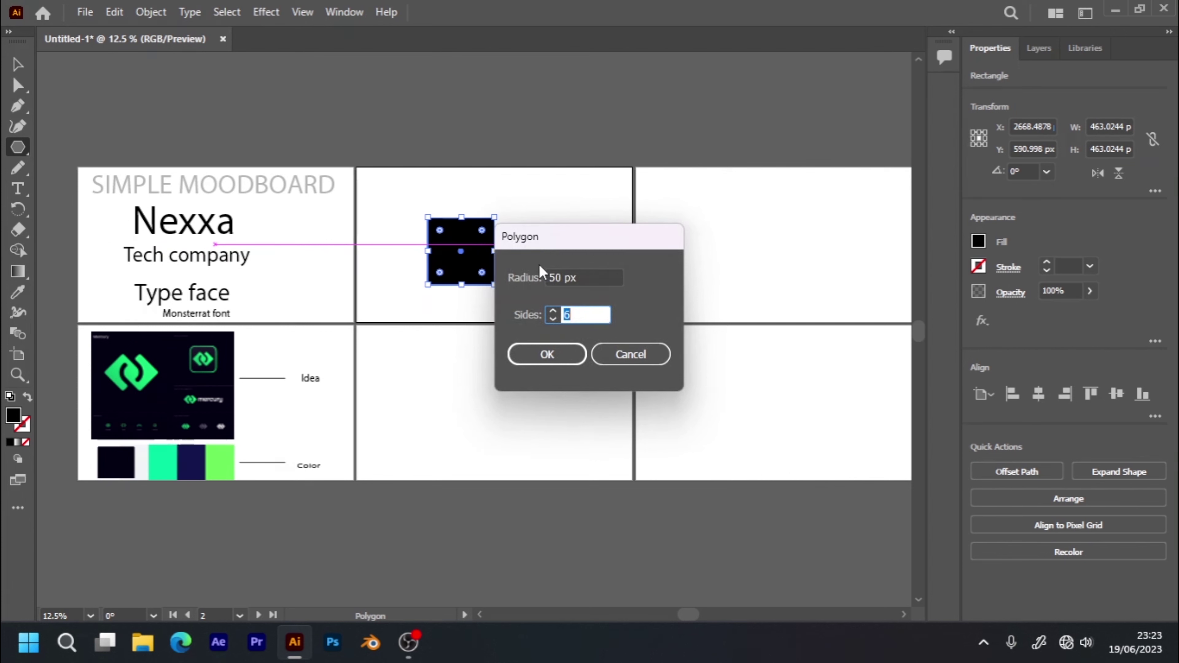
click(529, 355)
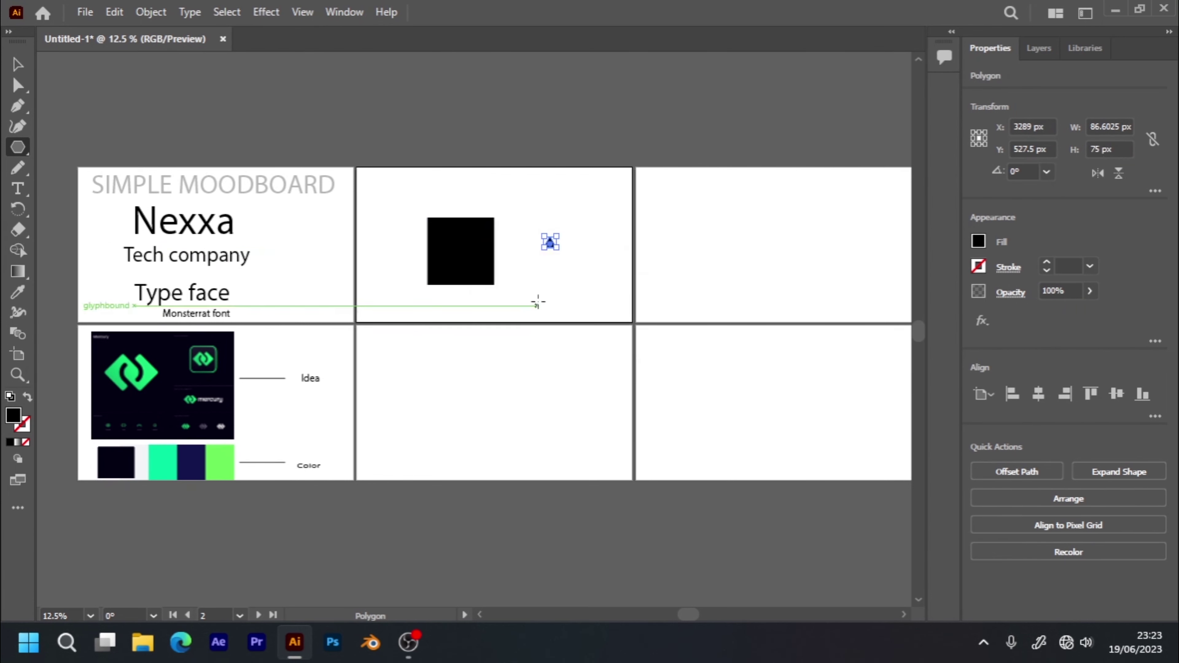
key(v)
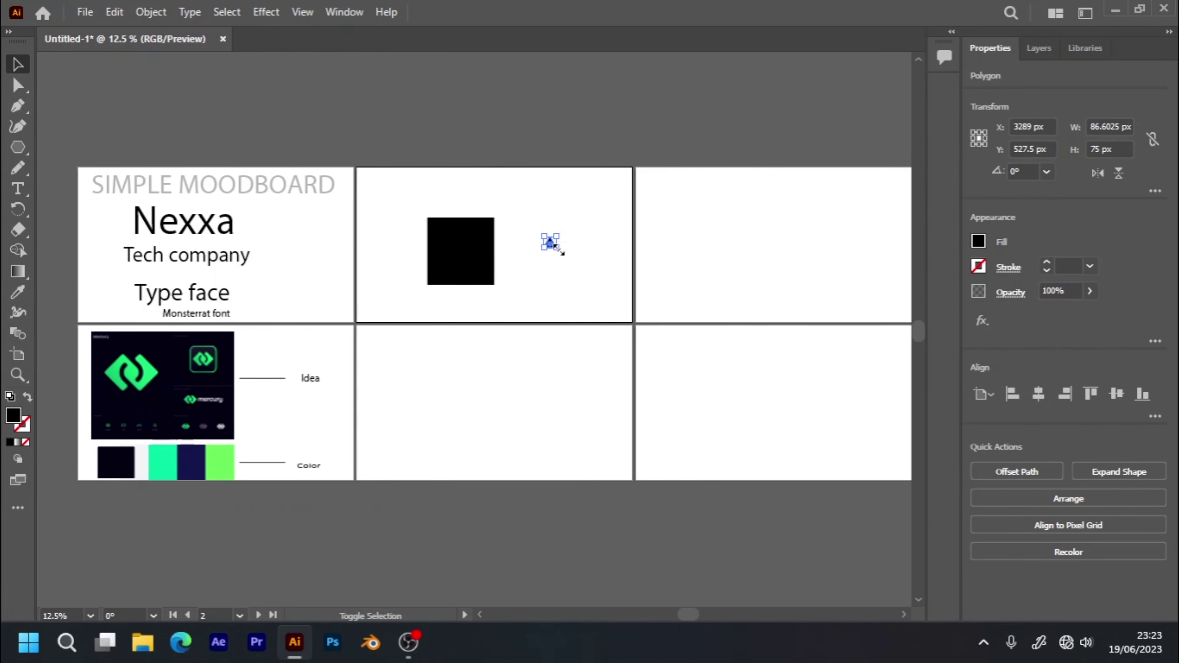
shift+click(557, 254)
click(552, 243)
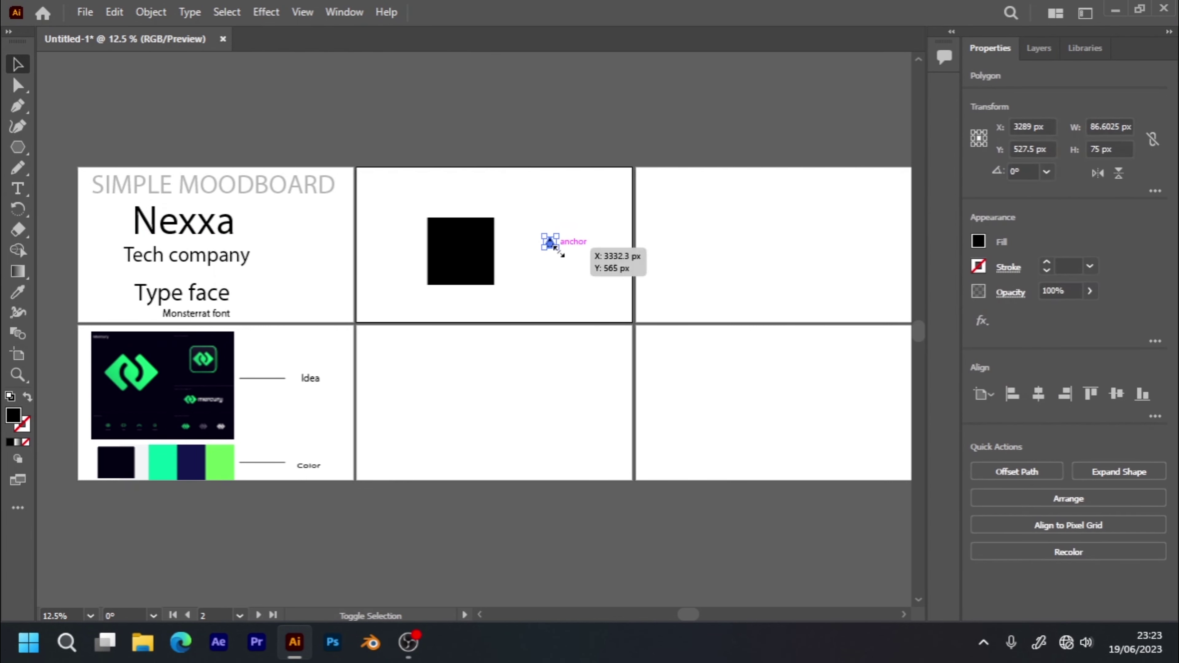
- Enlarge the triangle, rotate it 180°, and resize it to about 530 × 459 px in the lower-middle artboard
mouse_move(557, 251)
mouse_down()
mouse_move(660, 336)
mouse_move(499, 291)
mouse_up()
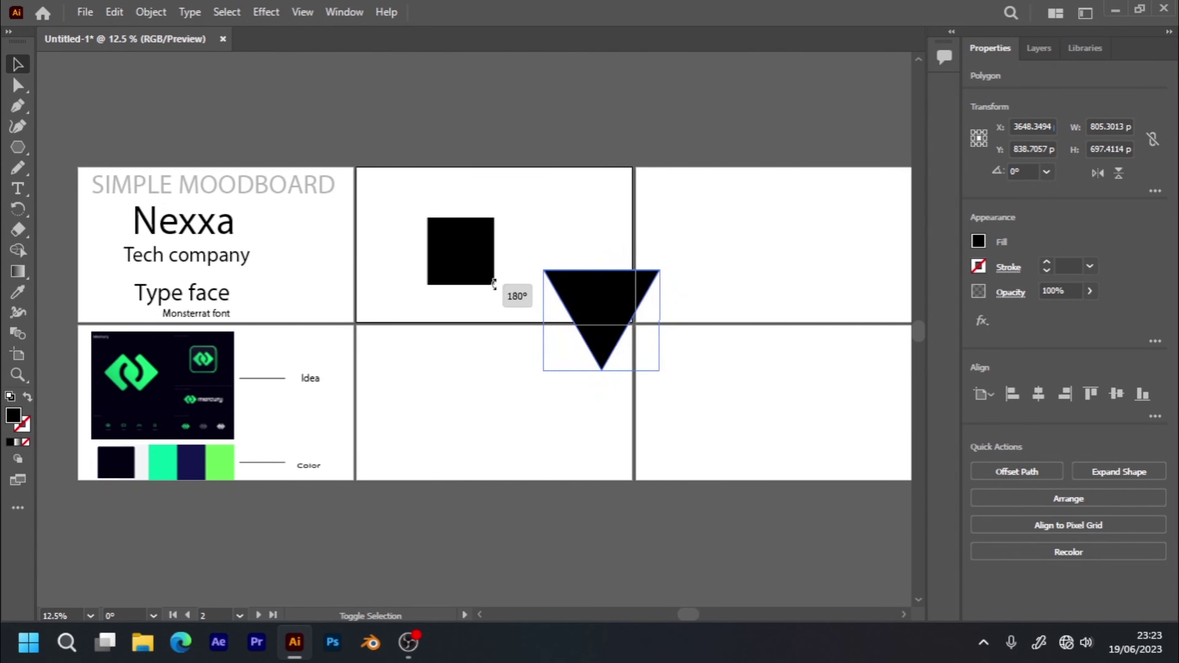
drag(572, 300, 441, 323)
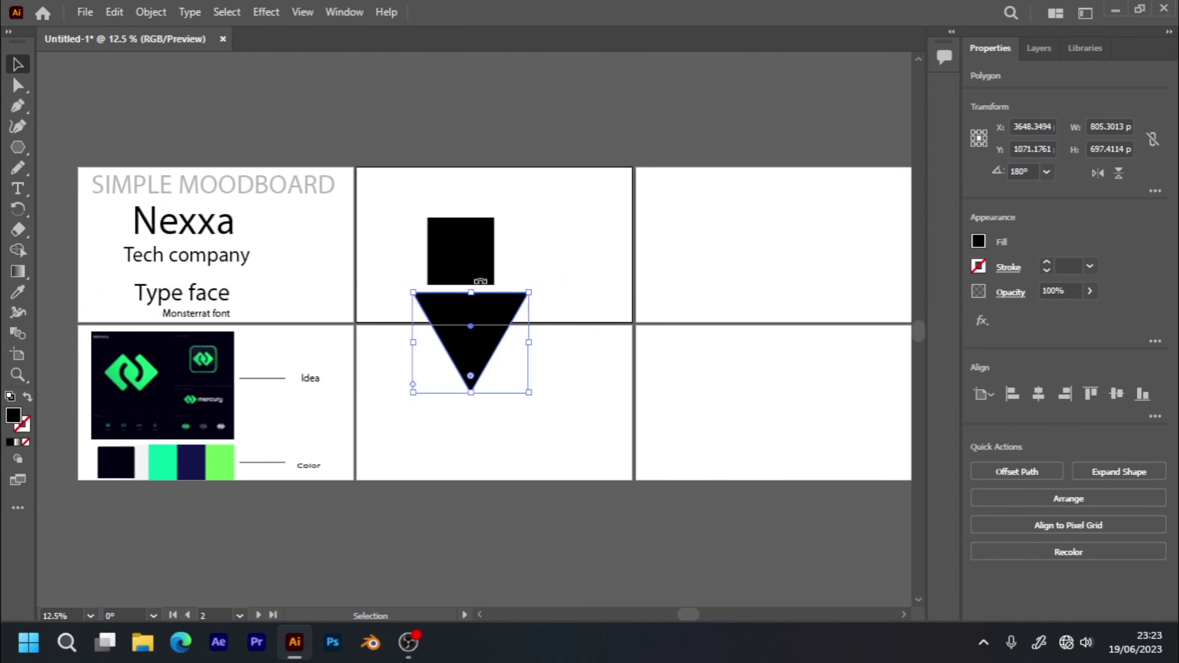
drag(485, 251, 509, 240)
drag(478, 311, 484, 308)
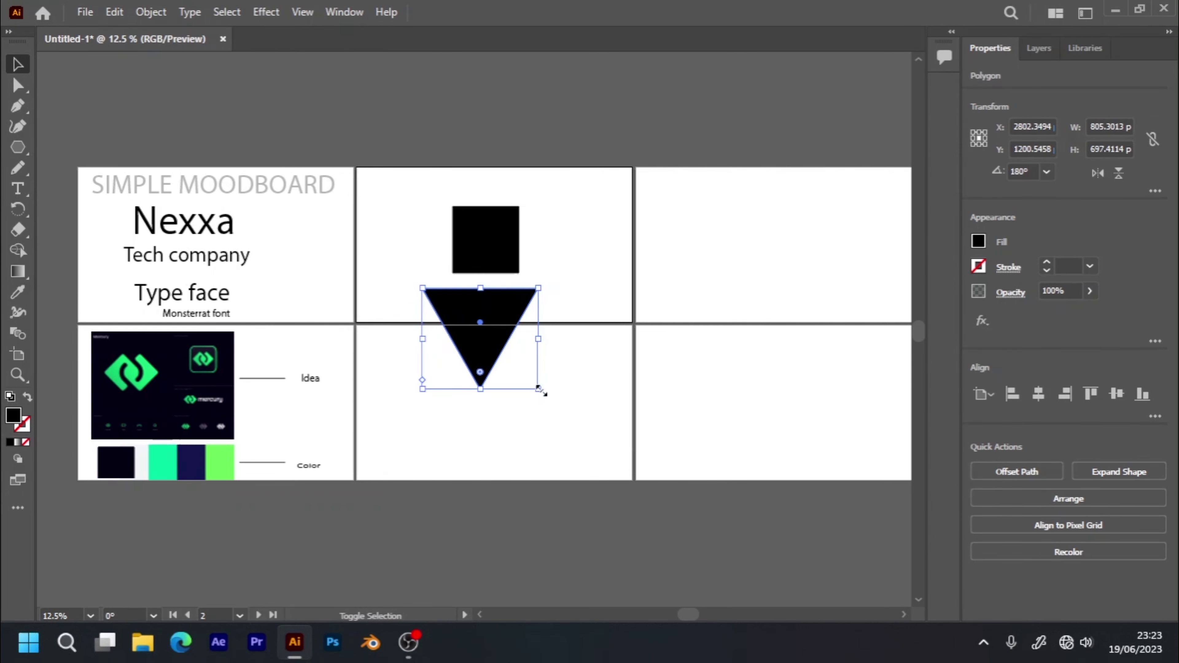
mouse_move(538, 390)
mouse_down()
mouse_move(524, 355)
mouse_move(499, 355)
mouse_up()
drag(473, 306, 490, 373)
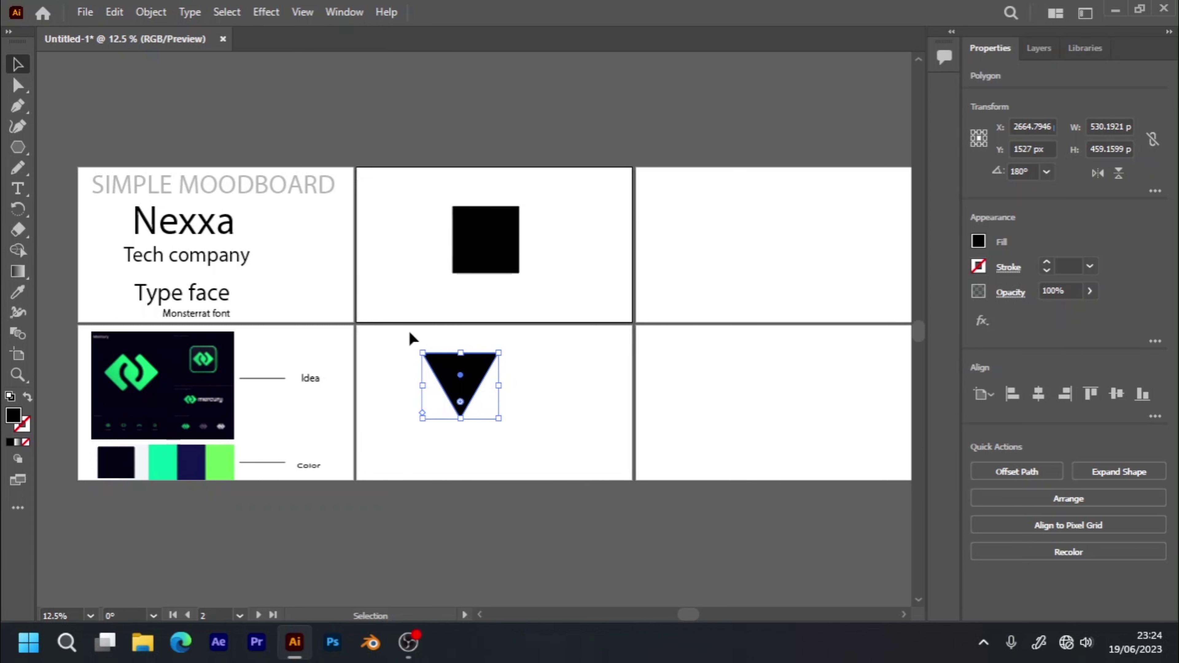
- Swap fill and stroke so the triangle becomes an 8 pt outline
click(28, 398)
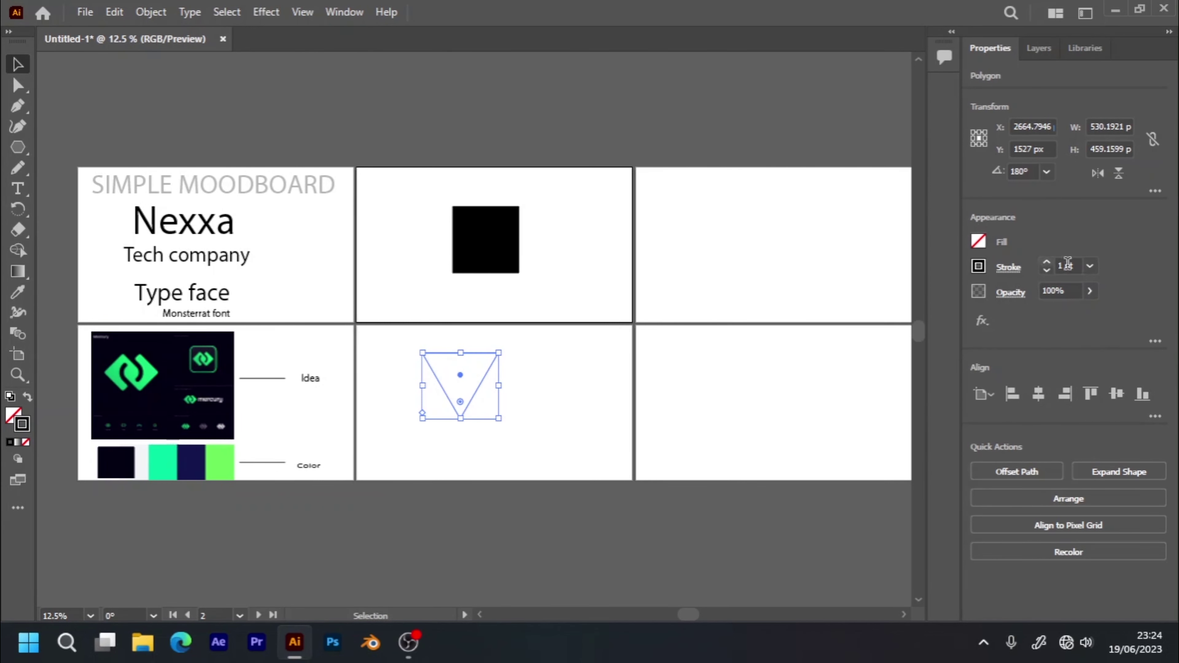
click(1077, 266)
text(8)
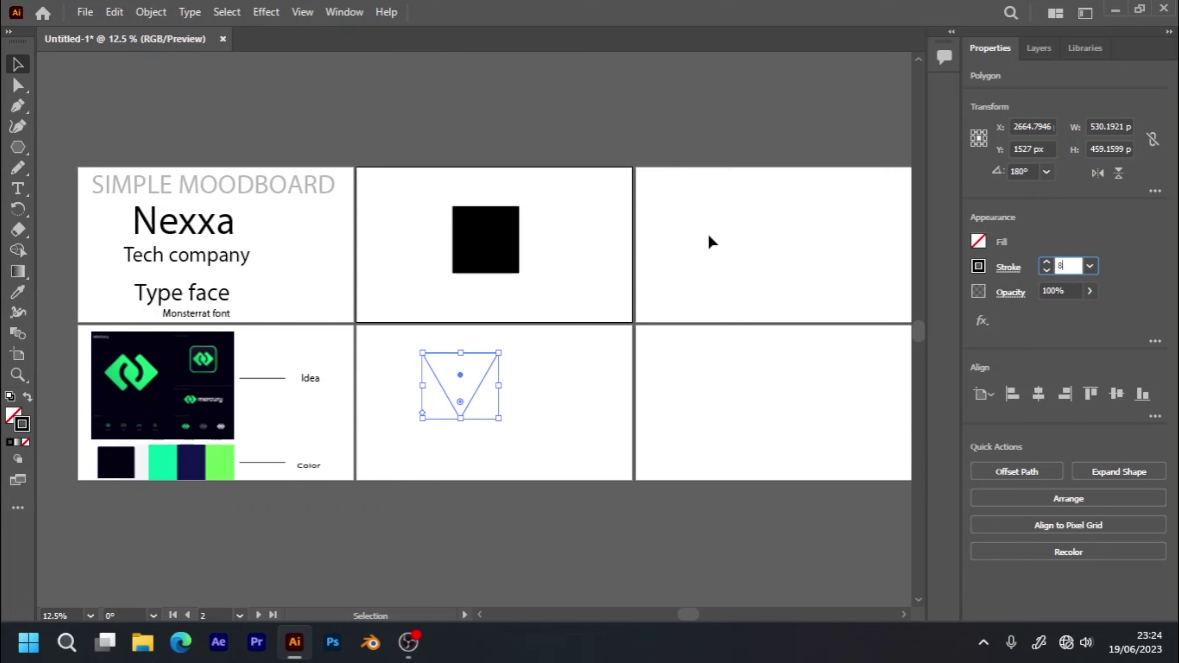
key(Return)
- Move the outlined triangle up directly beneath the square and select both shapes
click(542, 375)
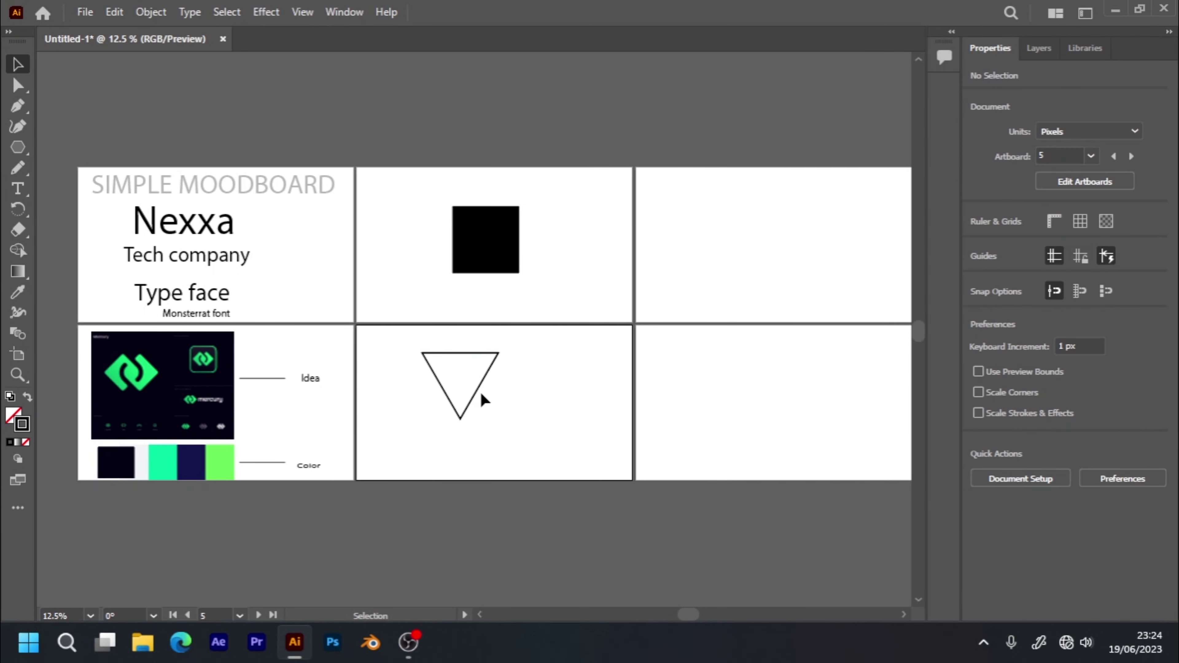
mouse_move(478, 394)
mouse_down()
mouse_move(488, 401)
mouse_move(493, 388)
mouse_up()
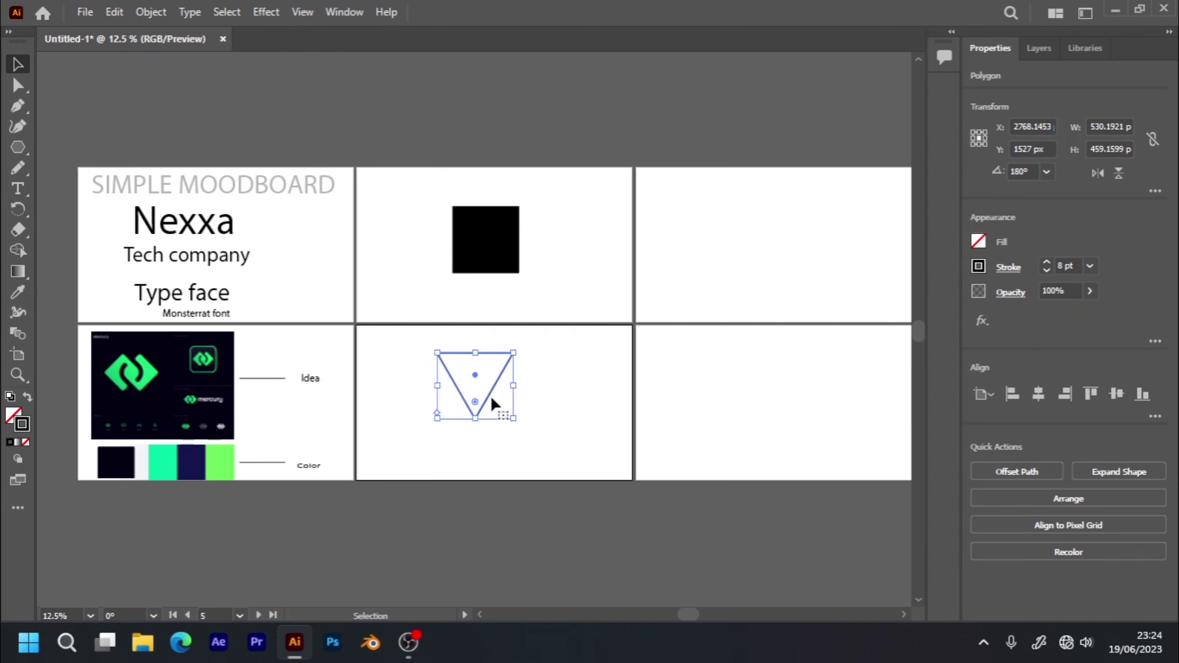
drag(498, 393, 505, 316)
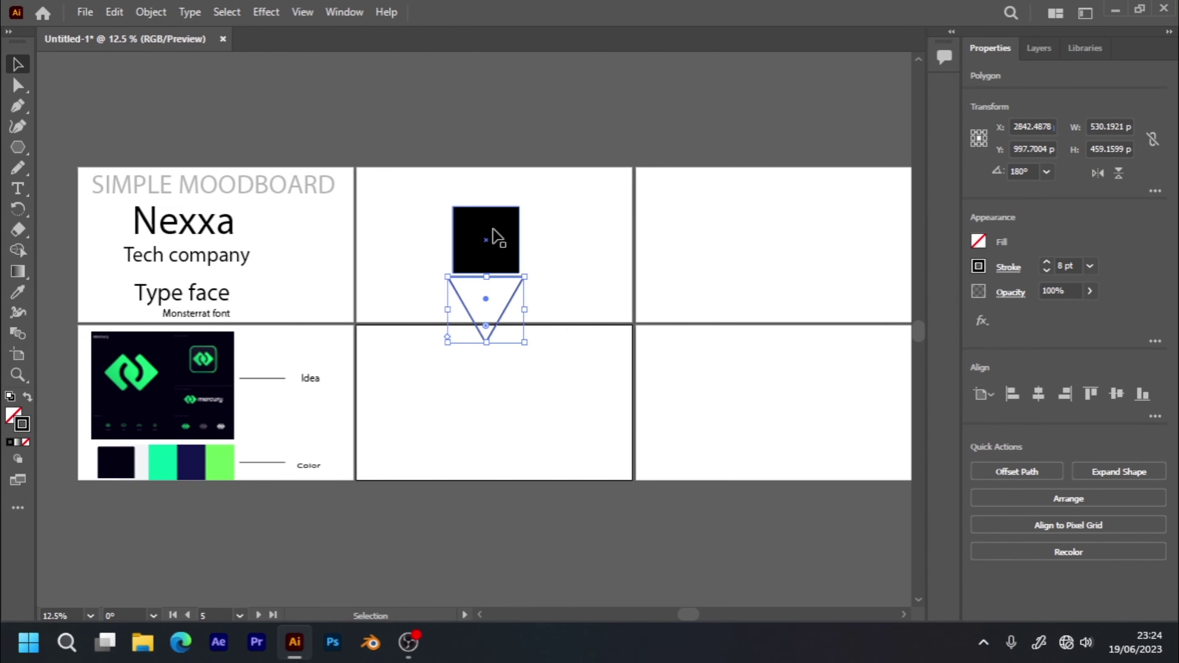
mouse_move(417, 186)
mouse_down()
mouse_move(542, 360)
mouse_move(475, 256)
mouse_move(420, 259)
mouse_up()
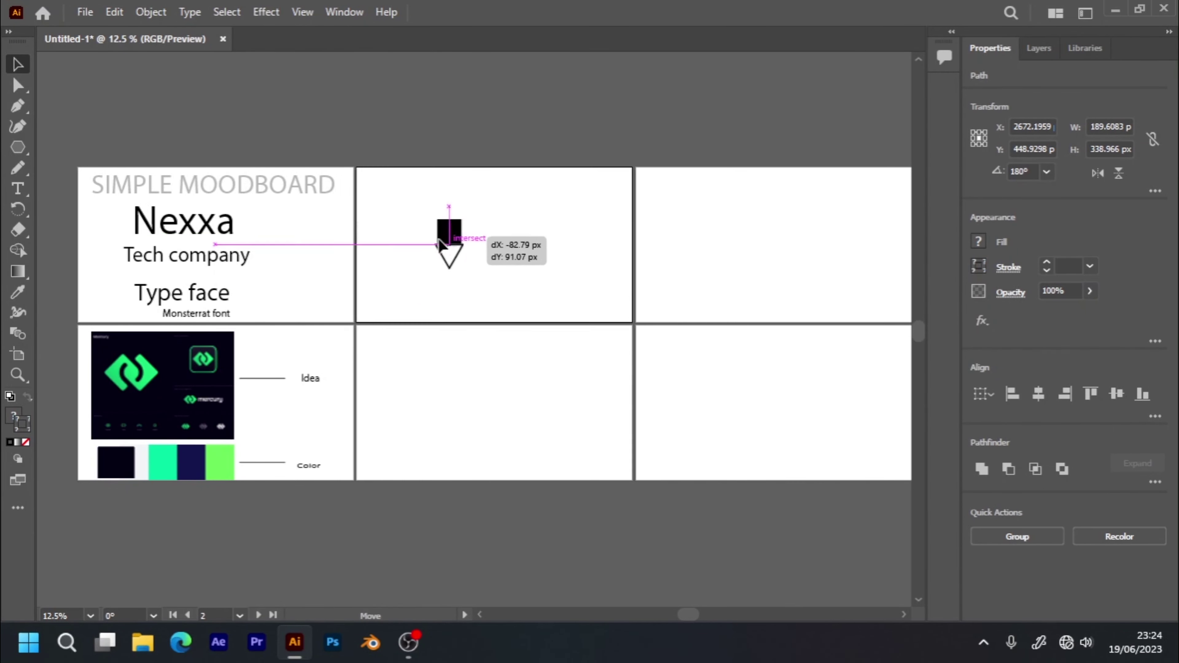
- Duplicate the square-and-triangle pair to the right, rotate the copy 180° and raise it
click(467, 265)
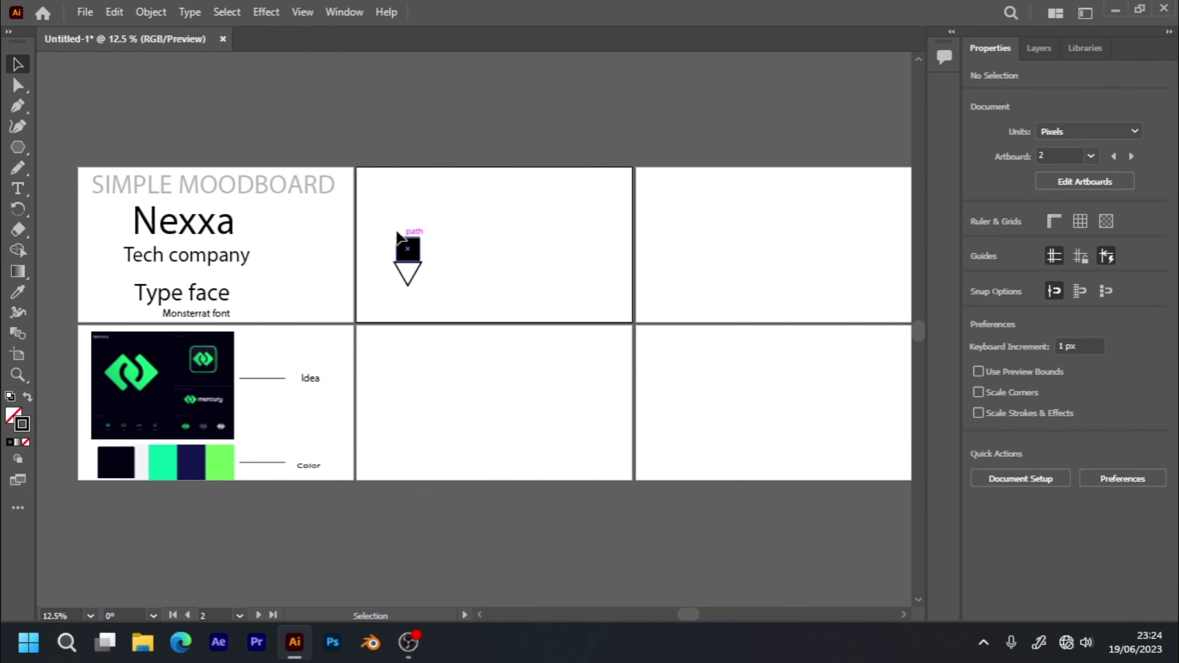
drag(375, 216, 424, 289)
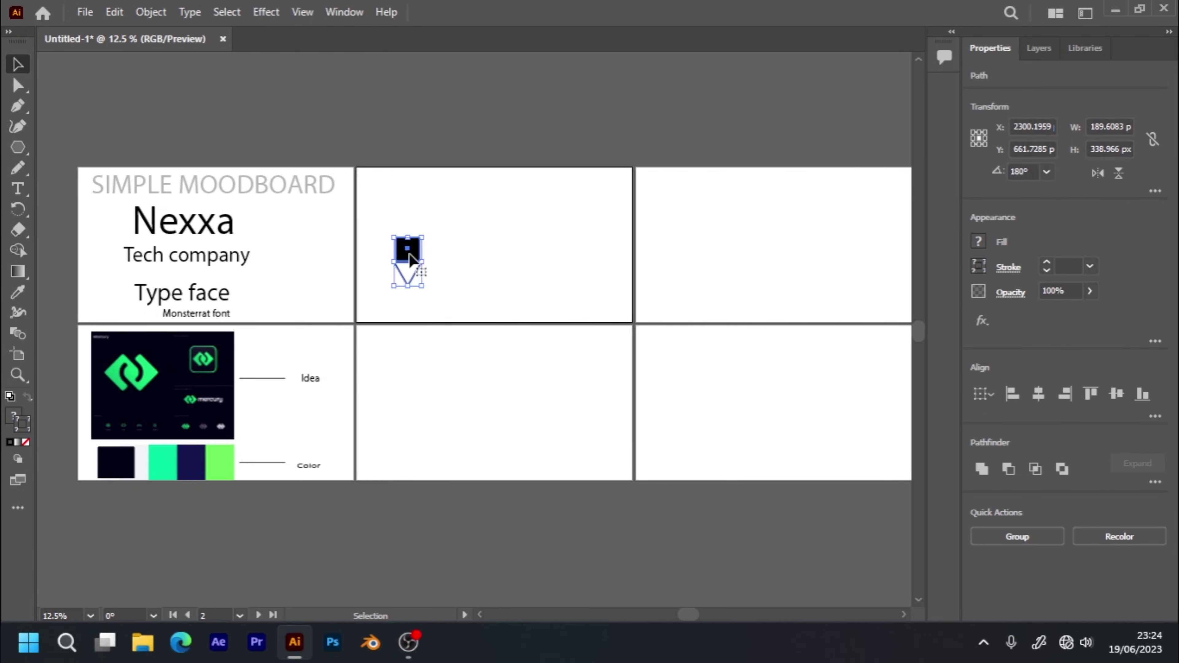
drag(415, 259, 461, 263)
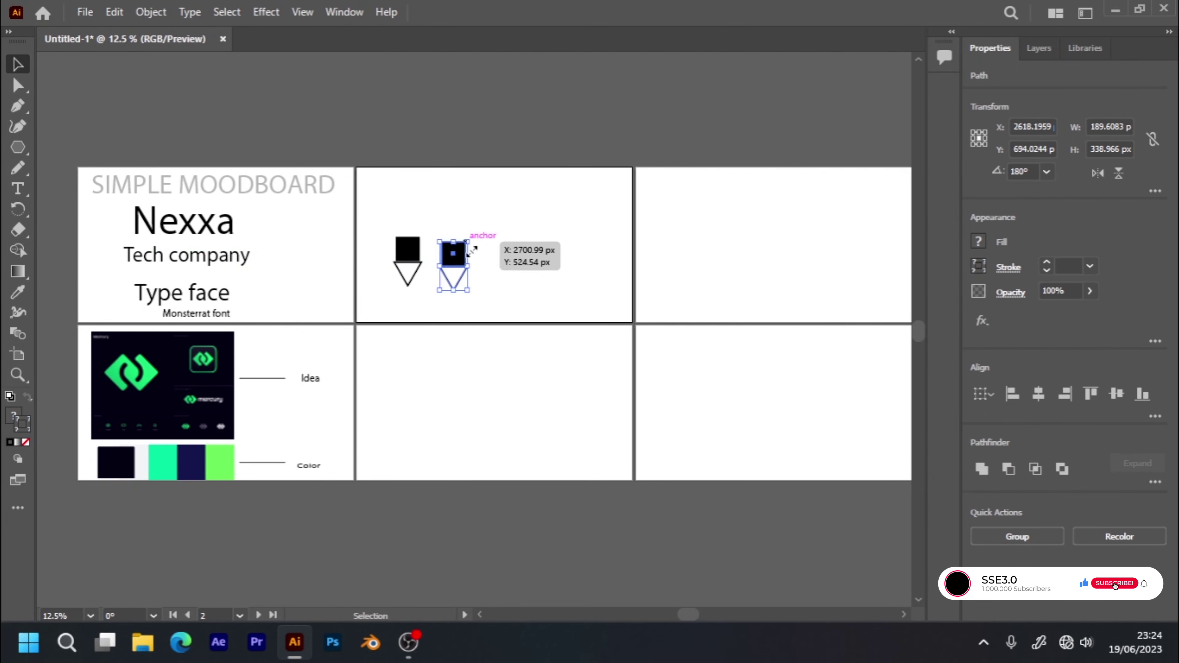
drag(474, 293, 434, 225)
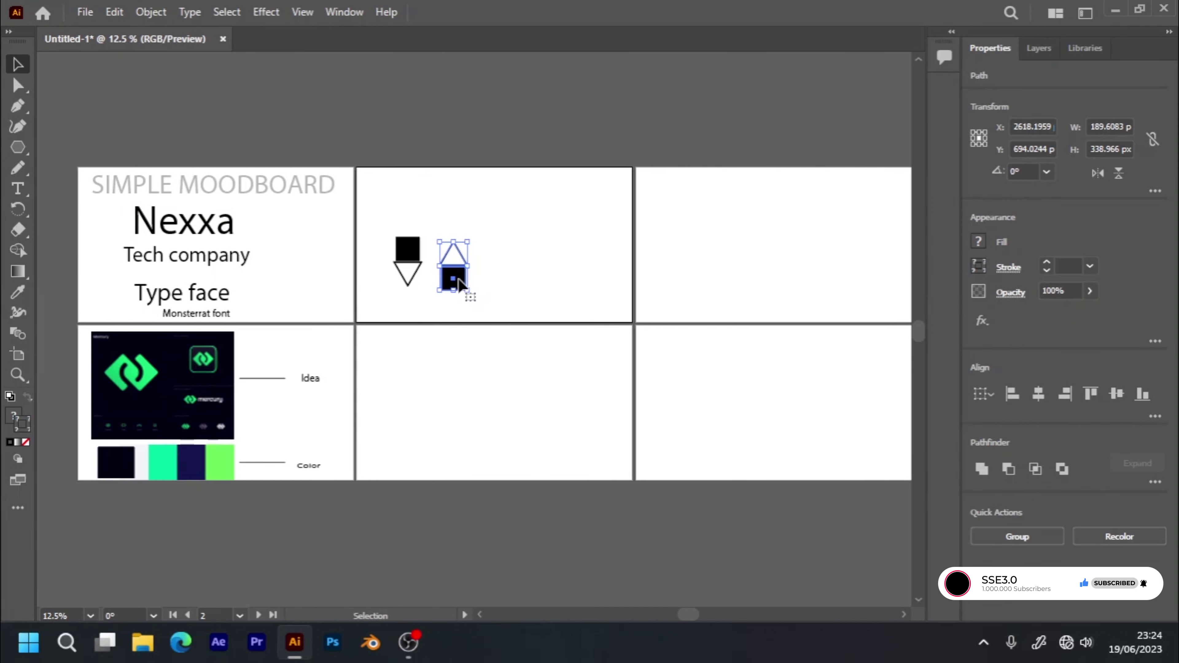
drag(461, 284, 466, 253)
click(493, 284)
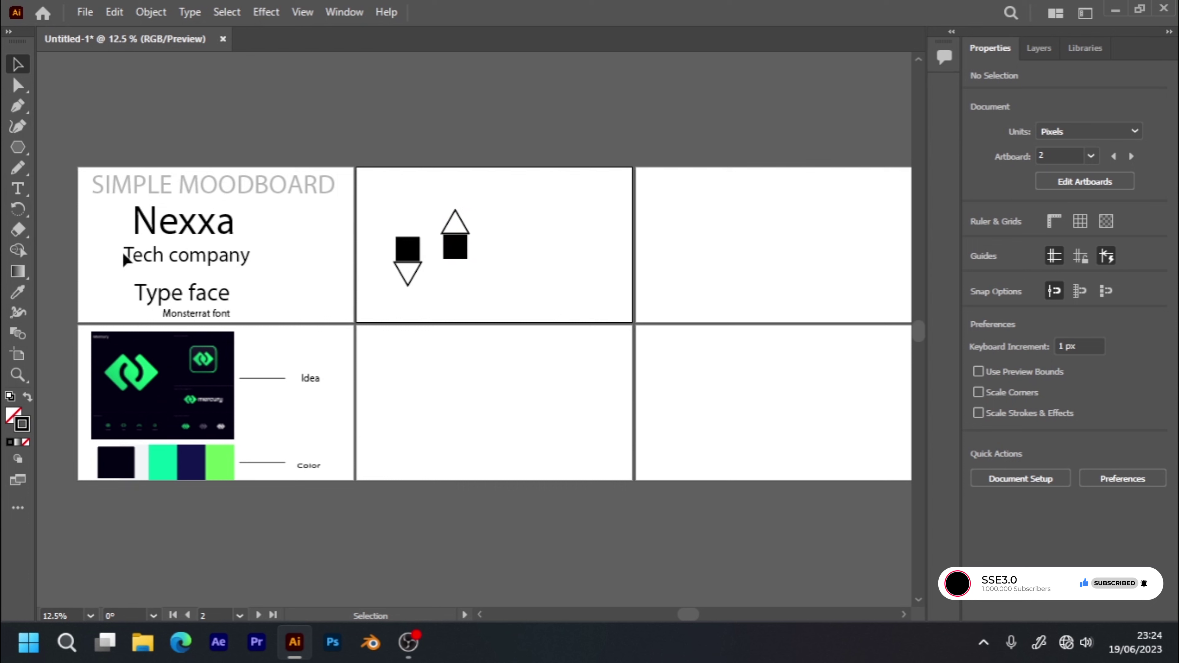
- Raise the flipped pair slightly and add a duplicate square tilted about 45° between the pairs
drag(463, 251, 473, 253)
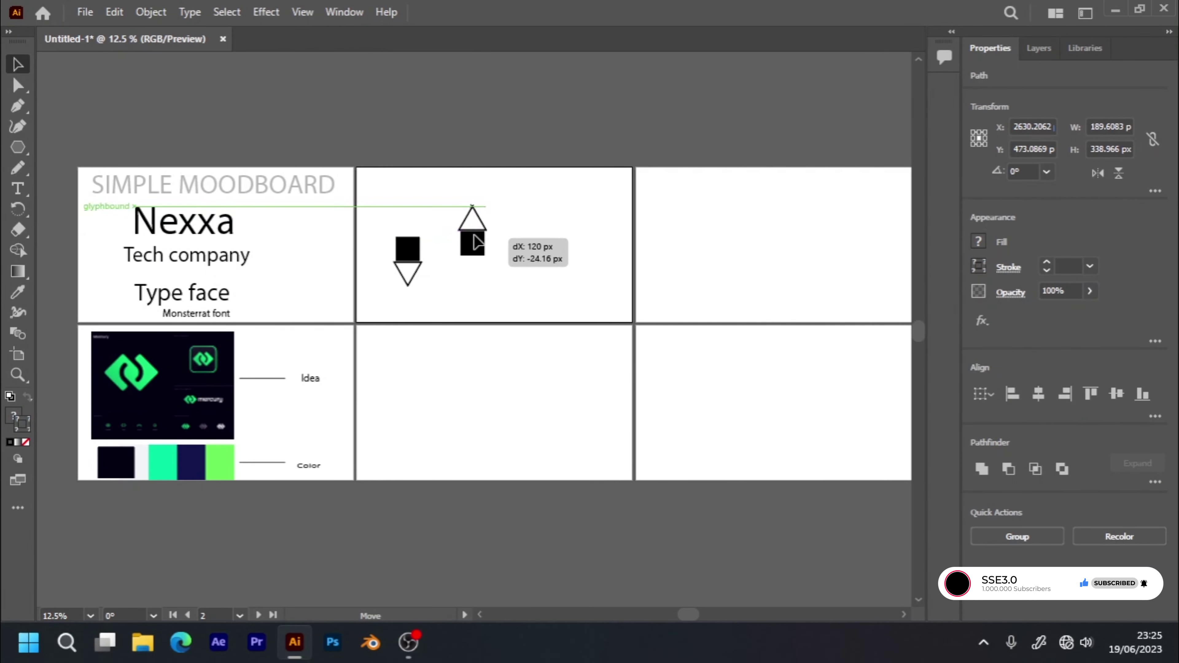
drag(474, 253, 477, 240)
click(490, 270)
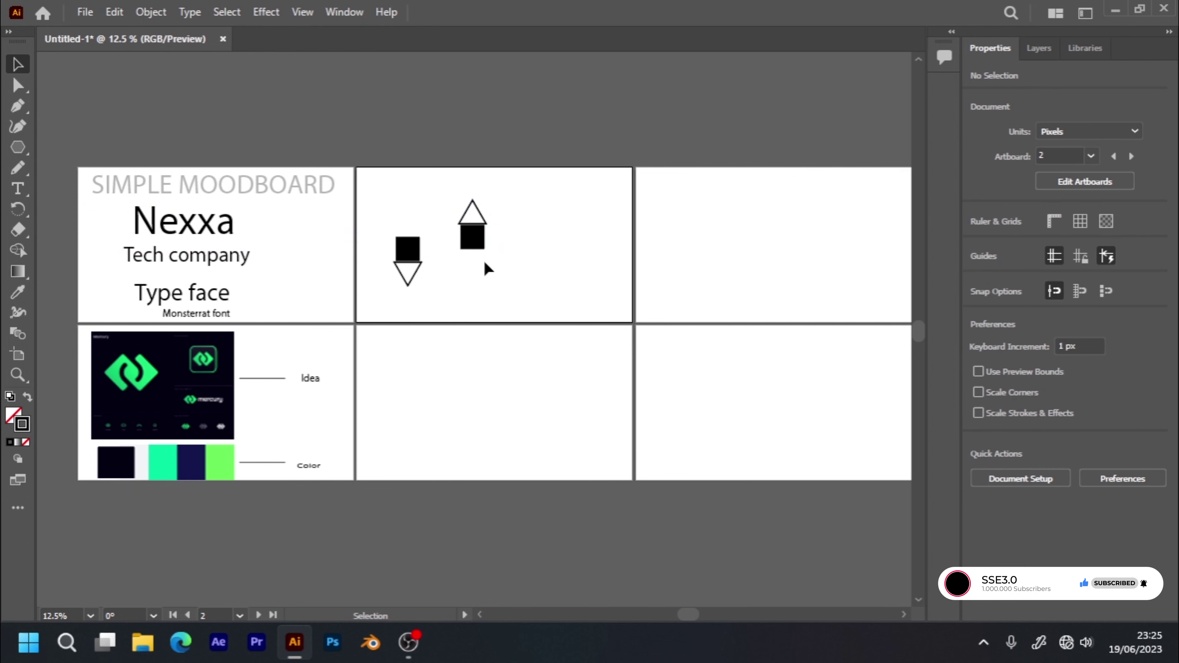
click(476, 242)
mouse_move(475, 240)
mouse_down()
mouse_move(444, 248)
mouse_move(506, 292)
mouse_up()
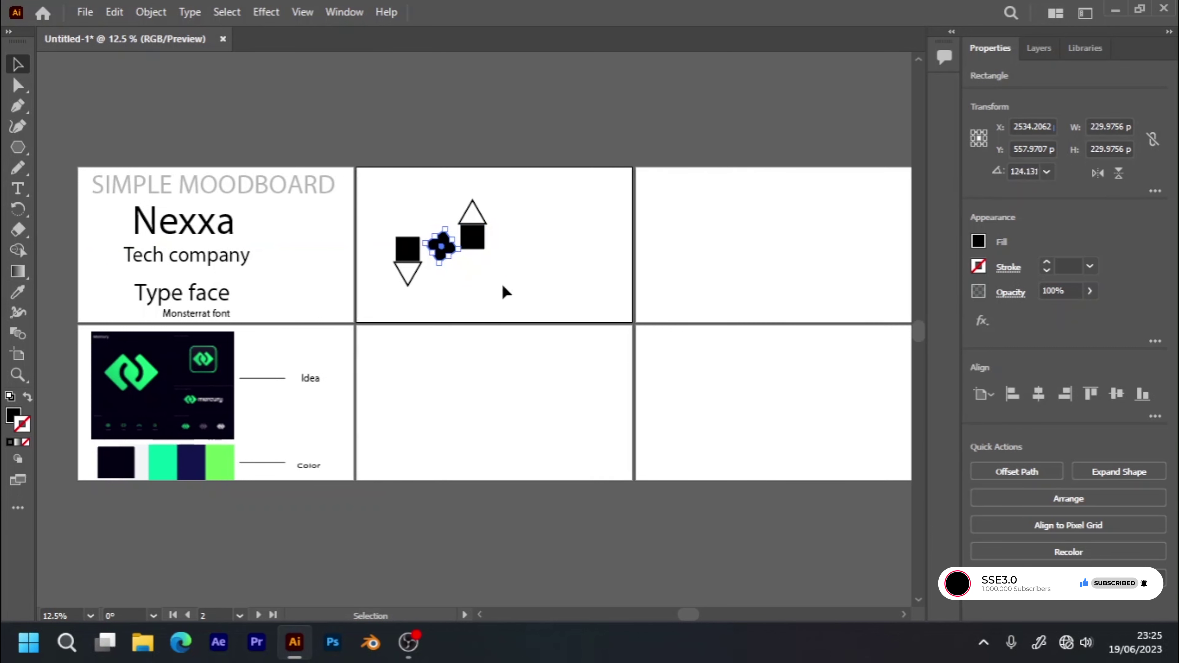
click(549, 274)
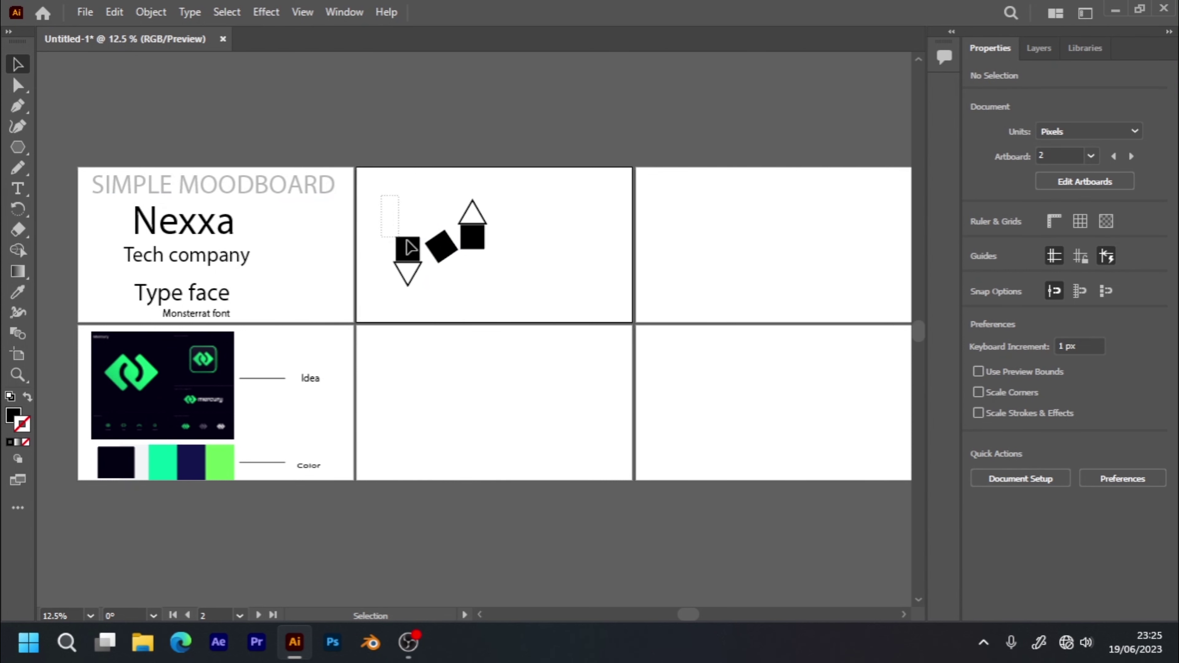
- Centre all five shapes on the artboard and copy the arrangement into the lower-middle artboard
drag(407, 248, 515, 292)
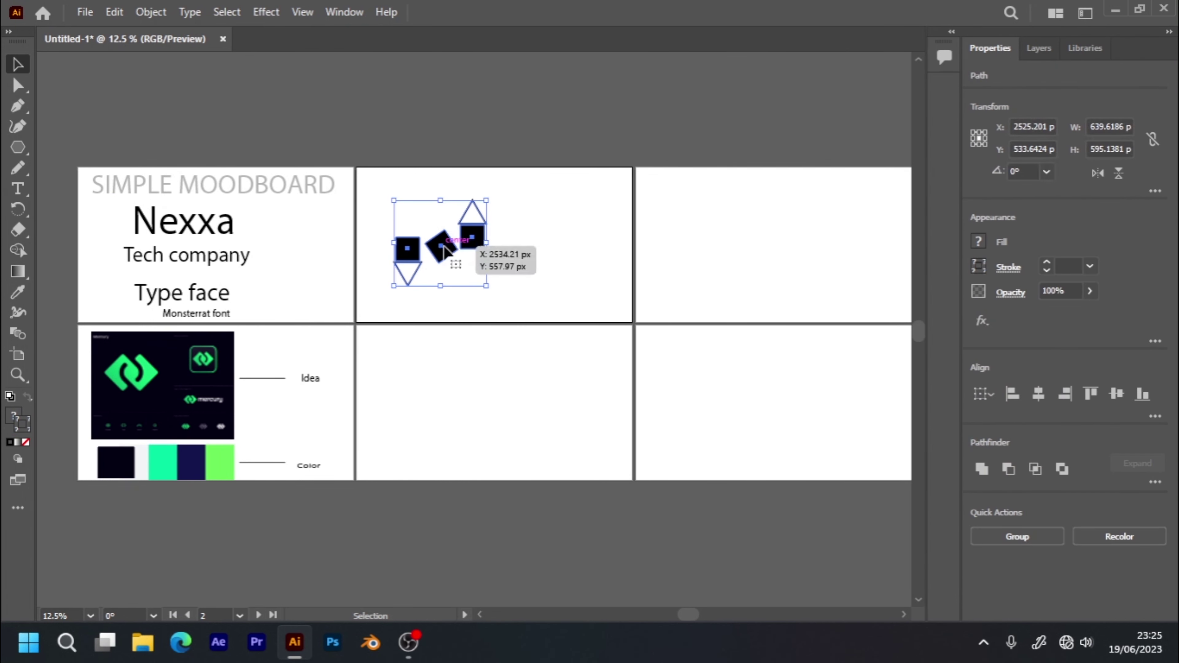
drag(443, 246, 473, 274)
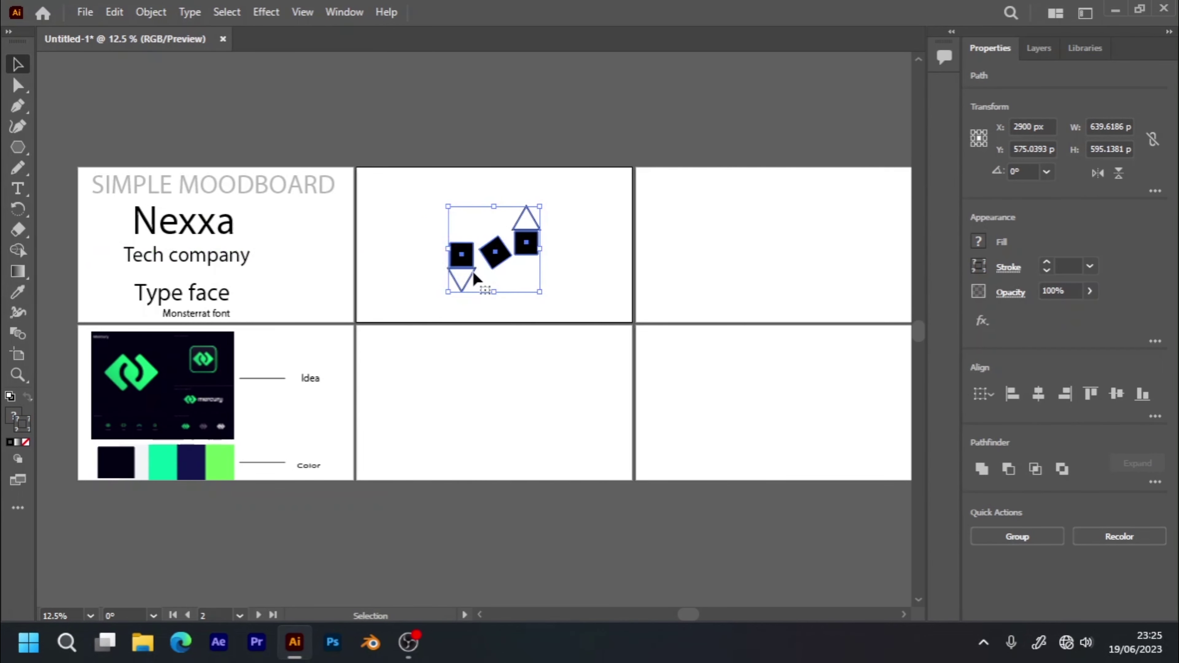
click(498, 261)
drag(498, 258, 482, 399)
- Delete the lower artboard's triangles and stretch the left square into a tall rectangle
click(574, 421)
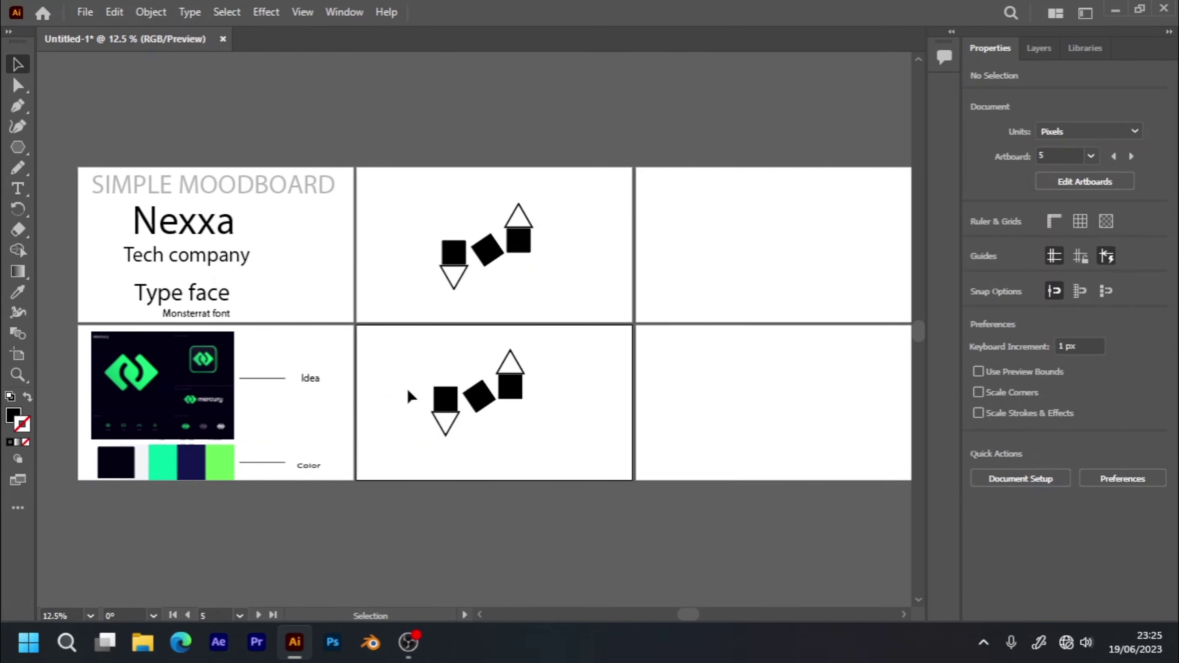
click(437, 420)
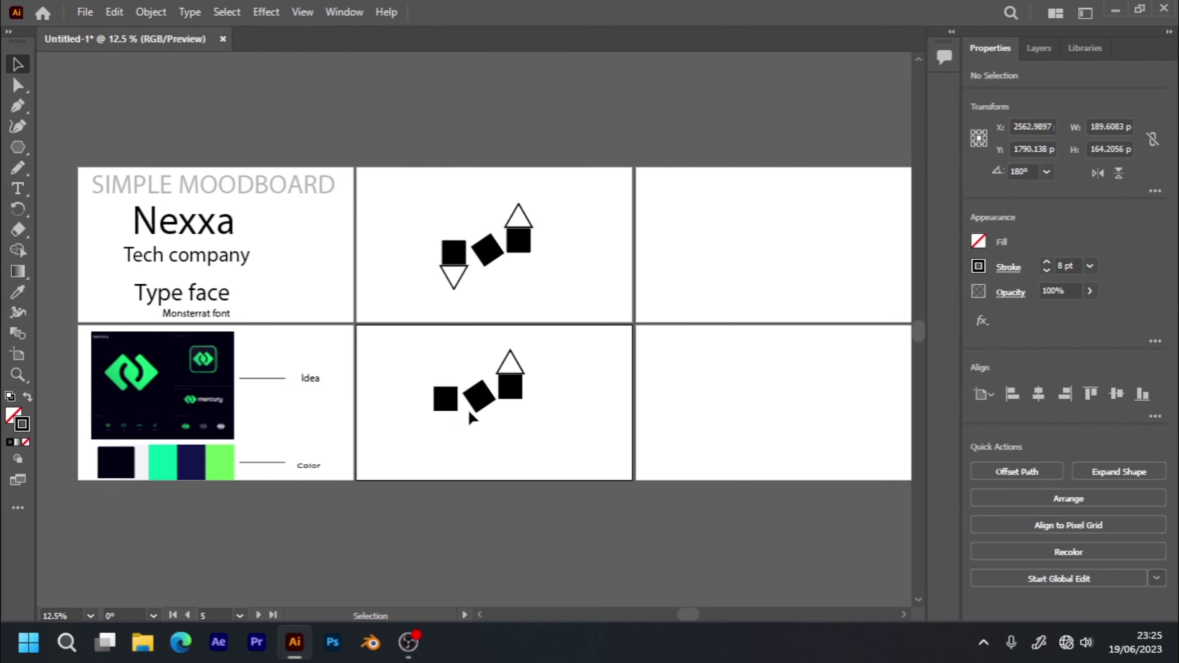
drag(519, 362, 540, 360)
key(Delete)
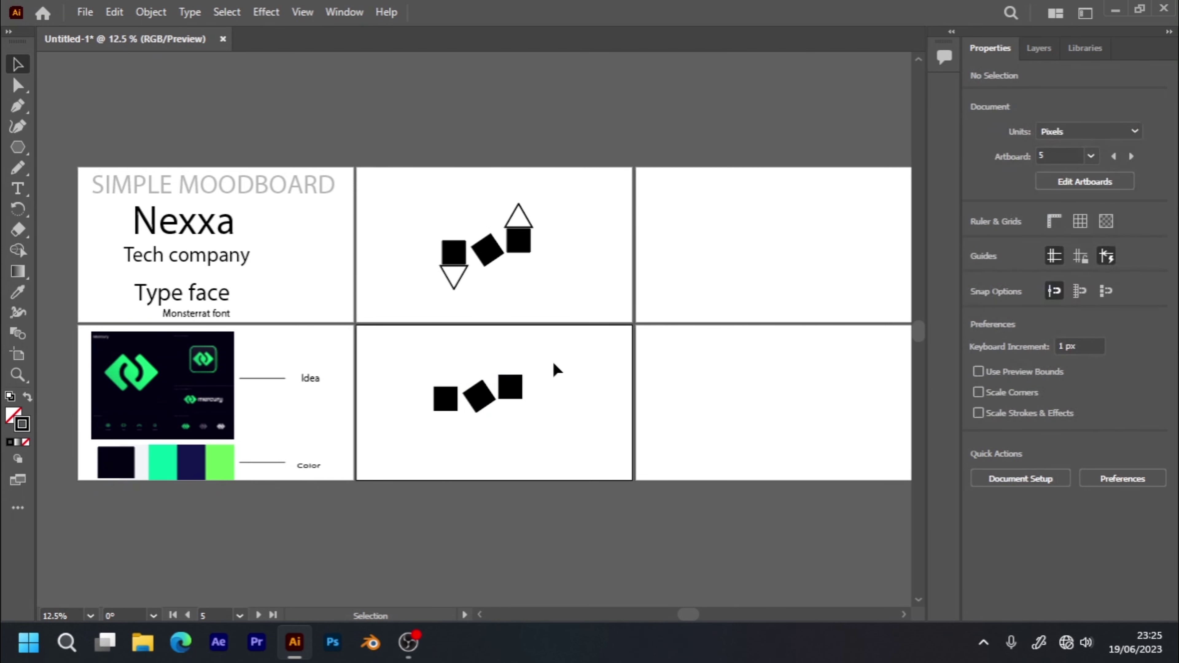
click(446, 398)
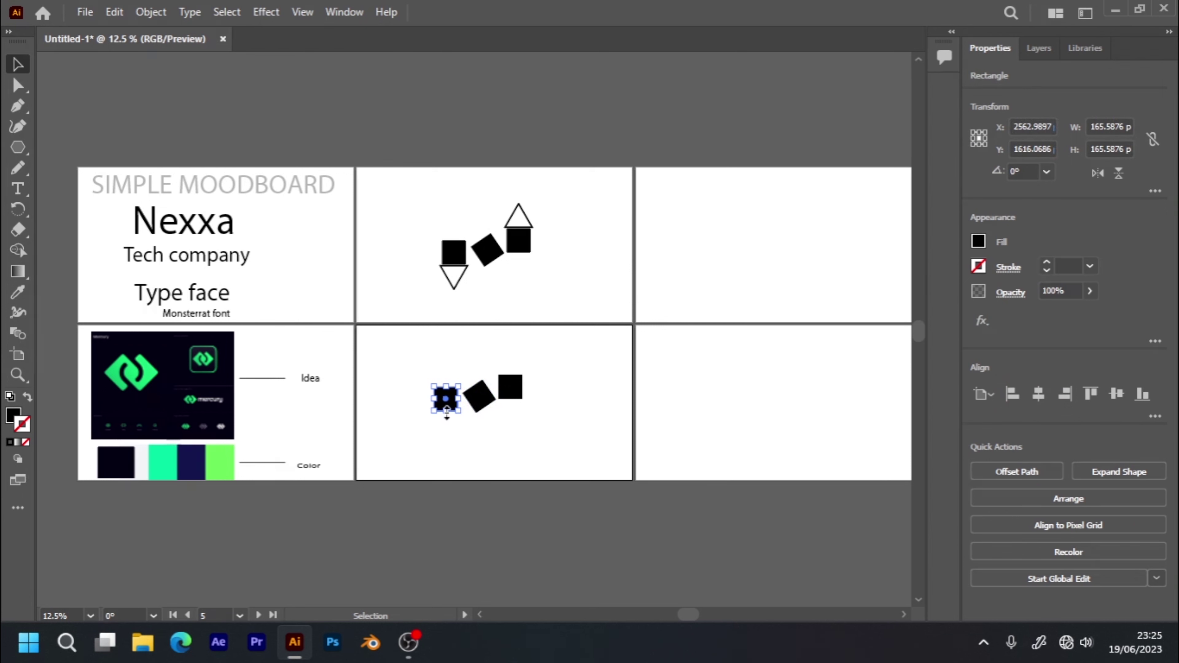
drag(446, 411, 447, 428)
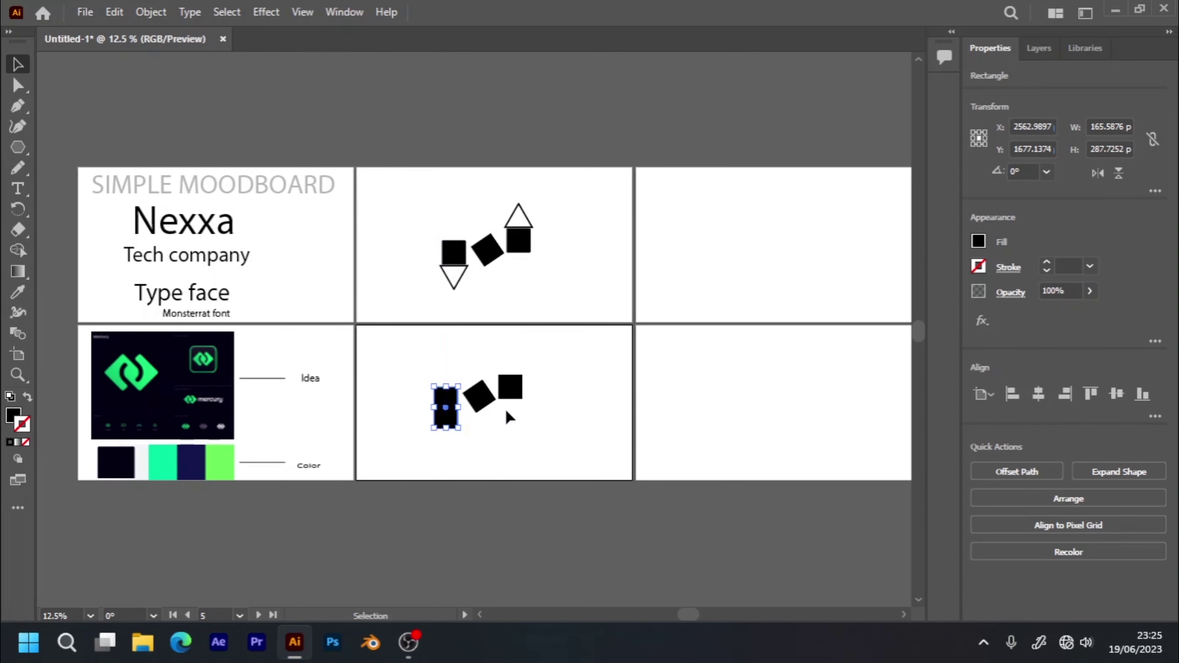
- Replace the right square with a copy of the tall rectangle, lowered slightly into place
click(514, 394)
key(Delete)
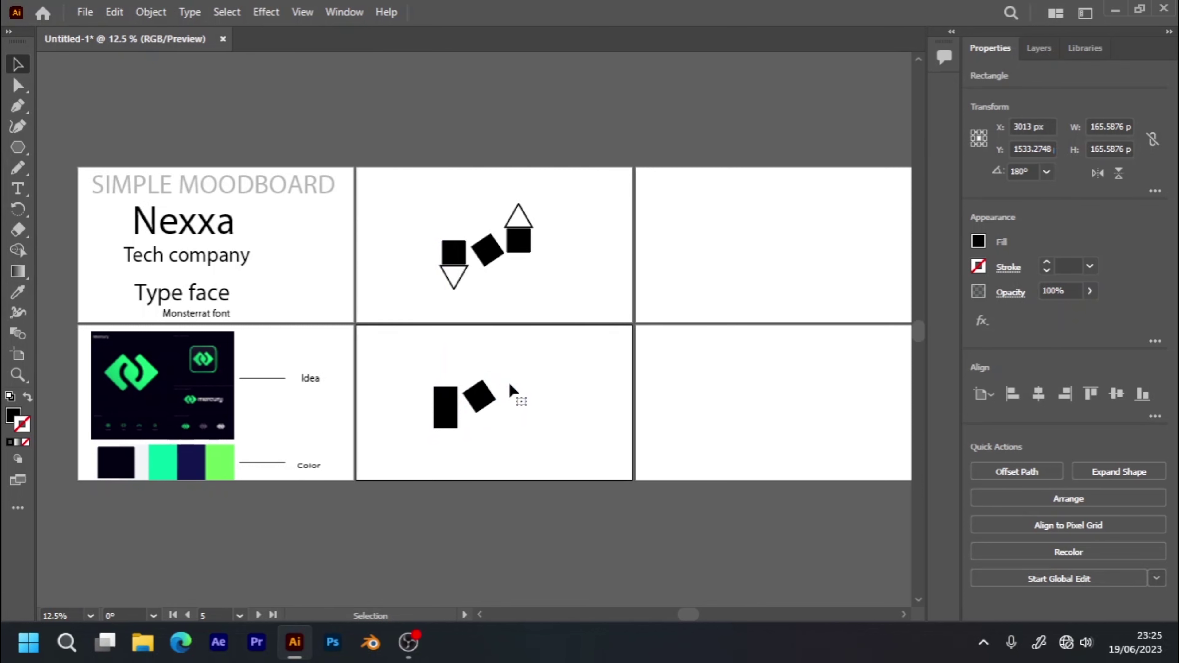
click(447, 409)
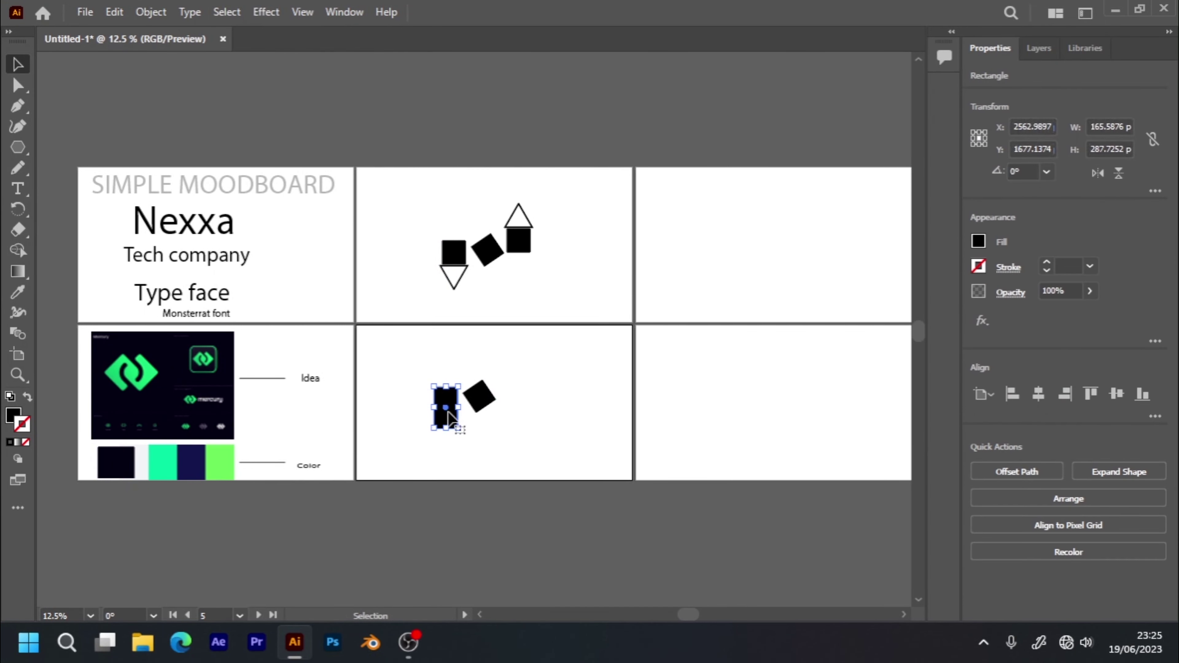
drag(447, 416, 516, 391)
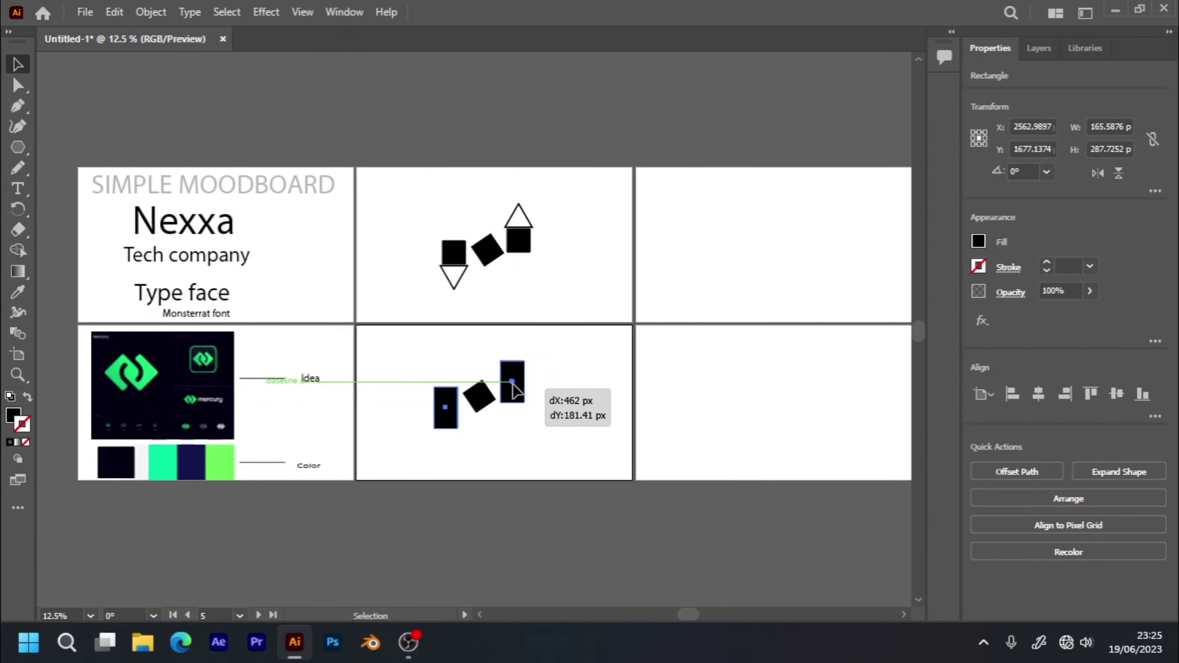
click(520, 421)
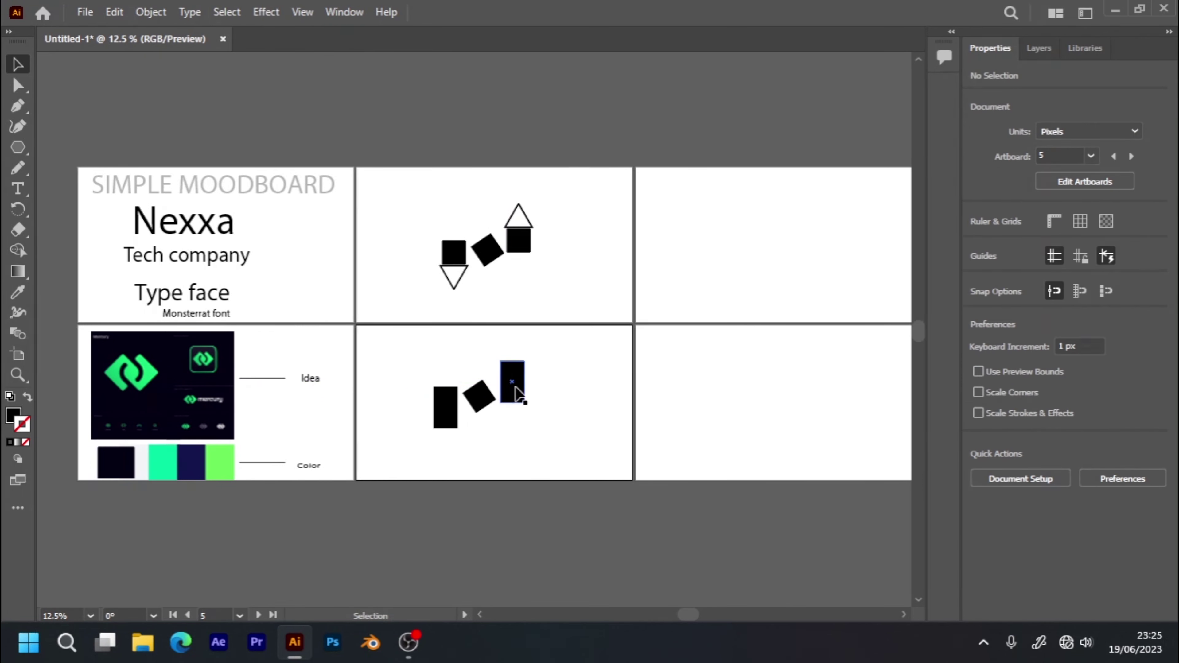
drag(515, 386, 513, 393)
click(507, 418)
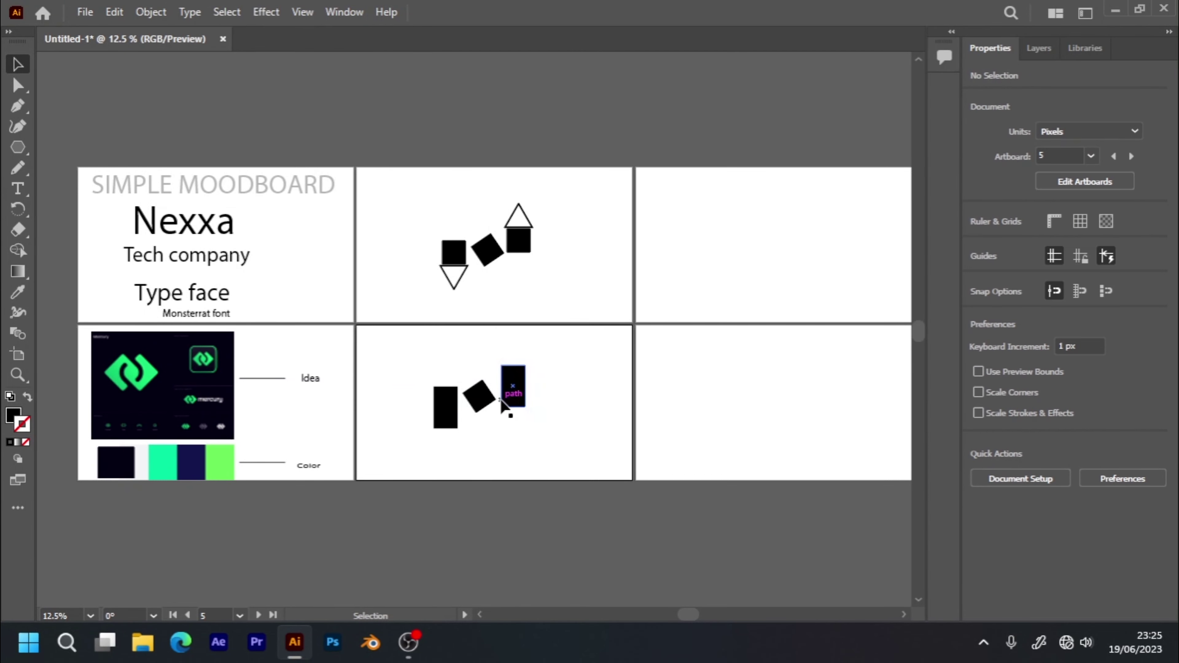
key(a)
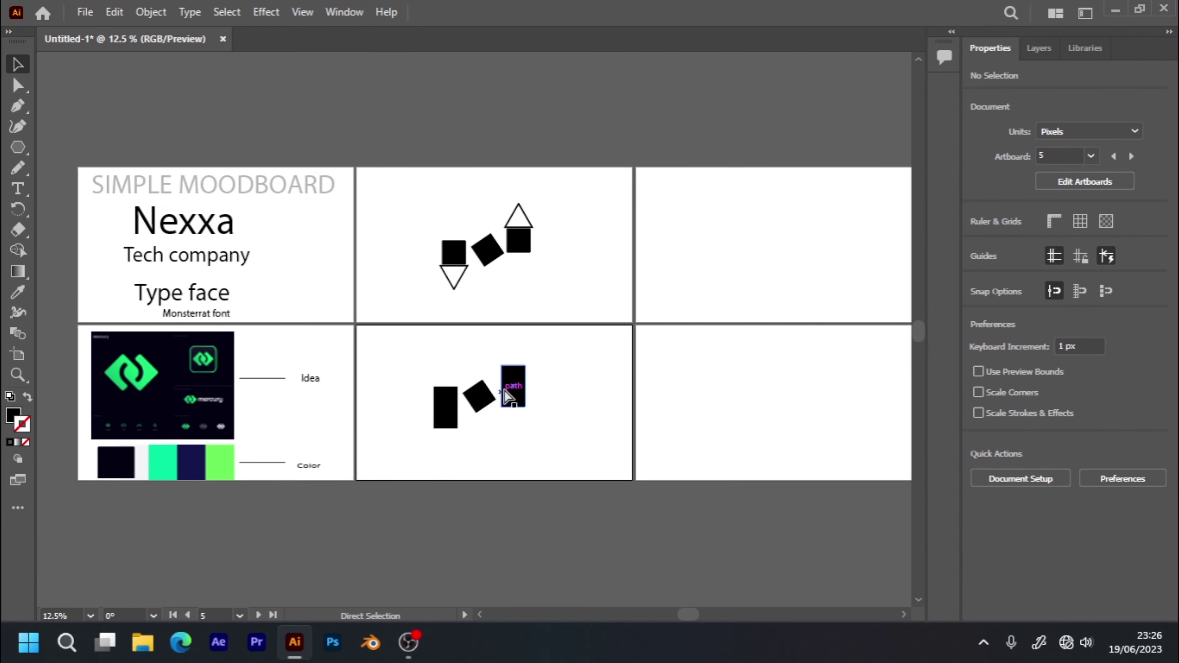
key(v)
click(301, 12)
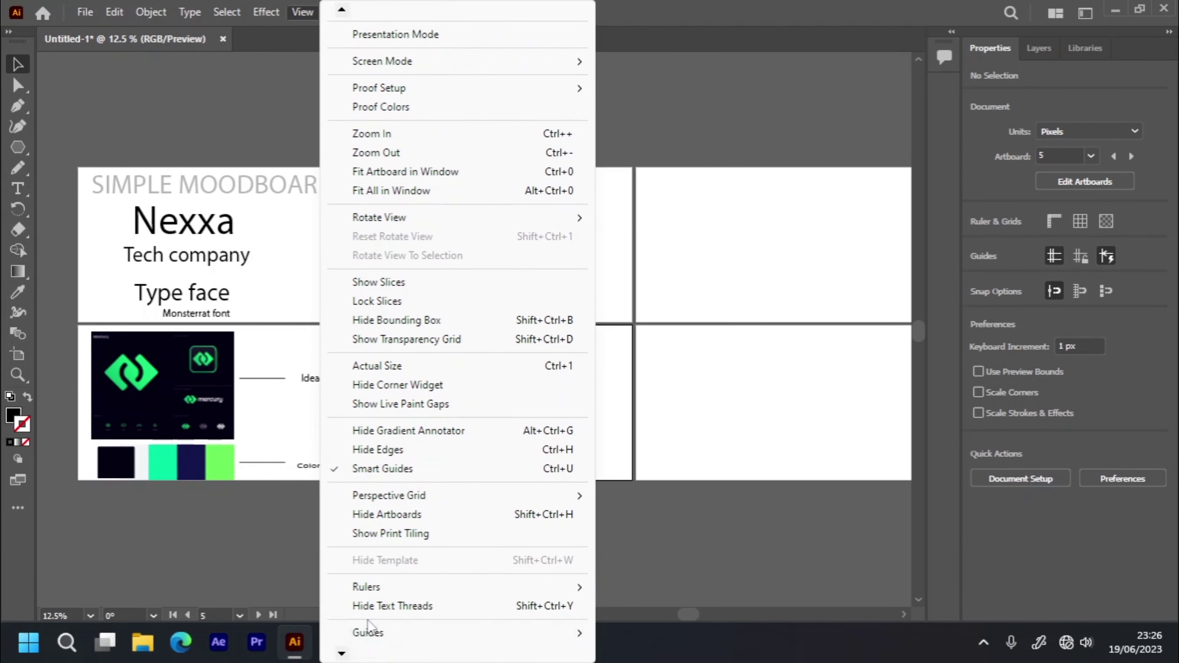
mouse_move(366, 587)
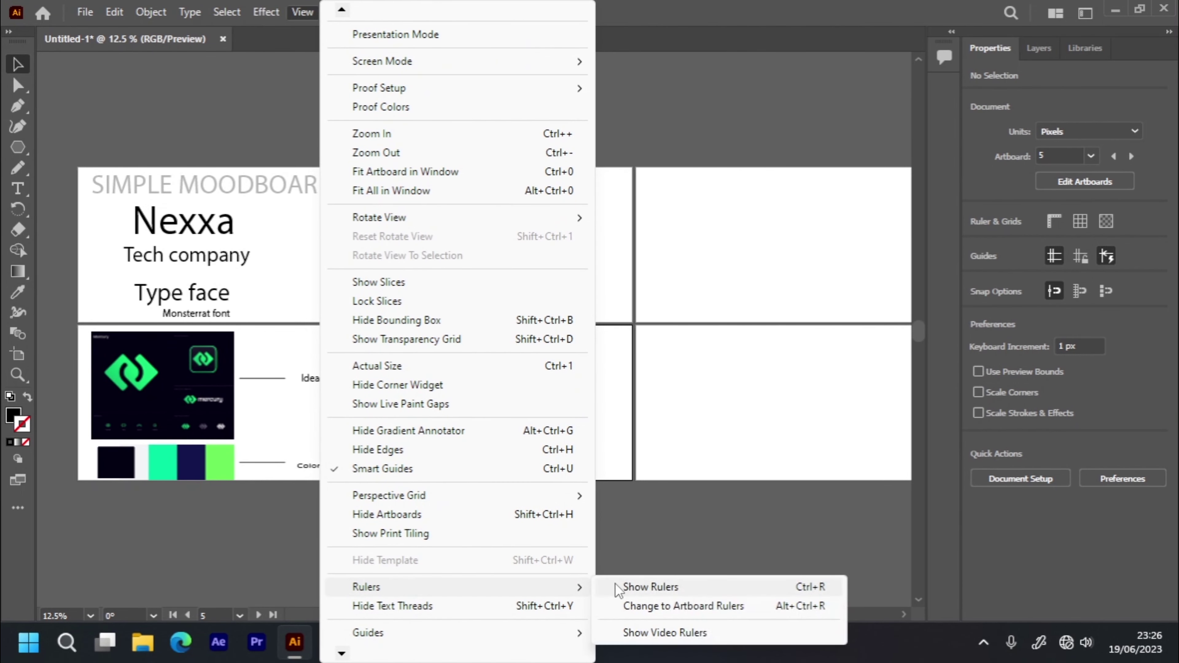
- Show rulers and place vertical guides on the left tall rectangle's left and right edges
click(650, 587)
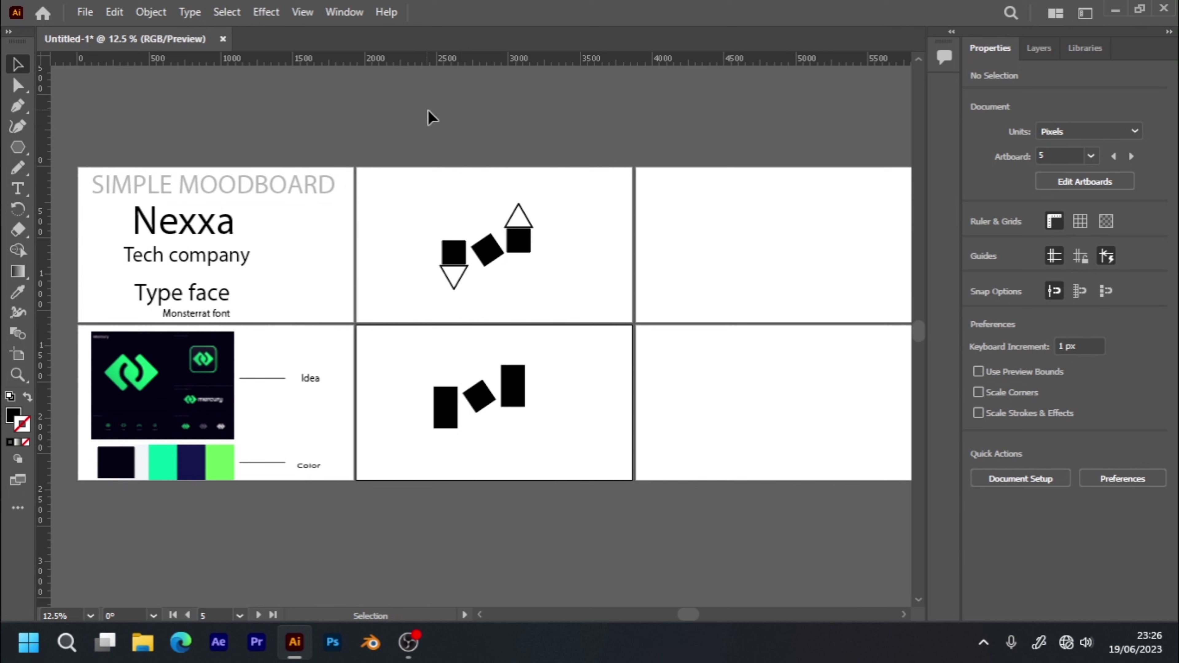
drag(43, 320, 245, 355)
drag(449, 406, 458, 404)
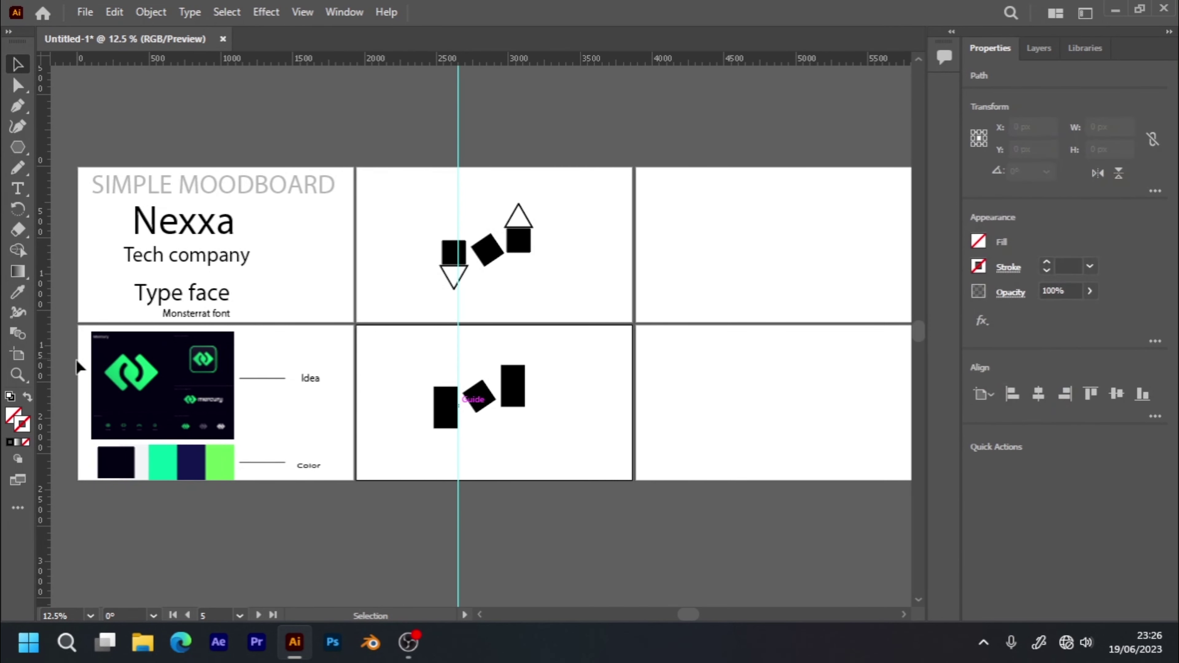
drag(45, 396, 288, 429)
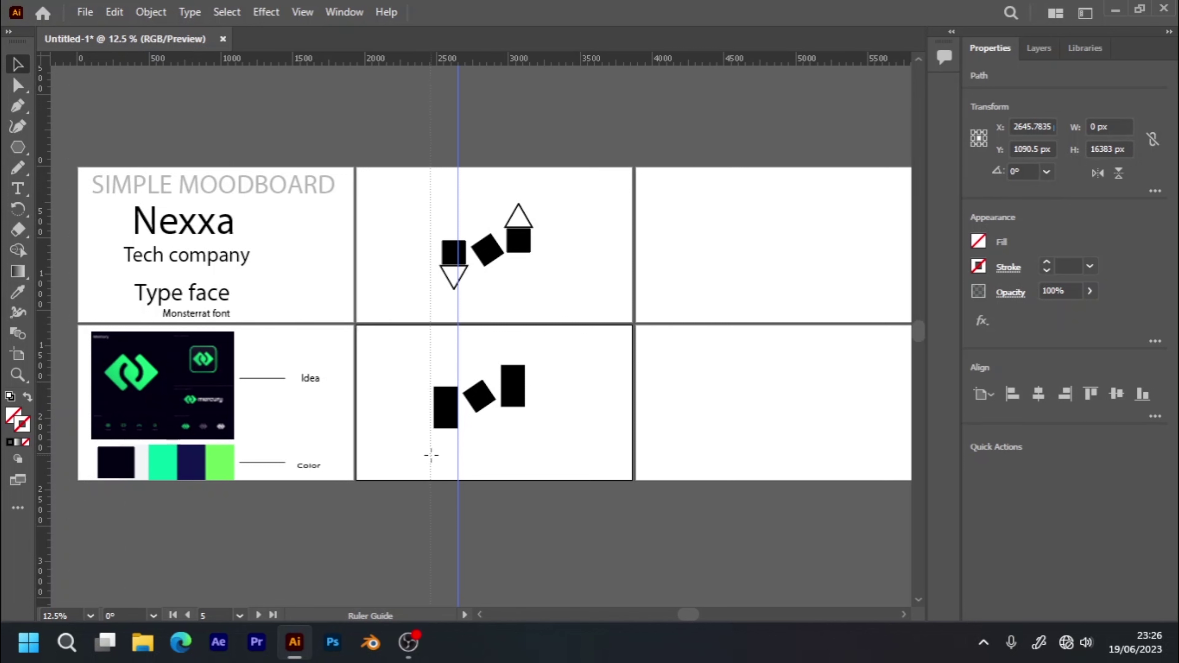
drag(435, 456, 434, 454)
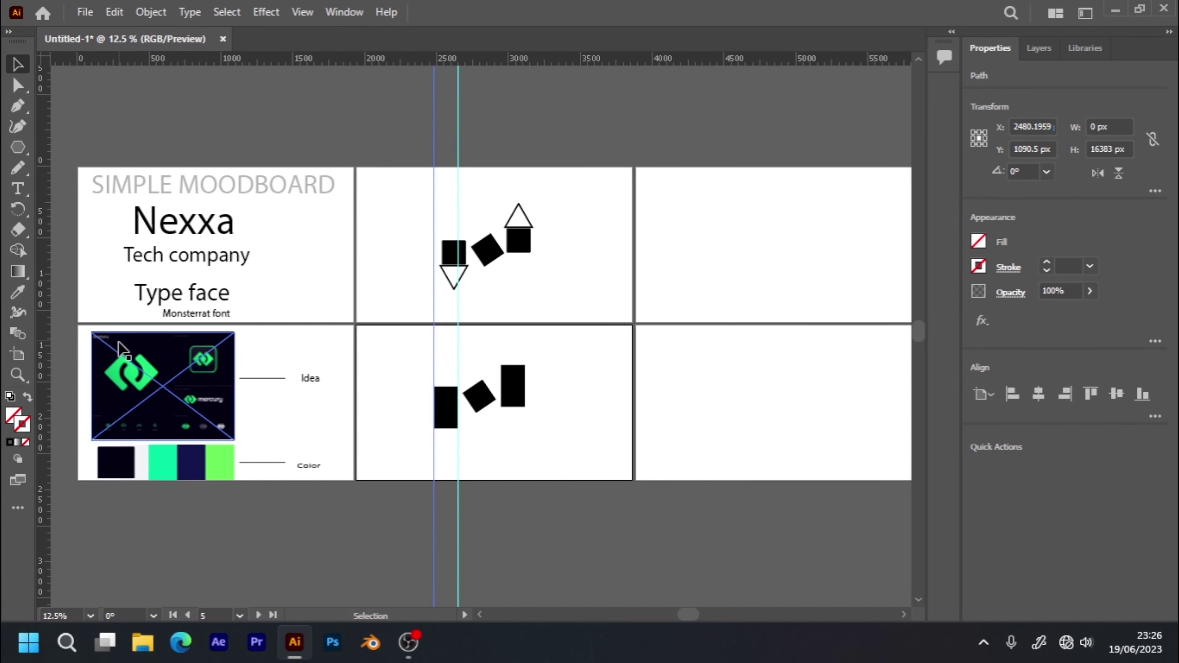
mouse_move(42, 366)
mouse_down()
mouse_move(451, 430)
mouse_move(463, 441)
mouse_up()
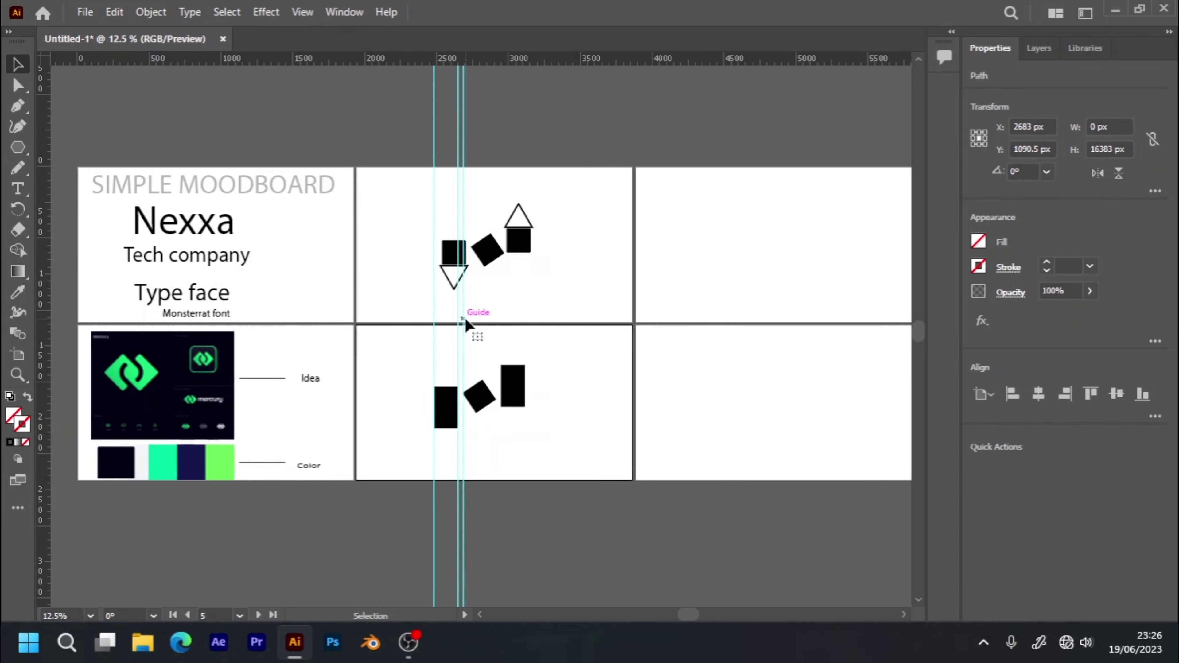
- Align a guide, copy one onto the tilted square's right corner, and undo misplaced guide copies
scroll(466, 323, up, 1)
scroll(468, 325, up, 2)
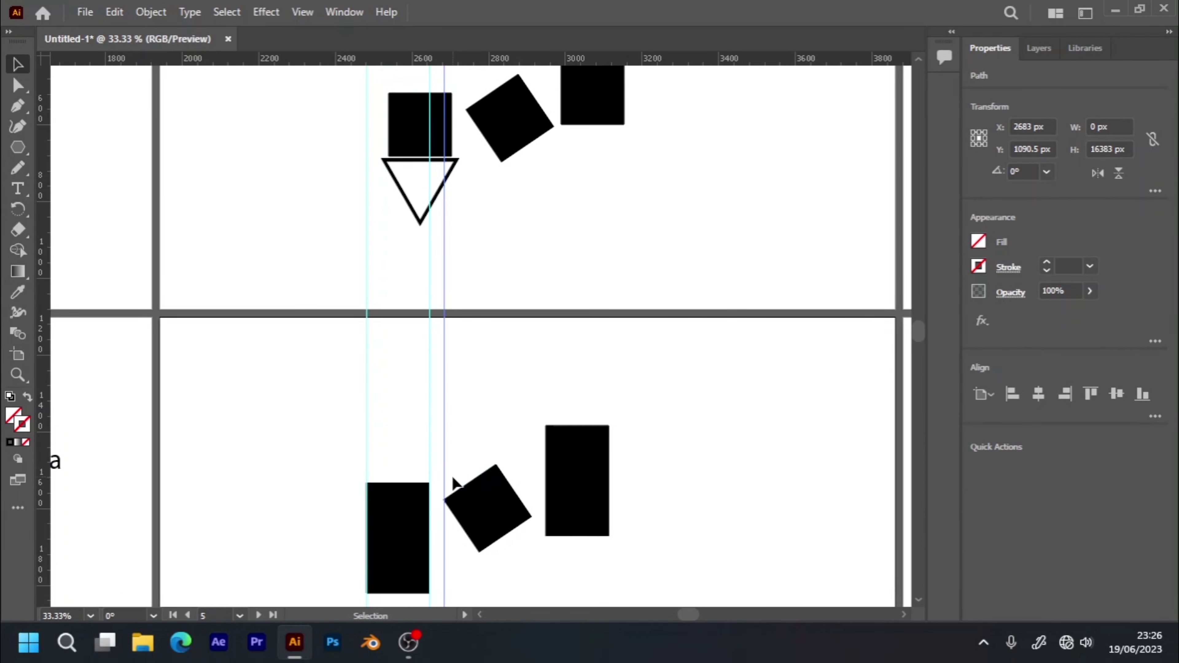
drag(445, 485, 444, 481)
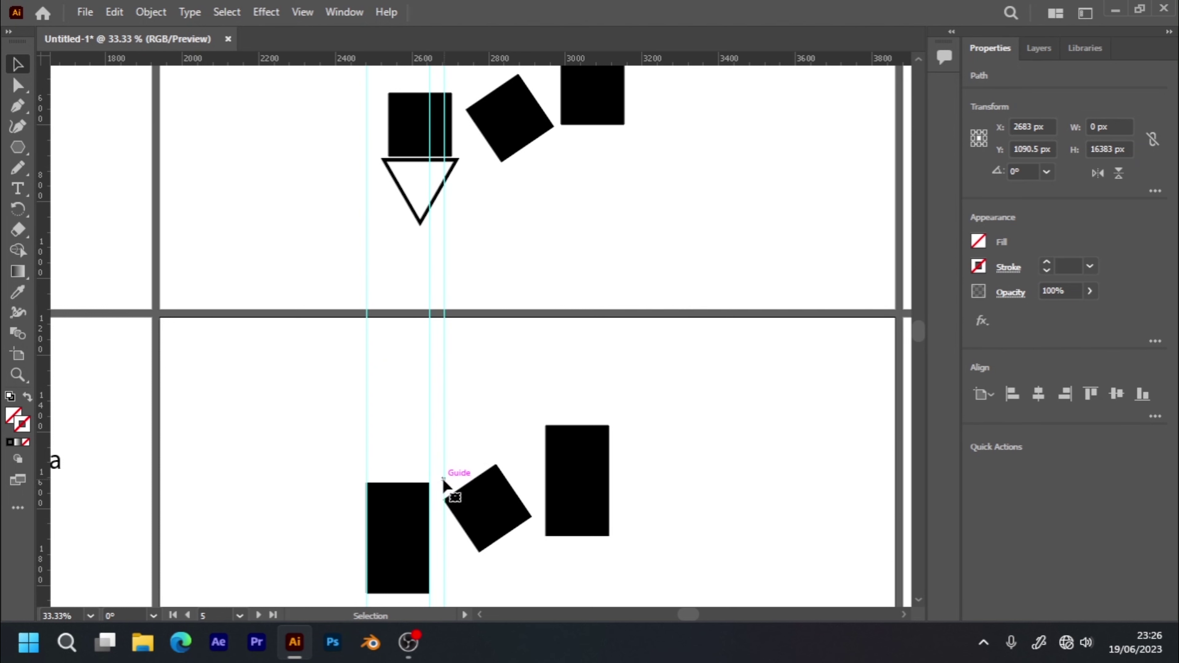
drag(444, 482, 525, 480)
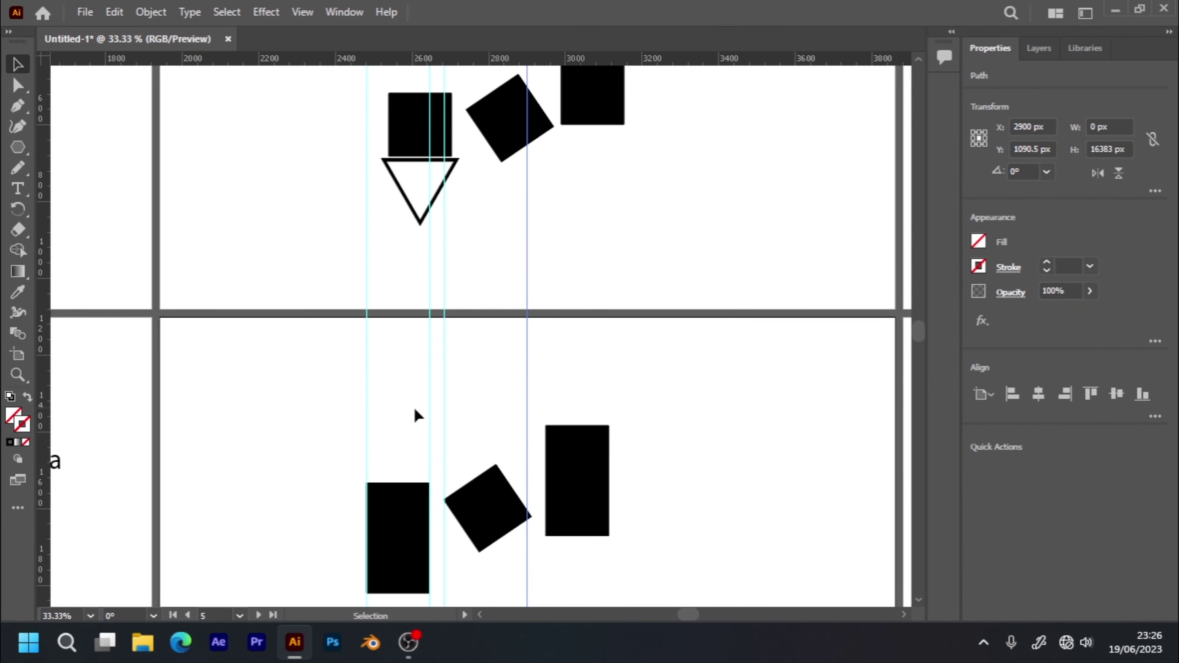
mouse_move(411, 408)
mouse_down()
mouse_move(455, 439)
mouse_move(550, 452)
mouse_up()
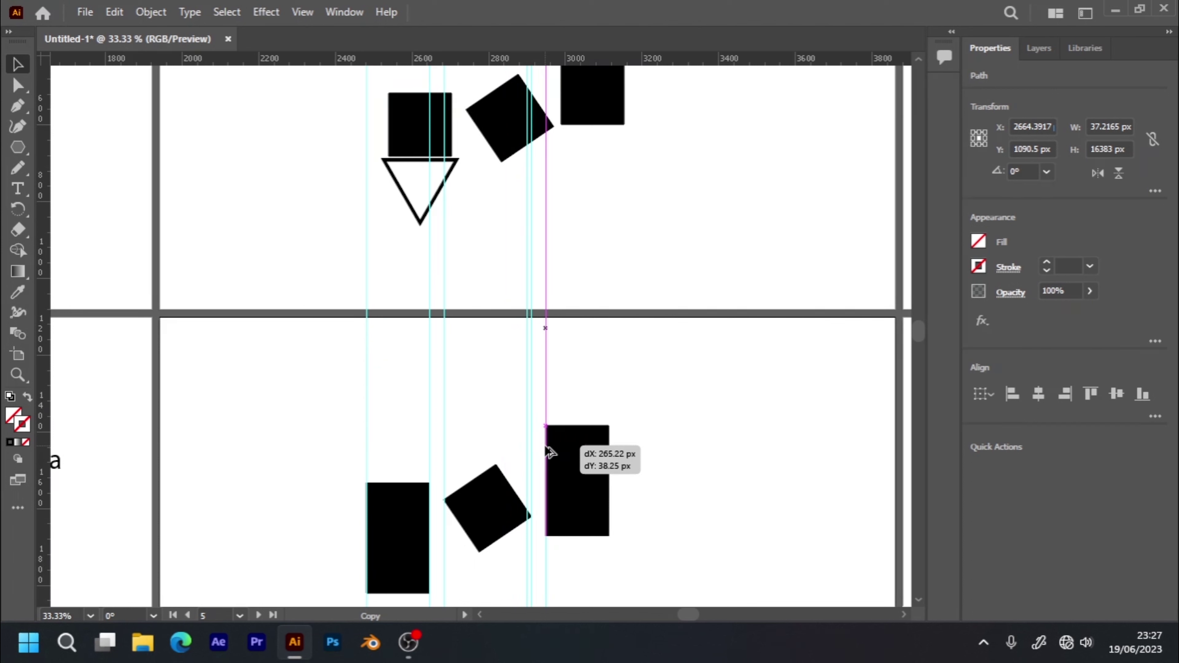
drag(549, 452, 617, 451)
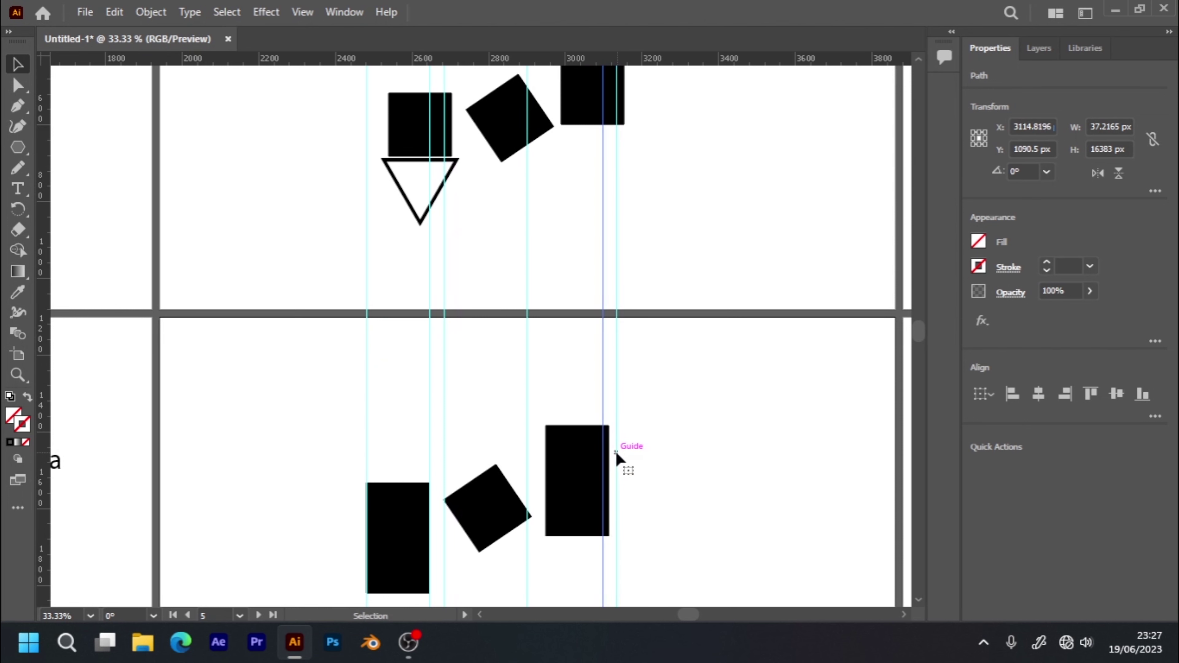
key(ctrl+z)
click(473, 429)
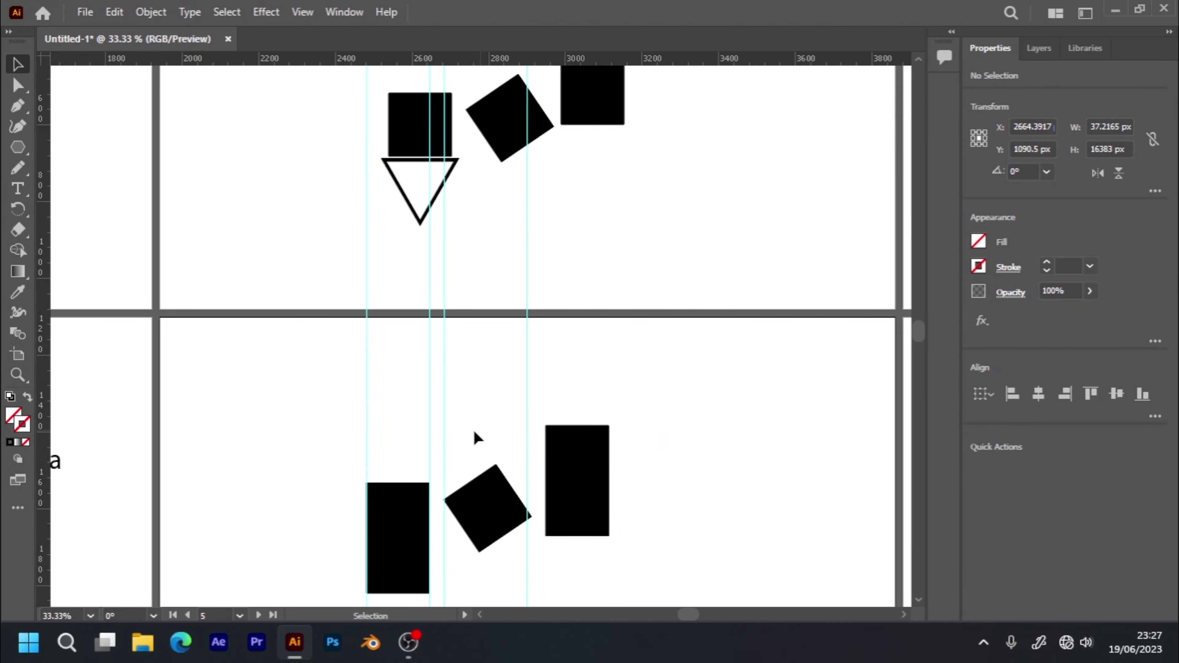
- Copy vertical guides onto both edges of the right tall rectangle
click(443, 436)
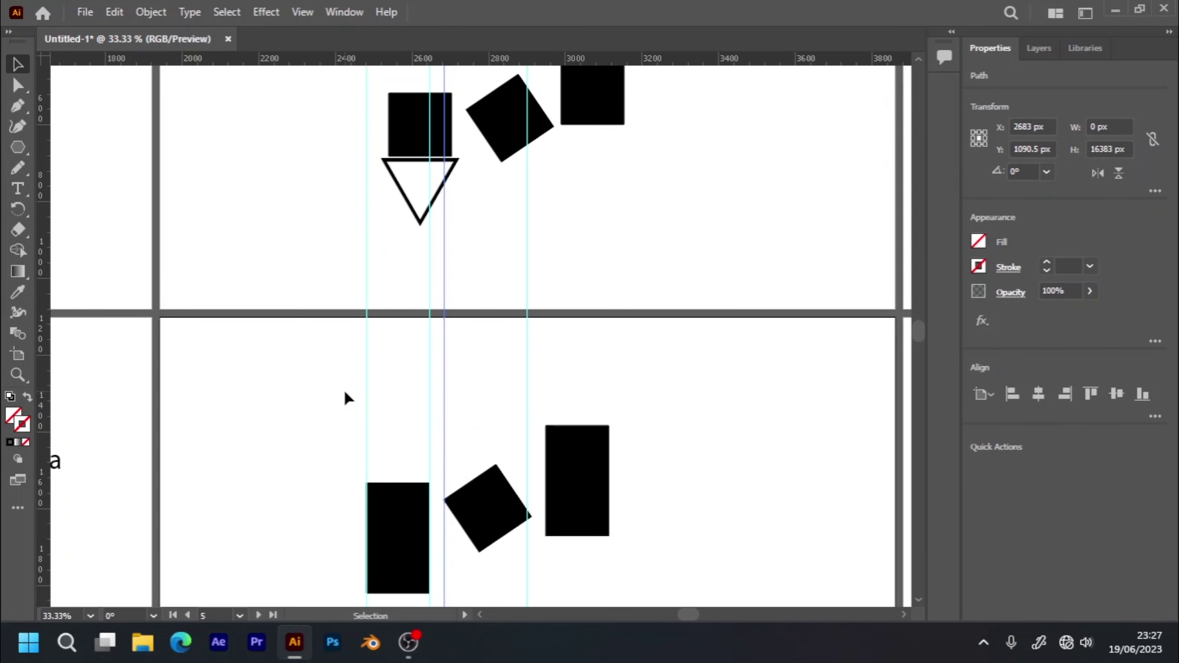
drag(344, 389, 429, 440)
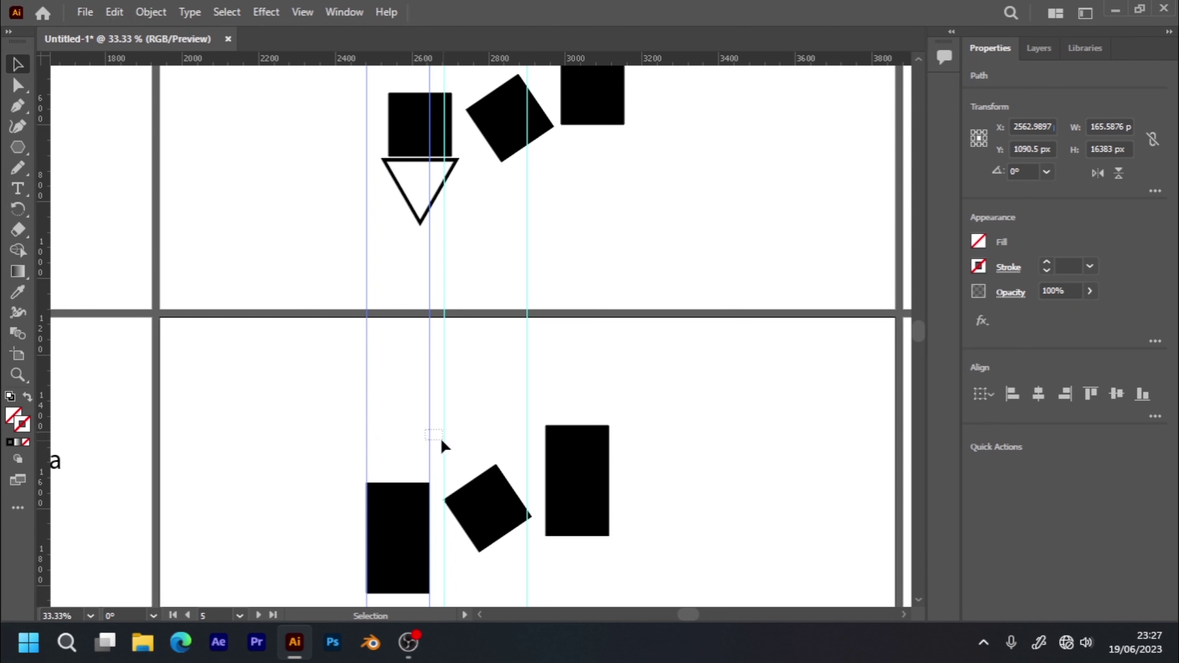
click(441, 437)
drag(353, 415, 426, 437)
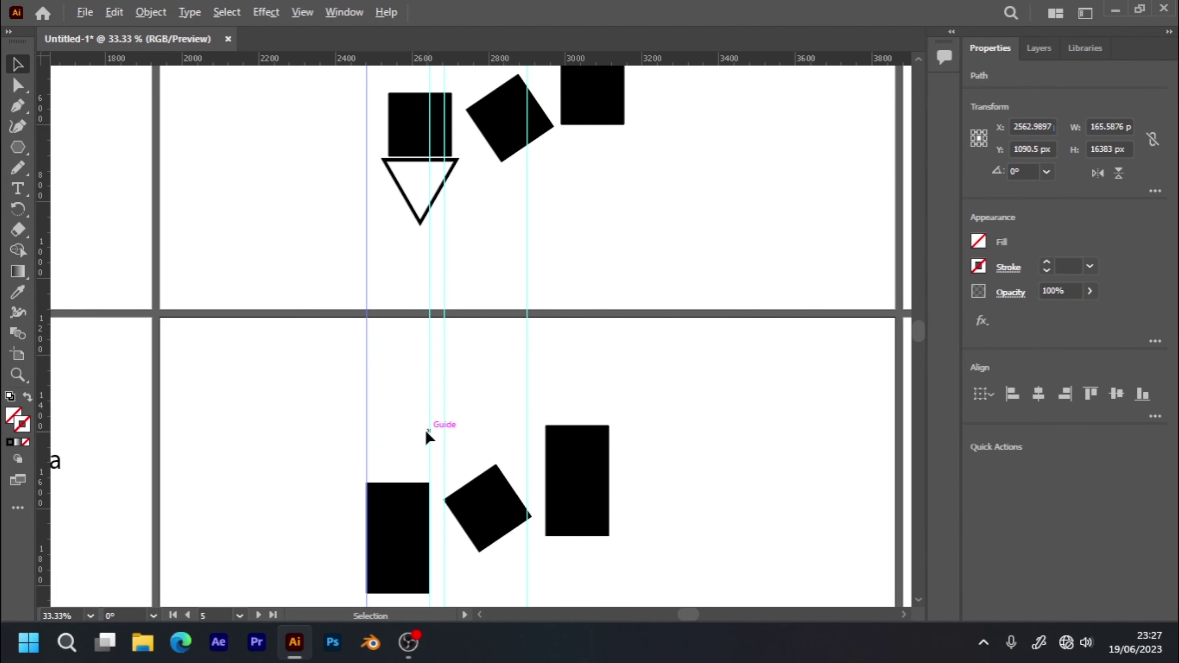
click(426, 432)
mouse_move(340, 396)
mouse_down()
mouse_move(430, 445)
mouse_move(611, 466)
mouse_up()
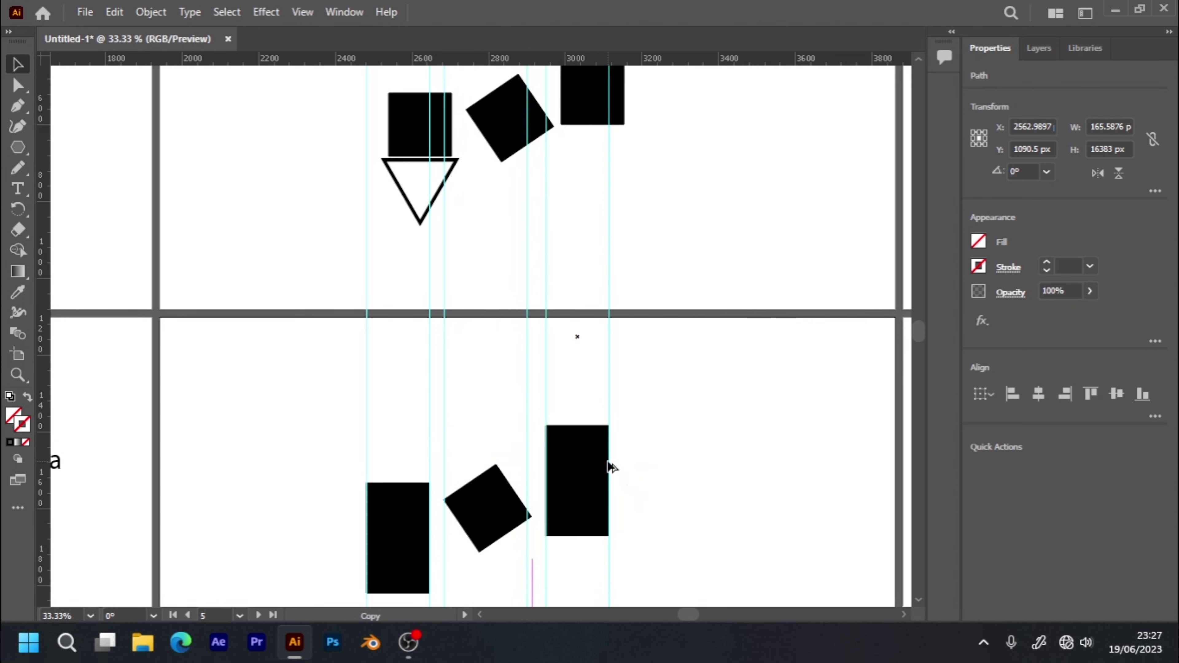
click(639, 462)
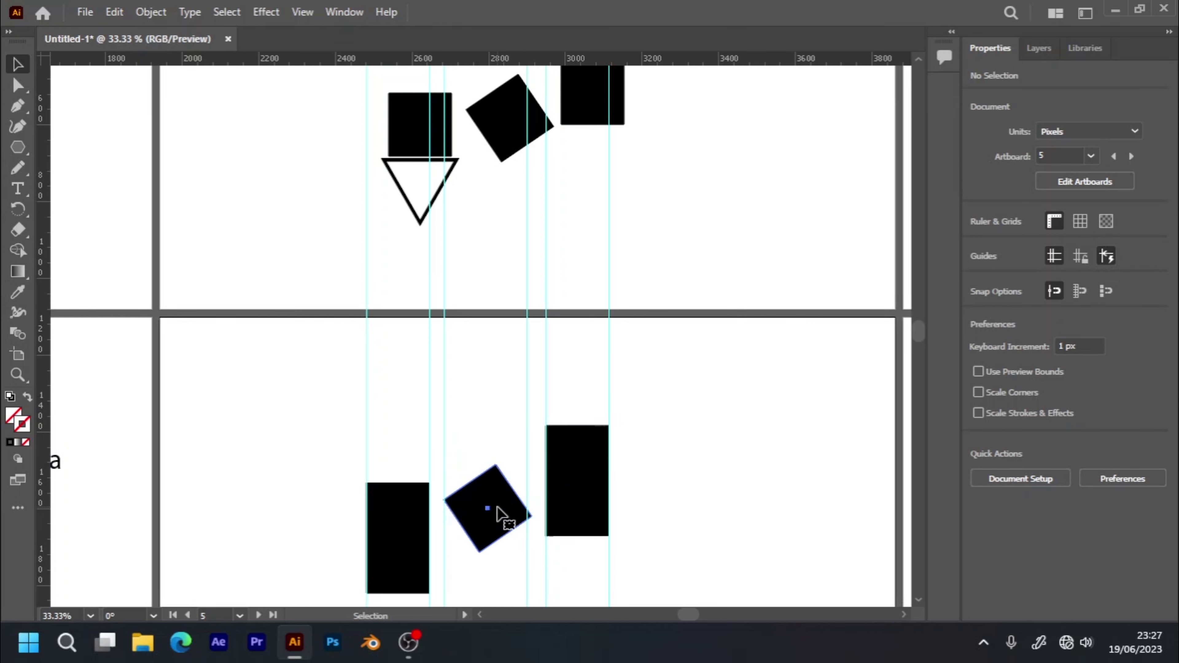
- Shrink the tilted square slightly and inspect it close up in wireframe outline view
click(499, 515)
drag(533, 516, 527, 515)
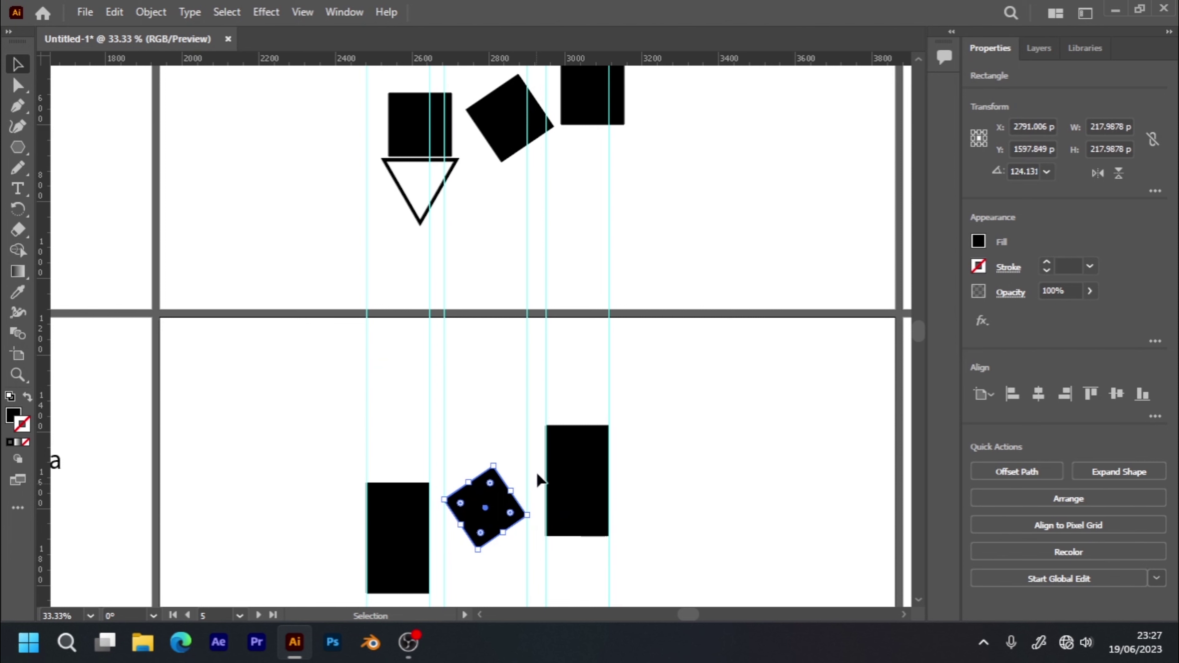
key(ctrl+y)
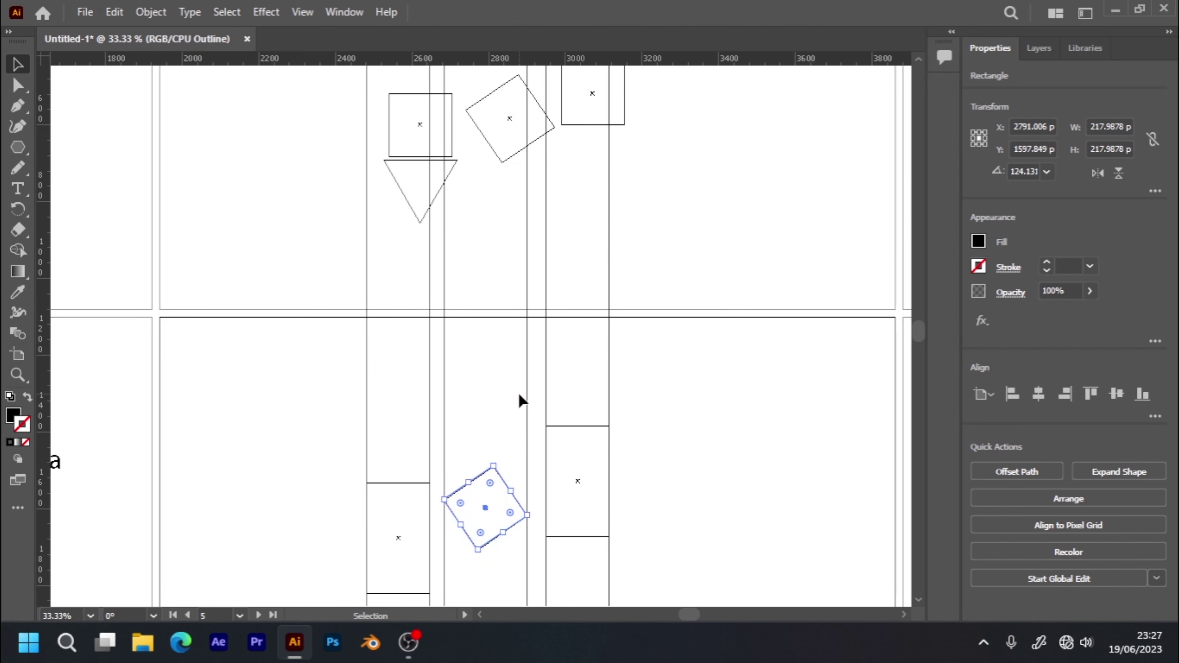
key(a)
key(ctrl+1)
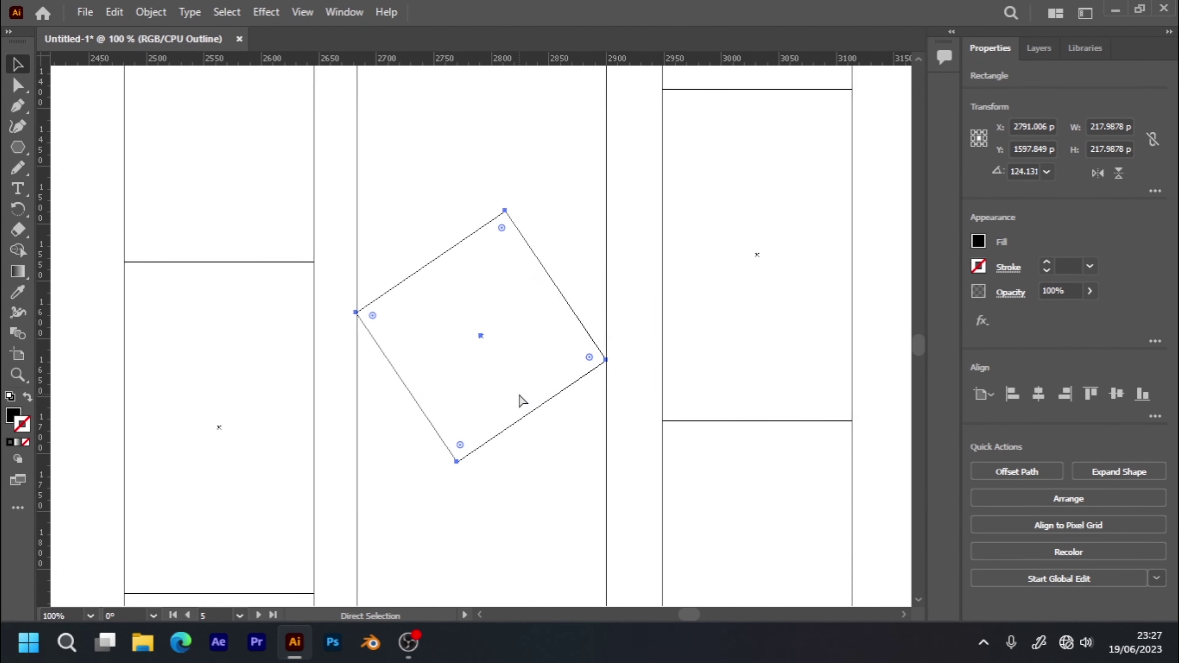
key(v)
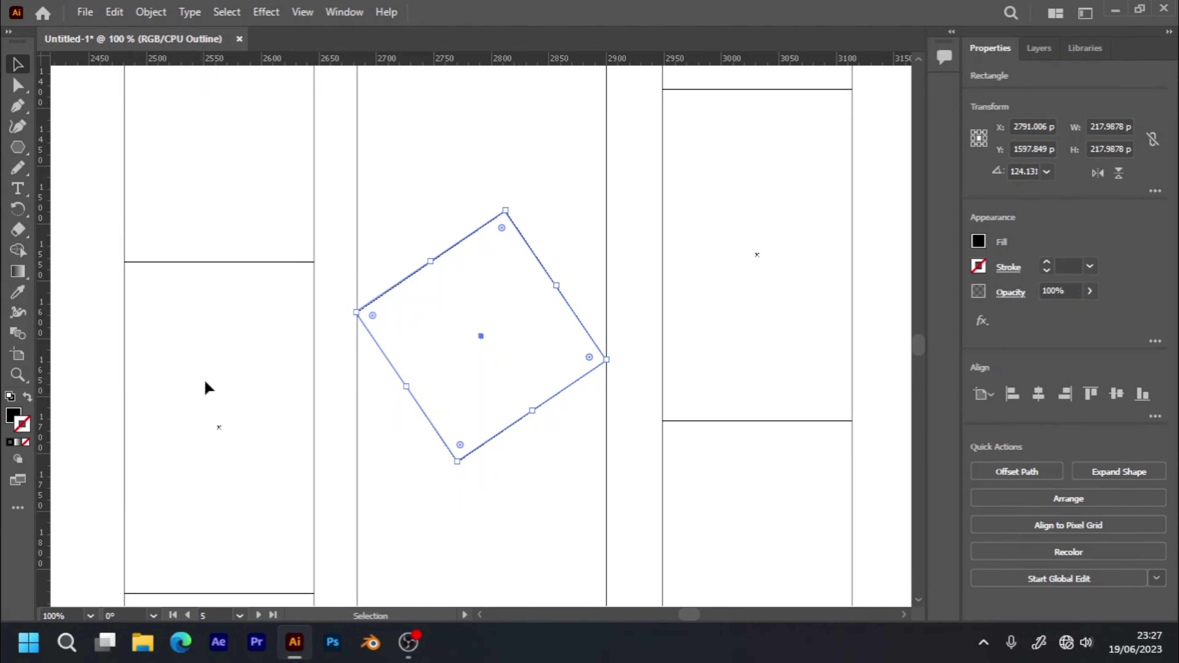
click(204, 381)
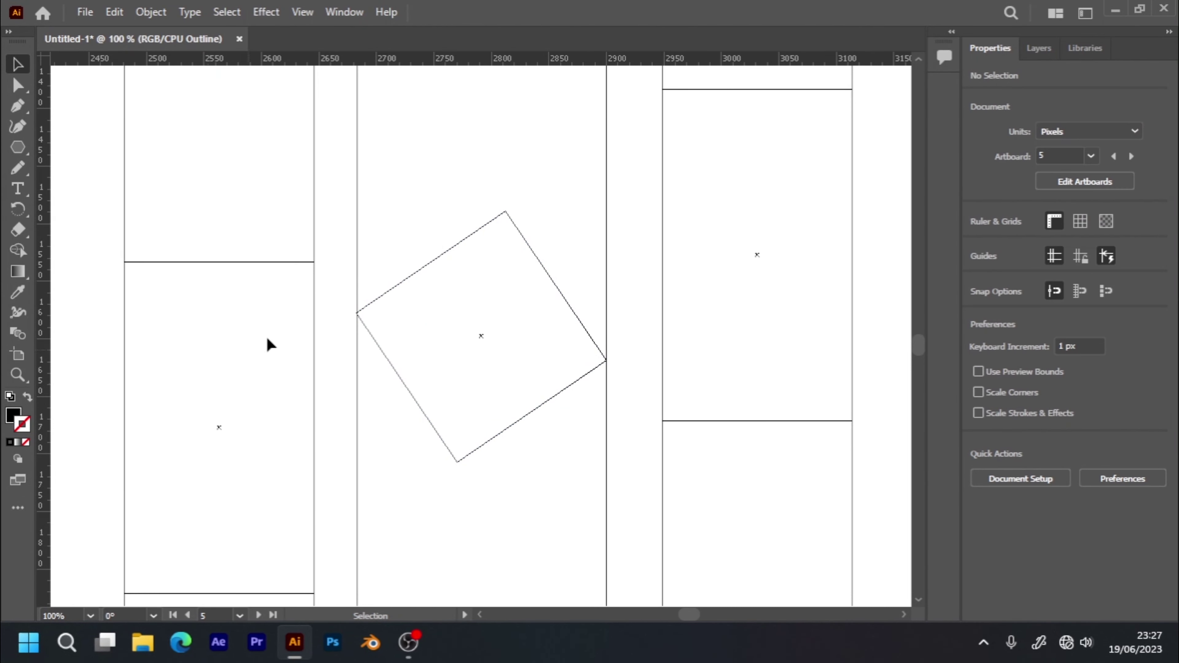
click(358, 312)
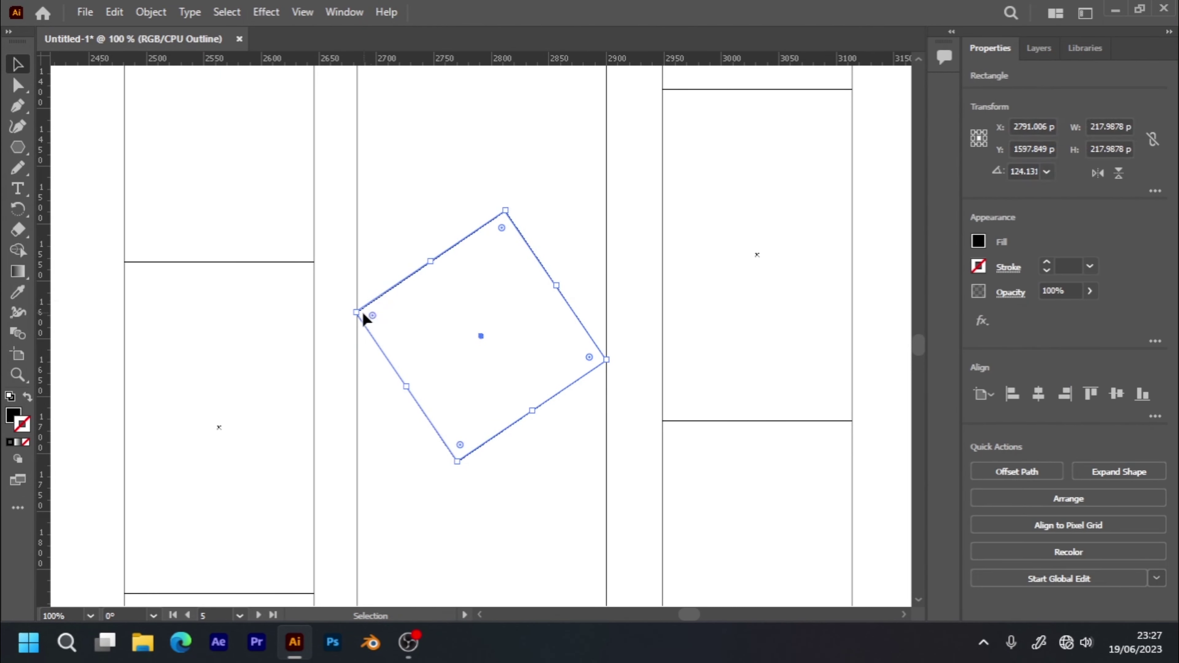
drag(358, 312, 356, 312)
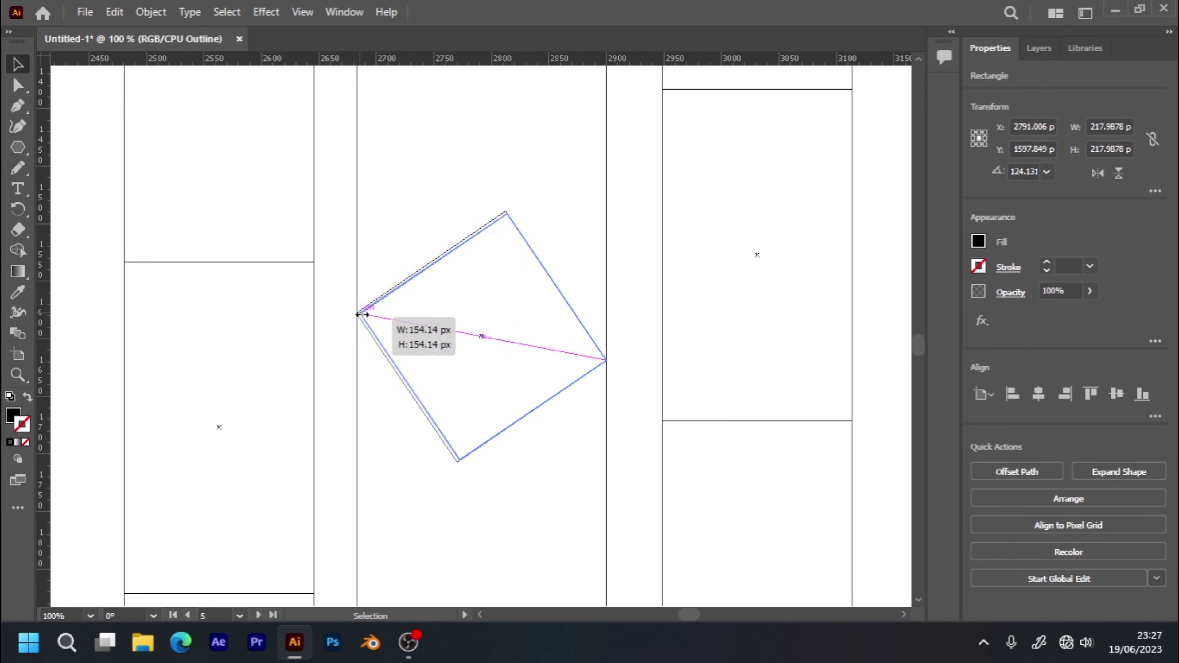
click(381, 261)
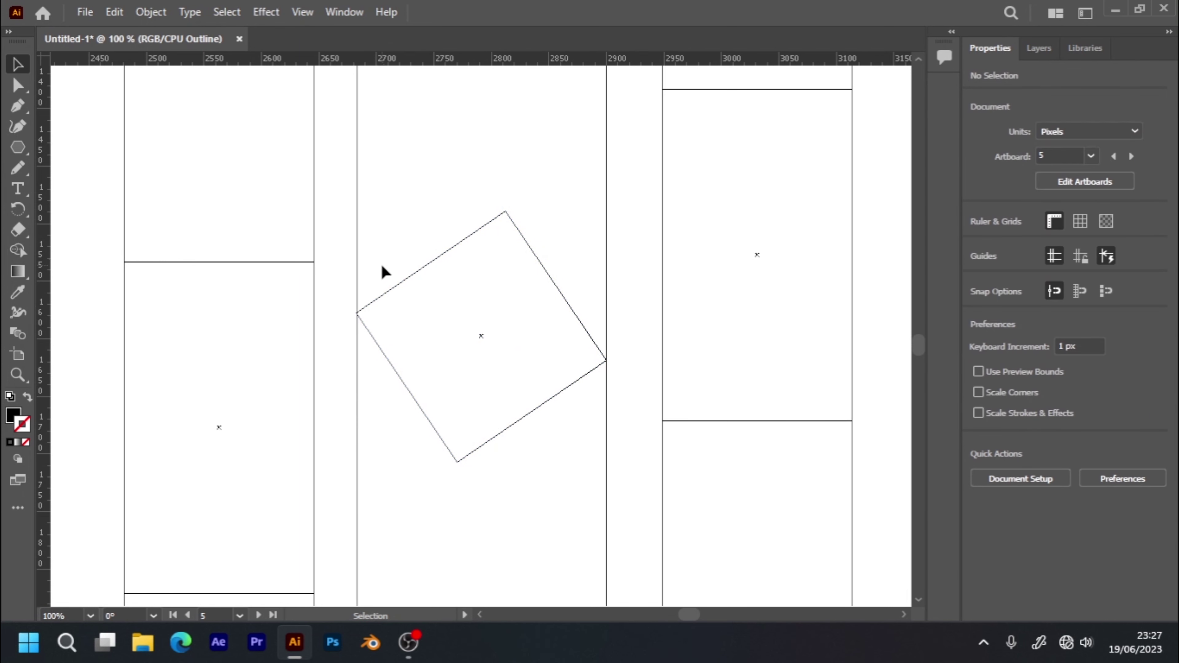
- Zoom into the square's left corner and resize it so the corner snaps onto the guide
key(z)
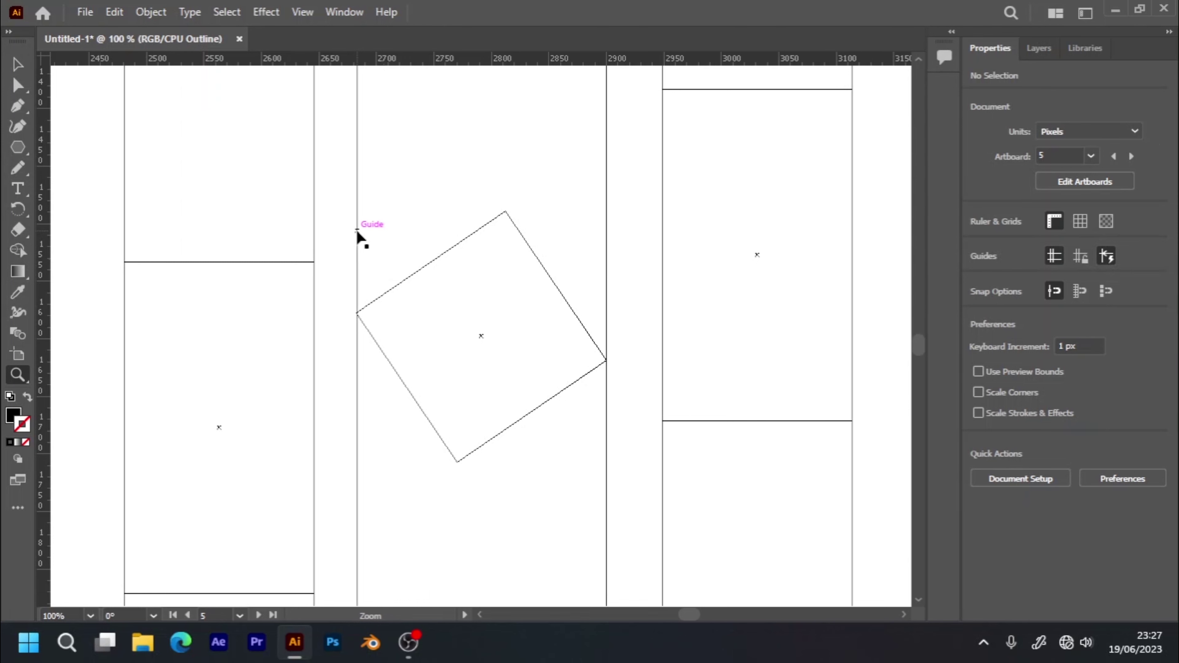
drag(339, 279, 400, 408)
drag(434, 163, 444, 306)
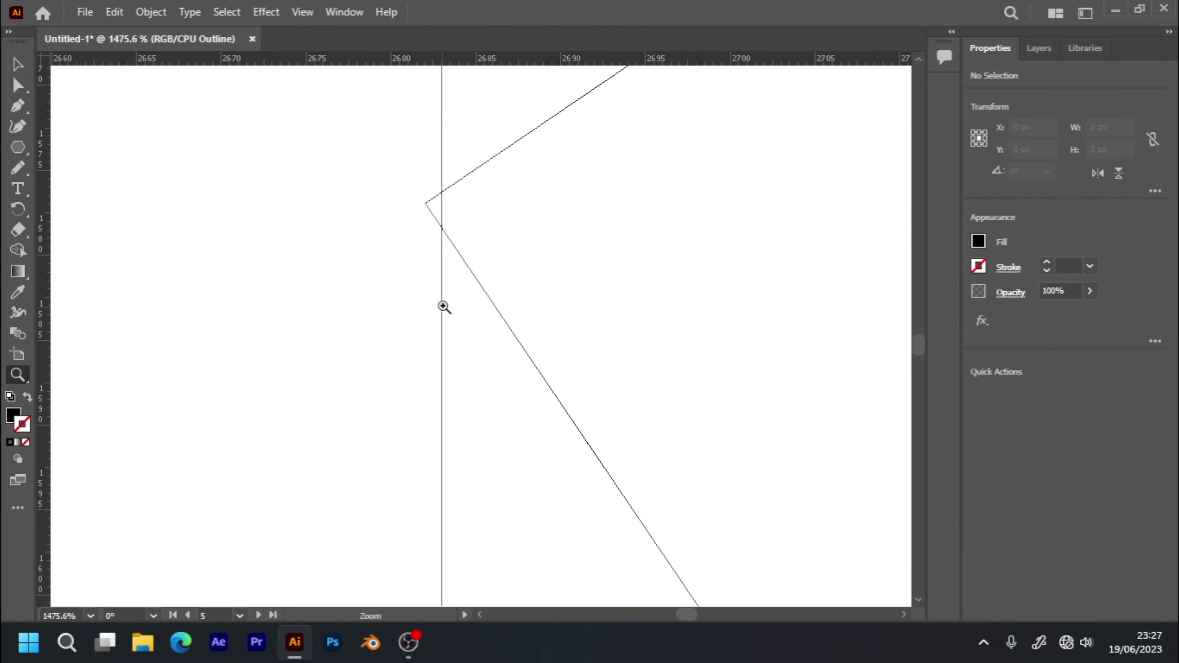
key(v)
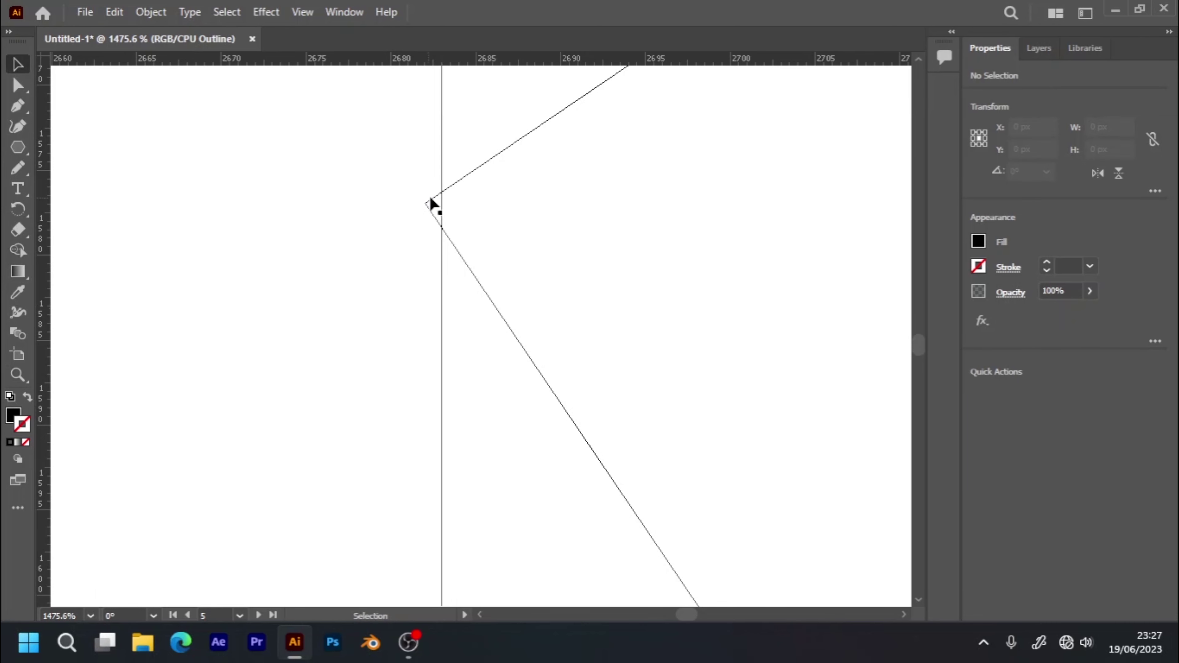
click(426, 207)
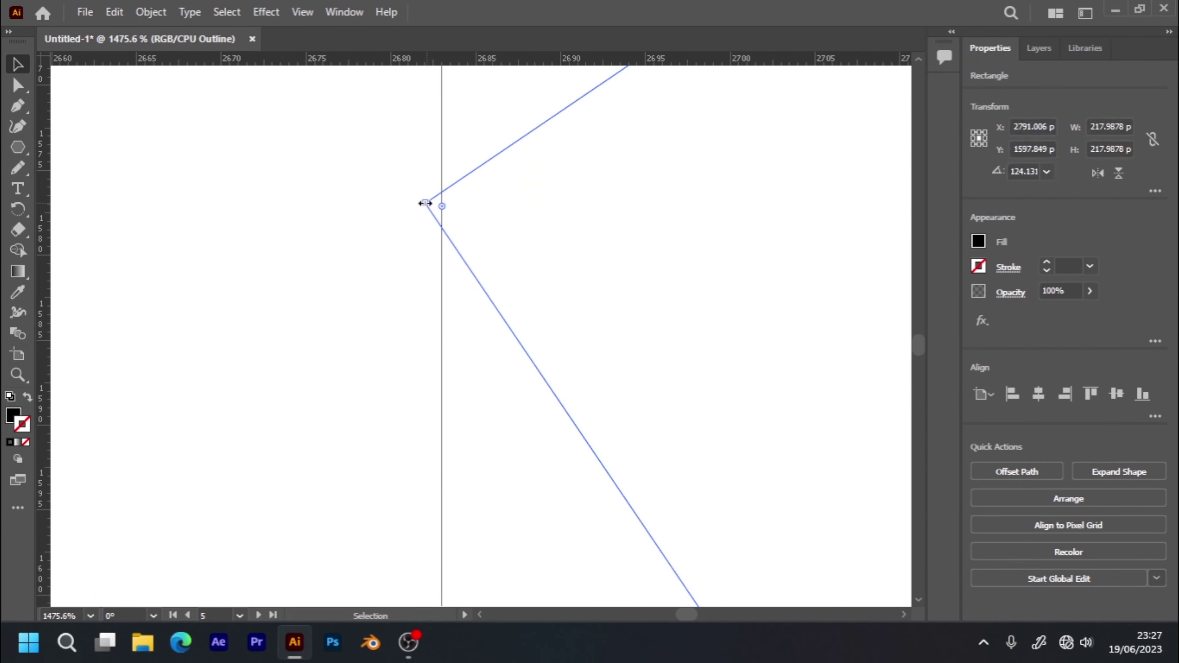
drag(426, 203, 441, 208)
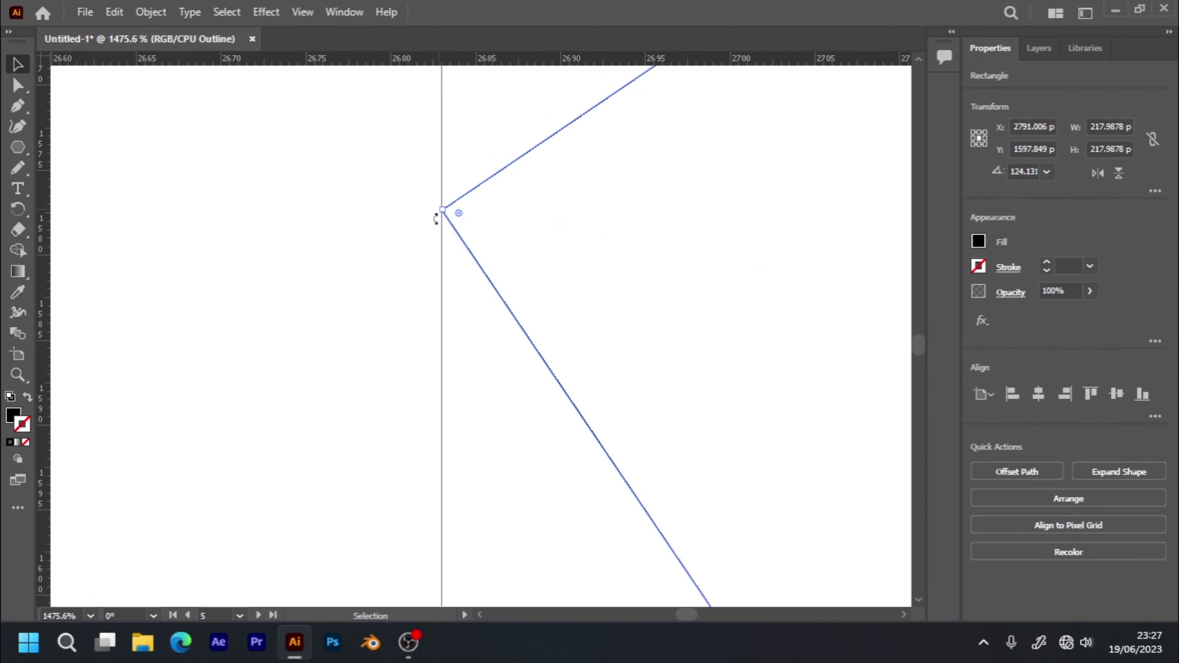
click(400, 256)
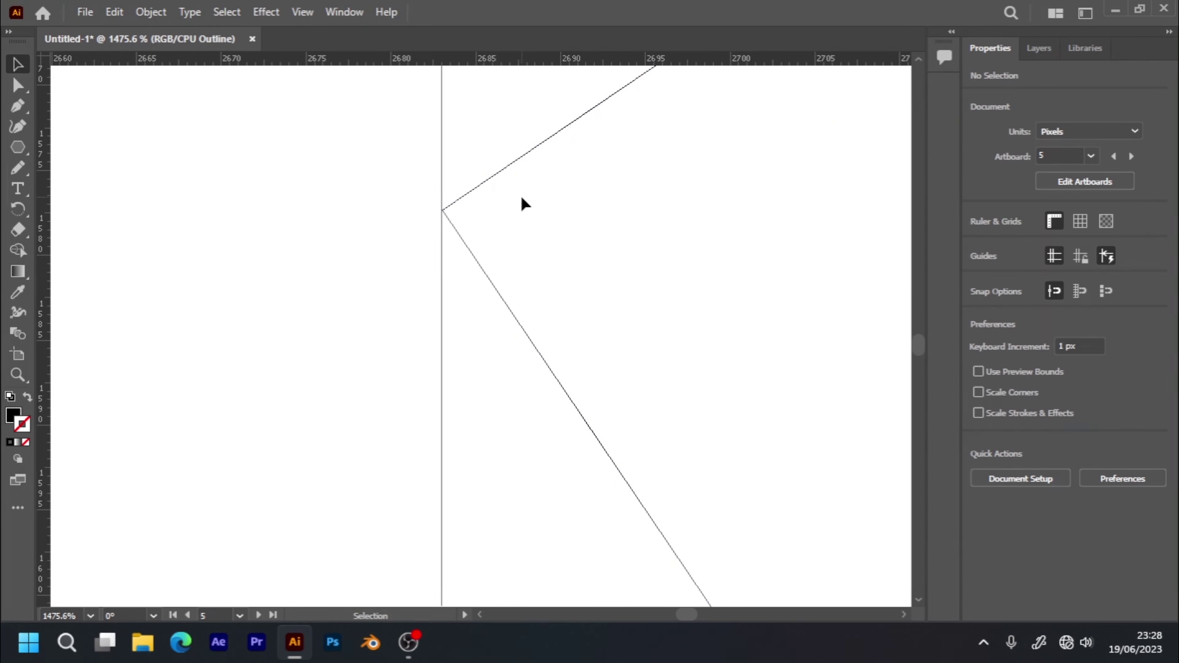
- Zoom closely on the tilted square's right corner to check it against the guide, then zoom back out
key(z)
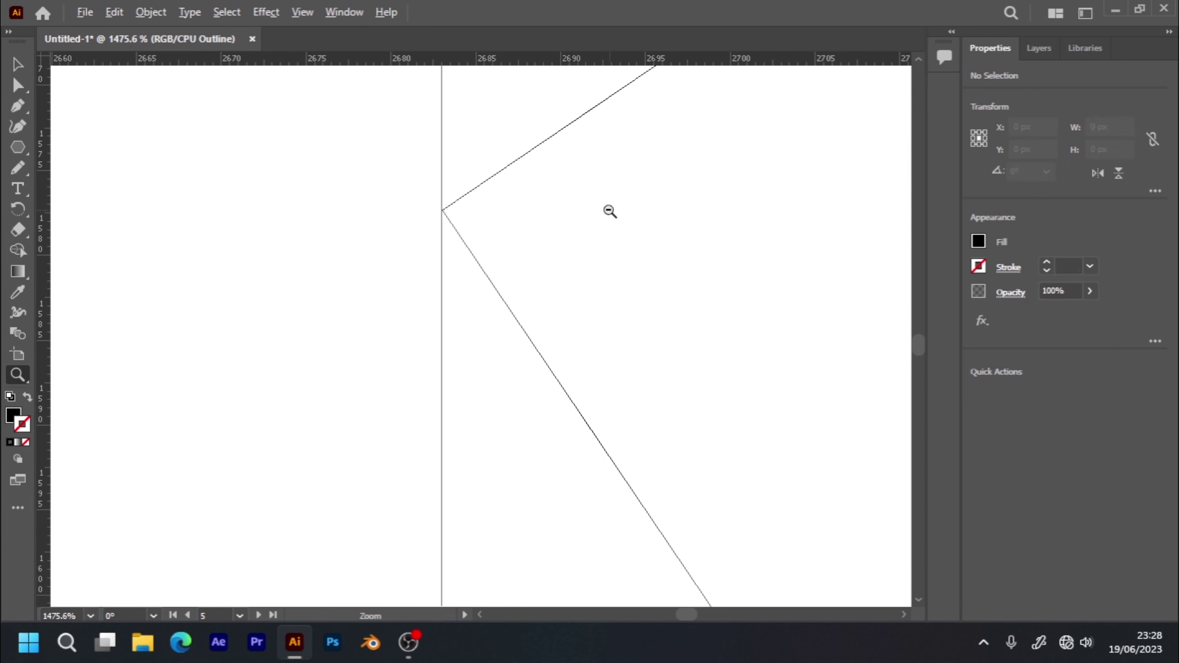
drag(611, 211, 489, 269)
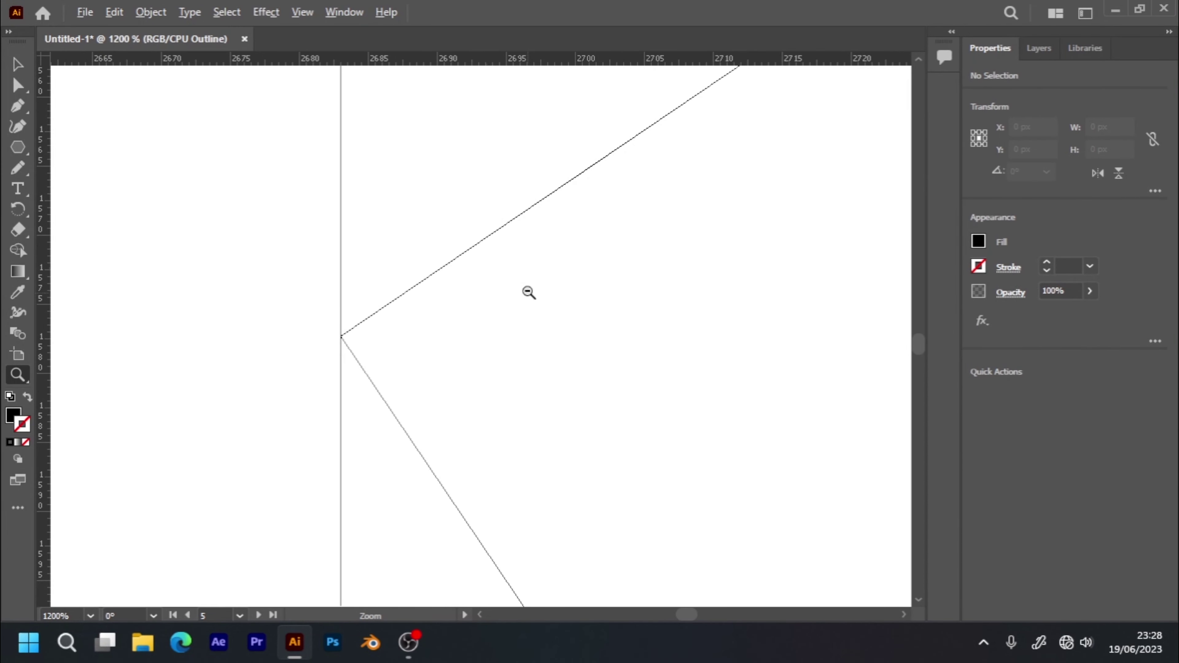
alt+click(529, 292)
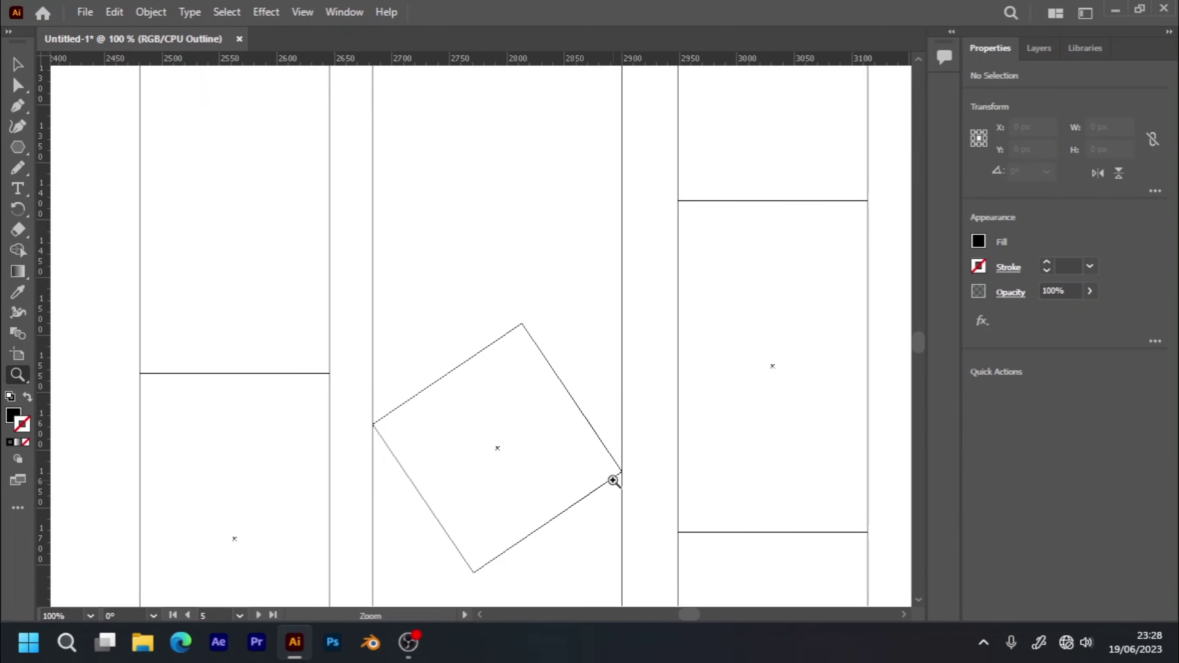
drag(603, 453, 646, 527)
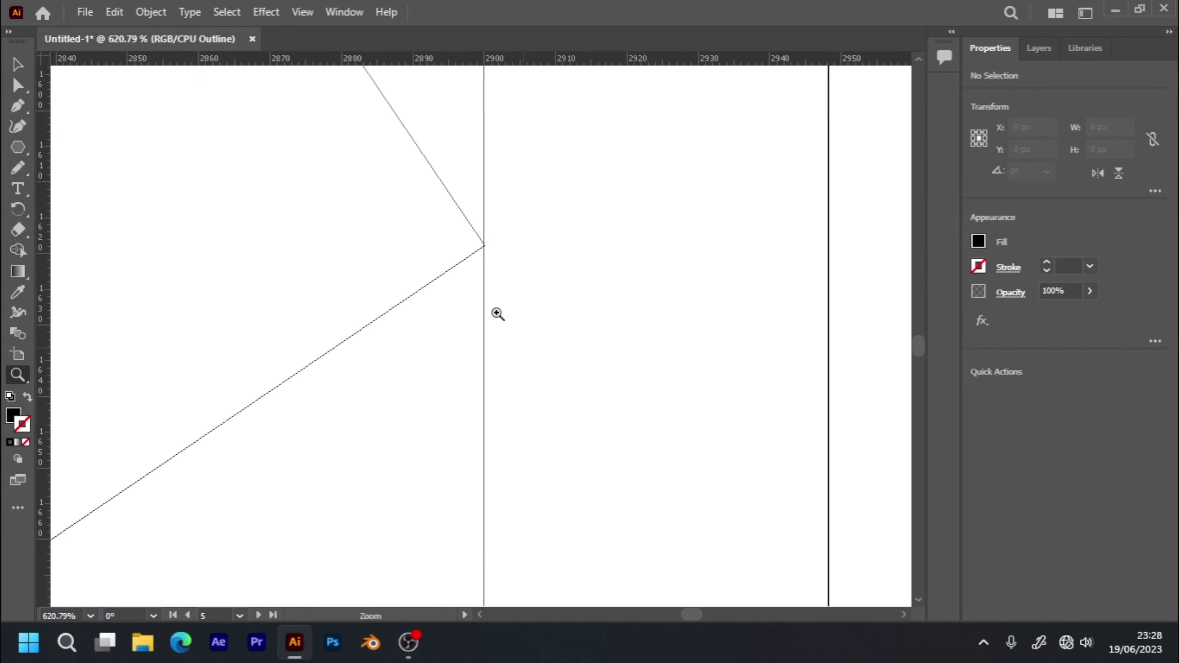
drag(445, 211, 608, 414)
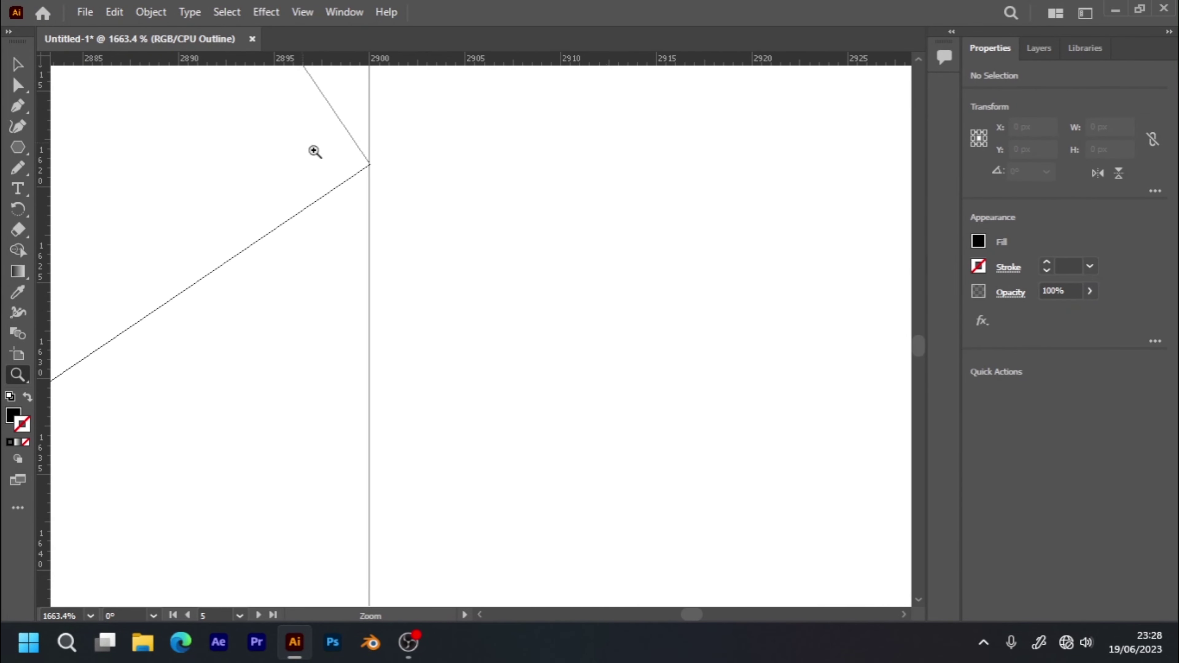
drag(315, 152, 482, 326)
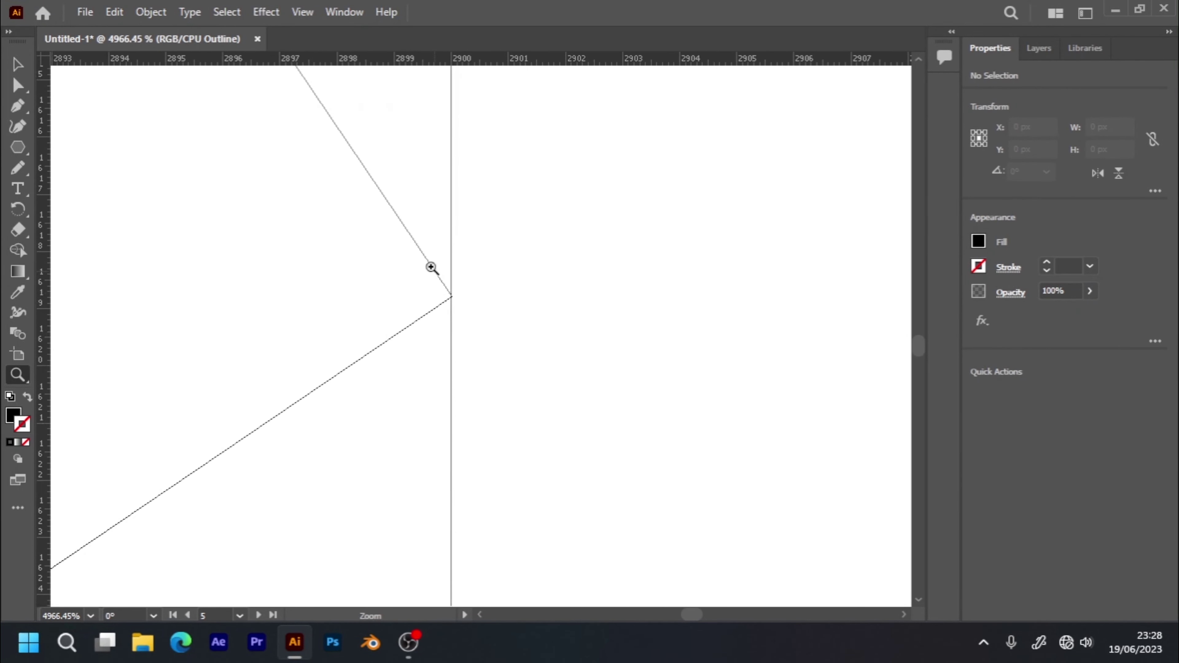
drag(391, 251, 513, 397)
drag(402, 142, 576, 339)
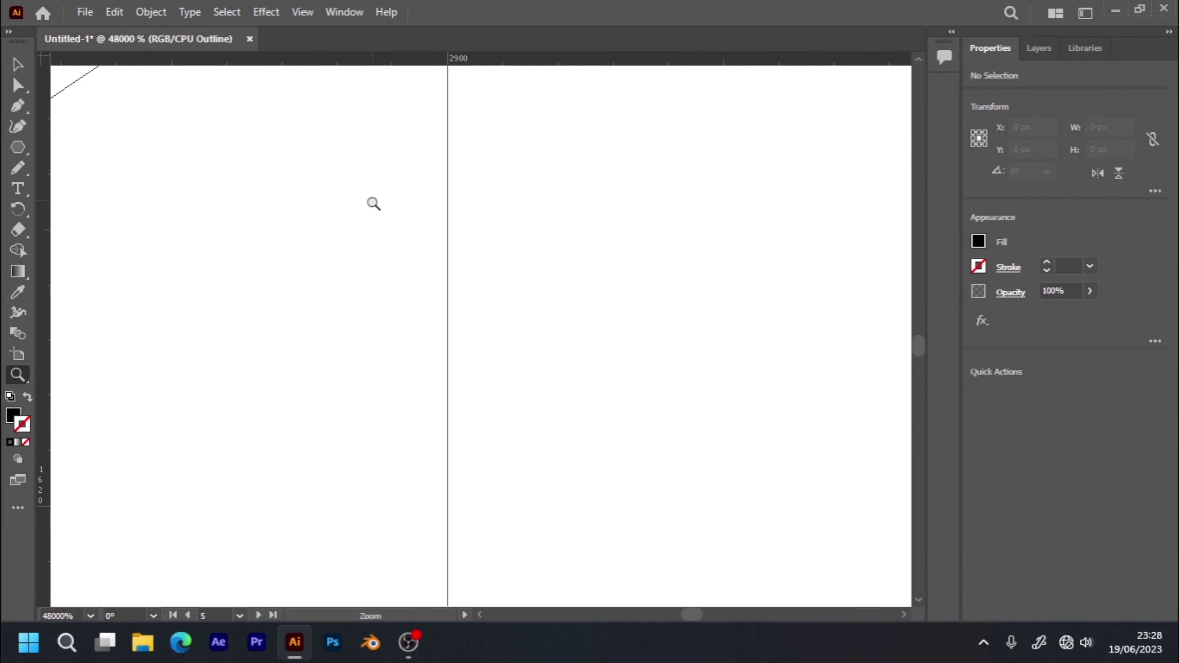
drag(340, 182, 379, 269)
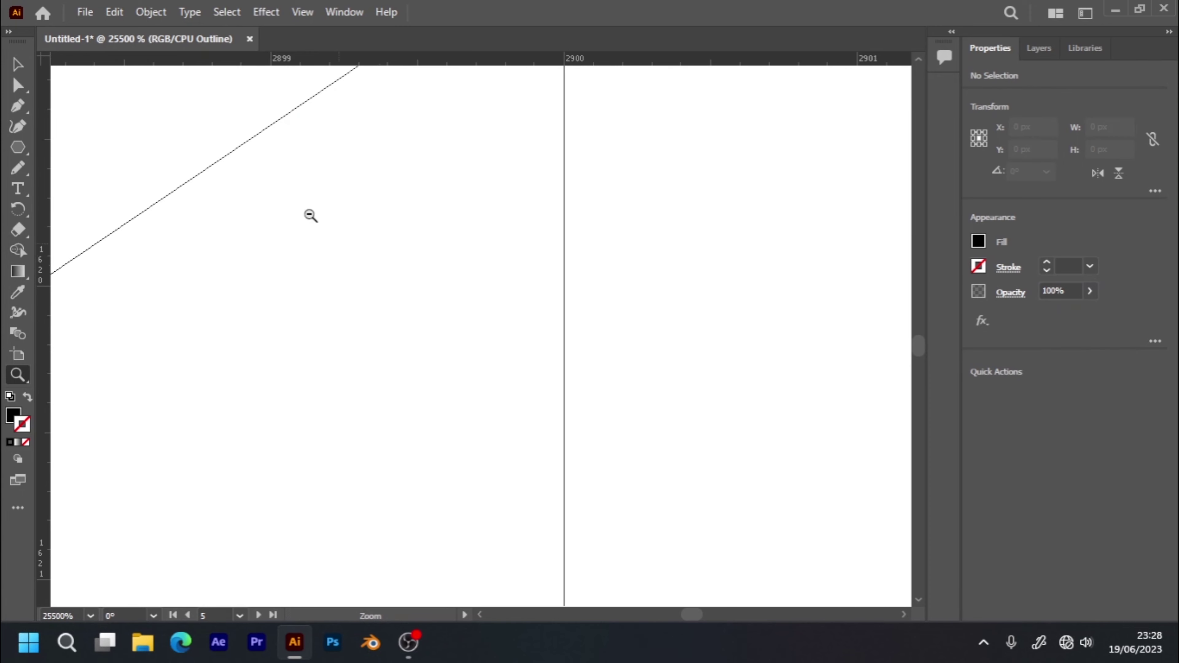
mouse_move(274, 185)
mouse_down()
mouse_move(503, 392)
mouse_move(489, 379)
mouse_up()
alt+drag(264, 209, 472, 433)
scroll(421, 353, left, 5)
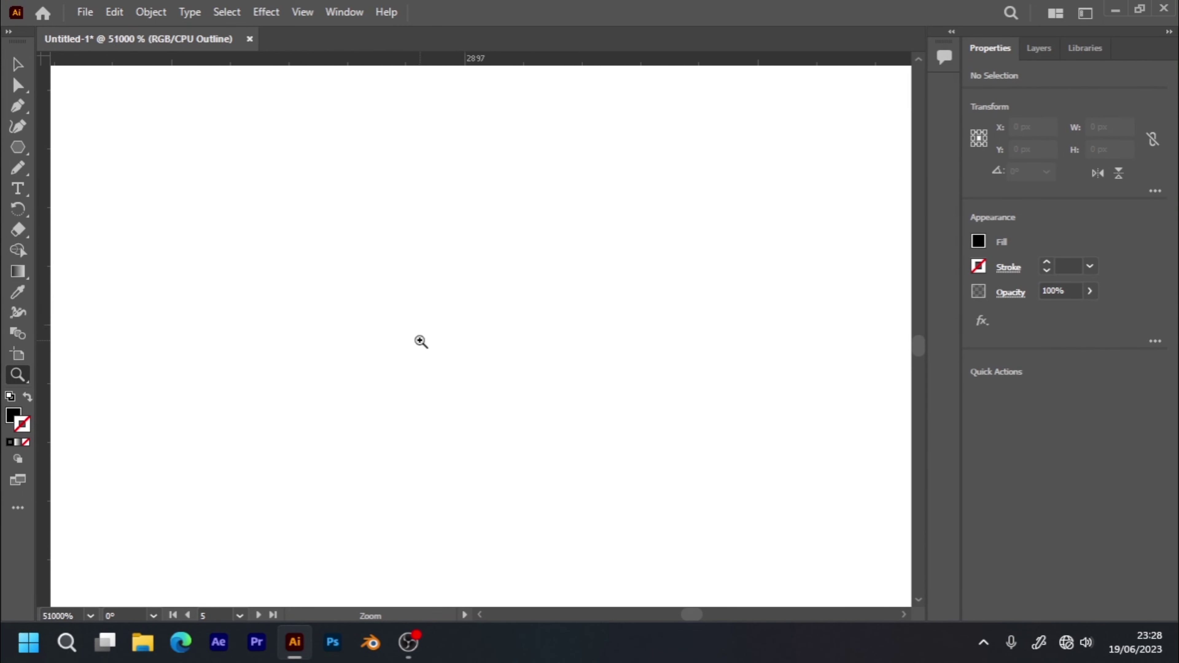
alt+drag(425, 341, 324, 296)
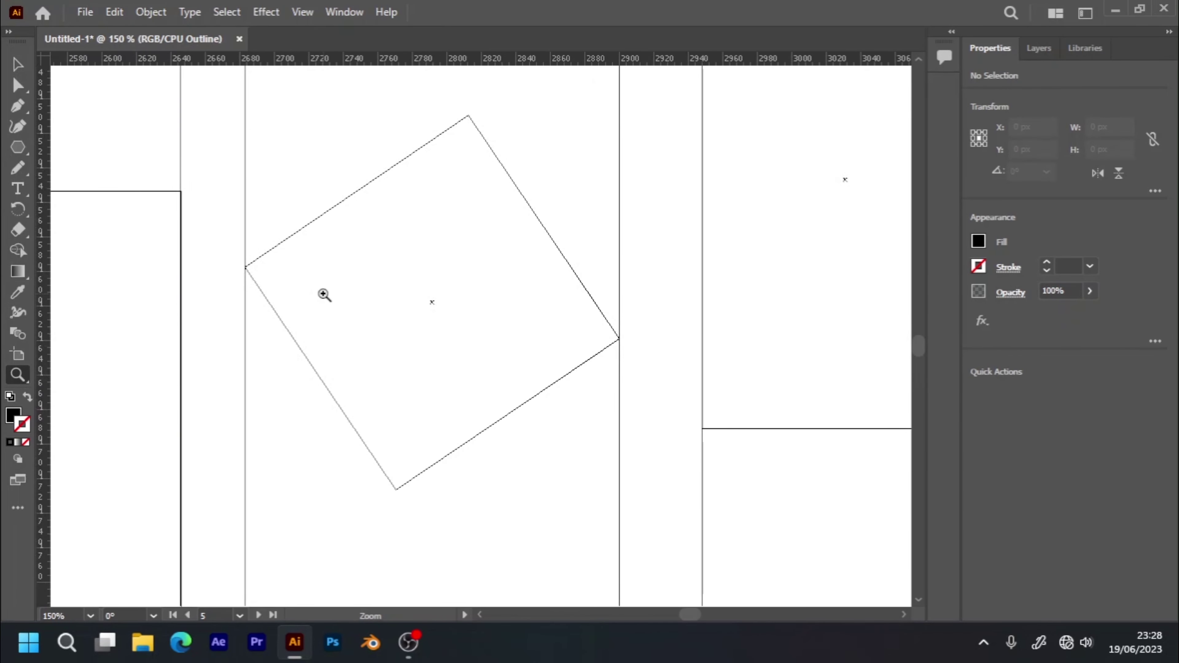
key(ctrl+minus)
key(ctrl+minus)
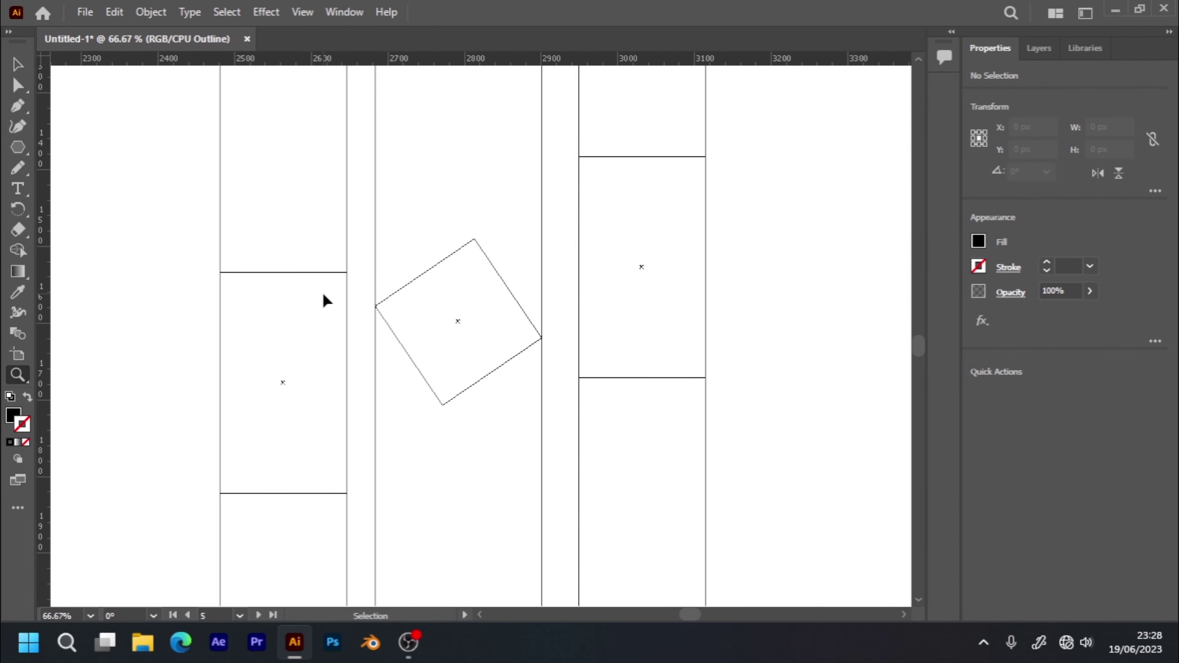
- Check the guides along the left rectangle and switch to GPU Preview to show filled shapes
key(v)
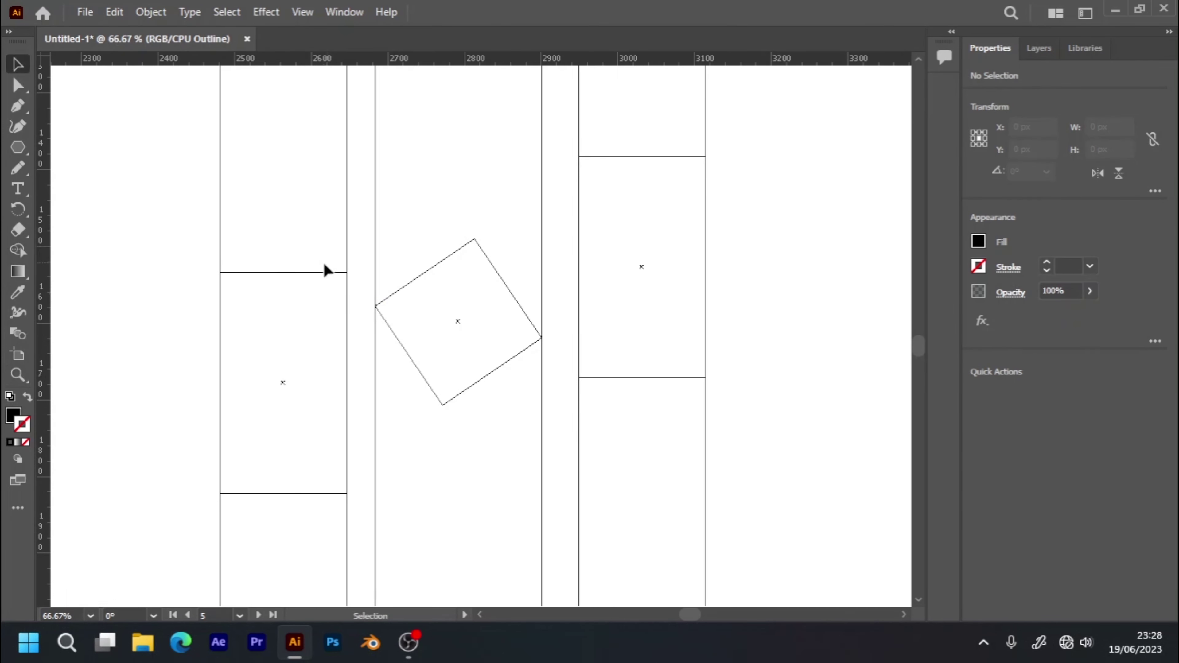
click(221, 375)
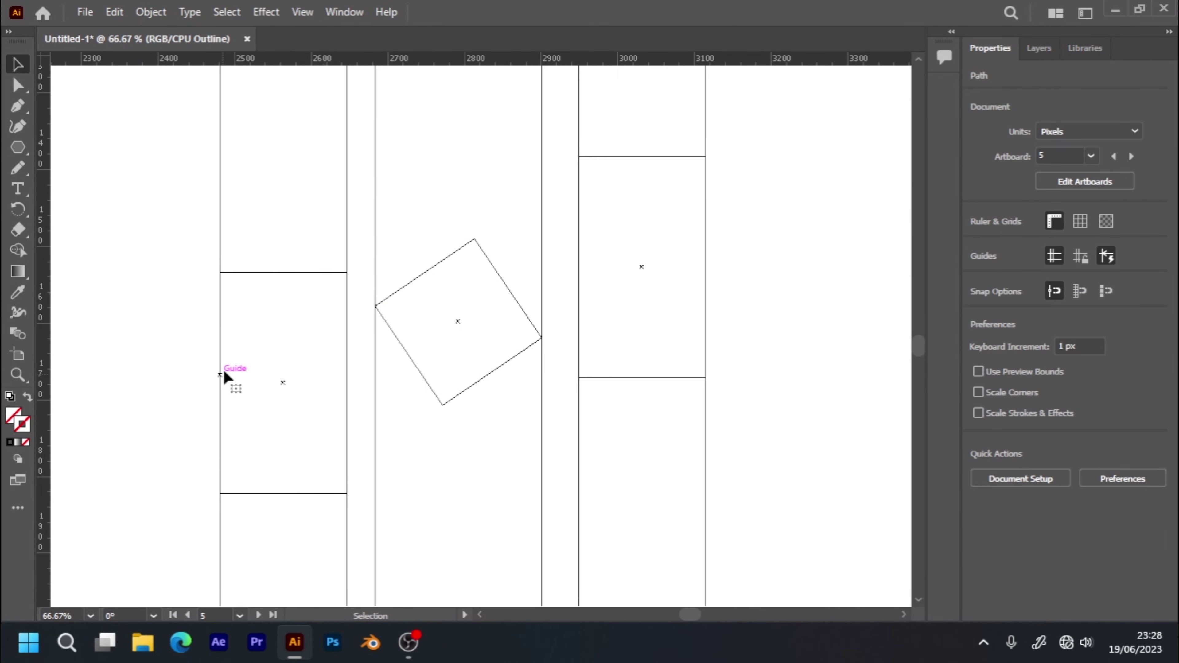
click(187, 321)
click(302, 12)
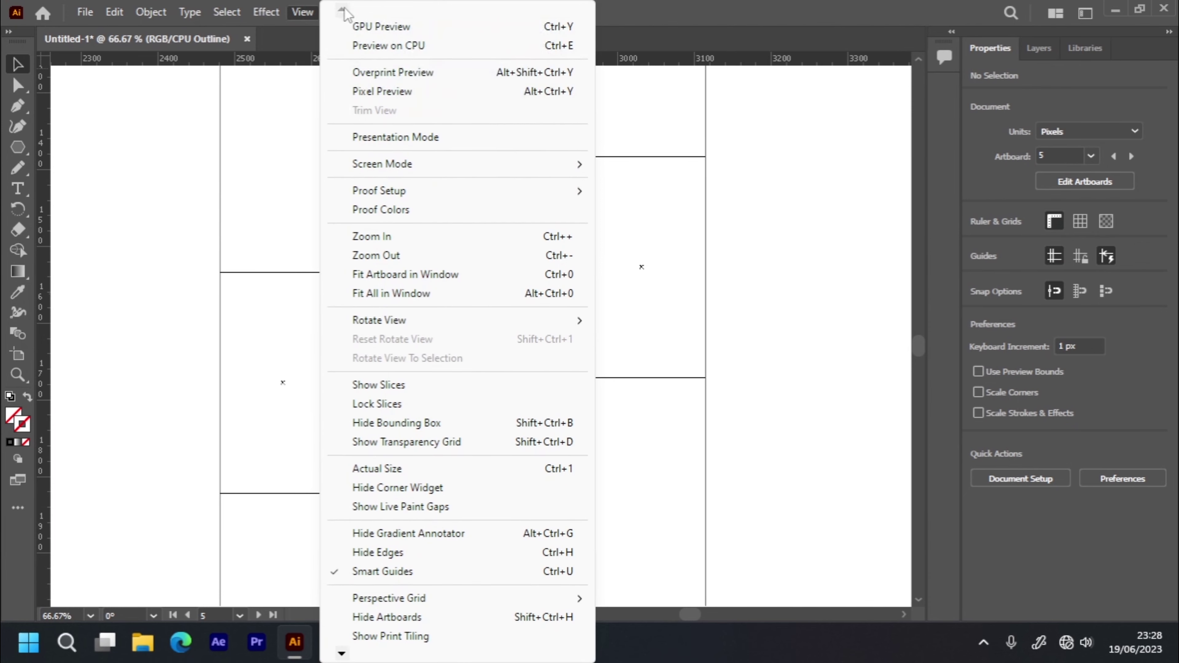
click(378, 27)
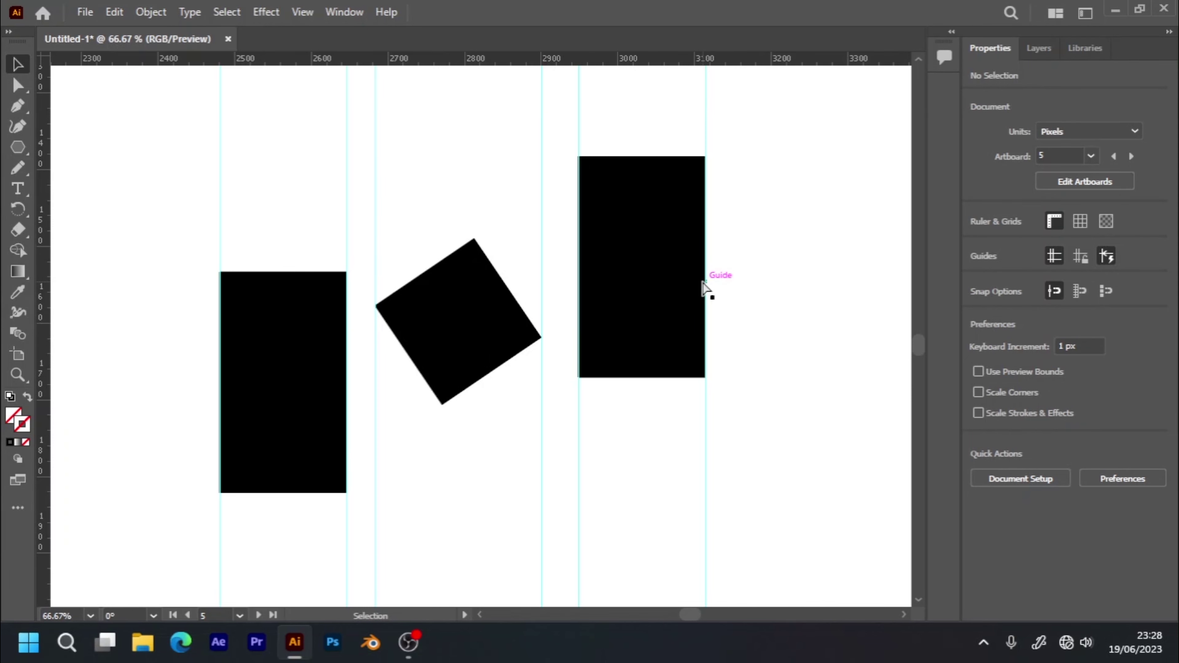
- Zoom out to all artboards and shift the black square on the top-middle artboard
key(ctrl+minus)
key(ctrl+minus)
key(ctrl+minus)
key(ctrl+minus)
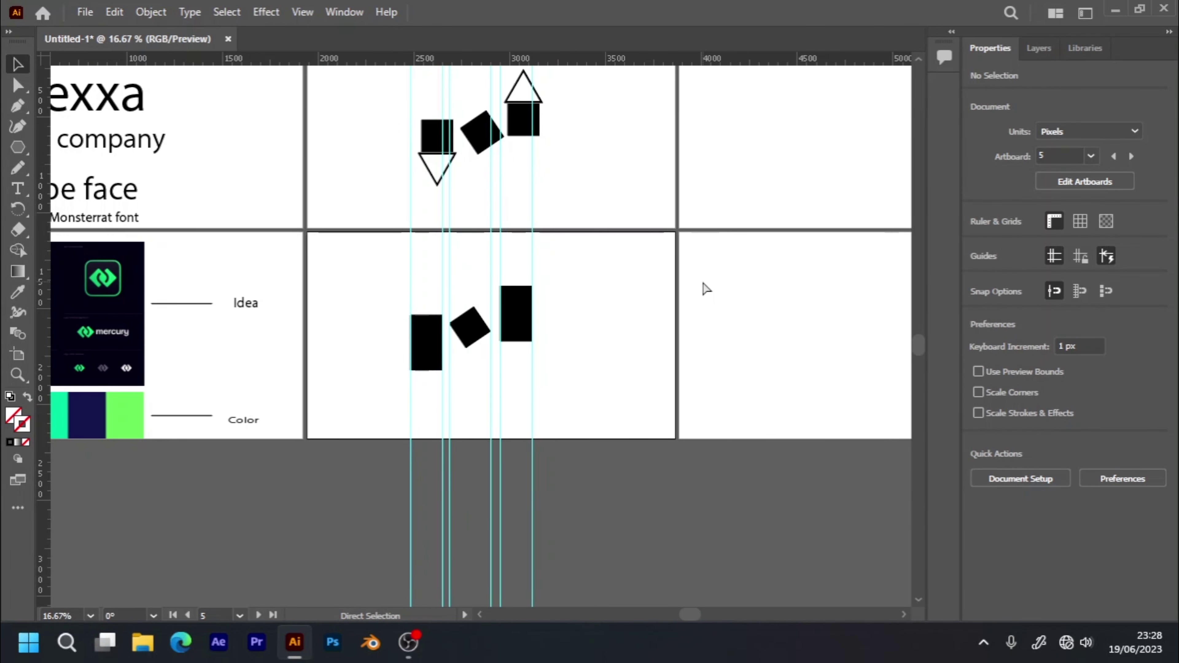
key(ctrl+minus)
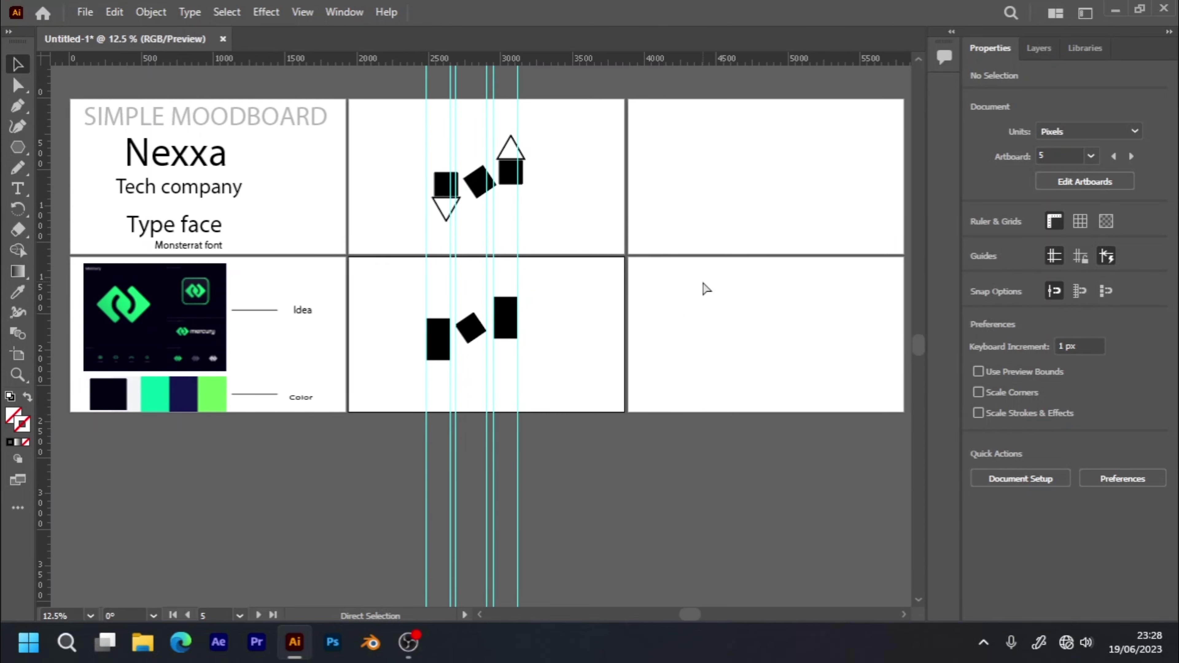
click(411, 173)
drag(442, 187, 471, 178)
click(400, 193)
- Delete the diamond on the top artboard
click(542, 181)
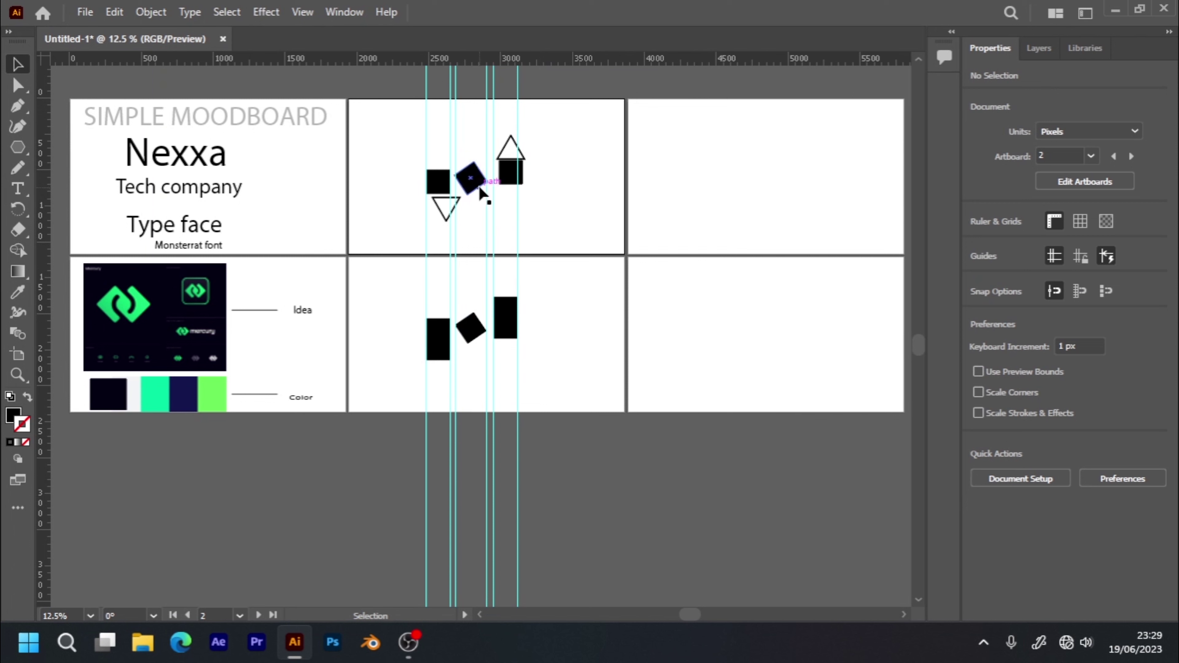
click(473, 181)
key(Delete)
- Copy the lower diamond up between the top square and triangle, aligned with the original
click(470, 334)
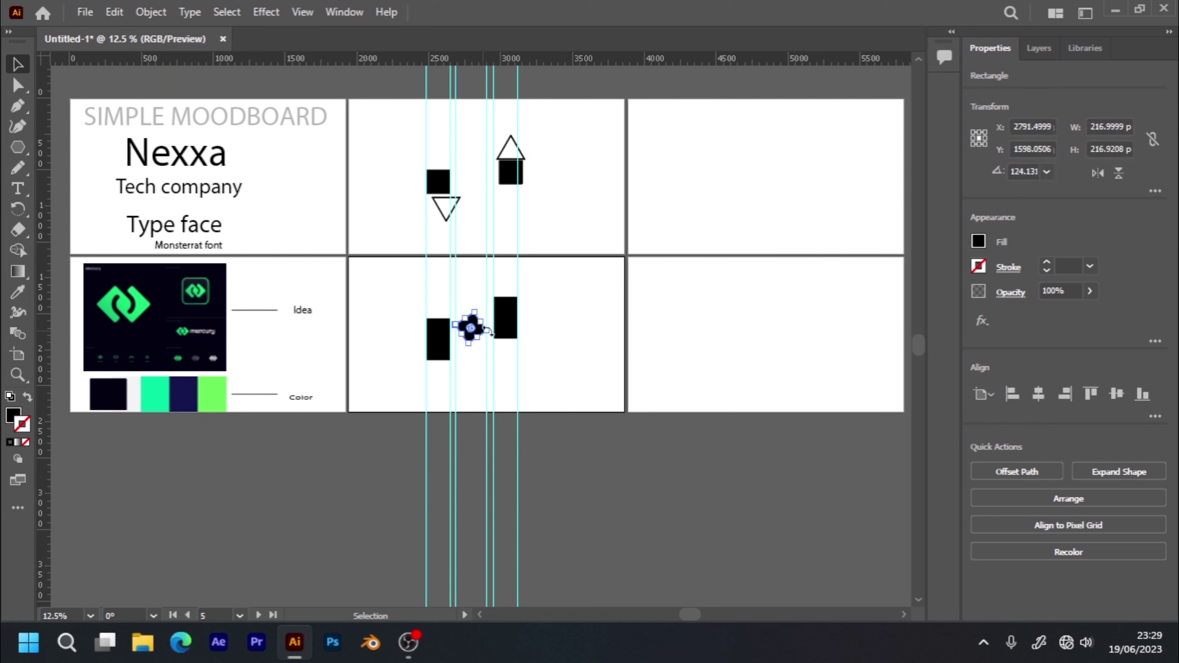
click(569, 308)
click(470, 325)
drag(481, 335, 479, 184)
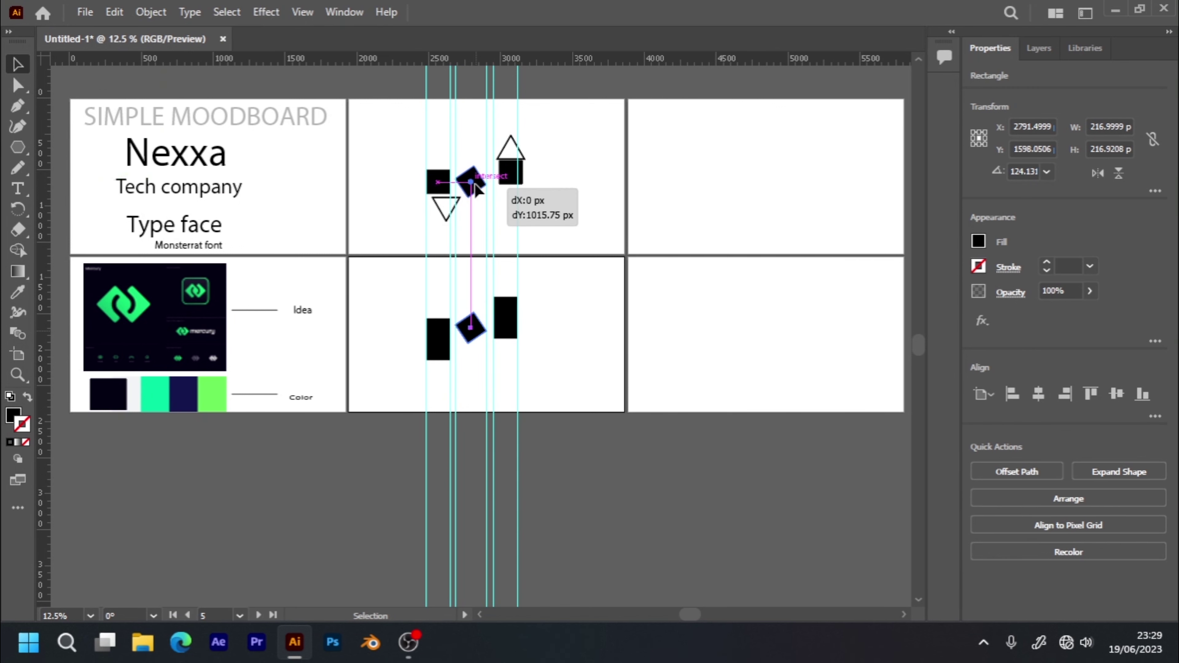
drag(476, 178, 474, 176)
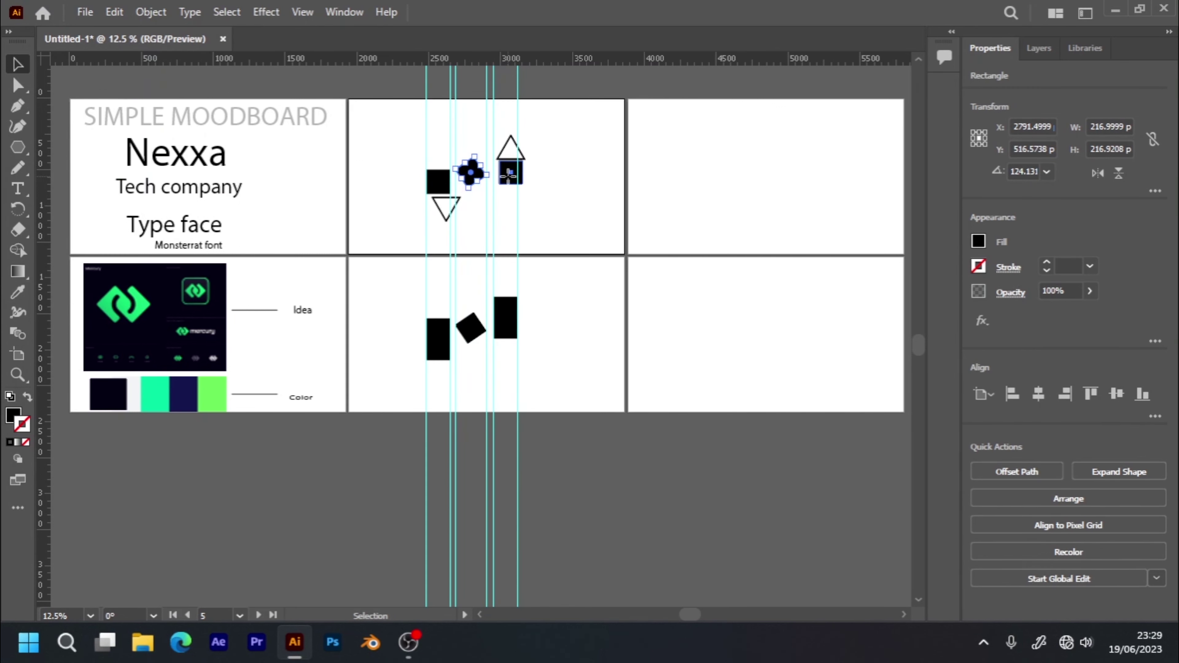
- Delete the remaining triangle and move the right square into line with the others
click(509, 149)
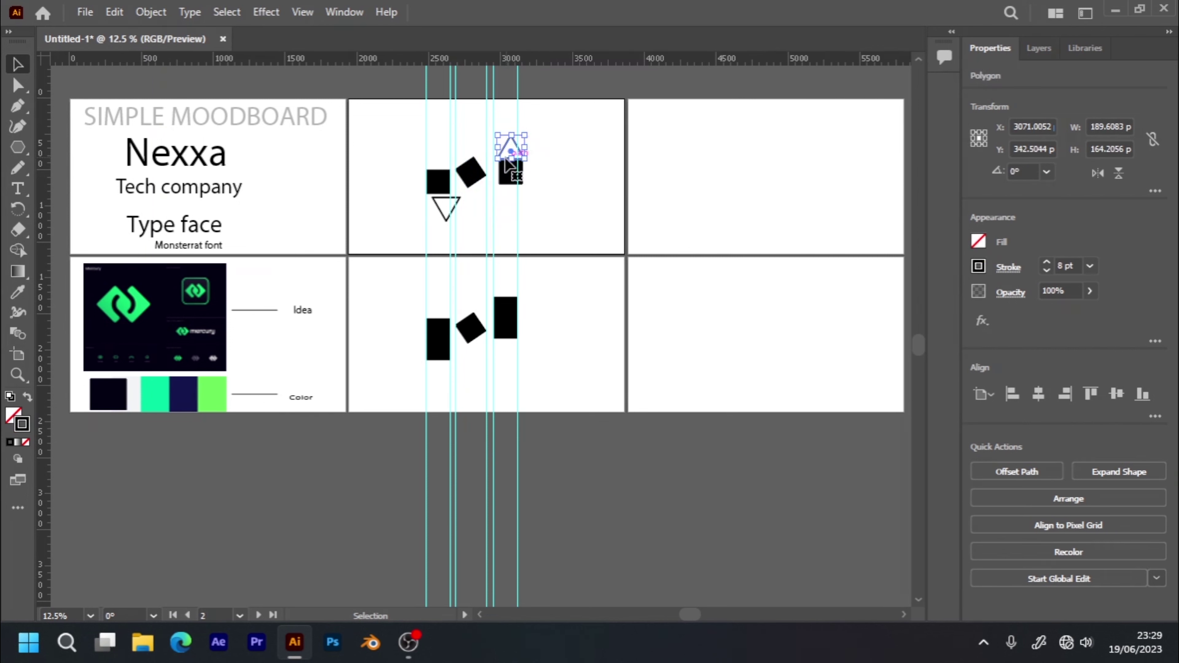
key(Delete)
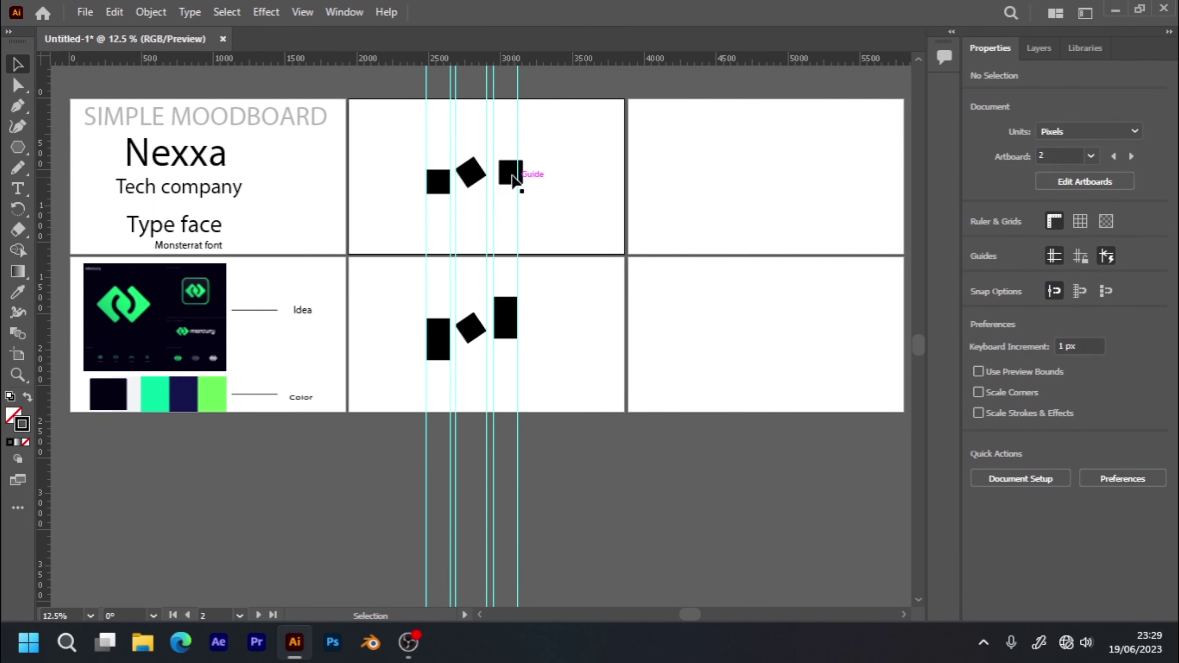
drag(513, 175, 509, 183)
click(534, 195)
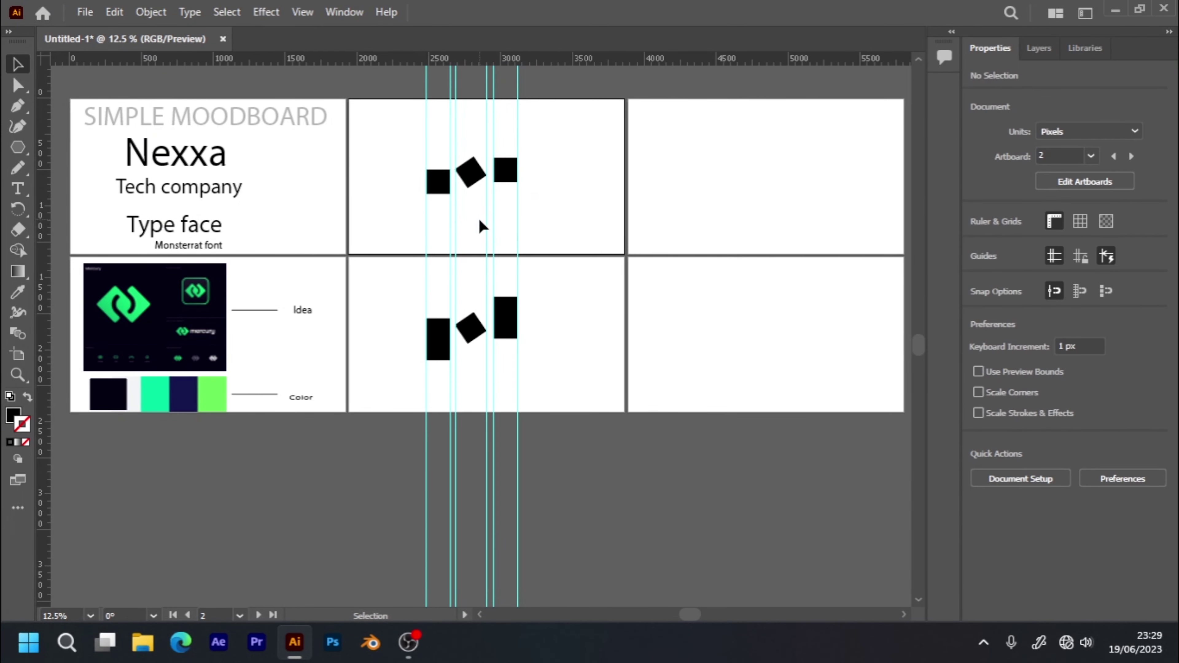
- Pull two horizontal guides from the top ruler down over the lower artboard
mouse_move(571, 195)
mouse_down()
mouse_move(527, 218)
mouse_move(543, 224)
mouse_up()
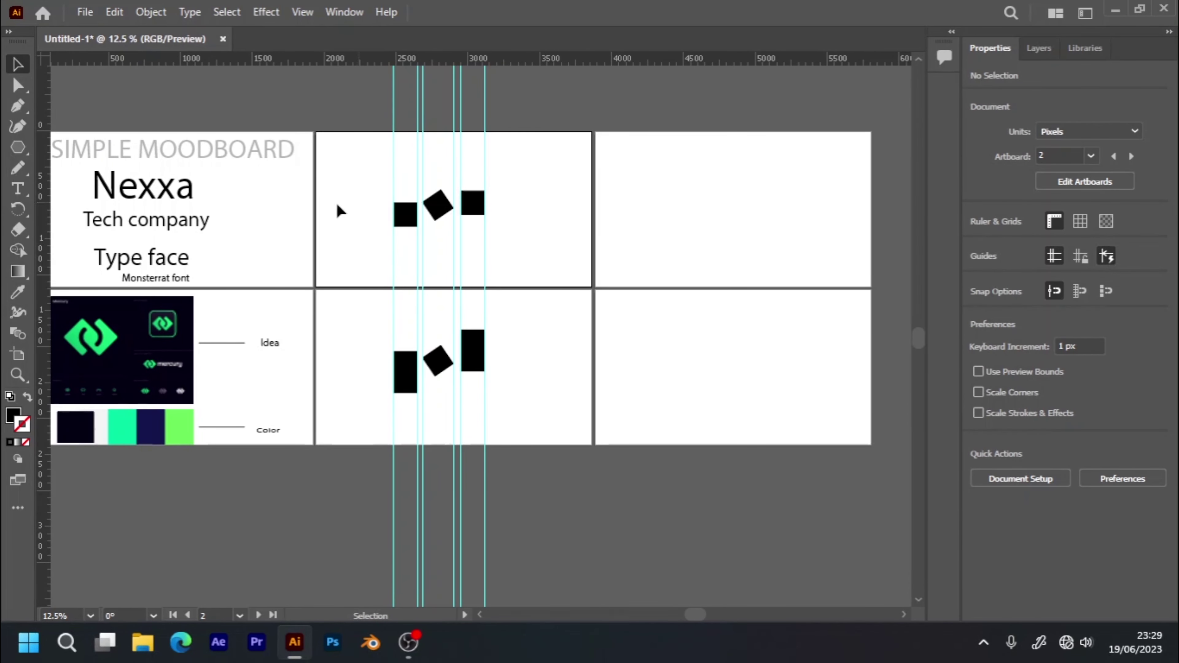
drag(363, 61, 306, 351)
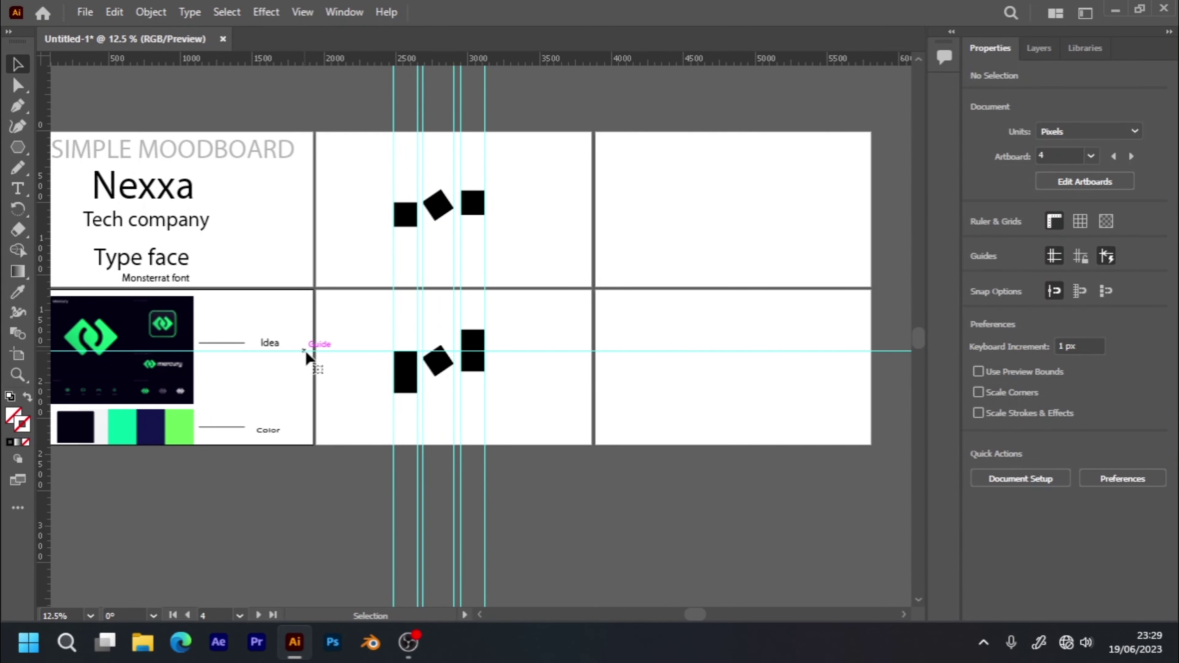
click(450, 66)
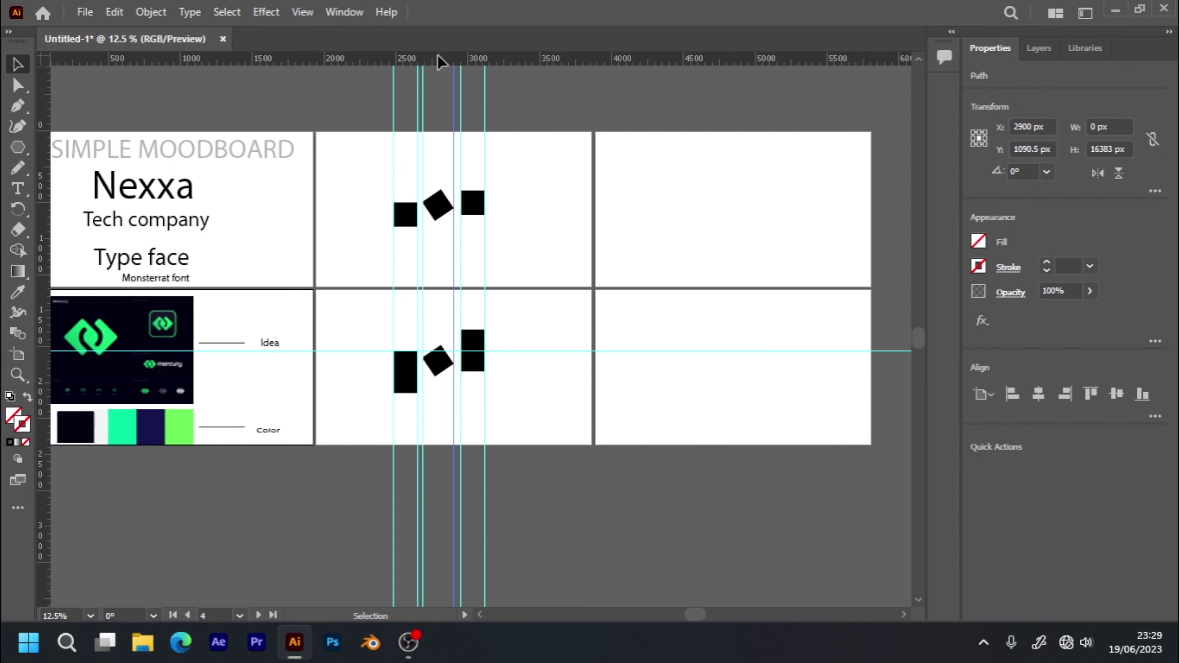
drag(368, 351, 364, 370)
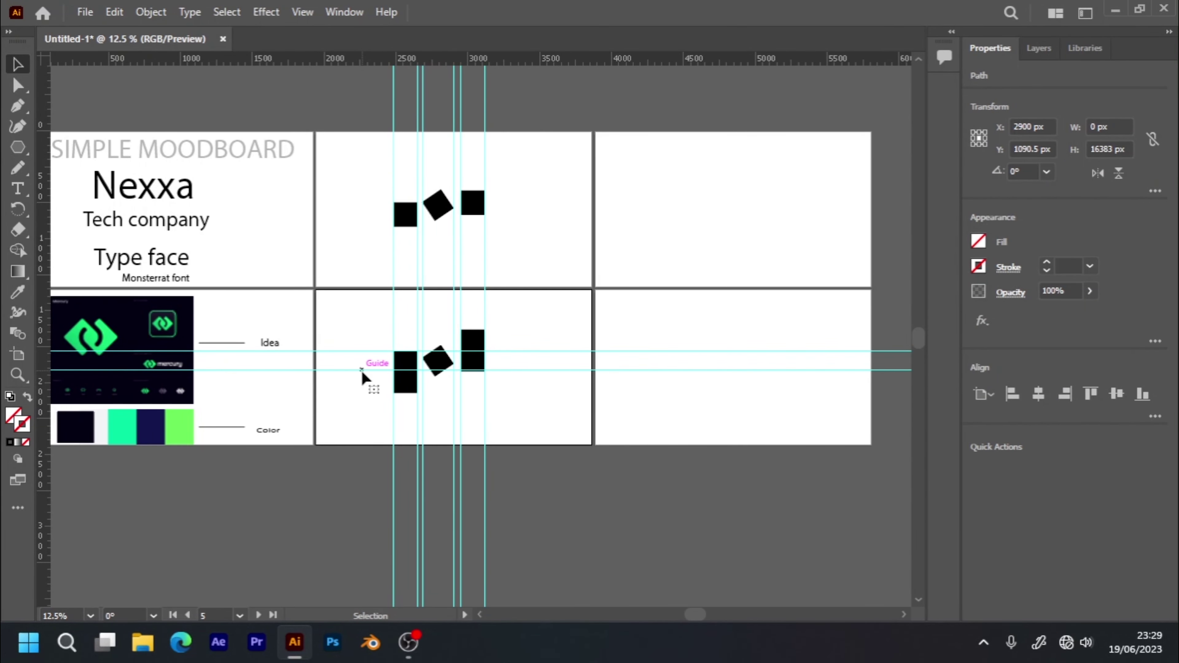
click(364, 370)
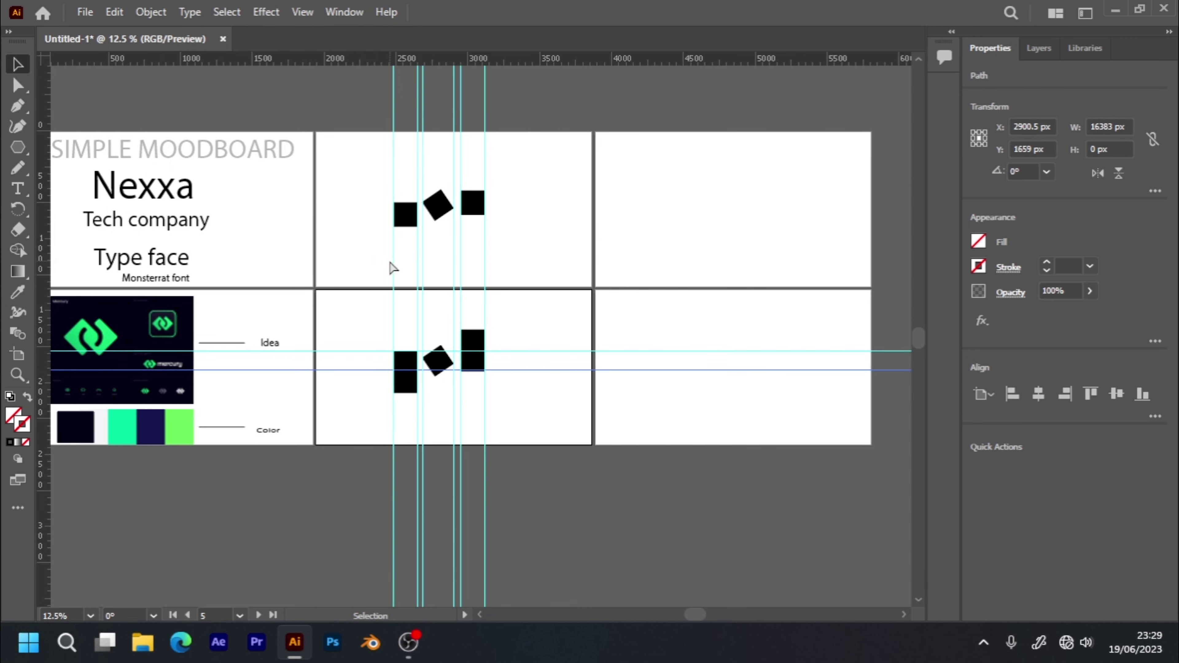
- Snap the guides to the right rectangle's bottom and the left rectangle's top
key(ctrl+plus)
key(ctrl+plus)
key(ctrl+plus)
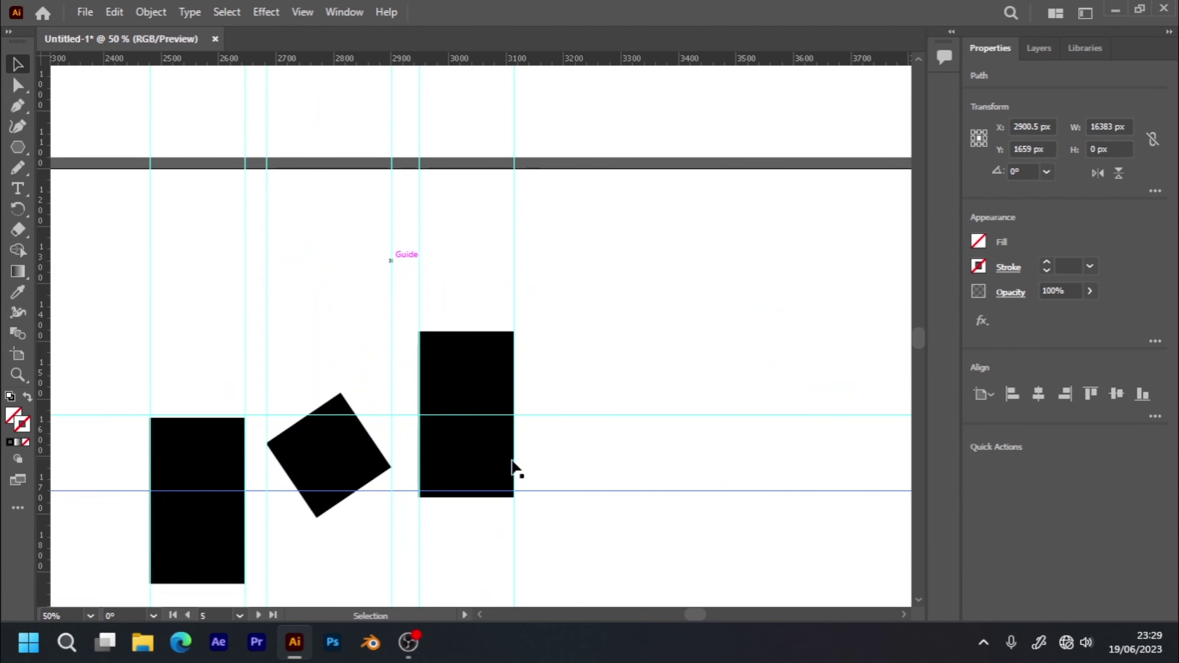
drag(528, 491, 527, 497)
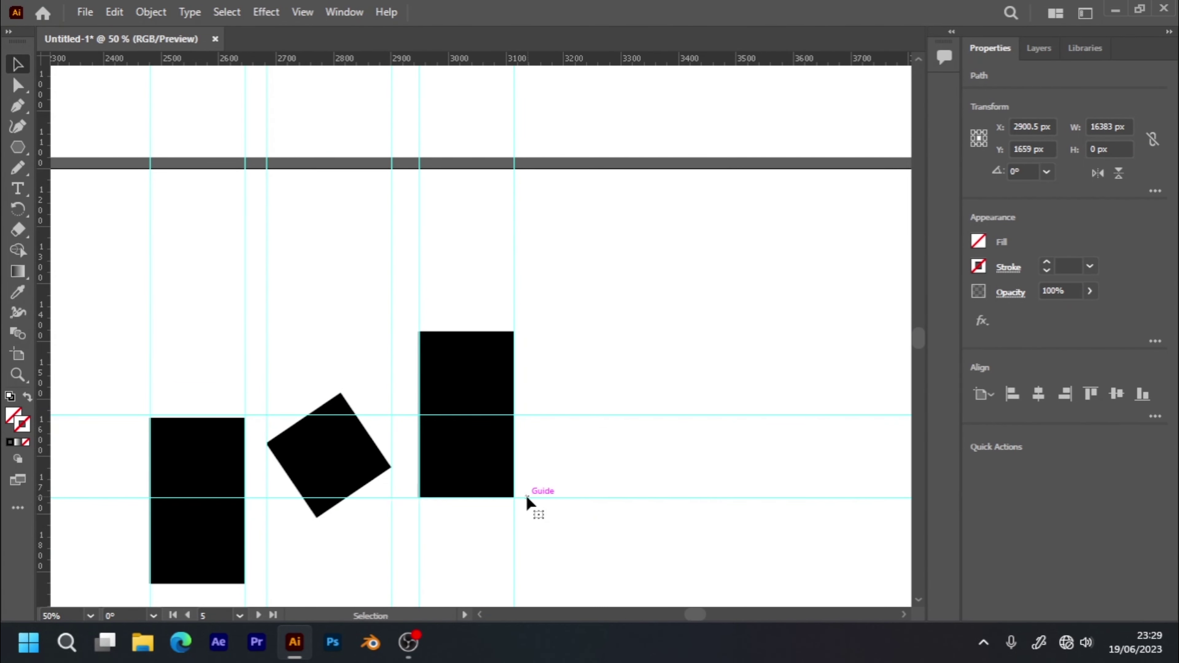
click(527, 498)
drag(566, 417, 560, 416)
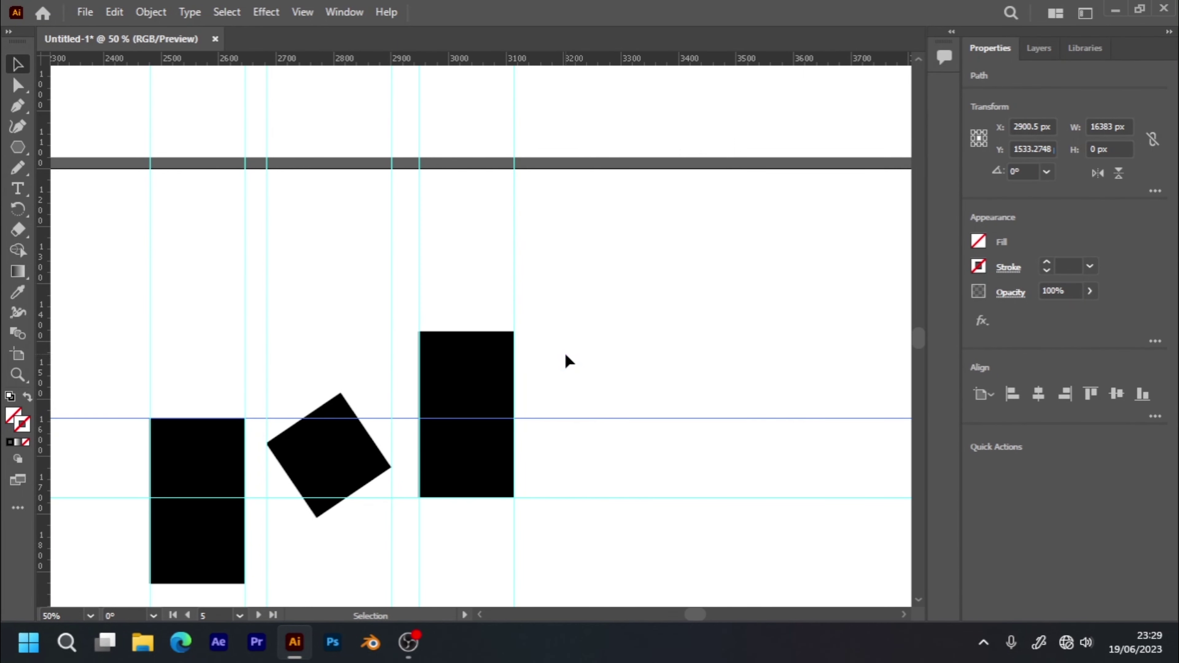
key(ctrl+minus)
key(ctrl+minus)
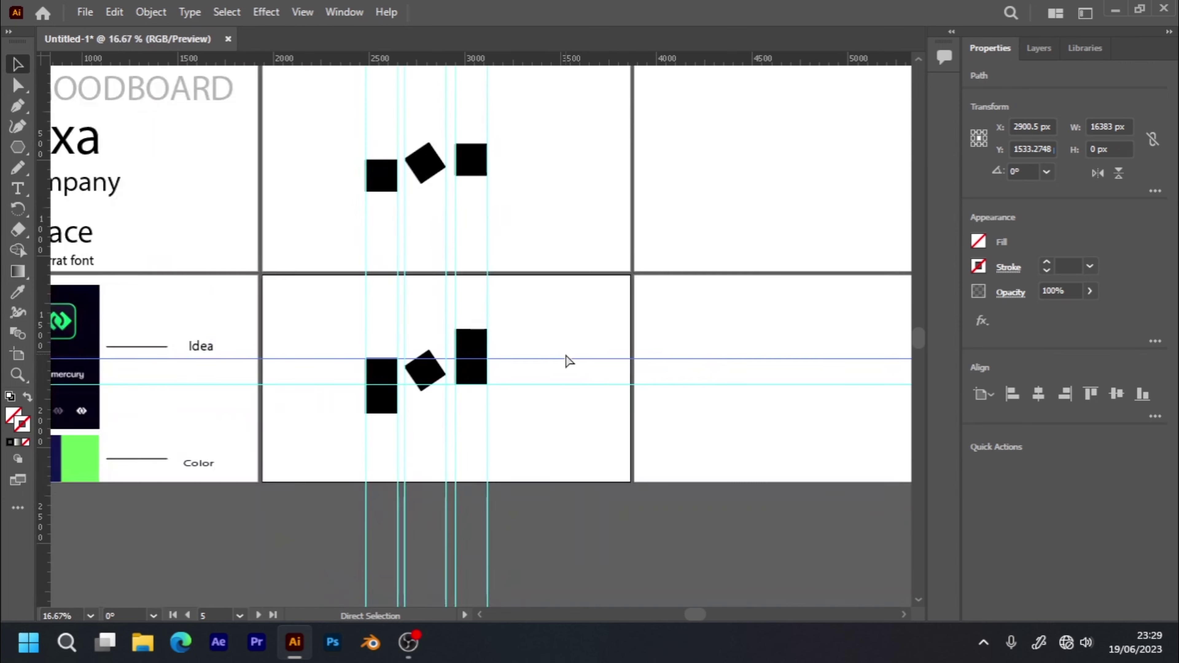
key(ctrl+minus)
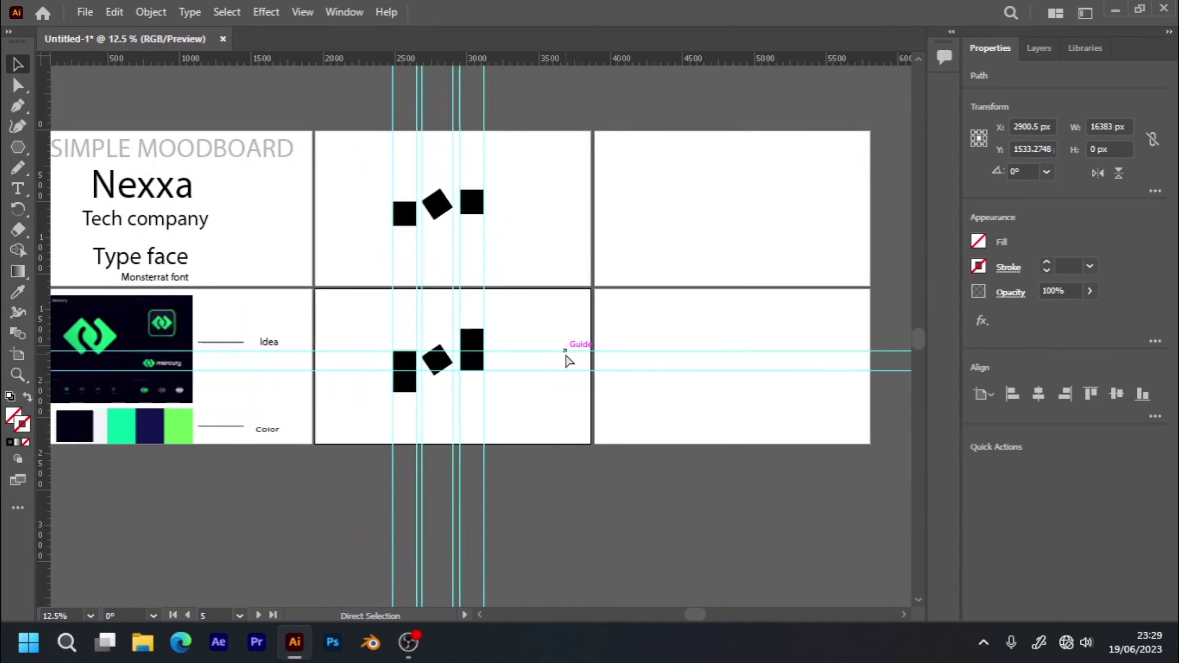
key(ctrl+minus)
key(ctrl+minus)
key(ctrl+plus)
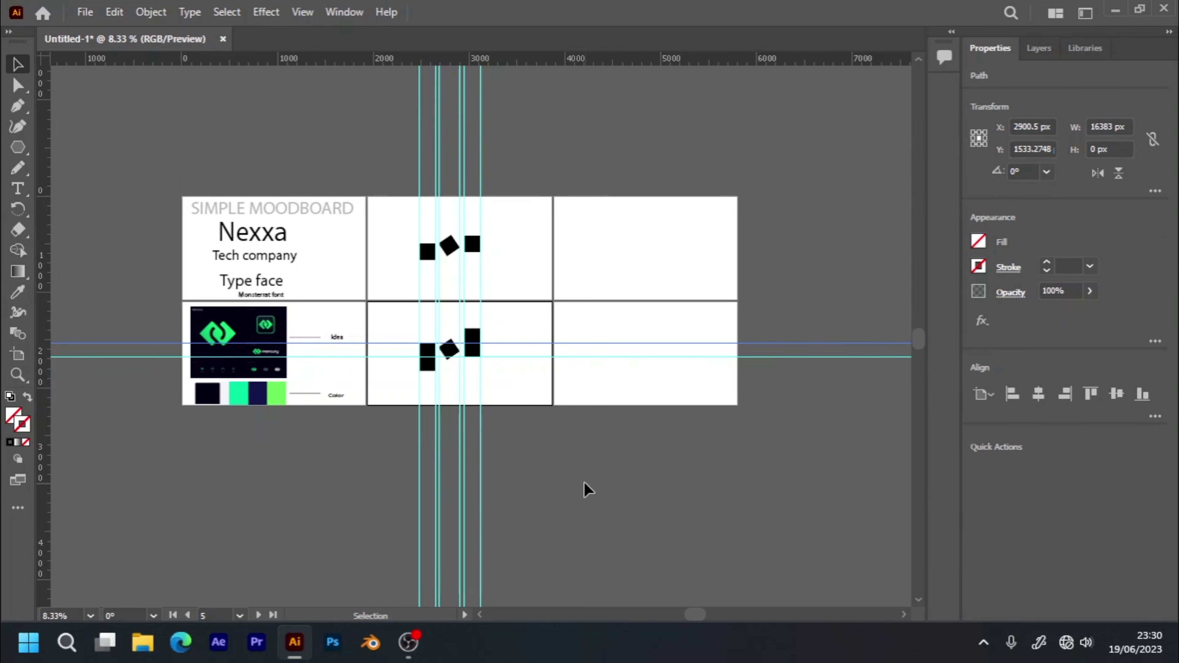
- Place a new text label reading SAMPLE1 above the artboards
click(598, 410)
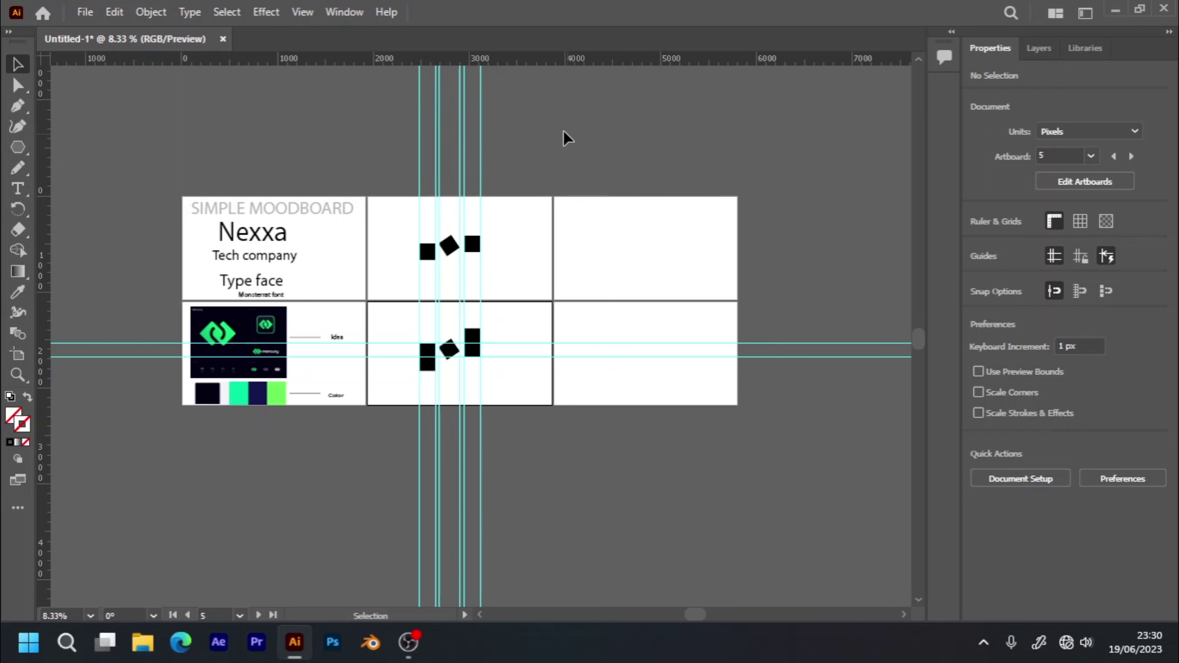
click(16, 153)
click(66, 151)
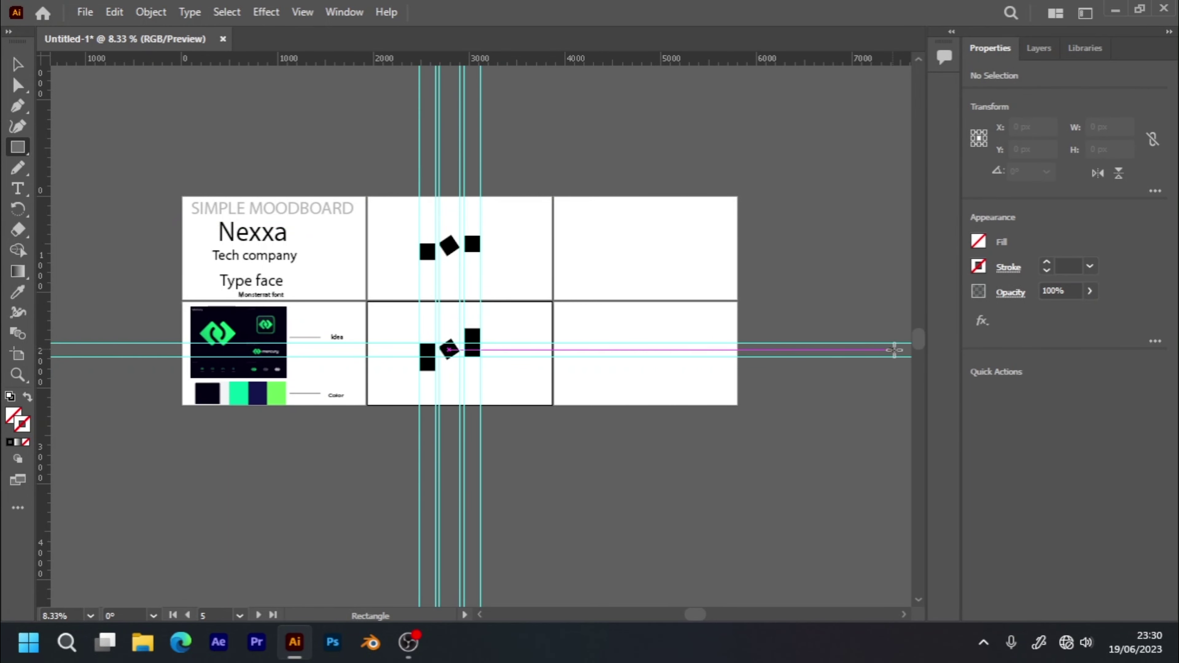
drag(921, 346, 921, 319)
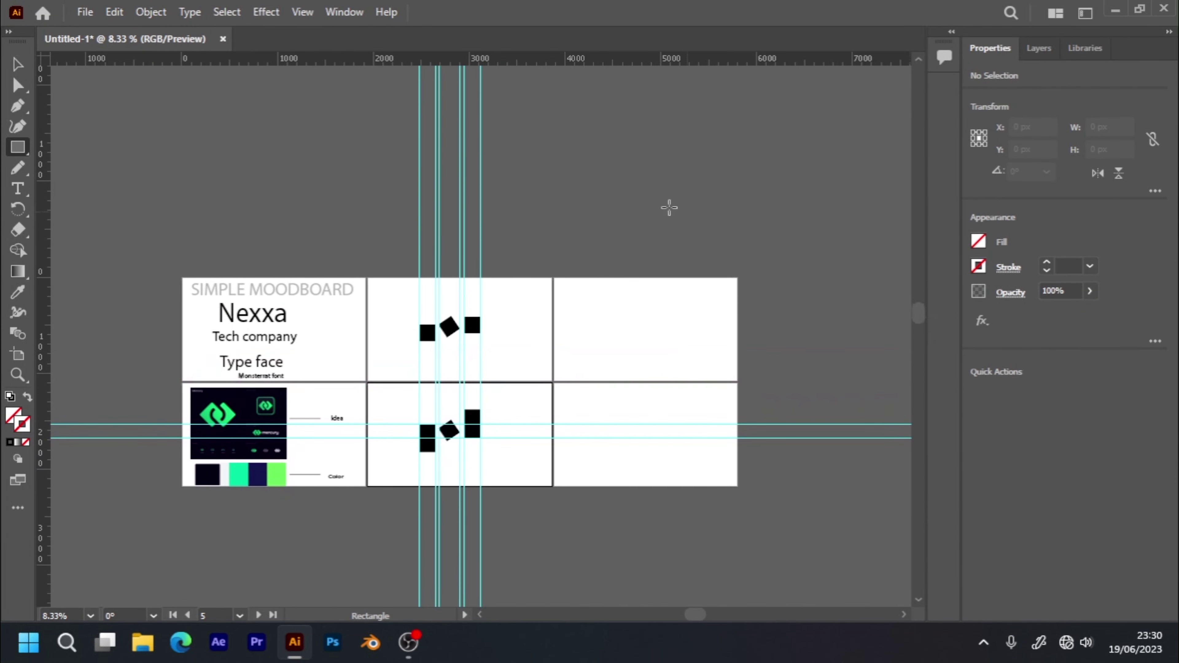
key(t)
click(373, 225)
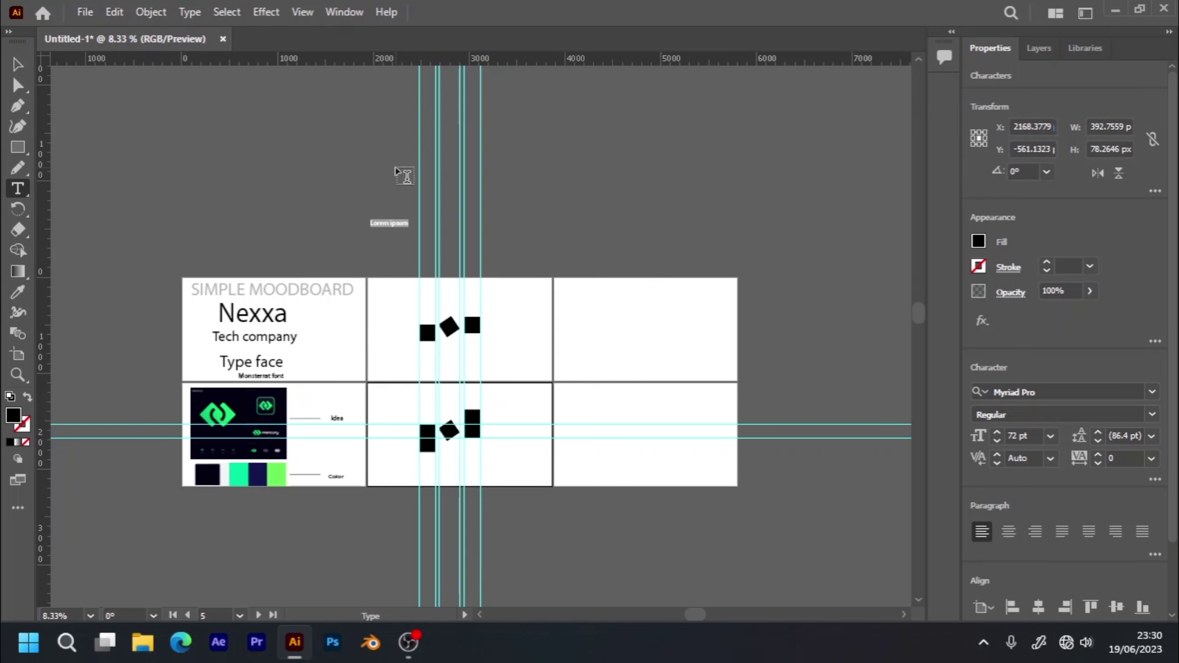
text(SAN)
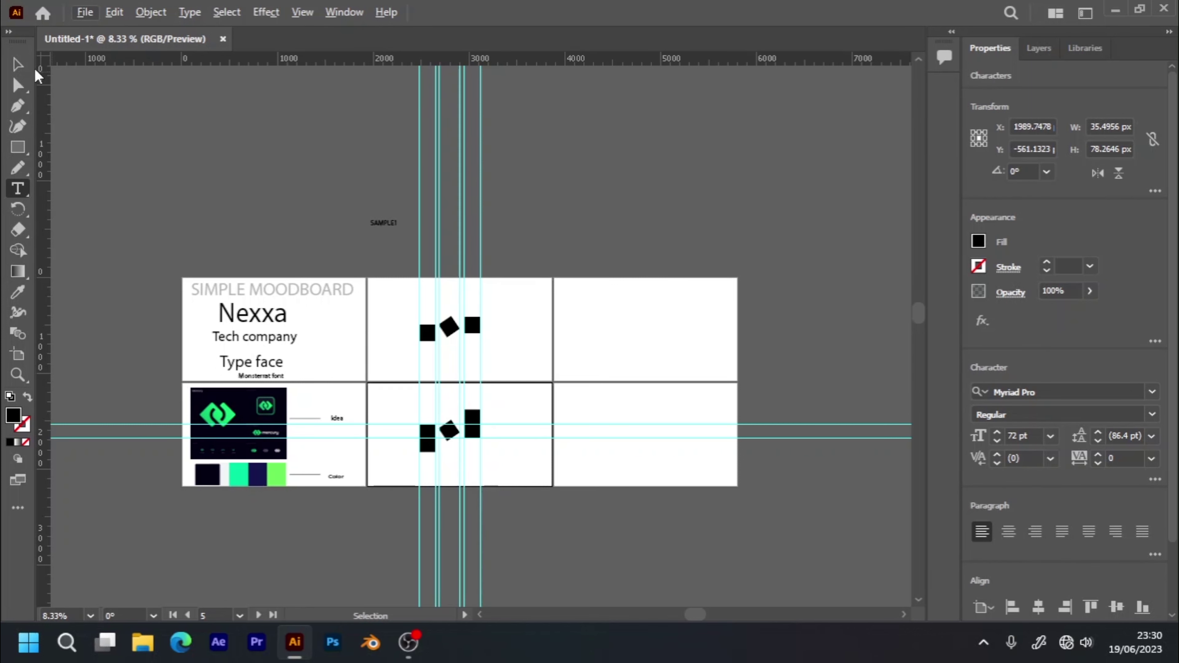
- Enlarge SAMPLE1, position it above the top middle artboard, and colour it the moodboard green
click(17, 64)
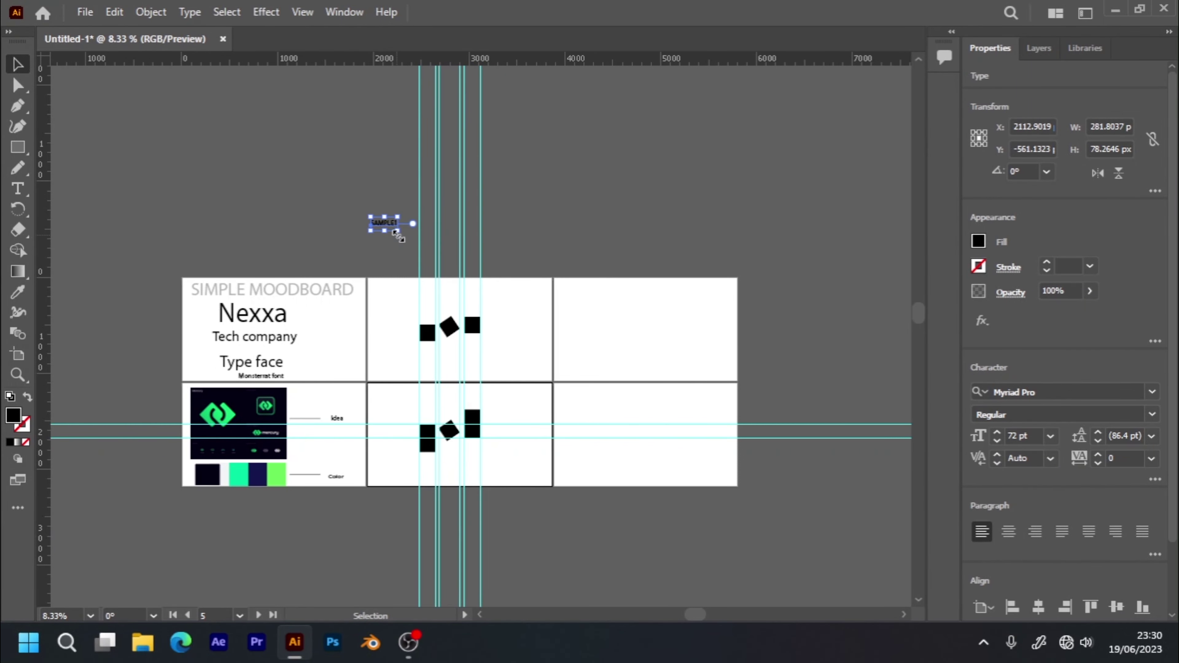
mouse_move(398, 229)
mouse_down()
mouse_move(573, 318)
mouse_move(572, 275)
mouse_up()
drag(502, 230, 499, 256)
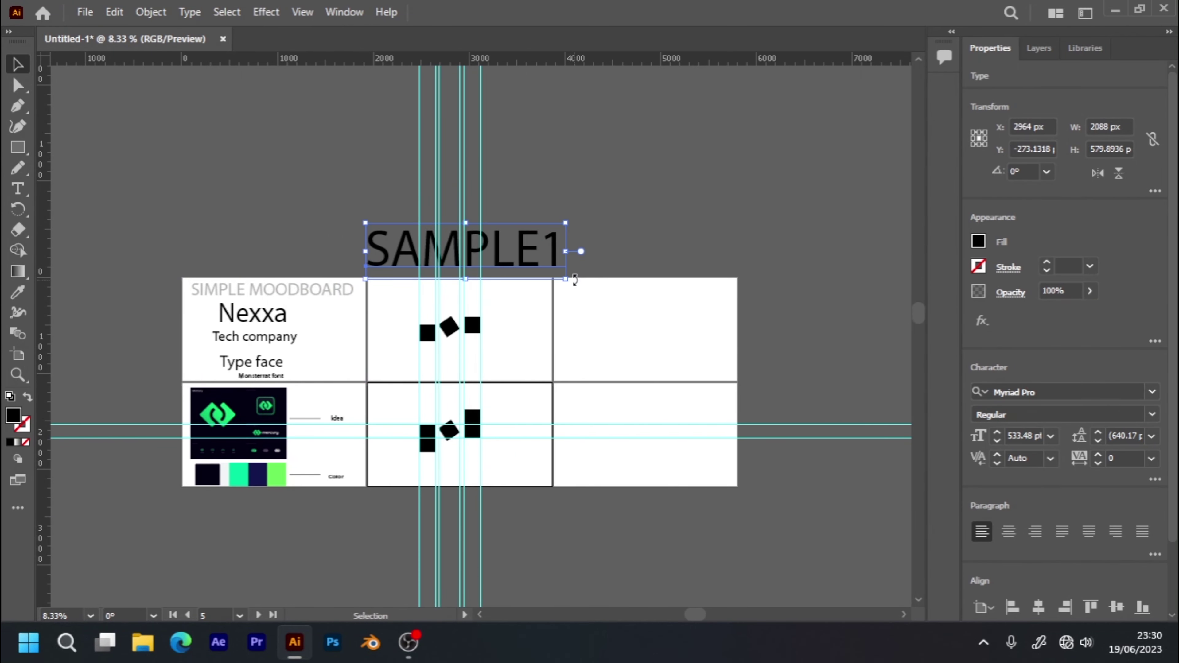
drag(566, 279, 519, 266)
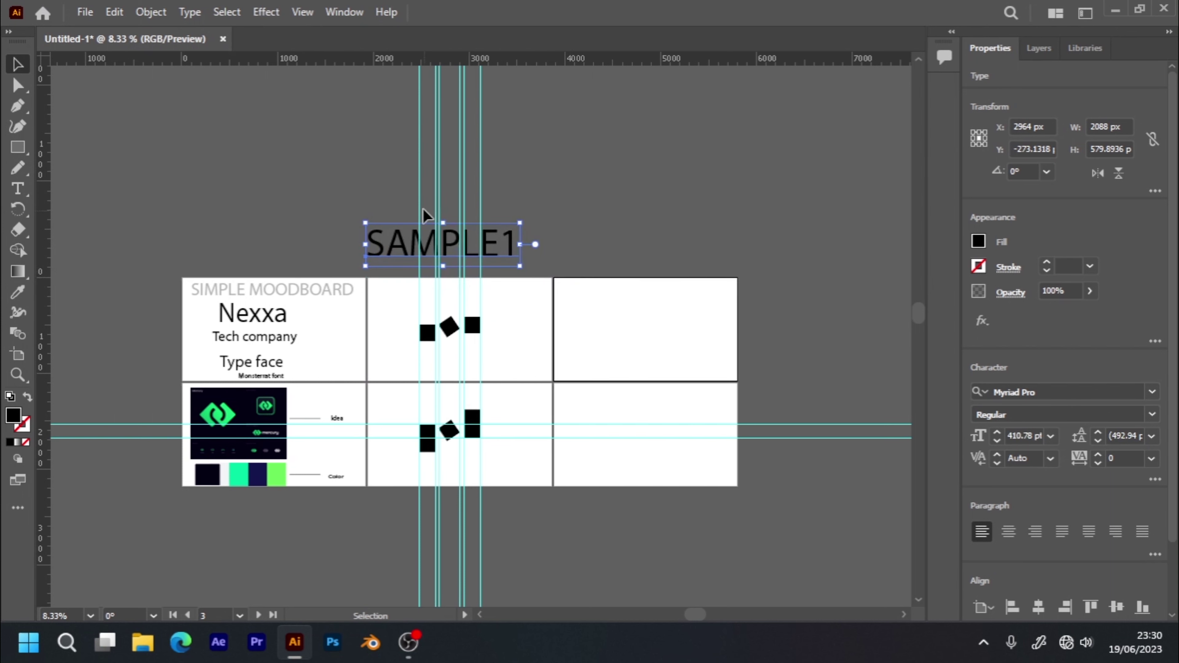
key(i)
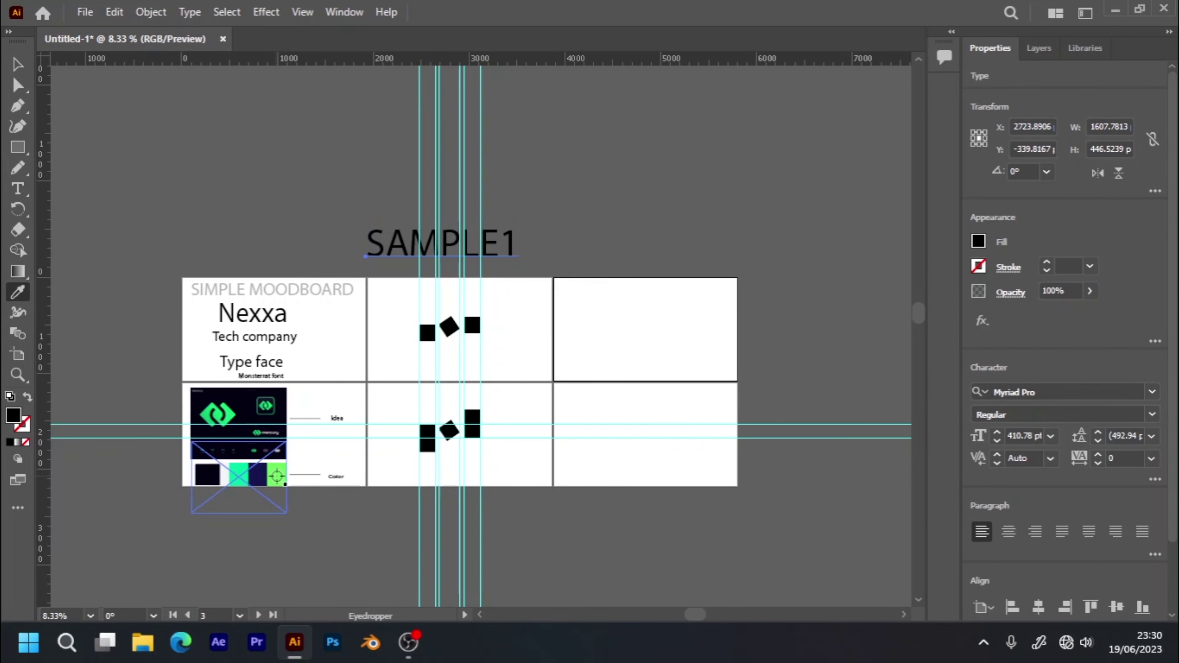
click(278, 474)
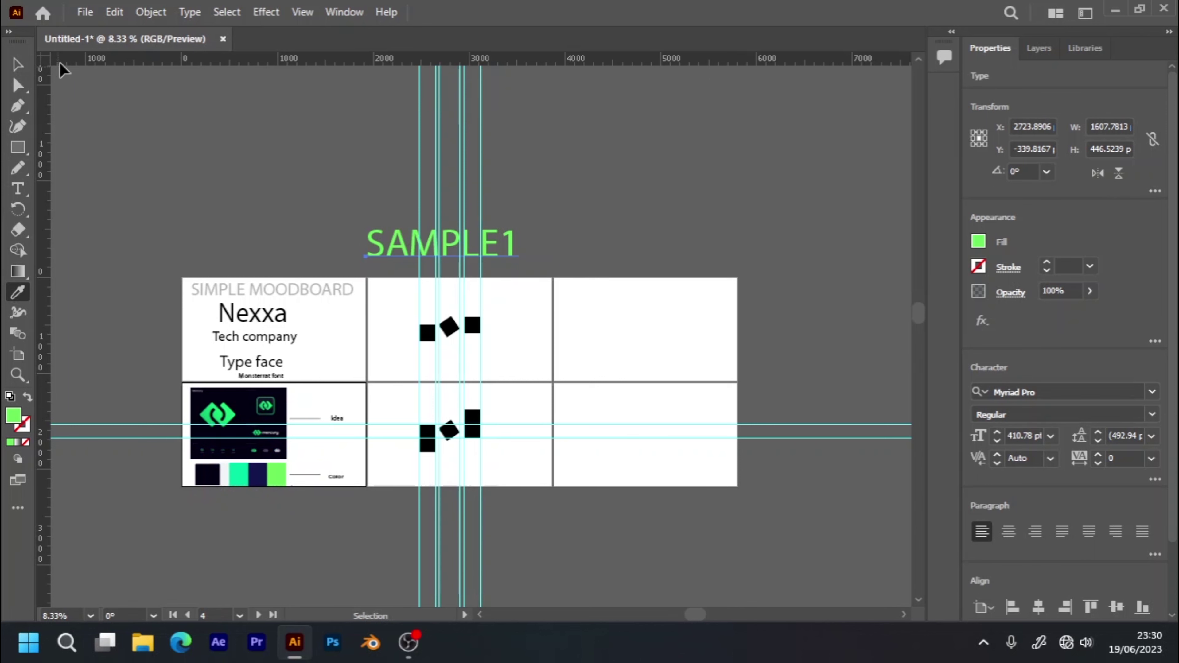
key(v)
- Copy the heading above the top right artboard and change it to SAMPLE2
mouse_move(398, 242)
mouse_down()
mouse_move(408, 255)
mouse_move(599, 254)
mouse_up()
key(t)
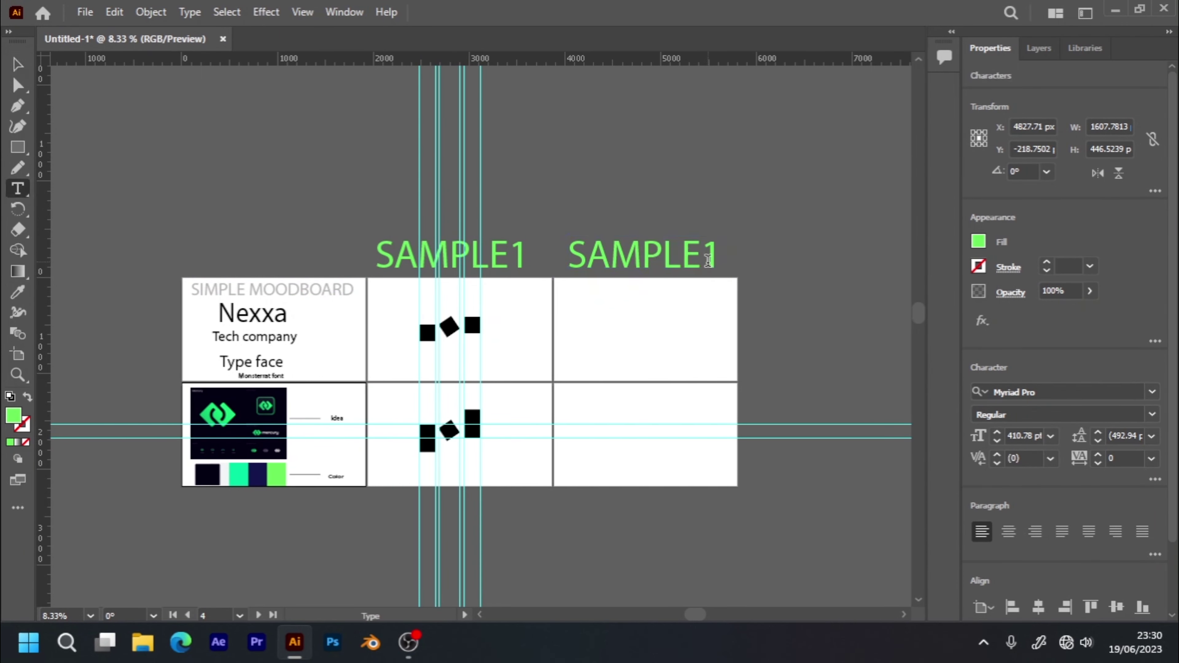
click(716, 261)
text(2)
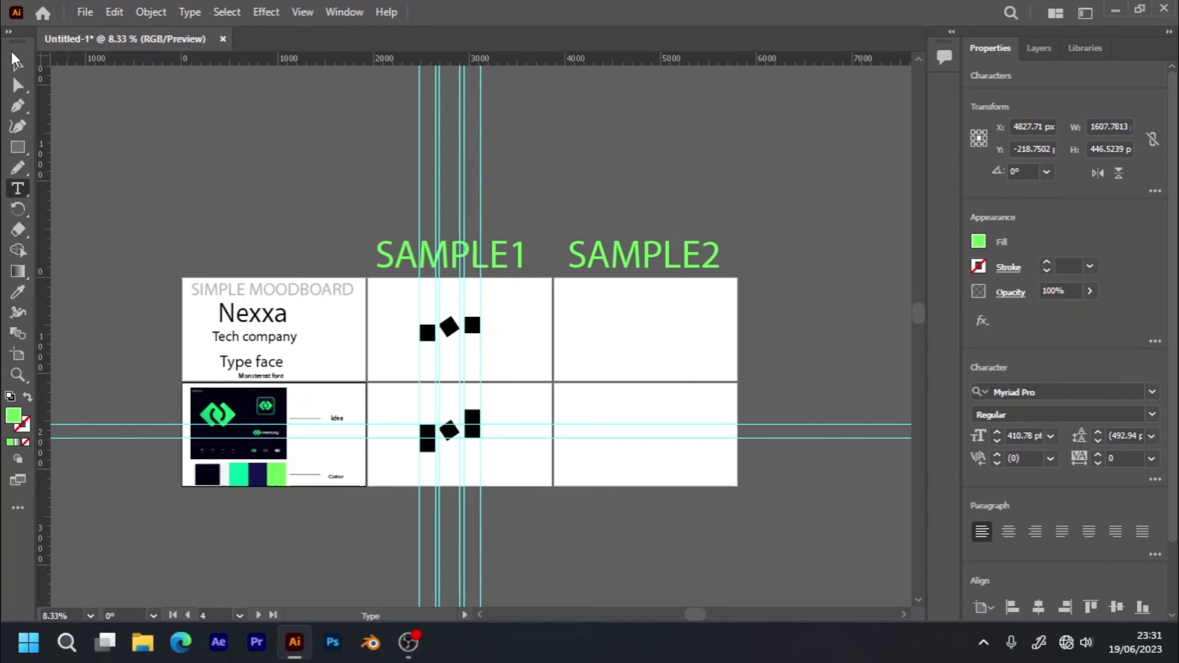
- Draw a tall black-filled rectangle on the SAMPLE2 artboard
click(17, 62)
click(631, 186)
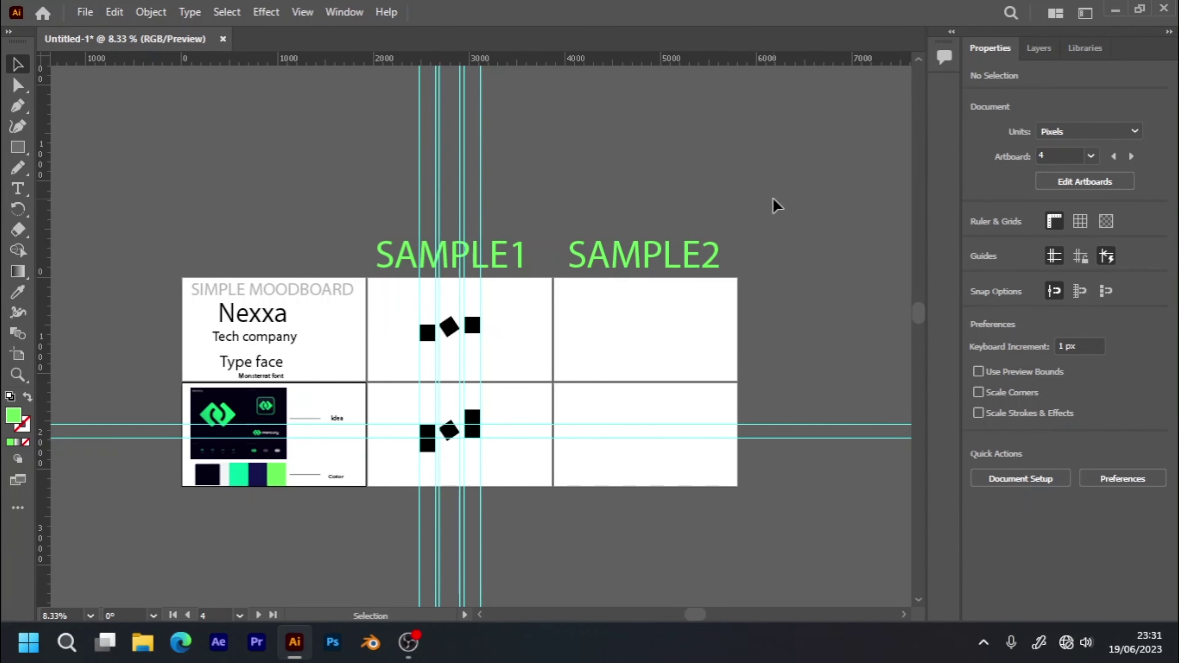
drag(922, 311, 920, 322)
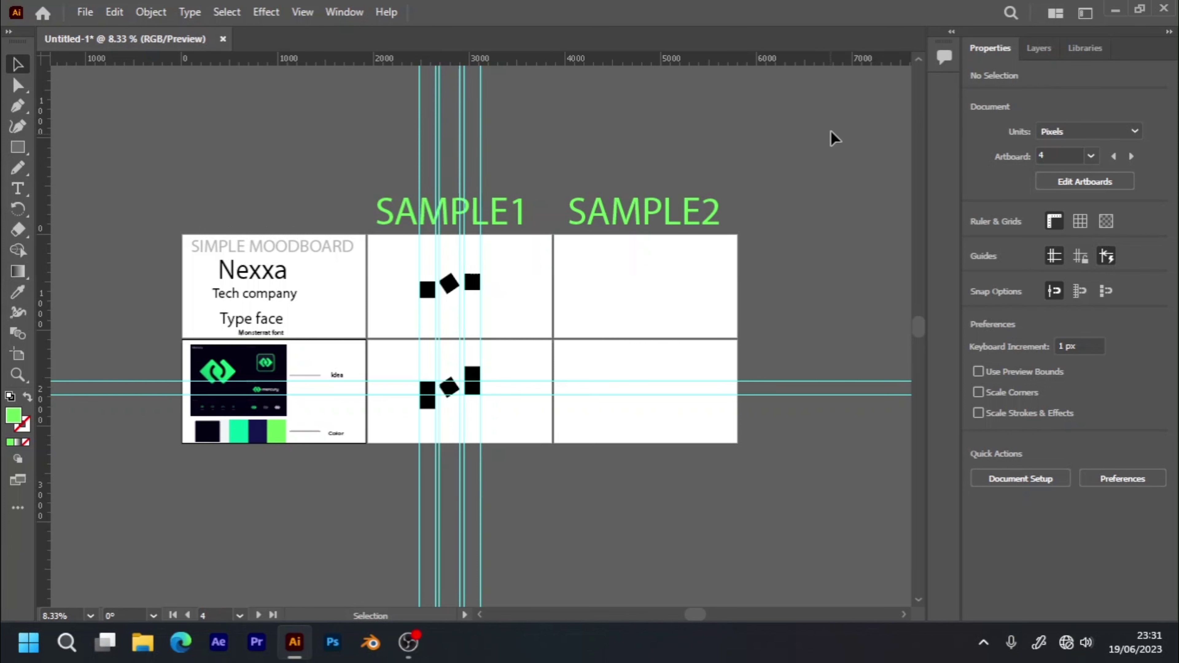
click(18, 147)
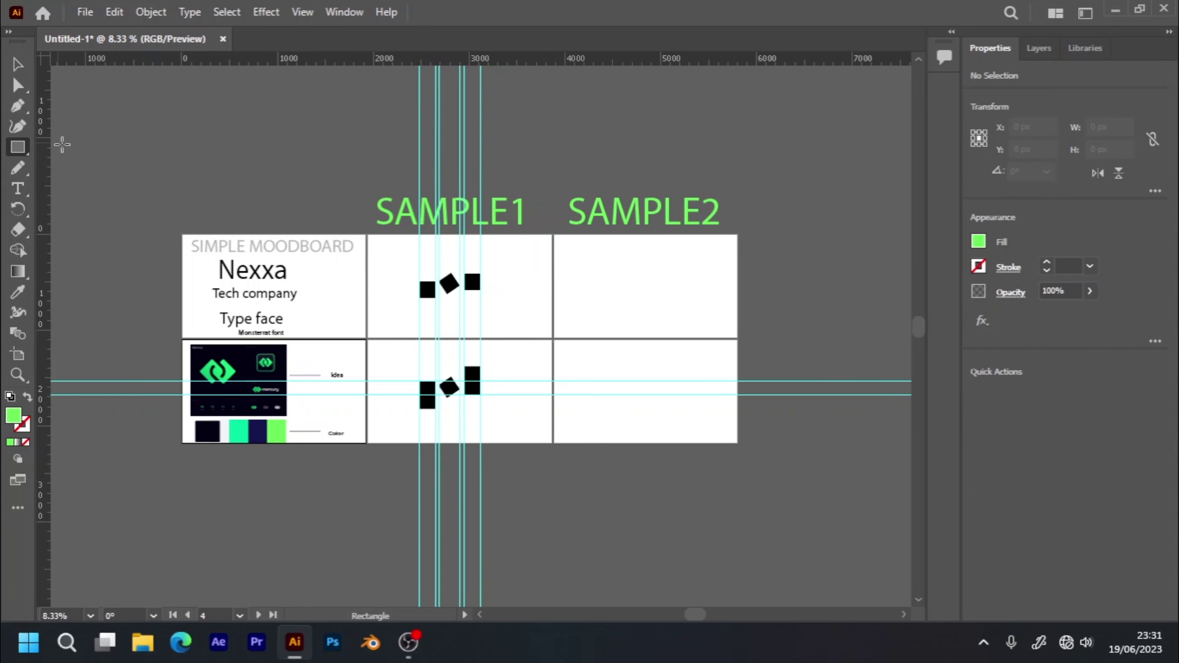
drag(593, 261, 610, 311)
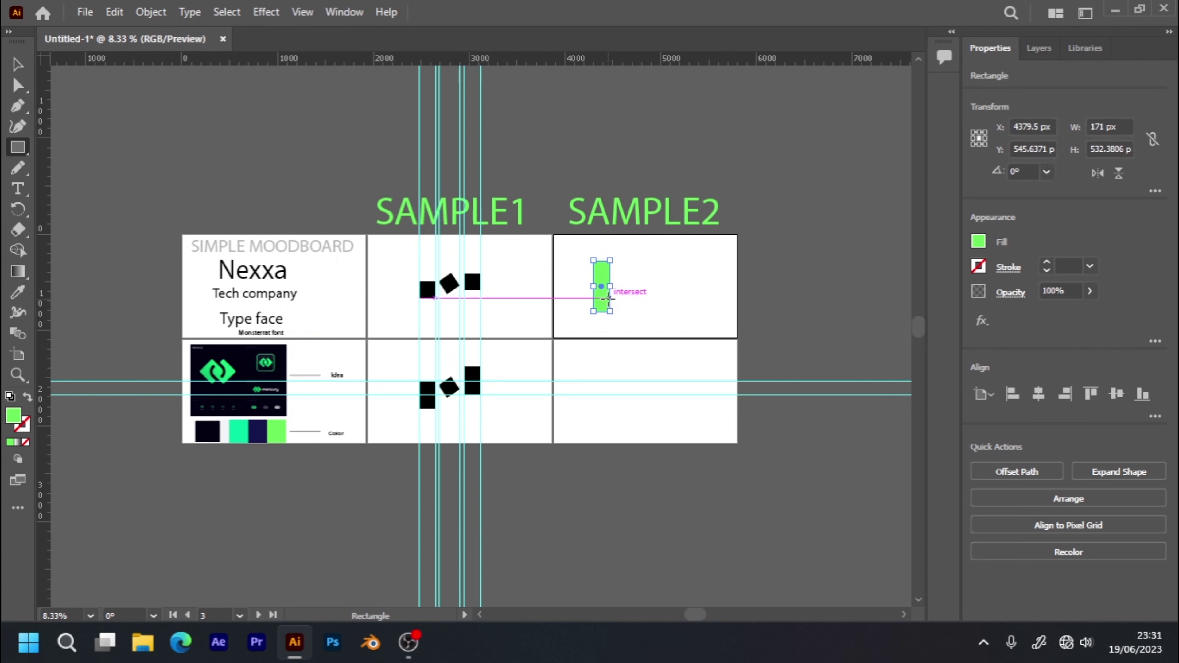
click(980, 246)
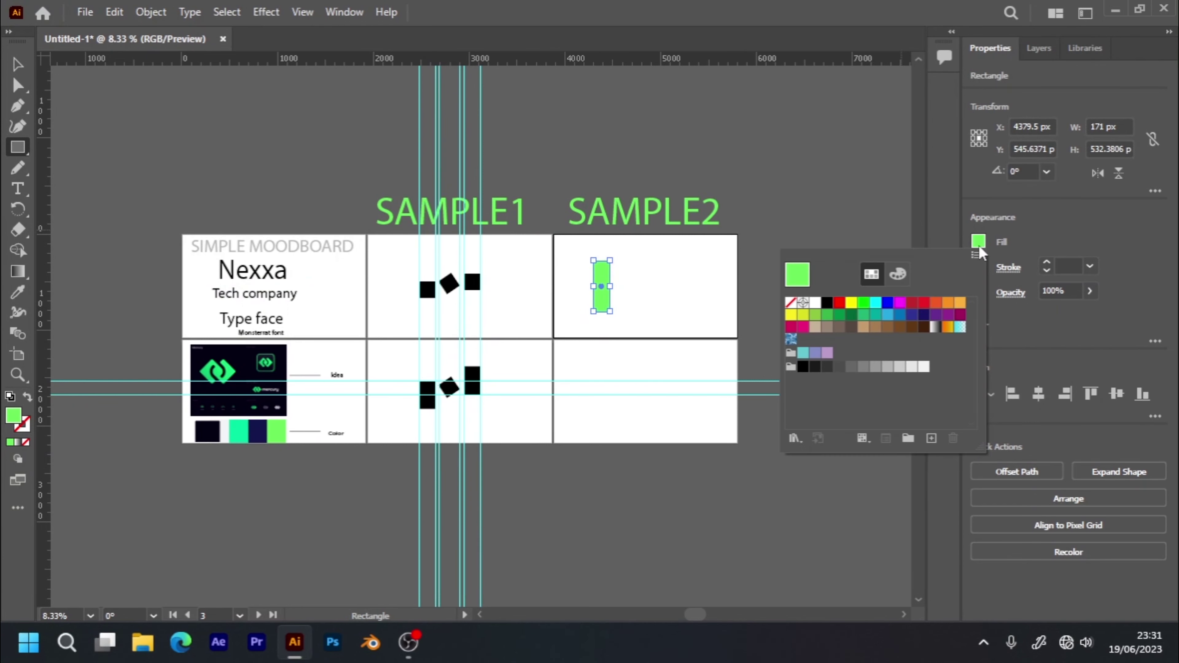
click(831, 302)
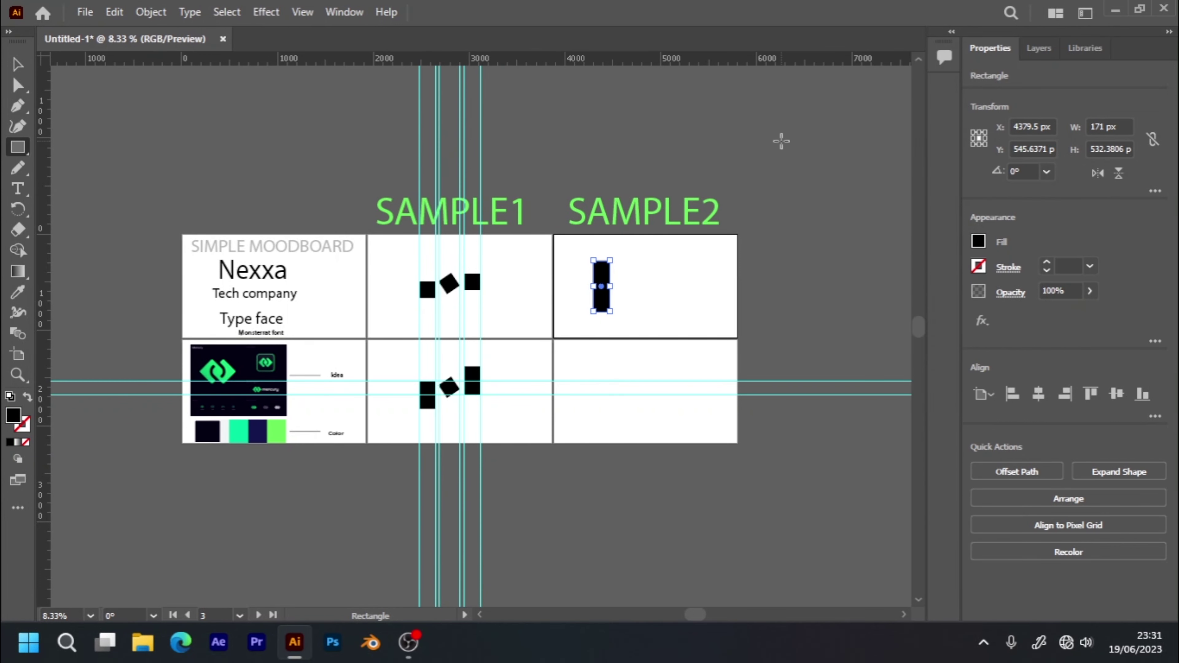
- Reposition the rectangle and narrow it to a 72 px wide bar
click(17, 63)
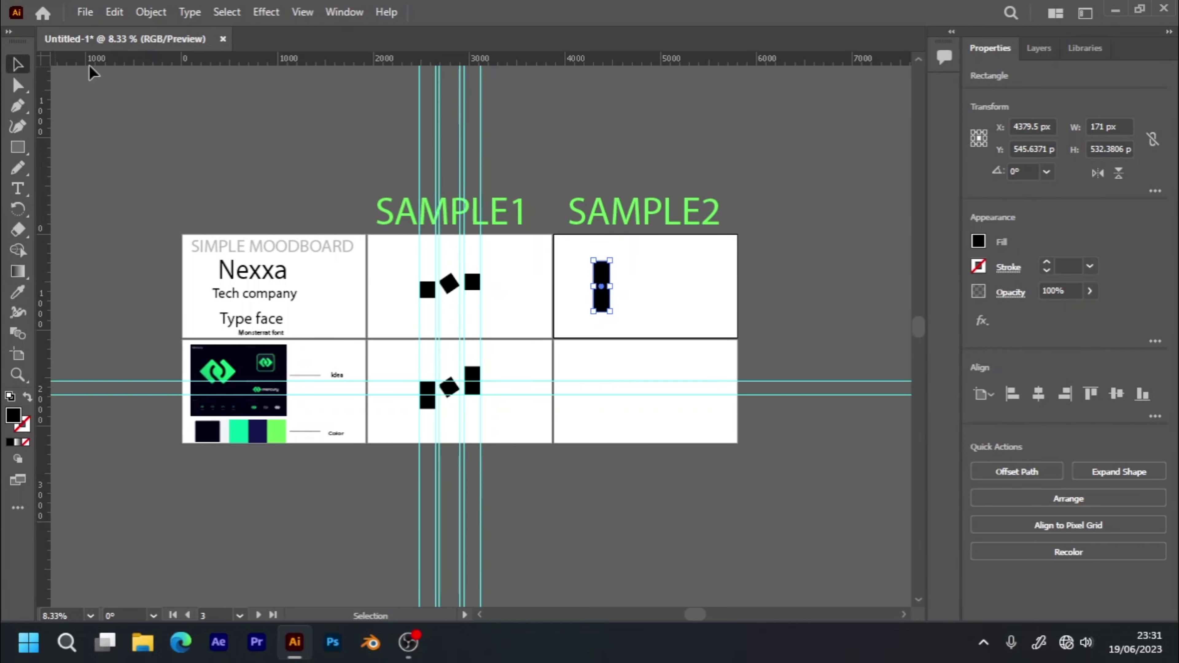
click(782, 176)
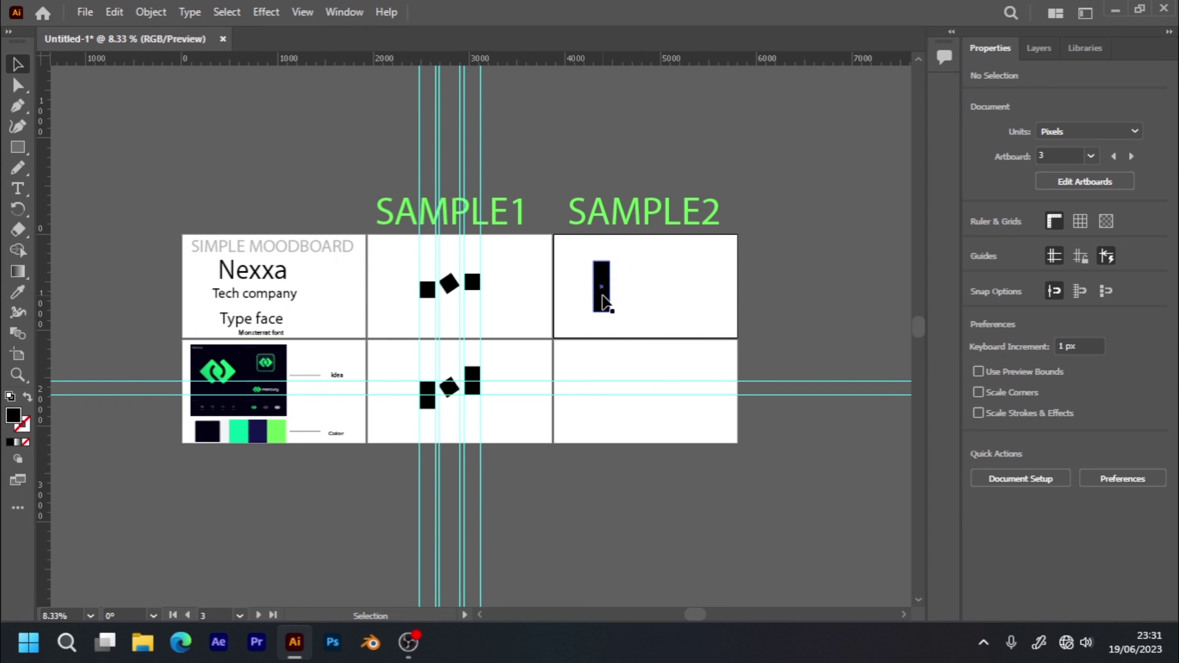
drag(603, 302, 618, 306)
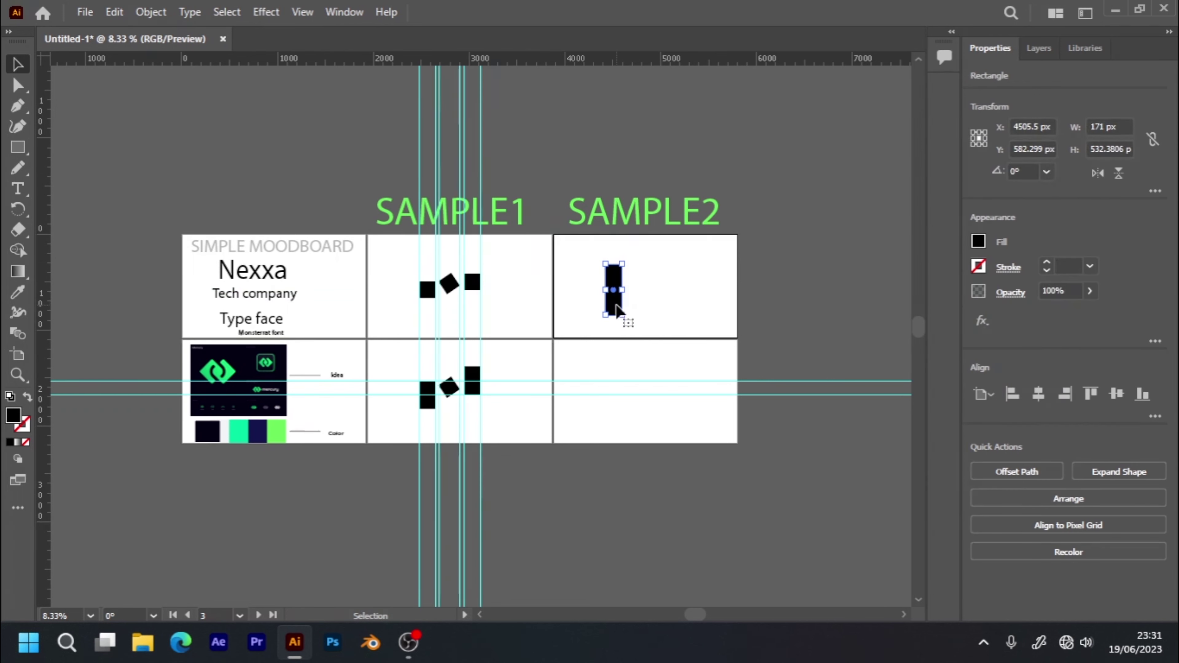
key(a)
key(ctrl+plus)
key(ctrl+plus)
key(v)
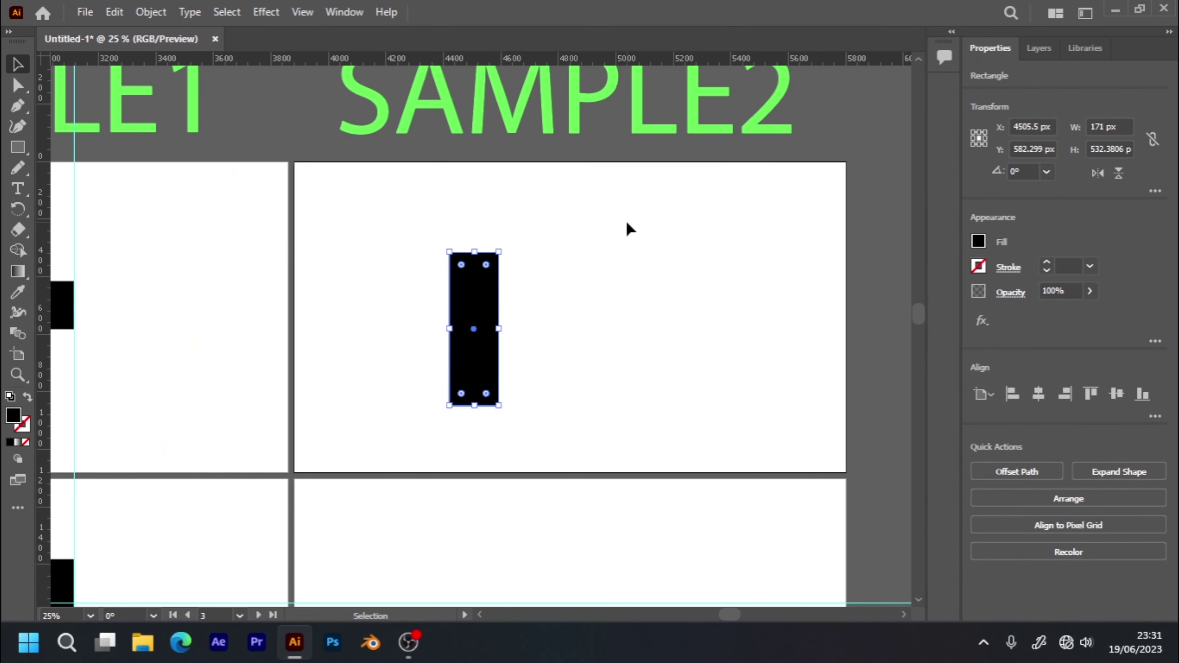
drag(476, 303, 463, 311)
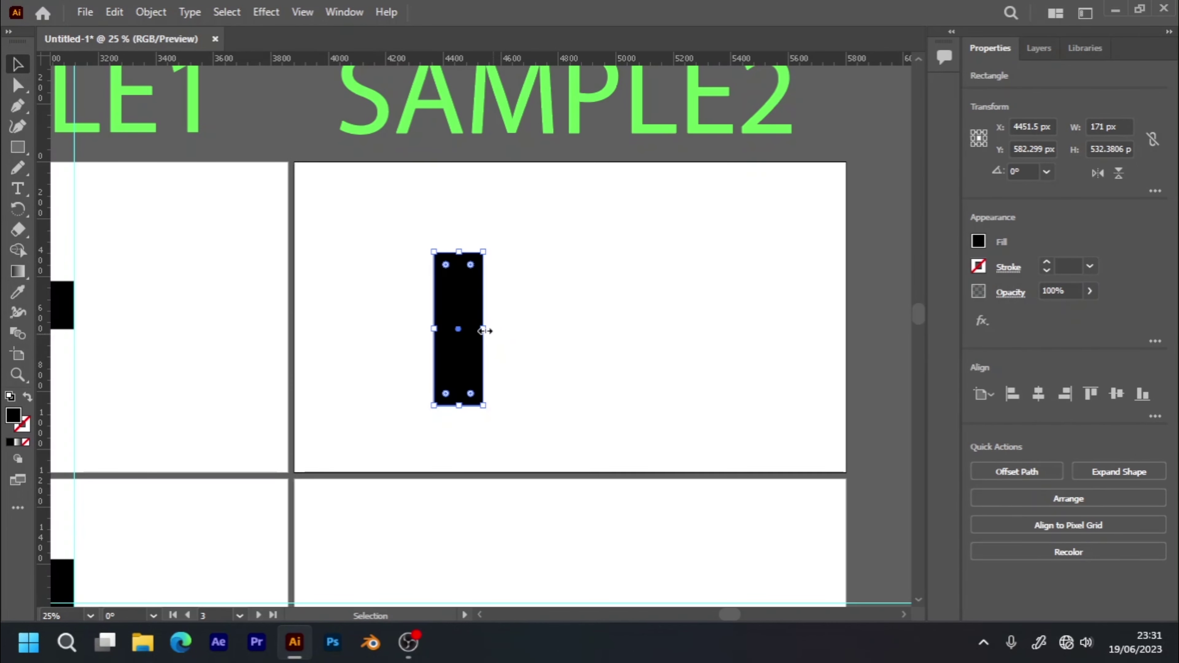
mouse_move(483, 328)
mouse_down()
mouse_move(453, 331)
mouse_move(470, 304)
mouse_up()
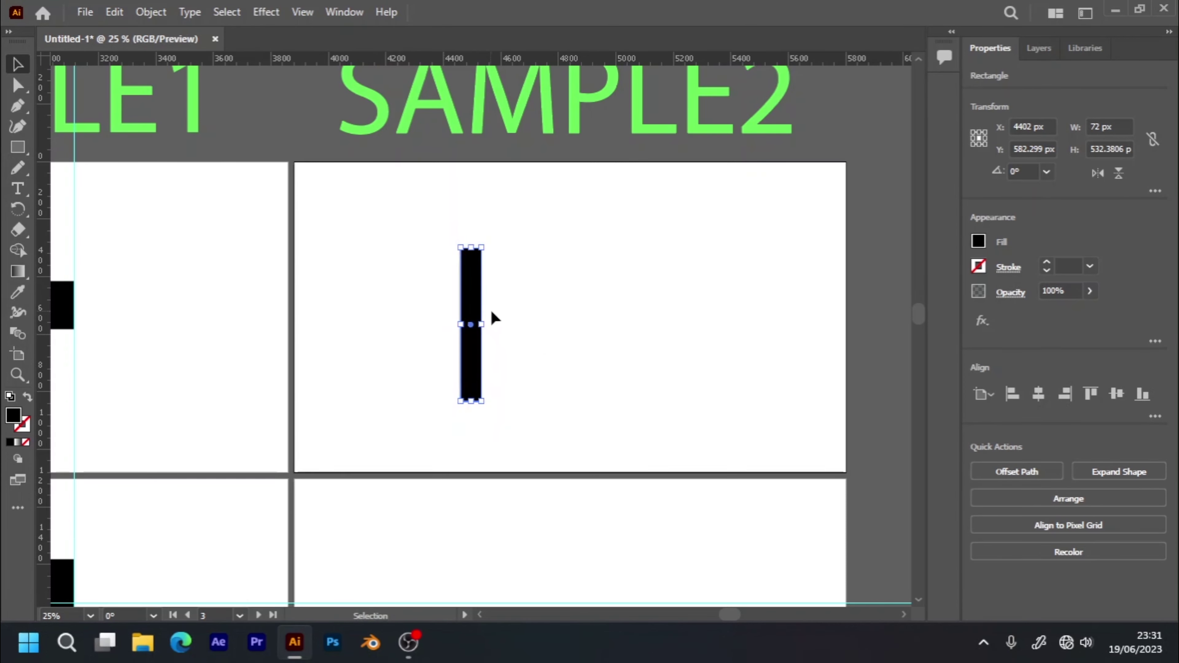
click(508, 349)
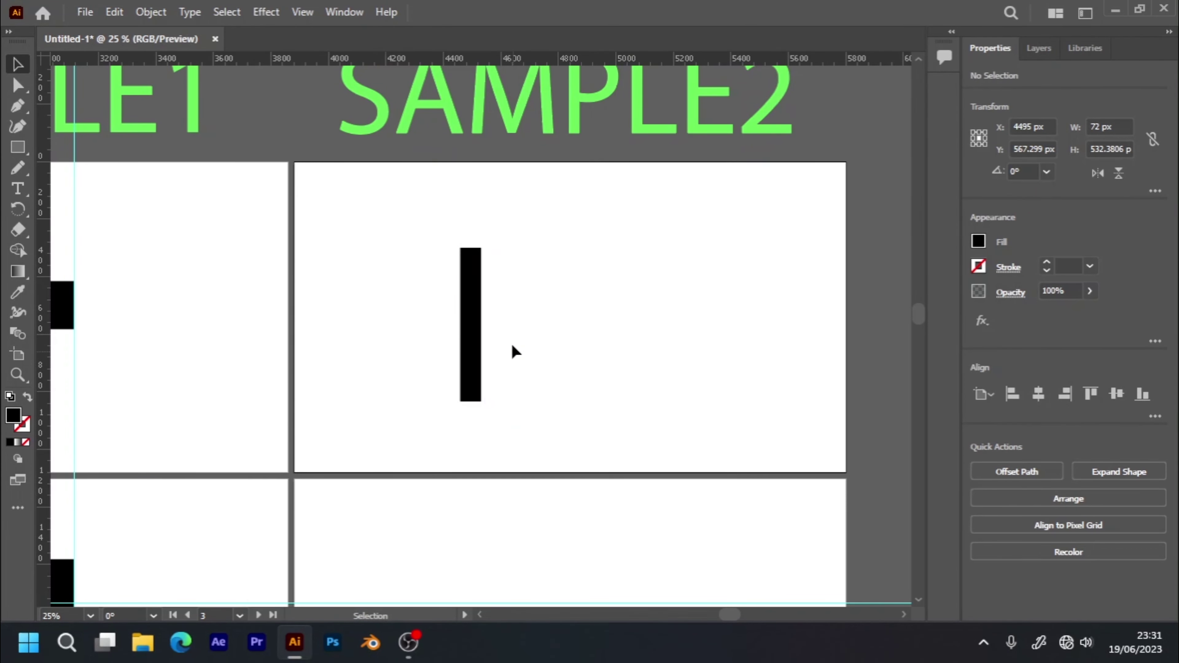
- Draw a black square below the bar, rotated 45°, overlapping the bar's lower end
click(17, 148)
mouse_move(418, 352)
mouse_down()
mouse_move(508, 410)
mouse_move(453, 459)
mouse_move(468, 449)
mouse_move(477, 466)
mouse_up()
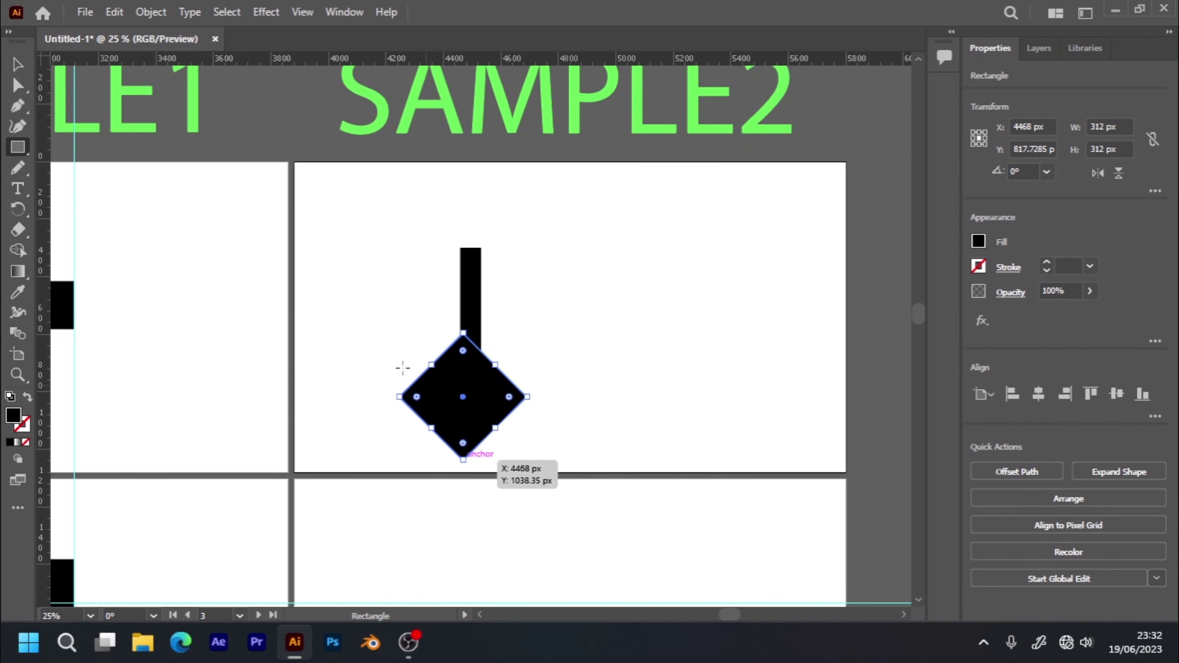
click(18, 66)
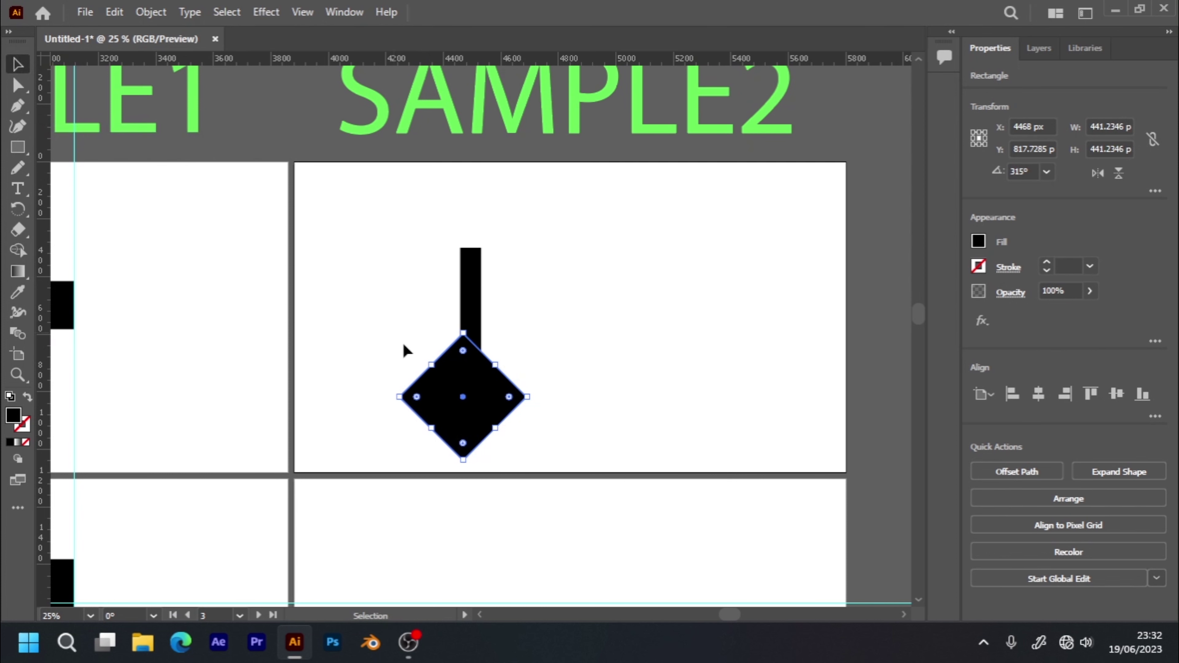
drag(481, 397, 488, 361)
click(490, 436)
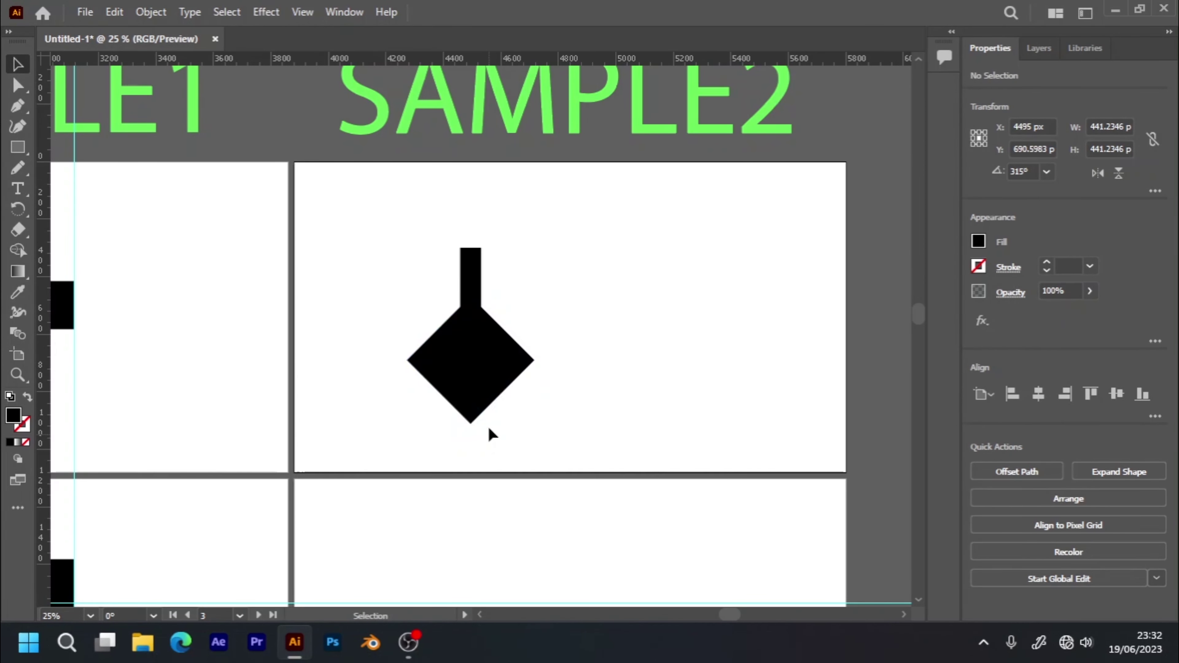
drag(392, 268, 527, 420)
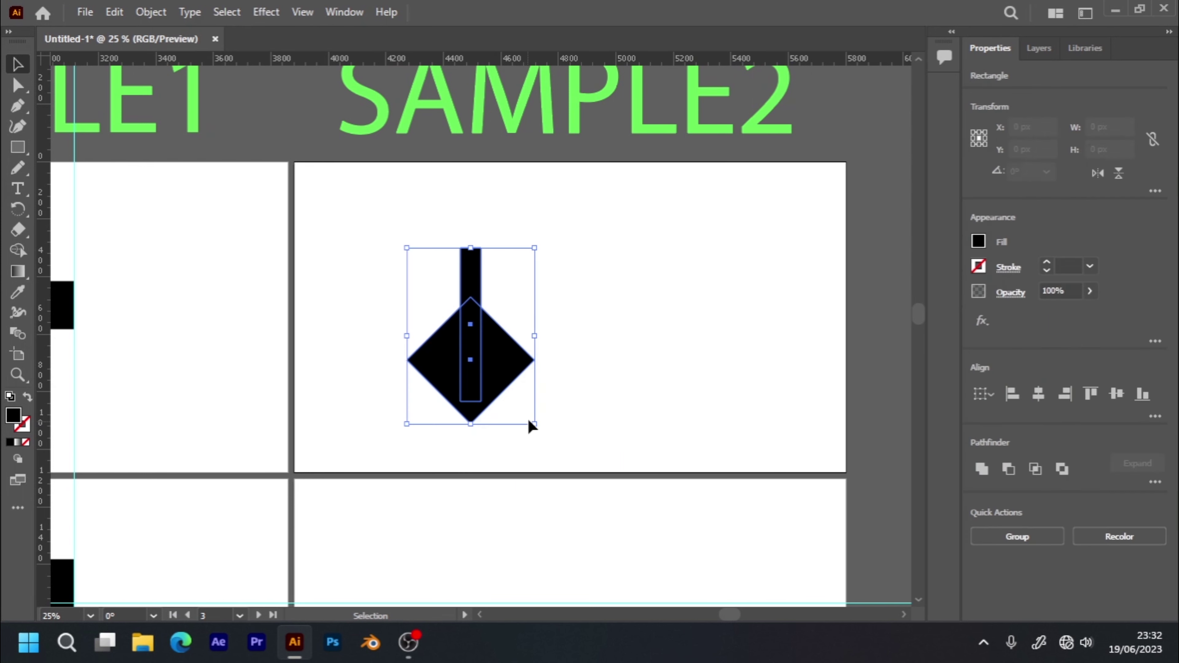
click(559, 377)
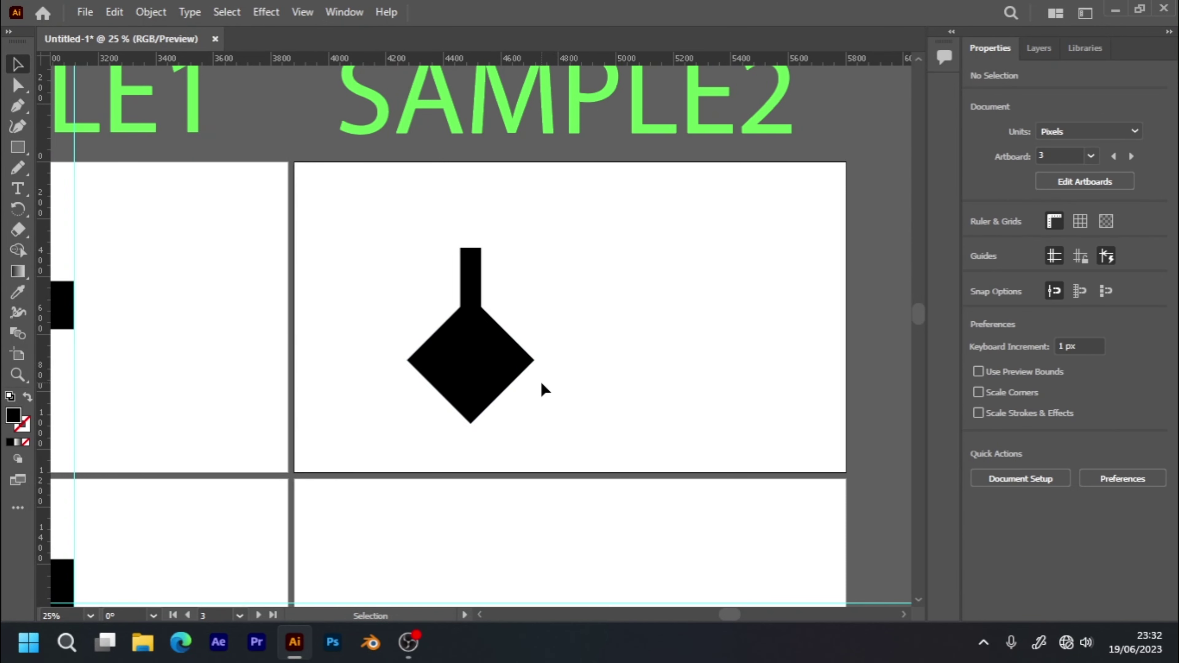
- Shrink the square, centre it horizontally under the bar, and rotate it 45° into a diamond
click(517, 370)
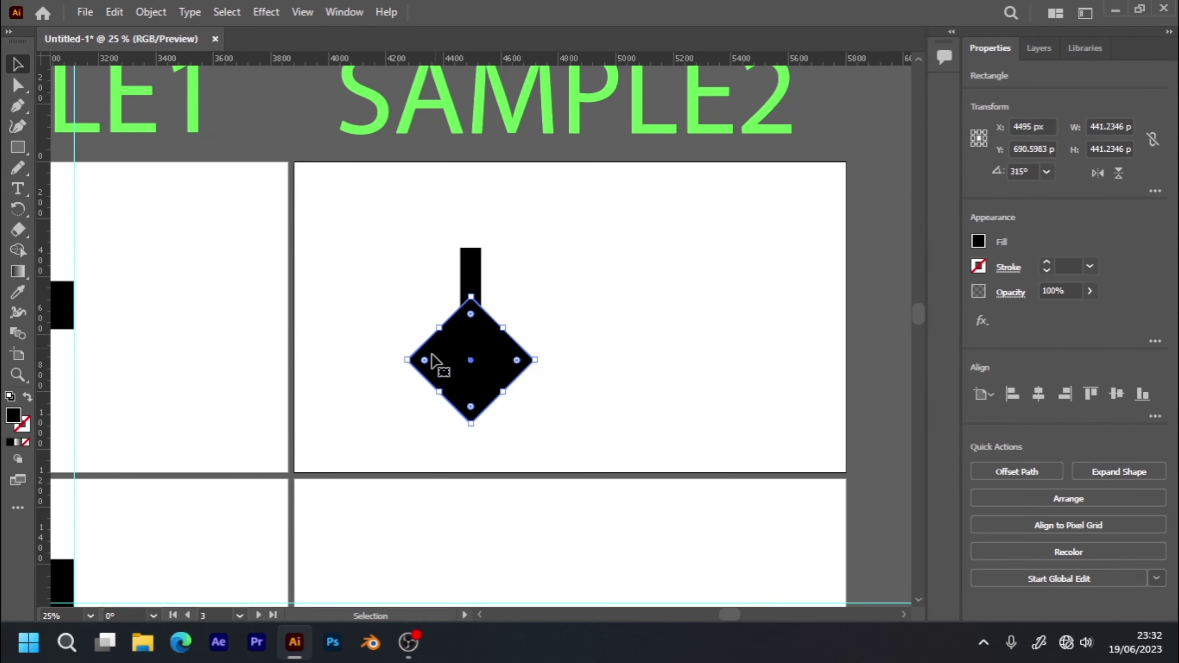
key(ctrl+z)
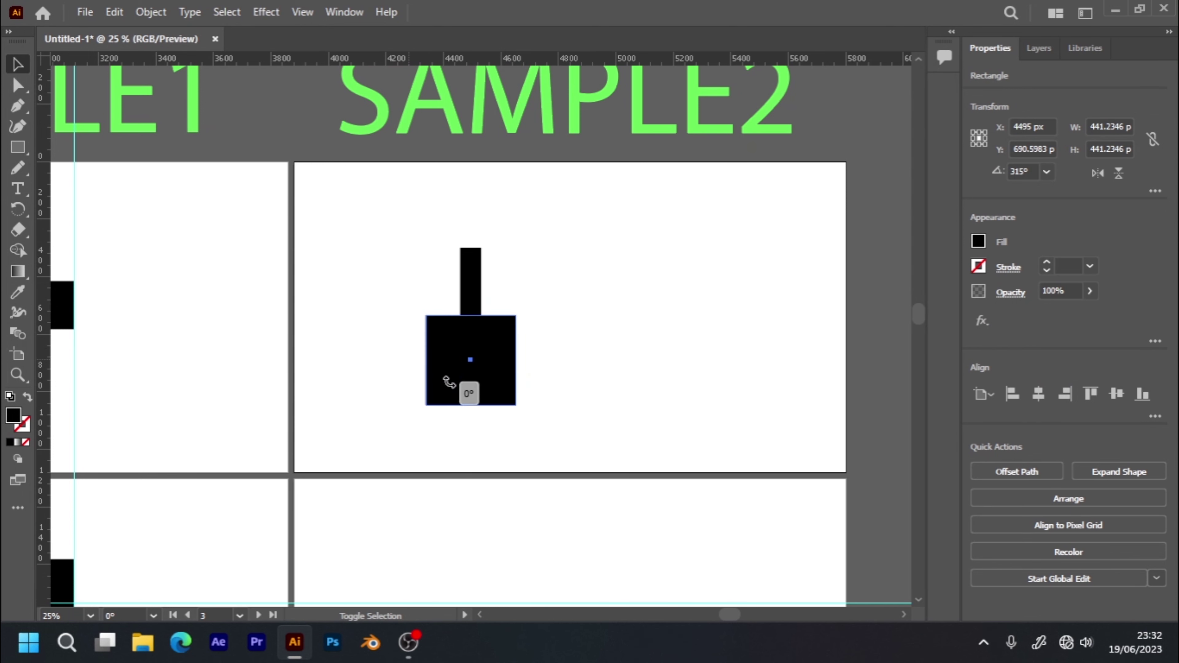
mouse_move(521, 408)
mouse_down()
mouse_move(474, 364)
mouse_move(475, 401)
mouse_up()
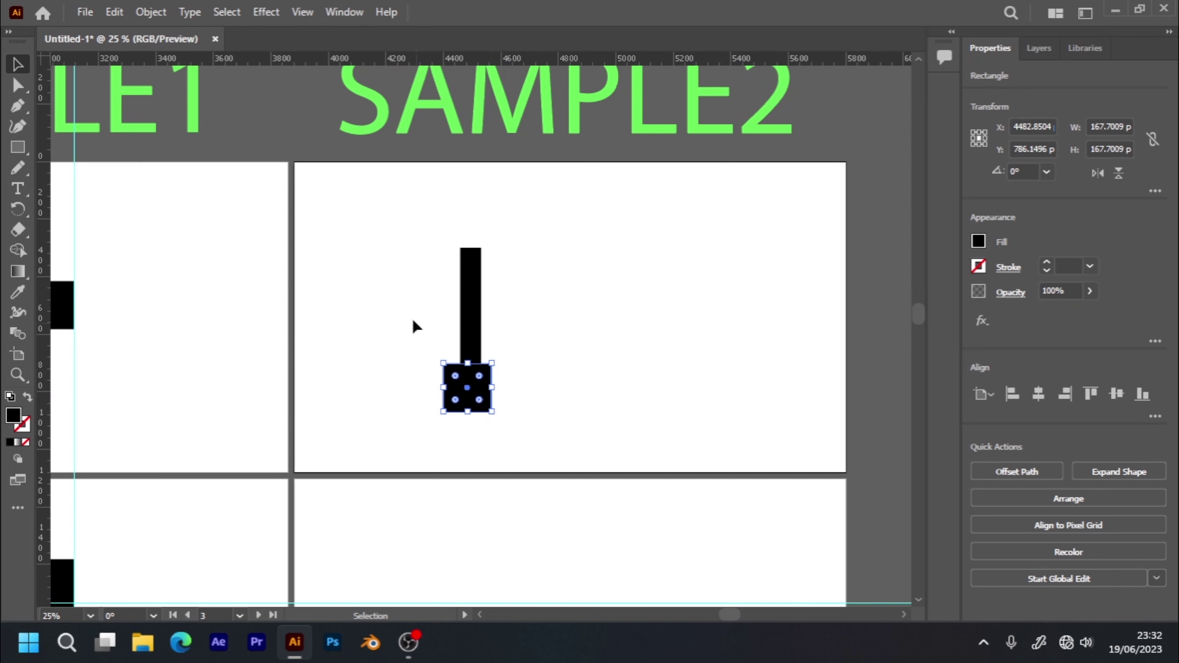
drag(415, 326, 543, 444)
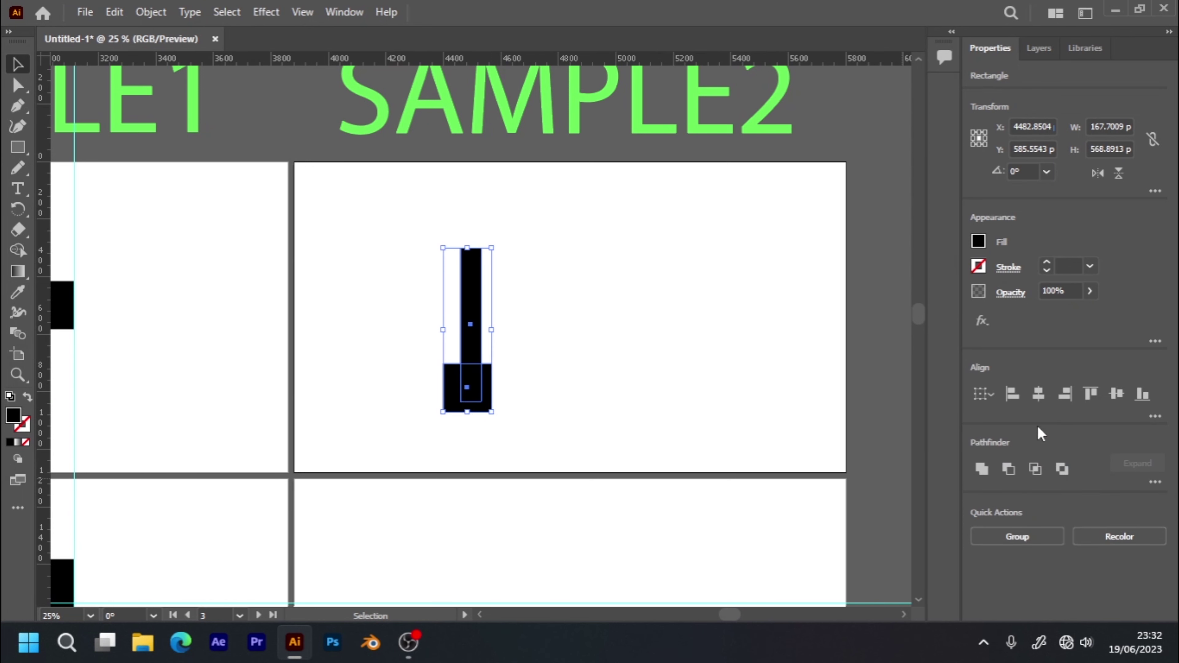
click(1039, 394)
click(606, 381)
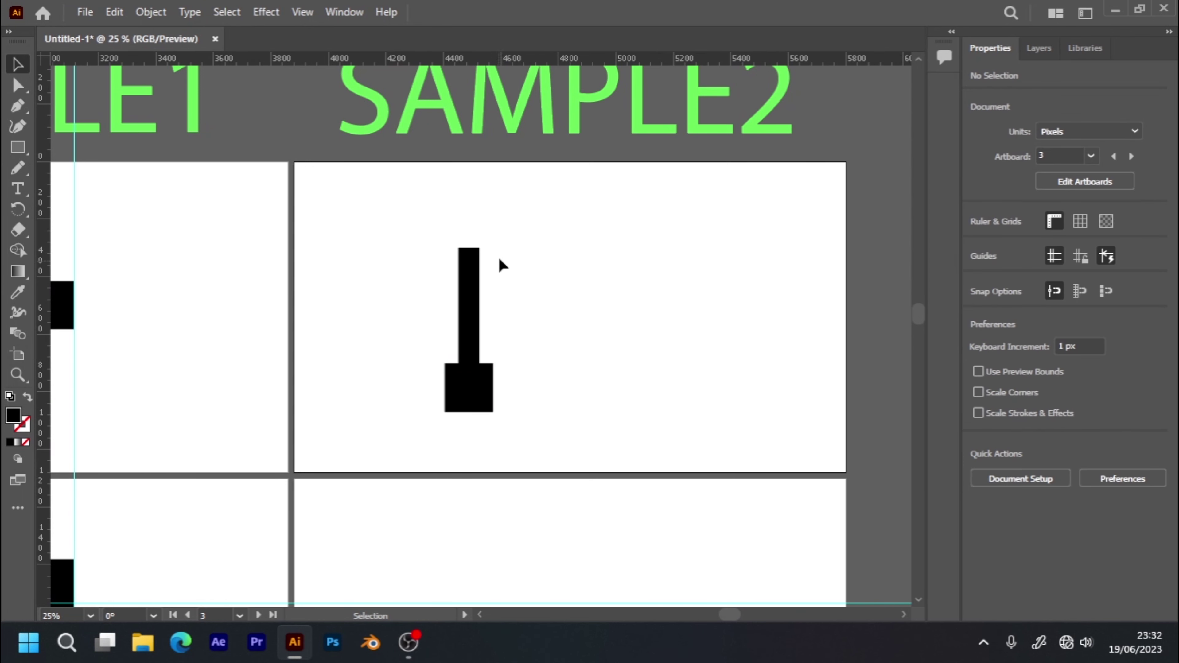
click(480, 407)
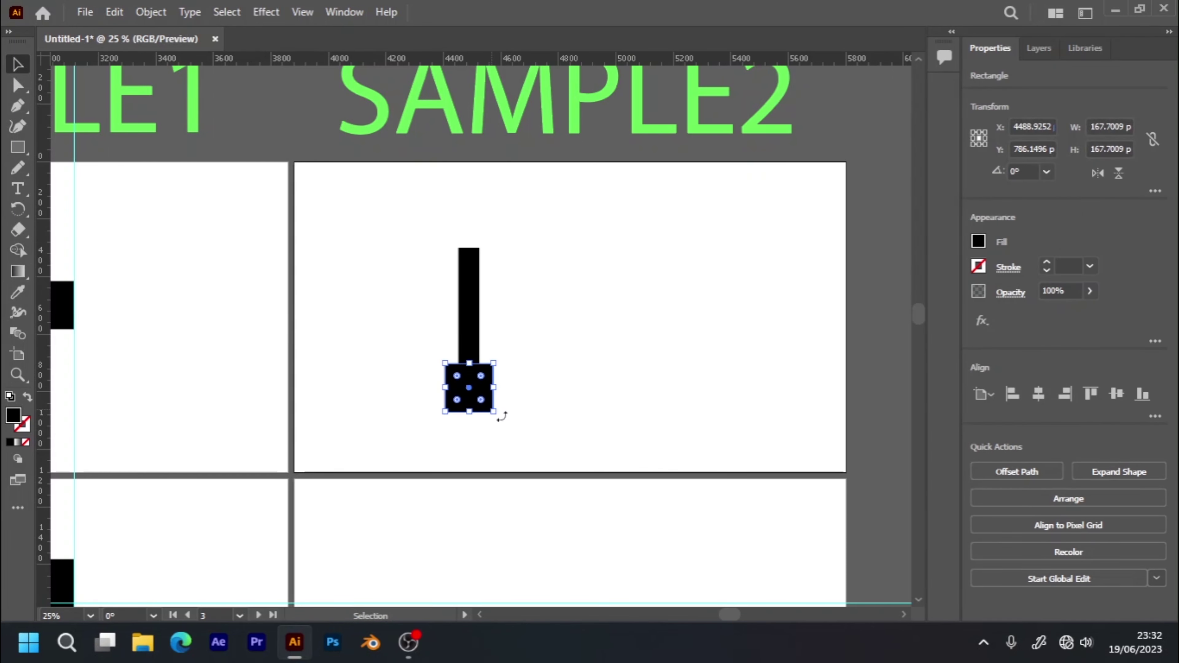
drag(501, 416, 485, 432)
key(ctrl+z)
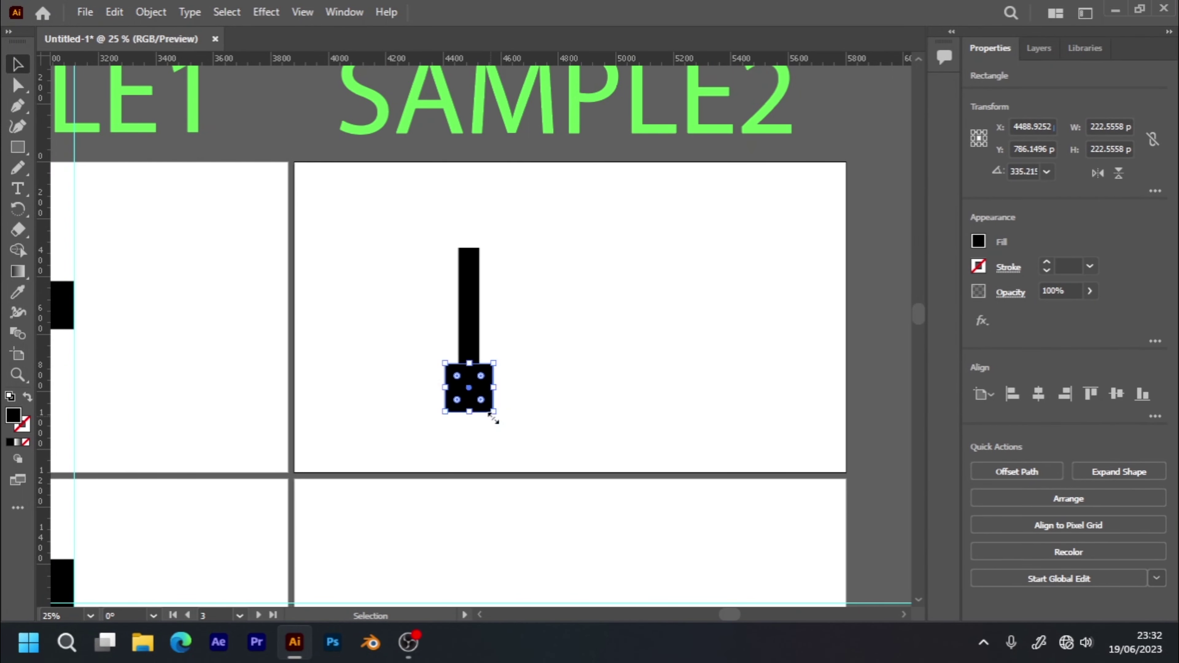
drag(501, 417, 467, 429)
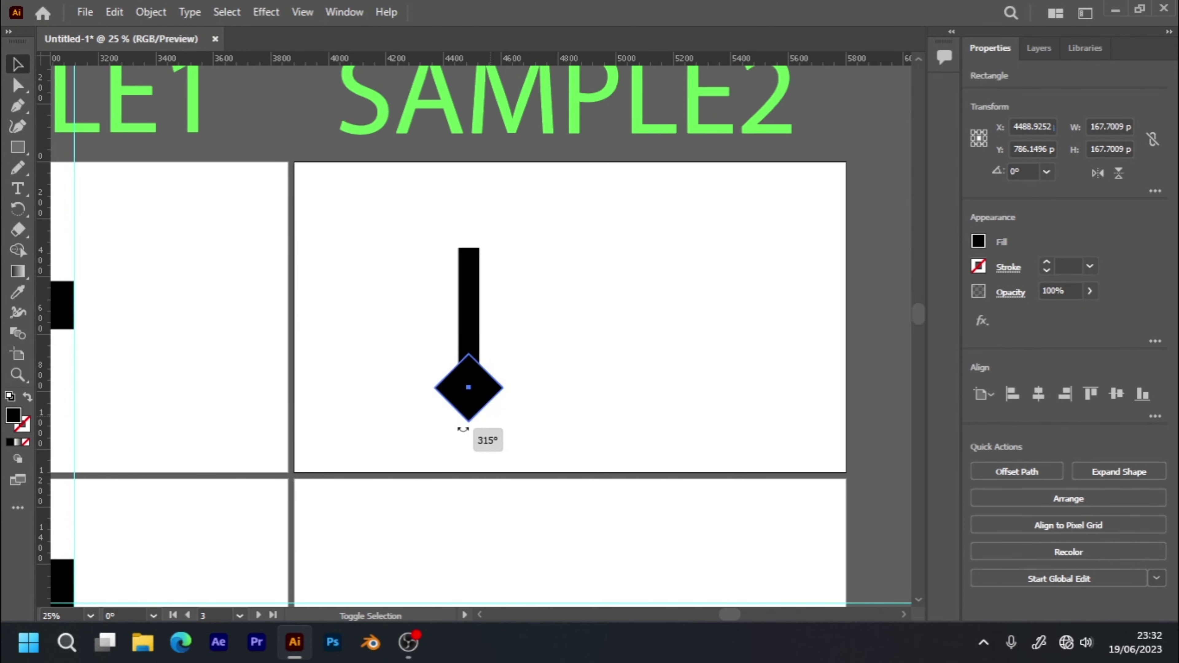
click(527, 373)
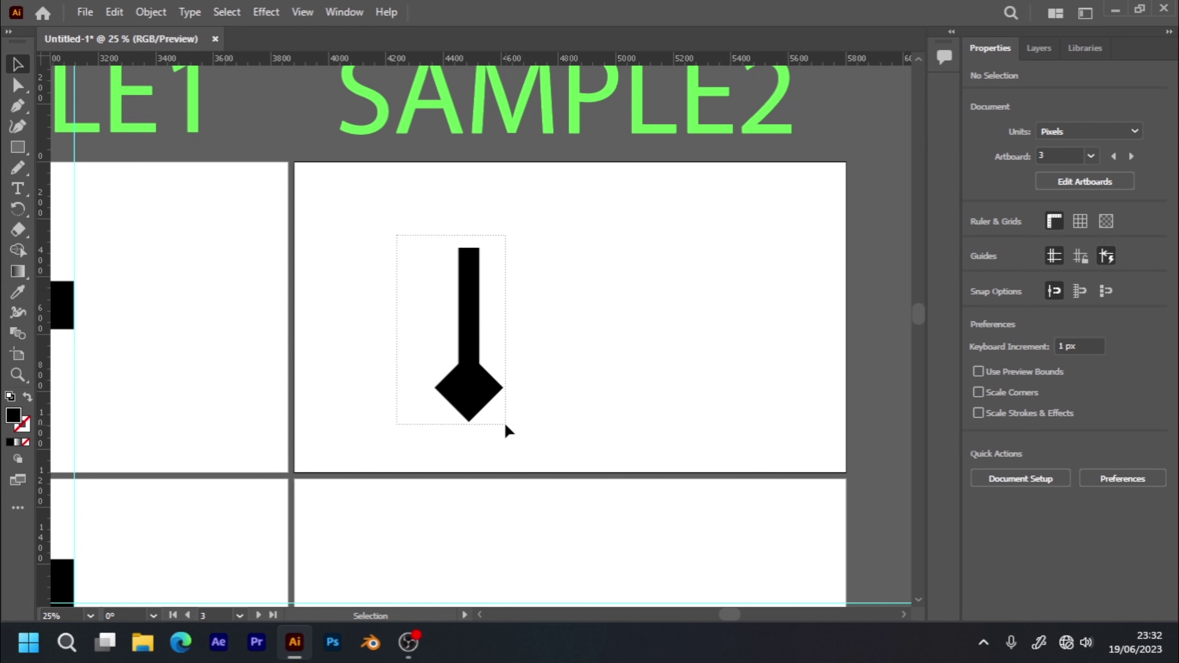
- Duplicate the bar-and-diamond shape to the right, rotate the copy 180°, and raise it
click(501, 394)
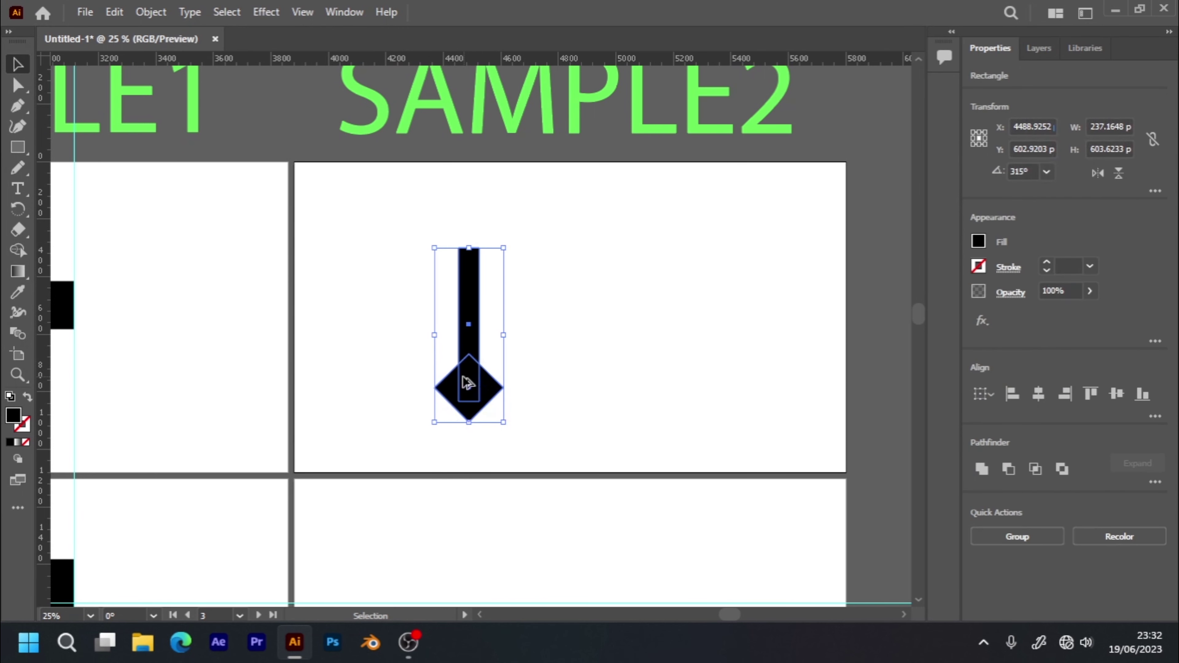
drag(467, 384, 571, 394)
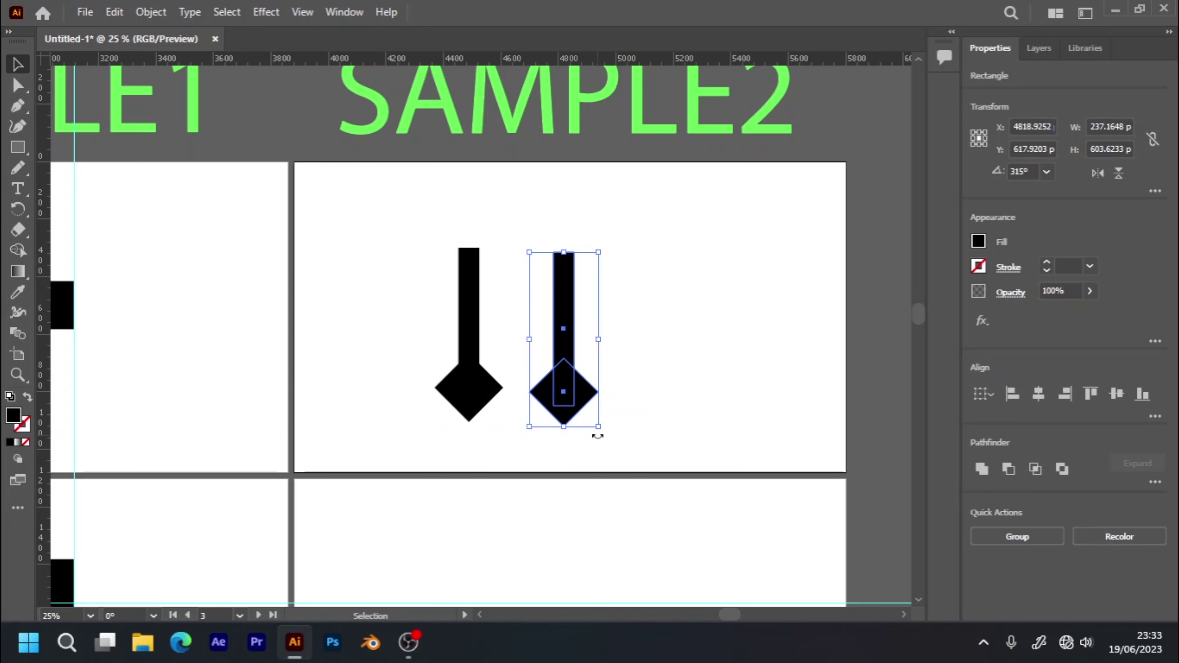
drag(598, 427, 625, 381)
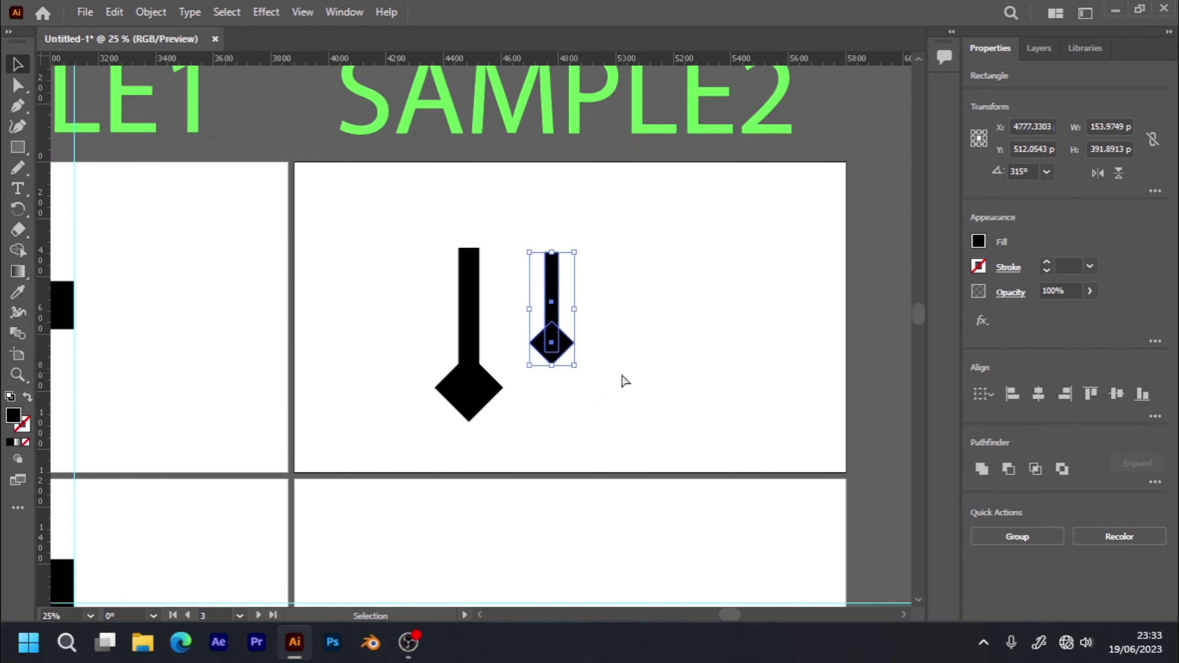
key(ctrl+z)
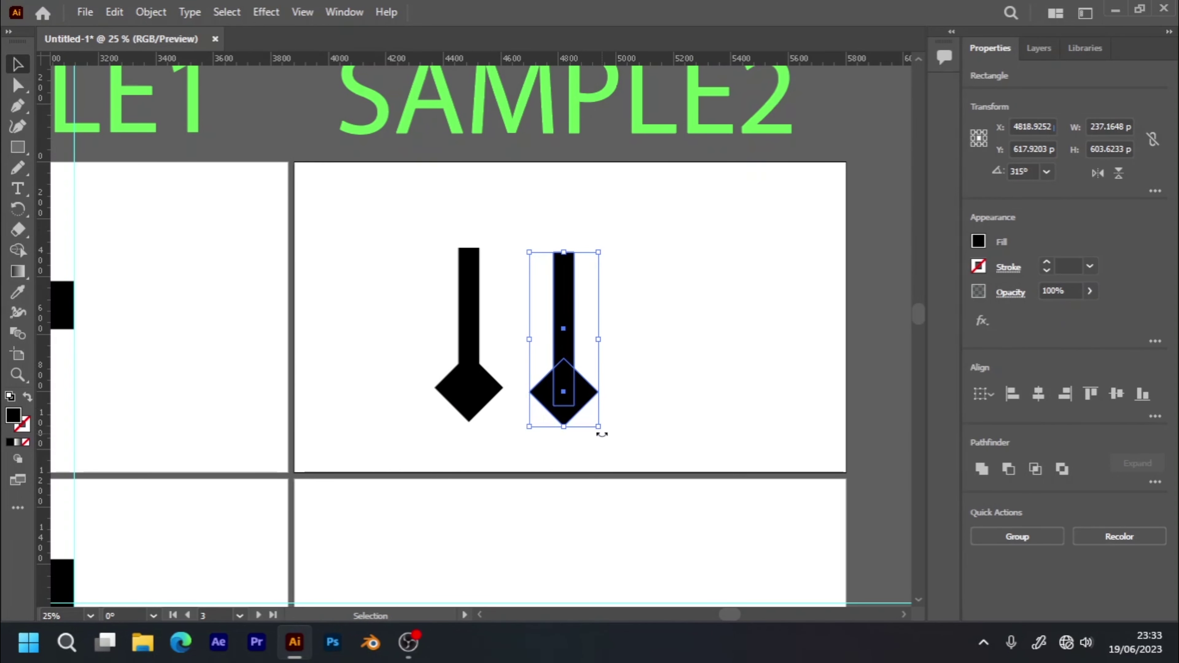
drag(600, 435, 598, 264)
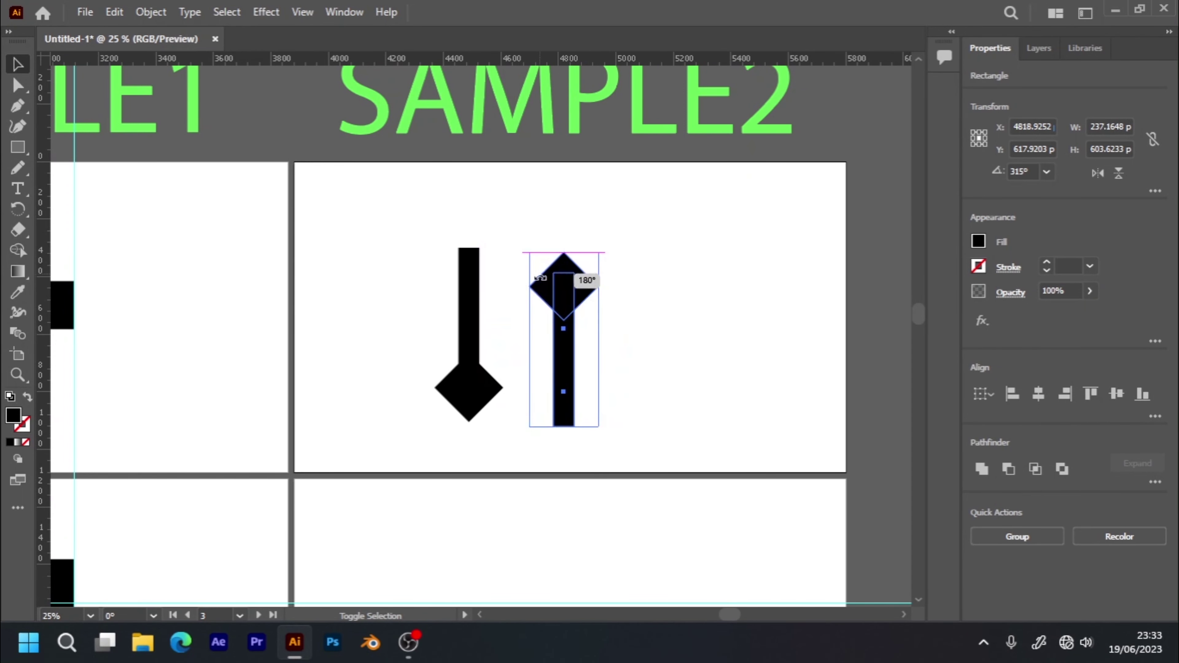
drag(573, 377, 580, 344)
click(655, 363)
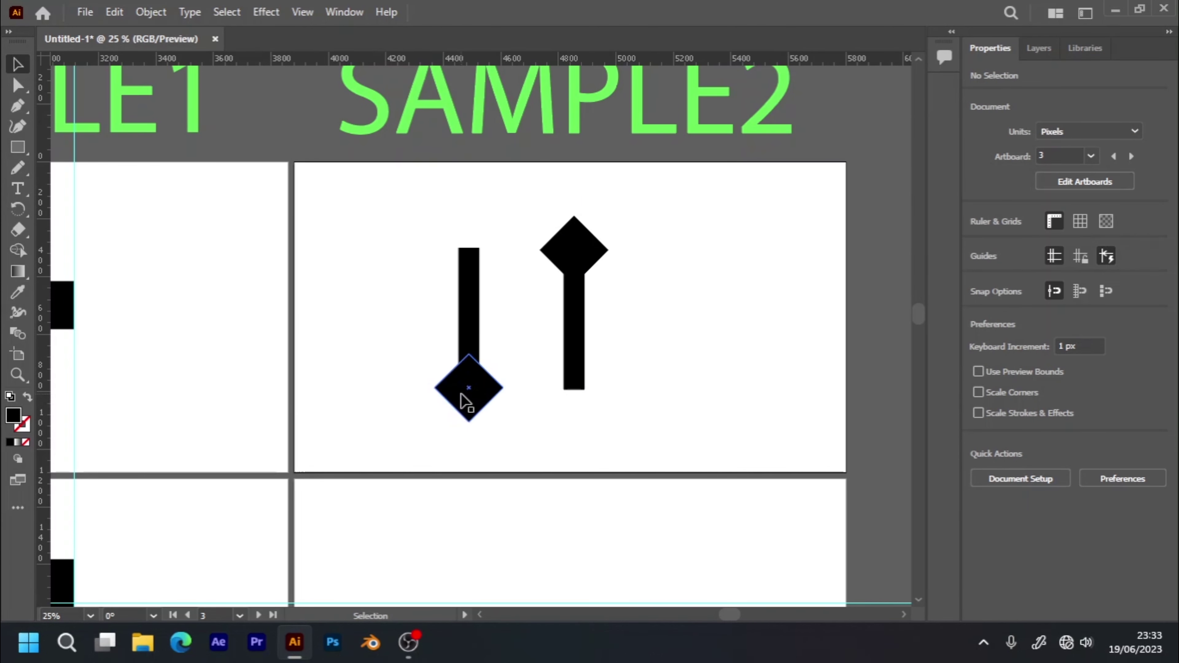
- Move the diamond left and draw a three-point pointed sliver path beside the bar
drag(465, 400, 405, 412)
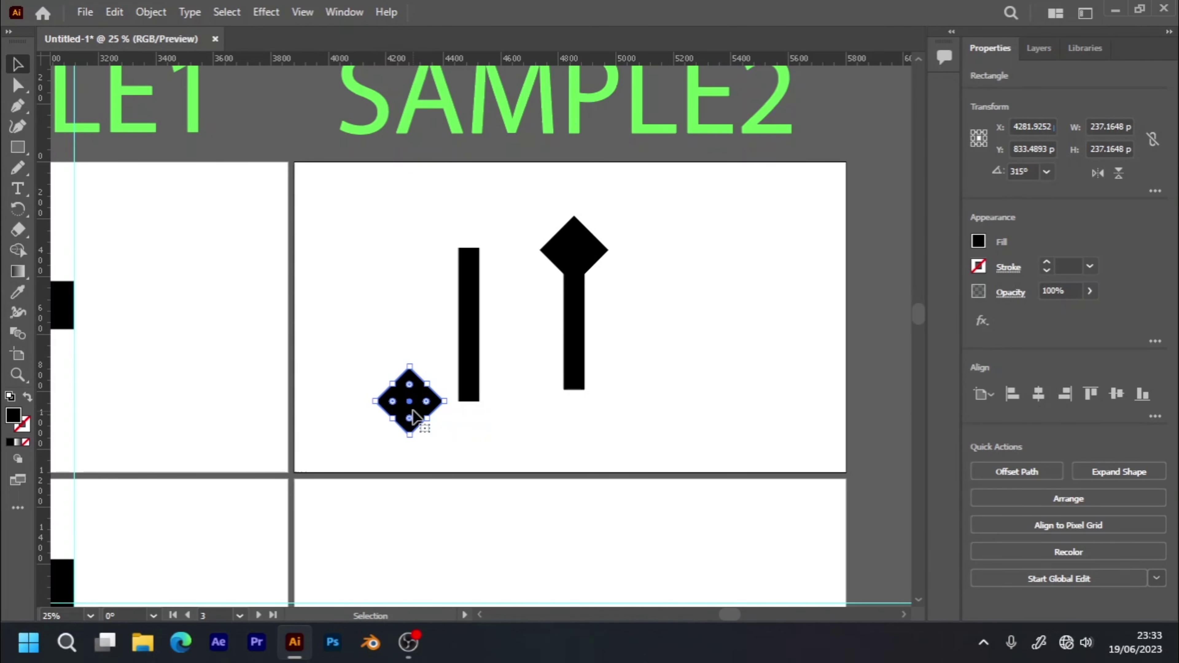
drag(415, 418, 400, 411)
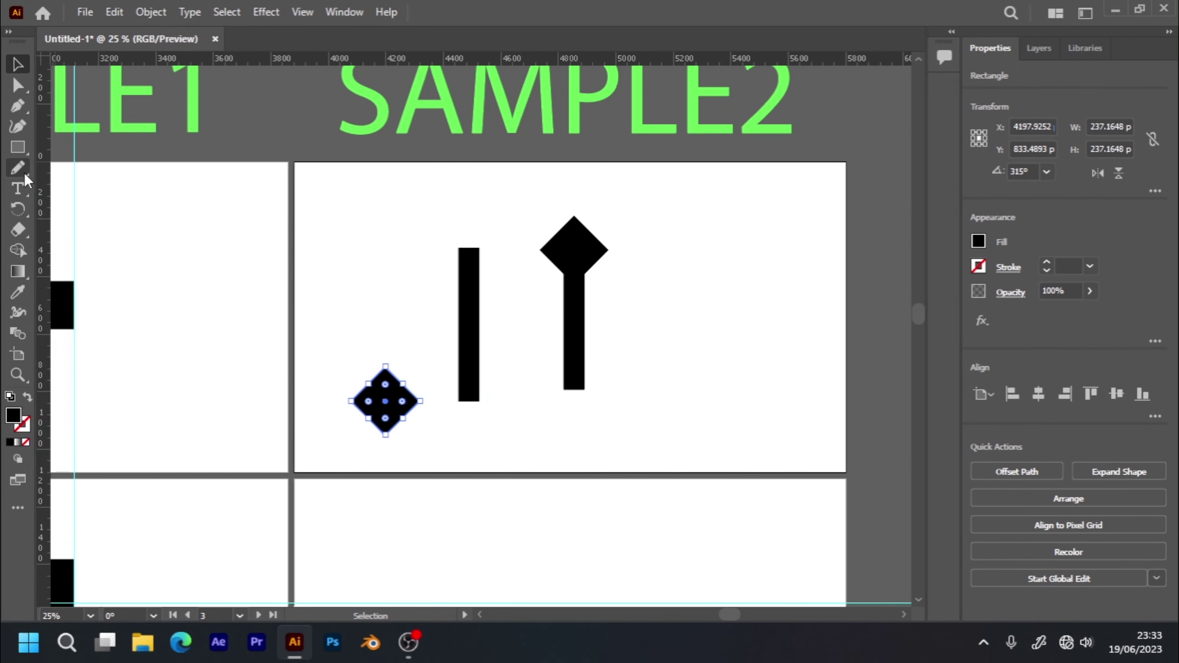
click(17, 106)
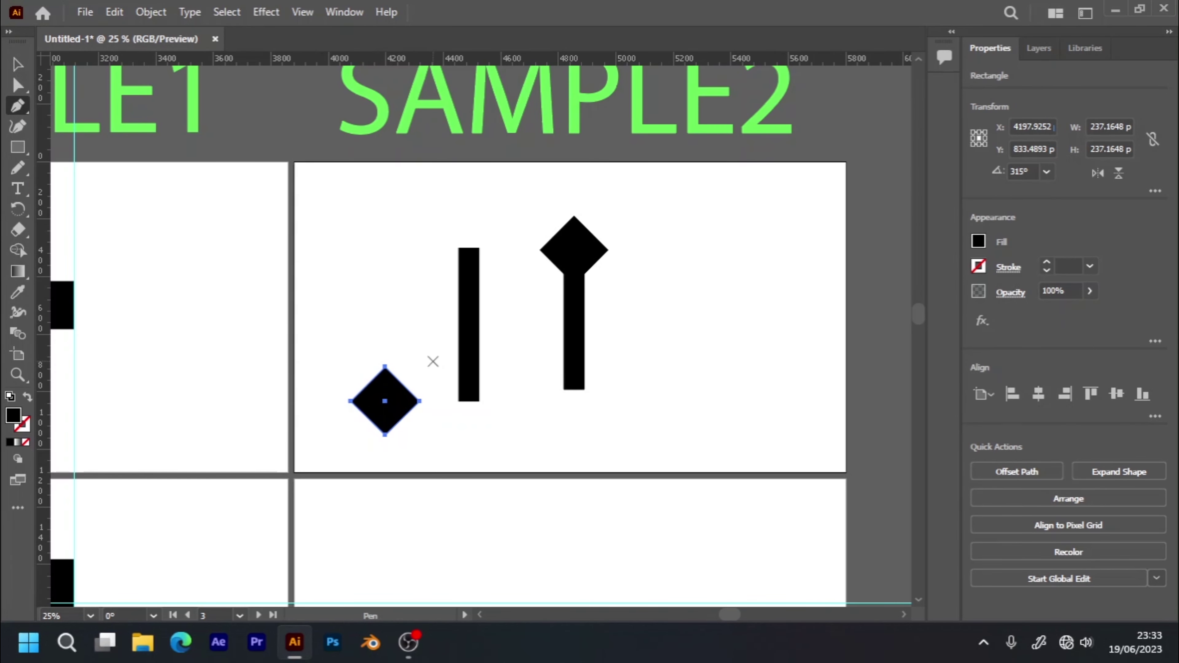
click(438, 344)
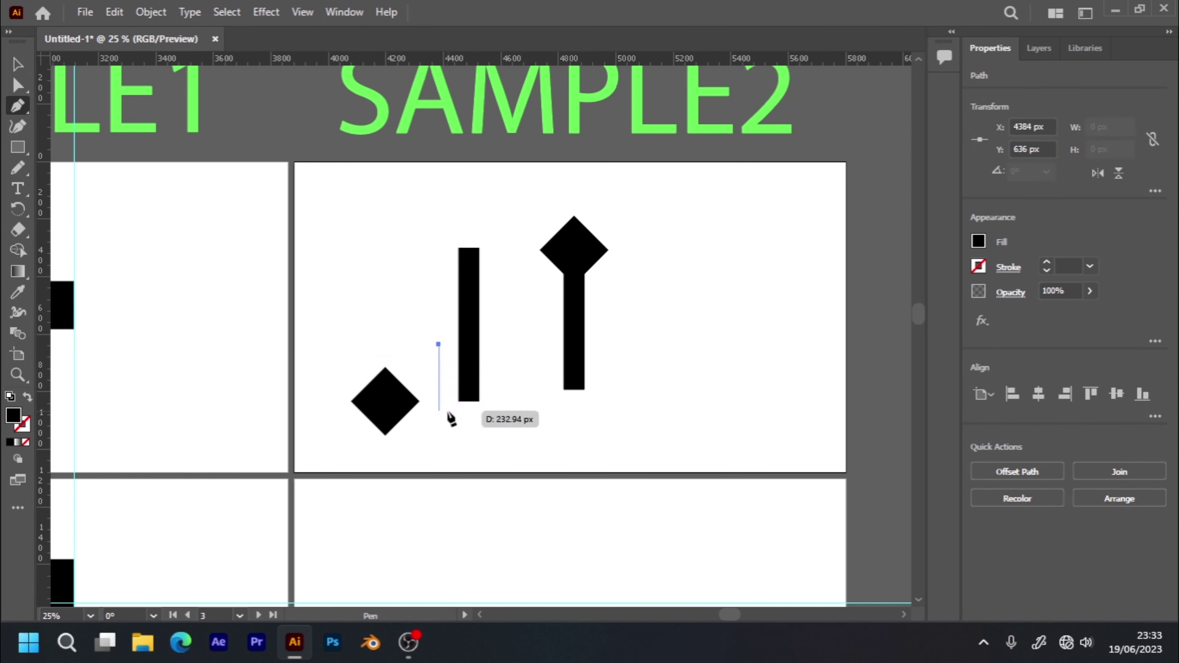
click(438, 420)
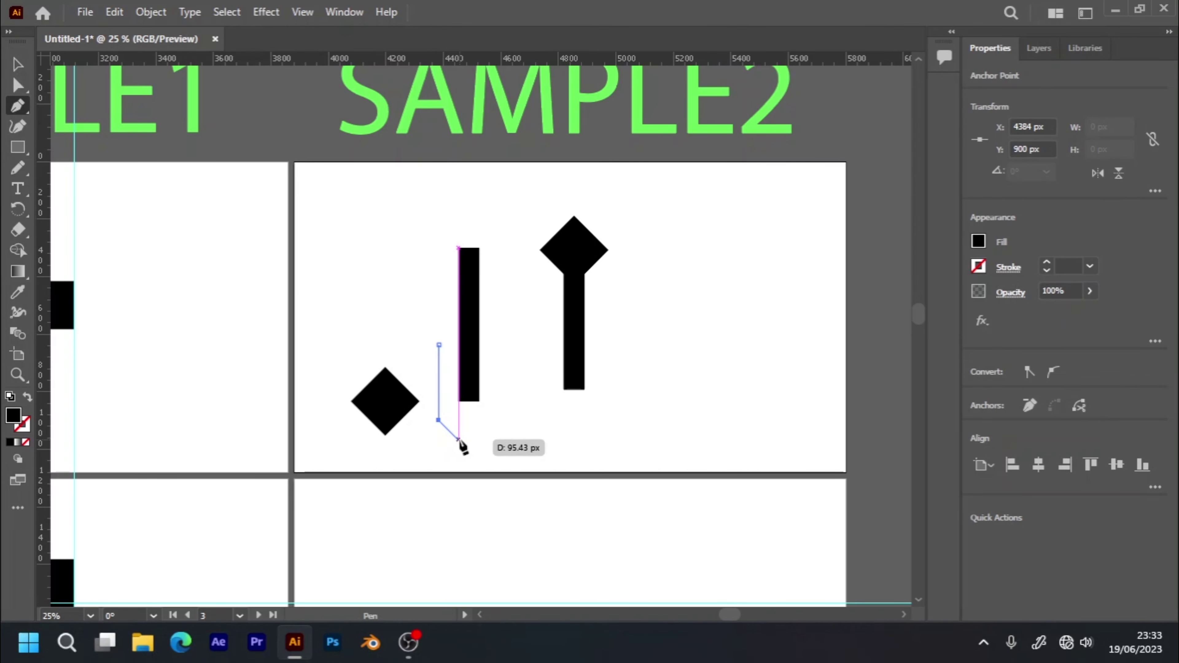
click(459, 438)
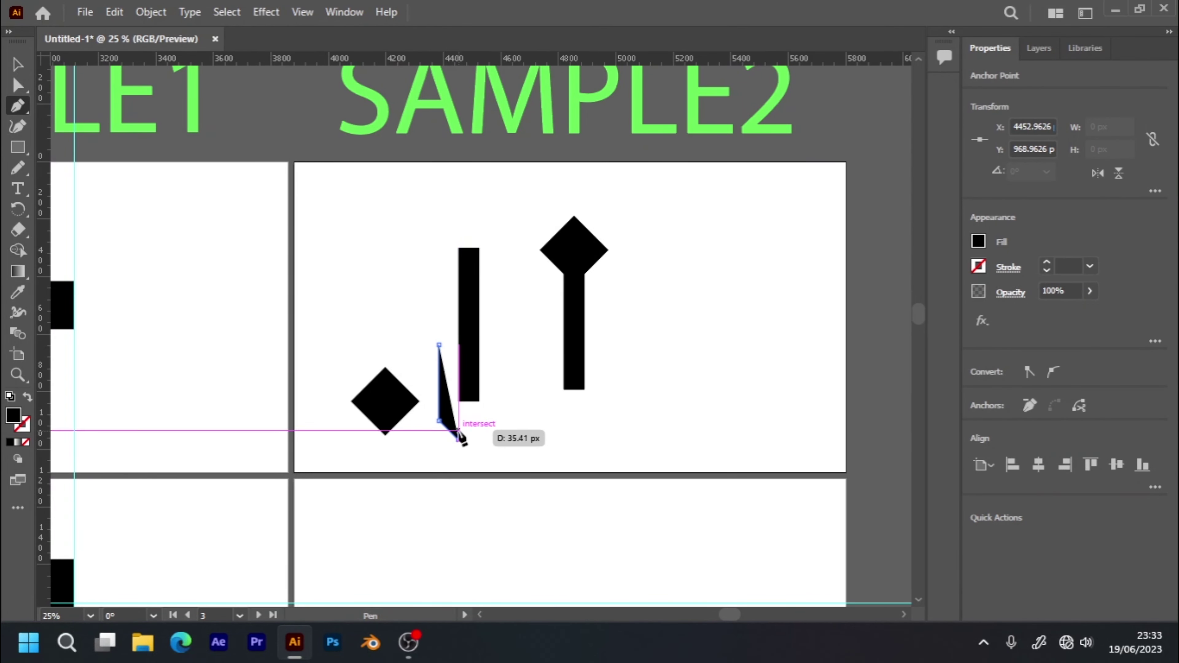
key(ctrl)
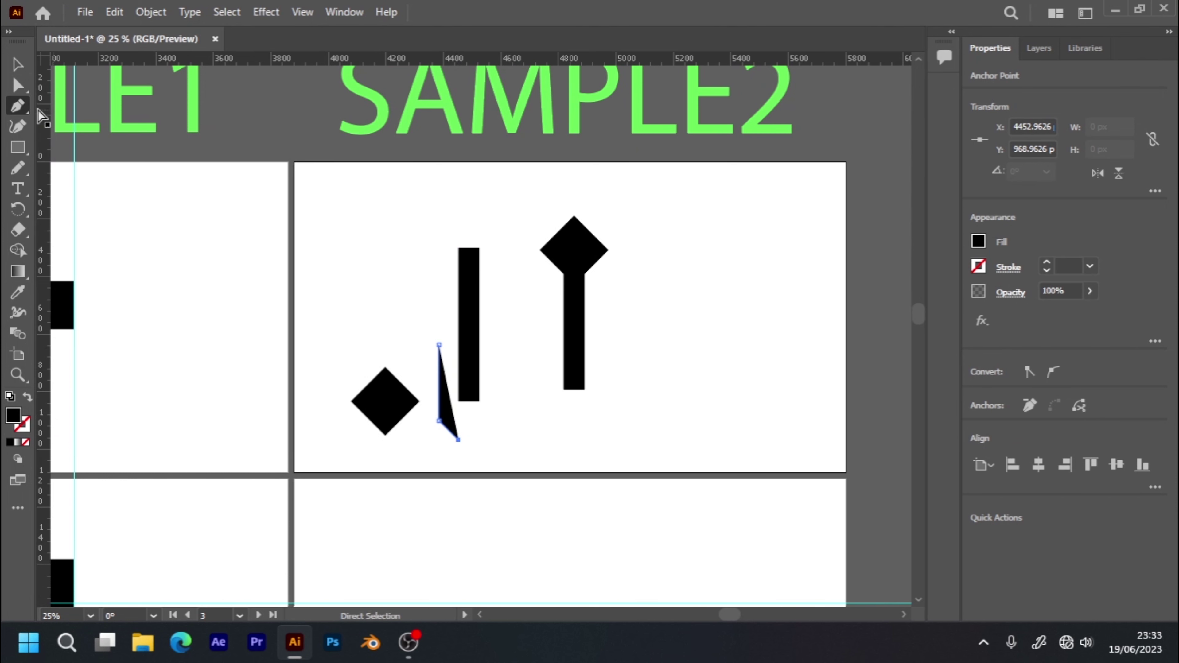
- Give the sliver an 8 pt black stroke with no fill
click(21, 67)
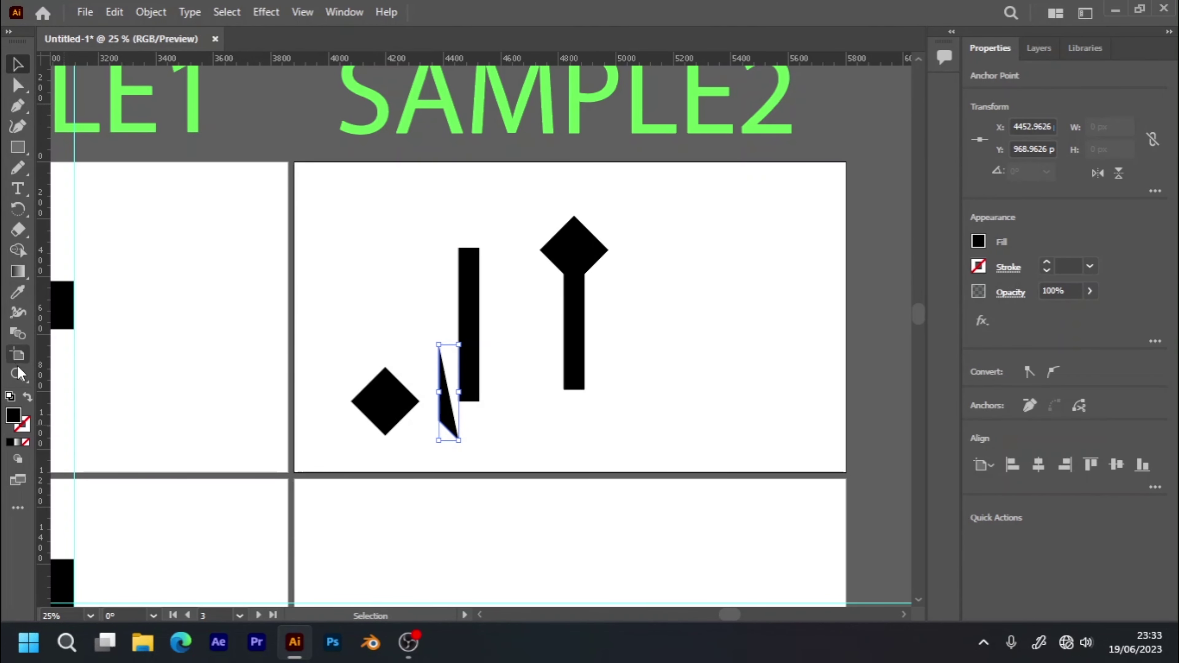
click(27, 398)
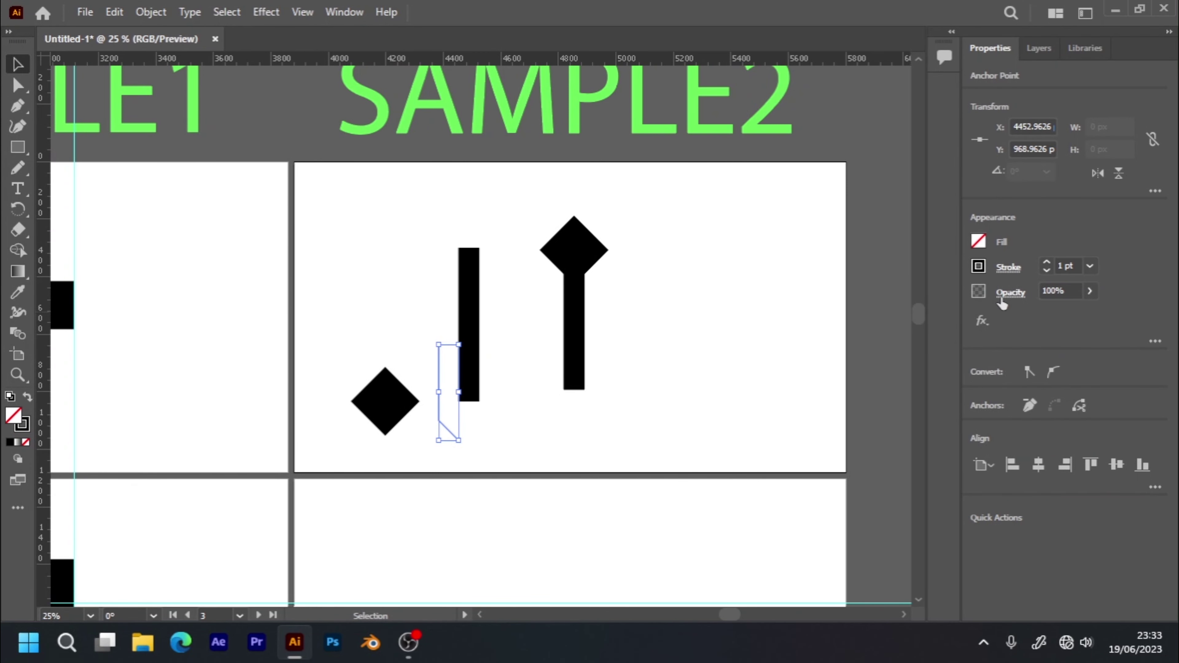
click(1090, 266)
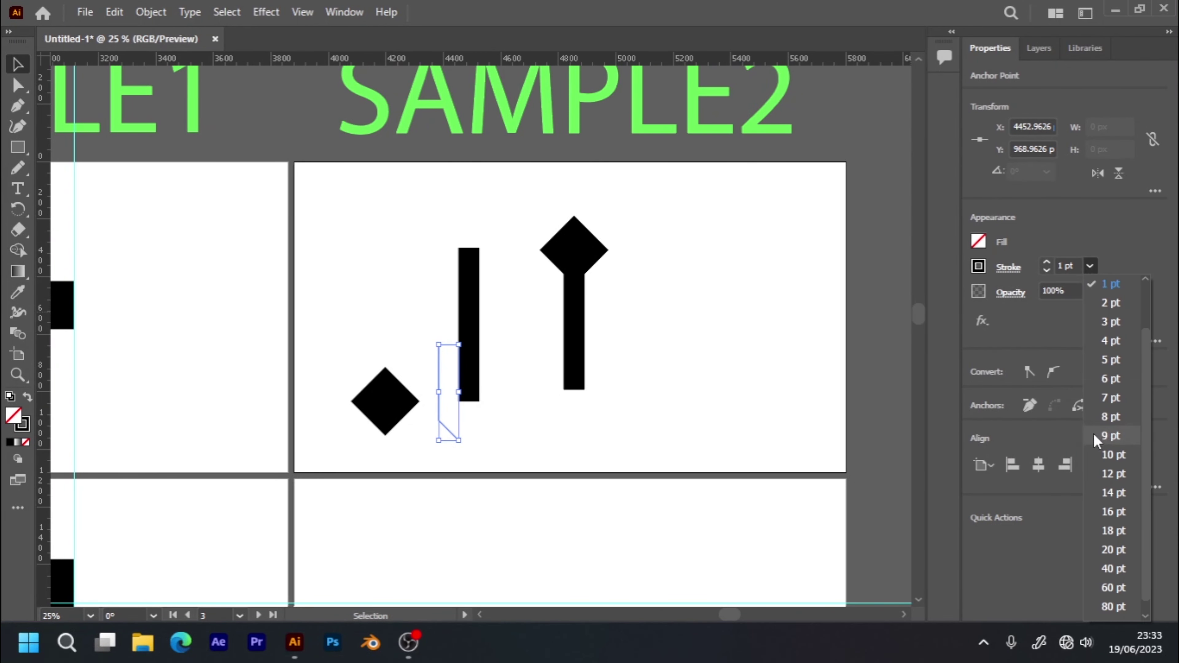
click(1111, 417)
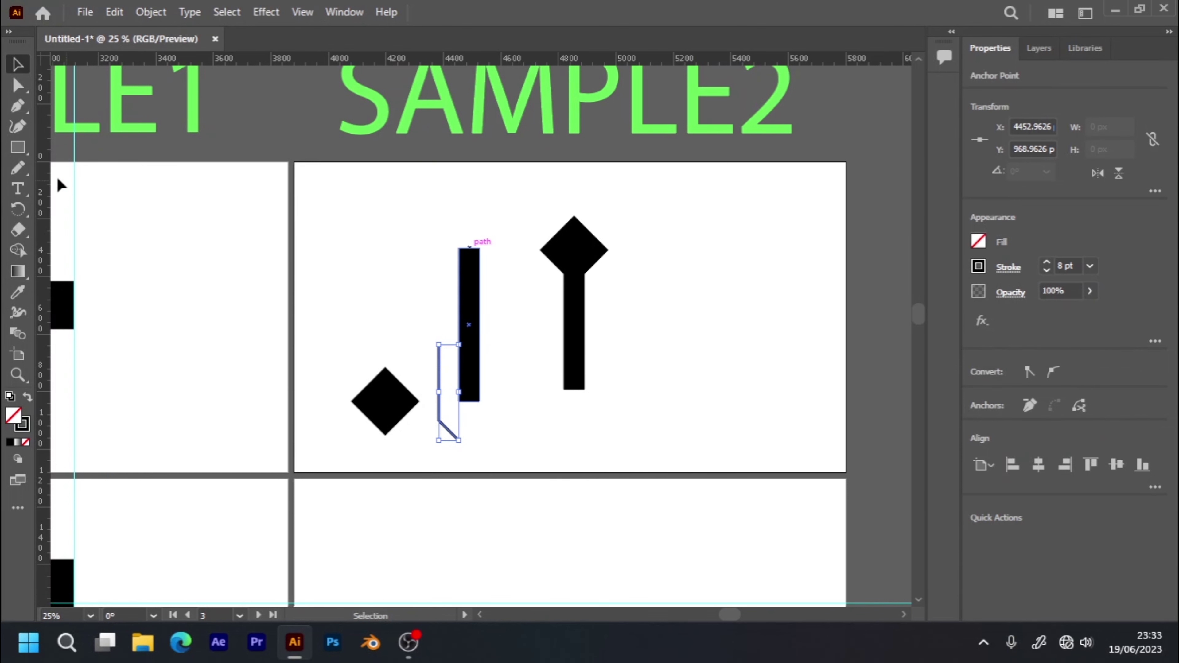
click(429, 286)
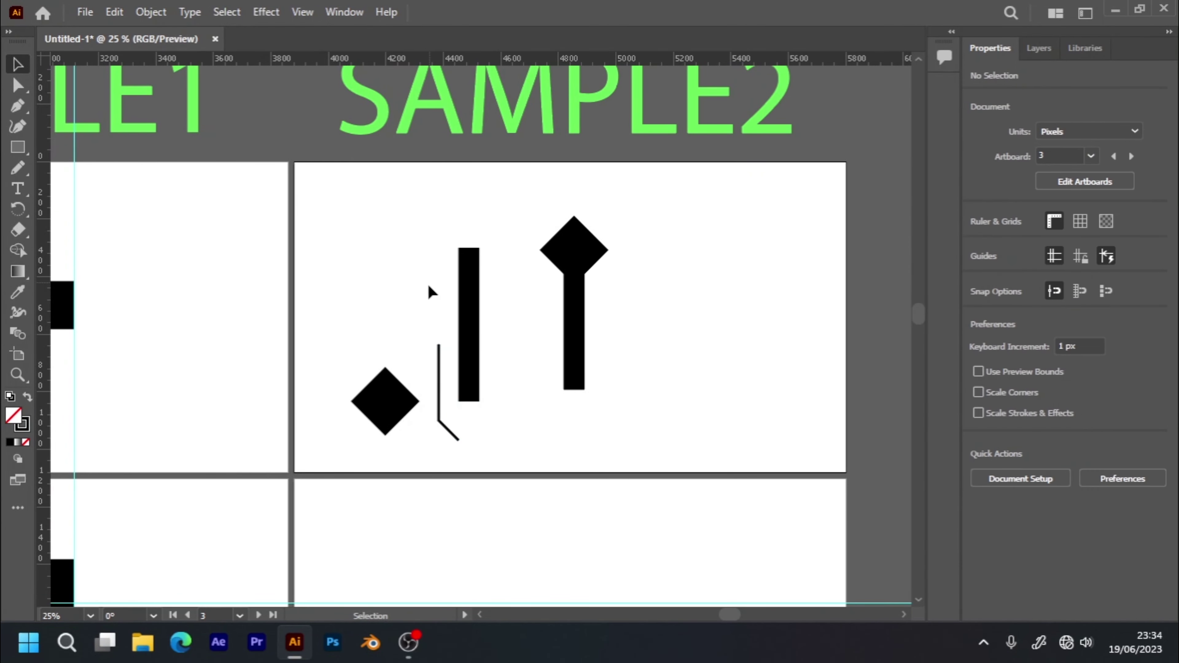
- Delete both diamonds and the right bar, and make the left bar narrower
click(441, 409)
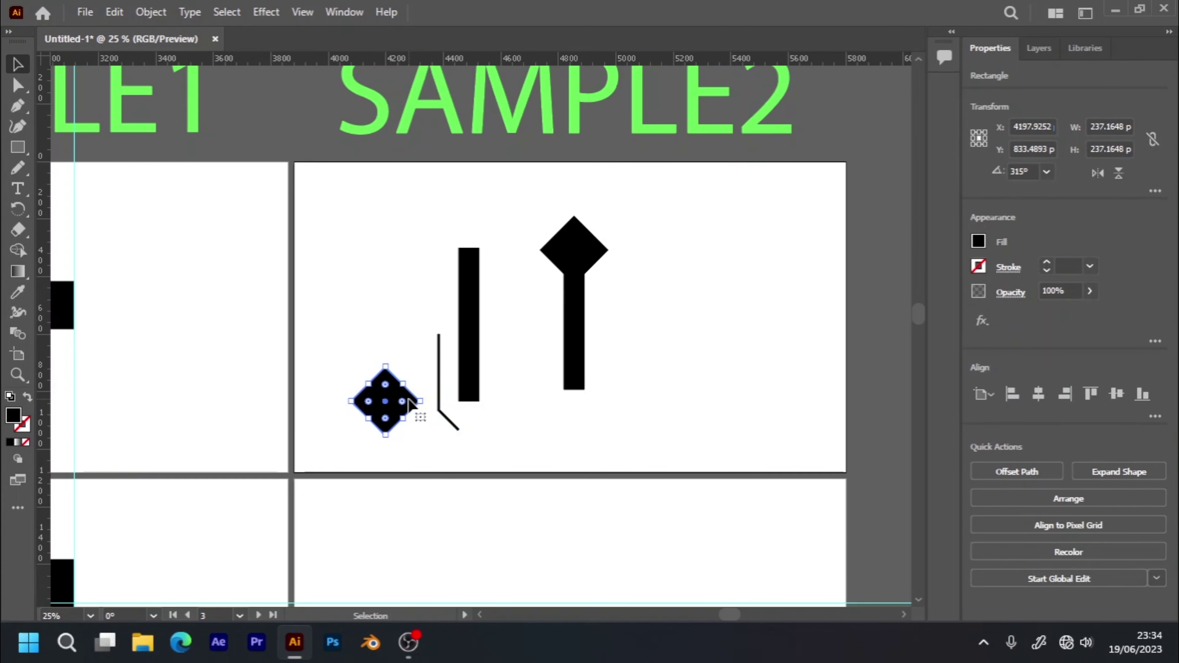
click(566, 250)
key(Delete)
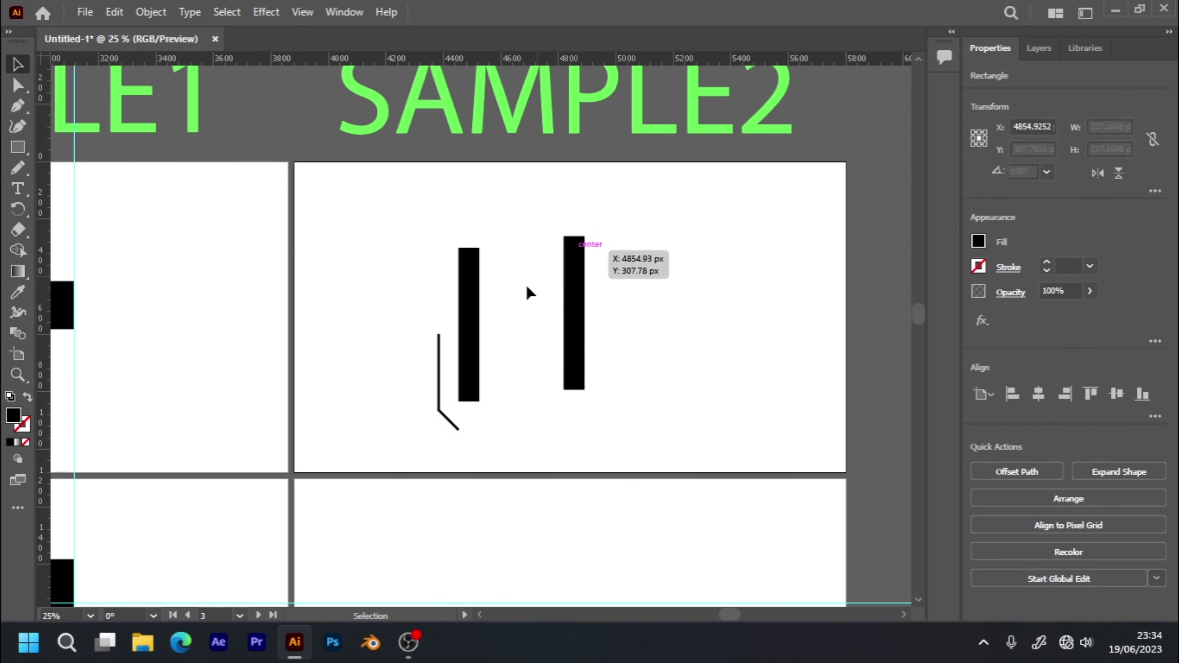
click(469, 367)
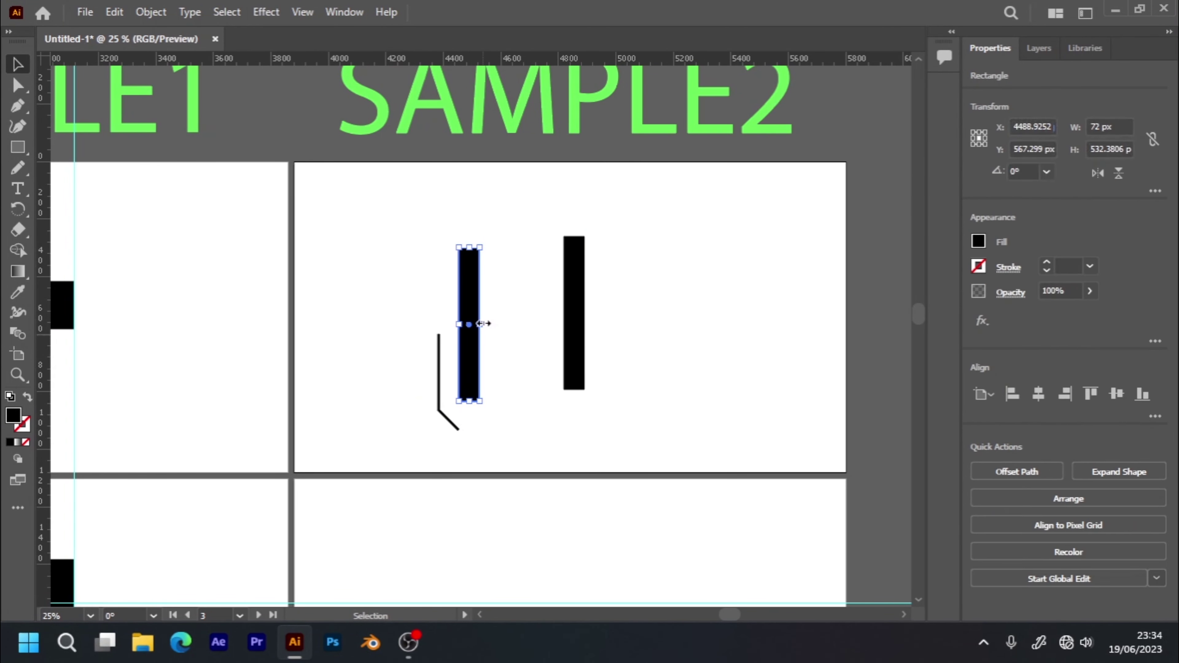
drag(482, 324, 474, 324)
click(511, 333)
drag(526, 261, 607, 349)
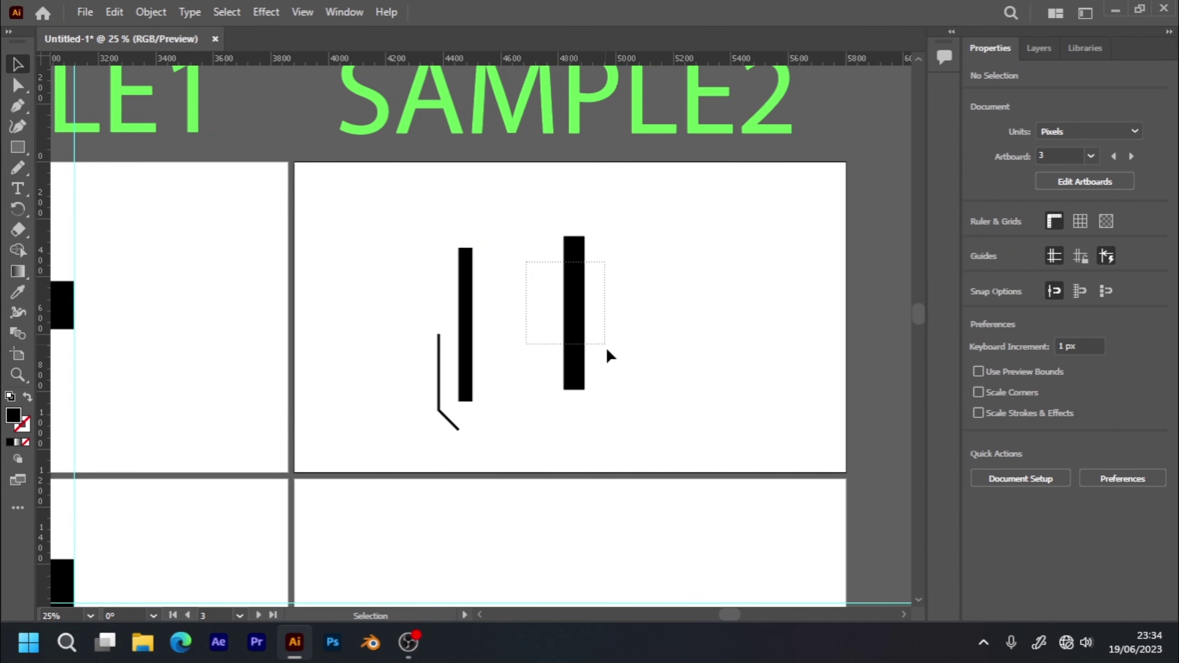
key(Delete)
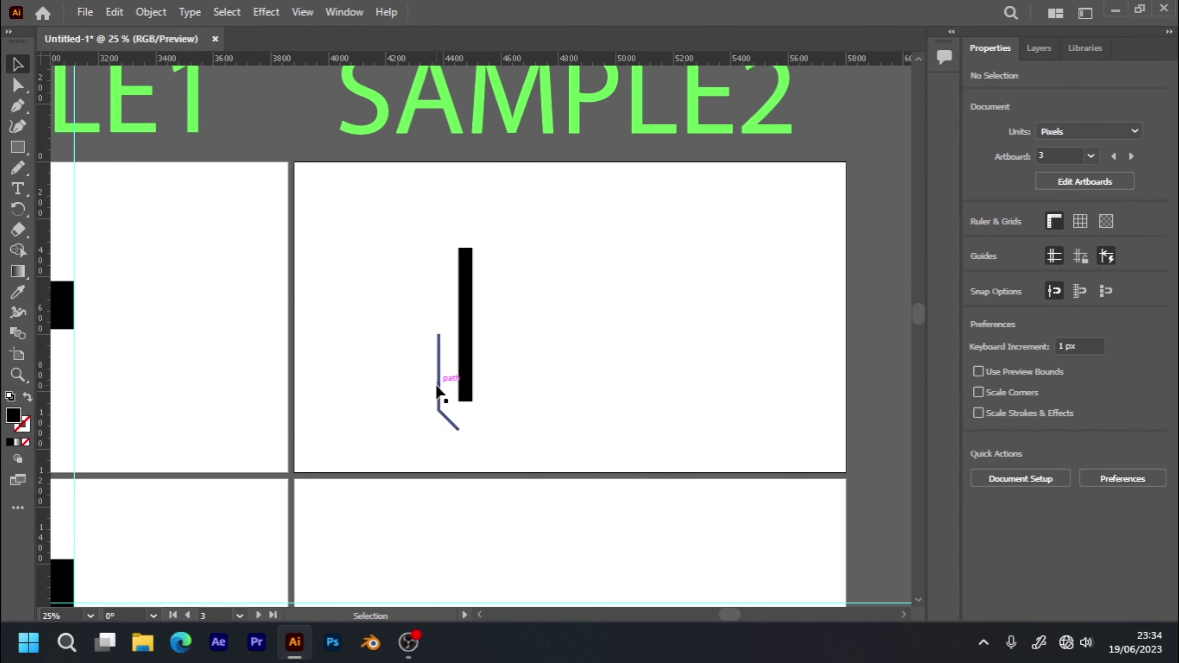
- Reflect a vertical copy of the bent path and join it to the original as a pointed outline
click(438, 391)
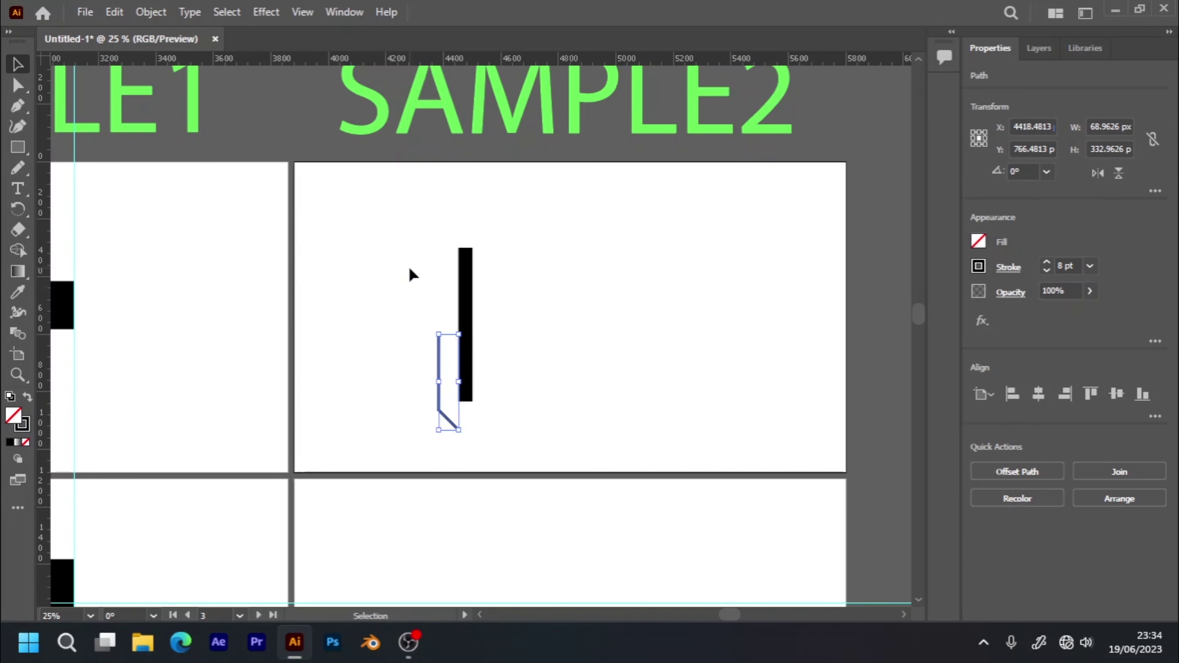
right_click(439, 389)
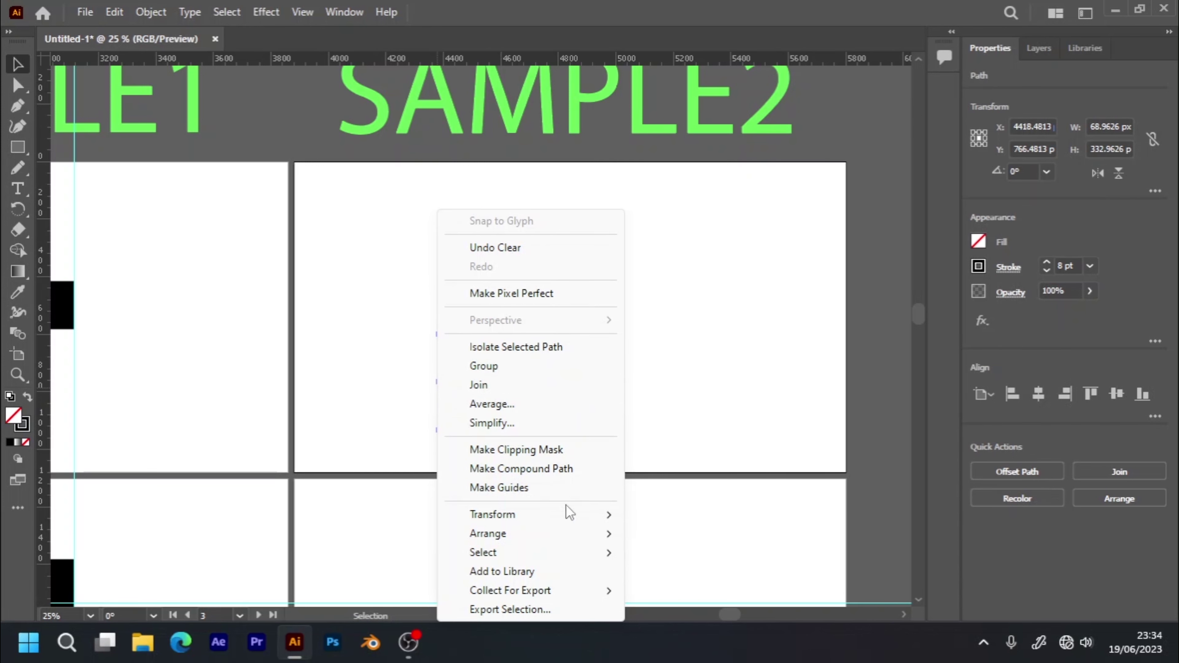
mouse_move(492, 514)
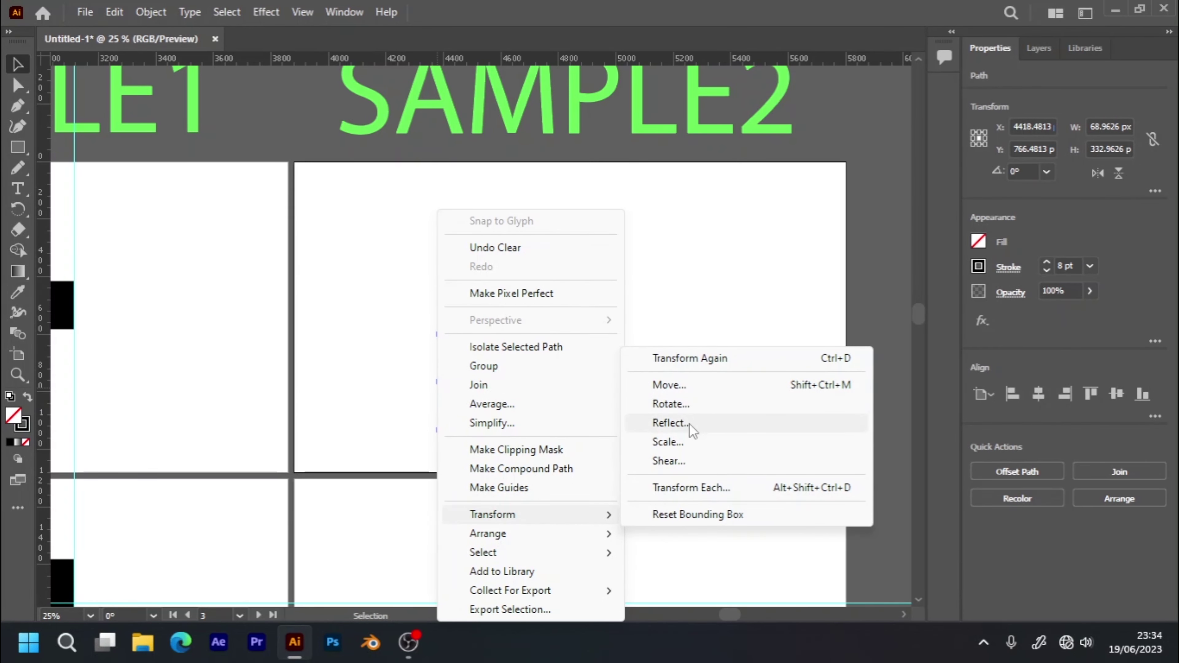
click(689, 424)
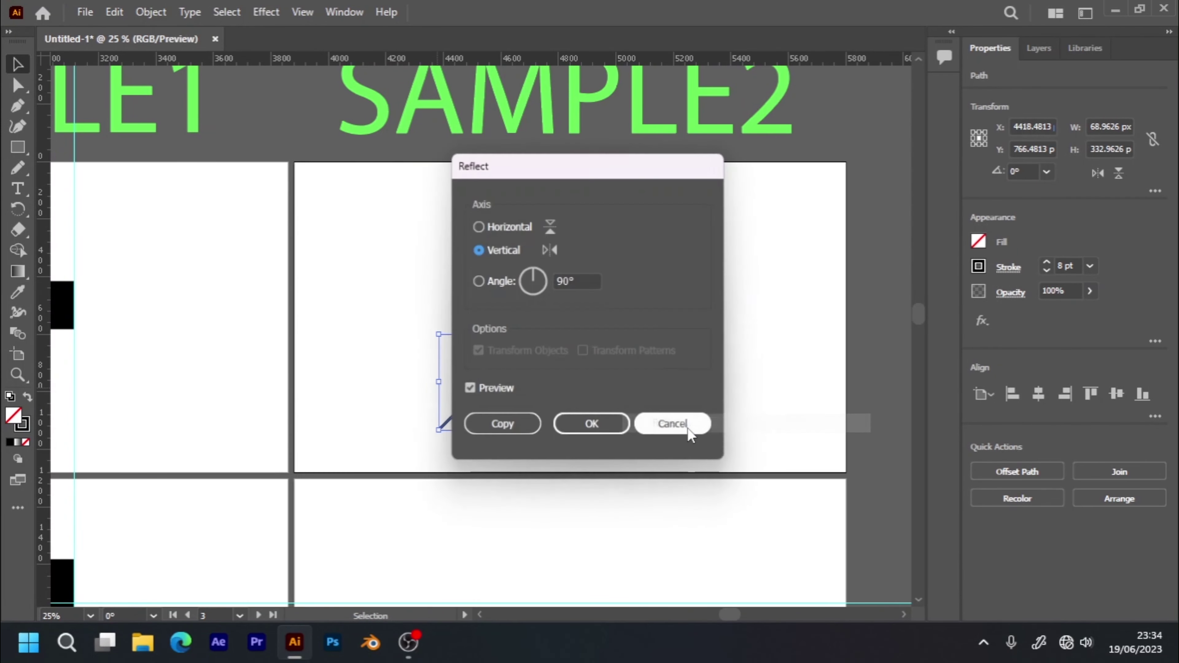
click(524, 434)
click(511, 339)
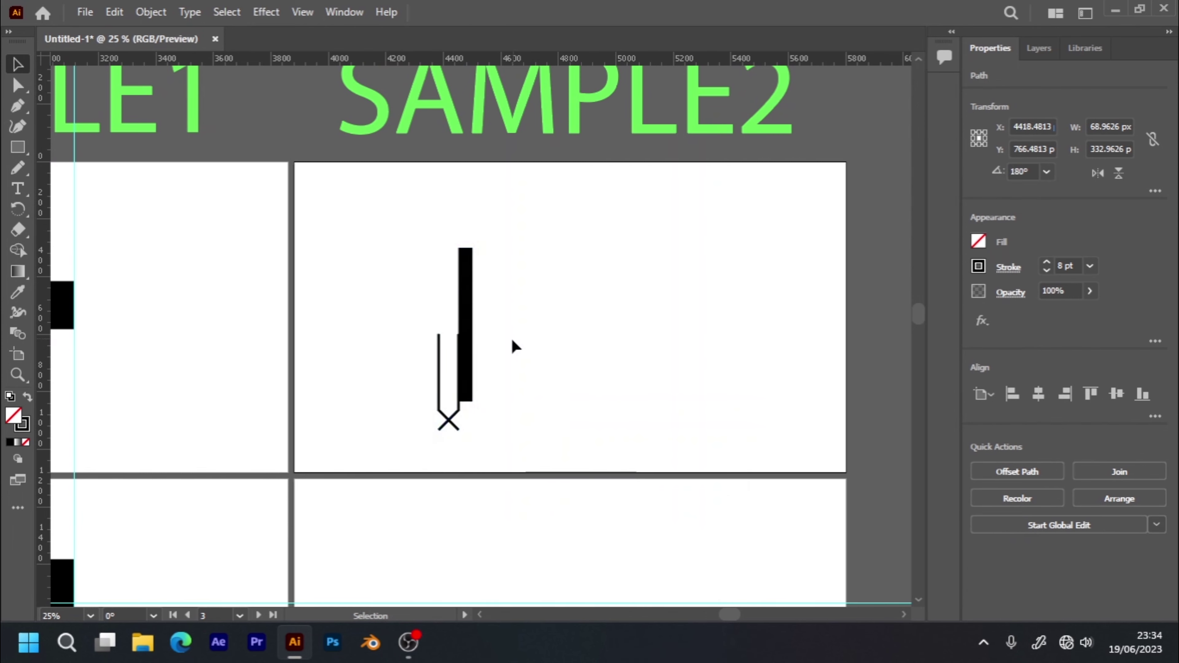
drag(458, 414, 475, 410)
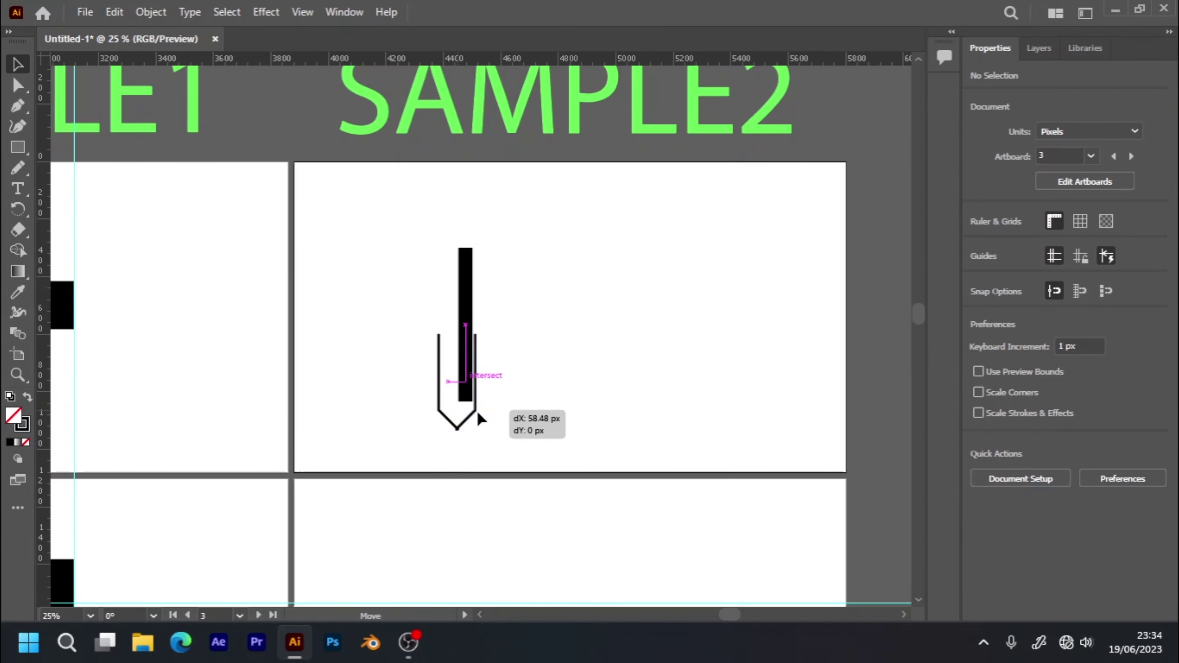
mouse_move(392, 416)
mouse_down()
mouse_move(487, 427)
mouse_move(467, 418)
mouse_up()
click(485, 453)
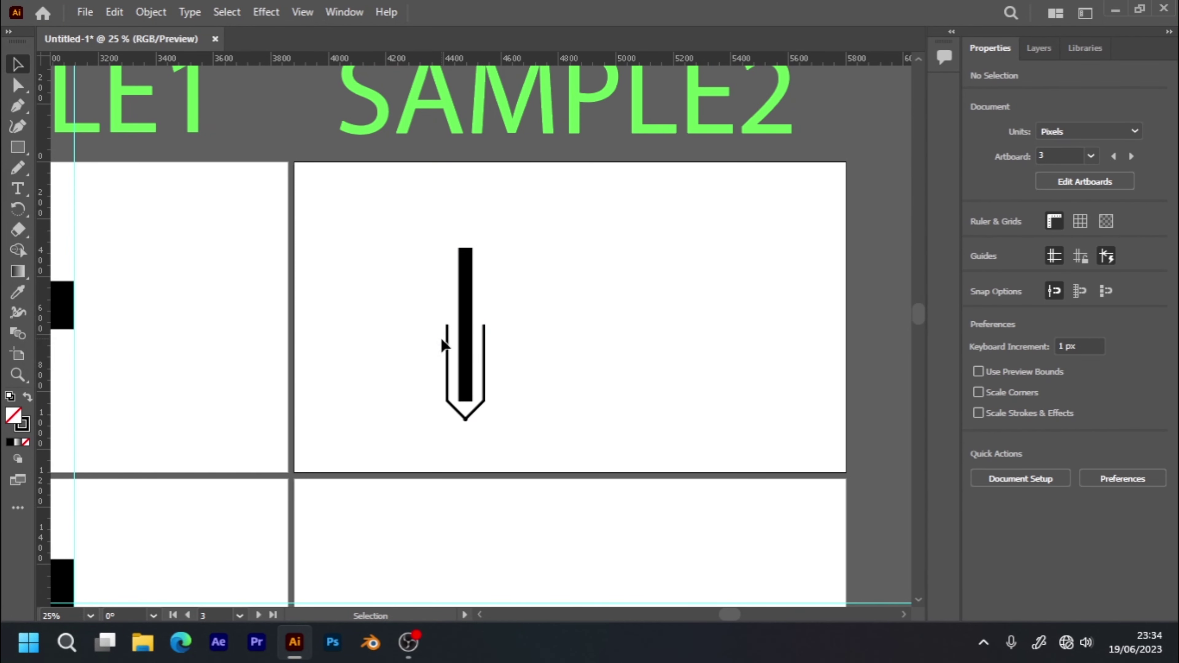
key(ctrl+plus)
key(ctrl+plus)
key(ctrl+plus)
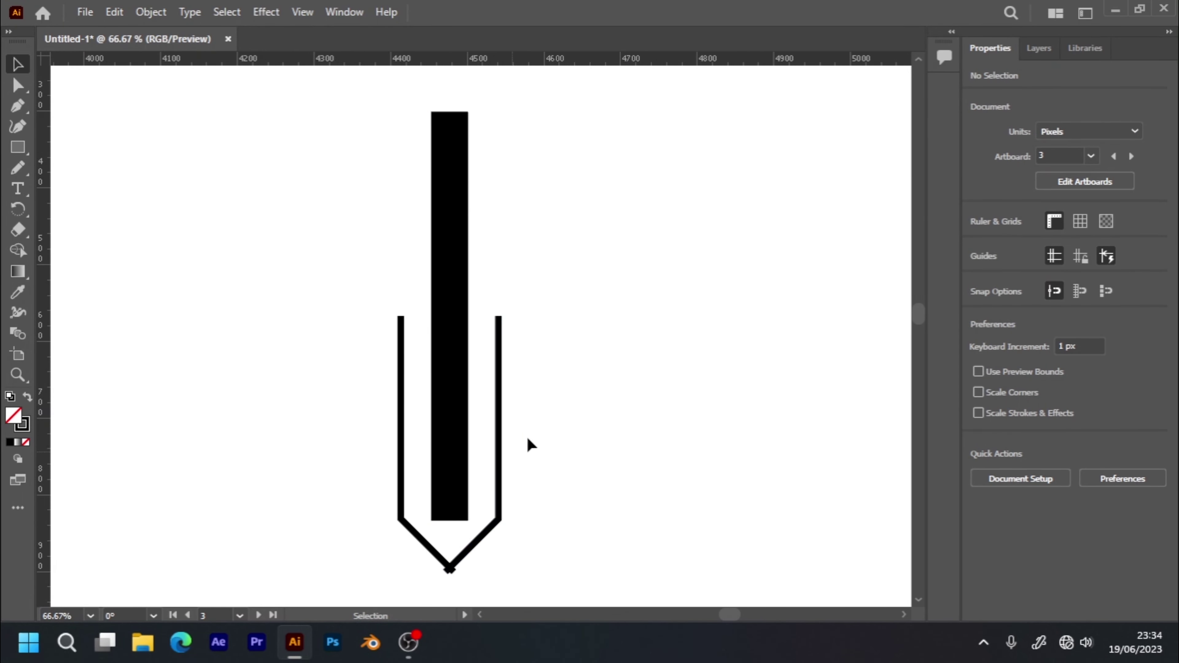
drag(325, 535, 517, 585)
drag(582, 408, 599, 304)
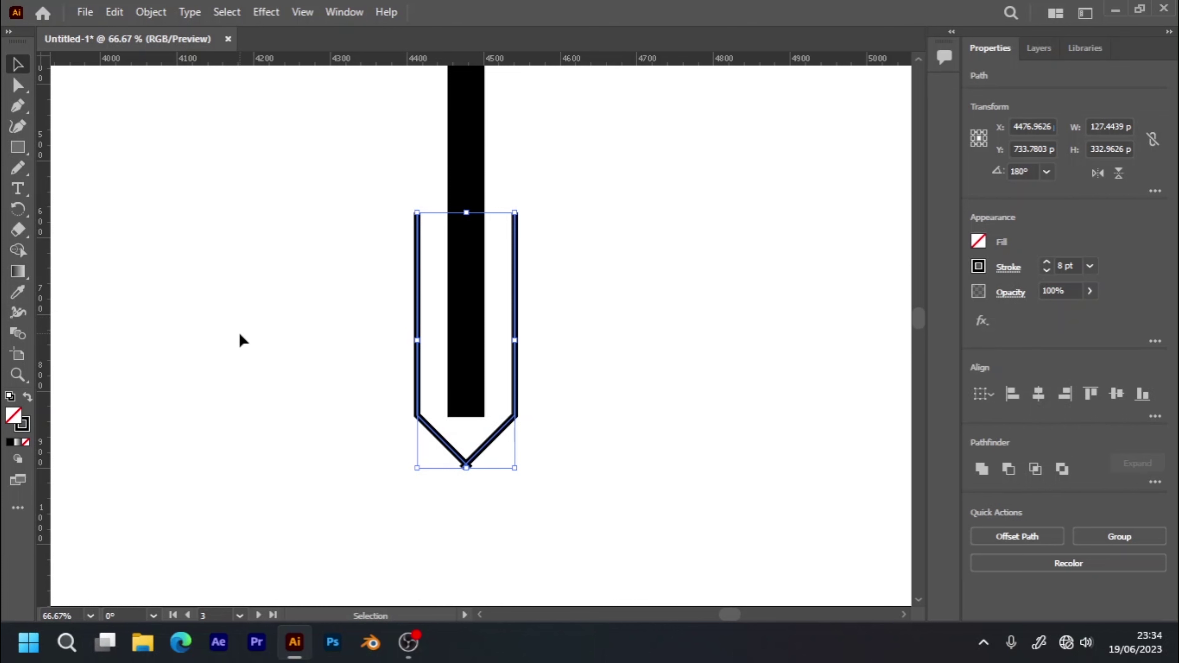
click(17, 250)
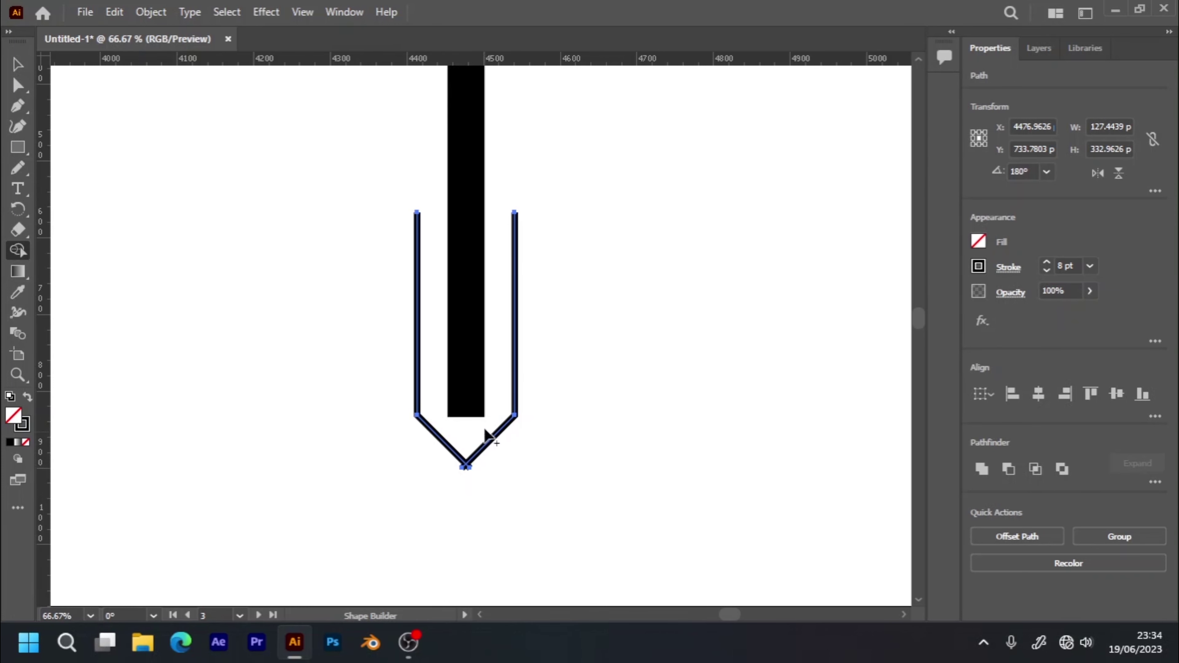
click(17, 69)
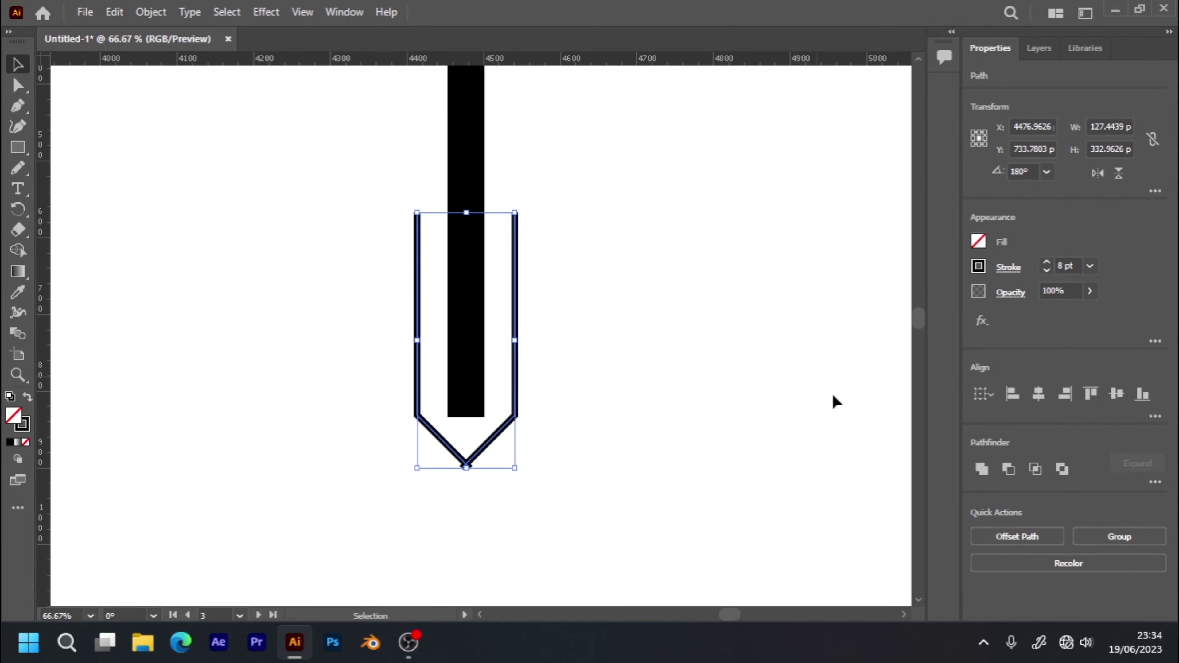
click(663, 342)
click(485, 449)
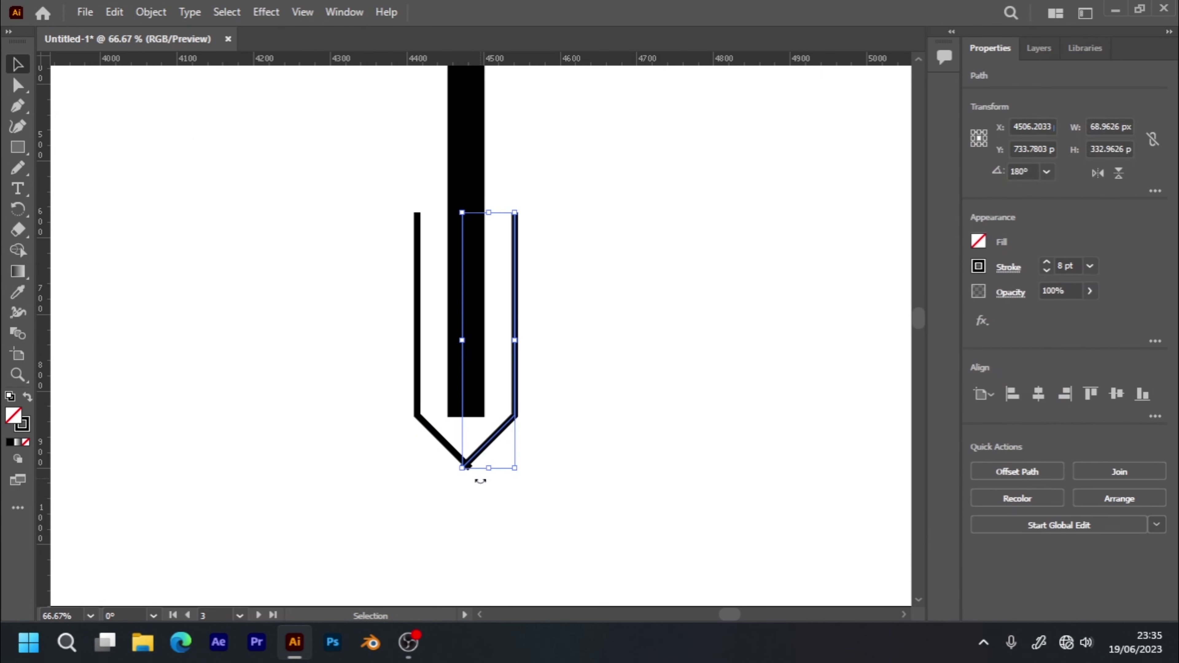
click(476, 496)
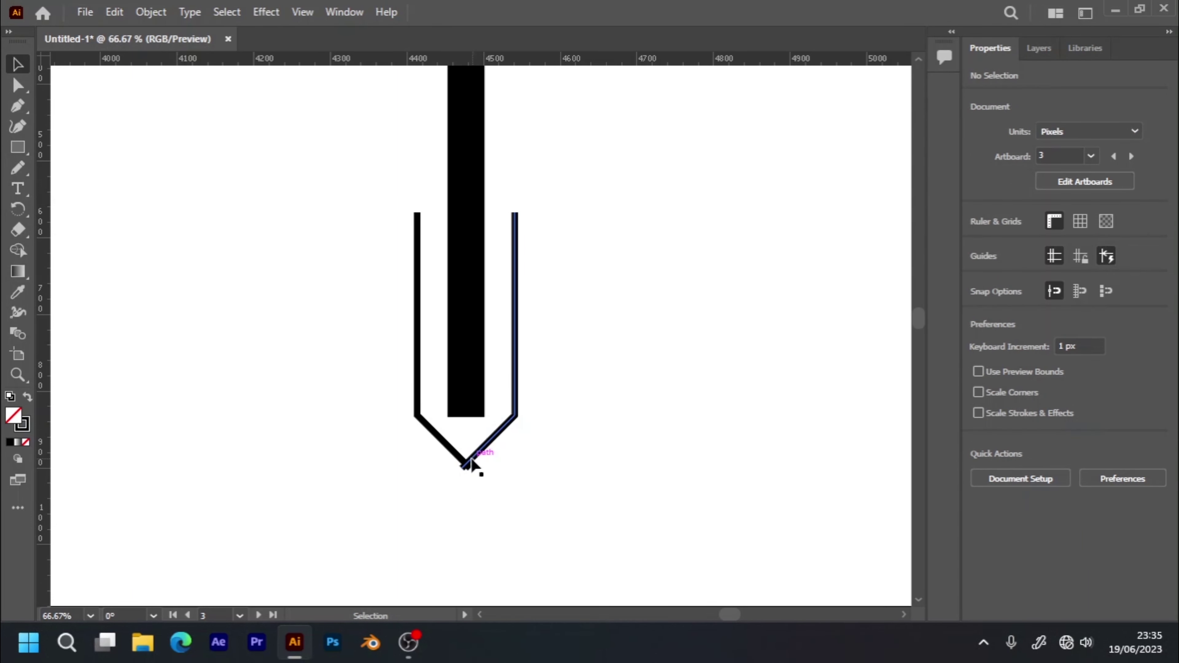
key(ctrl+minus)
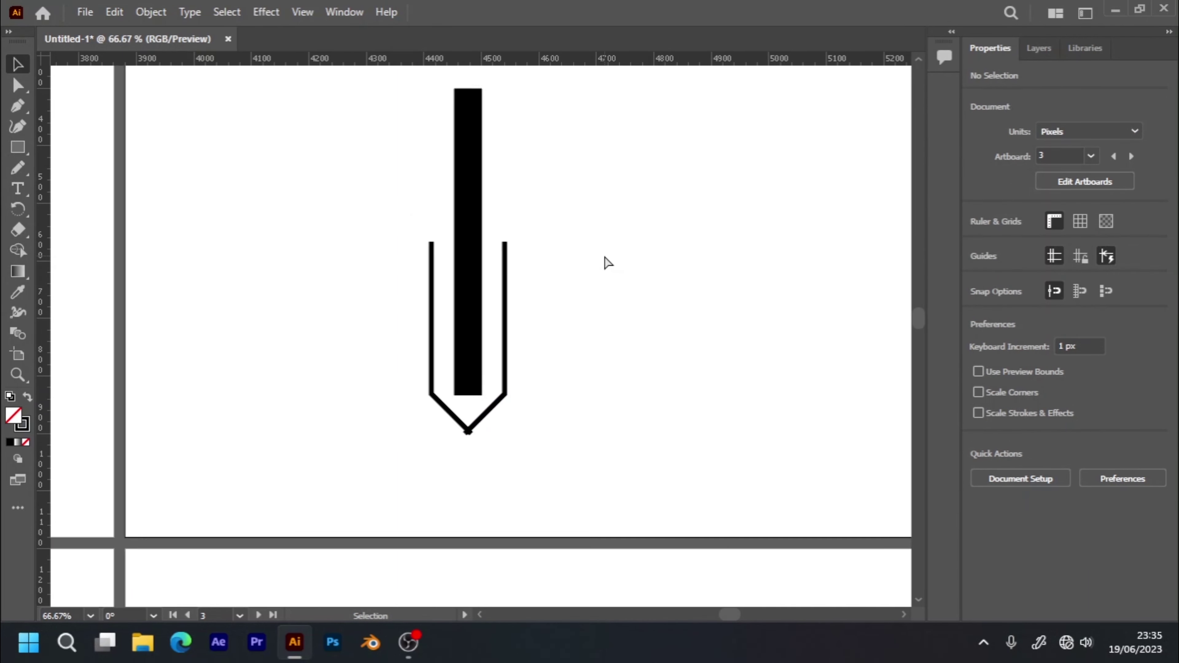
key(ctrl+minus)
key(ctrl+minus)
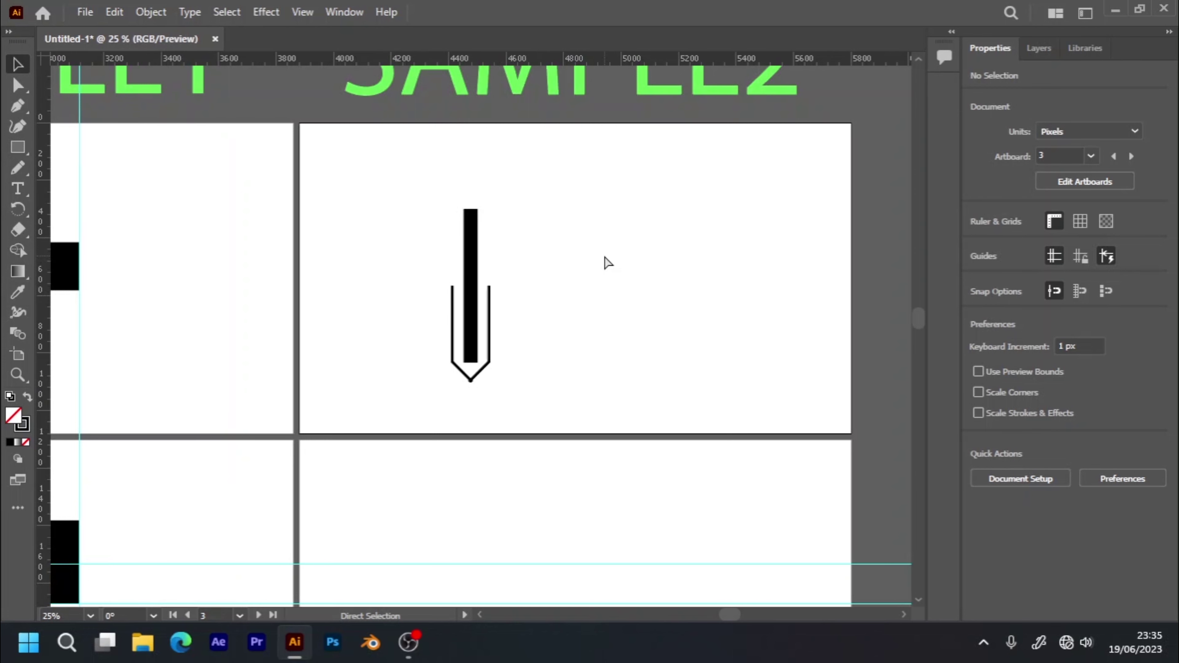
key(ctrl+minus)
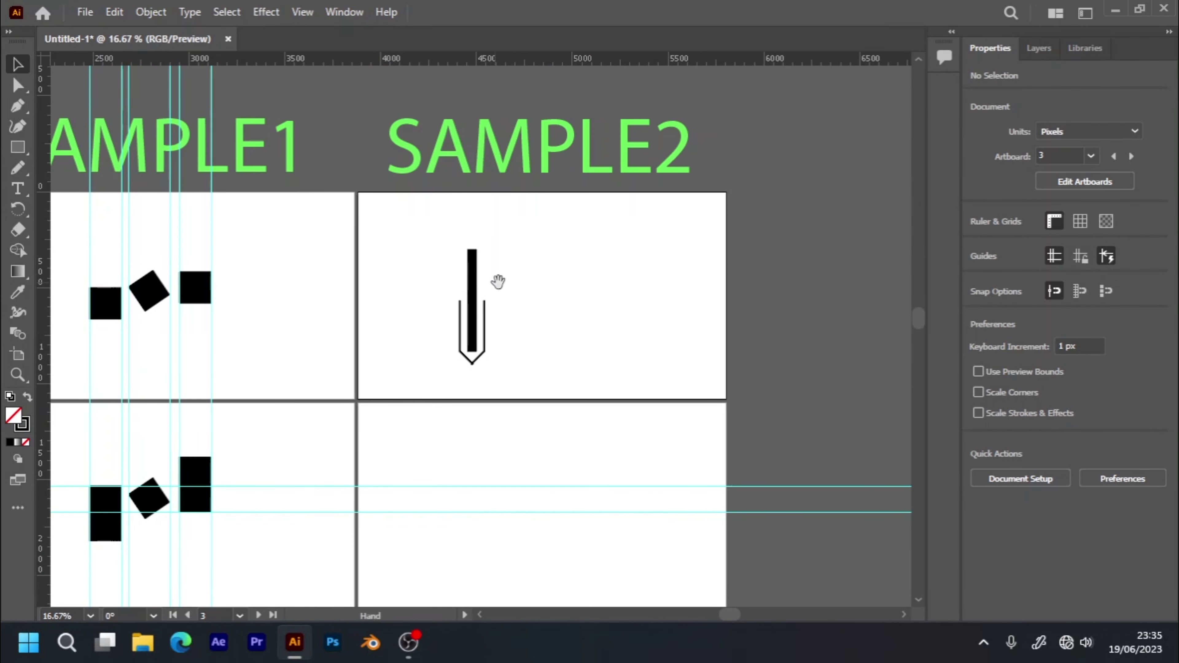
- Shorten the bar and the outline's sides from the top, leaving the bar about 317 px tall
drag(497, 281, 472, 364)
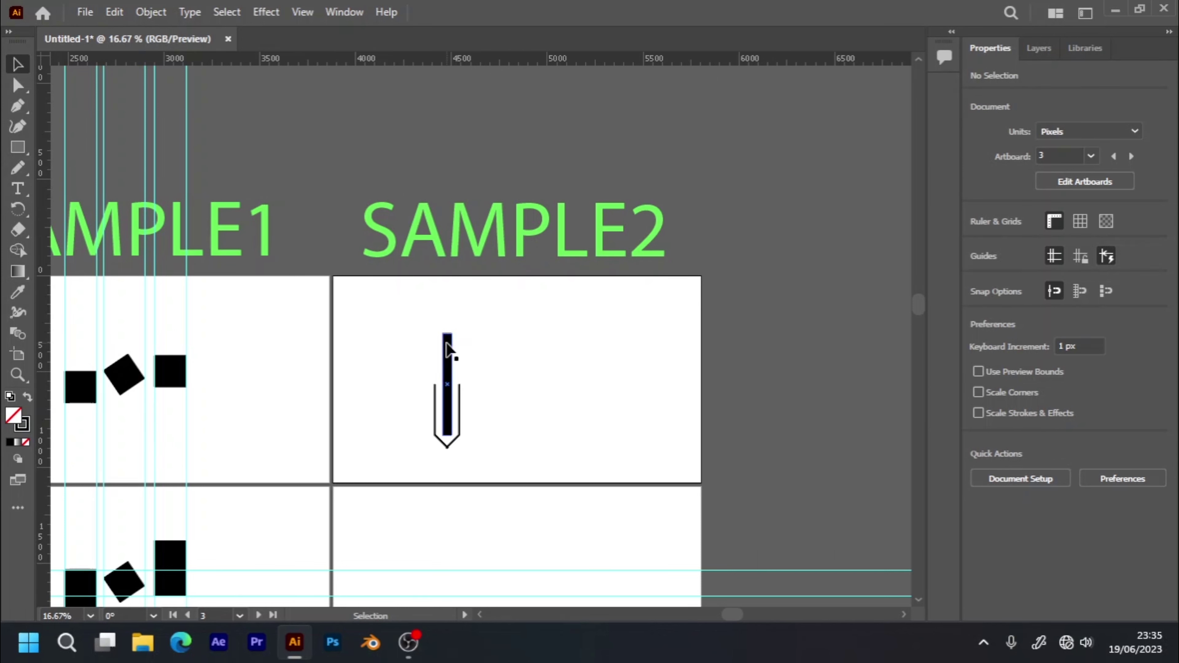
click(447, 353)
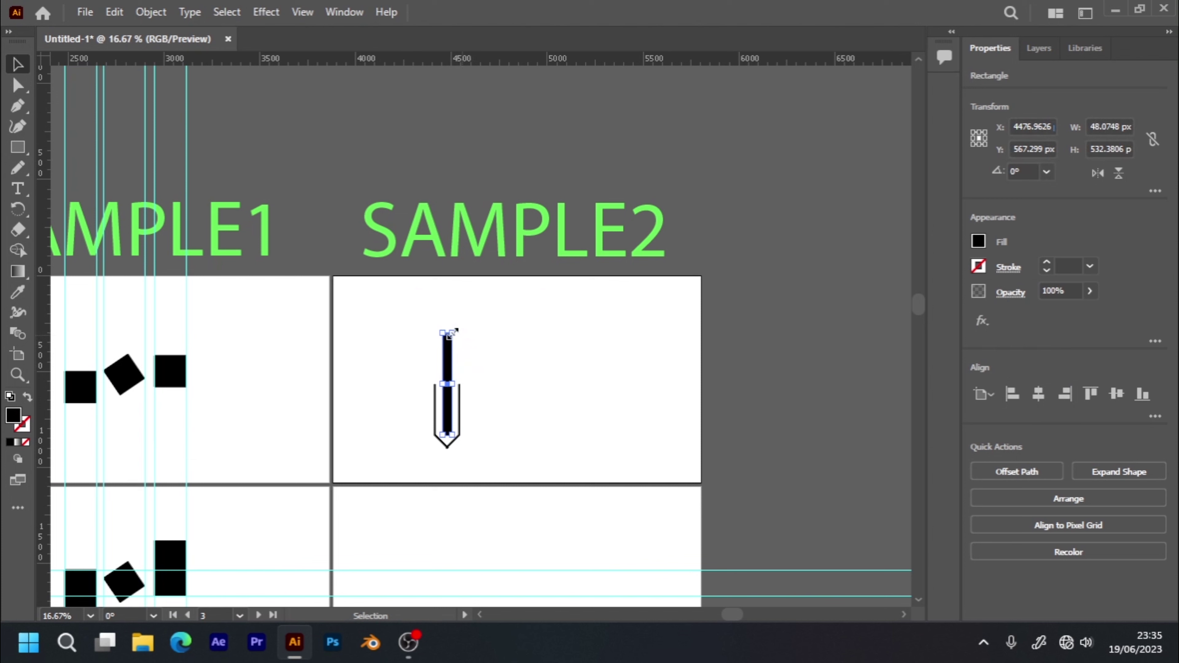
drag(453, 332, 453, 357)
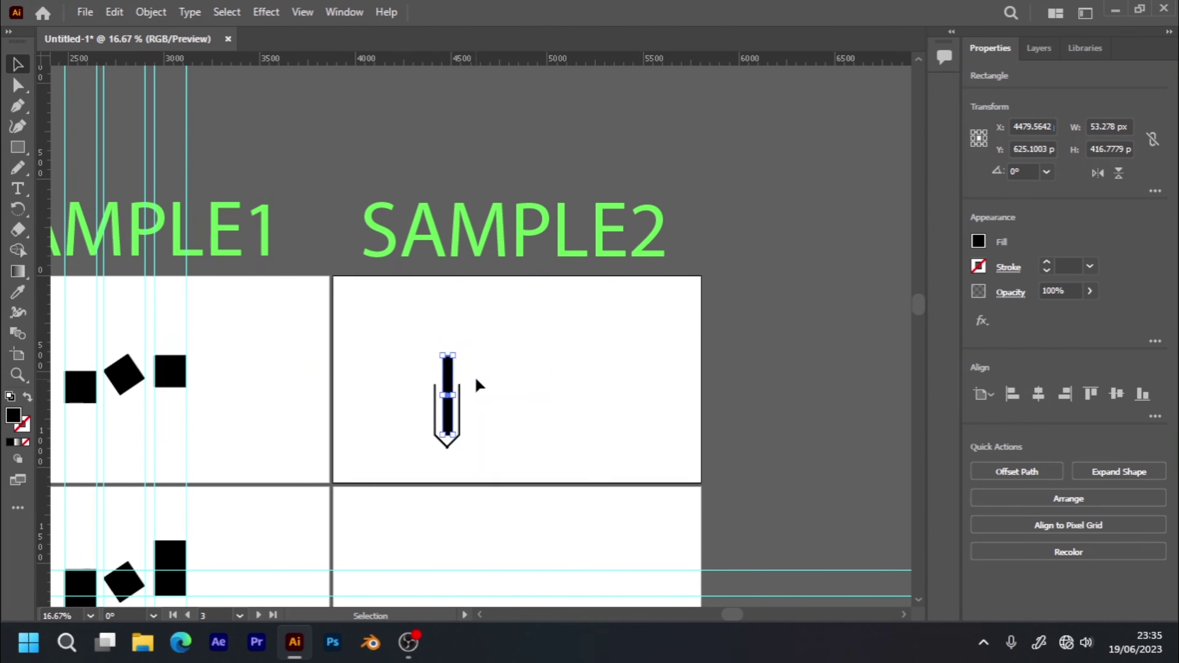
click(479, 385)
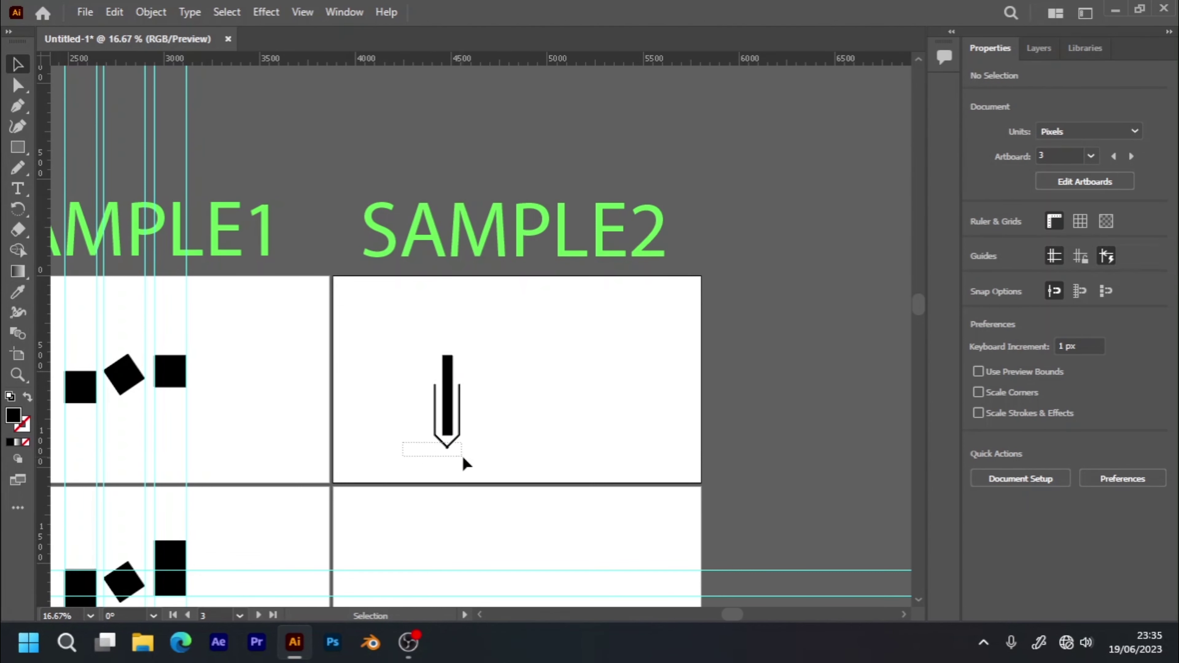
drag(417, 450, 462, 458)
drag(450, 385, 454, 403)
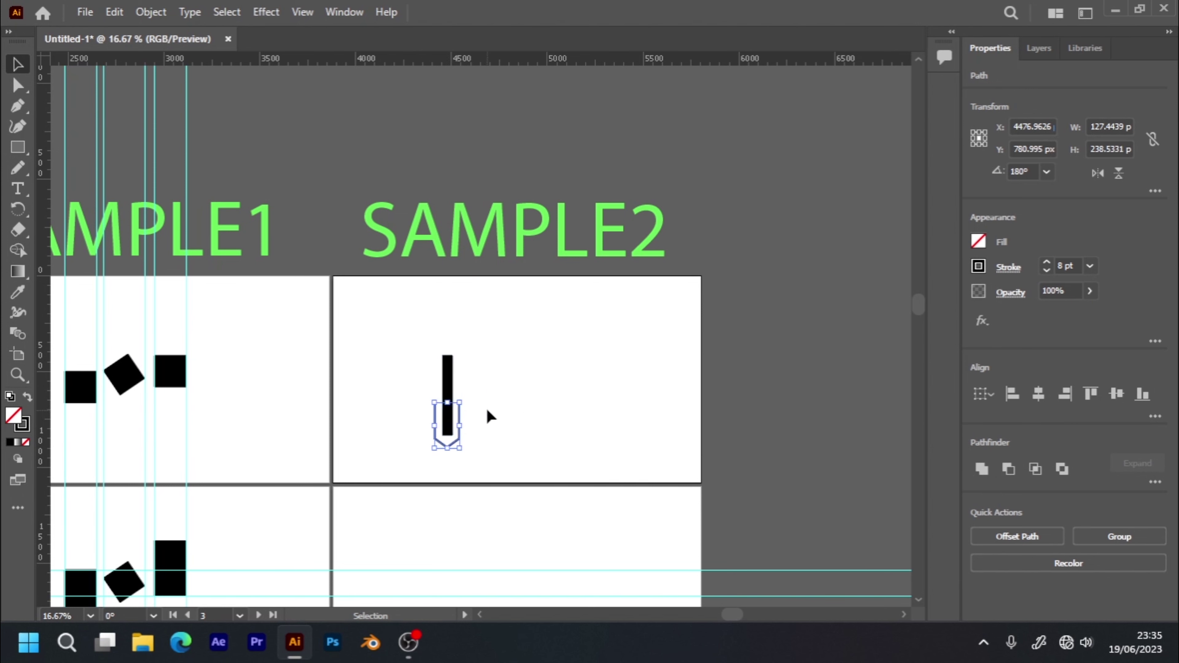
click(490, 416)
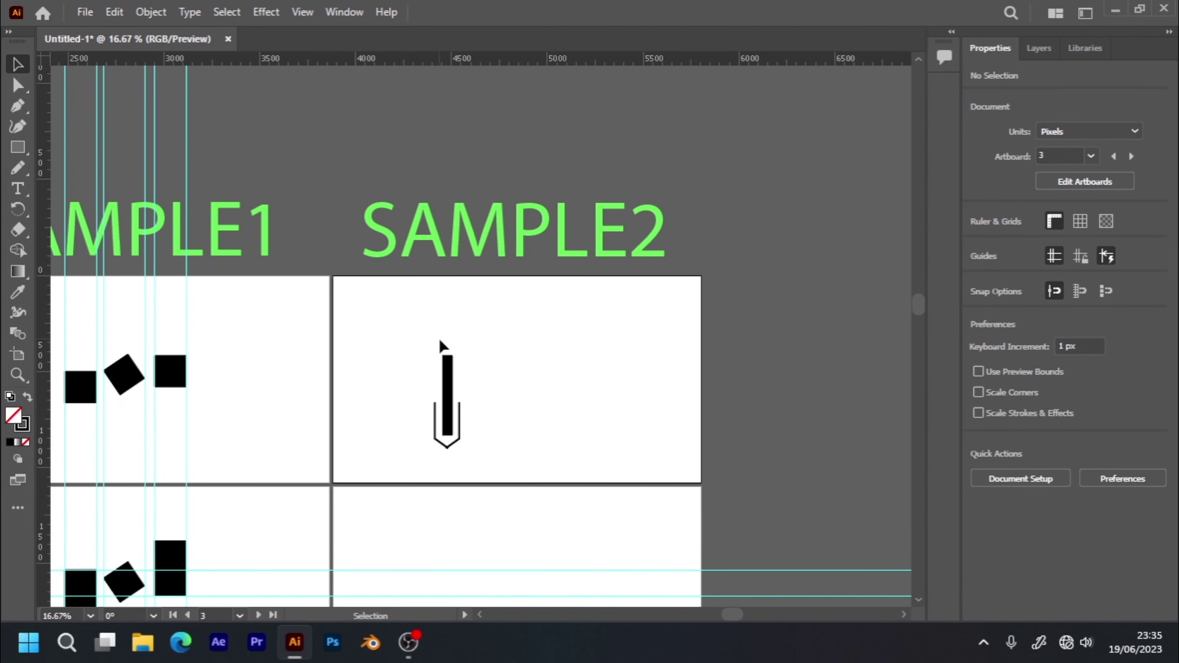
click(450, 364)
drag(448, 356, 450, 376)
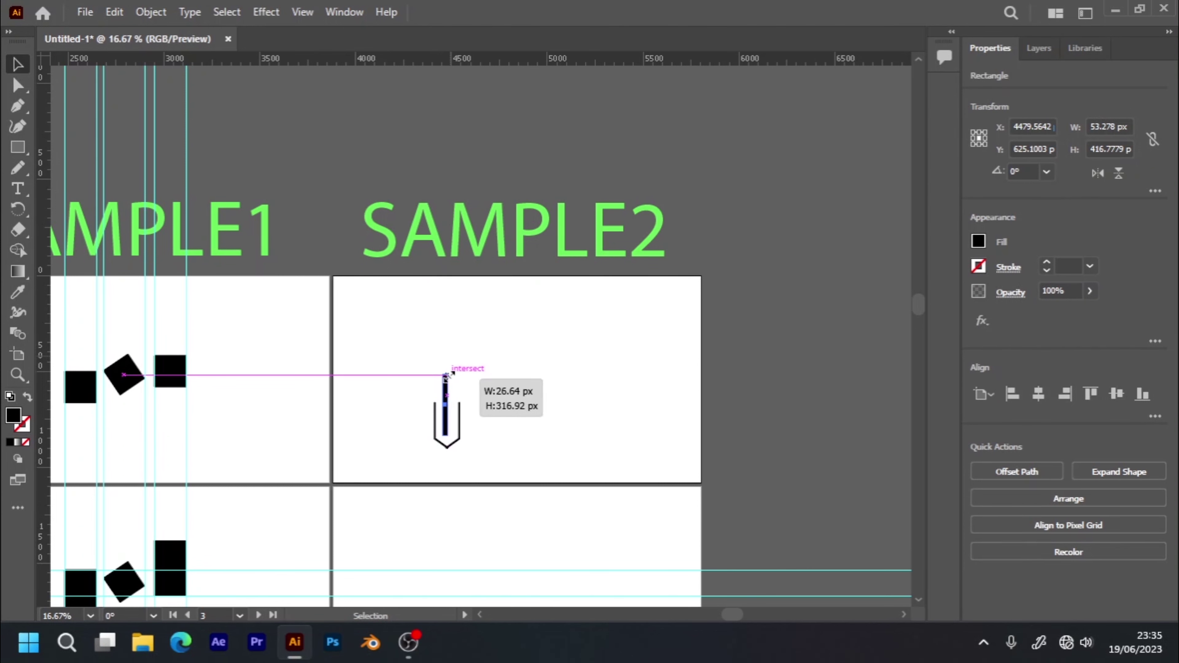
click(481, 386)
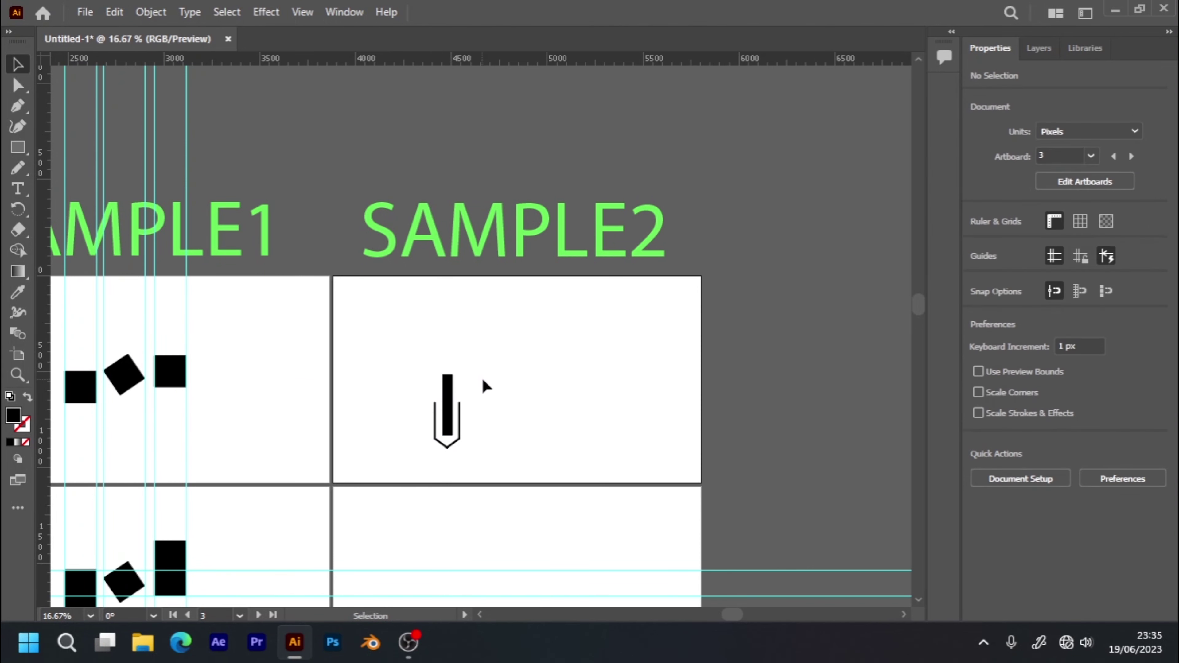
- Duplicate the bar and pointed outline to the right, rotate the copy 180°, and raise it
drag(420, 388, 483, 472)
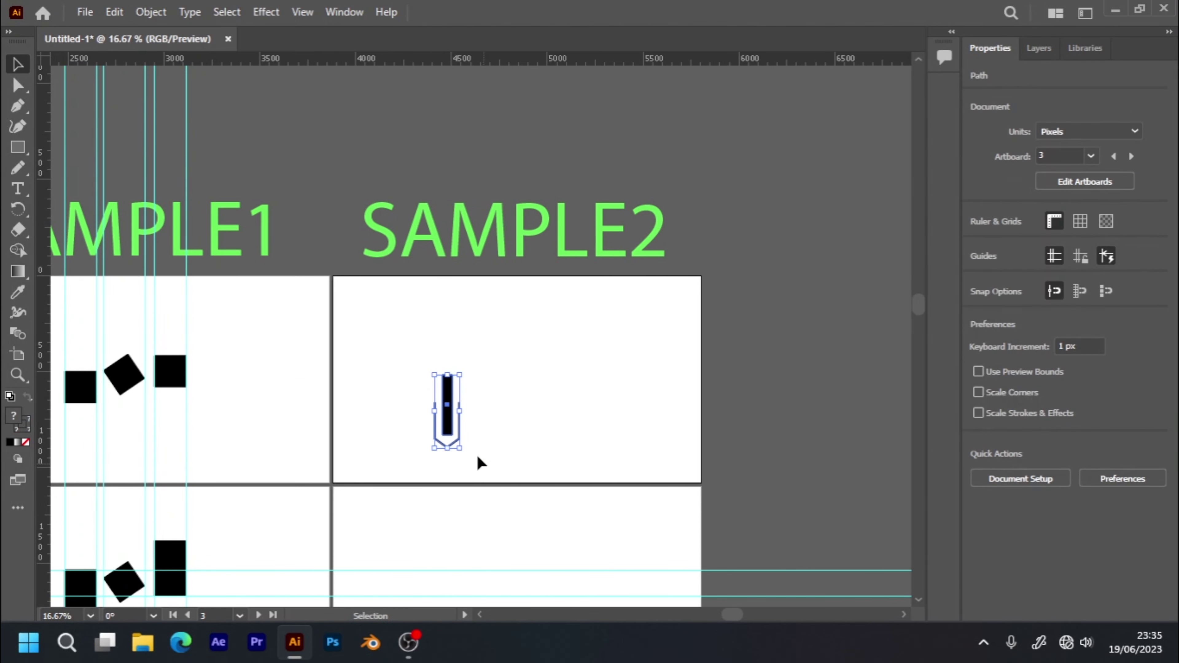
drag(453, 427, 490, 432)
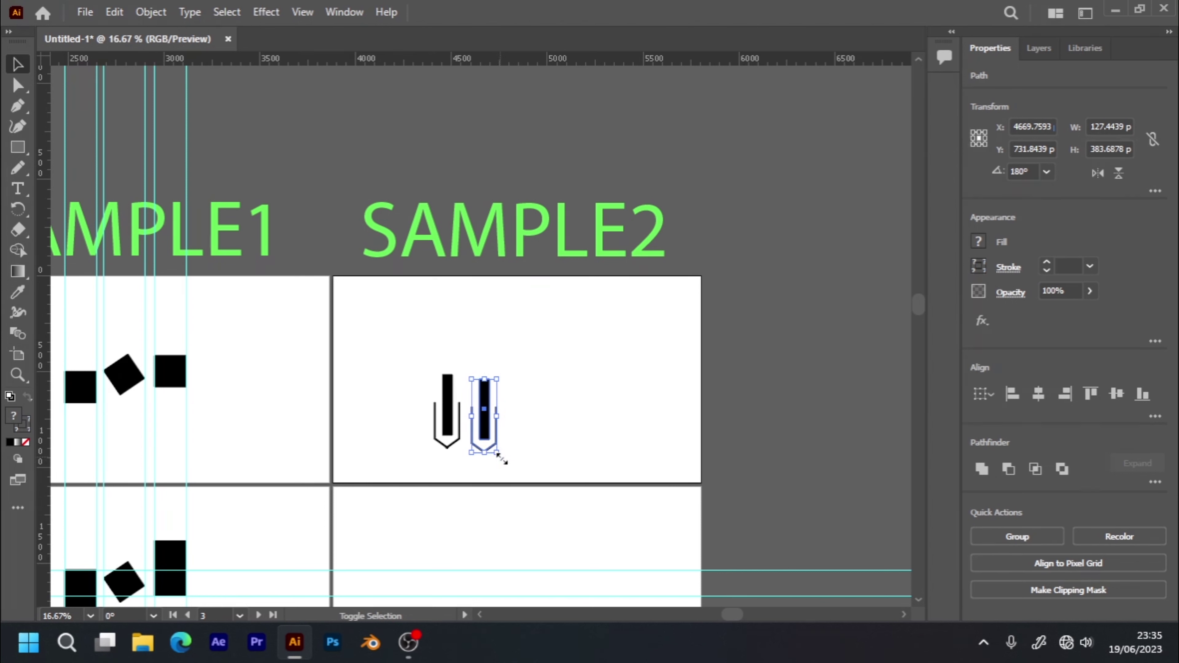
drag(497, 452, 500, 459)
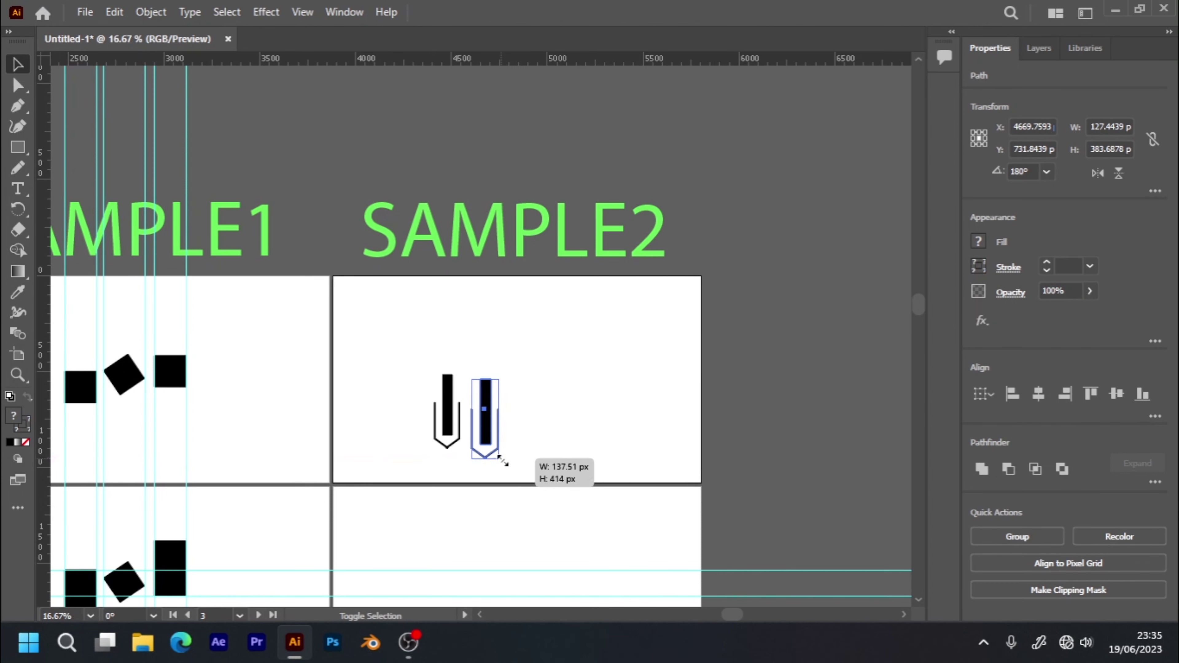
key(ctrl+z)
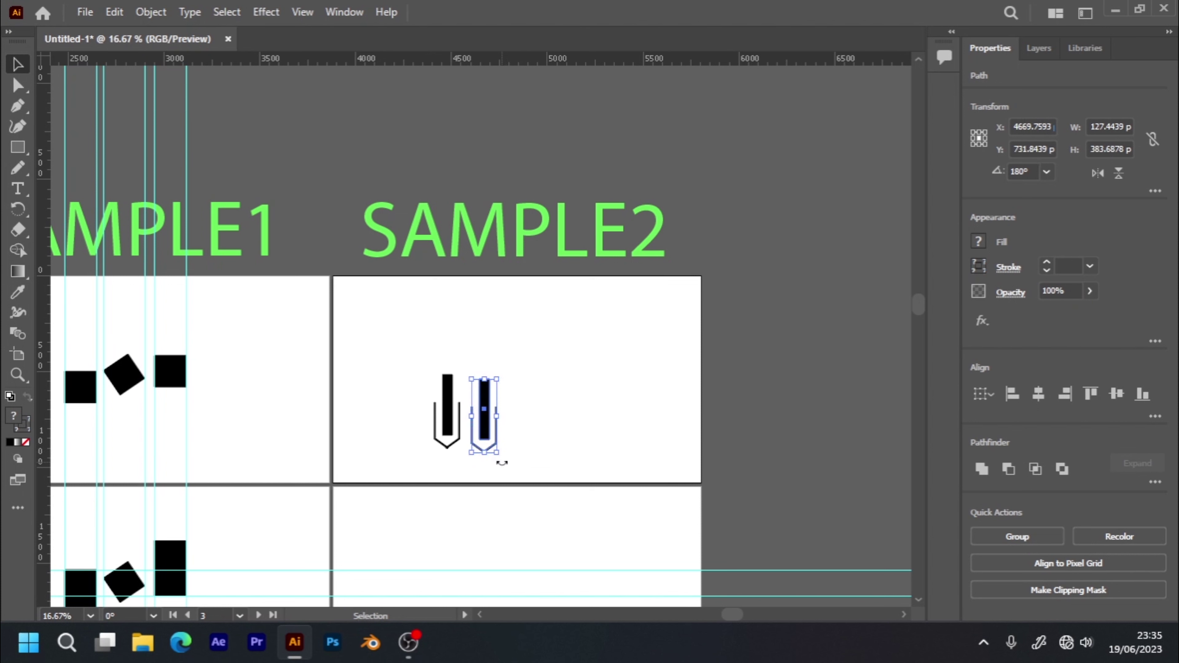
drag(501, 461, 481, 387)
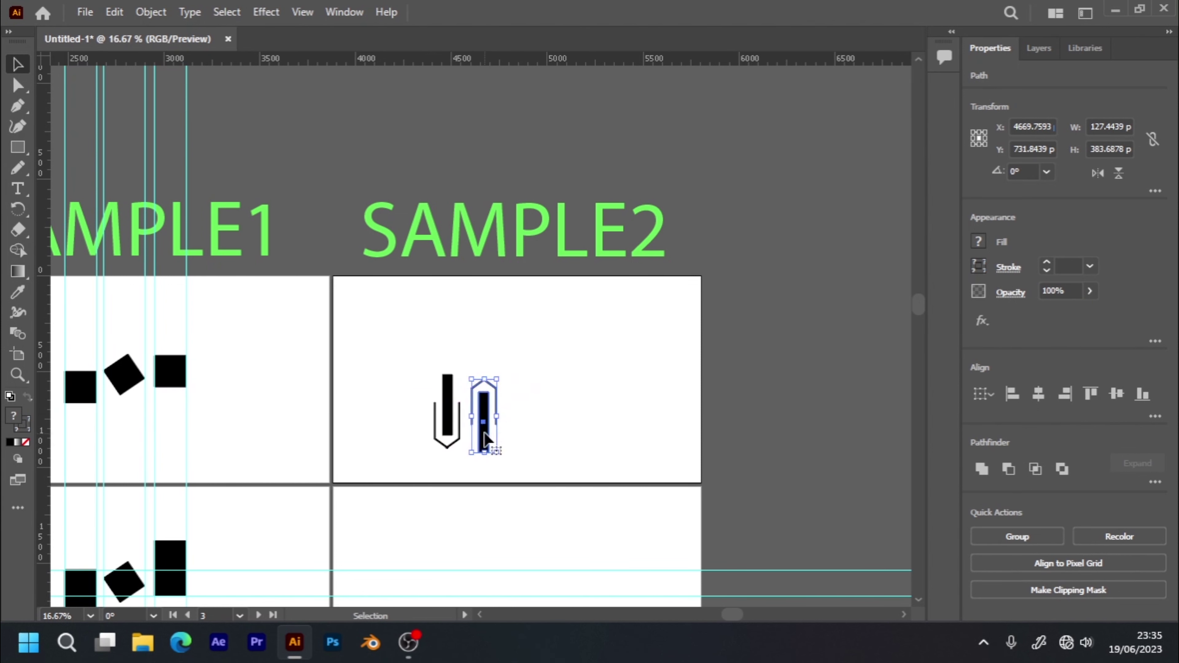
drag(493, 439, 499, 429)
click(538, 427)
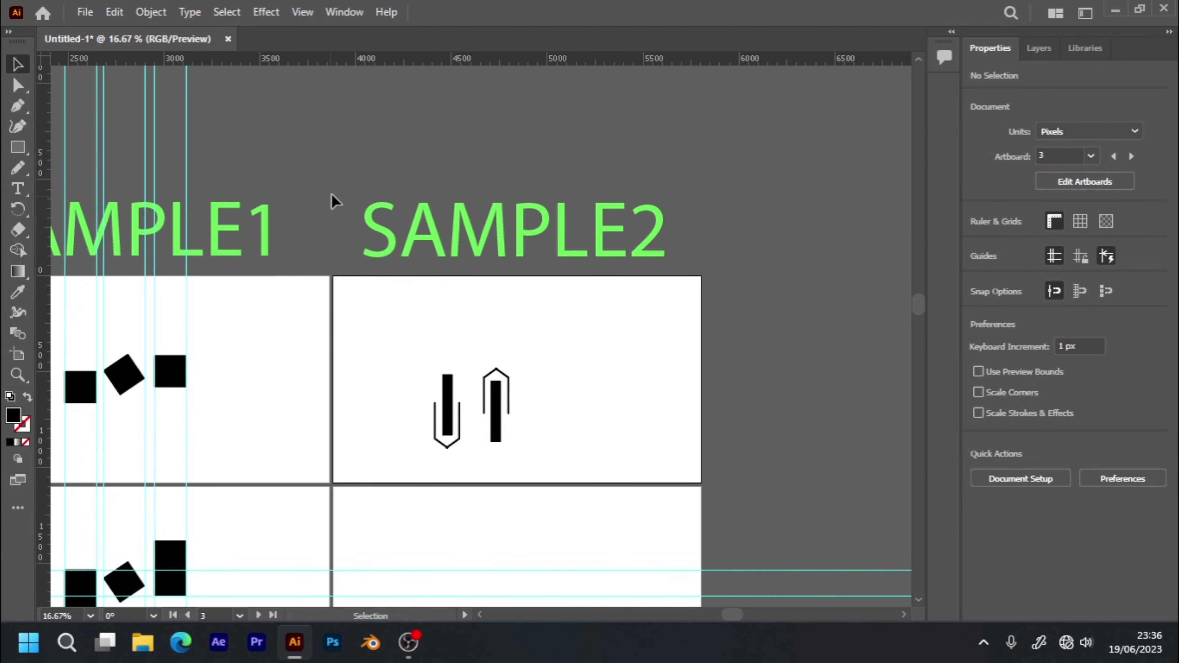
- Copy the left bar, tilt the copy about 34°, and set it between the two verticals
click(448, 398)
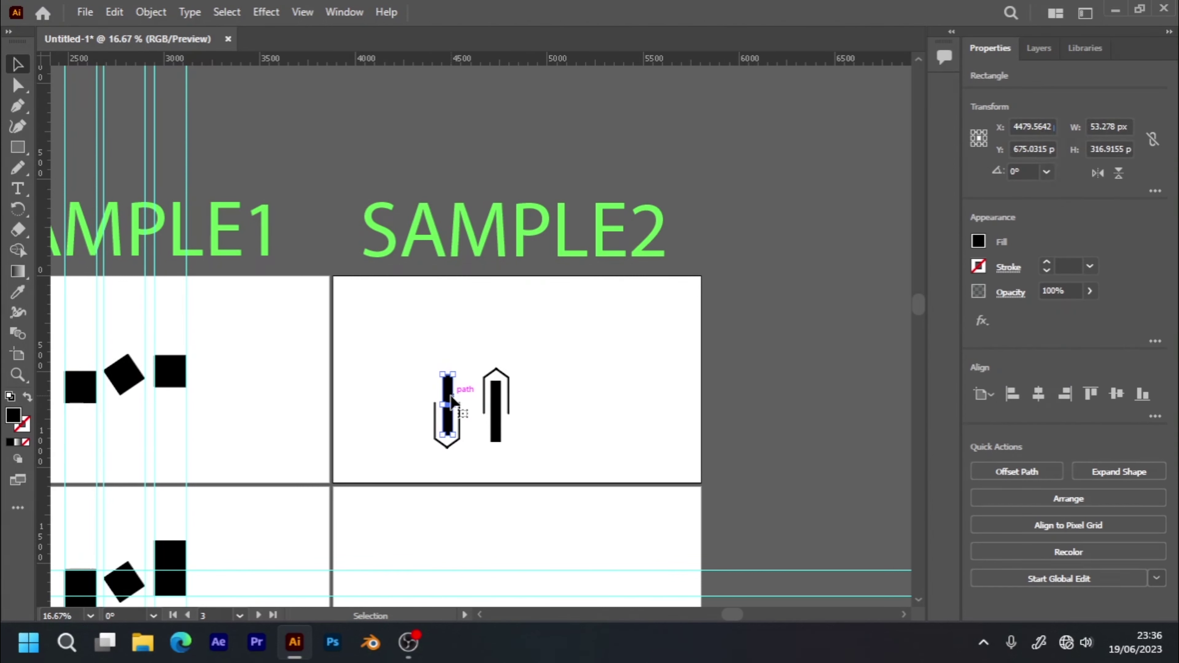
drag(450, 400, 477, 331)
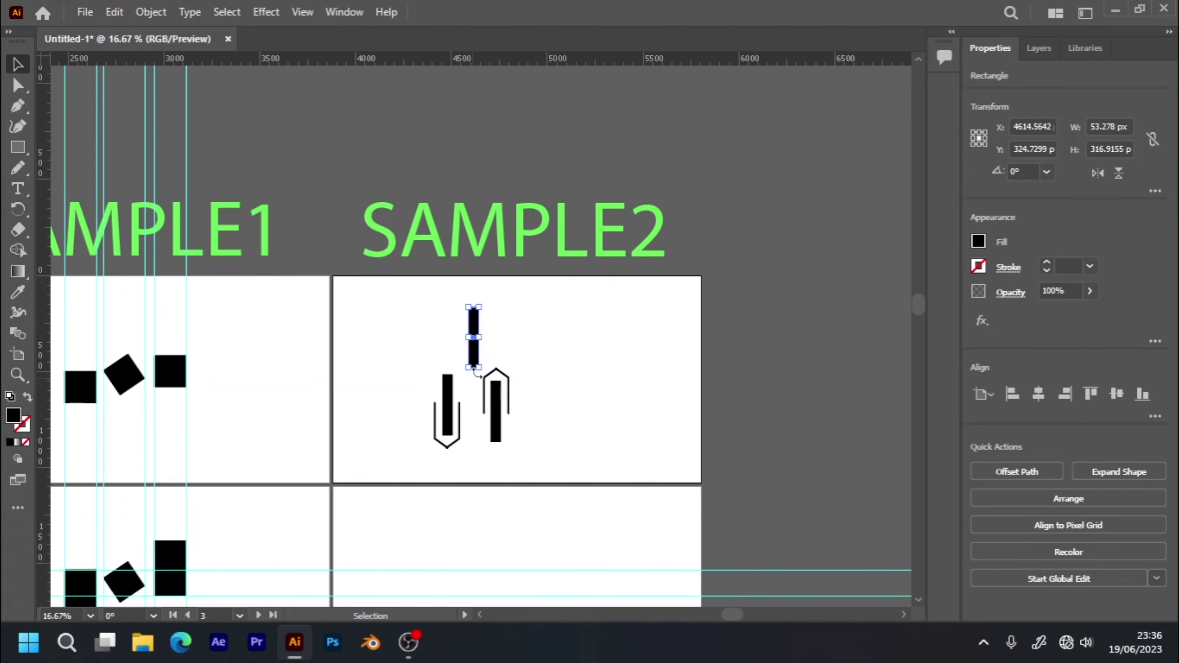
drag(476, 373, 491, 379)
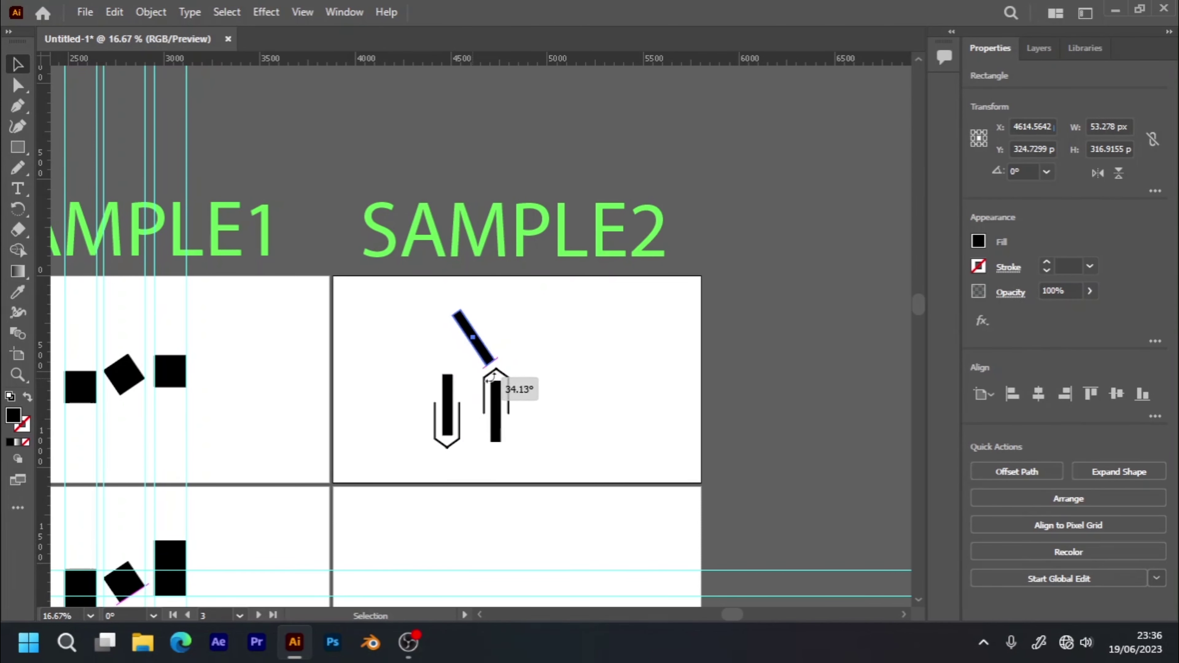
mouse_move(491, 379)
mouse_down()
mouse_move(488, 353)
mouse_move(488, 424)
mouse_up()
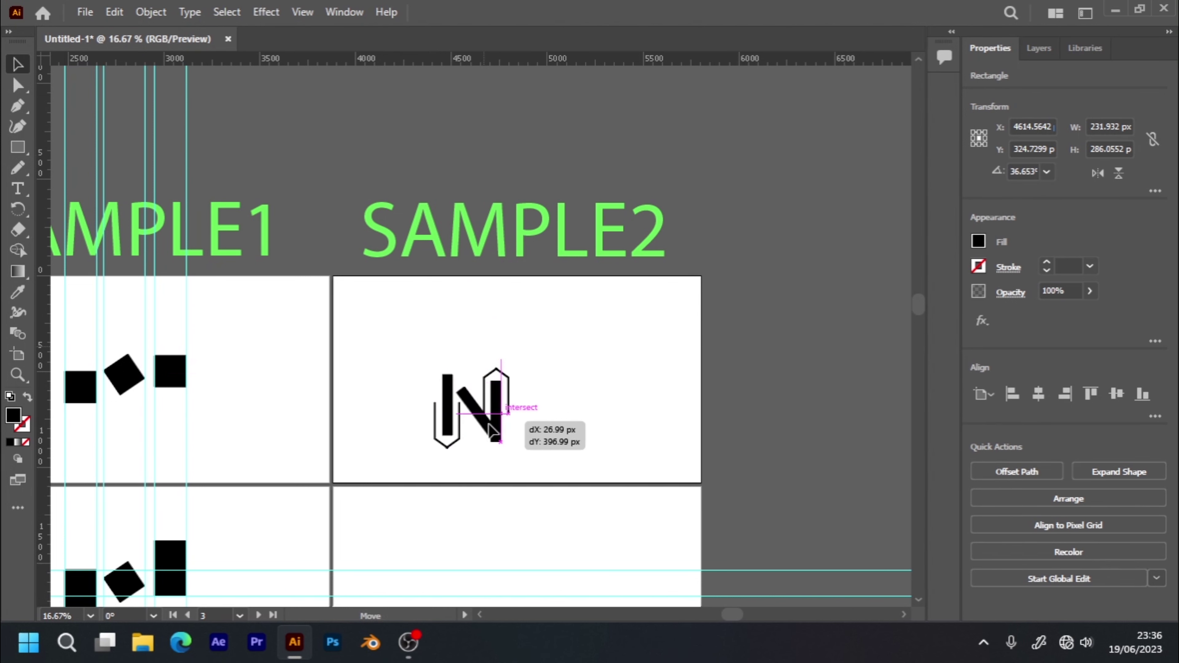
drag(494, 431, 489, 437)
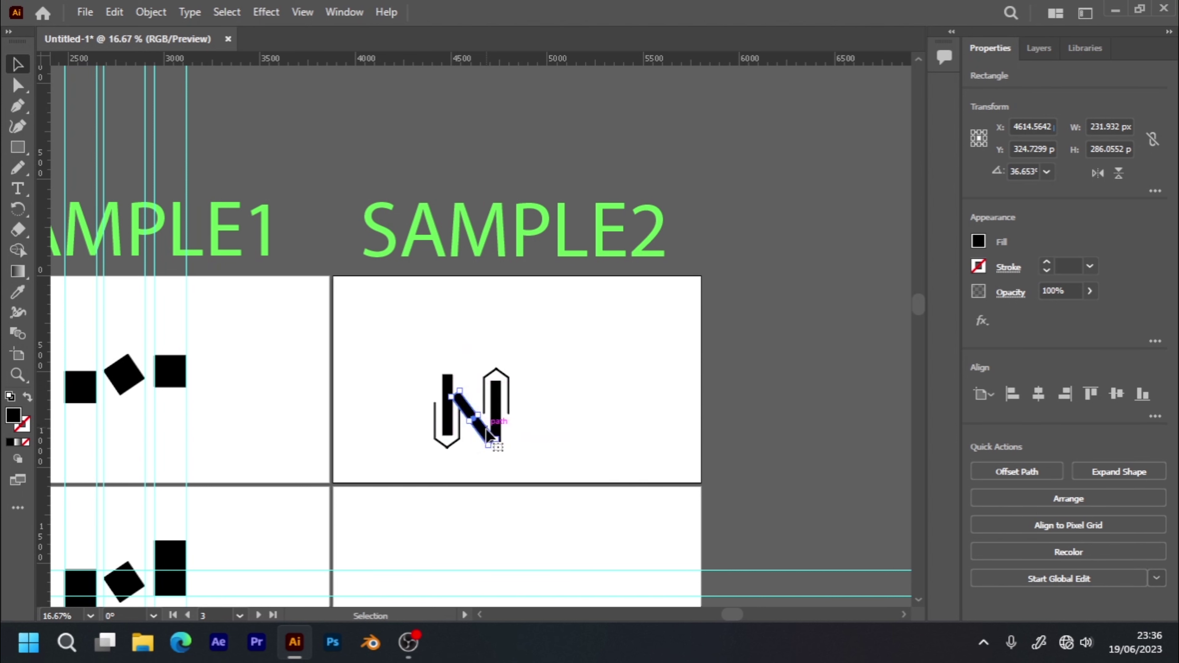
- Nudge the diagonal bar into place, undoing a trial reshape, and zoom in on the N
click(567, 422)
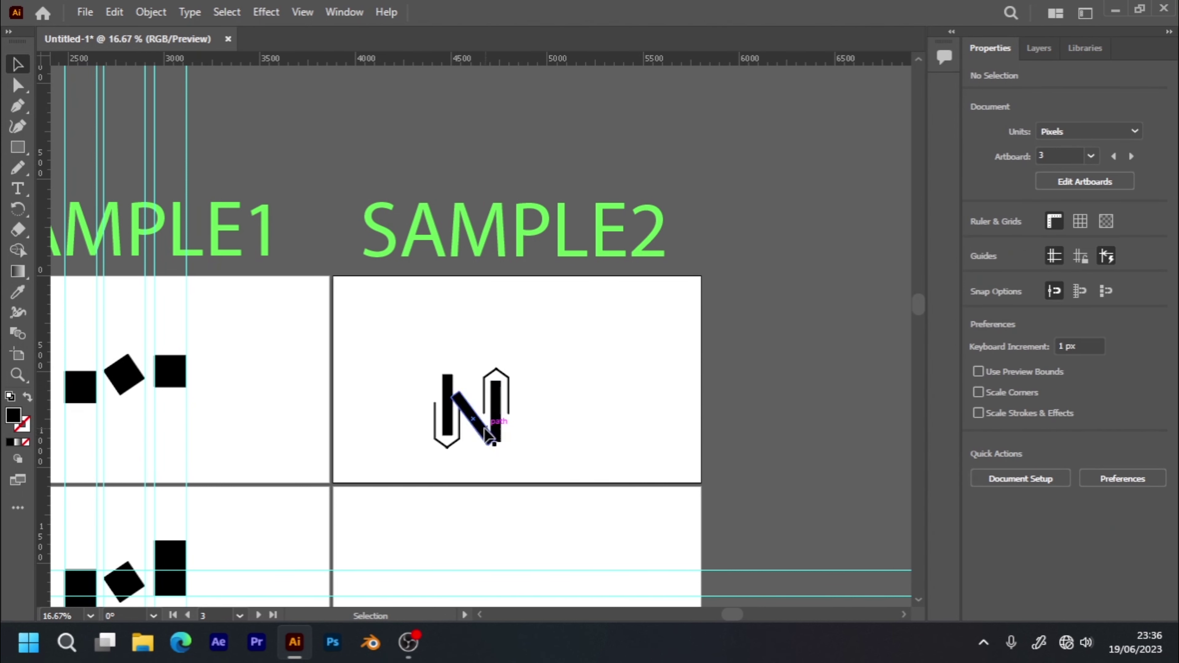
drag(485, 428, 493, 432)
click(527, 429)
click(458, 397)
drag(449, 392, 452, 389)
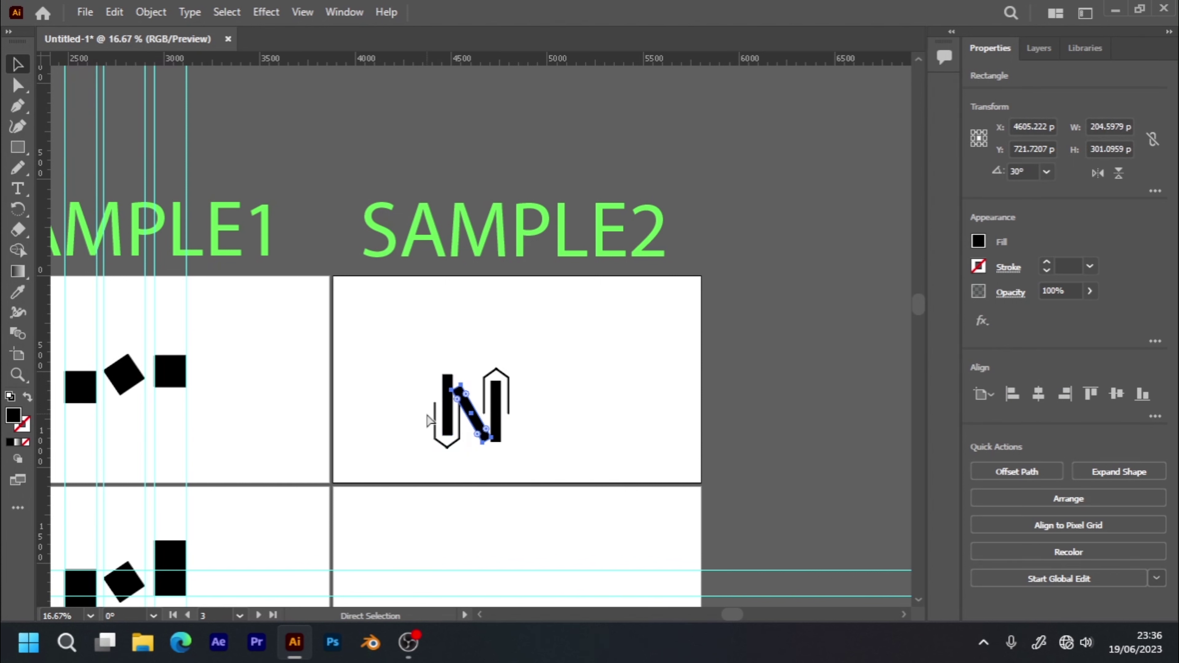
key(ctrl+z)
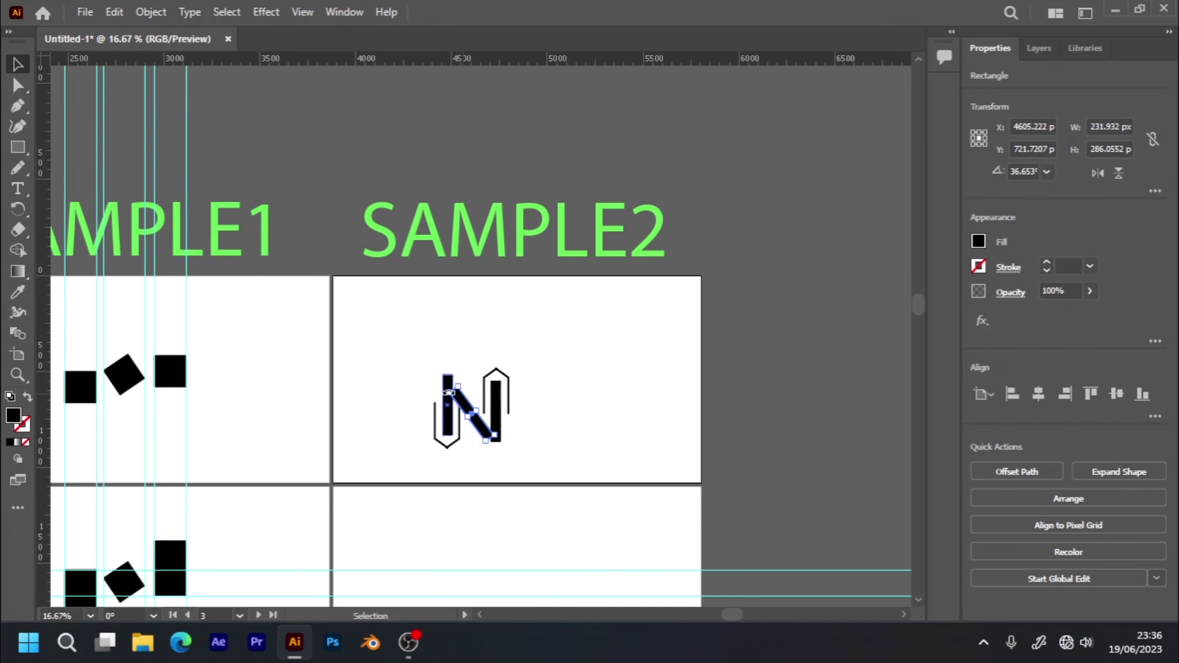
key(ctrl+plus)
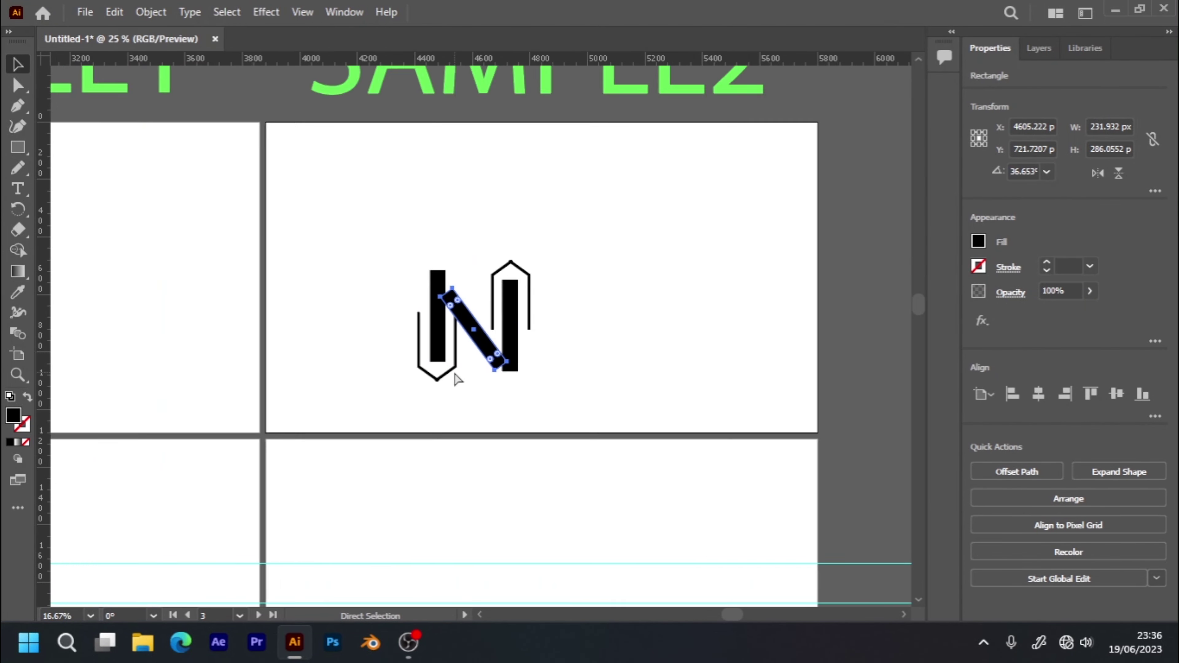
key(ctrl+plus)
key(ctrl+plus)
key(v)
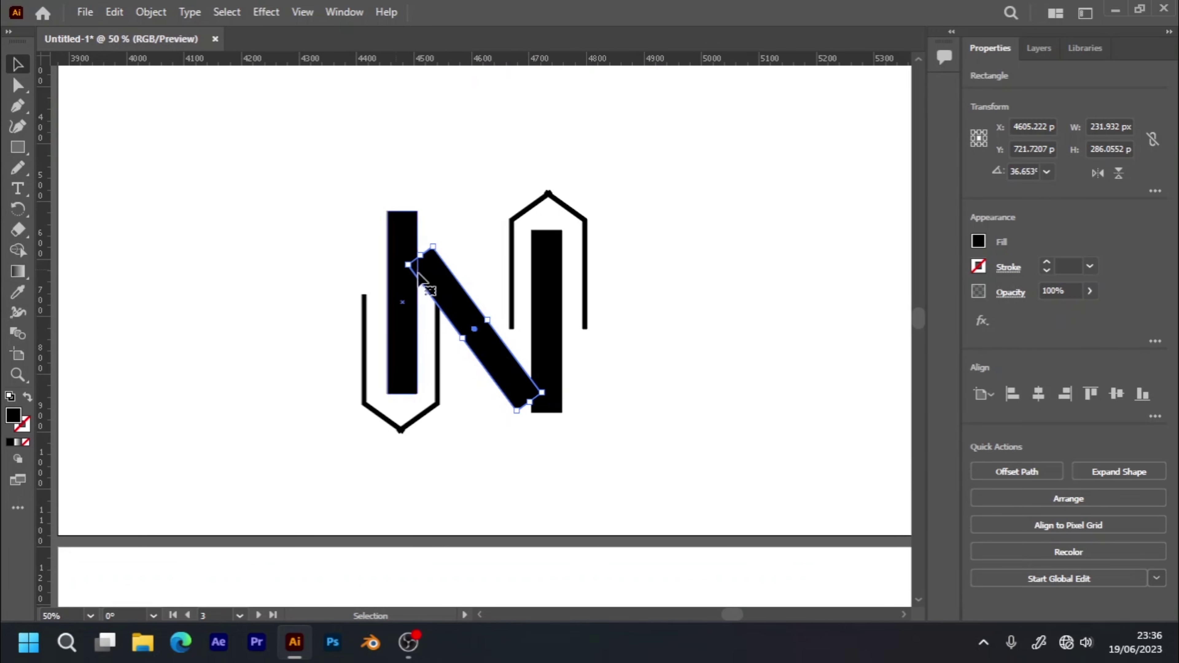
- Stretch the diagonal's top end past the left upright, reposition it, and marquee-select the whole N
mouse_move(406, 267)
mouse_down()
mouse_move(402, 236)
mouse_move(364, 203)
mouse_up()
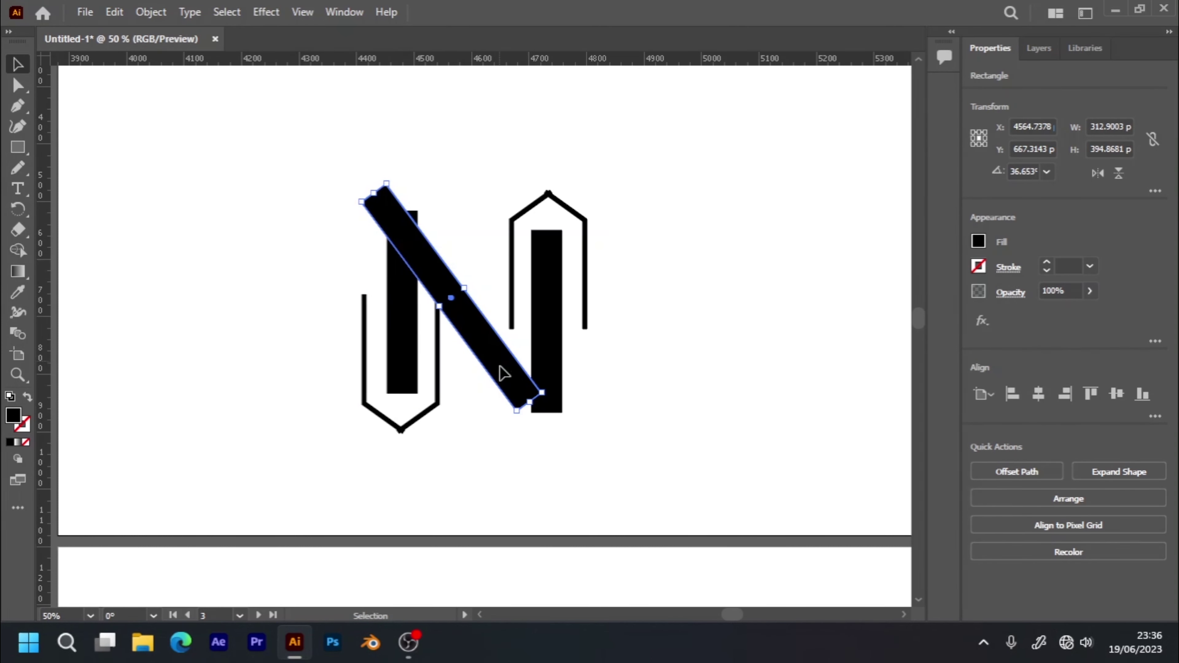
drag(503, 368, 578, 459)
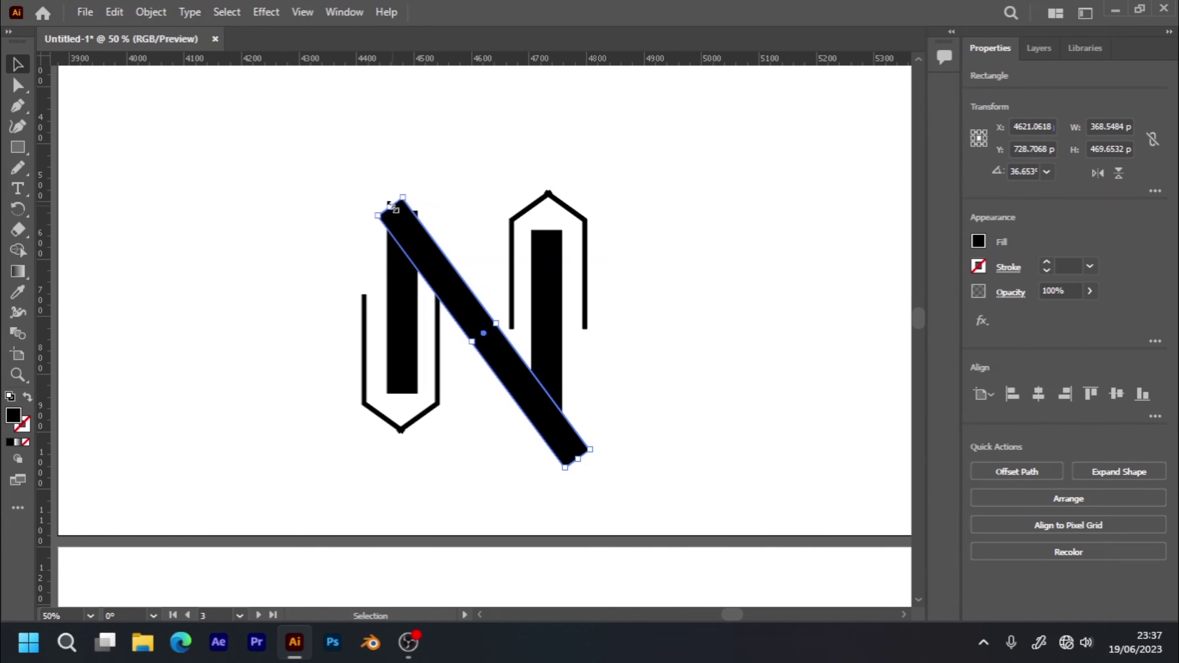
drag(407, 197, 344, 157)
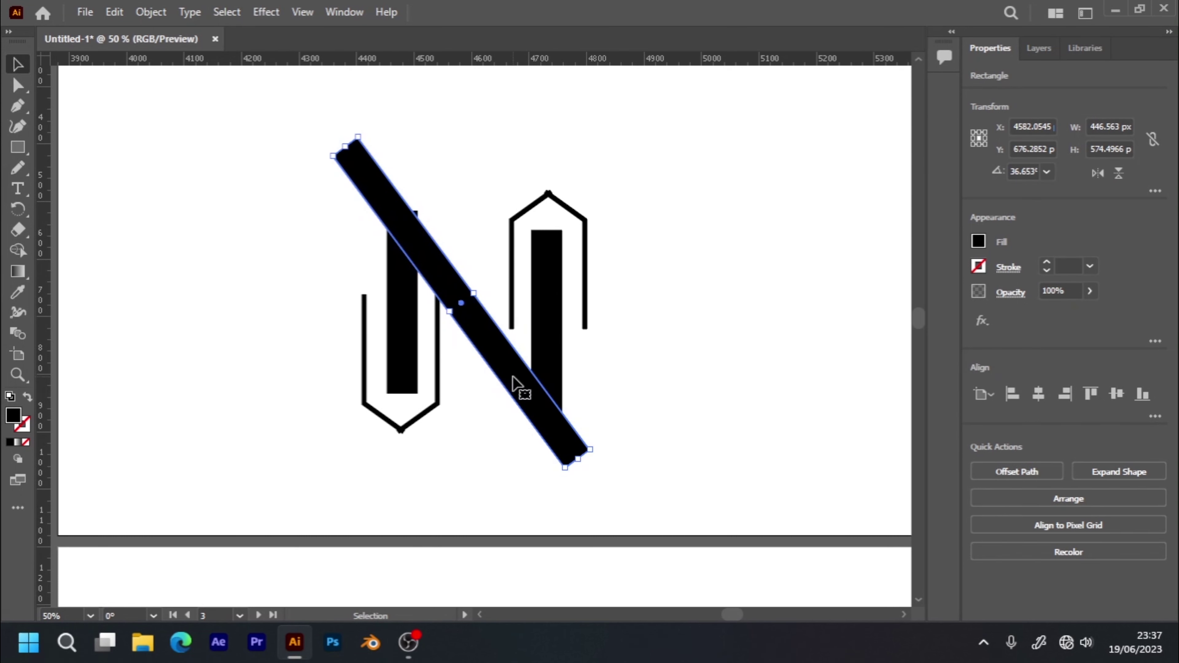
drag(519, 380, 518, 373)
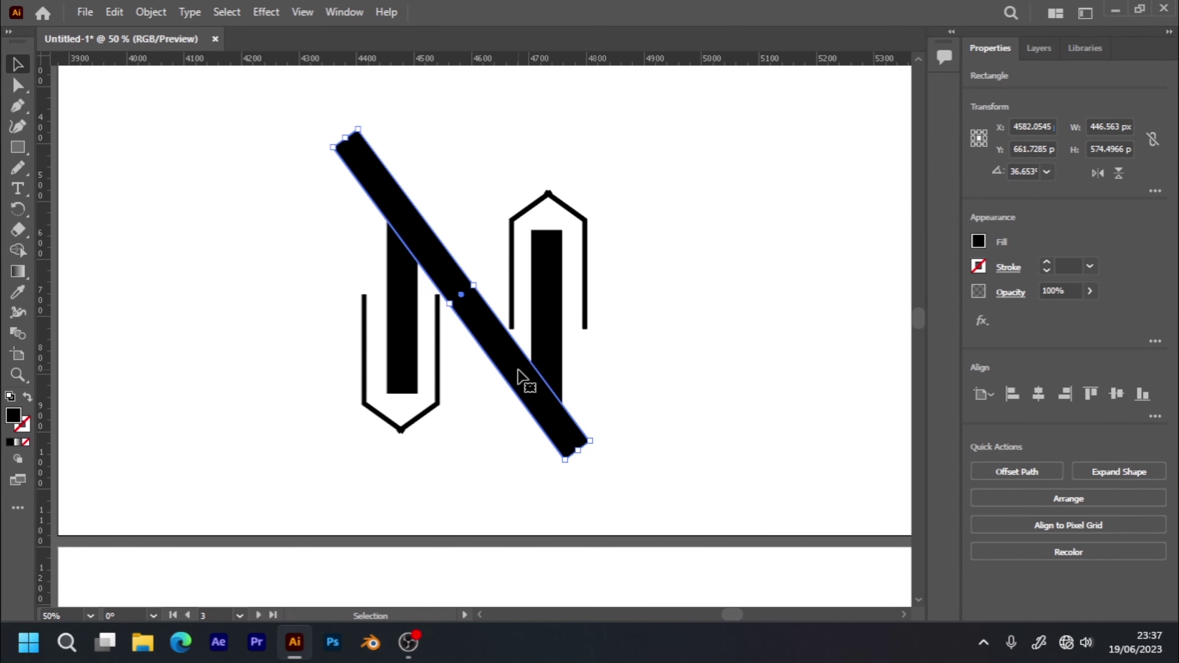
click(618, 343)
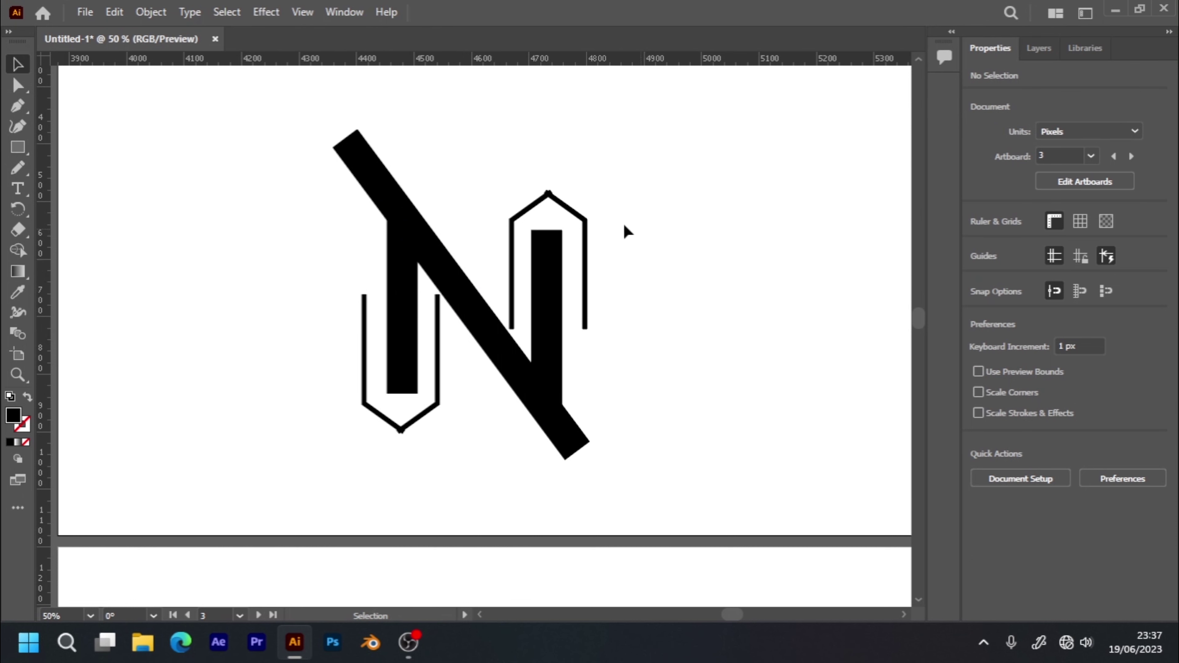
drag(260, 160, 665, 488)
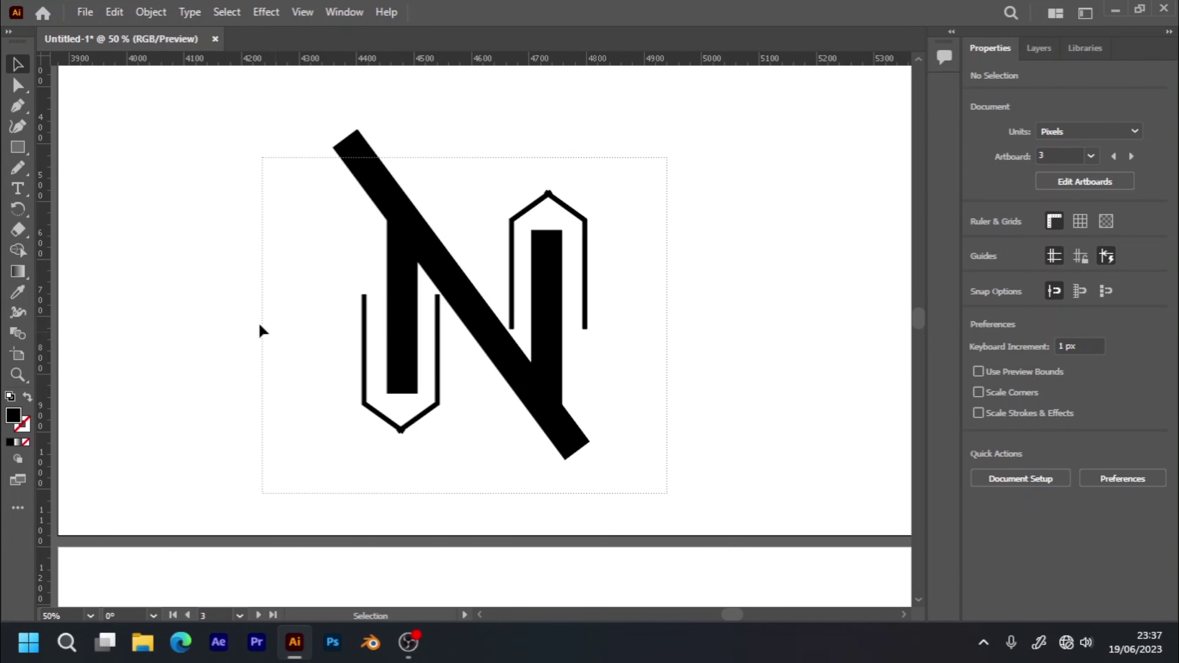
drag(260, 331, 263, 230)
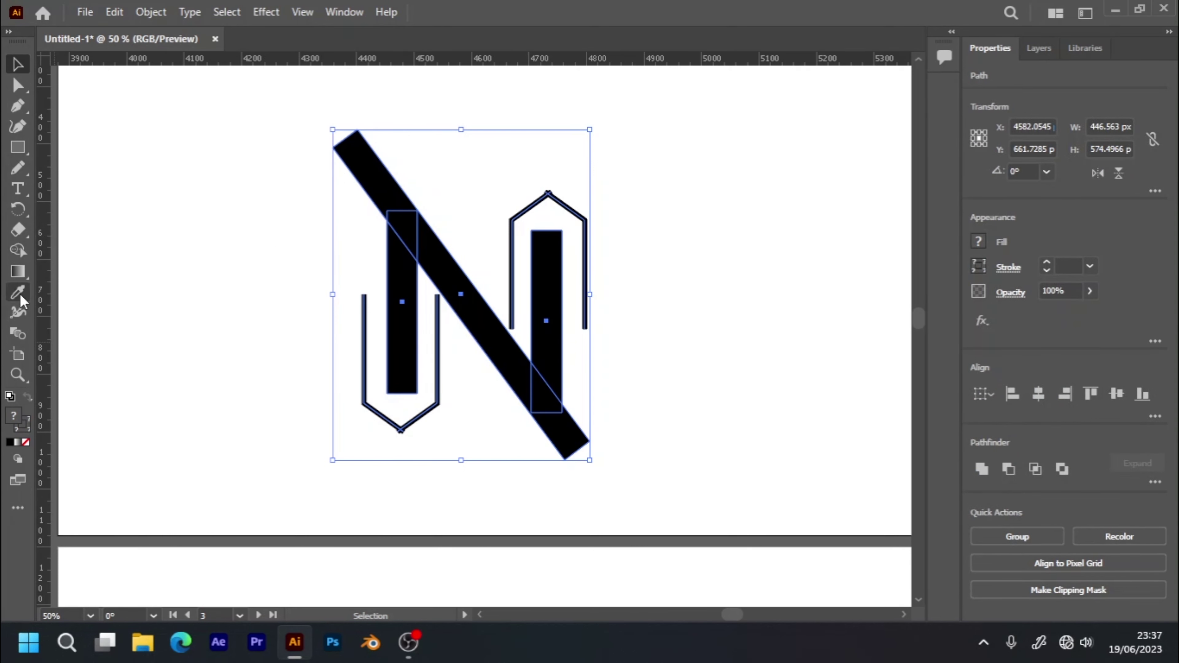
- Select the diagonal bar alone and shift it slightly
click(21, 256)
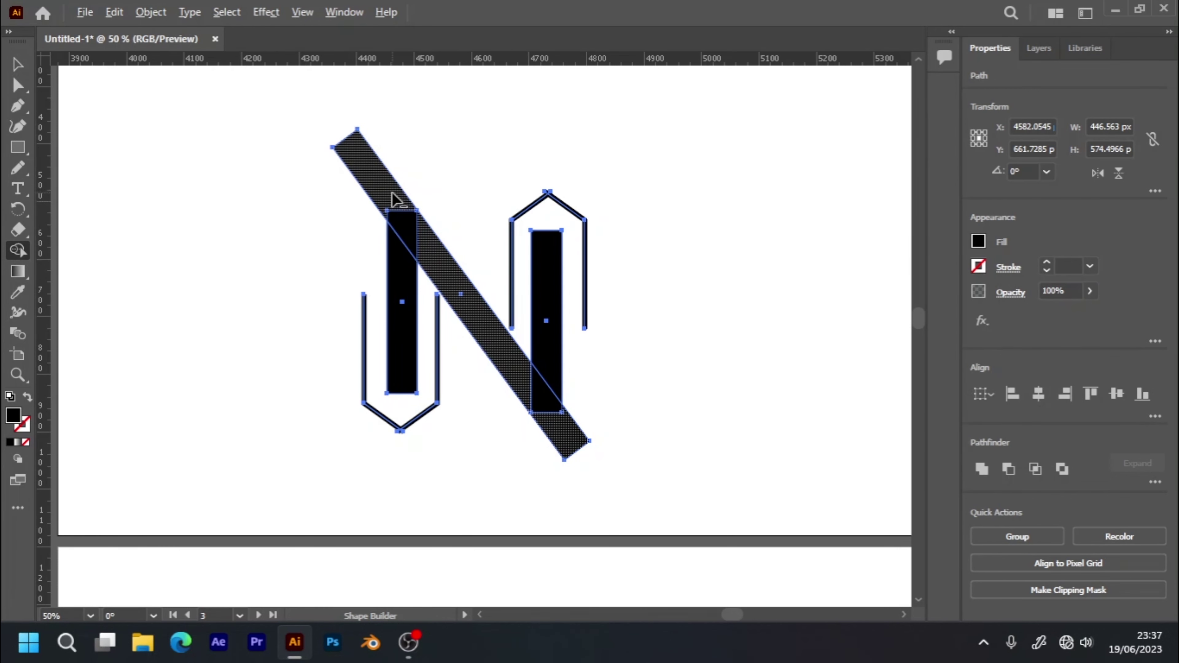
click(19, 66)
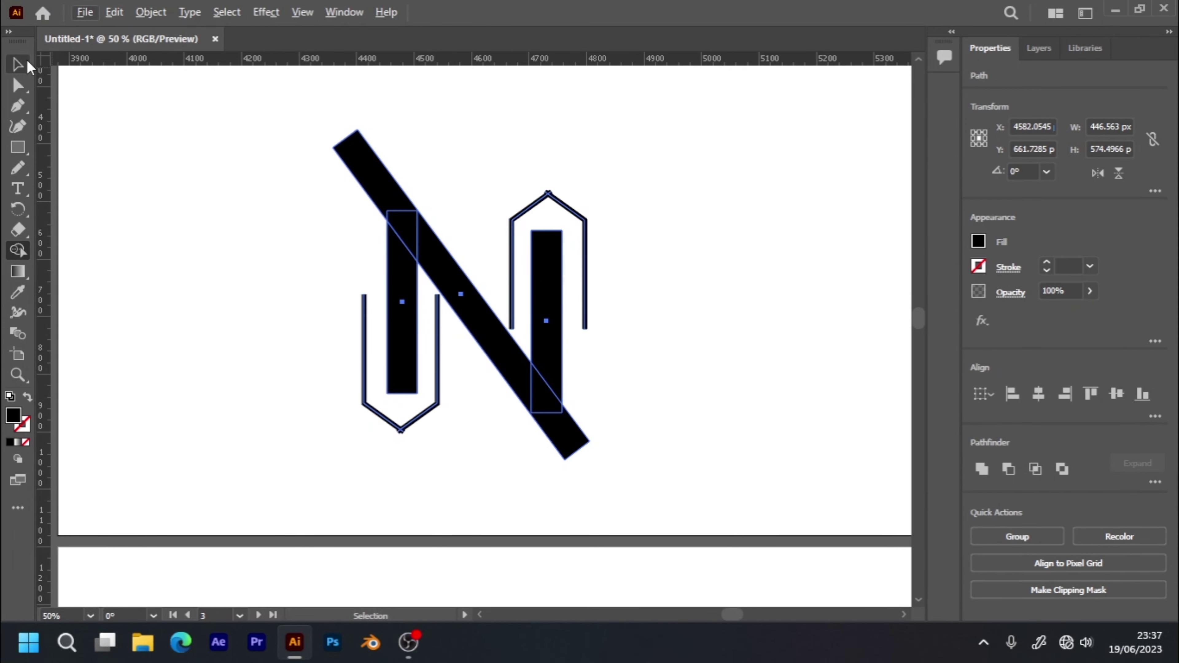
click(178, 199)
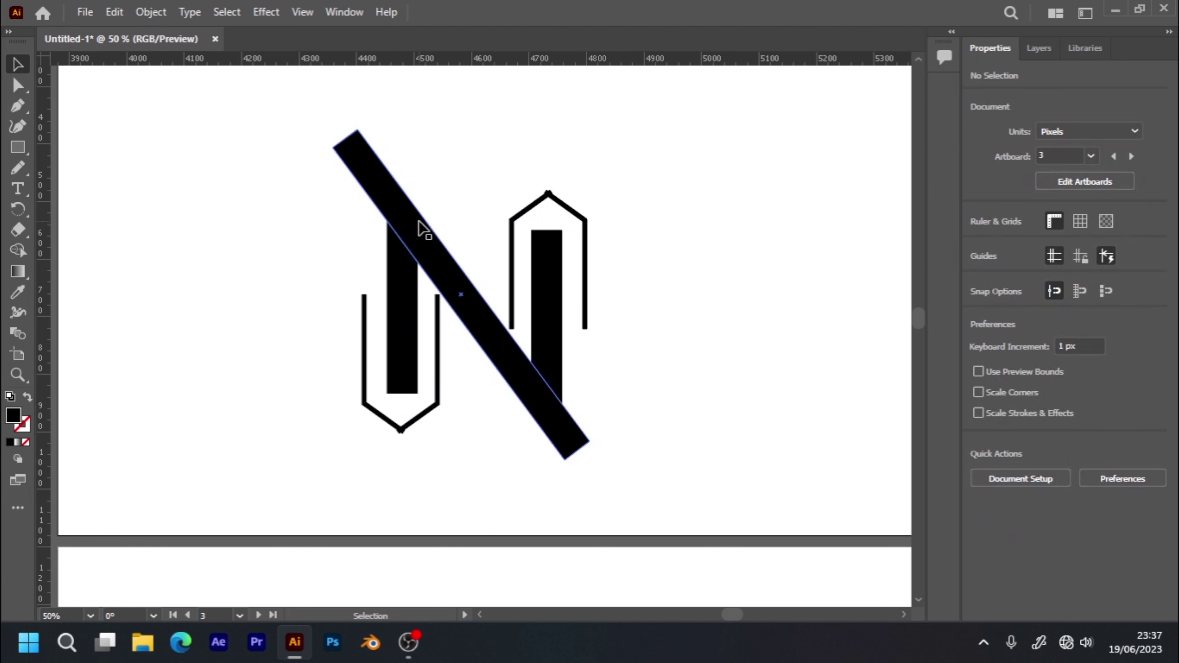
click(423, 238)
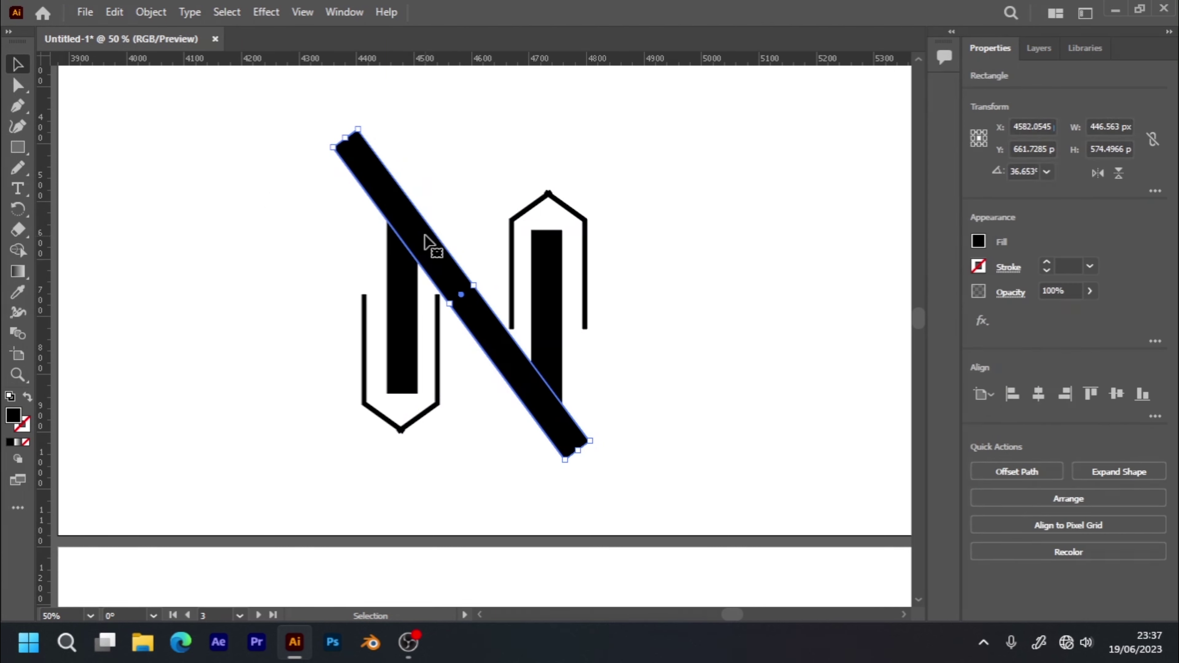
drag(424, 238, 424, 237)
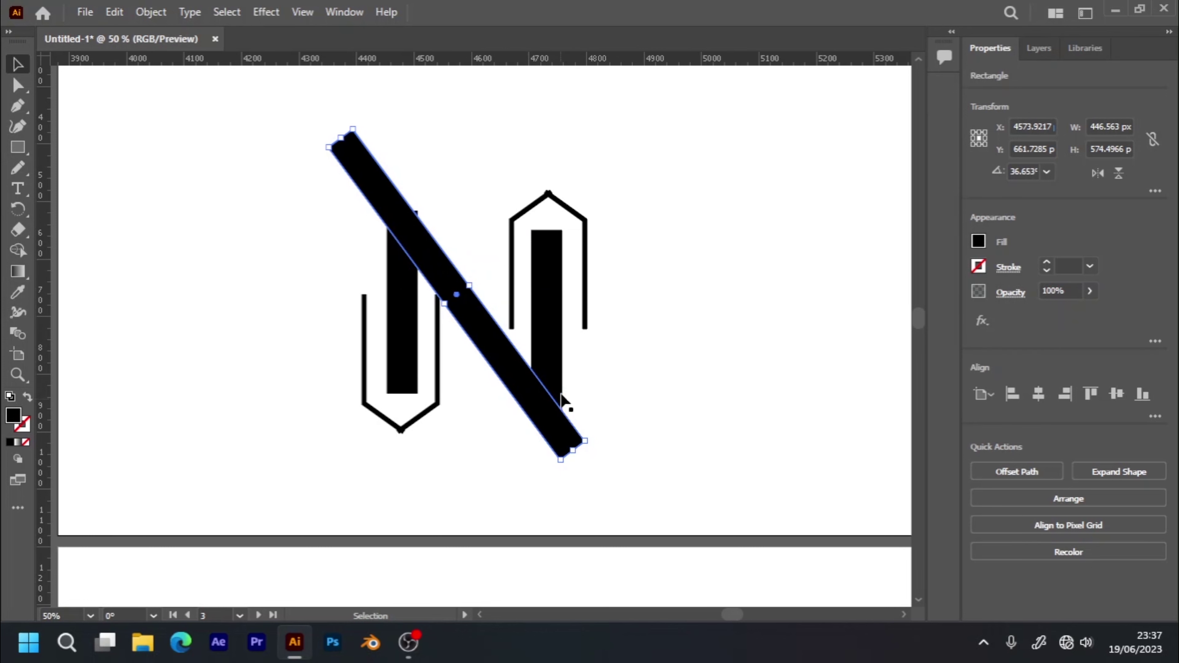
- Extend the right upright down past the diagonal's lower end, then select all parts of the N
click(557, 383)
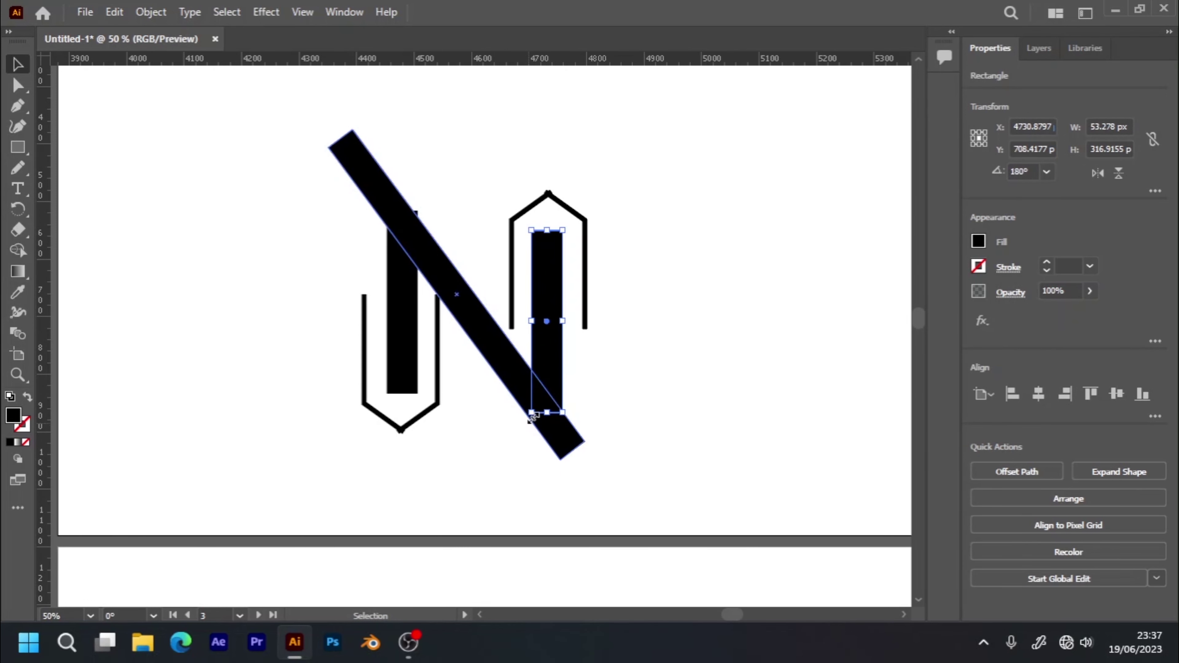
drag(532, 412, 527, 424)
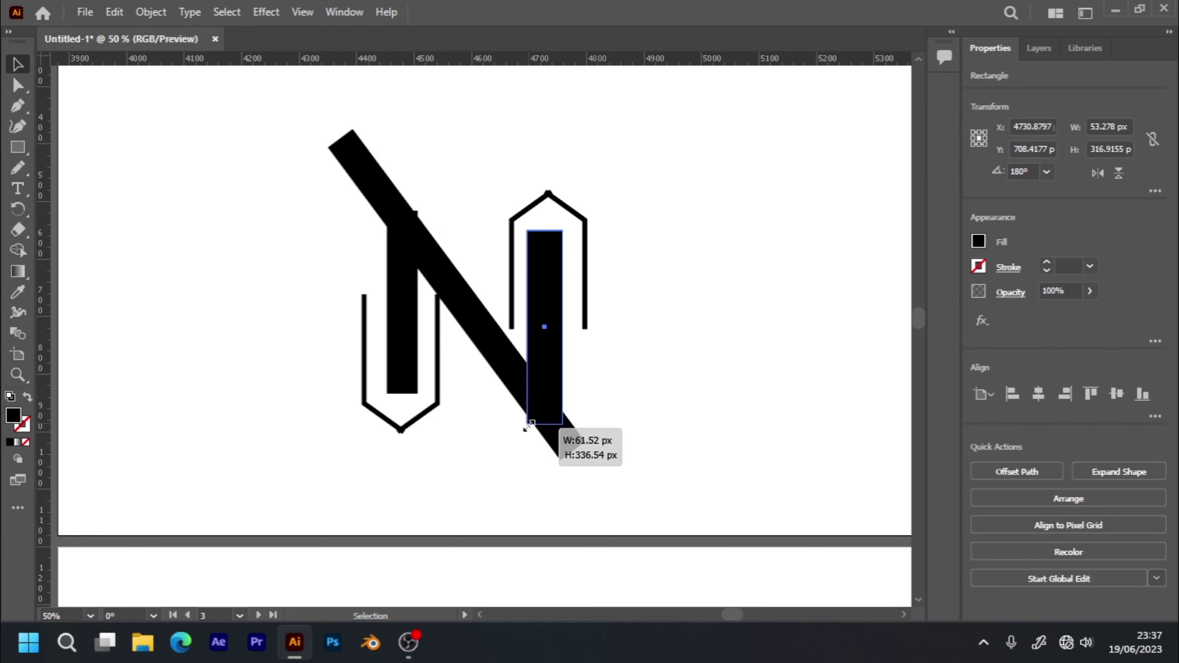
drag(528, 423, 528, 423)
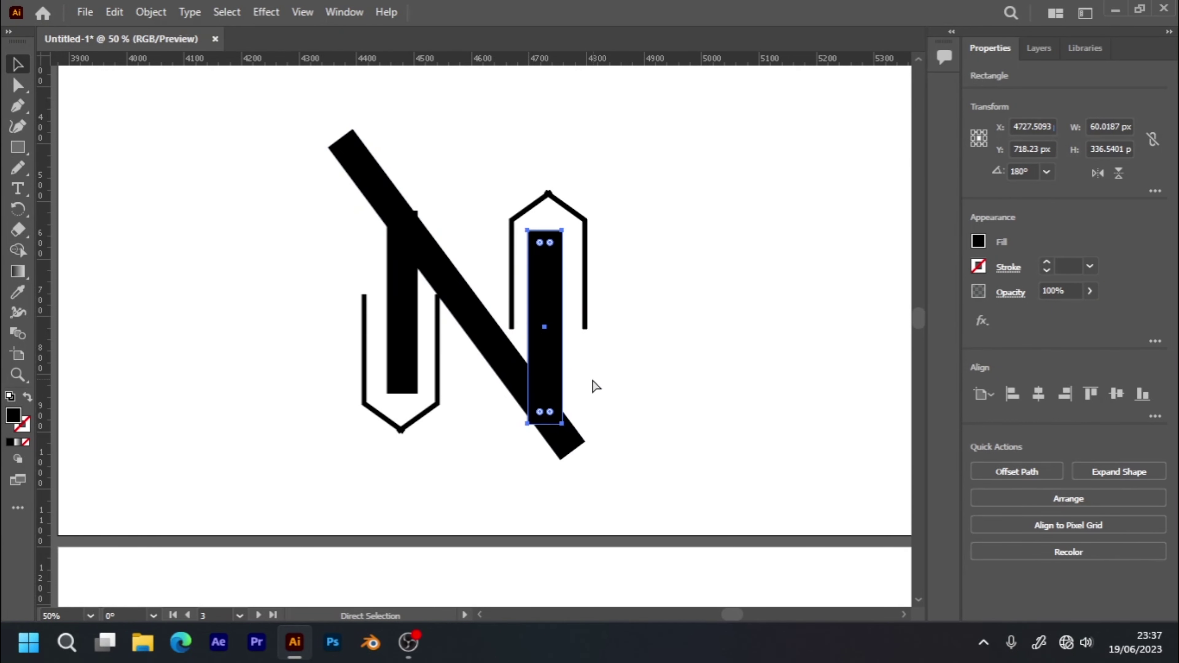
key(ctrl+z)
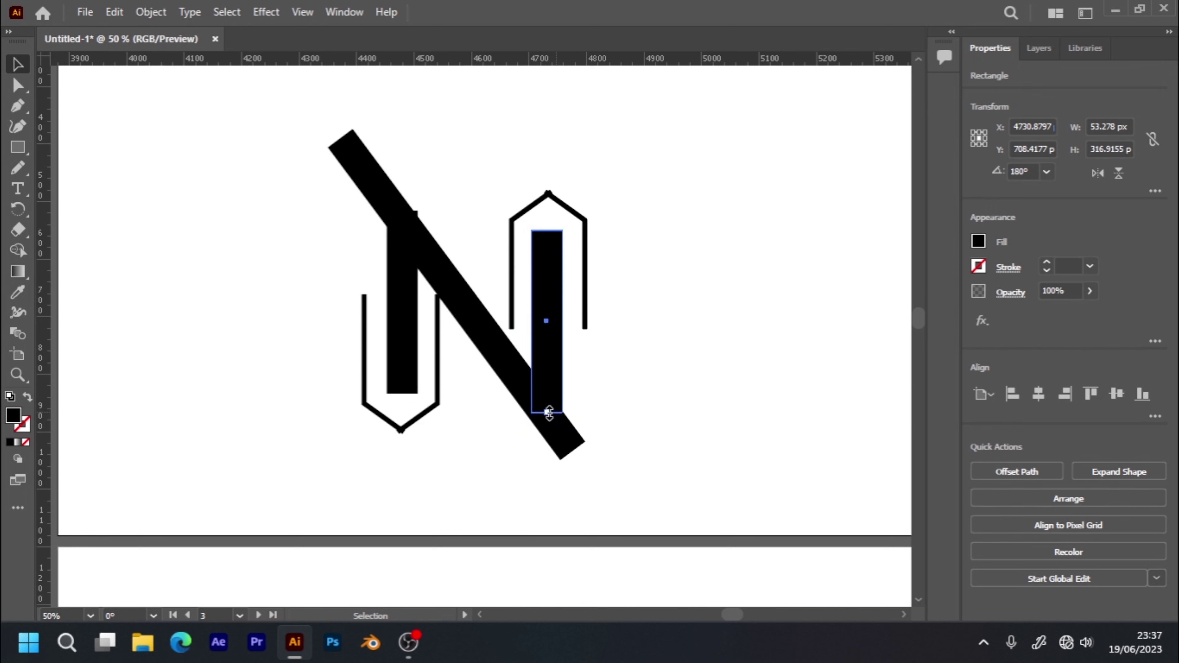
drag(550, 413, 546, 439)
click(611, 395)
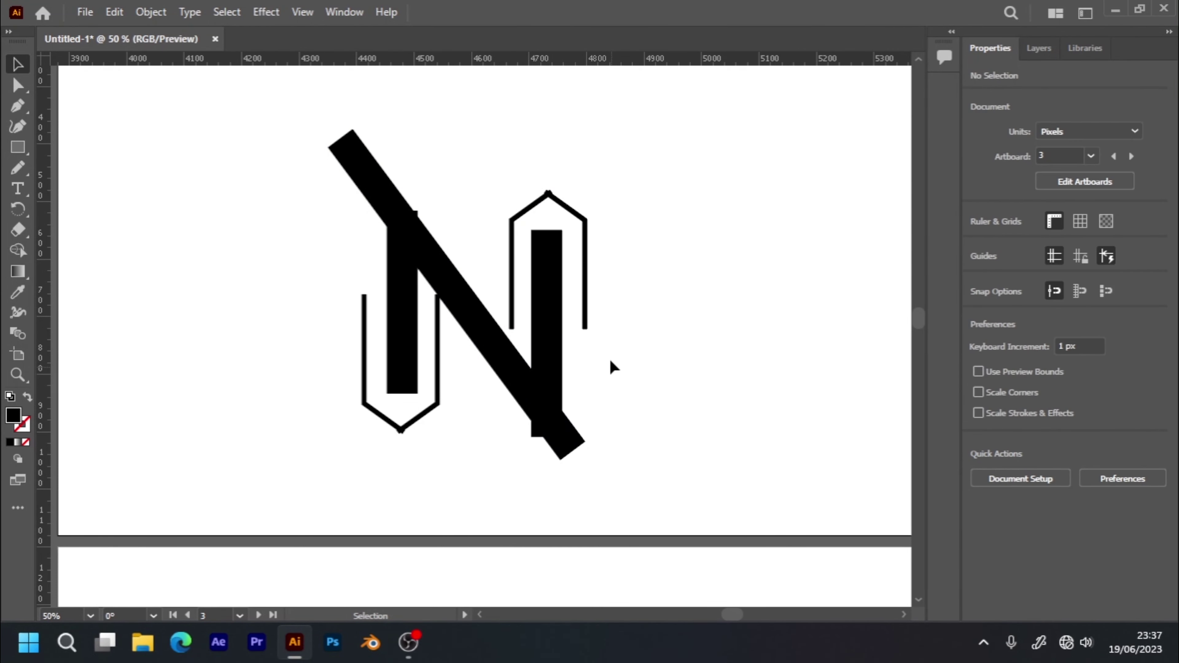
drag(229, 125, 636, 450)
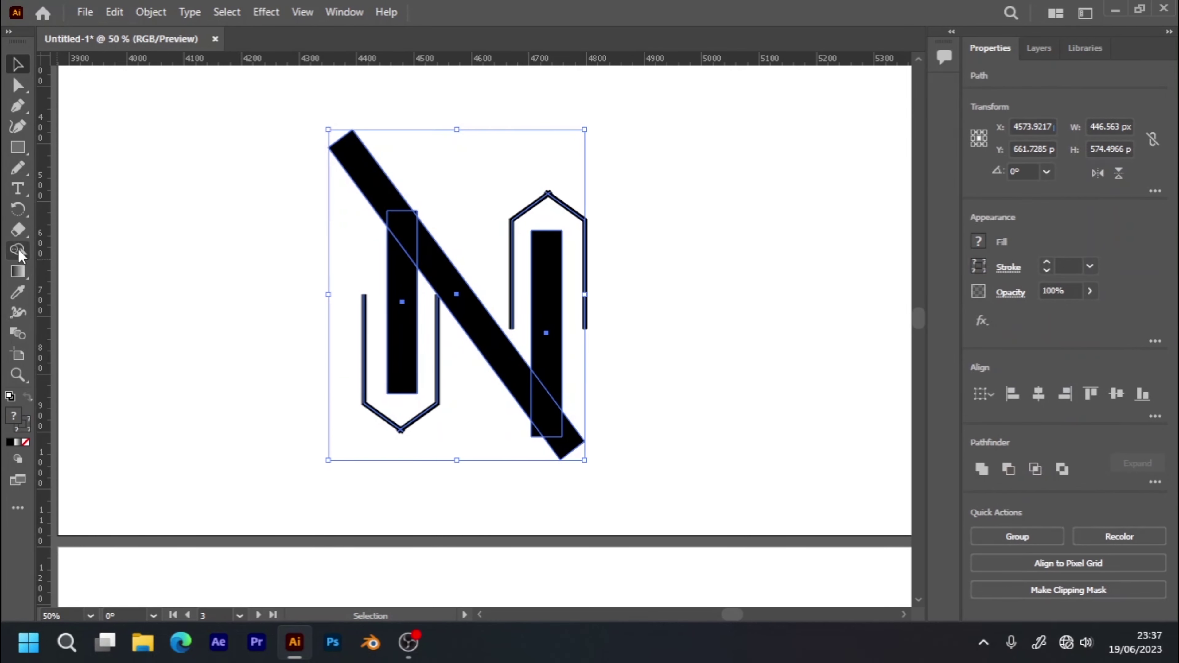
- With Shape Builder, delete the diagonal's top and bottom tips and merge stems with the diagonal
click(18, 251)
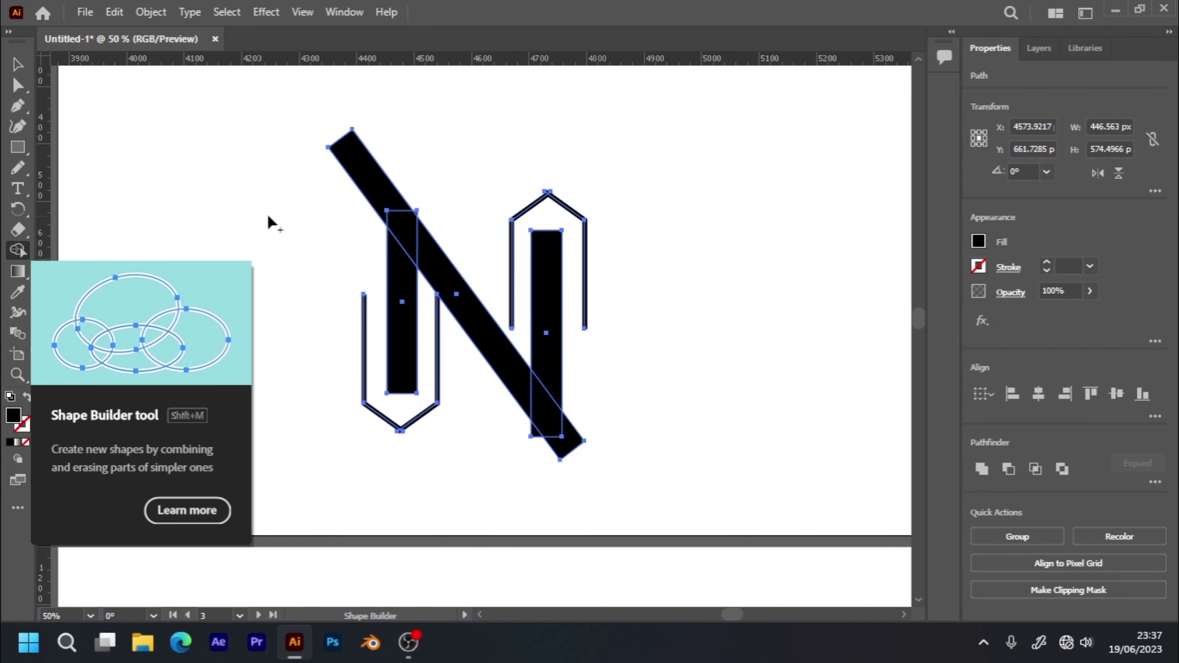
alt+click(389, 192)
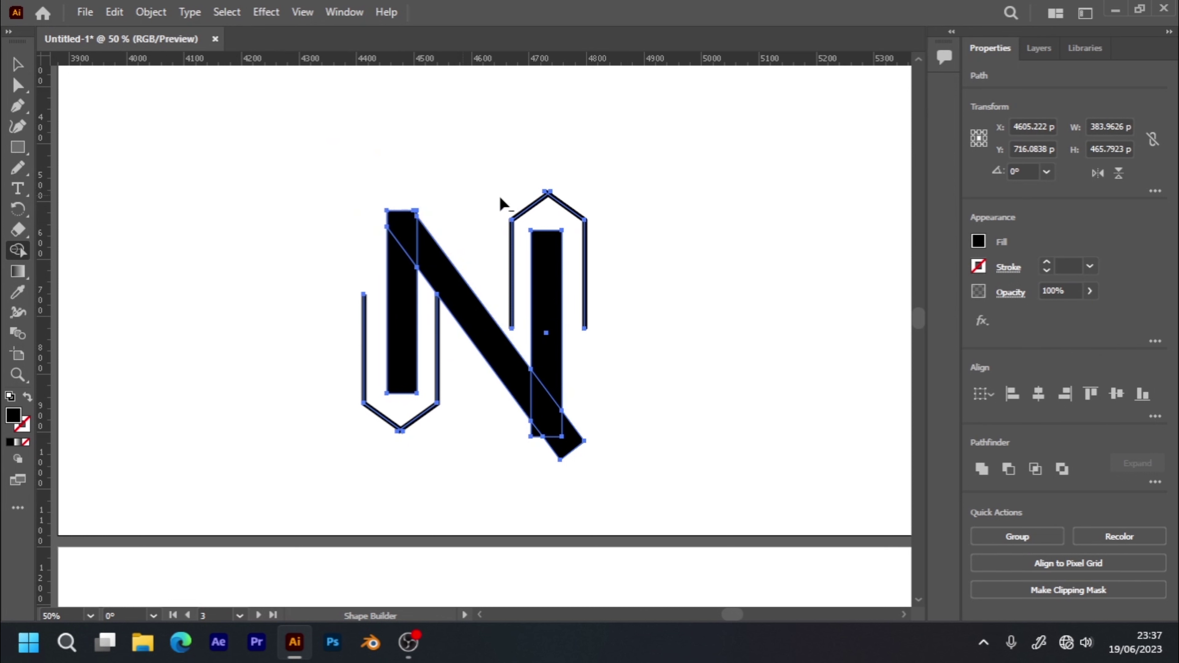
alt+click(571, 441)
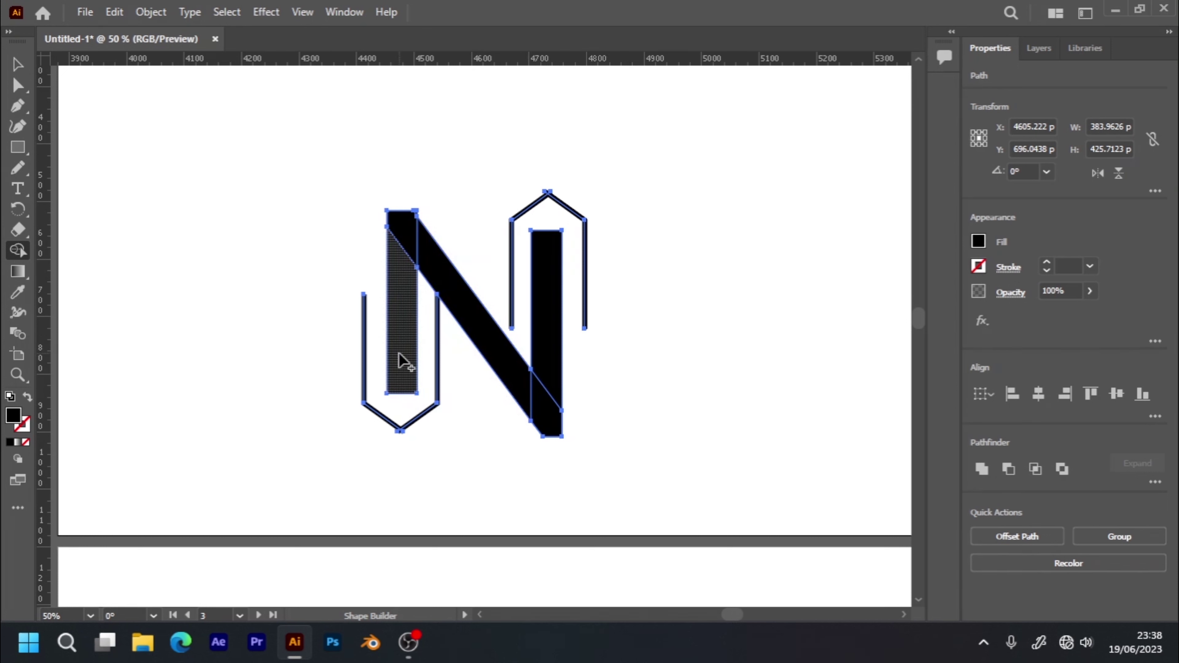
mouse_move(400, 361)
mouse_down()
mouse_move(415, 250)
mouse_move(527, 390)
mouse_up()
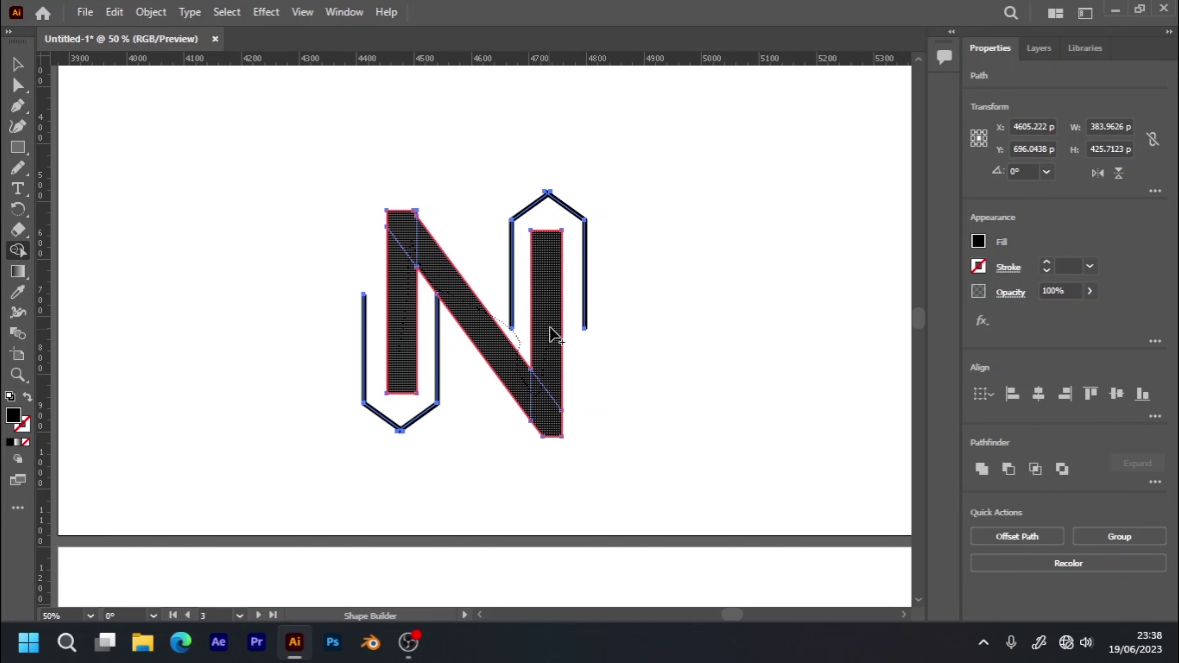
drag(527, 390, 564, 274)
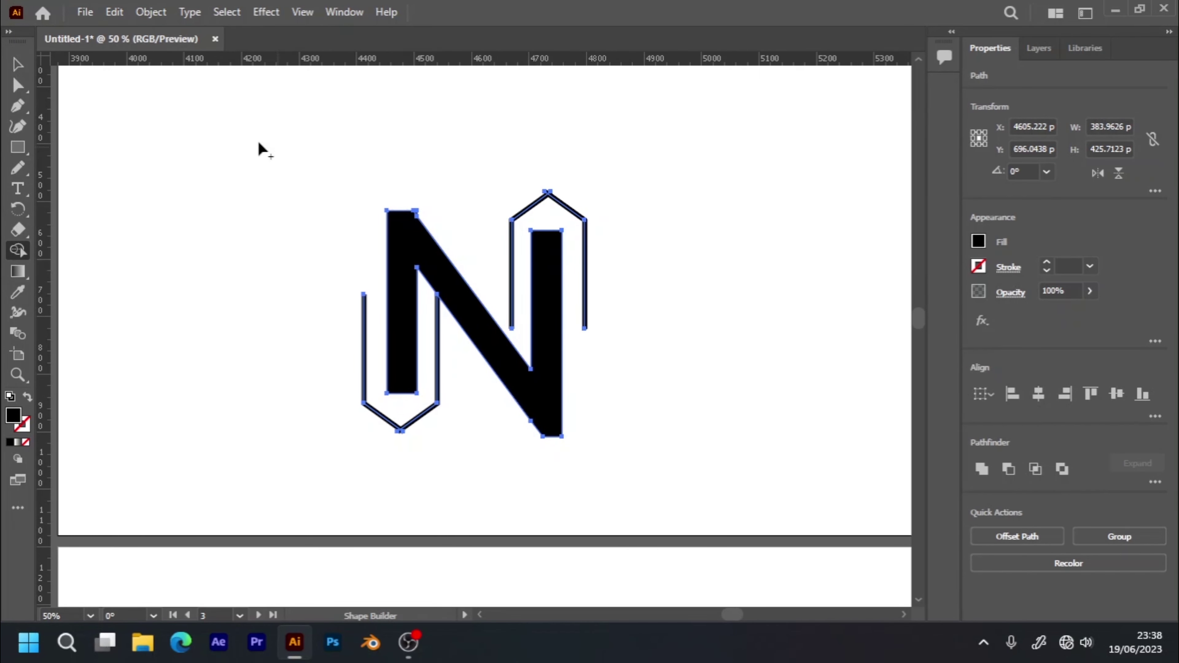
- Select the N together with its pointed outlines for another Shape Builder pass
click(17, 64)
click(212, 202)
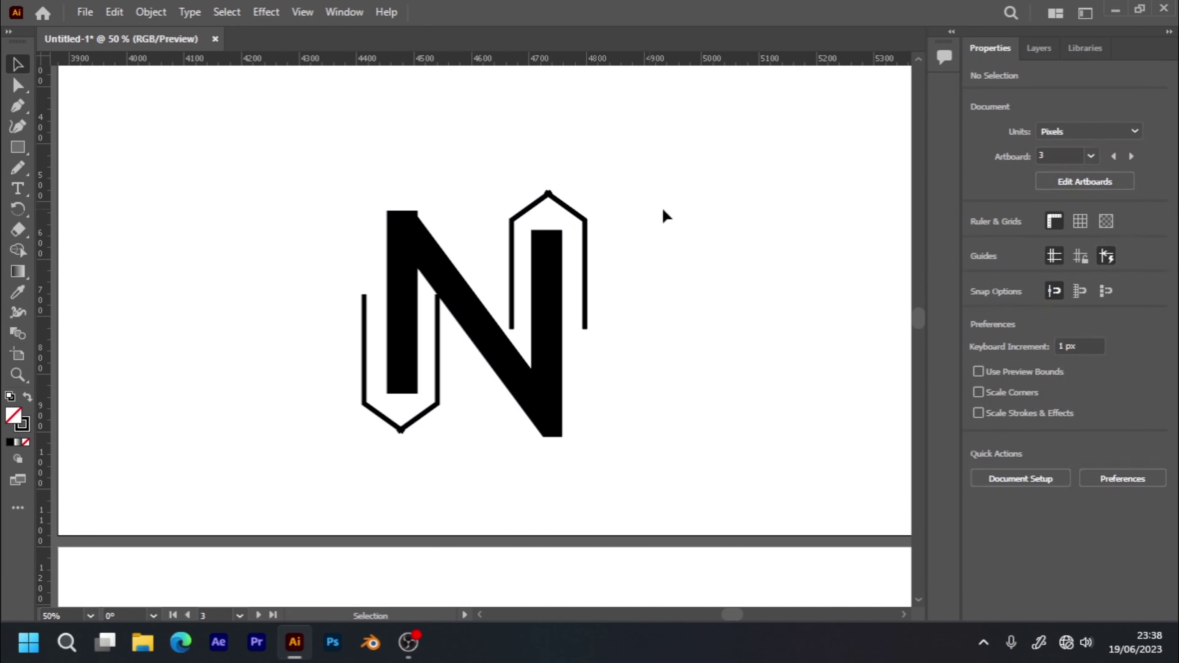
click(424, 248)
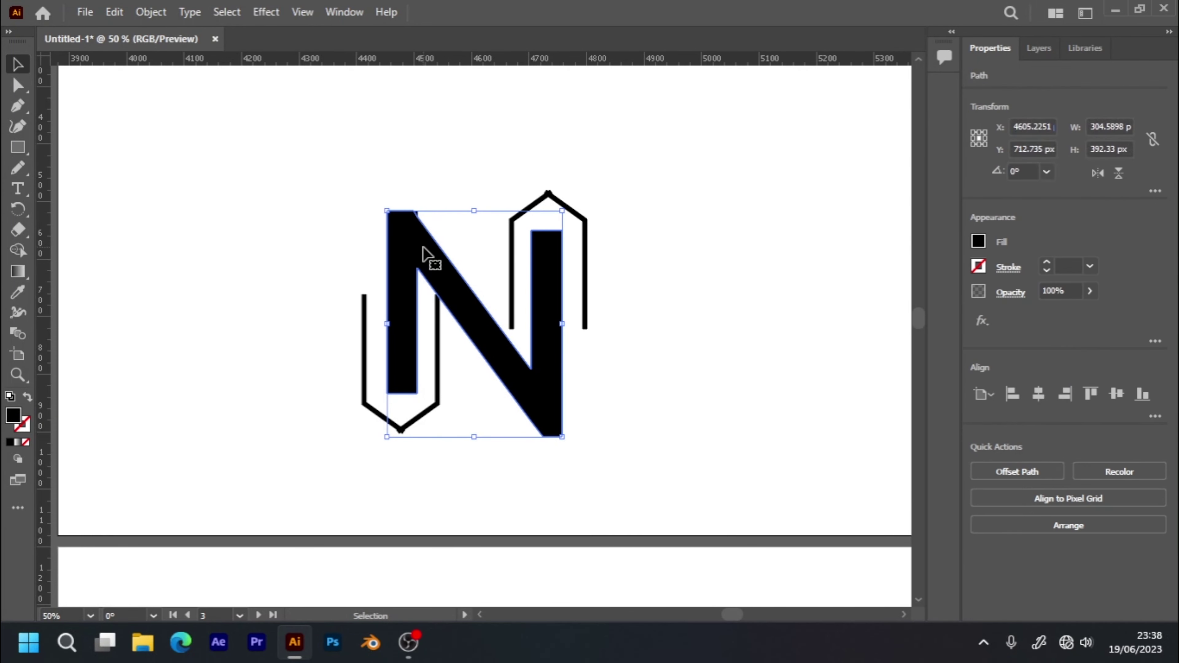
key(ctrl+a)
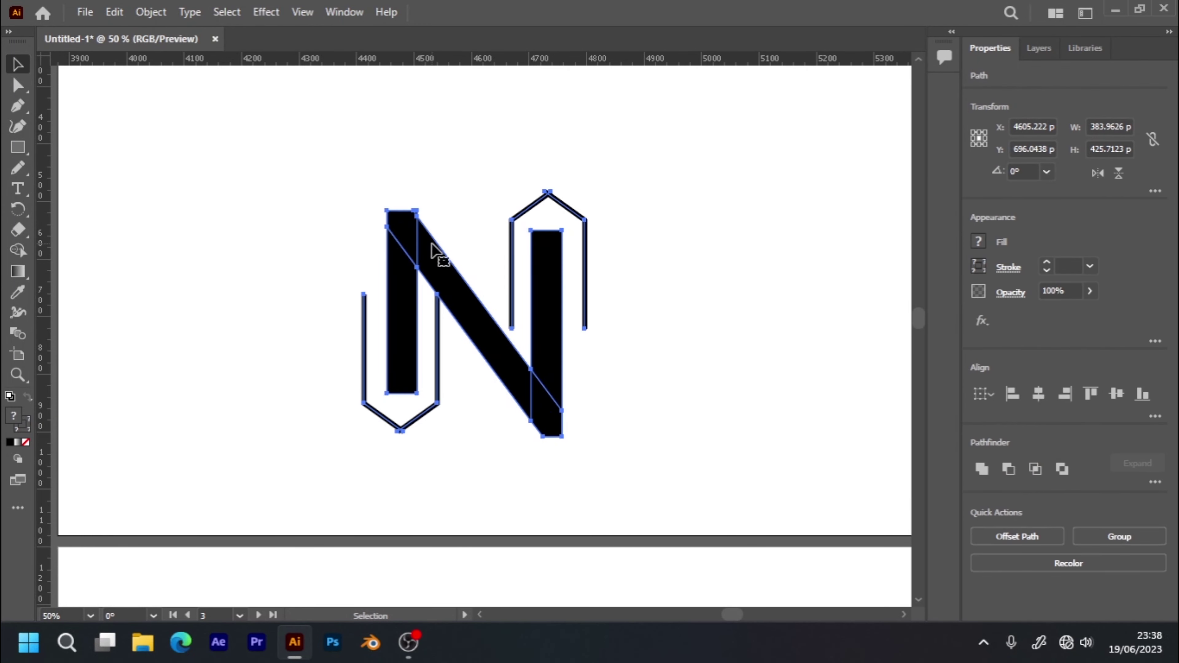
click(457, 150)
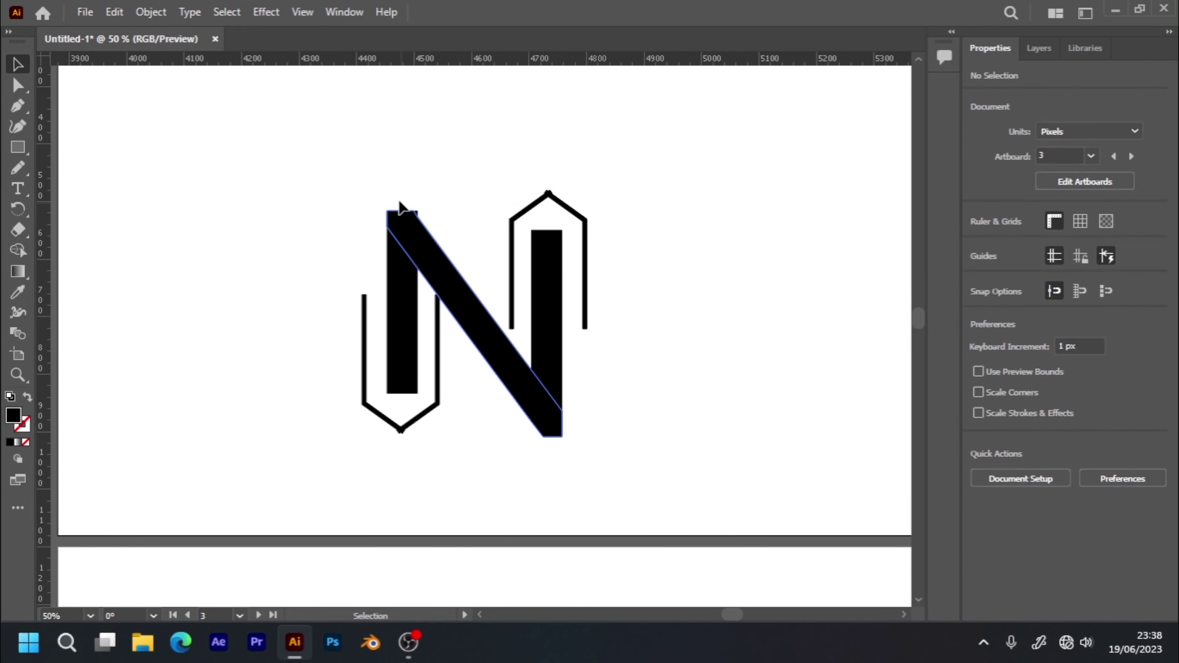
drag(347, 161, 655, 463)
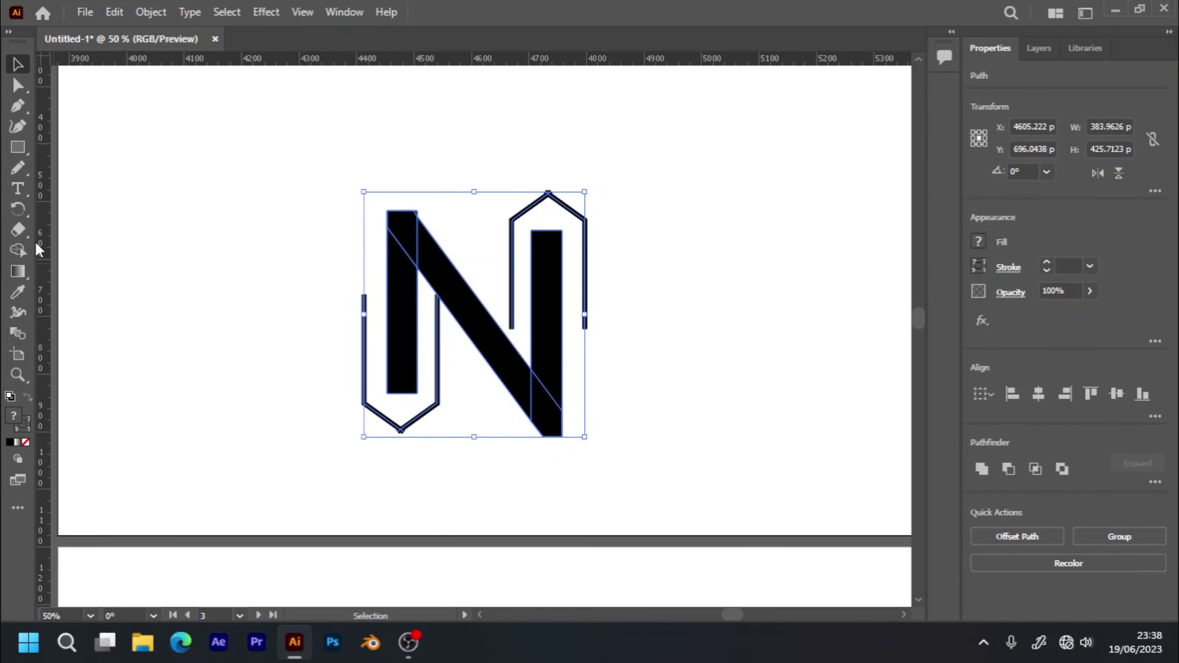
click(19, 250)
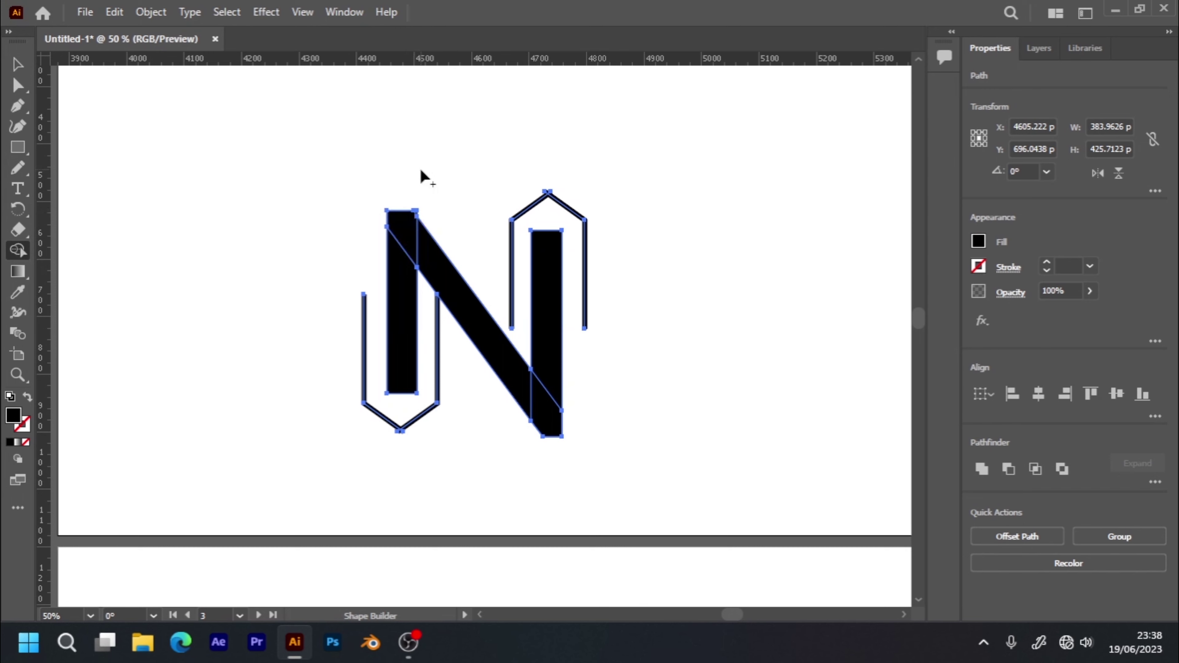
- Drag Shape Builder across the left stem, diagonal and right stem to fuse them into one shape
key(ctrl+plus)
key(ctrl+plus)
key(ctrl+plus)
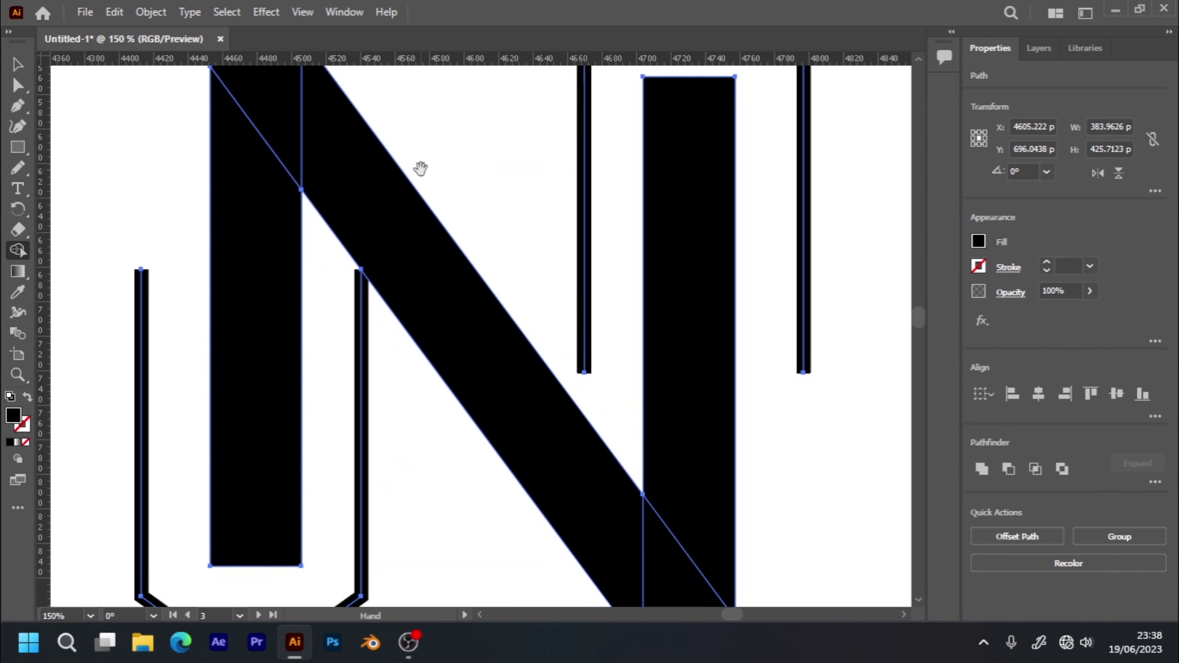
drag(253, 227, 334, 437)
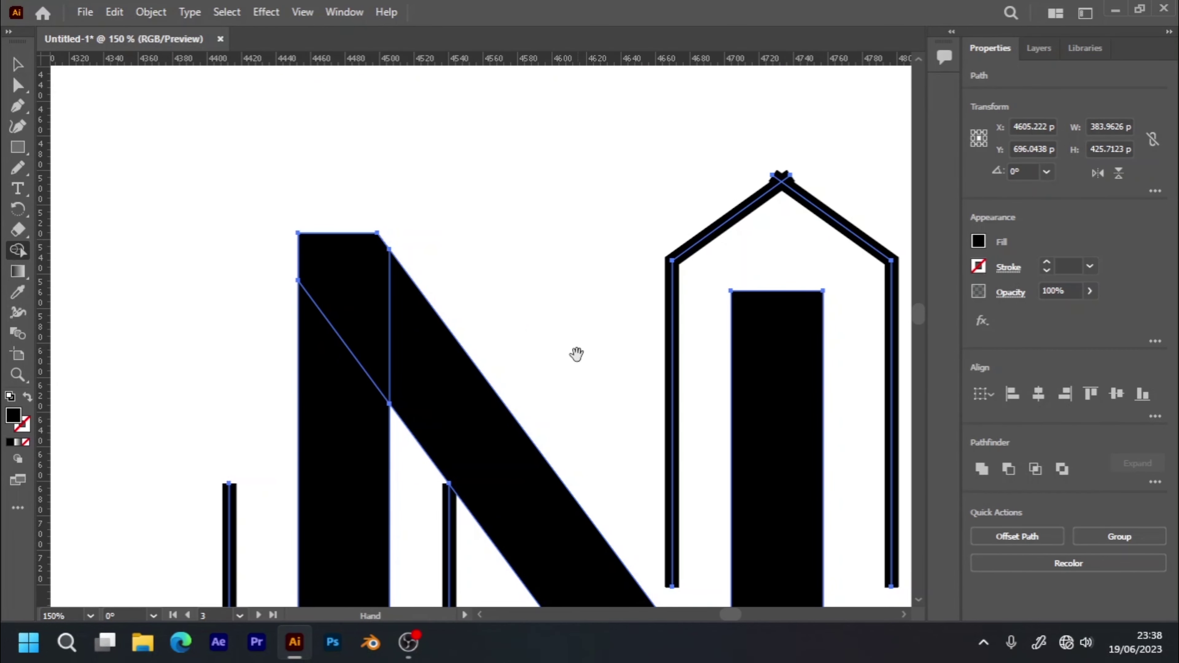
mouse_move(574, 350)
mouse_down()
mouse_move(335, 250)
mouse_move(397, 361)
mouse_up()
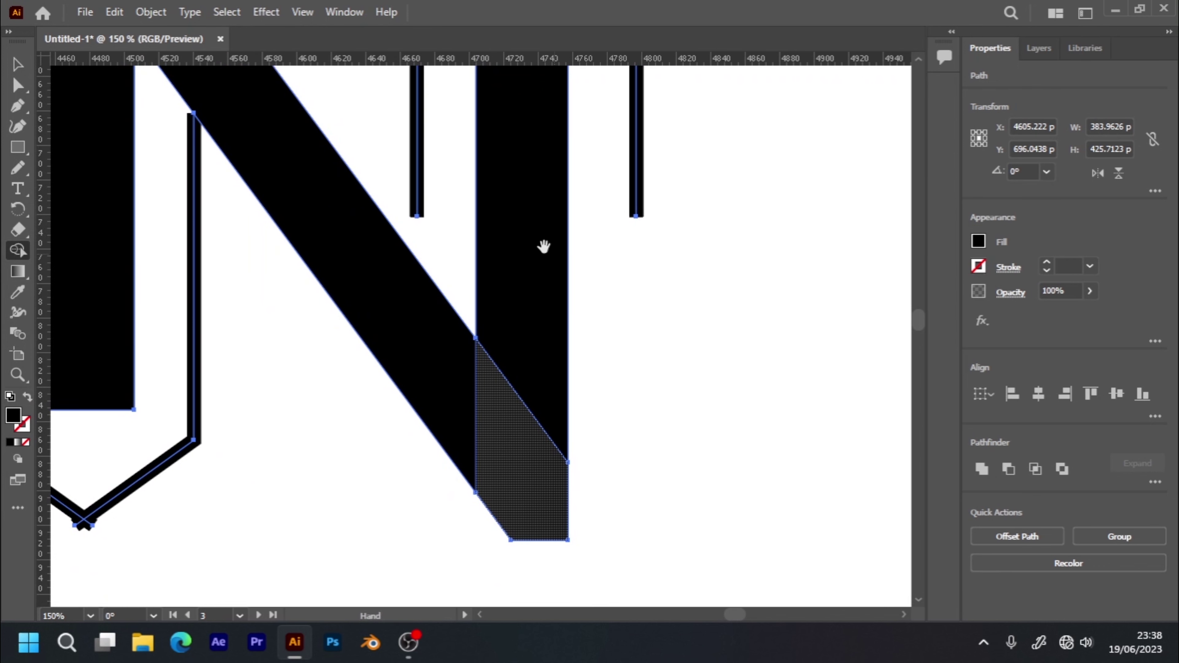
mouse_move(542, 245)
mouse_down()
mouse_move(735, 506)
mouse_move(700, 424)
mouse_up()
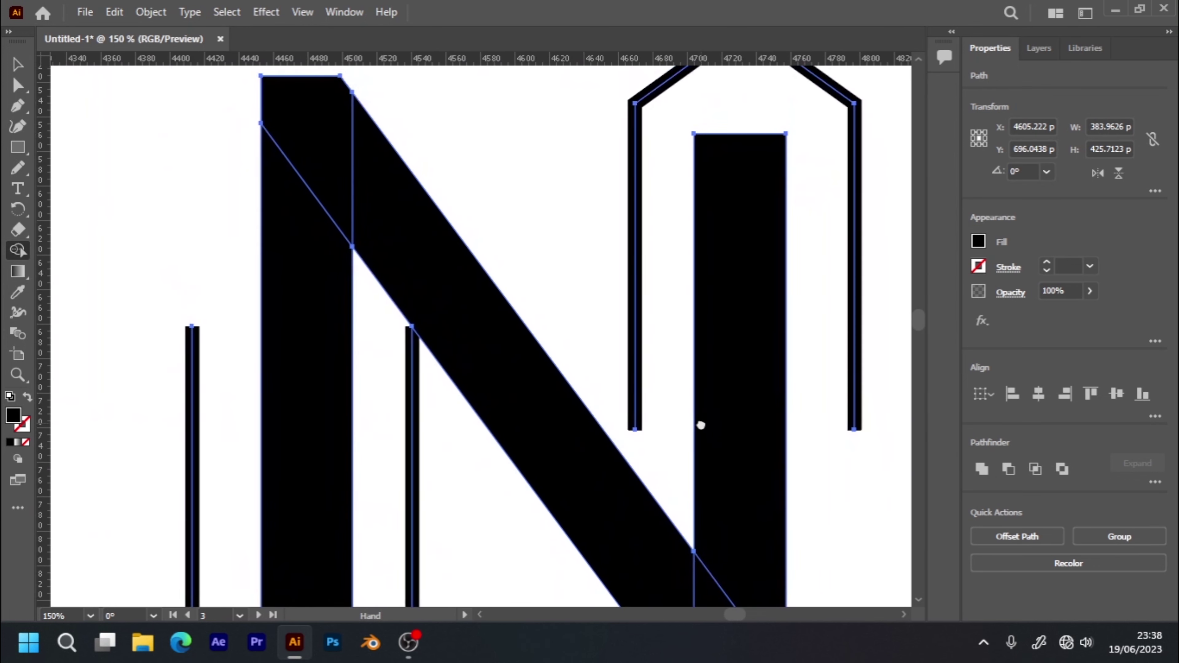
mouse_move(314, 413)
mouse_down()
mouse_move(435, 293)
mouse_move(553, 464)
mouse_move(679, 590)
mouse_move(738, 574)
mouse_move(753, 372)
mouse_up()
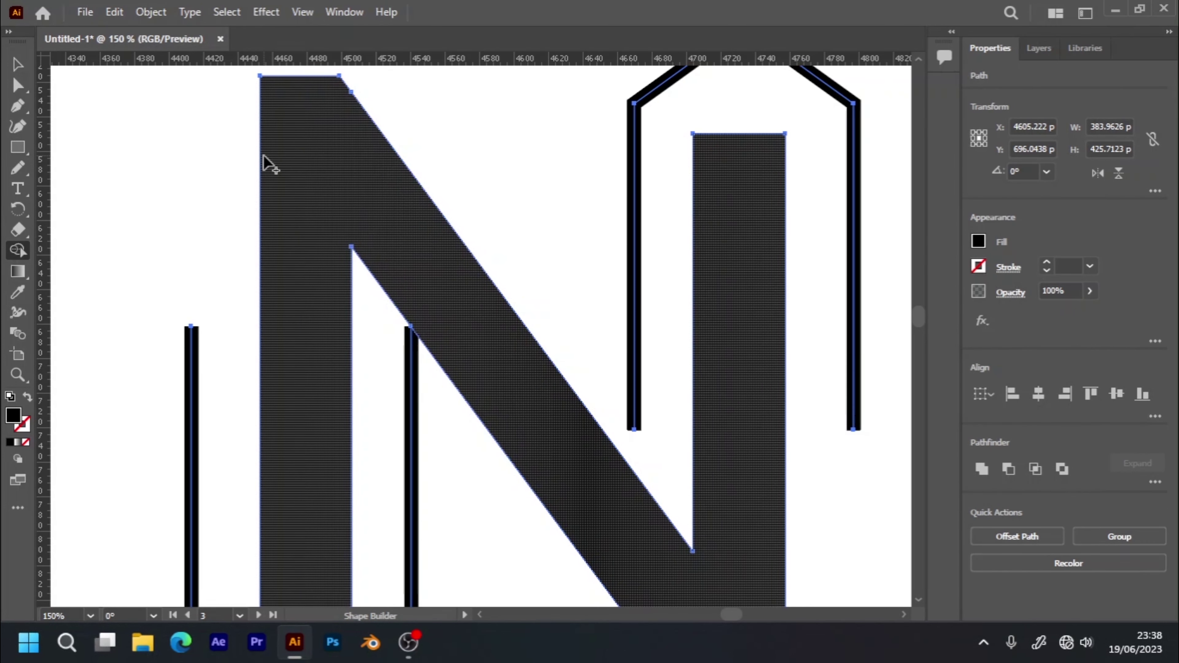
key(ctrl+minus)
key(ctrl+minus)
key(ctrl+minus)
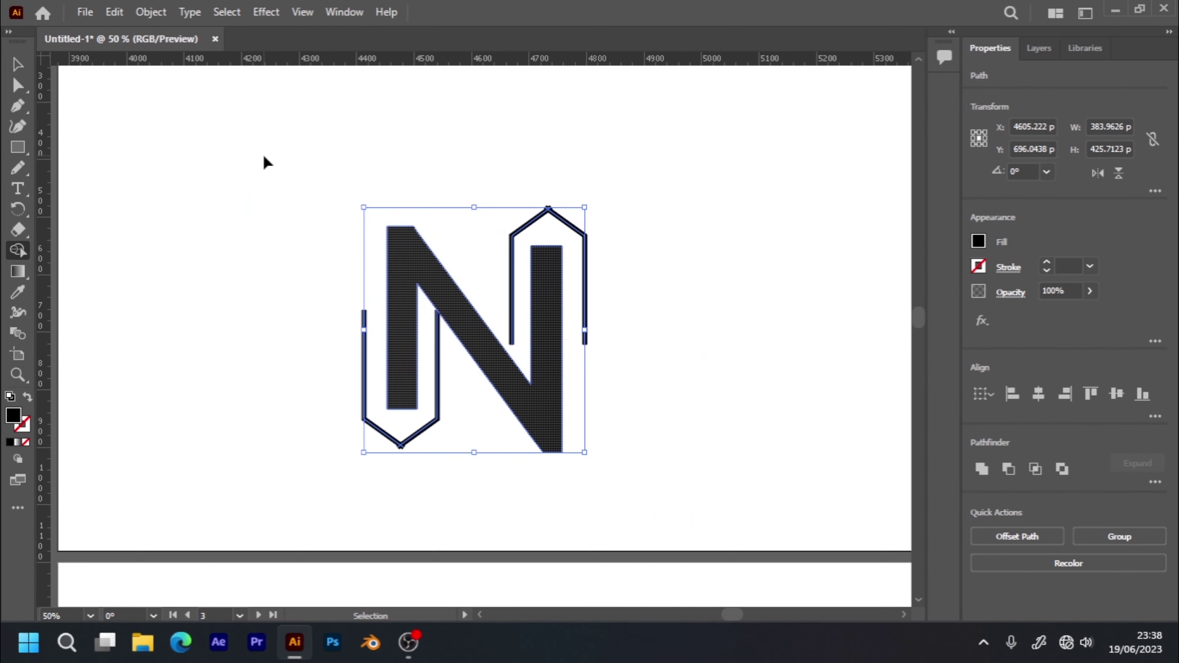
- Nudge the lower-left pointed outline about 20 px lower around the N's left upright
key(v)
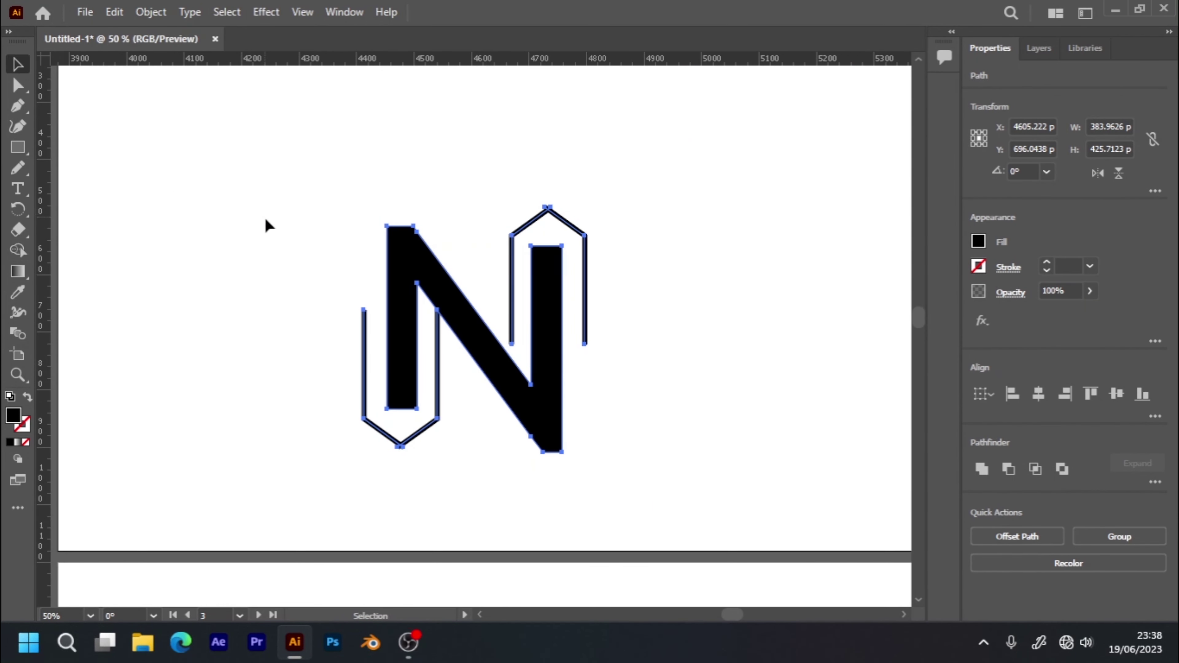
click(268, 230)
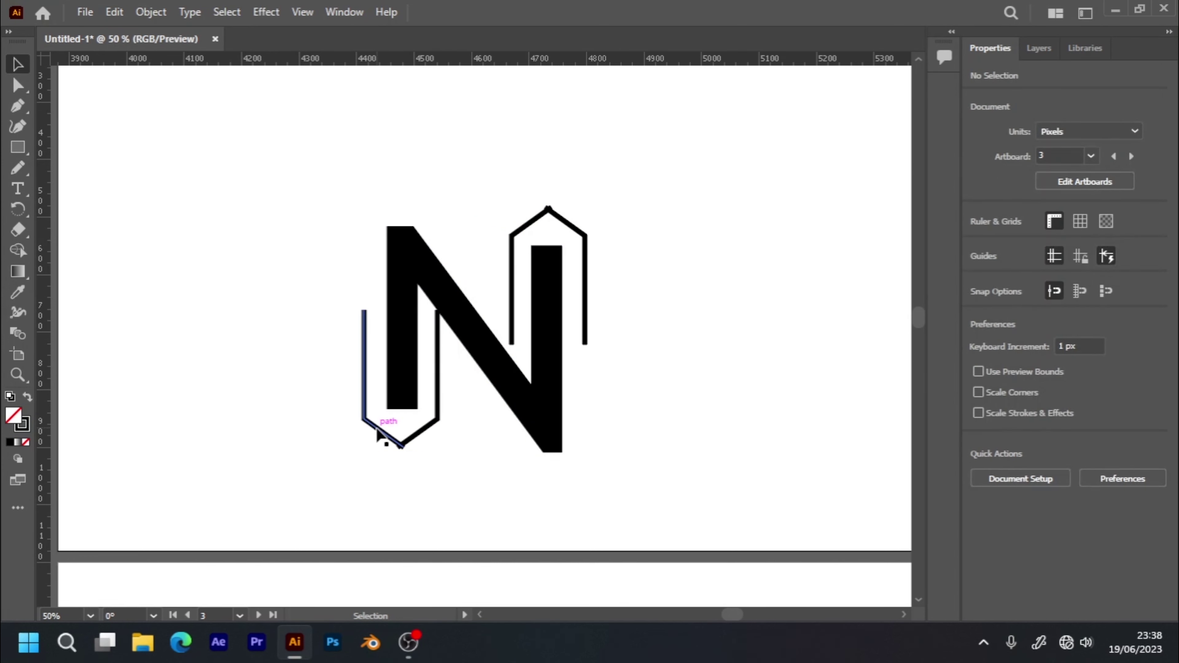
click(390, 442)
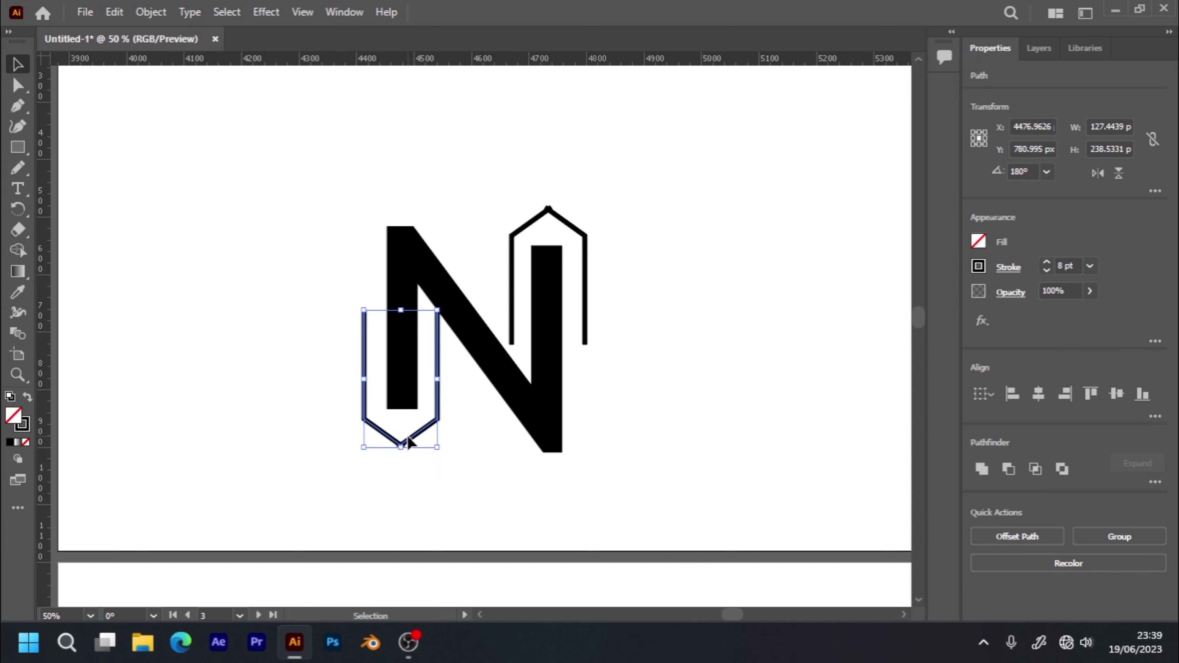
drag(408, 442, 415, 458)
click(411, 496)
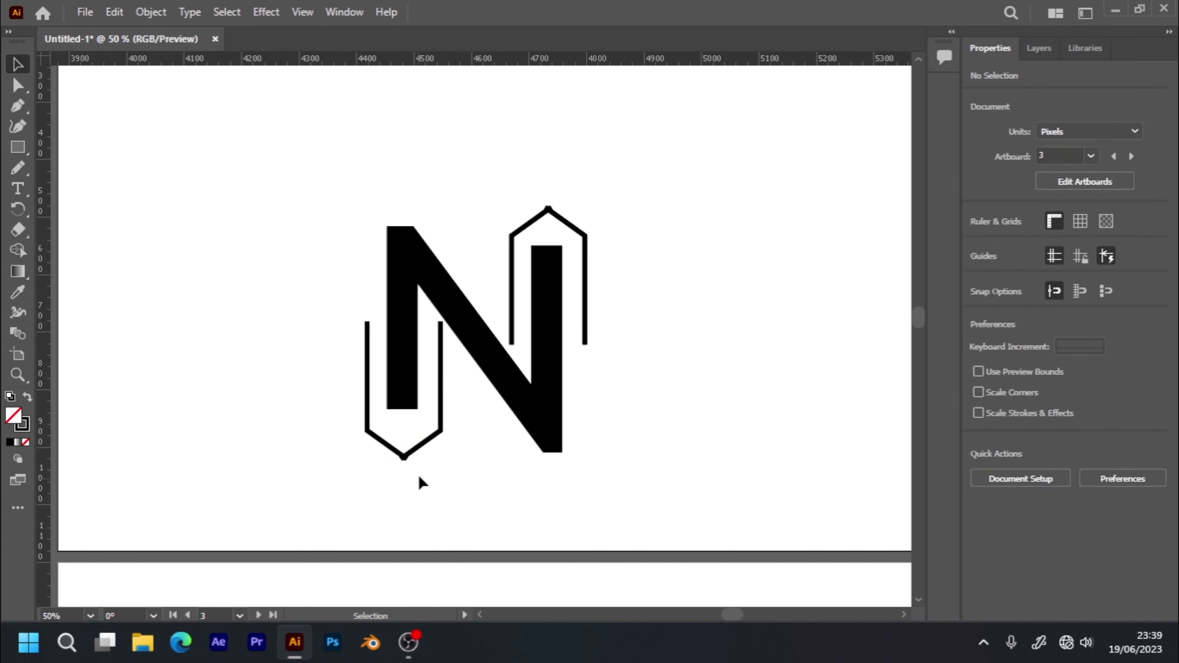
key(a)
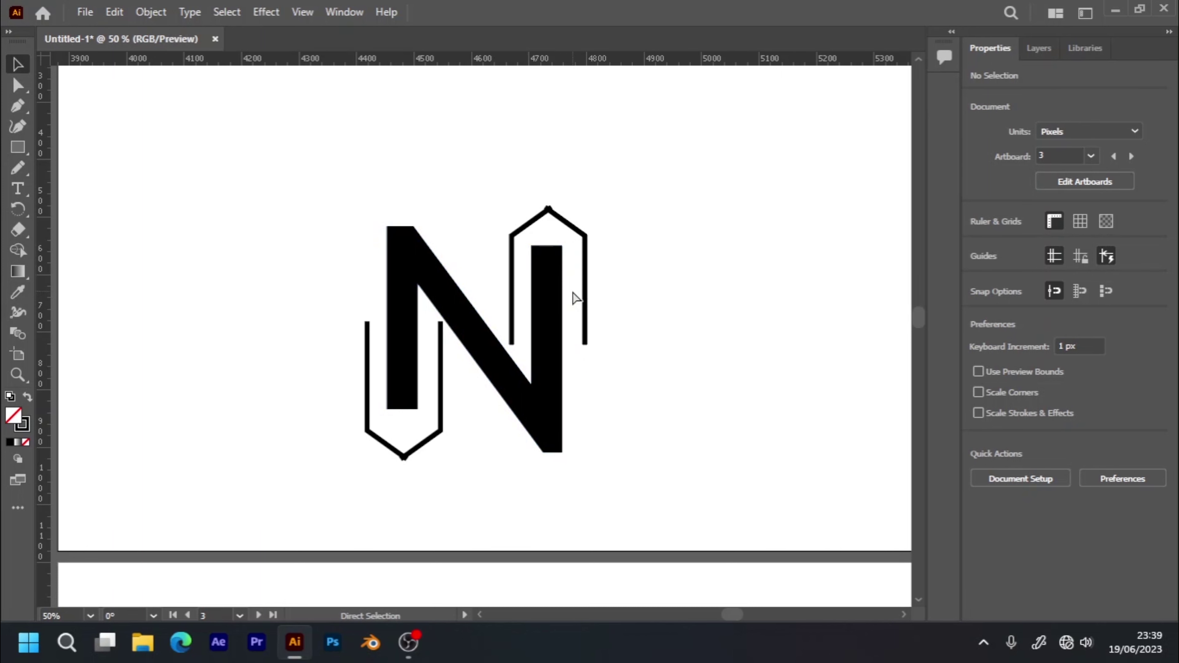
- Move the N logo with its outlines up and right, nearer the SAMPLE2 artboard's centre
key(ctrl+minus)
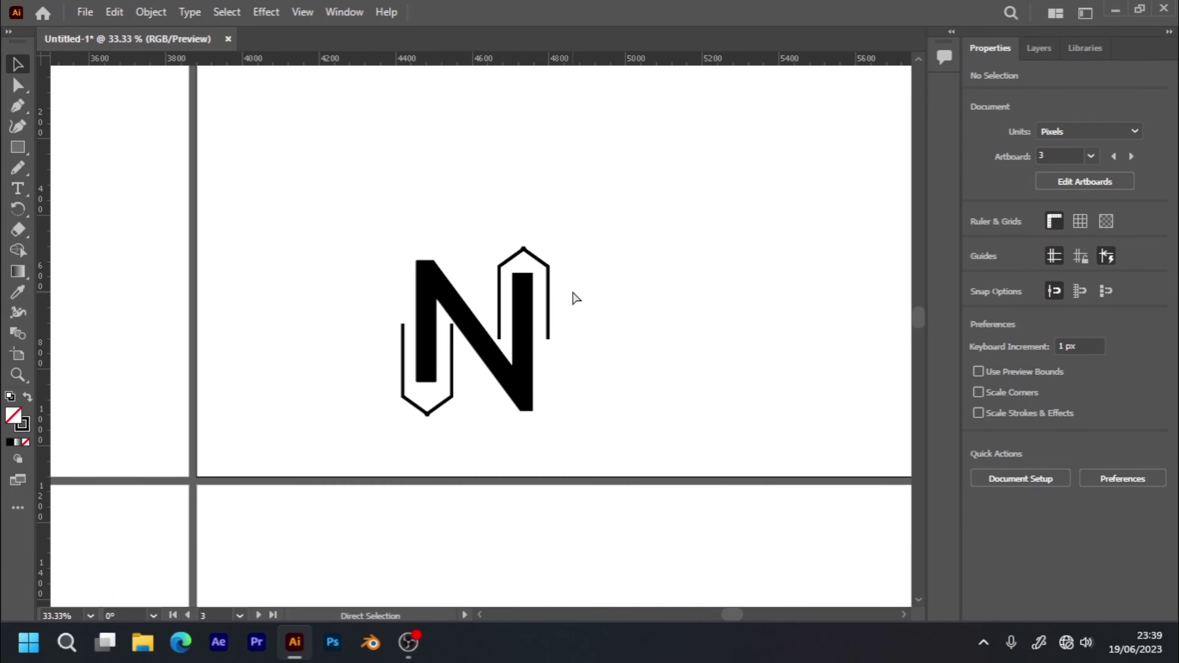
key(ctrl+minus)
key(ctrl+minus)
key(ctrl+minus)
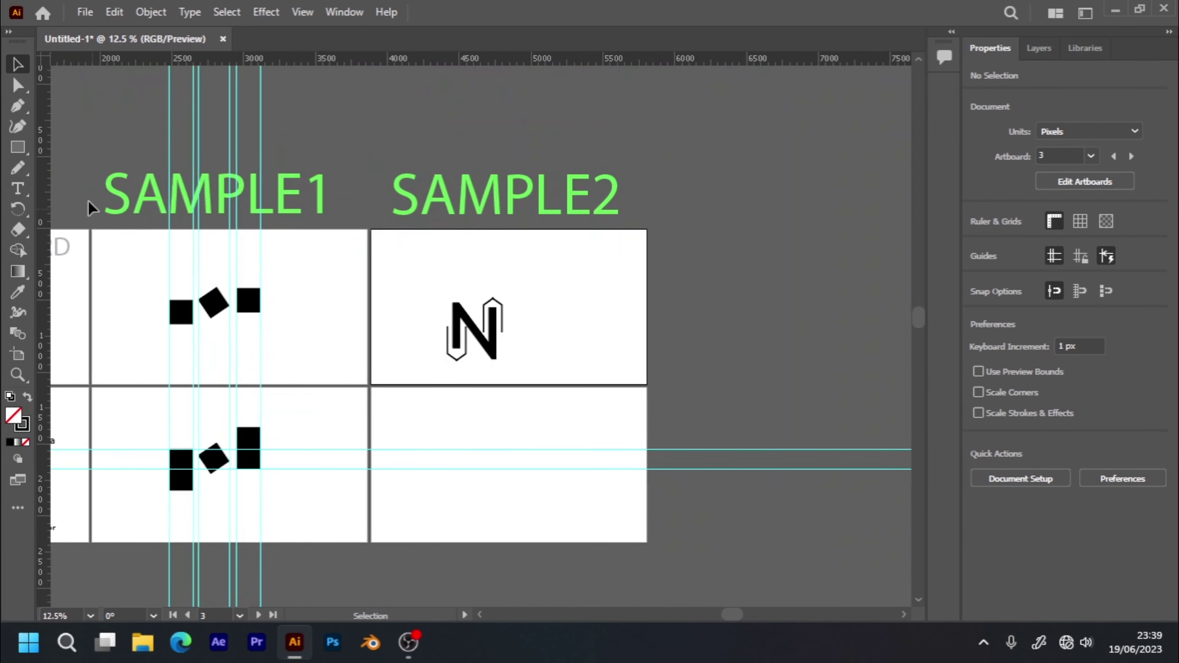
click(526, 369)
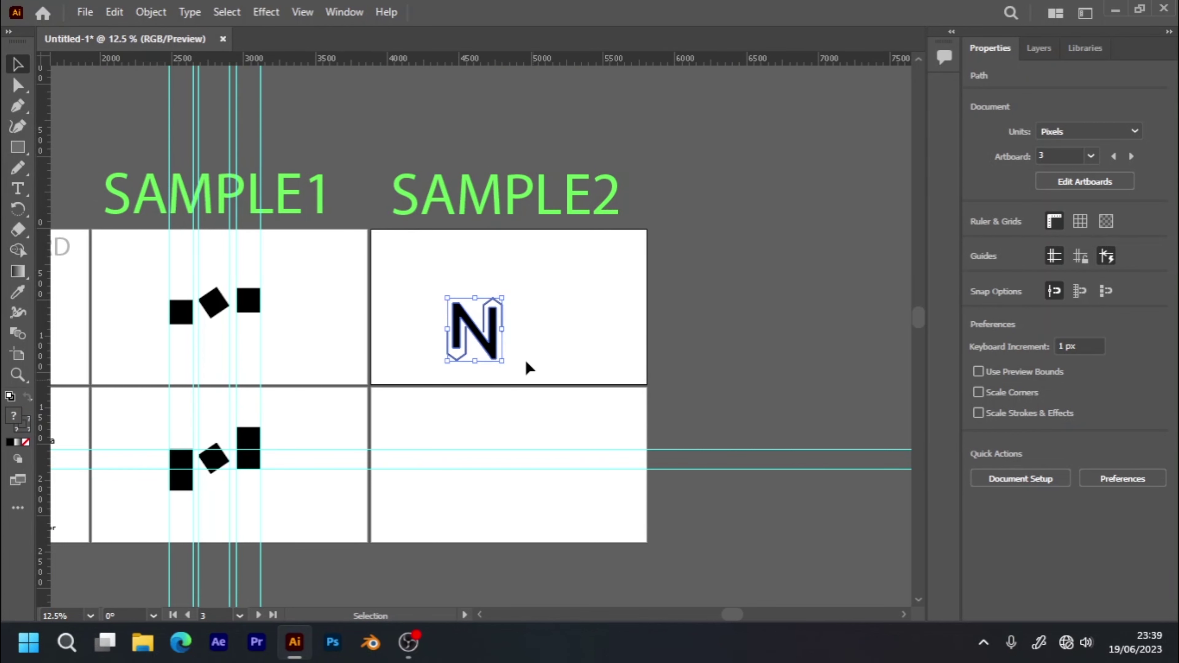
drag(490, 334, 510, 327)
click(570, 348)
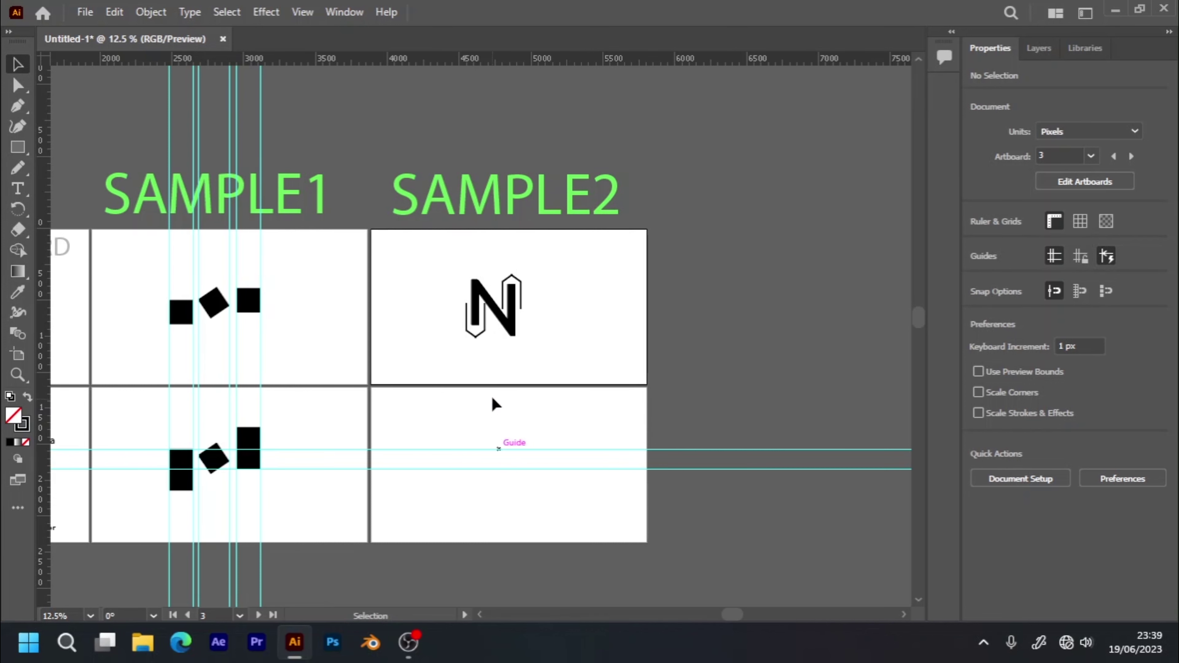
- Alt-drag a copy of the SAMPLE2 N monogram into the empty artboard below it
drag(505, 438, 512, 382)
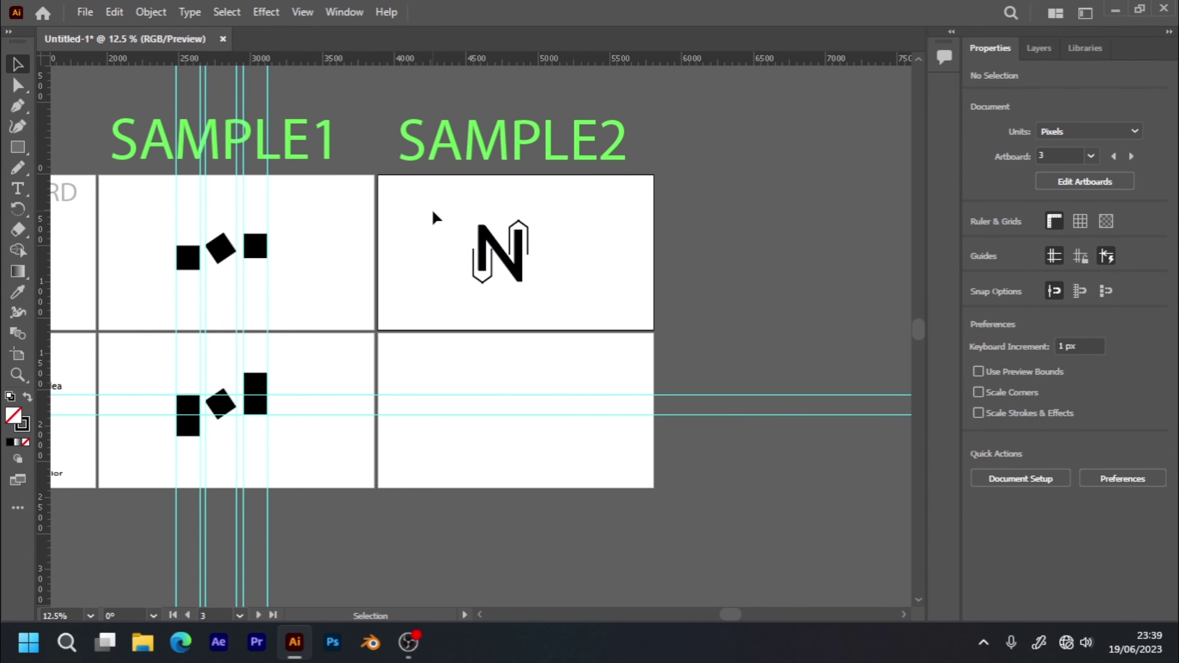
drag(449, 225, 561, 305)
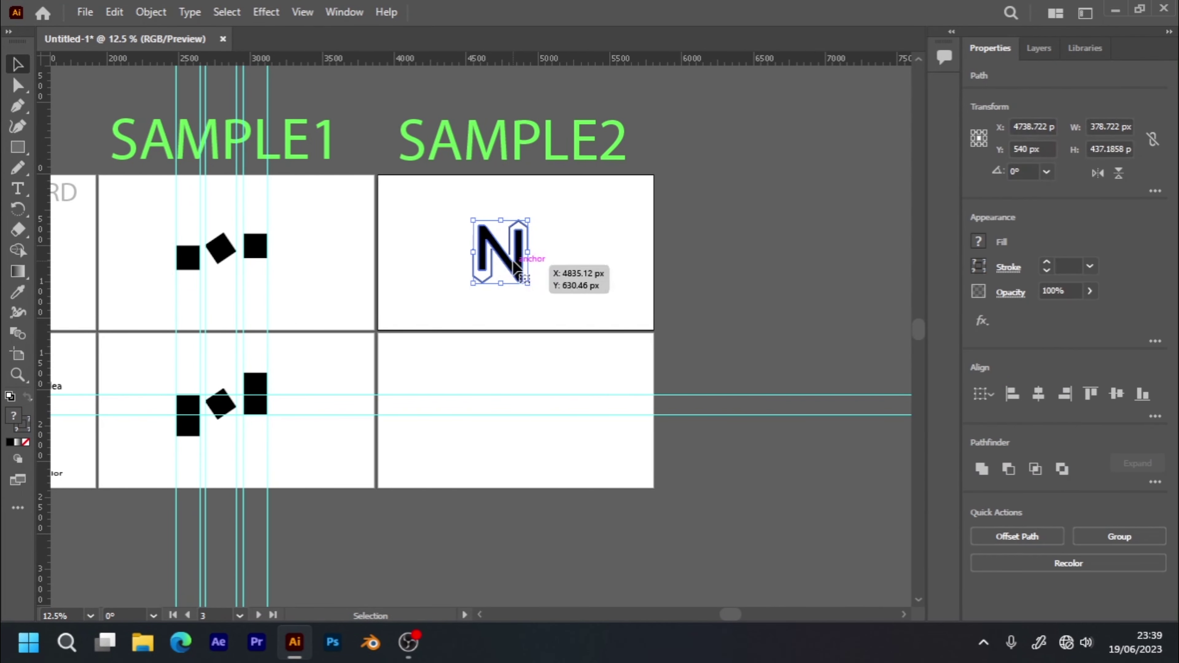
drag(512, 271, 517, 414)
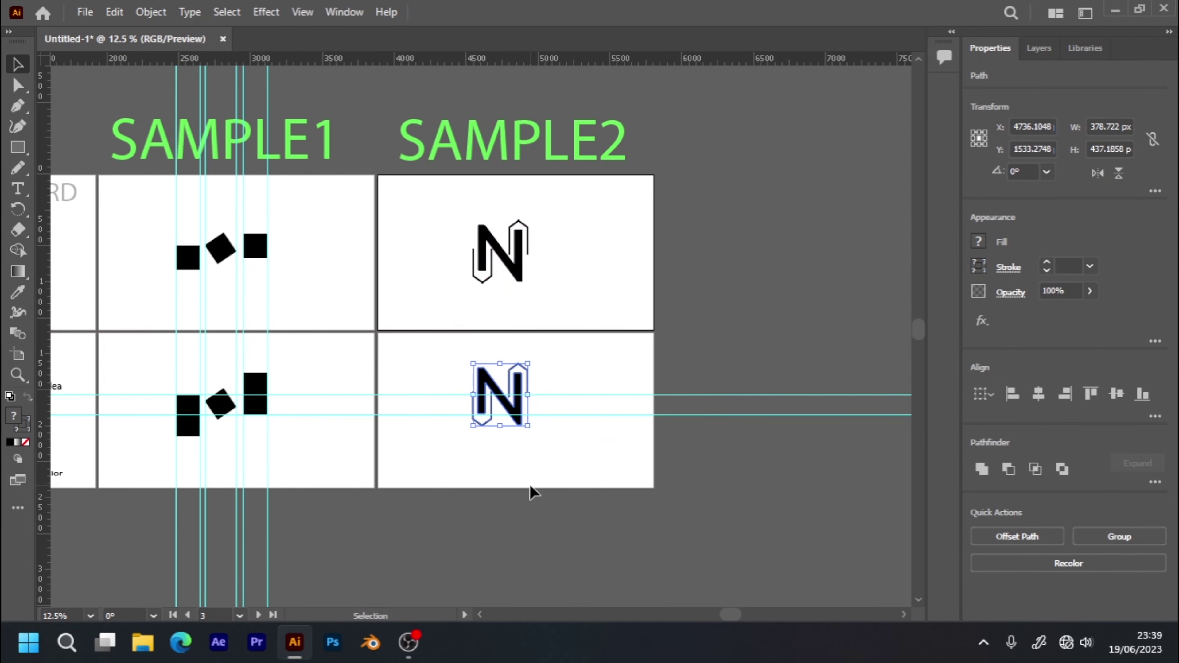
- Zoom in on the copy and select only its solid black N shape
scroll(508, 417, up, 1)
scroll(507, 417, up, 1)
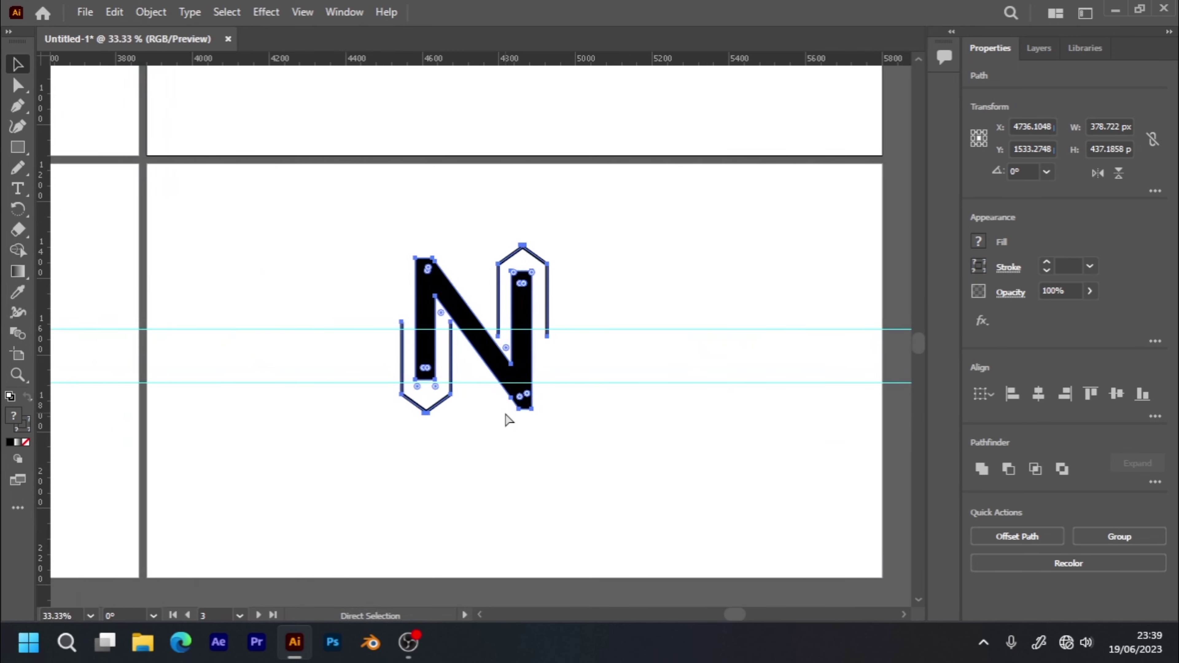
scroll(508, 418, up, 1)
click(500, 474)
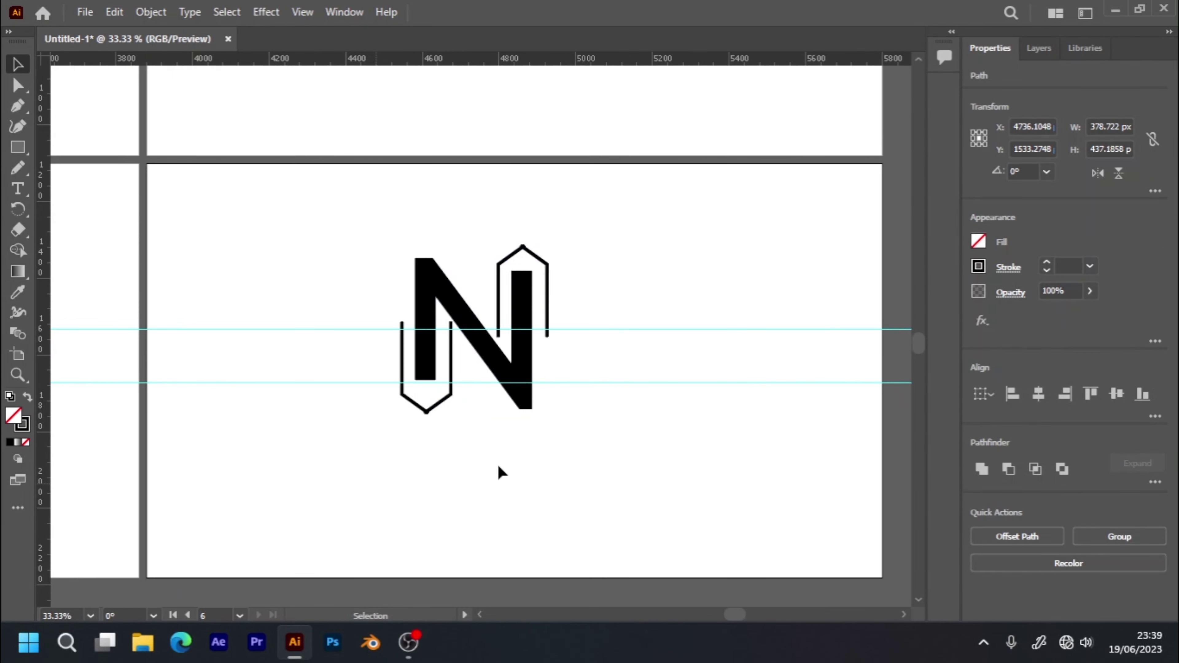
click(529, 407)
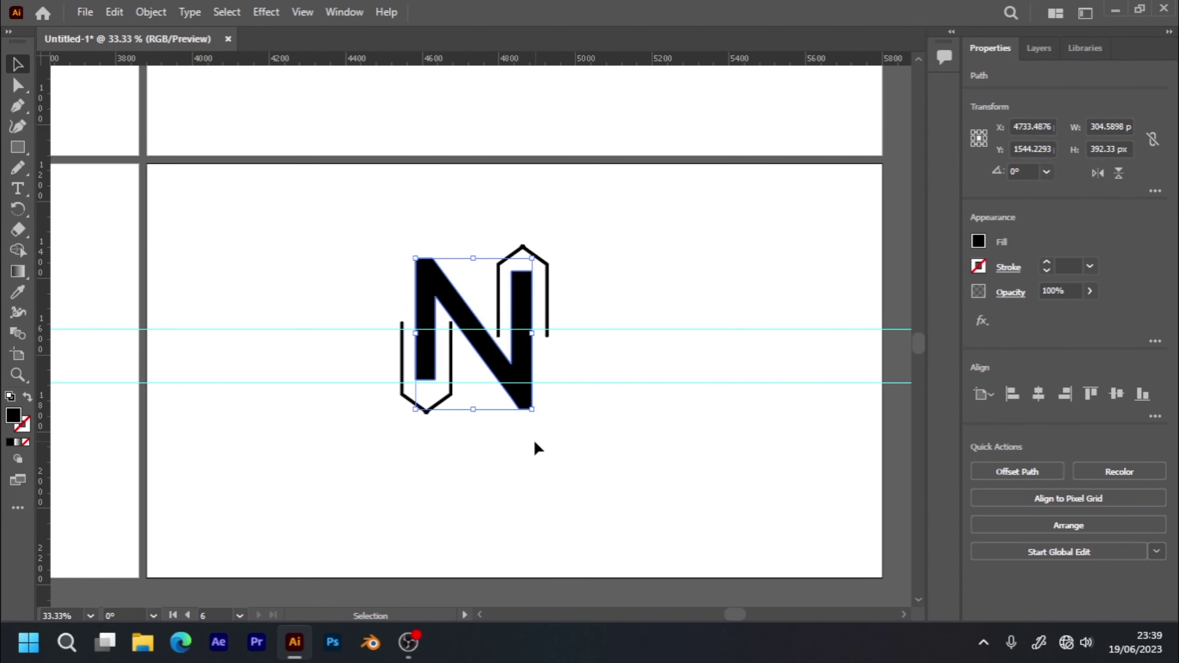
- Delete the copy's solid black N and add a rotated diagonal copy of the left outline piece
key(Delete)
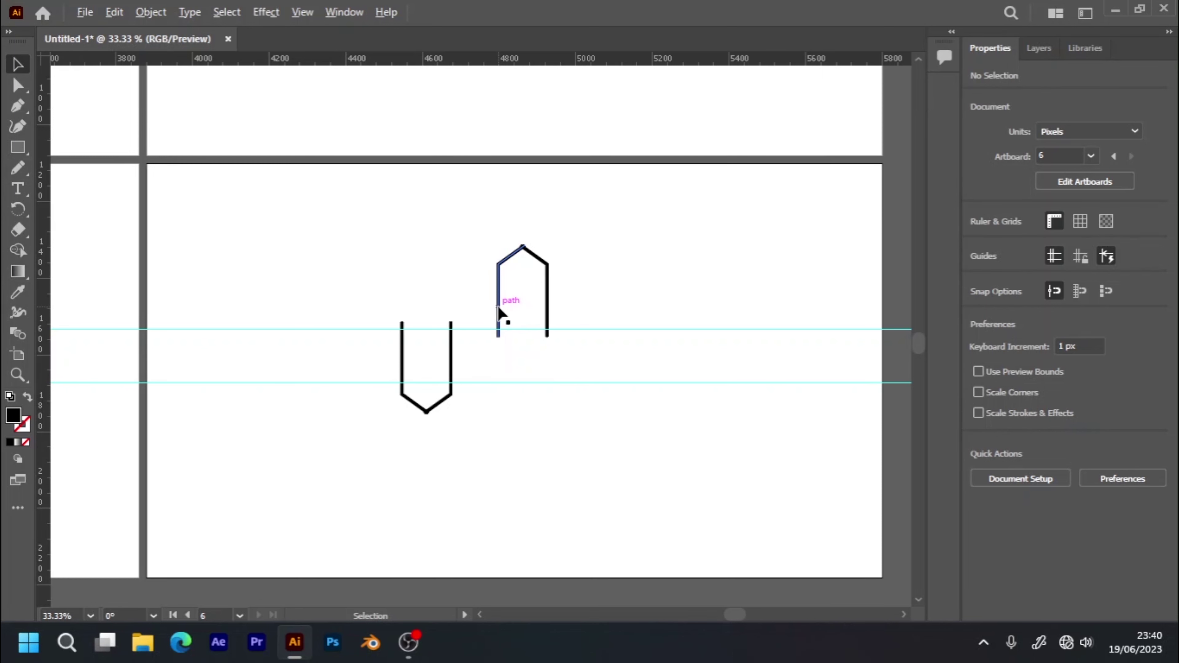
drag(496, 312, 494, 426)
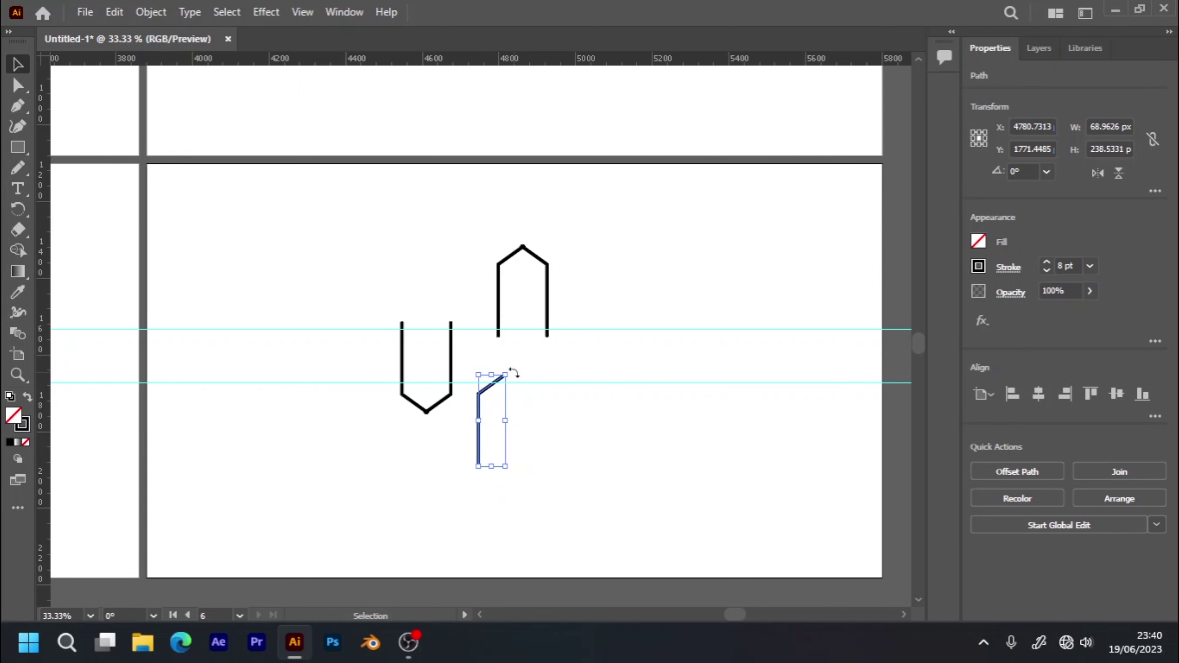
key(shift)
shift+click(520, 383)
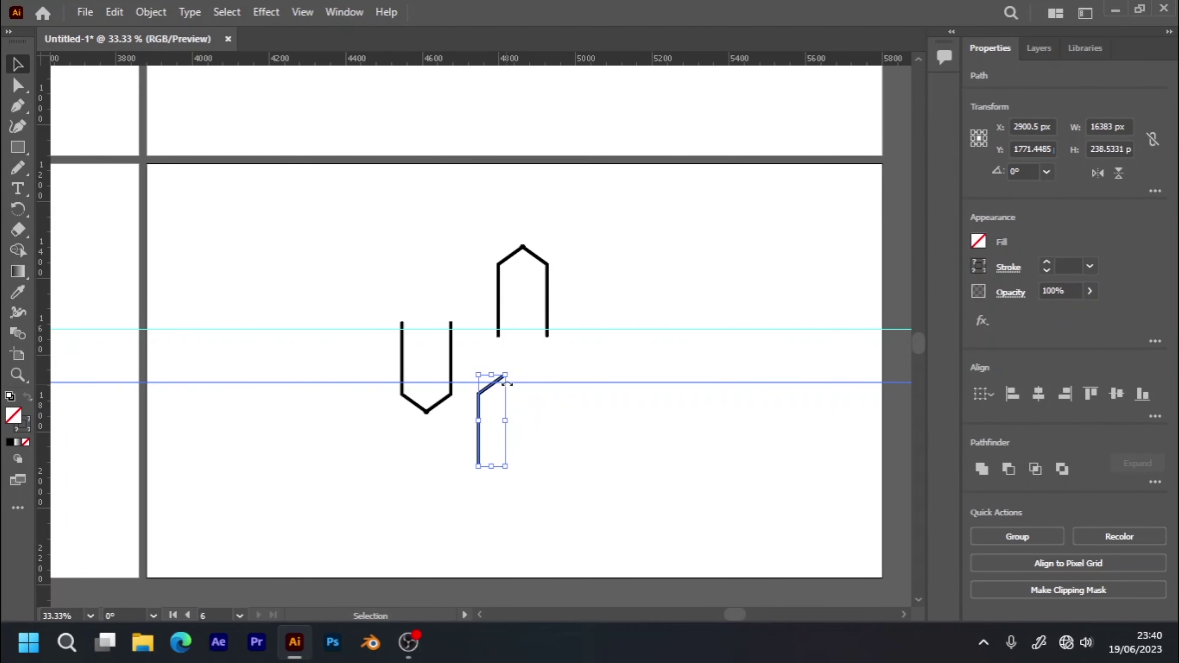
mouse_move(503, 370)
mouse_down()
mouse_move(519, 456)
mouse_move(503, 379)
mouse_up()
click(547, 430)
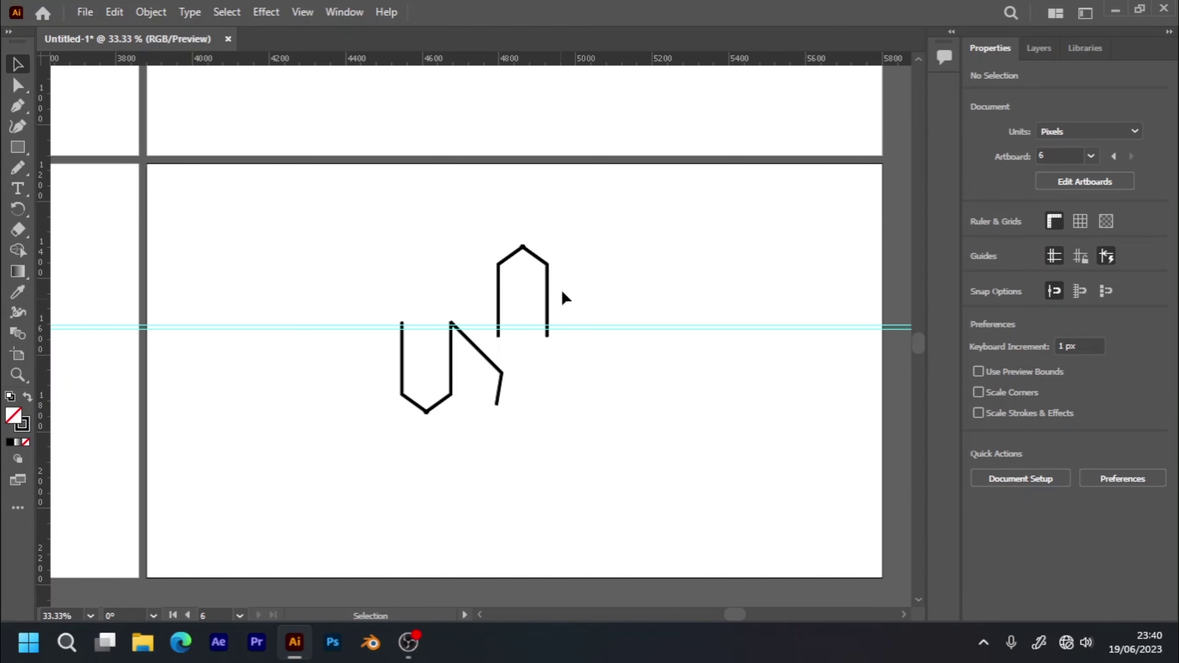
- Move the arch-shaped outline piece lower and to the right
mouse_move(495, 229)
mouse_down()
mouse_move(558, 279)
mouse_move(544, 270)
mouse_up()
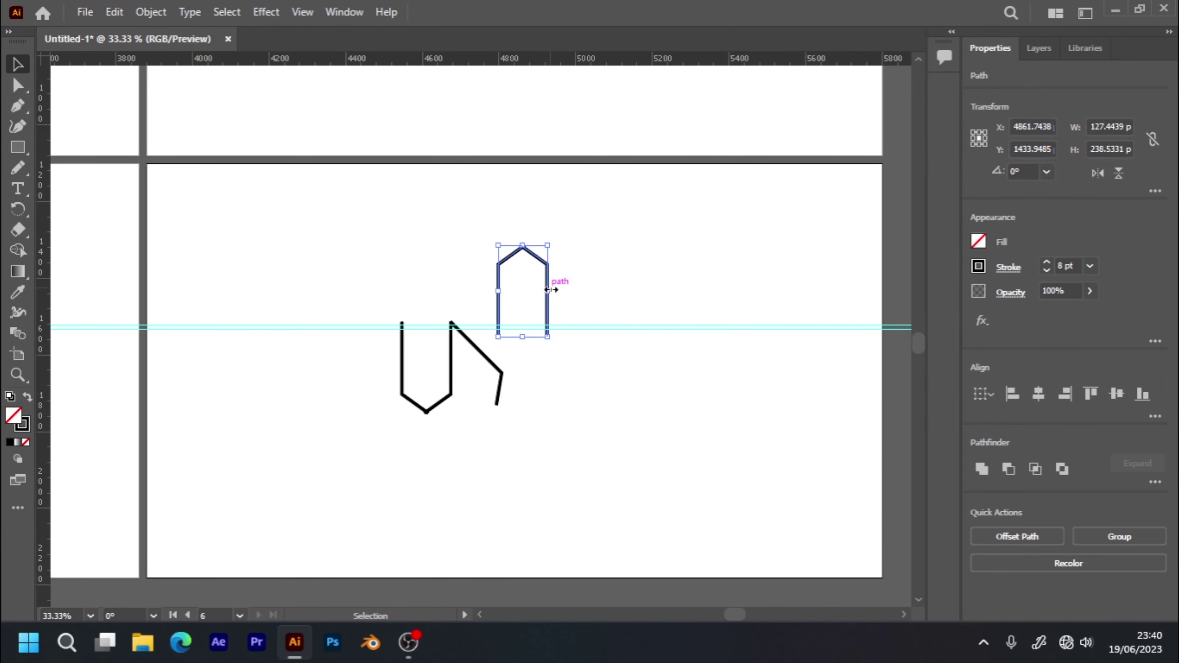
click(497, 216)
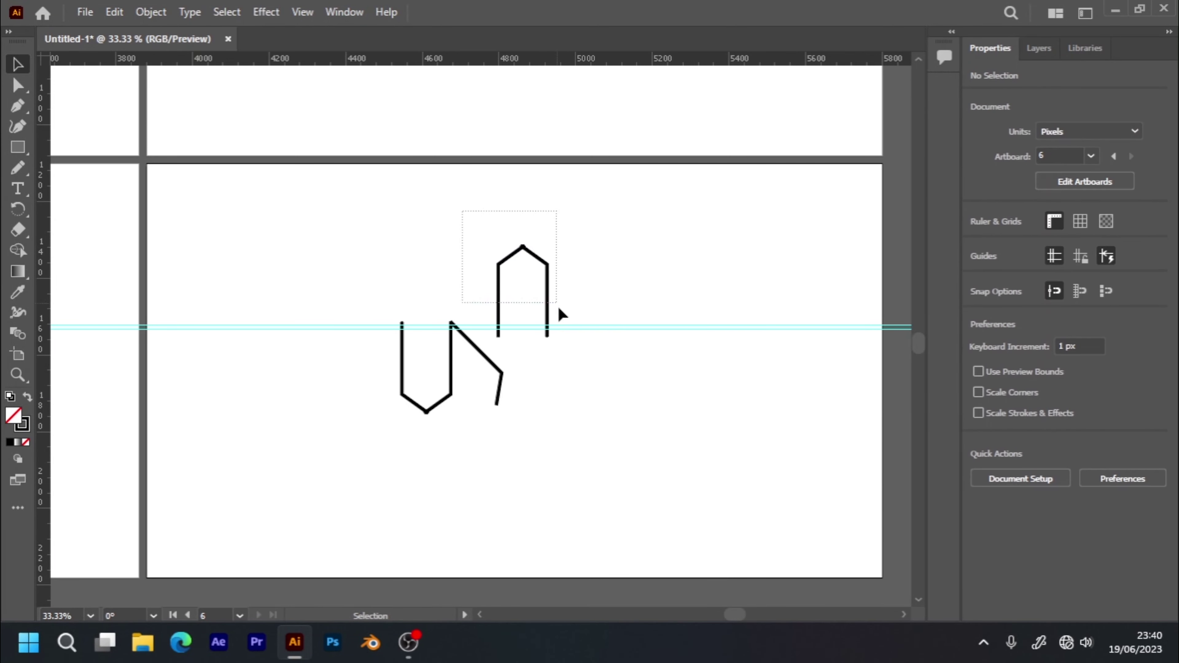
mouse_move(462, 211)
mouse_down()
mouse_move(560, 311)
mouse_move(598, 450)
mouse_up()
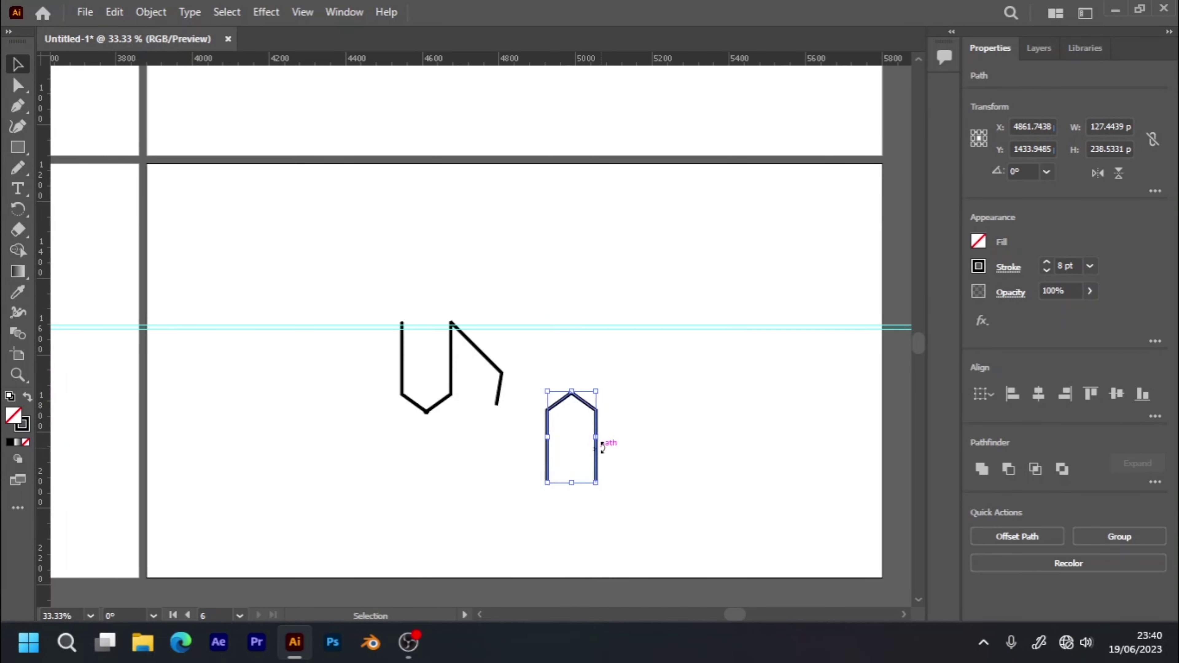
- Place a copy of the diagonal stroke beside the arch, rotated 180° and nudged against it
click(498, 399)
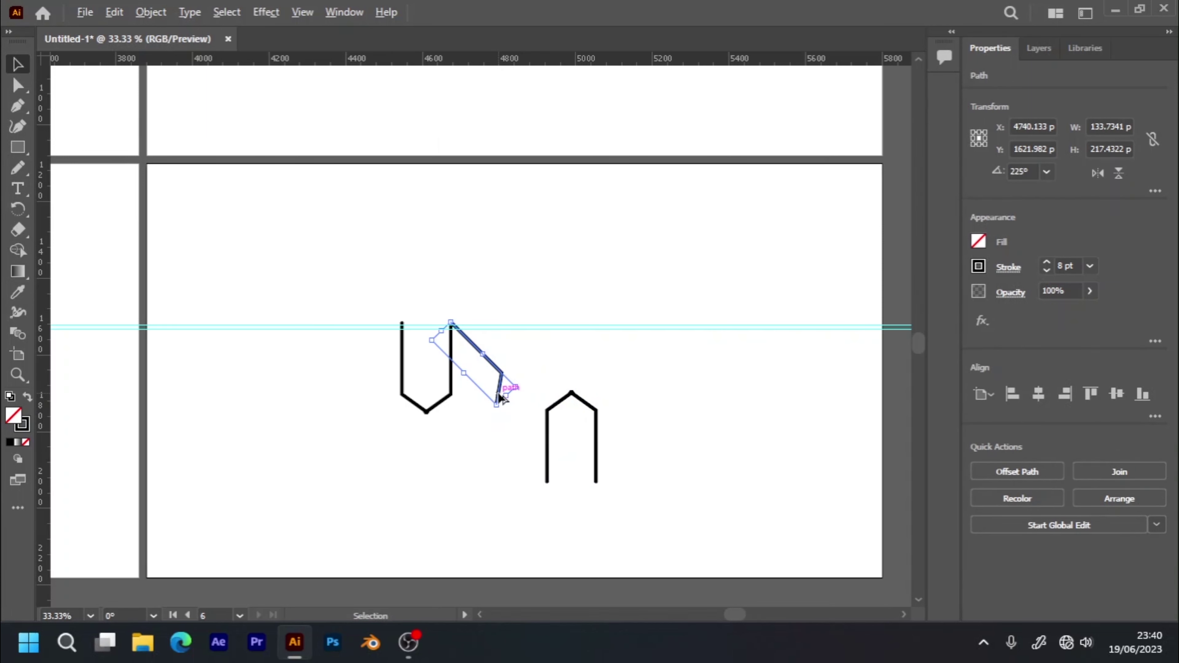
drag(501, 399, 655, 476)
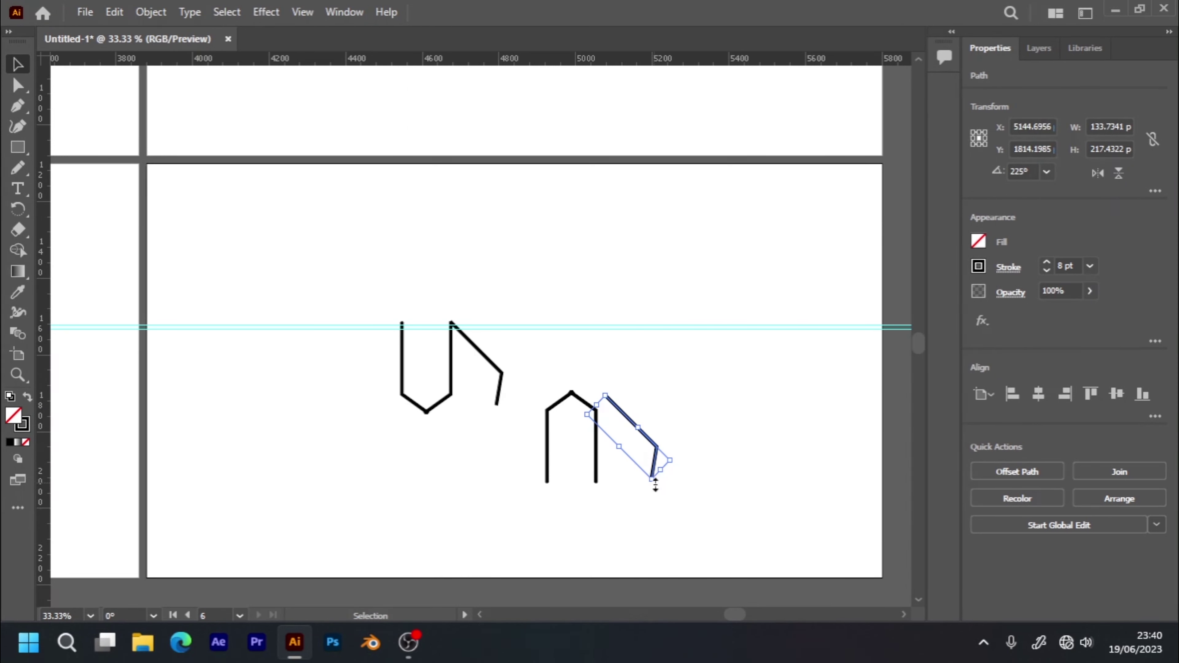
click(656, 485)
drag(659, 482, 608, 502)
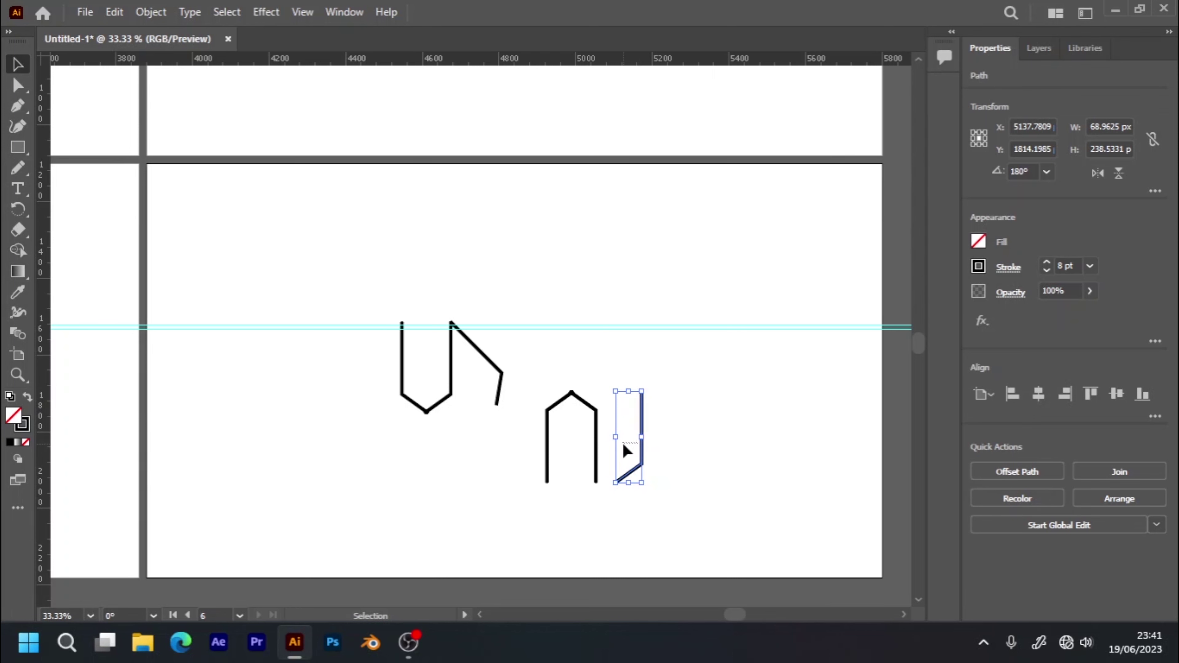
drag(626, 451, 625, 451)
click(661, 455)
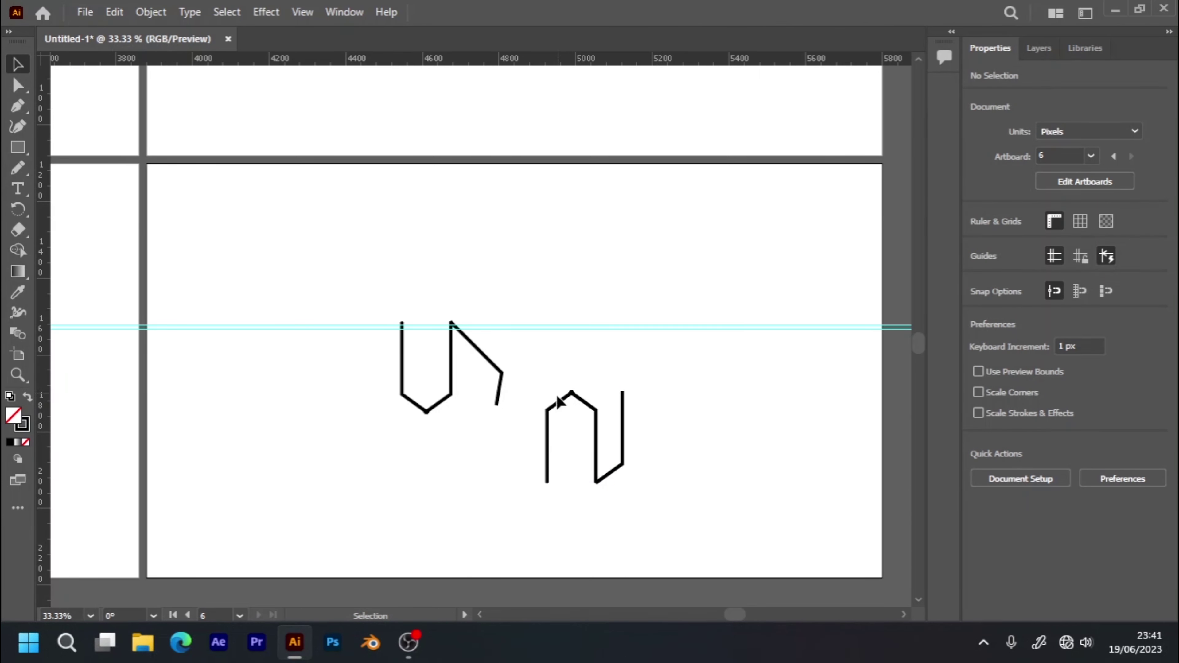
- Lower the new shape's left piece and delete the leftover left shape
mouse_move(547, 447)
mouse_down()
mouse_move(501, 473)
mouse_move(565, 476)
mouse_up()
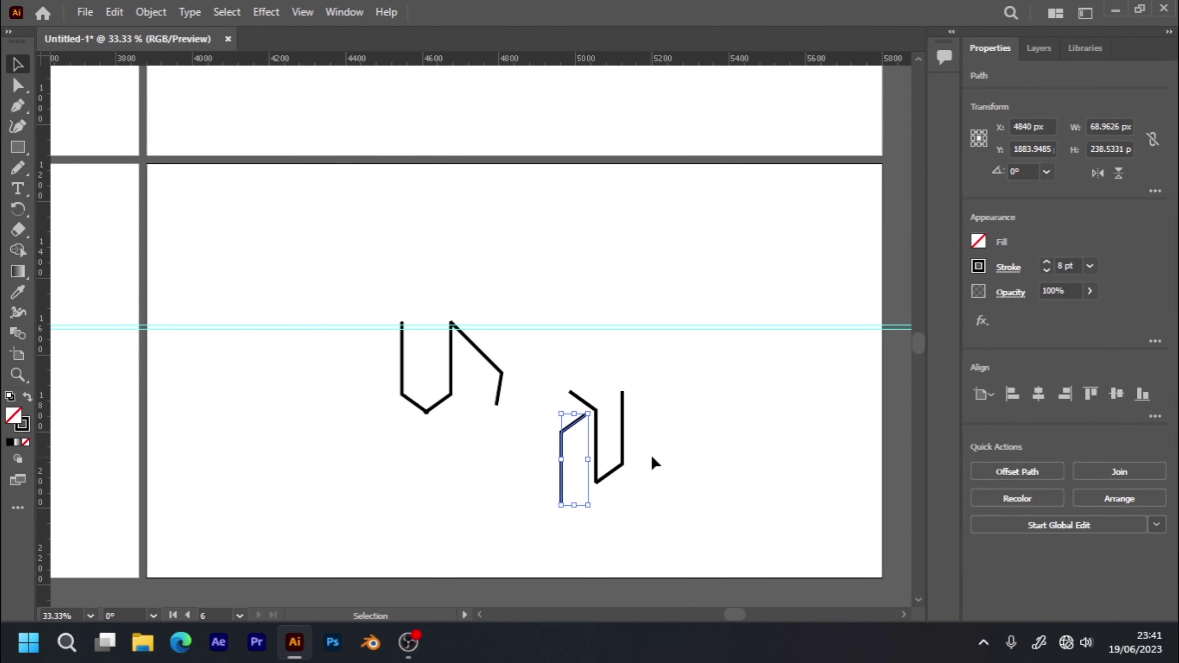
click(671, 456)
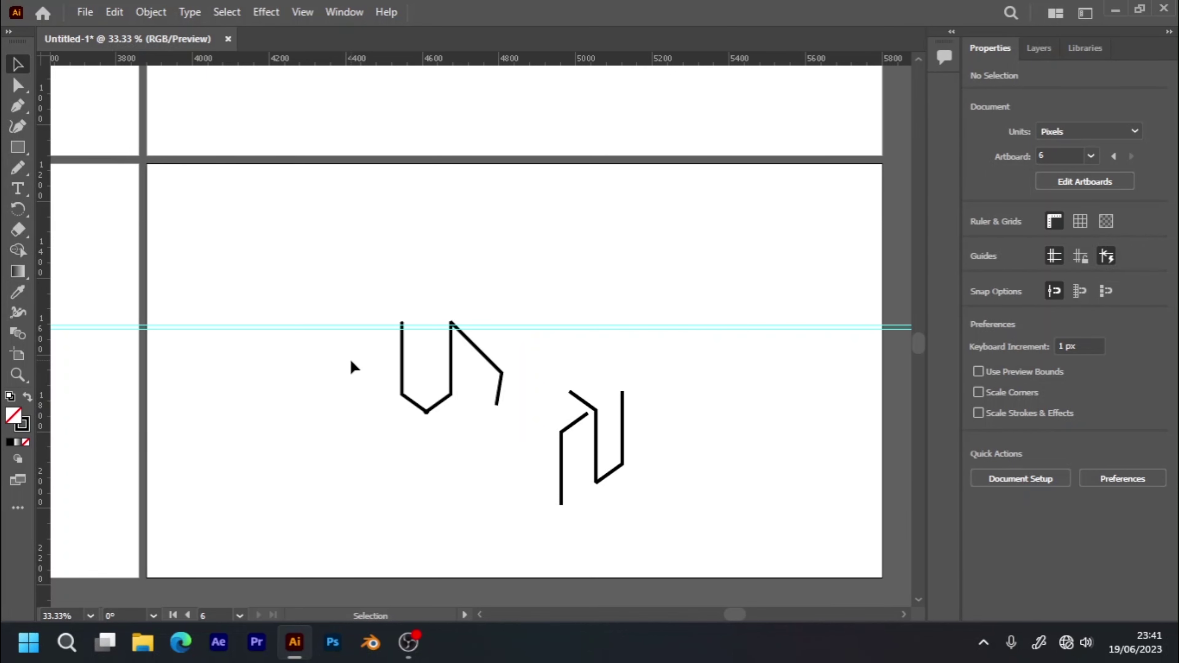
drag(373, 352, 514, 443)
key(Delete)
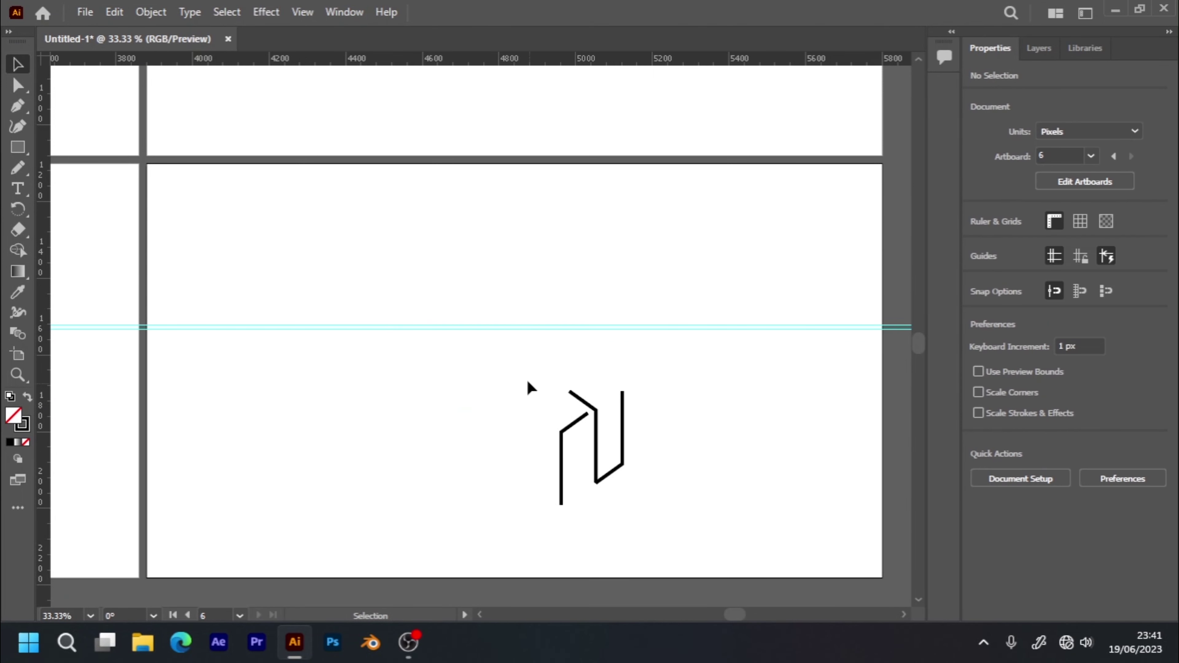
- Drag the new outline N up toward the centre of Artboard 6 under SAMPLE2
drag(494, 347, 669, 519)
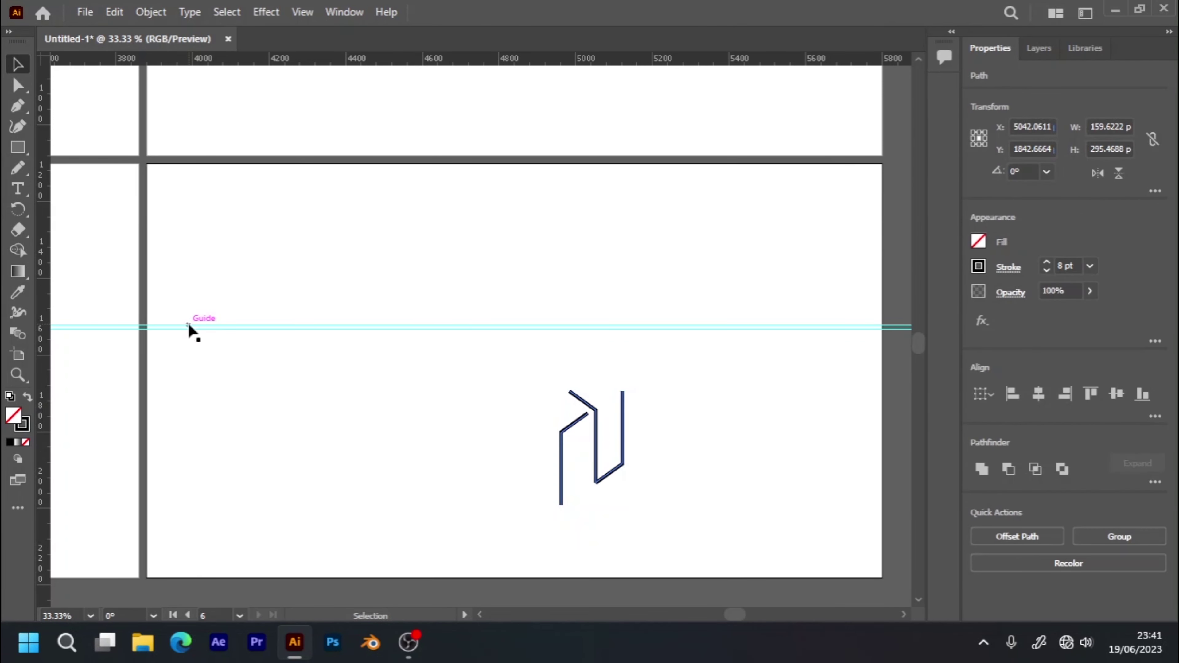
key(ctrl+minus)
key(ctrl+minus)
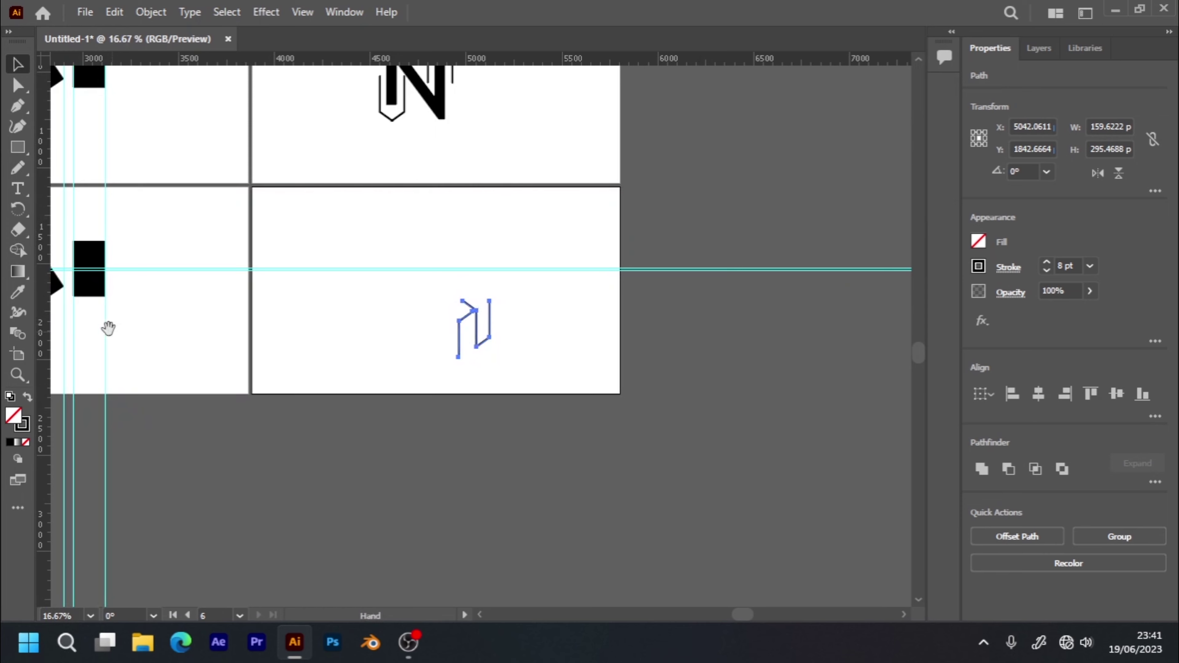
drag(169, 276, 385, 425)
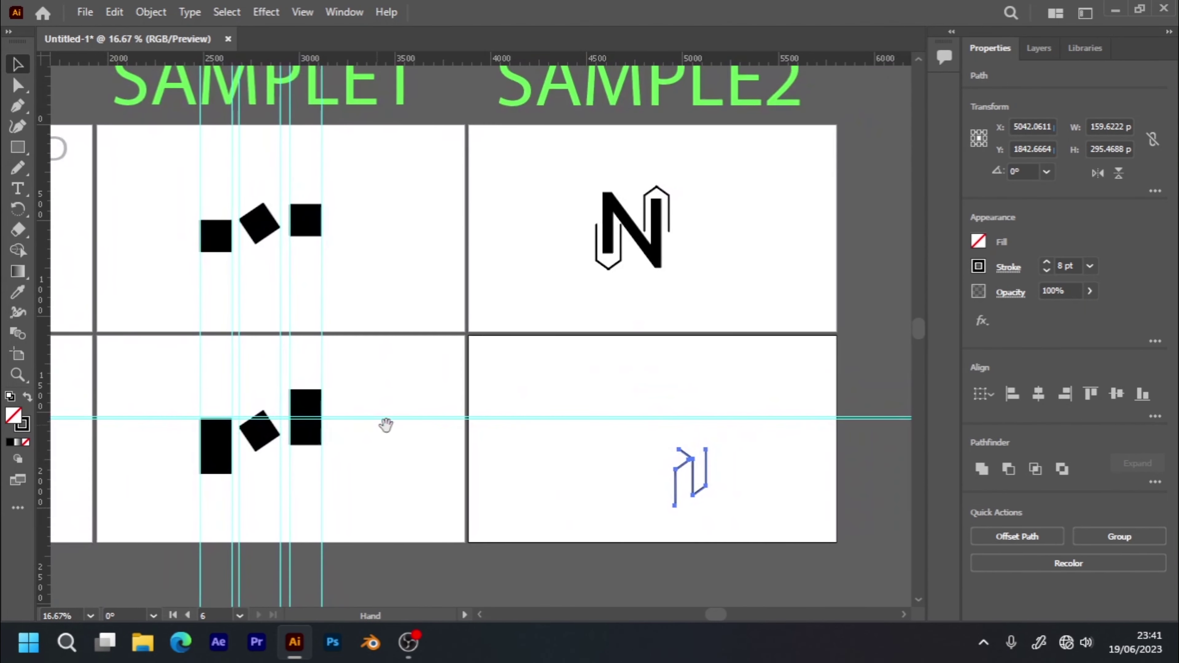
key(v)
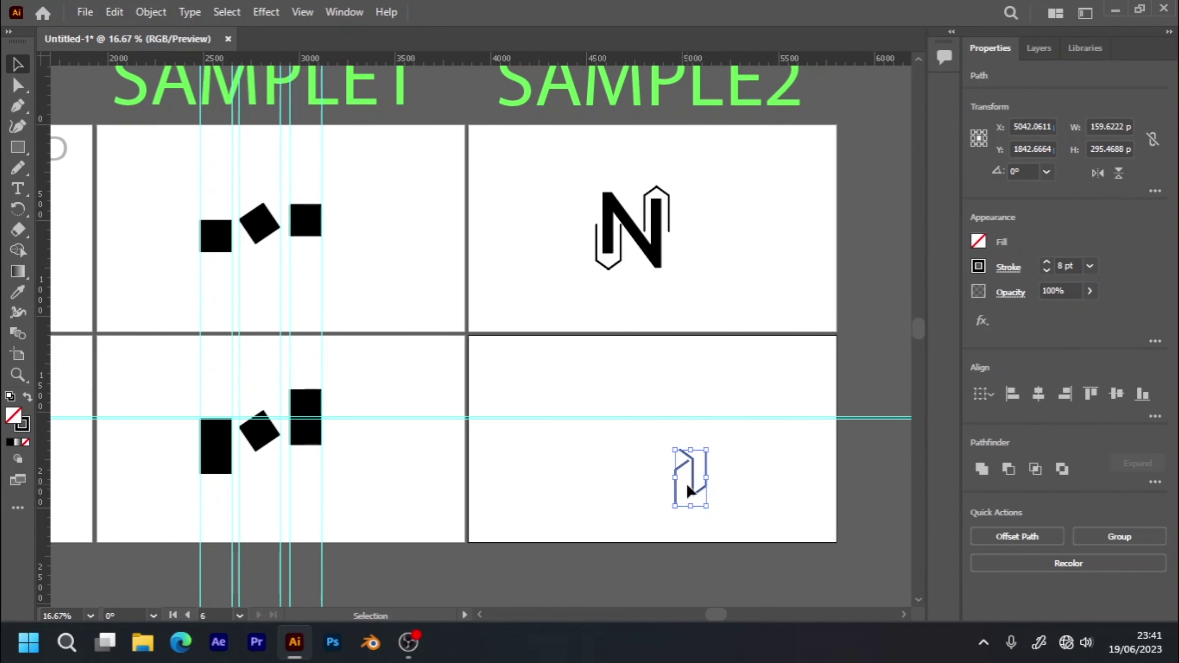
mouse_move(694, 489)
mouse_down()
mouse_move(622, 465)
mouse_move(664, 536)
mouse_move(635, 445)
mouse_up()
click(742, 469)
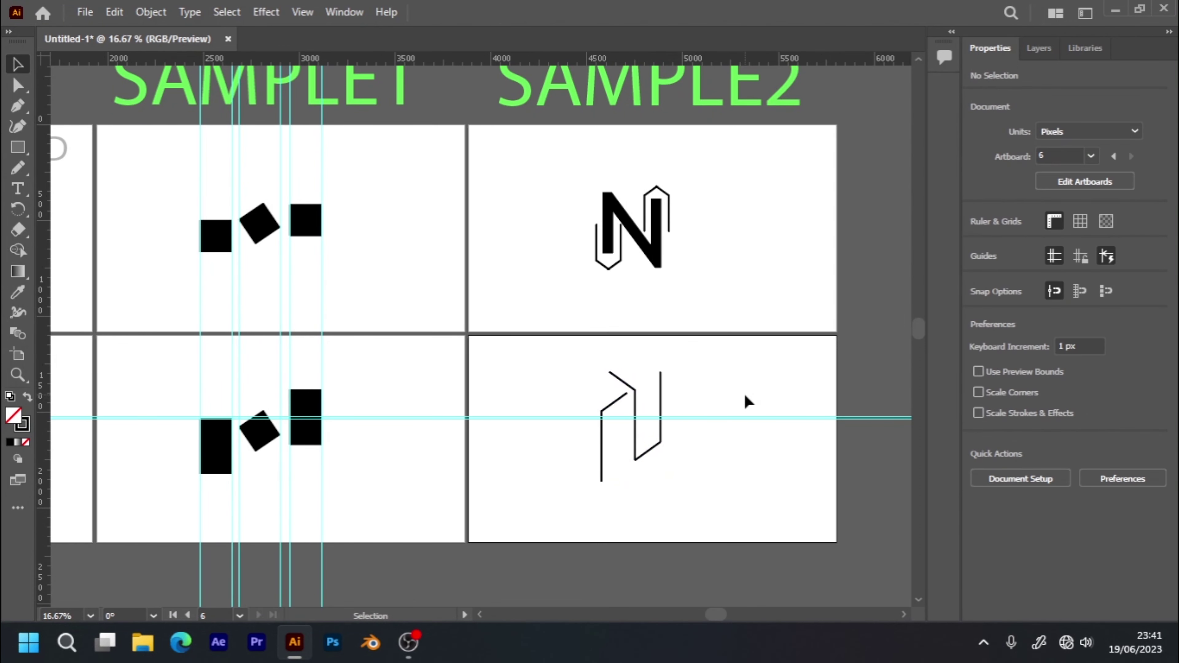
- Zoom out to 8.33% and centre the whole moodboard in view
key(ctrl+minus)
key(ctrl+minus)
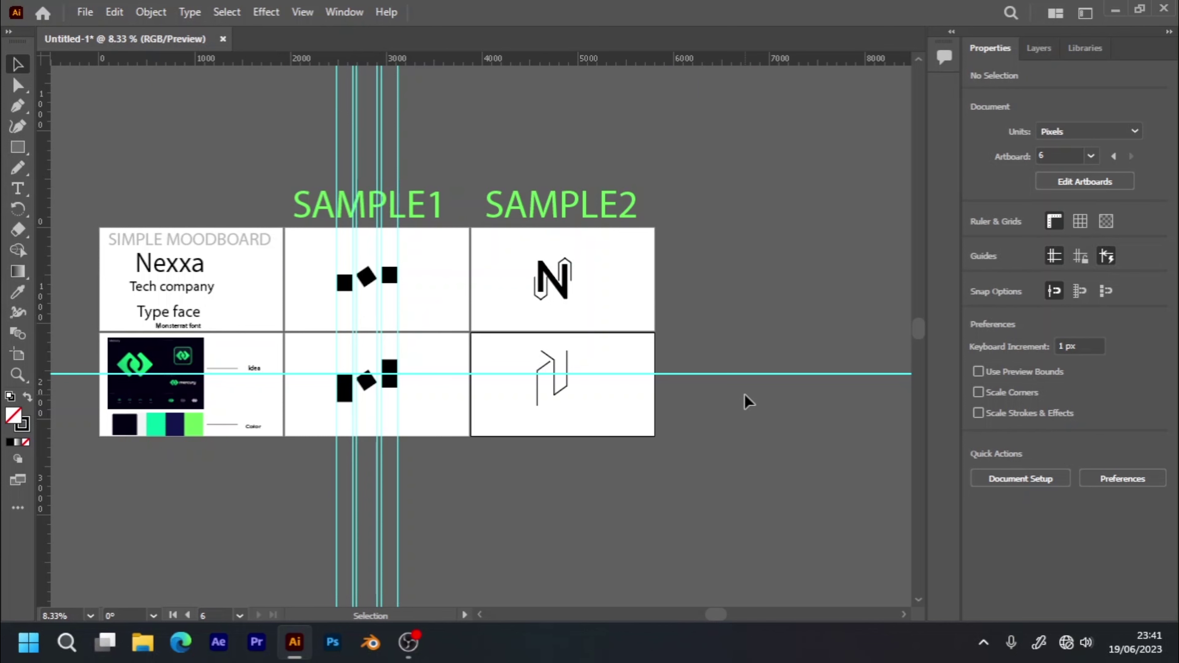
mouse_move(313, 493)
mouse_down()
mouse_move(423, 456)
mouse_move(411, 457)
mouse_up()
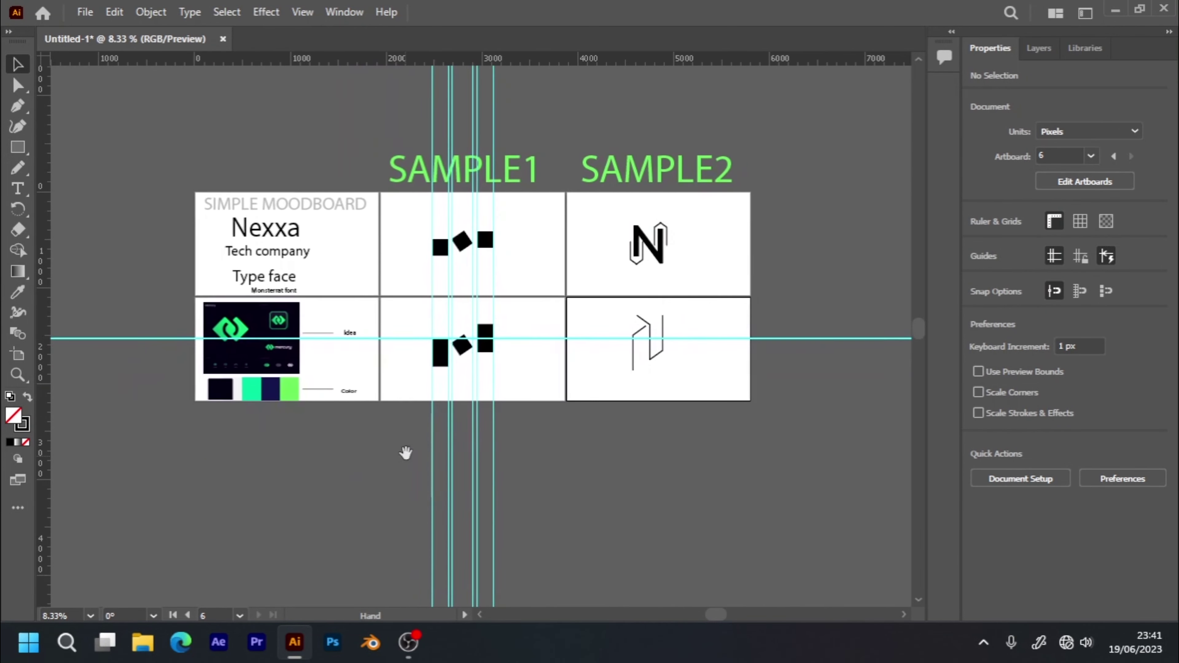
click(17, 355)
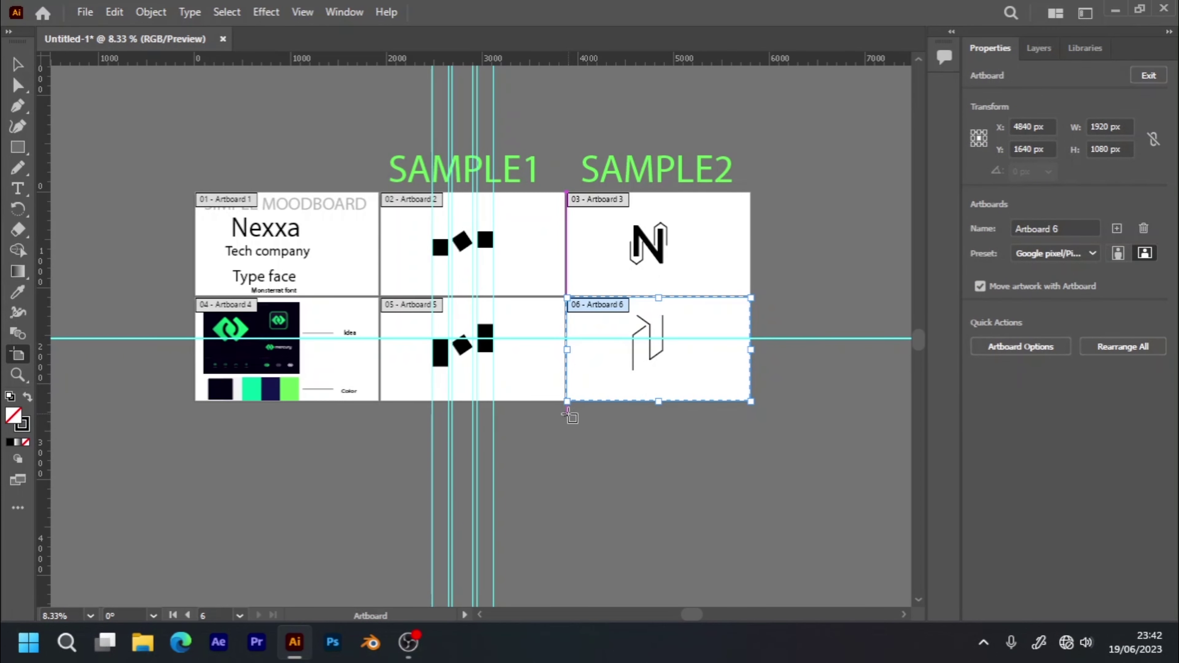
- Remove a small stray artboard accidentally drawn below Artboard 6
mouse_move(567, 413)
mouse_down()
mouse_move(648, 456)
mouse_move(631, 446)
mouse_up()
key(v)
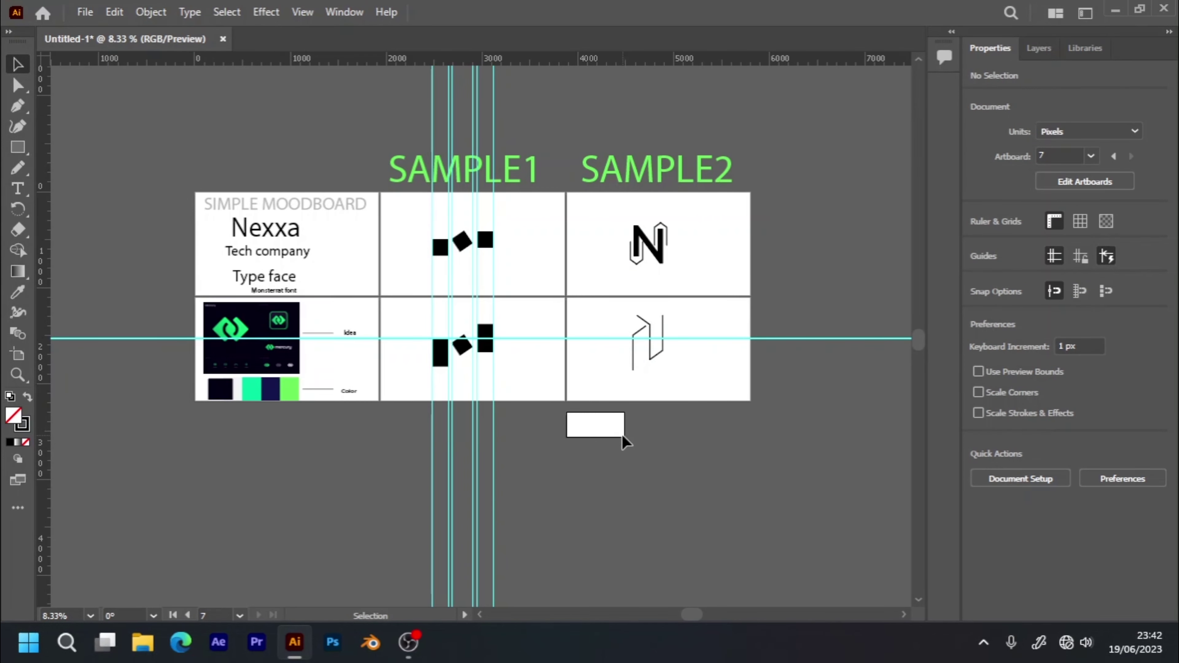
click(18, 355)
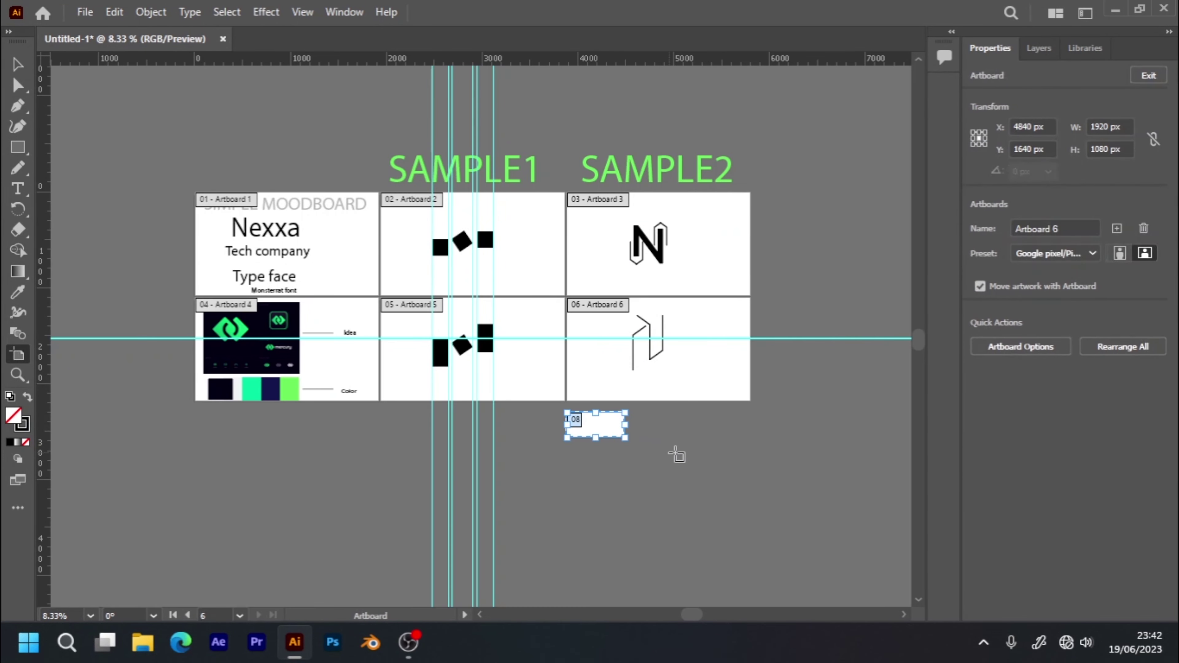
key(Delete)
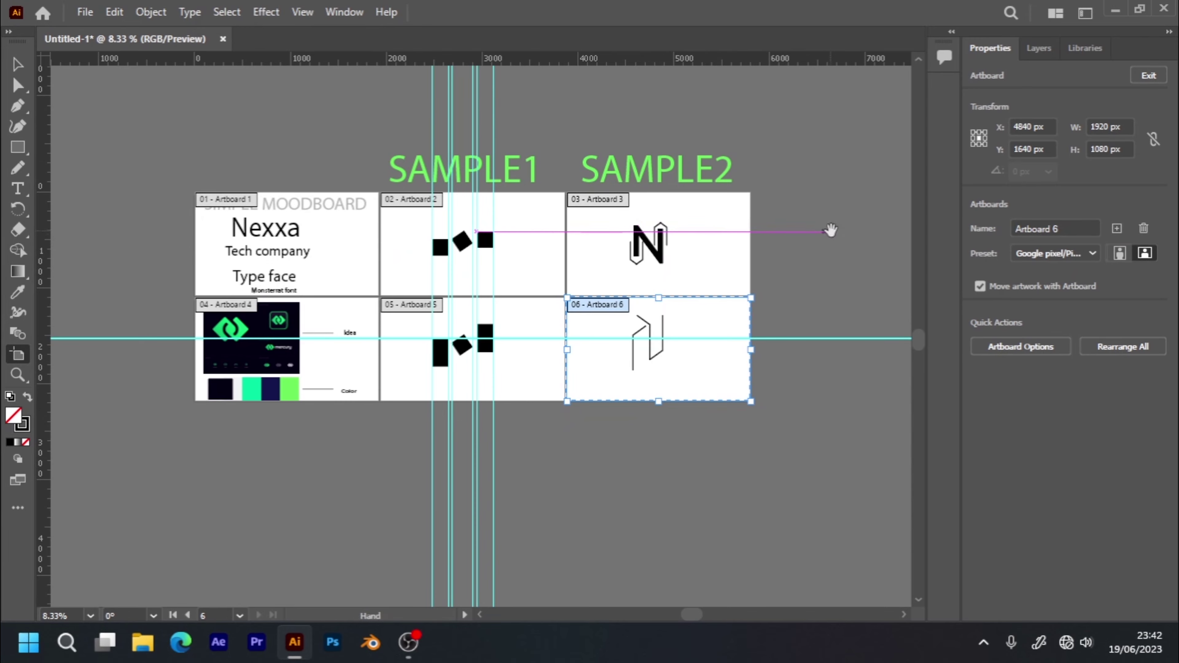
- Move Artboard 6 up into the top row, right of Artboard 3 (X 6802, Y 540)
mouse_move(831, 230)
mouse_down()
mouse_move(657, 250)
mouse_move(616, 240)
mouse_up()
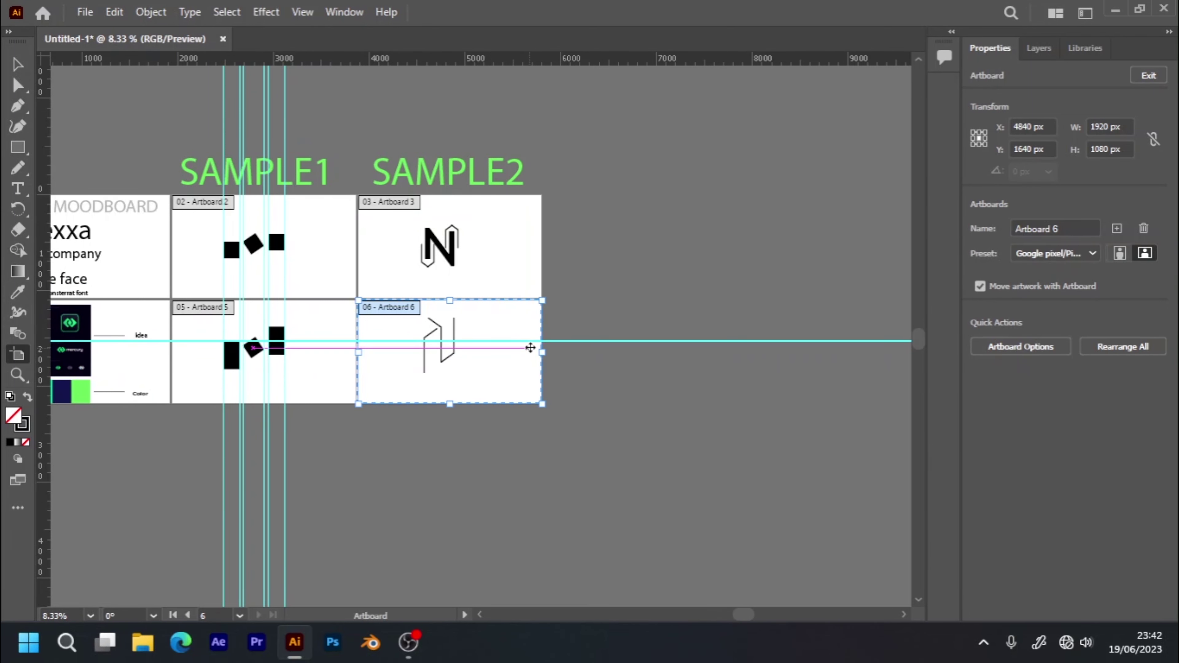
key(Escape)
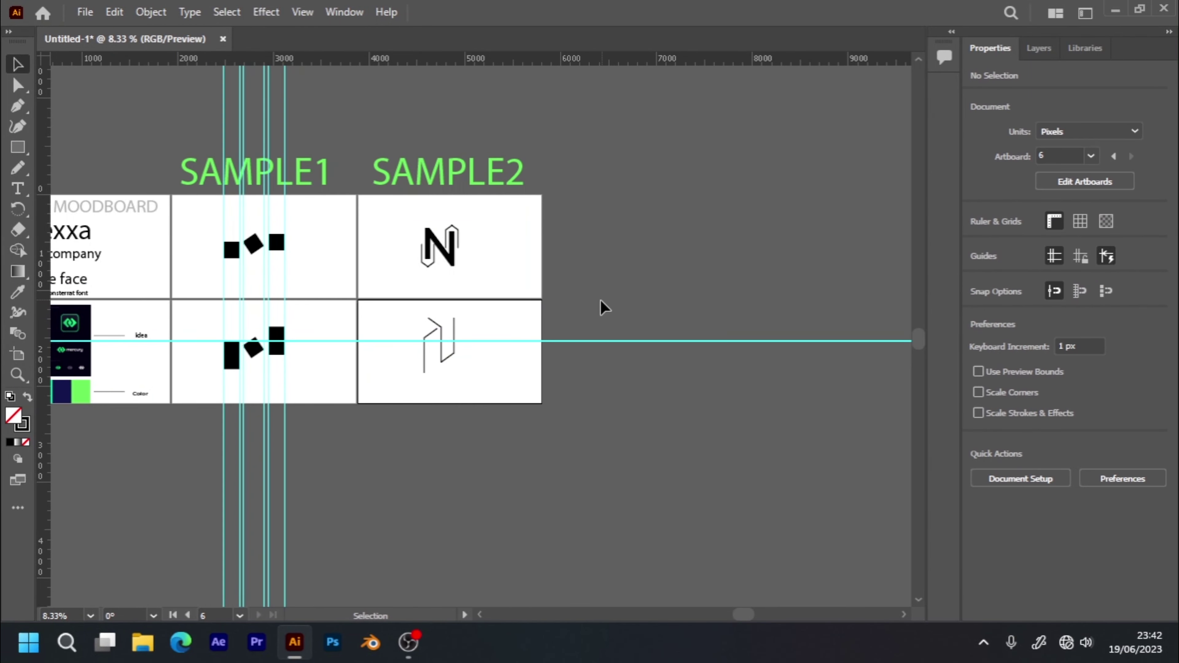
click(18, 354)
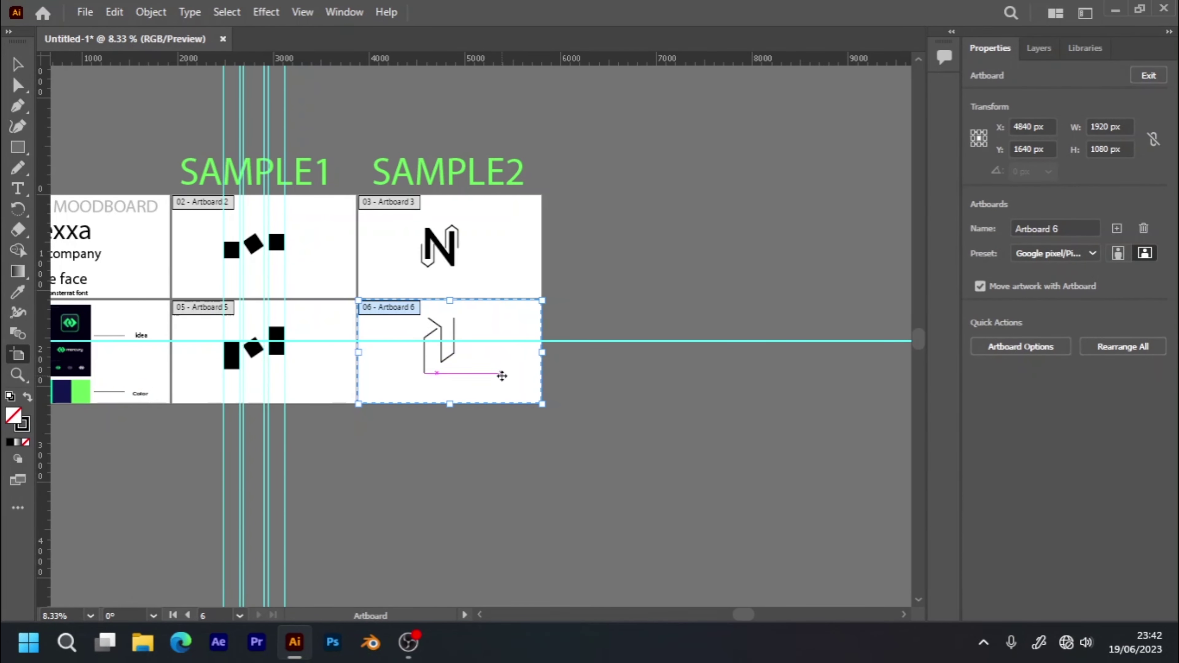
drag(502, 376, 693, 271)
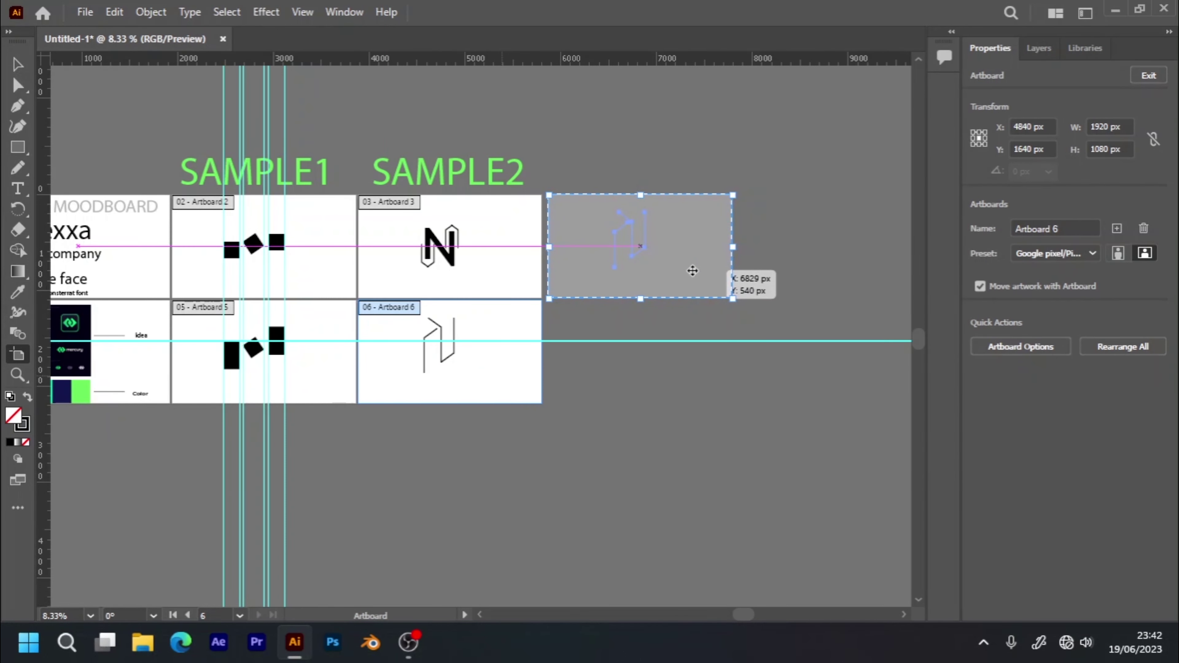
drag(692, 271, 692, 272)
- Dismiss the accidental Start menu and Alt-drag a copy of Artboard 6 below Artboard 3
key(super)
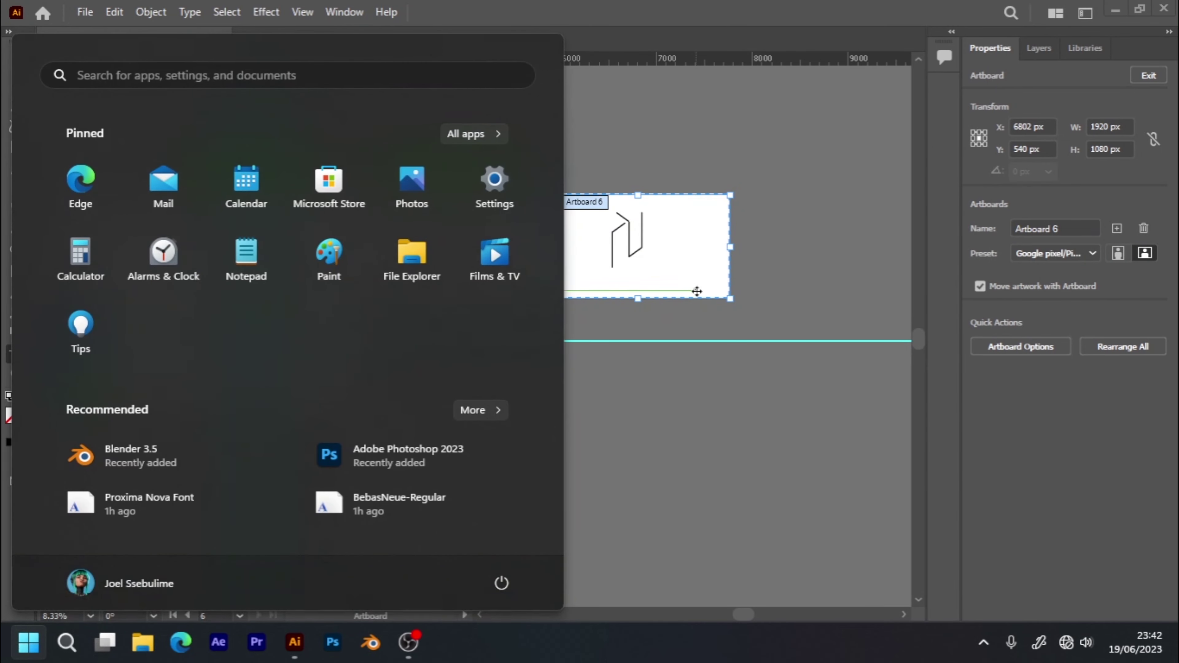
click(747, 269)
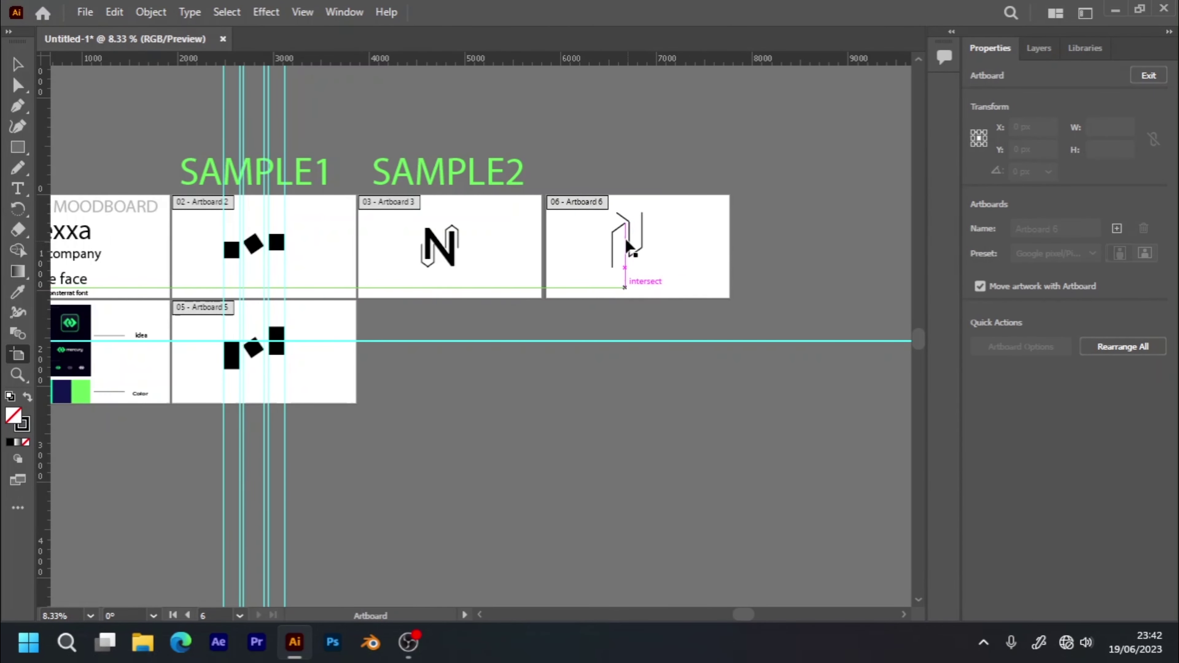
click(656, 265)
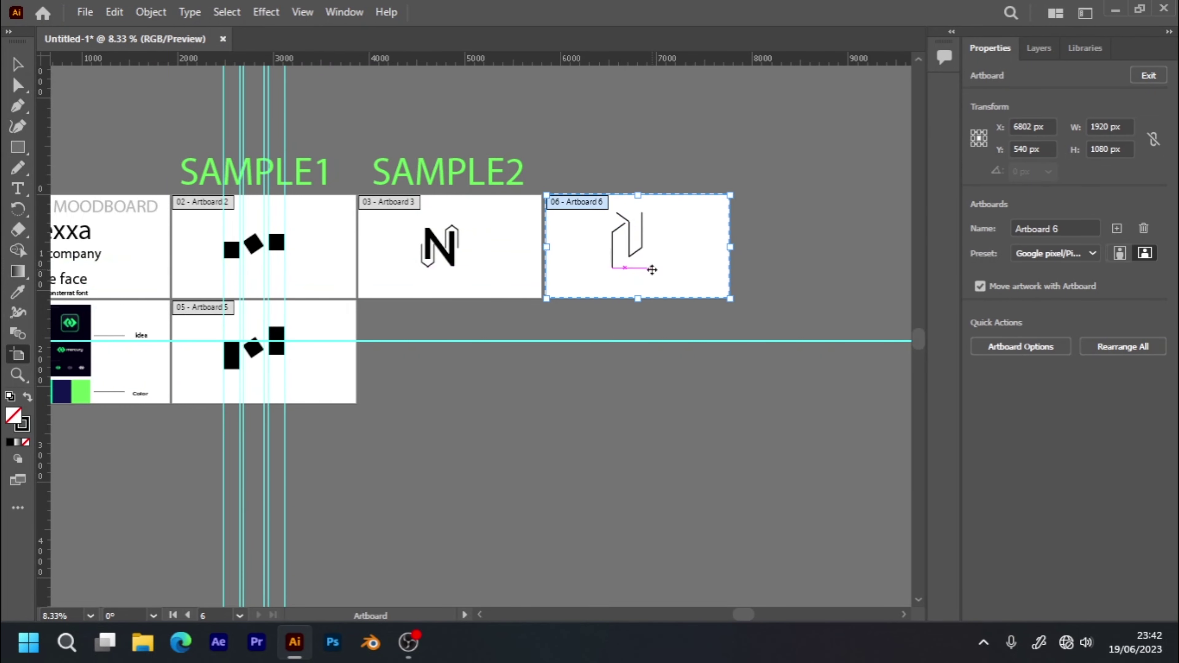
mouse_move(652, 272)
mouse_down()
mouse_move(505, 387)
mouse_move(479, 383)
mouse_up()
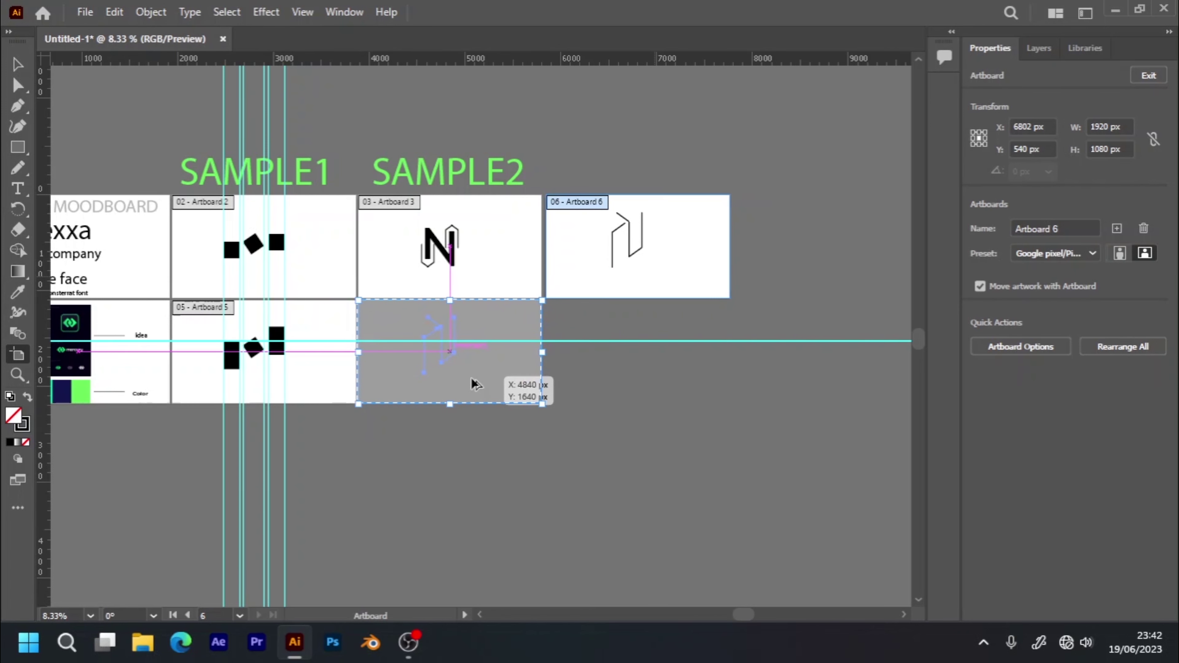
- Align the first Artboard 6 copy beneath Artboard 3 using smart guides
drag(472, 379, 479, 380)
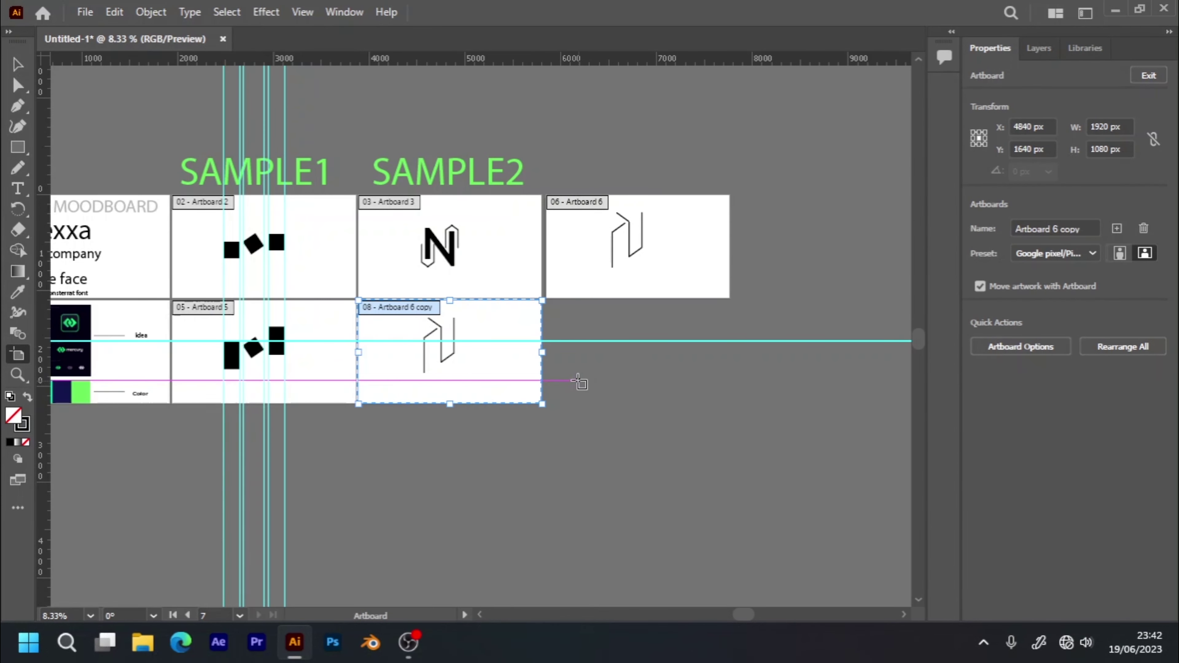
drag(507, 367, 516, 368)
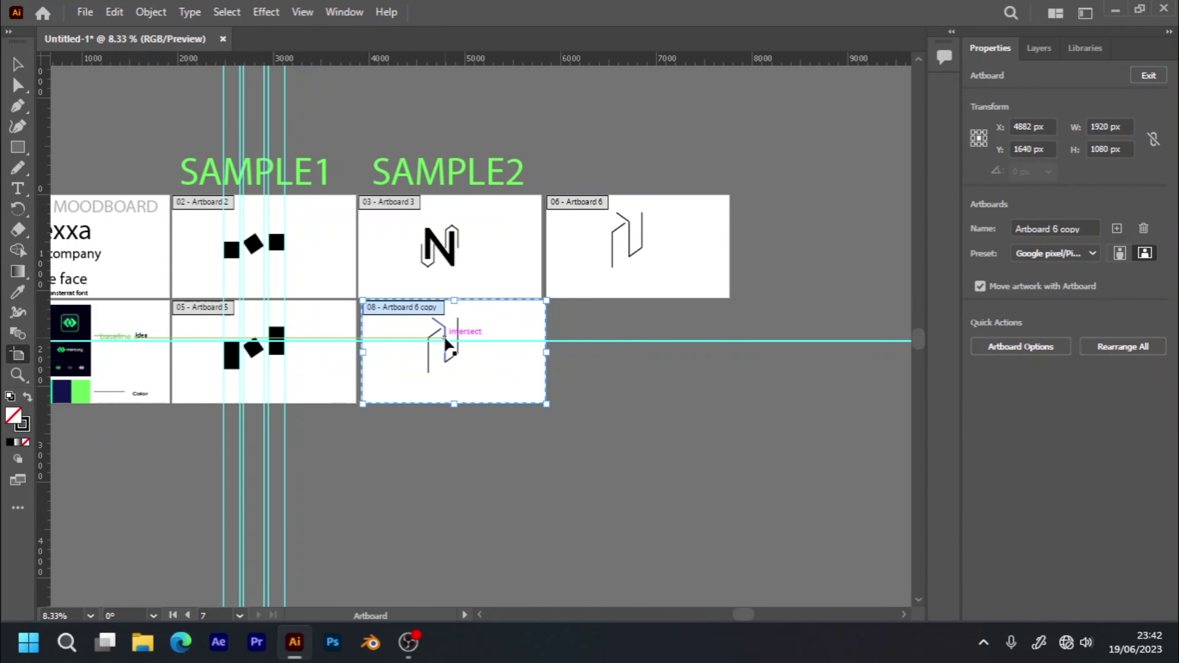
scroll(446, 343, up, 3)
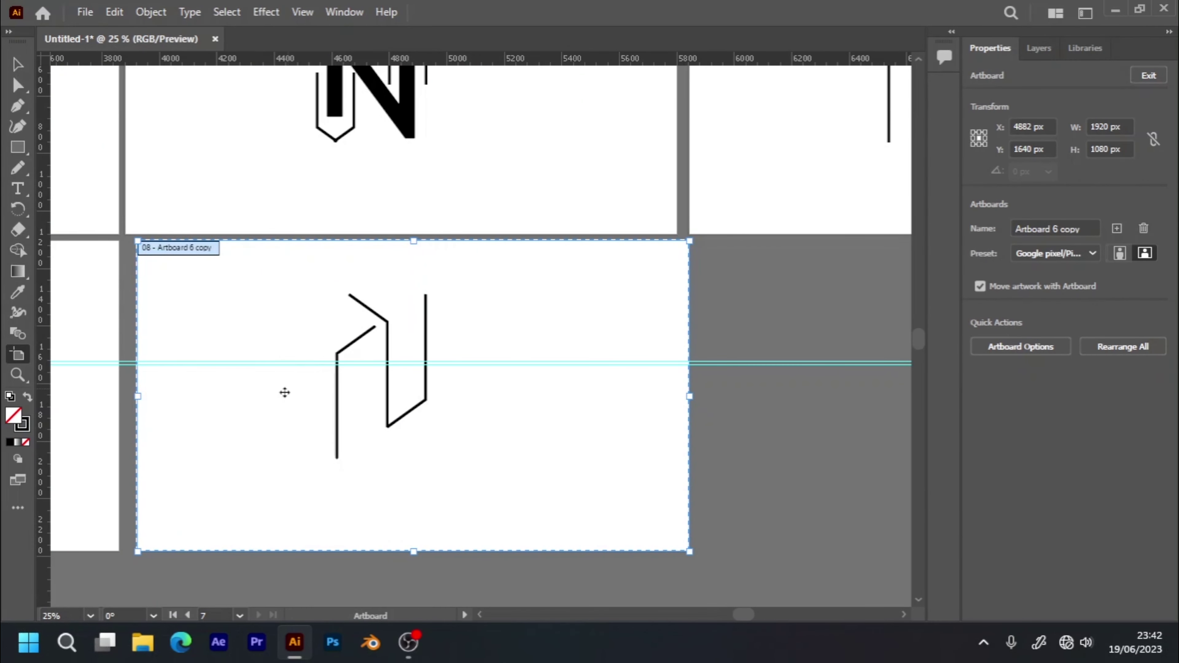
drag(285, 392, 208, 425)
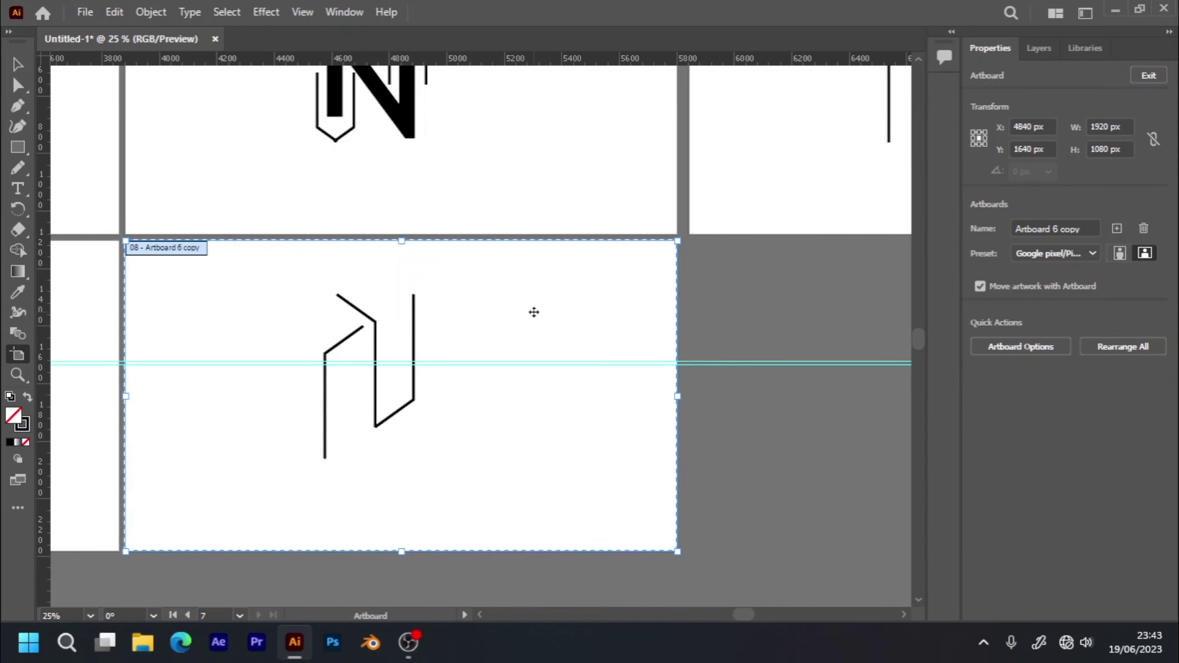
drag(534, 312, 532, 322)
key(ctrl+minus)
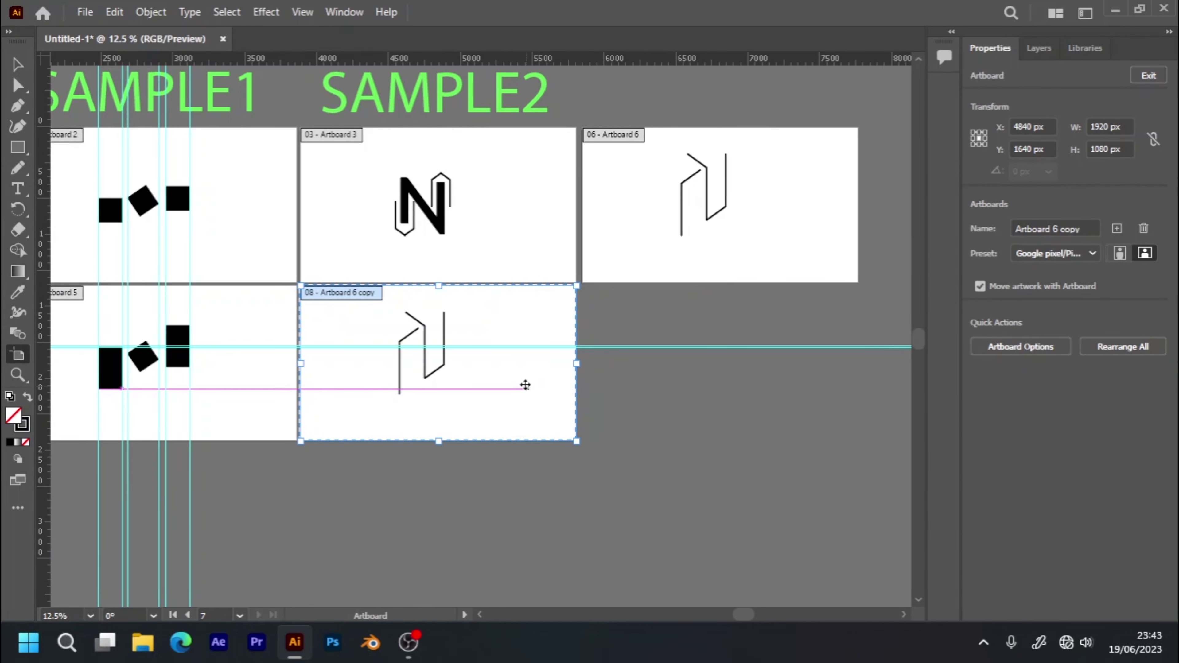
- Add a second artboard copy beneath Artboard 6, aligned with its row
drag(519, 384, 798, 389)
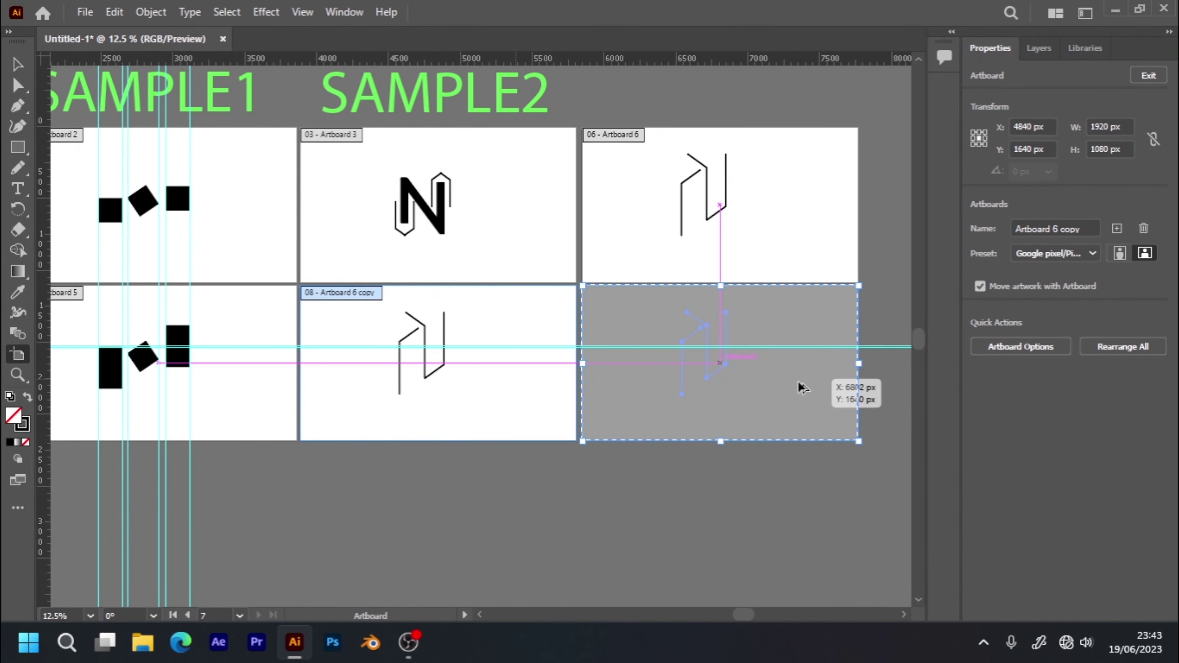
drag(799, 390, 799, 390)
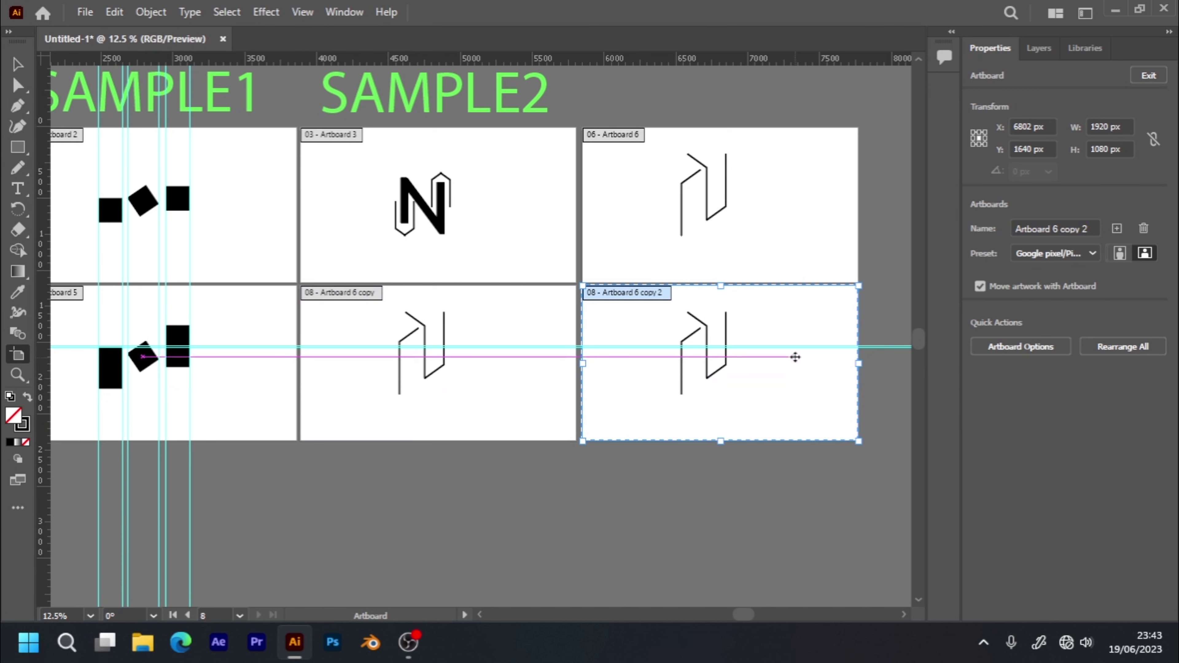
drag(795, 323, 795, 328)
key(ctrl+plus)
key(ctrl+plus)
key(ctrl+plus)
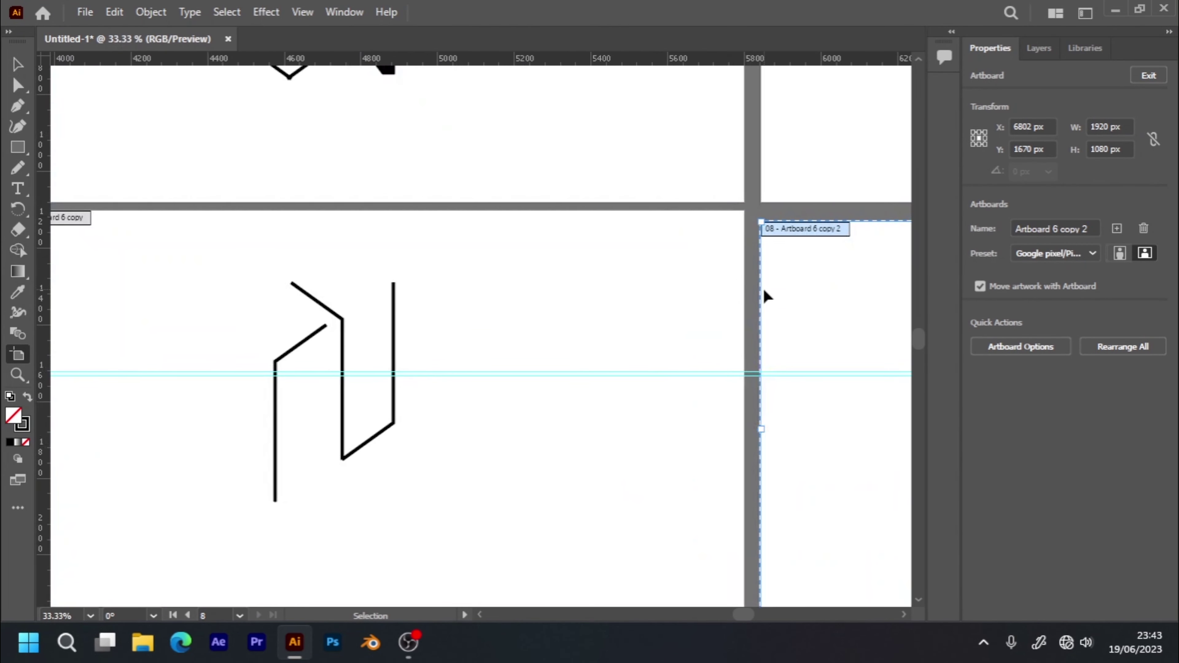
drag(645, 366, 217, 311)
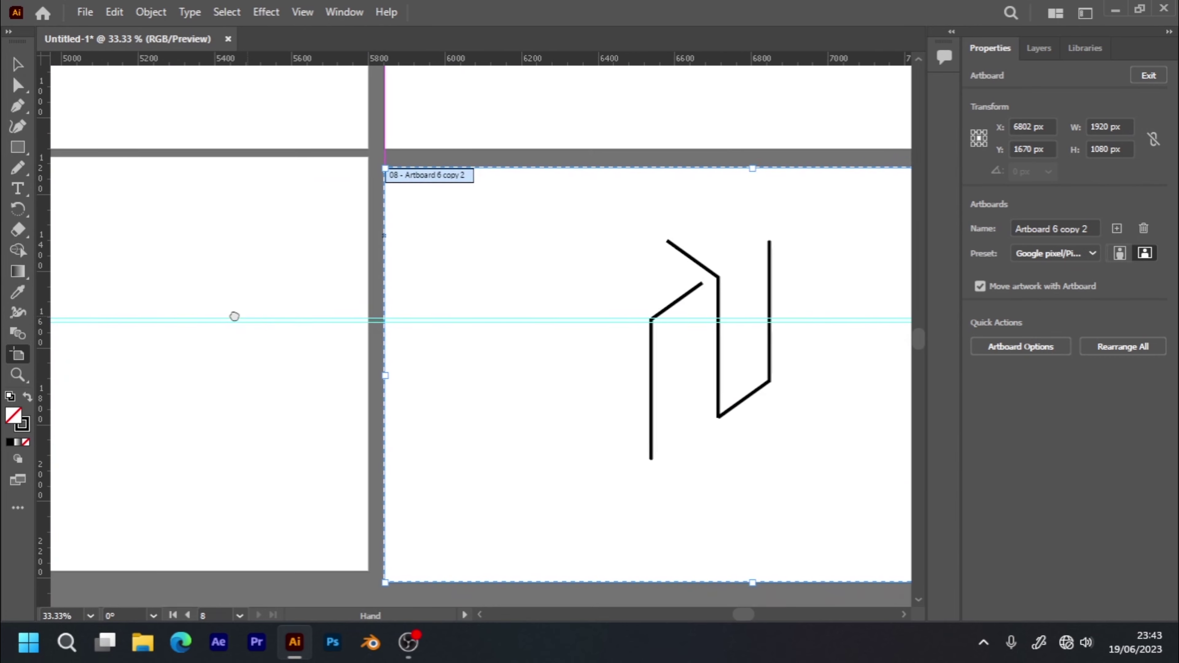
drag(775, 435, 776, 430)
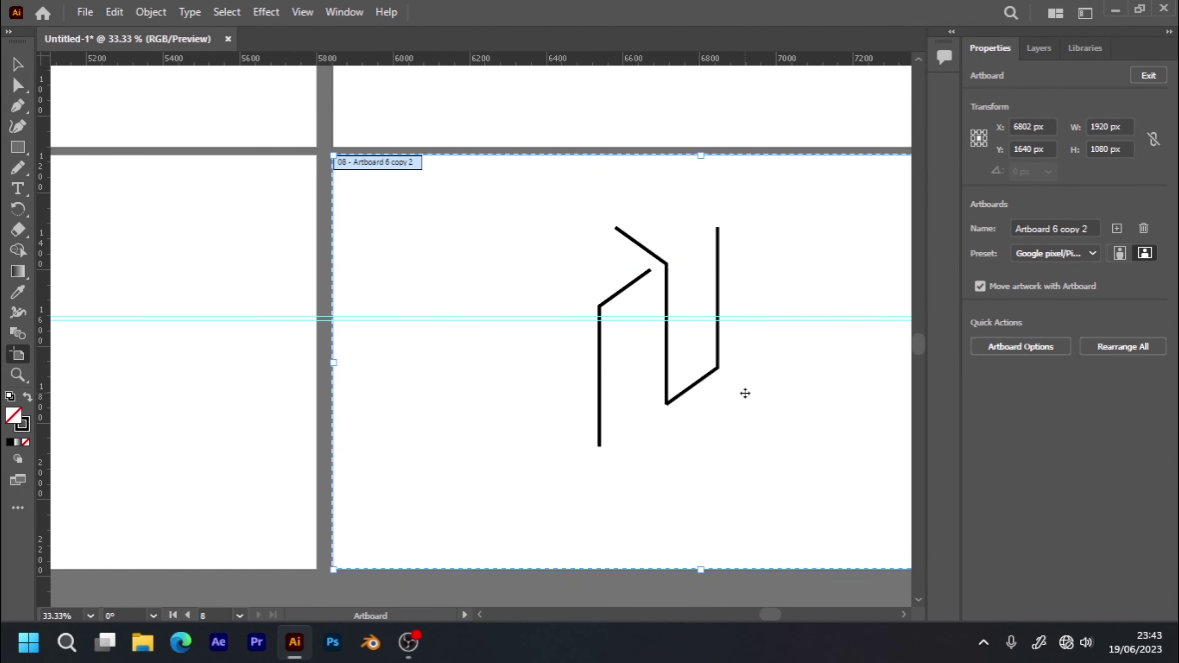
key(ctrl+minus)
key(ctrl+minus)
key(ctrl+minus)
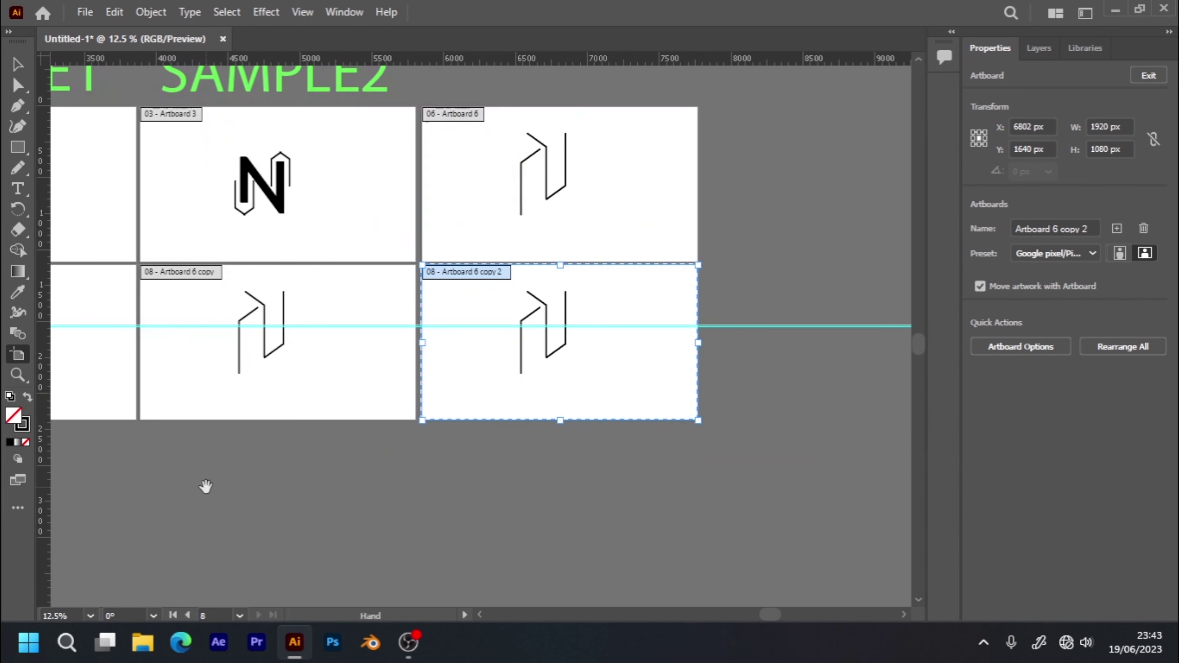
drag(207, 485, 336, 534)
- Duplicate the SAMPLE2 heading over the right column and change it to SAMPLE3
click(17, 64)
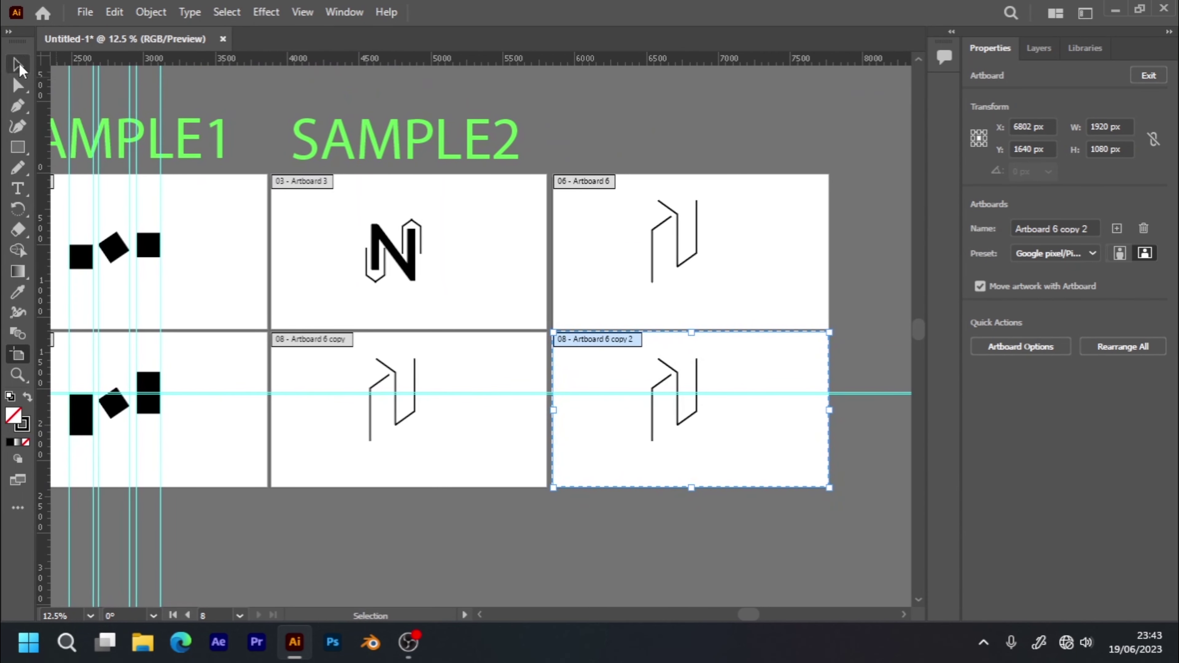
click(344, 141)
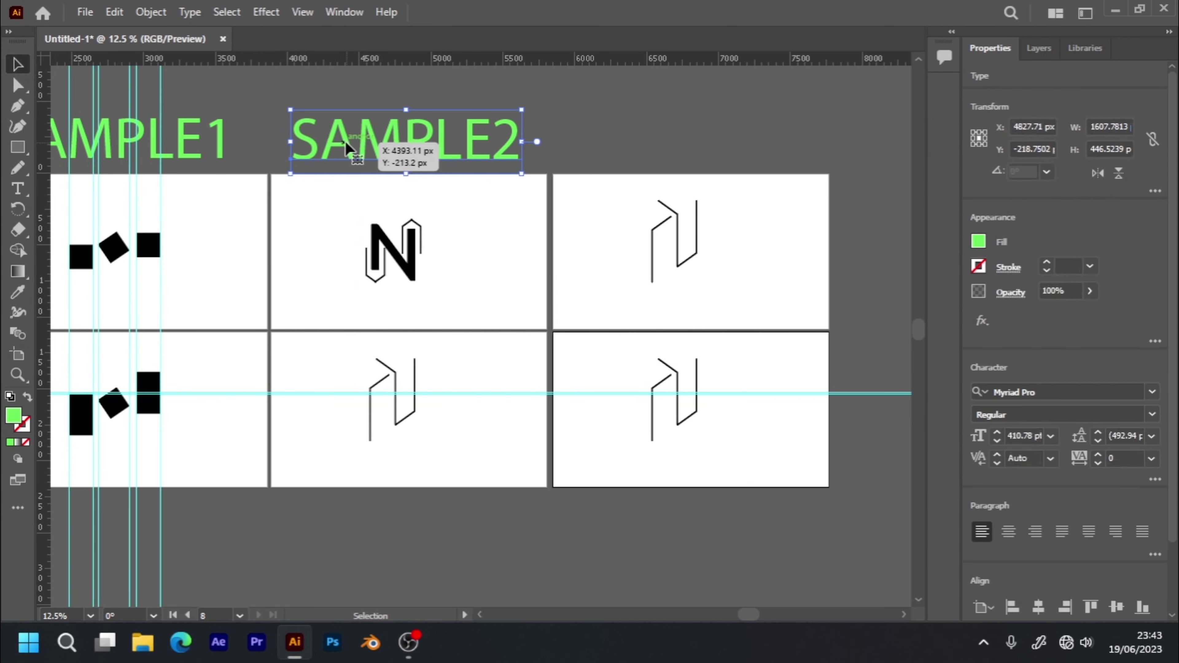
drag(349, 142, 624, 140)
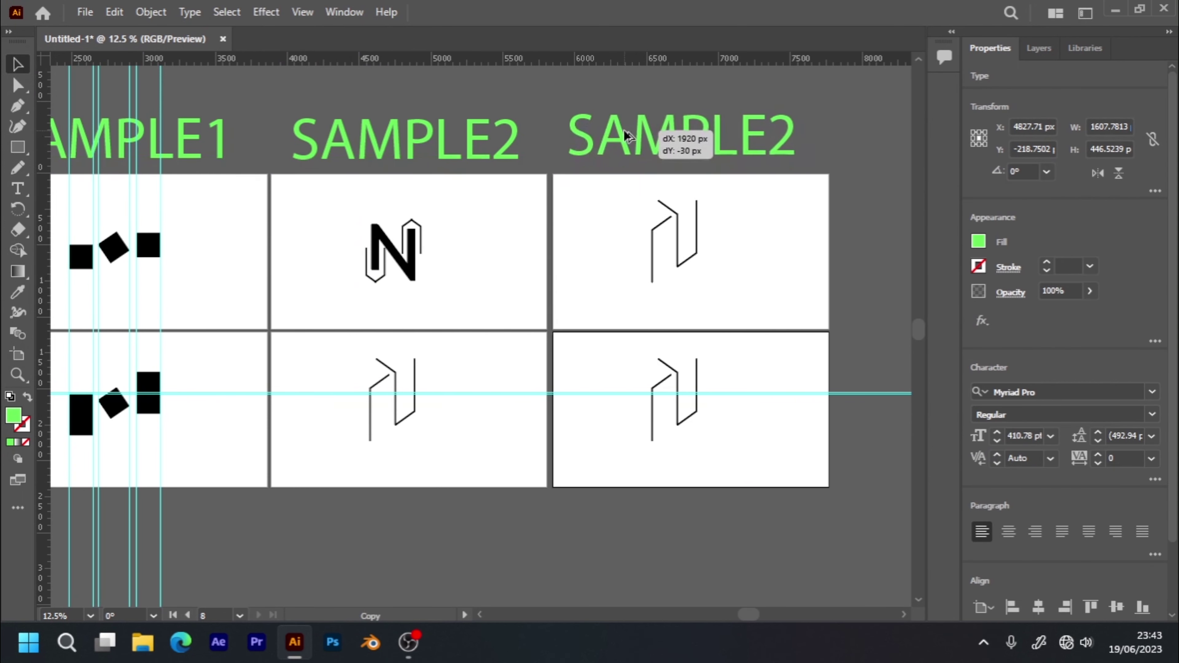
double_click(785, 152)
key(BackSpace)
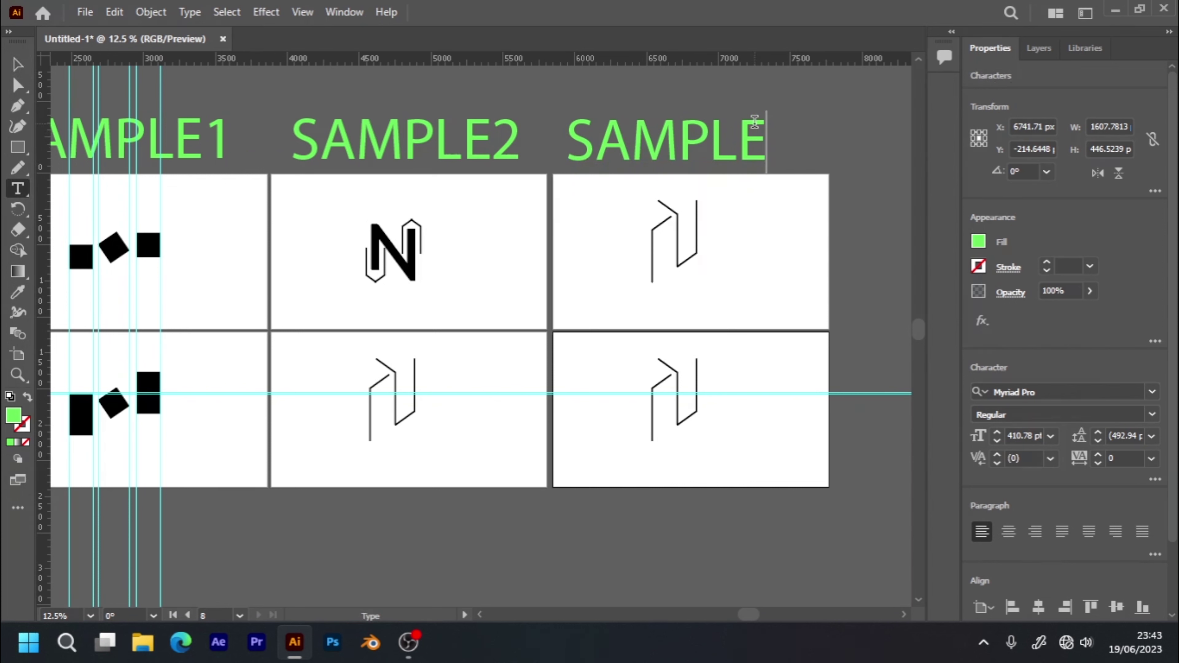
text(3)
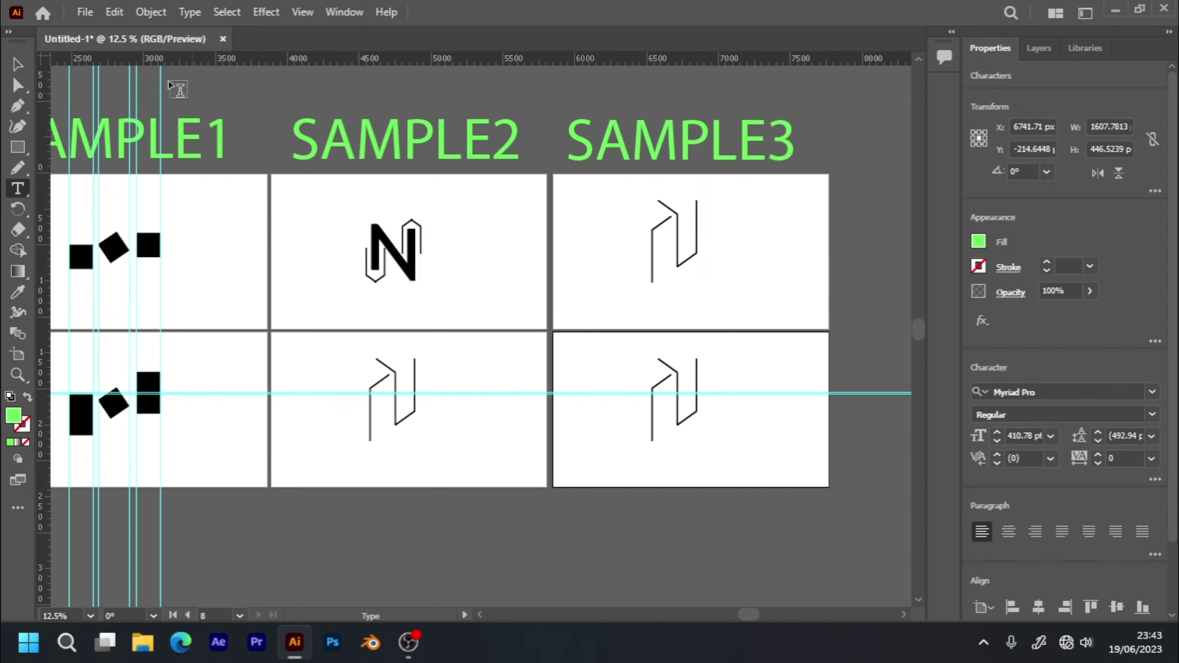
key(Escape)
- Raise the left stroke of the top-right line-drawn N
click(859, 236)
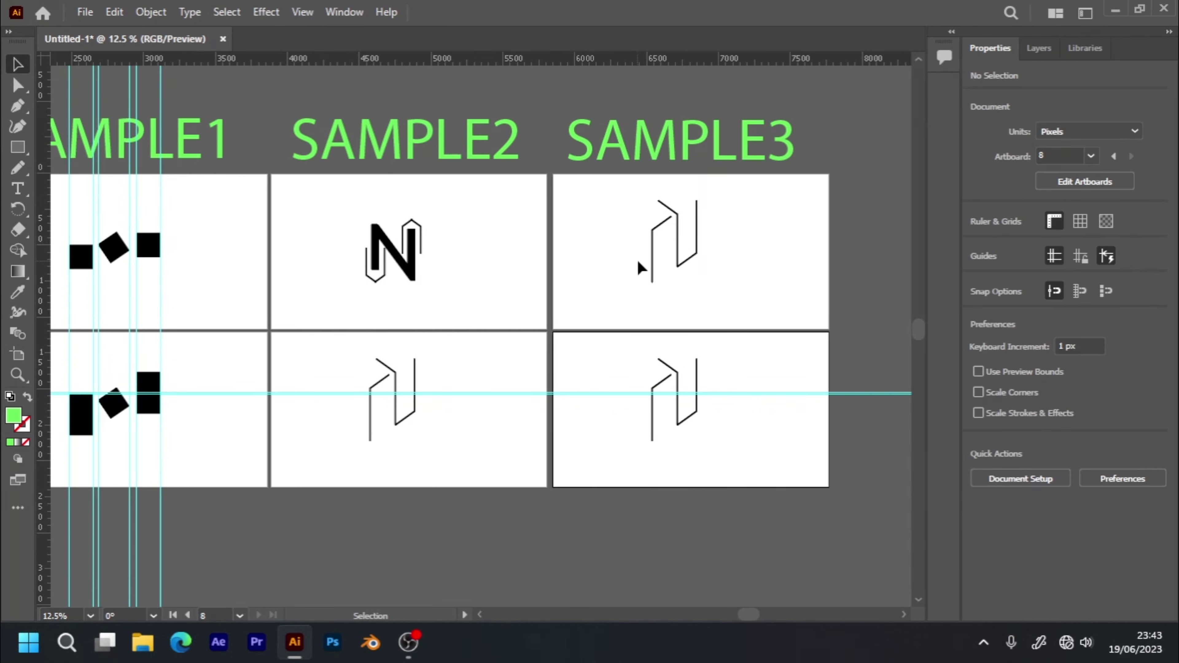
drag(652, 269, 645, 253)
click(760, 262)
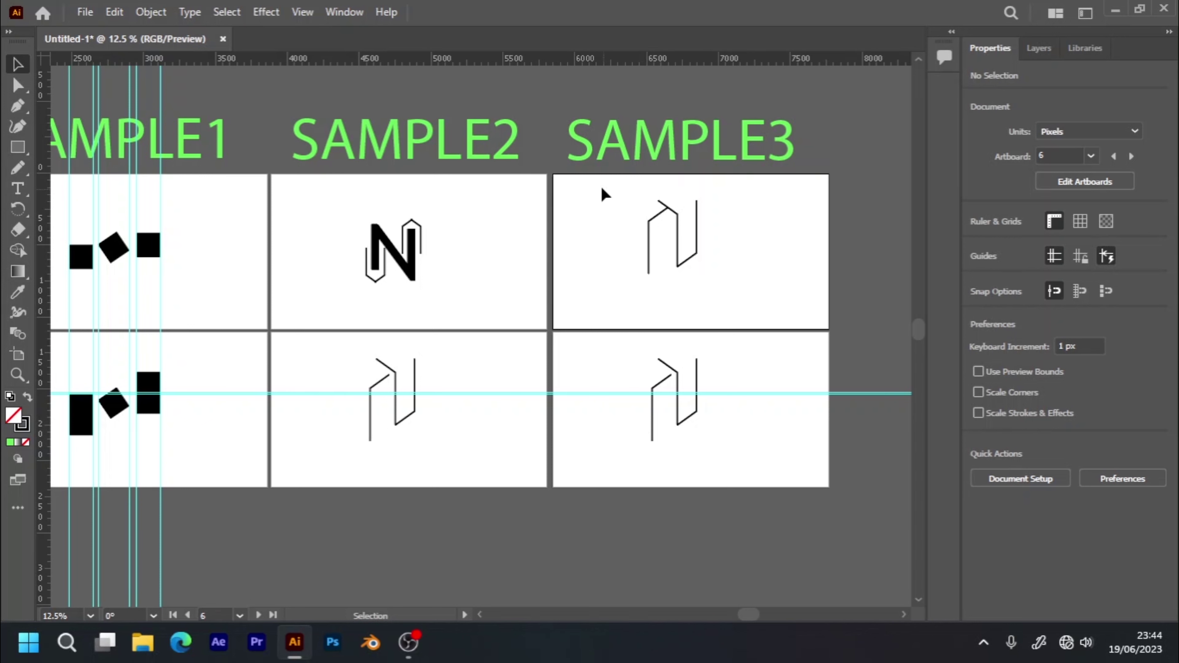
- Give the top-right SAMPLE3 N an 80 pt stroke weight
drag(603, 191, 771, 304)
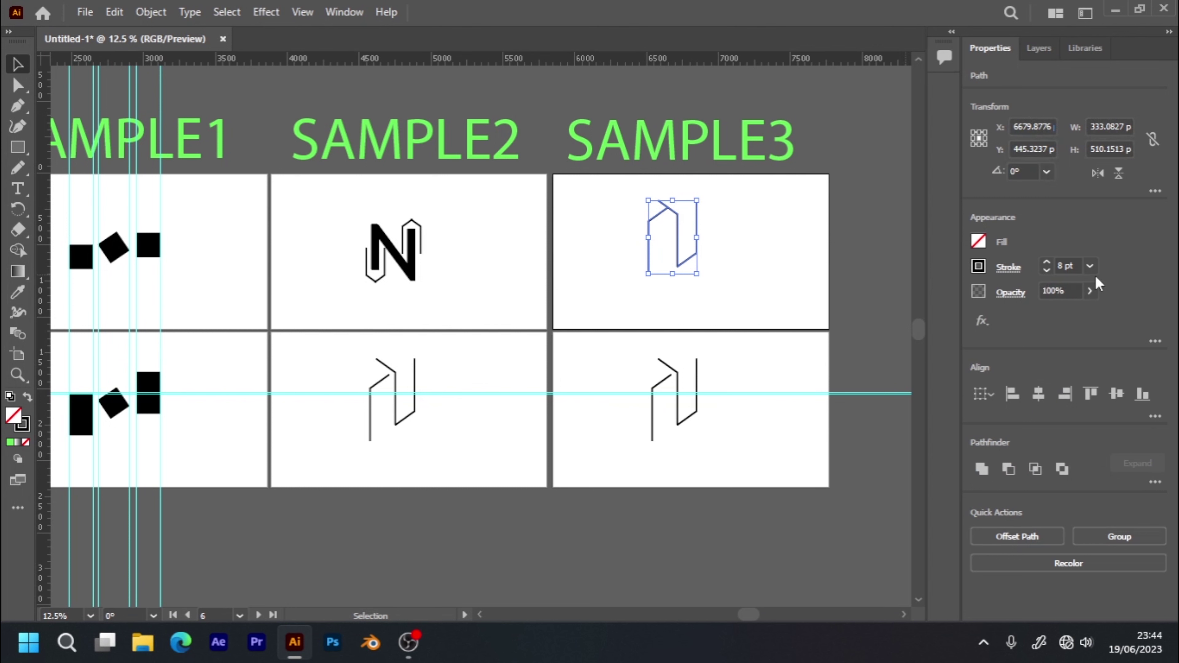
click(1090, 266)
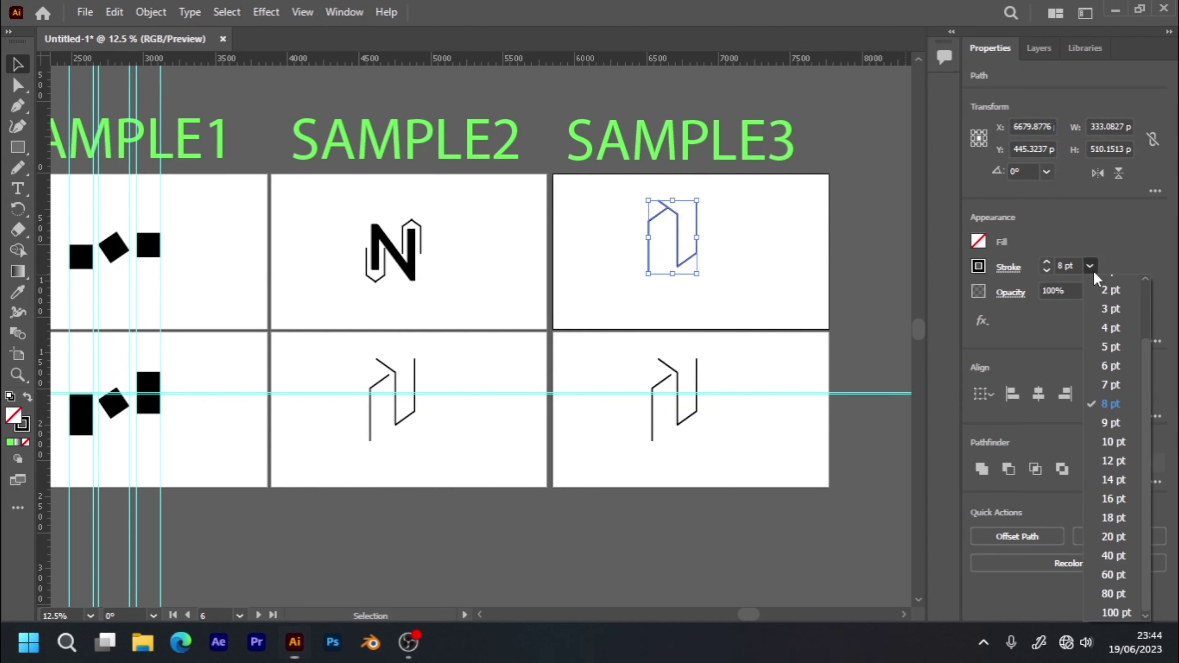
click(1106, 536)
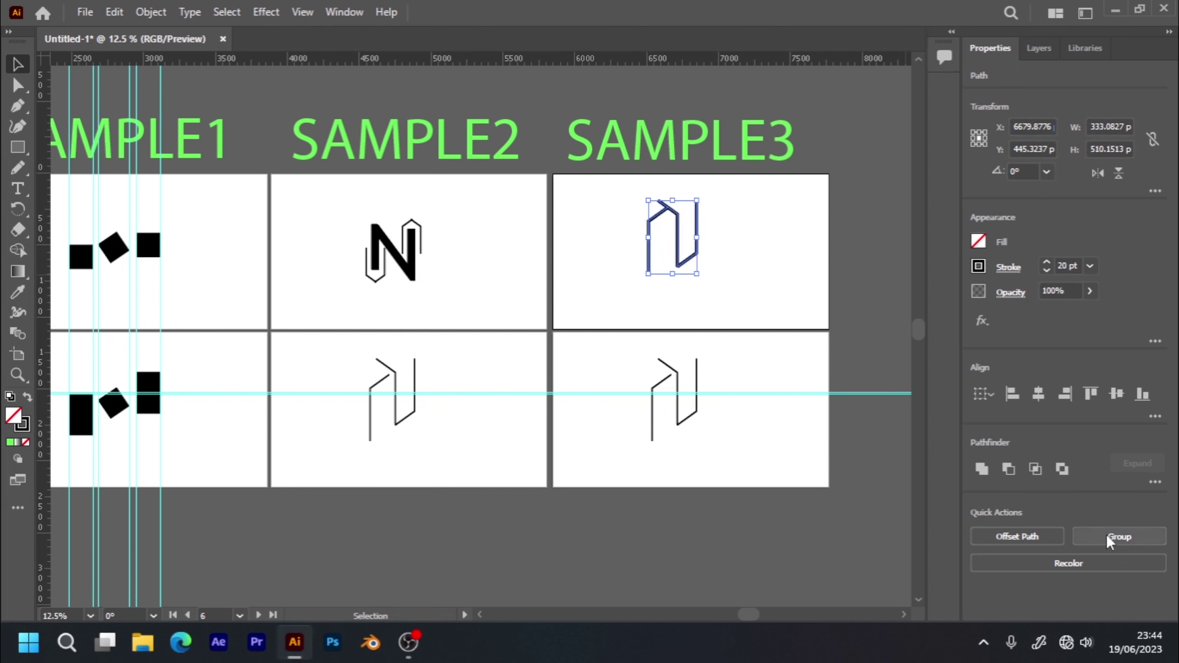
click(1091, 266)
click(1100, 582)
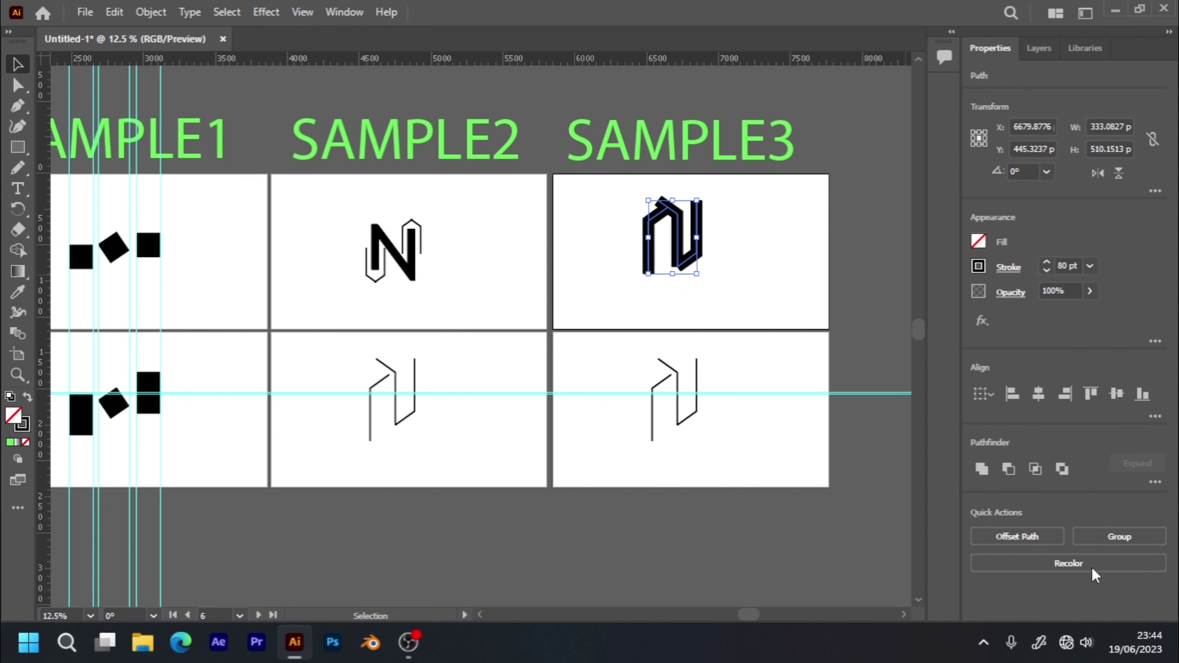
click(792, 287)
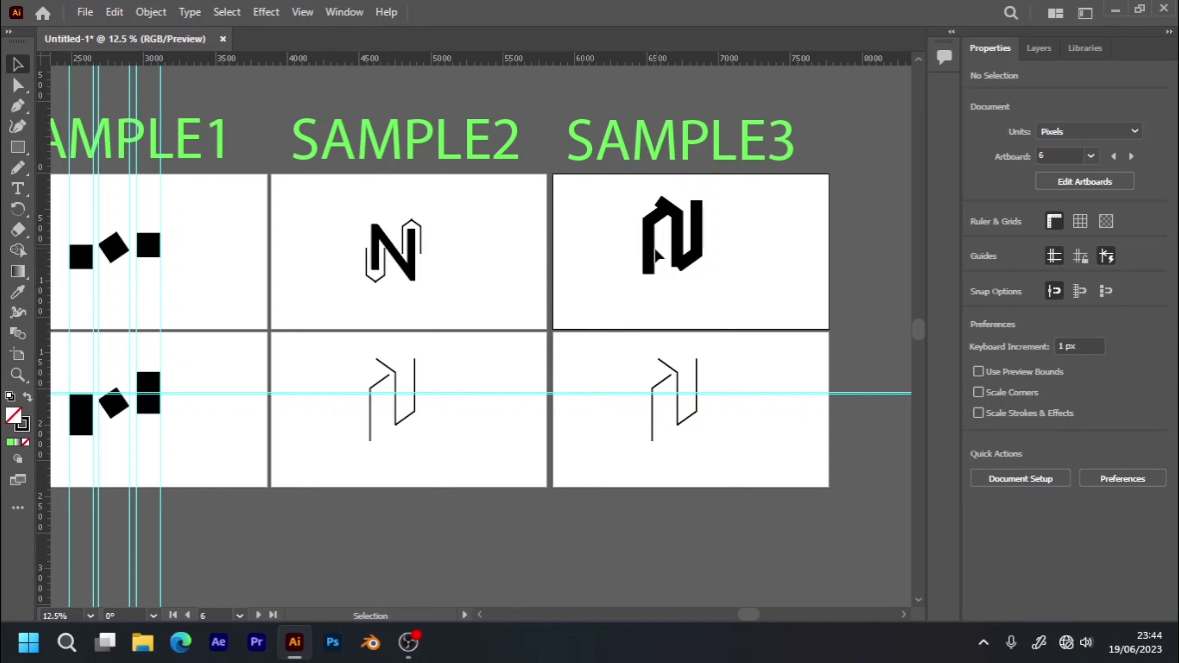
- Delete the bottom-right outline N and select both parts of the bold top-right N
mouse_move(616, 355)
mouse_down()
mouse_move(692, 373)
mouse_move(711, 390)
mouse_up()
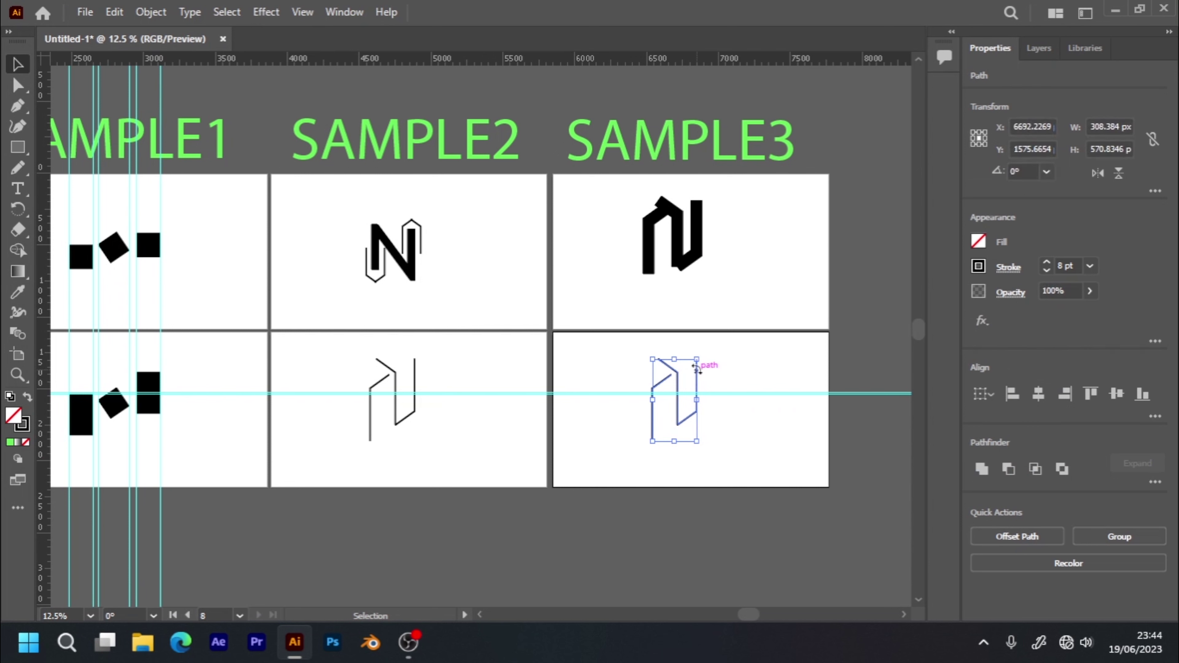
key(Delete)
click(753, 280)
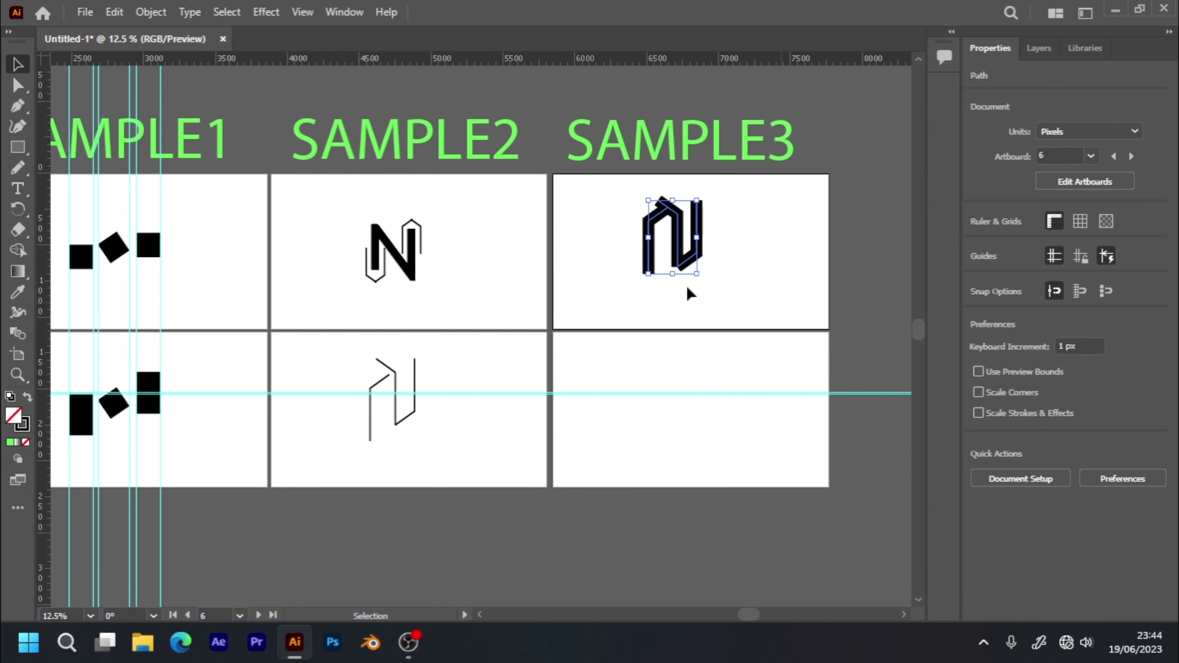
click(689, 262)
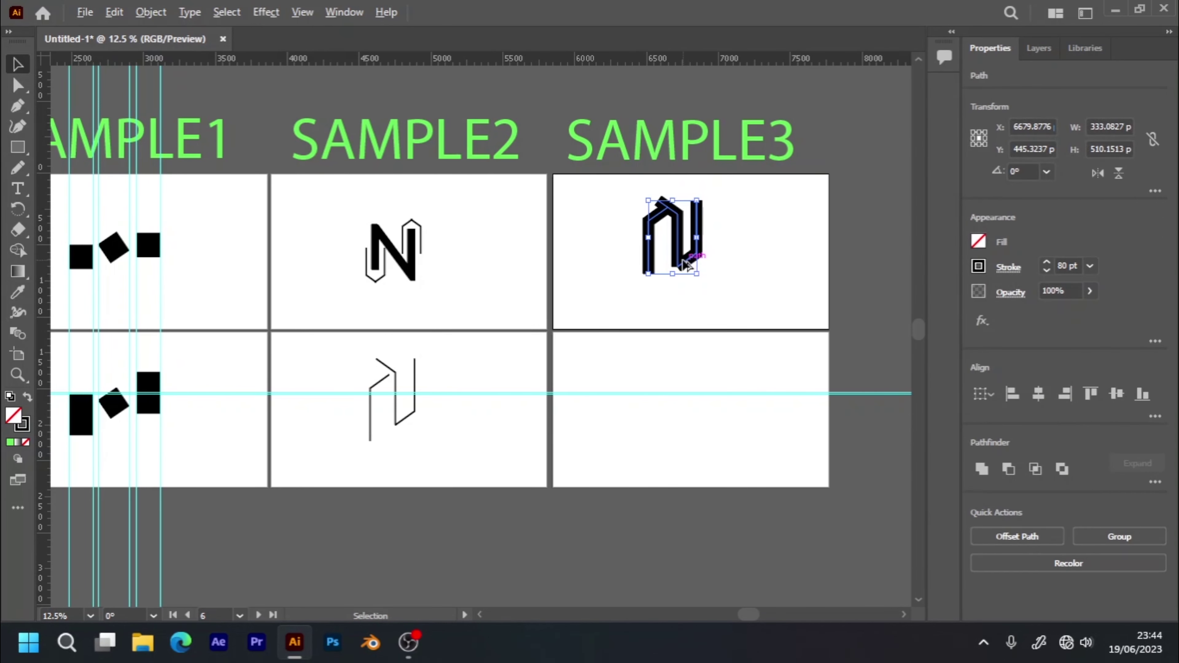
mouse_move(683, 255)
mouse_down()
mouse_move(661, 371)
mouse_move(671, 350)
mouse_up()
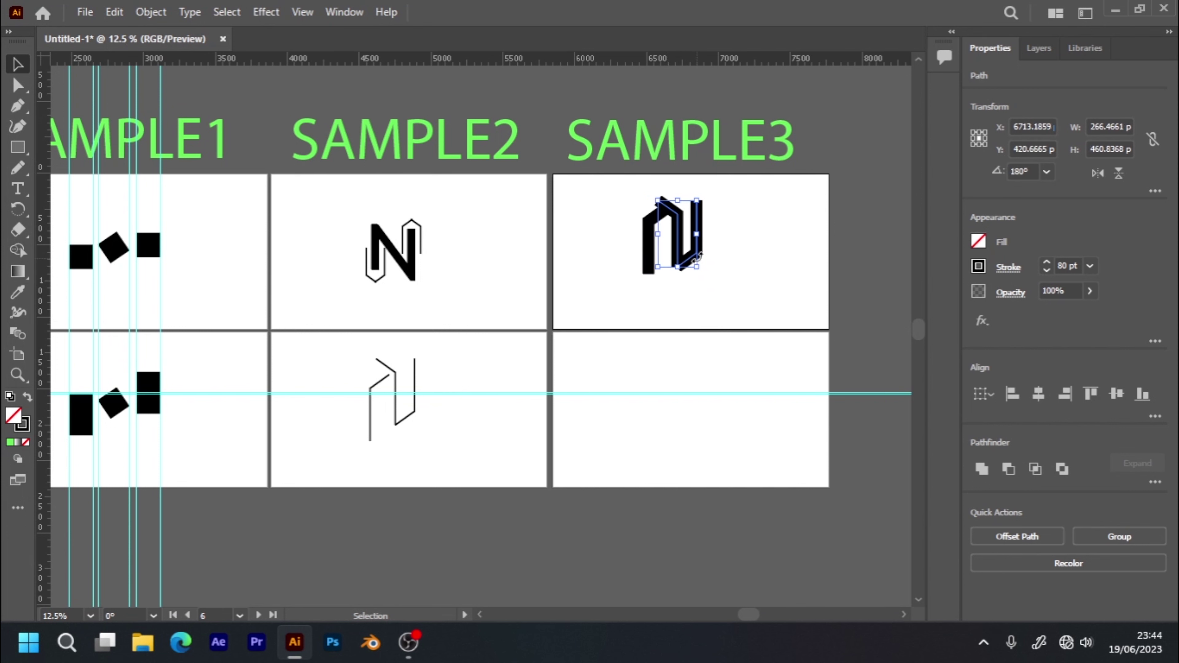
drag(609, 181, 711, 292)
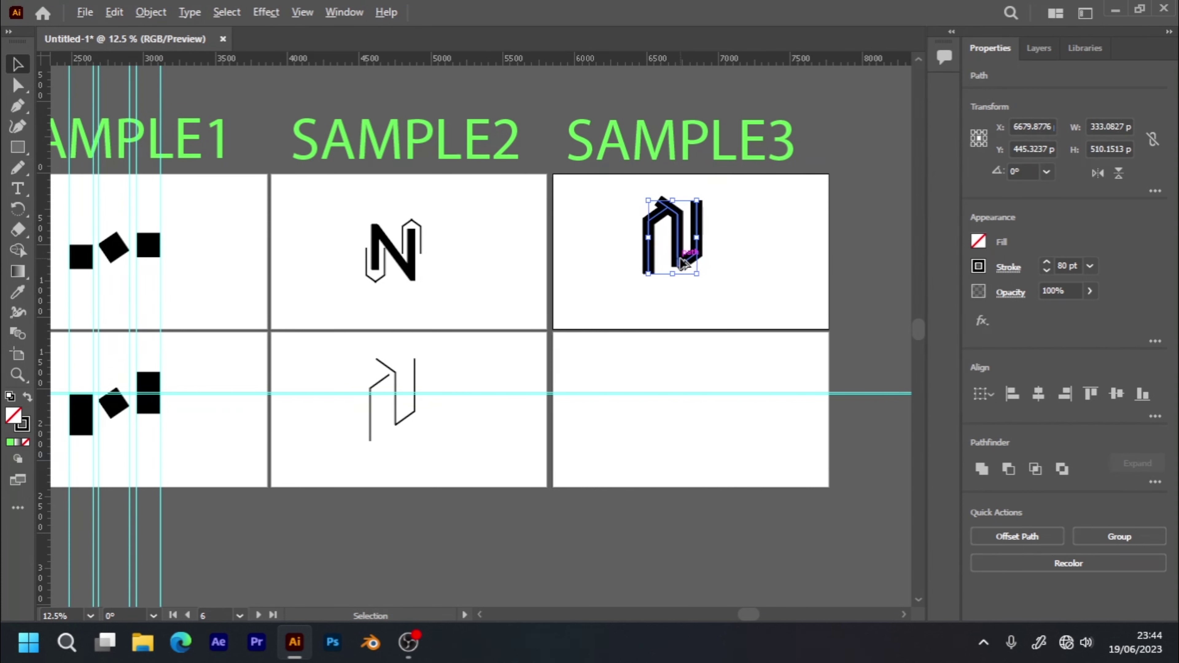
- Copy the bold N into the bottom-right artboard and nudge the top N's left stroke
drag(682, 265, 671, 431)
click(743, 441)
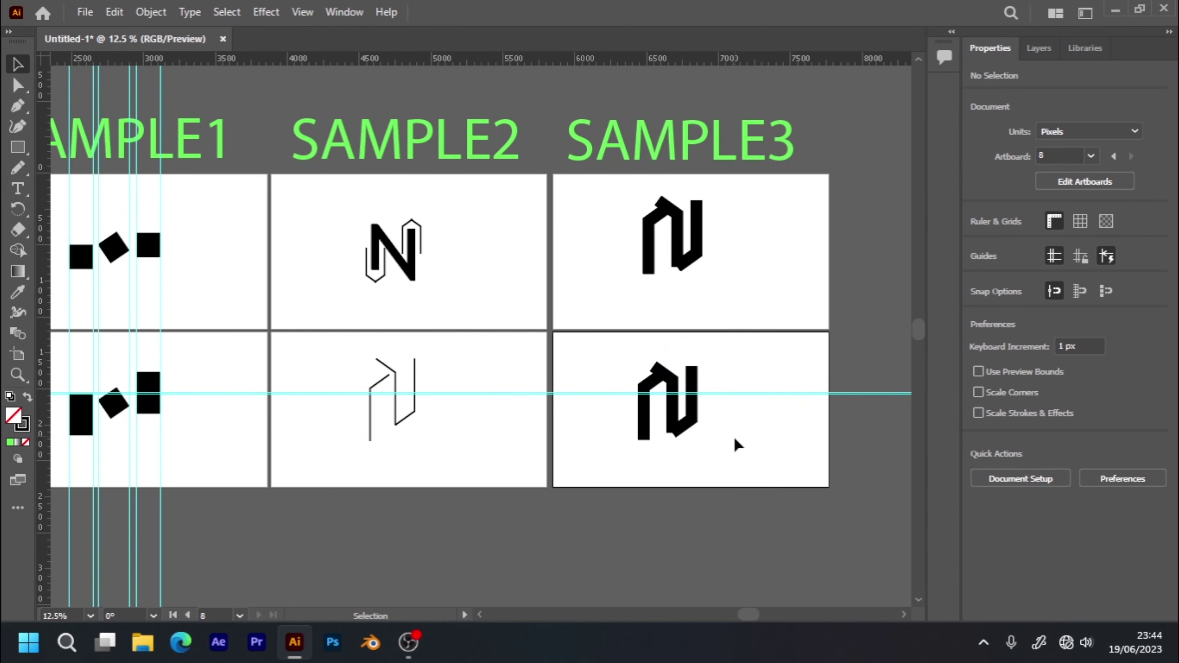
mouse_move(659, 246)
mouse_down()
mouse_move(663, 302)
mouse_move(649, 249)
mouse_up()
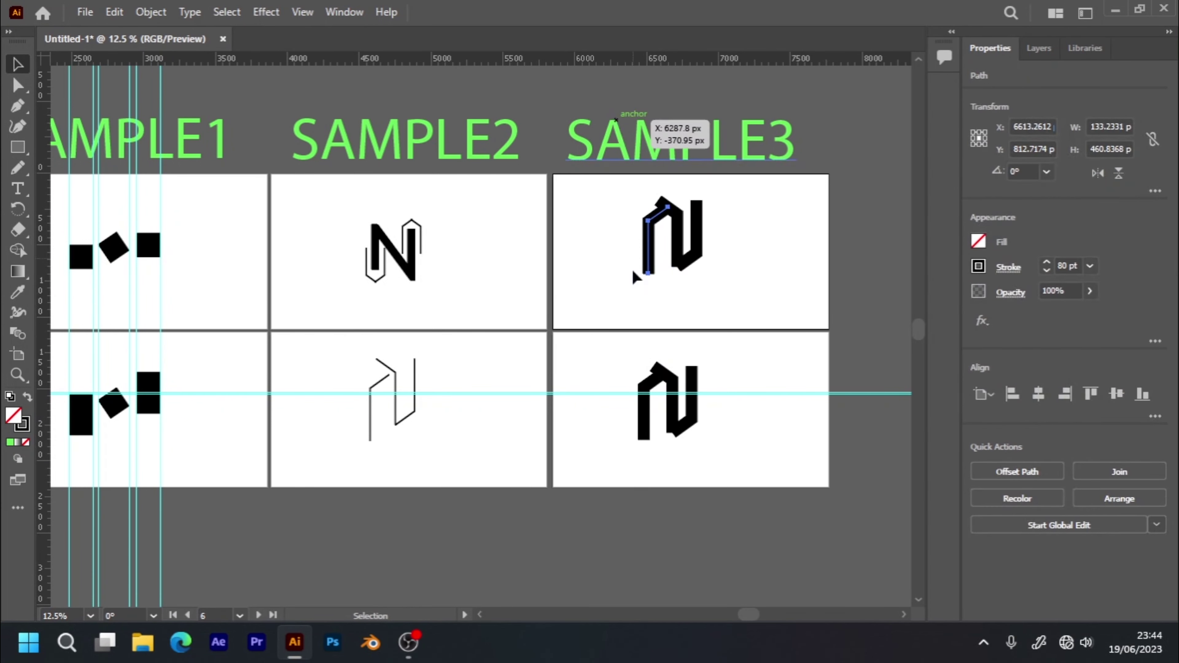
click(715, 404)
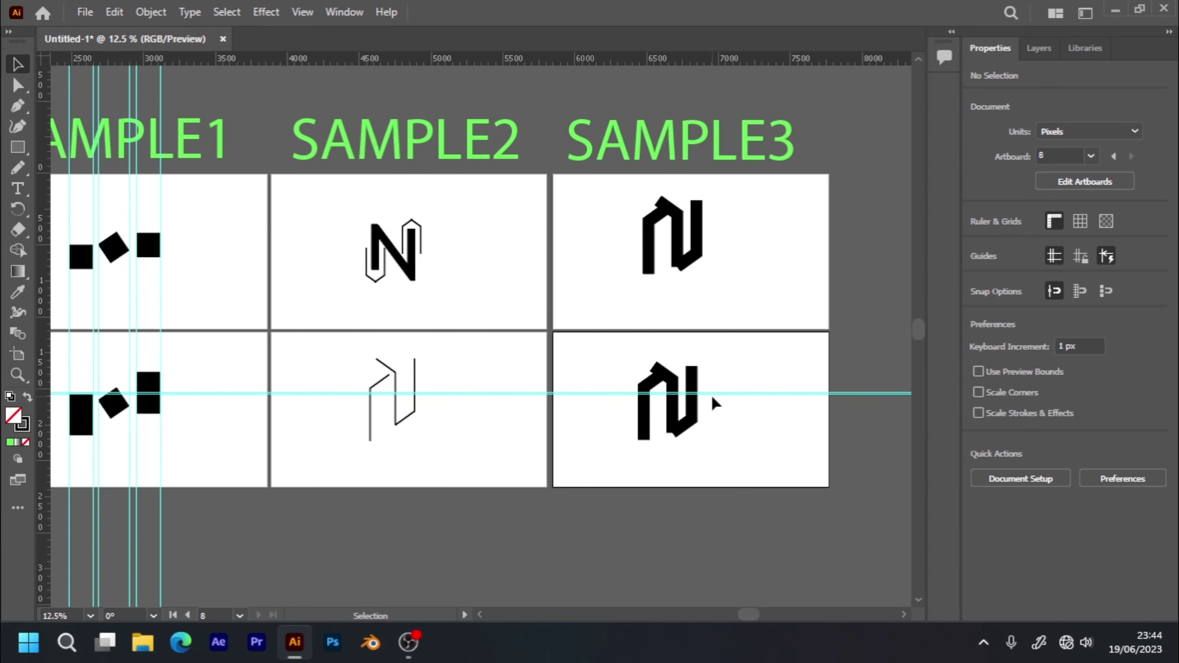
- Zoom to 25% and centre the view on the black N in the bottom-right artboard
scroll(715, 404, up, 1)
scroll(715, 404, up, 1)
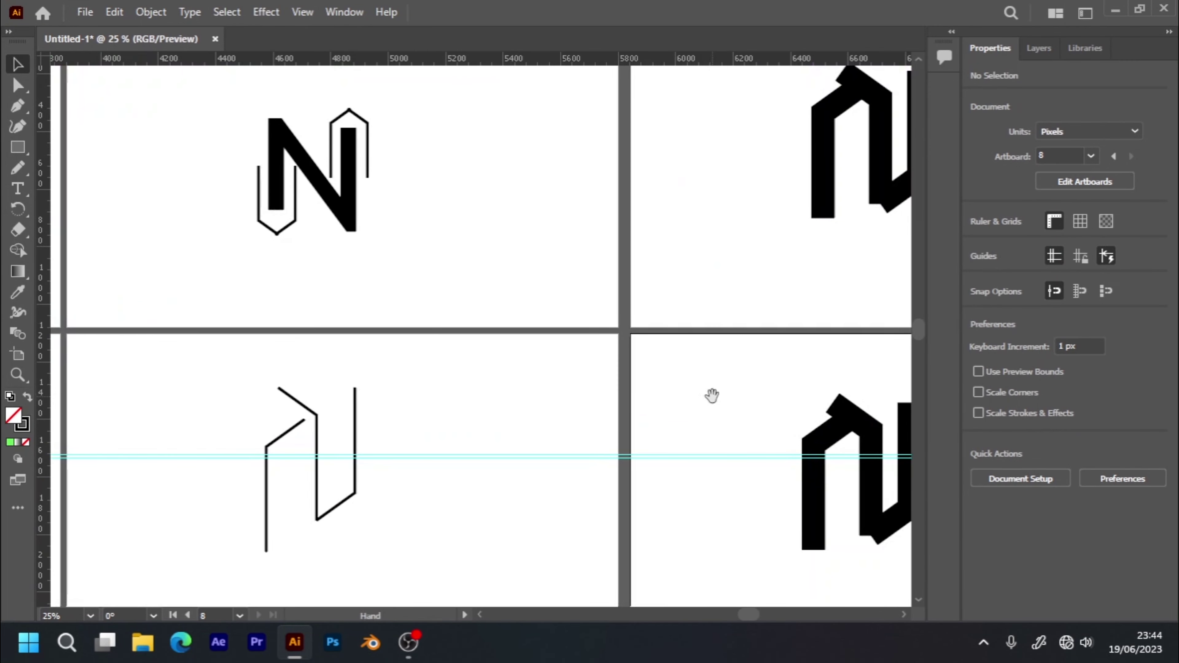
mouse_move(648, 321)
mouse_down()
mouse_move(487, 231)
mouse_move(669, 427)
mouse_up()
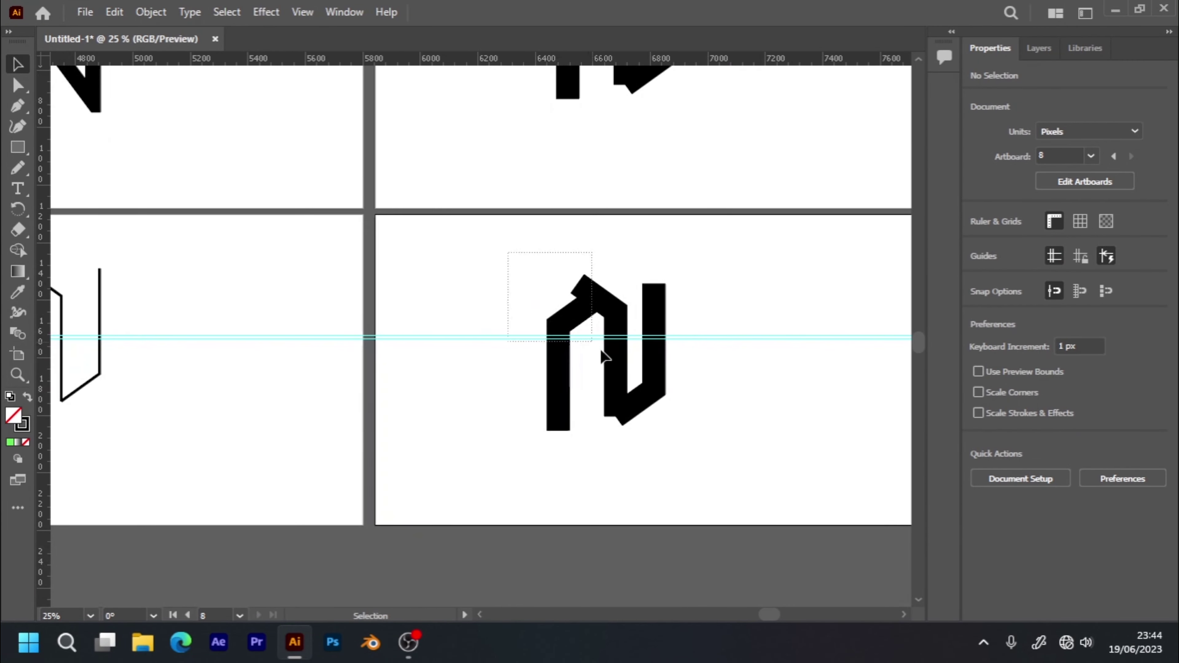
click(687, 429)
- Draw a rectangle under the black N and give it a green fill with no stroke
click(17, 147)
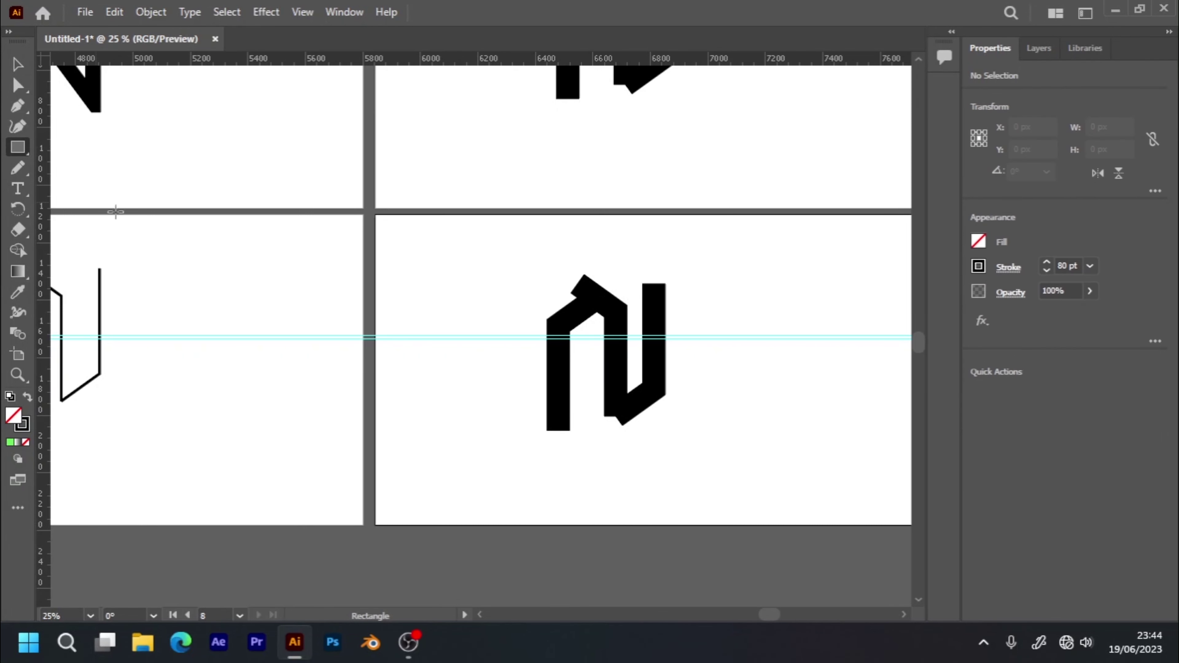
drag(478, 424, 680, 485)
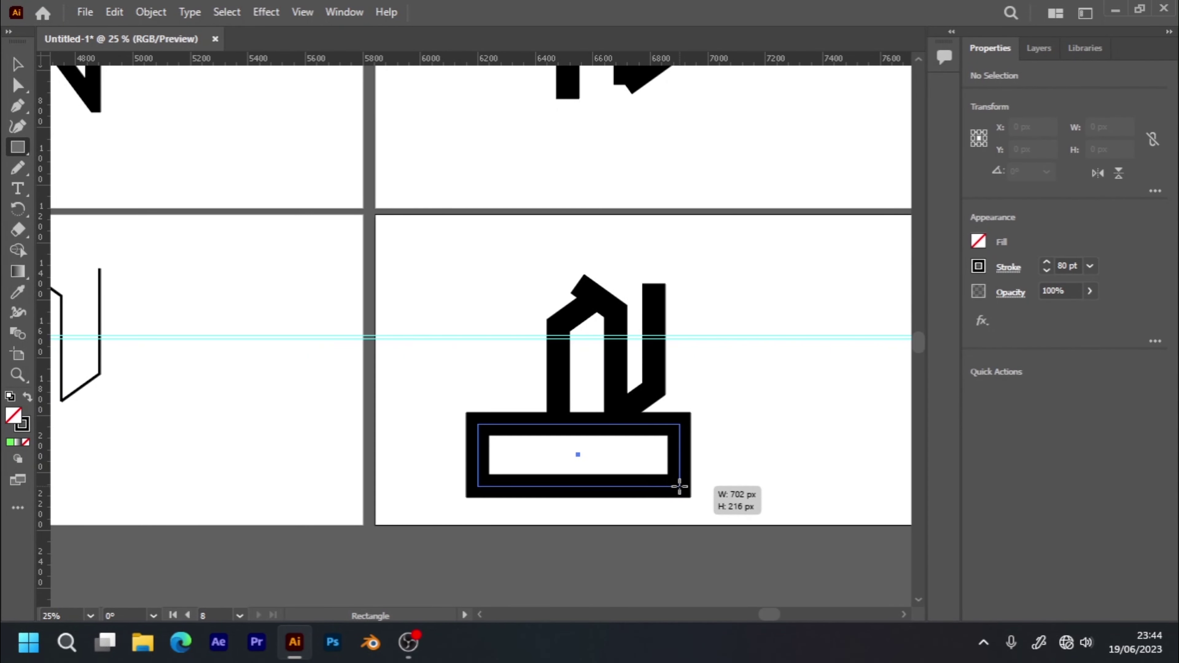
click(27, 396)
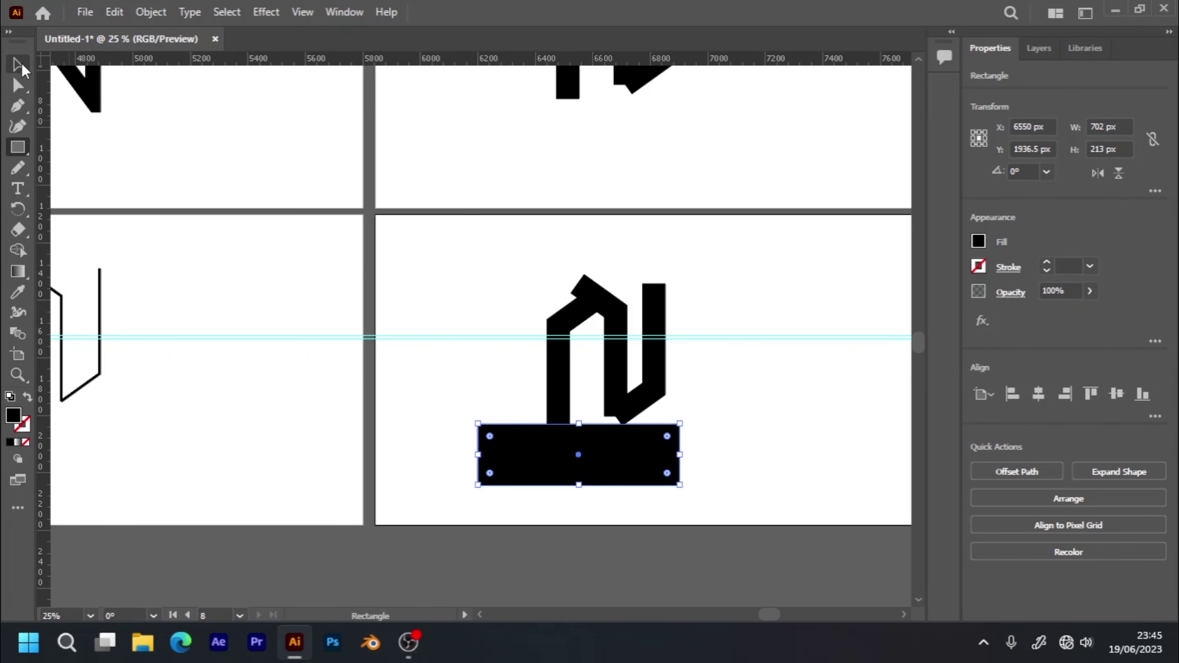
click(19, 69)
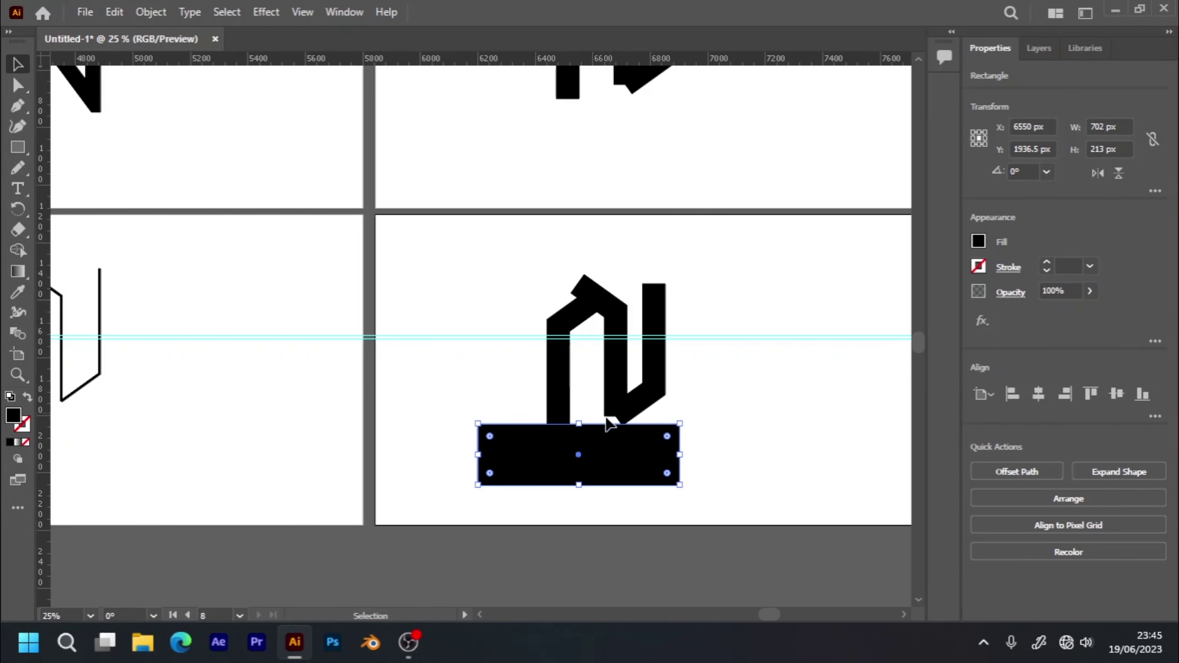
drag(604, 467, 614, 454)
click(979, 240)
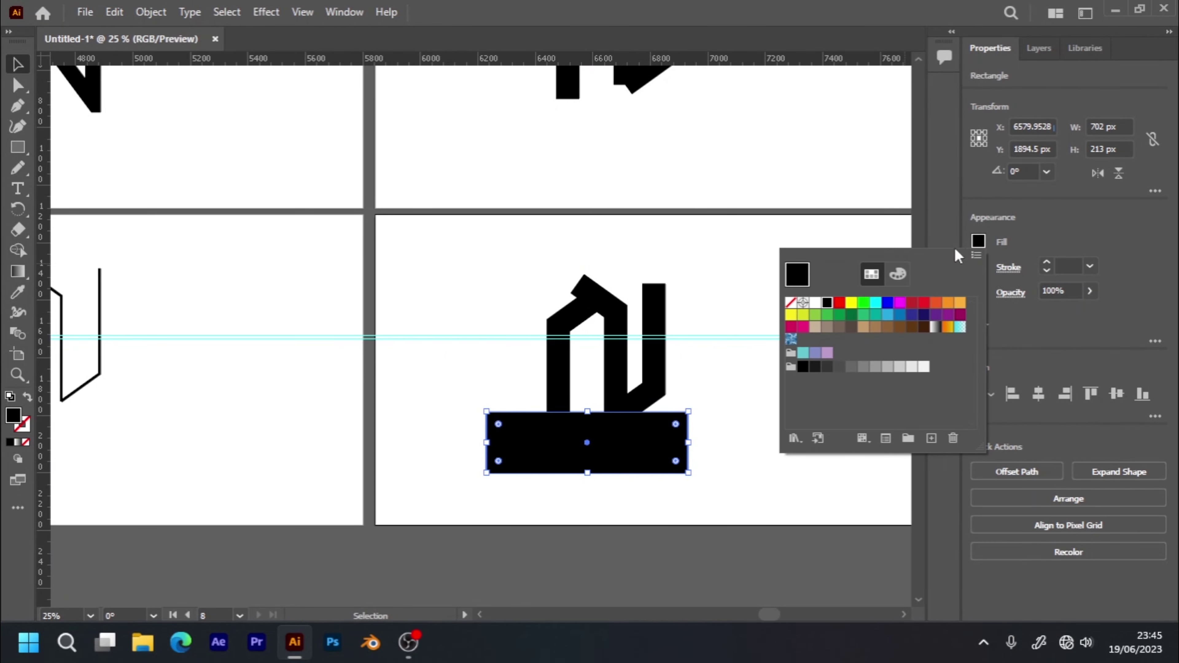
click(838, 316)
click(734, 440)
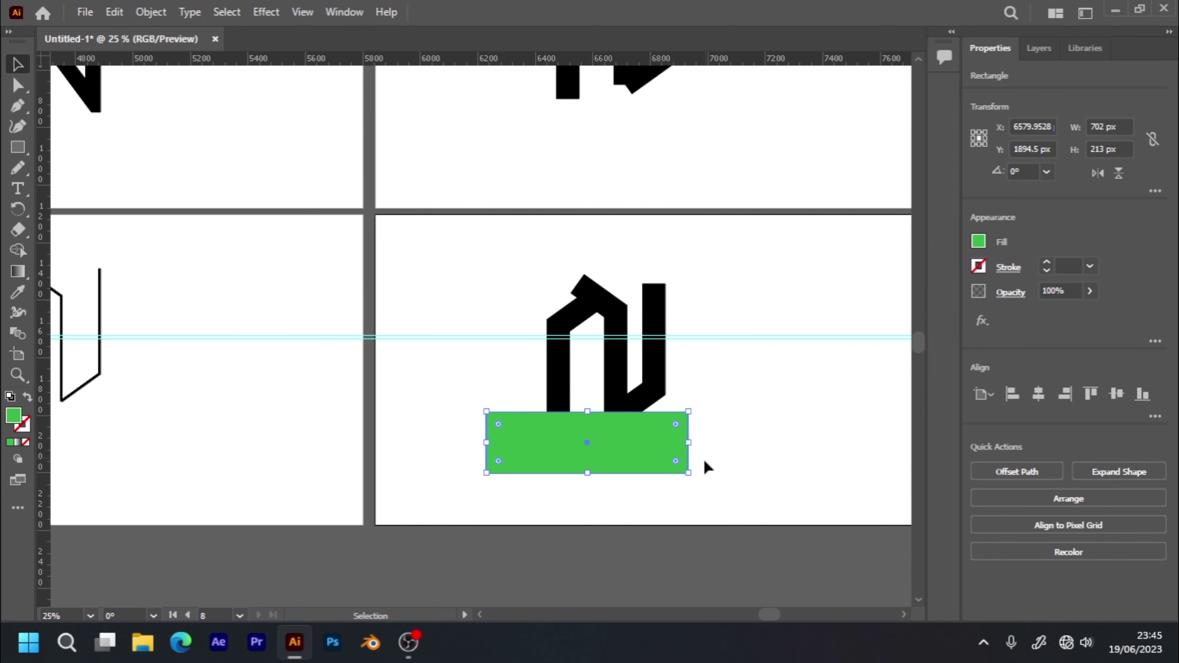
click(703, 458)
- Fine-tune the green bar's position just below the N
mouse_move(581, 444)
mouse_down()
mouse_move(579, 457)
mouse_move(572, 422)
mouse_up()
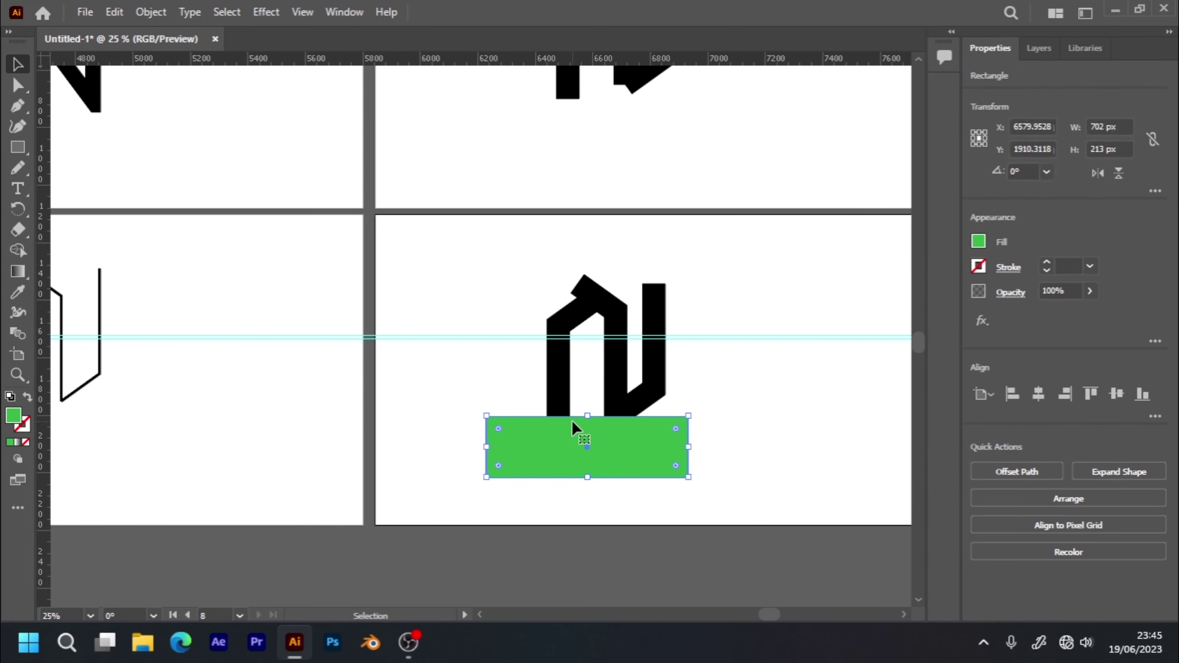
key(a)
key(v)
drag(605, 453, 606, 444)
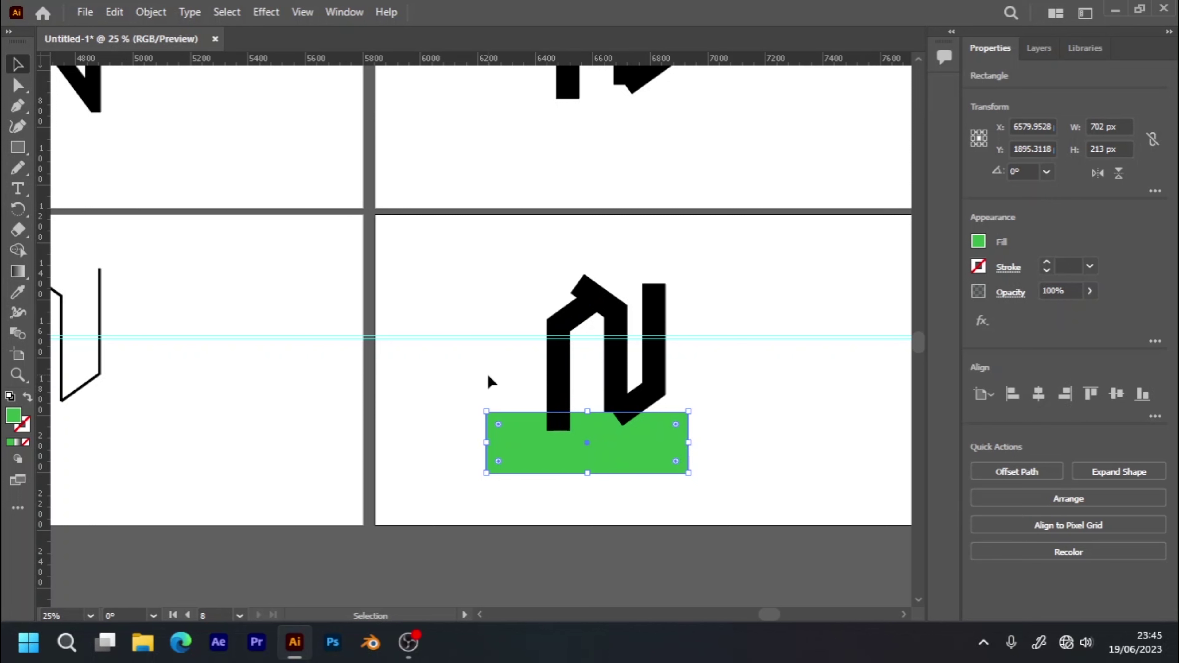
key(a)
key(v)
- Alt-drag a copy of the green bar above the N, slightly overlapping its top
alt+drag(626, 458, 655, 295)
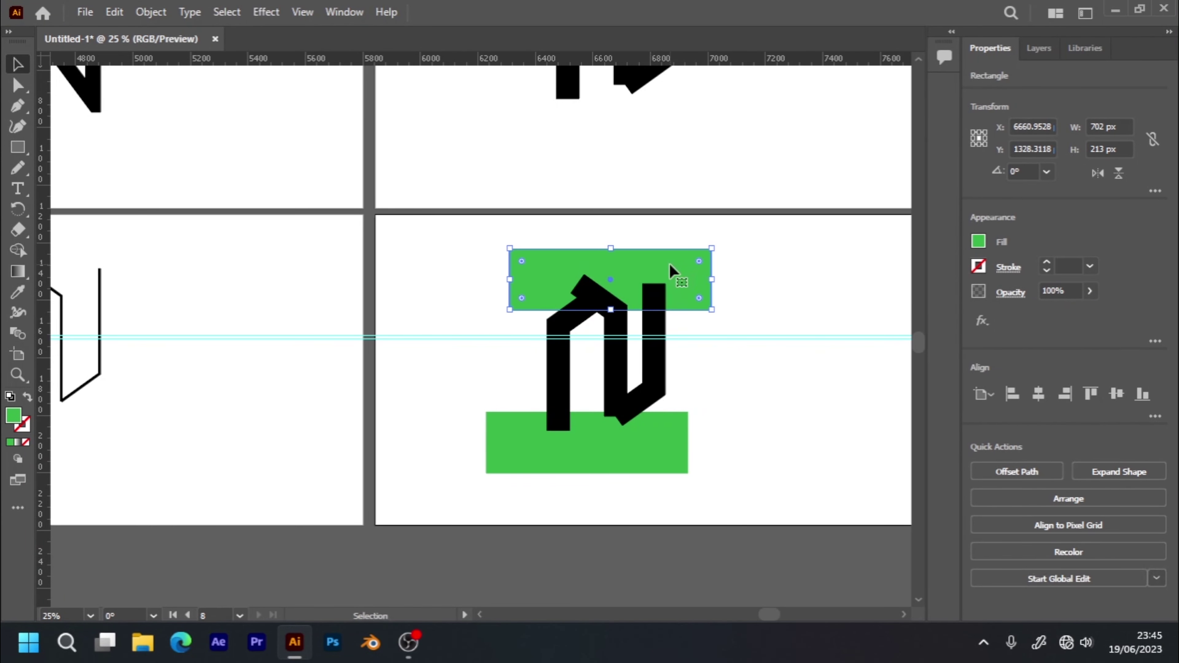
drag(672, 270, 672, 242)
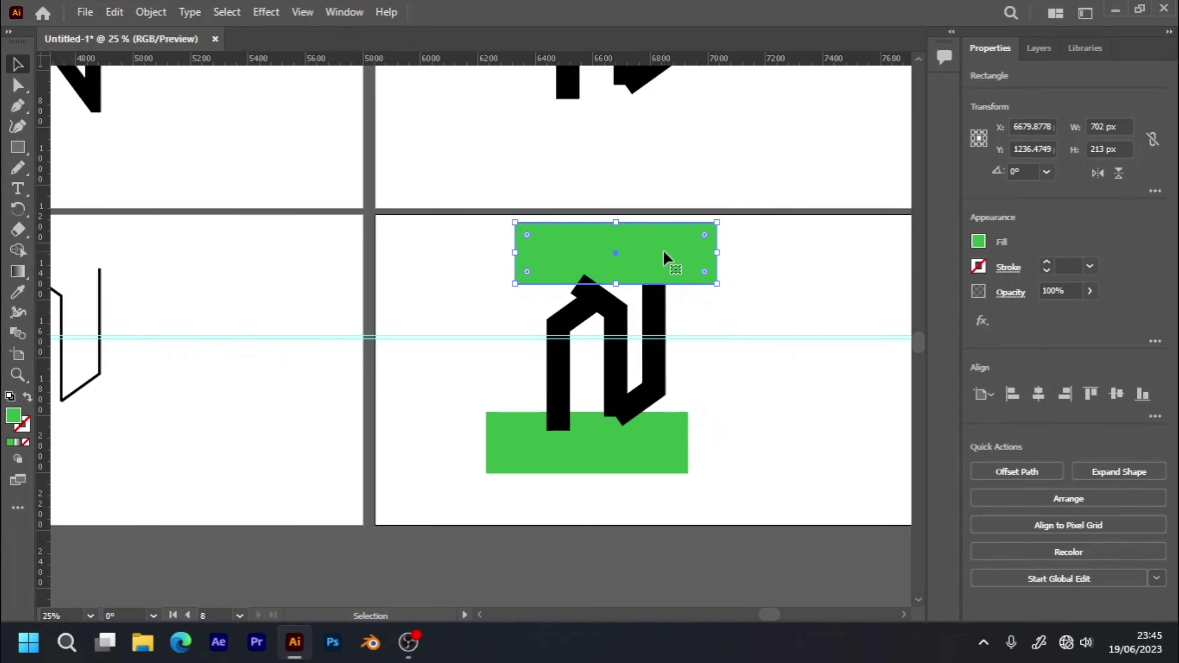
drag(664, 247, 666, 266)
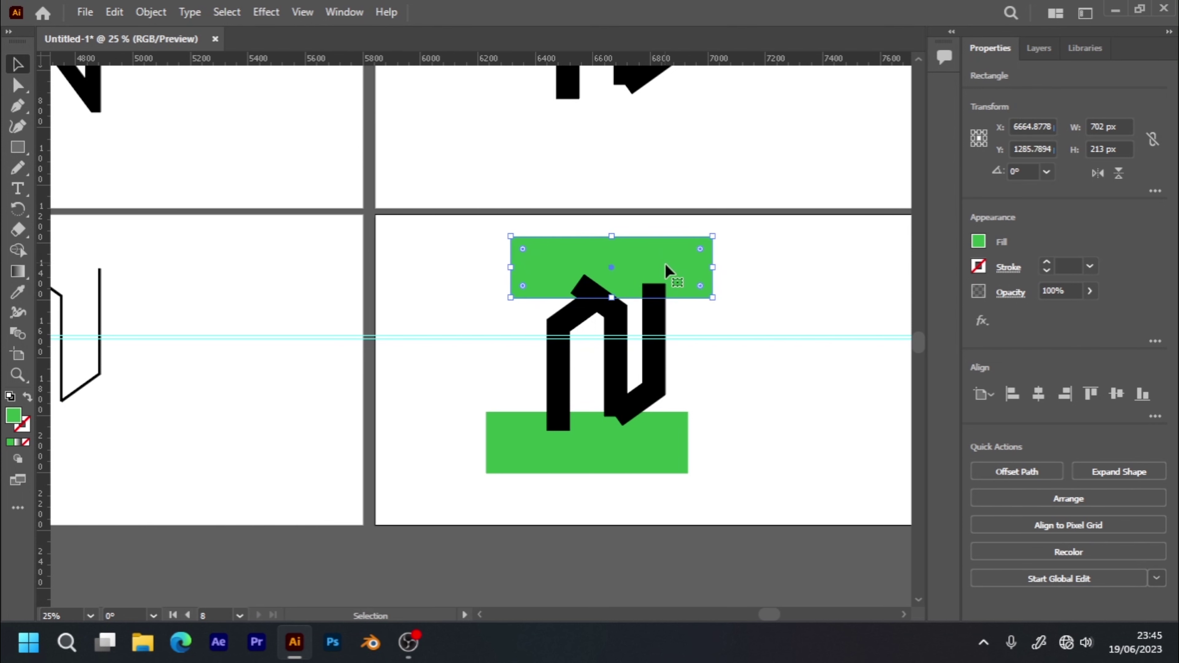
click(765, 298)
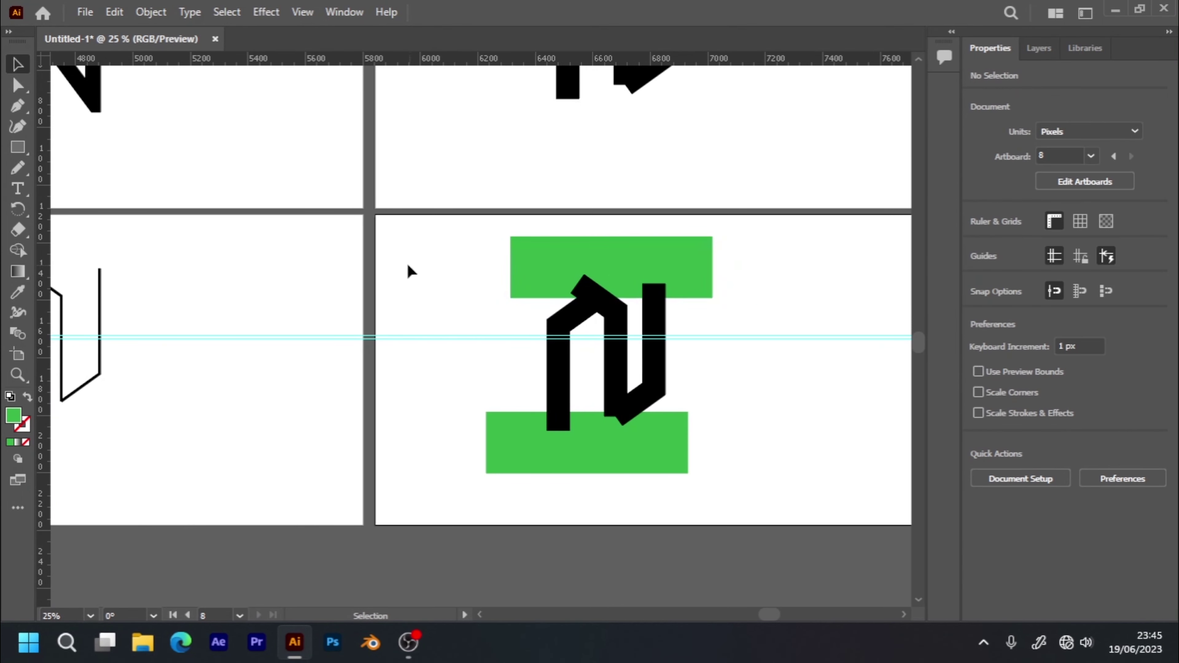
drag(442, 269, 729, 482)
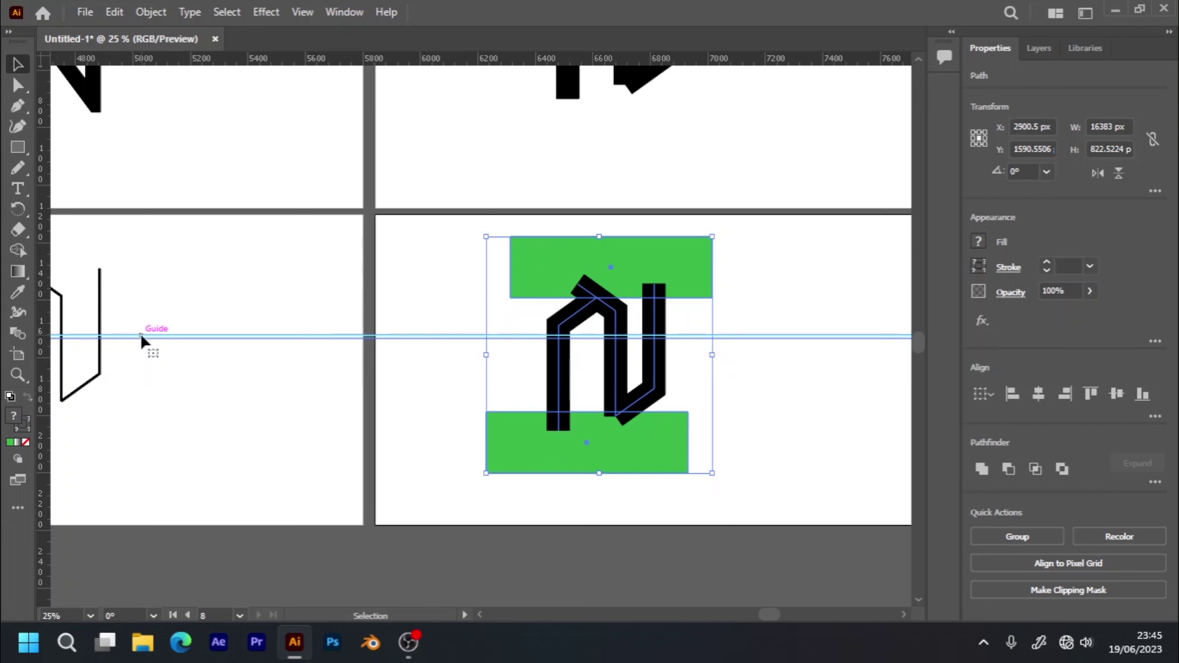
key(shift+m)
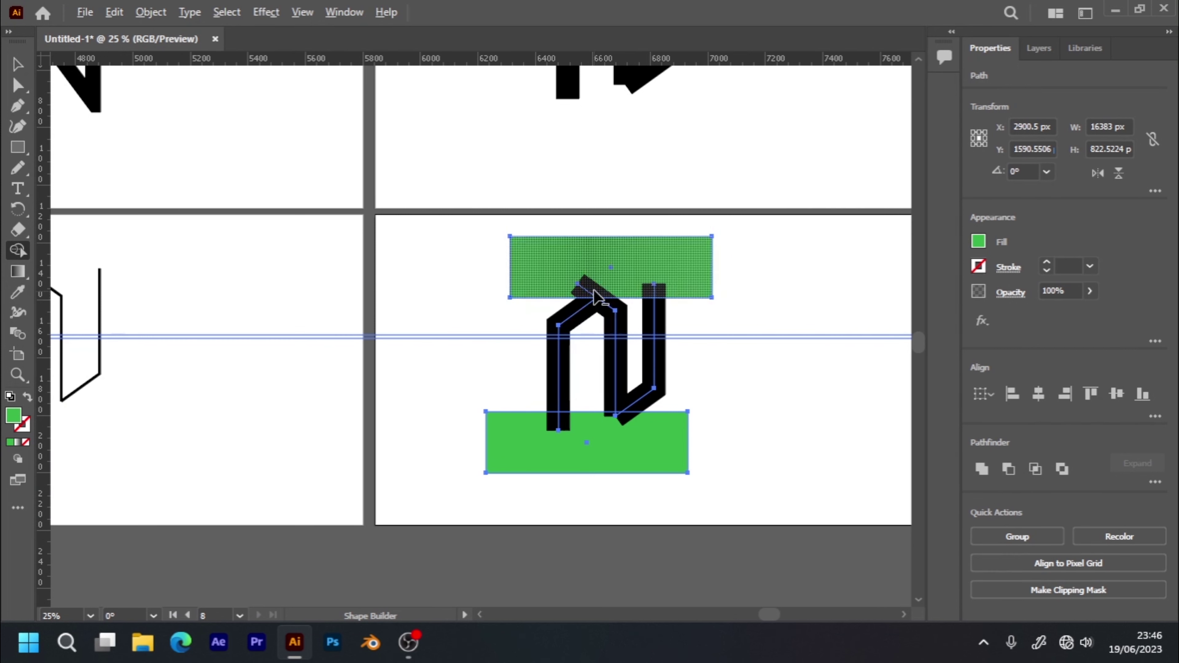
drag(593, 293, 585, 293)
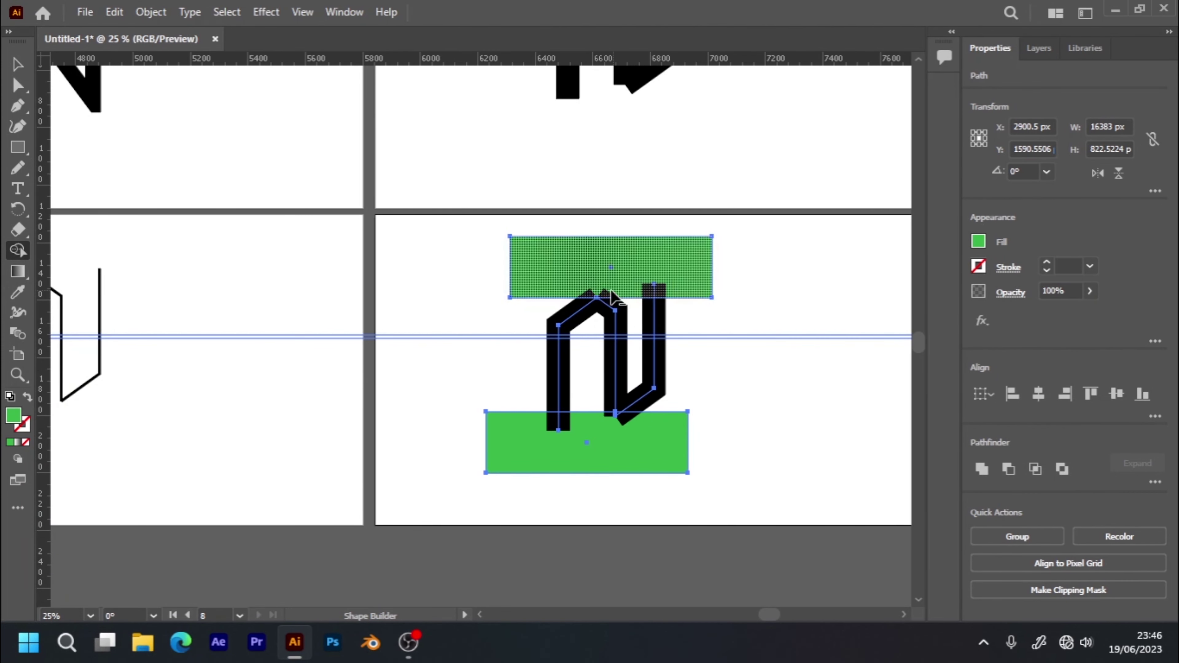
alt+click(603, 297)
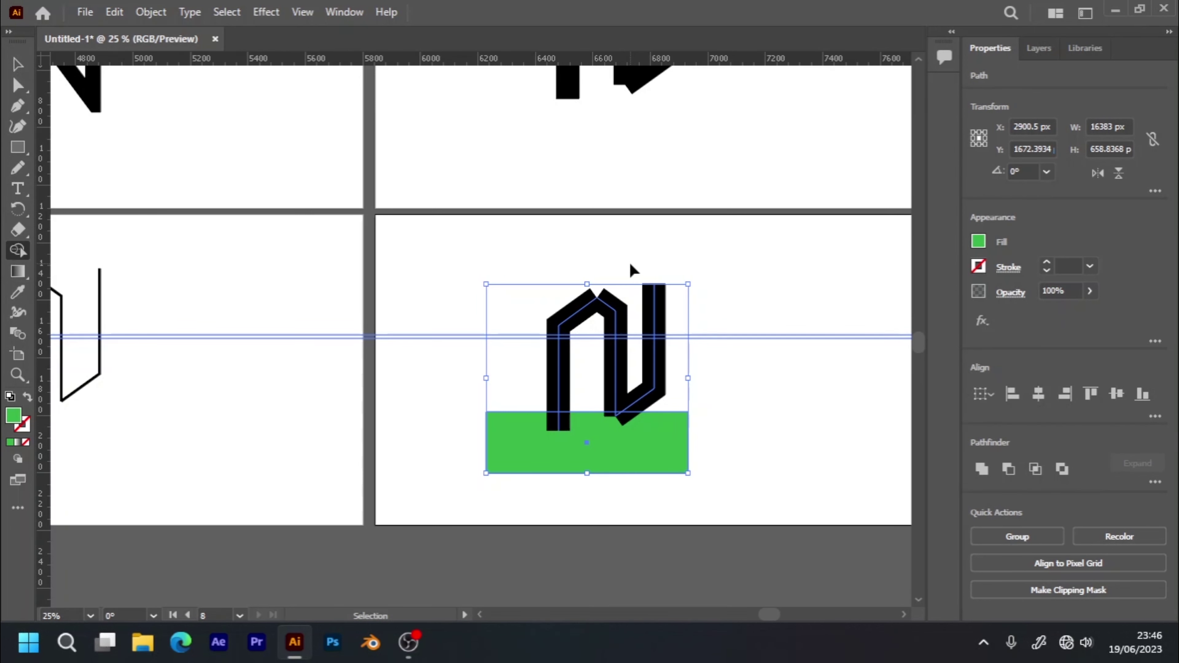
key(ctrl+z)
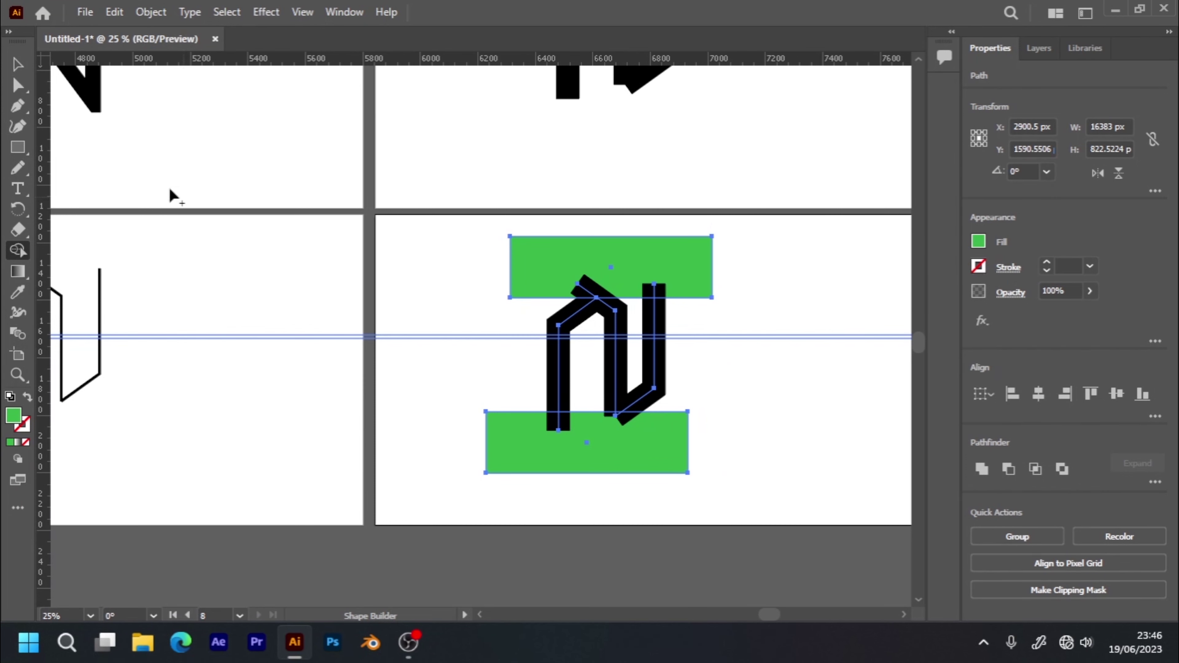
click(24, 67)
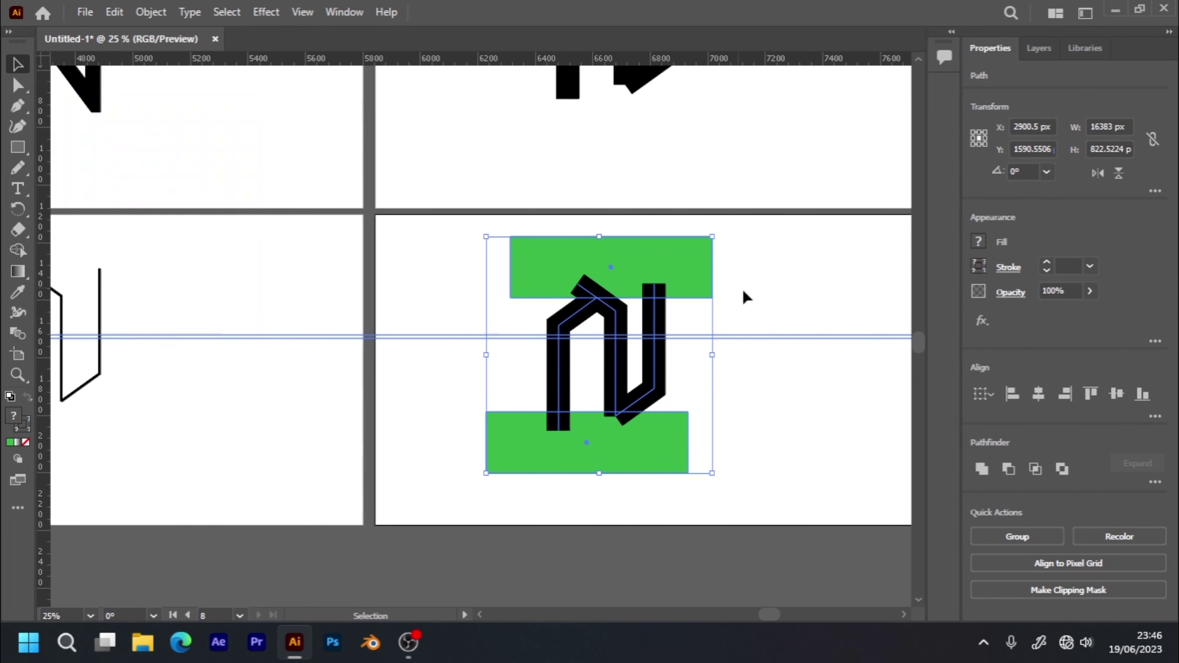
click(784, 392)
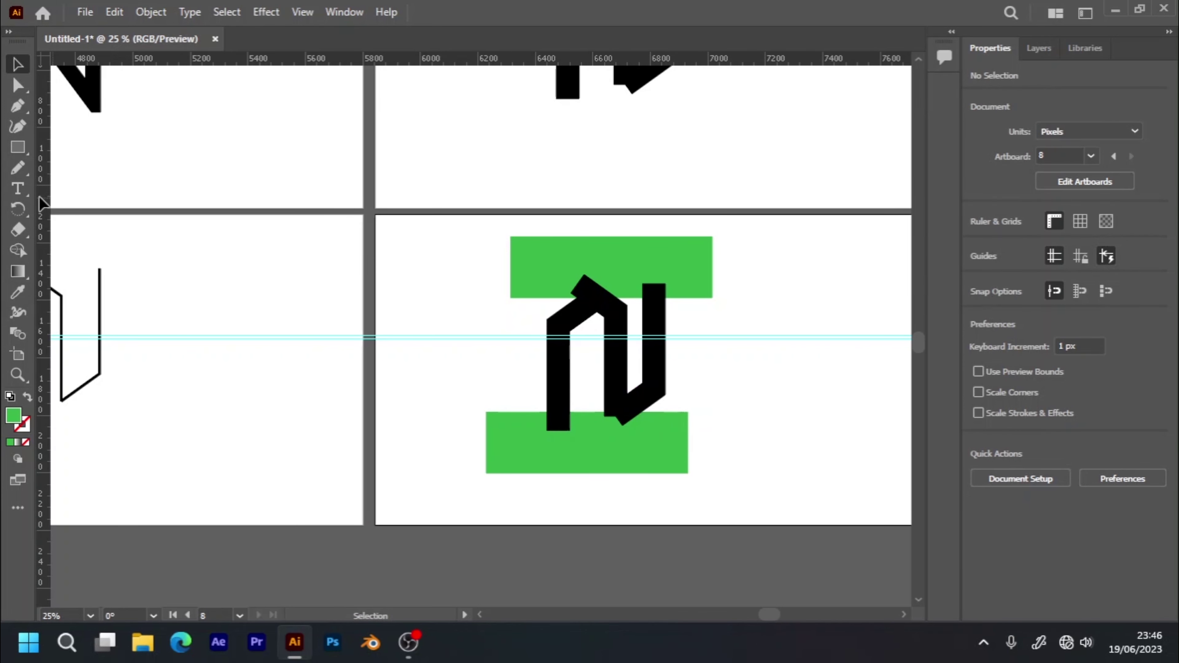
click(23, 171)
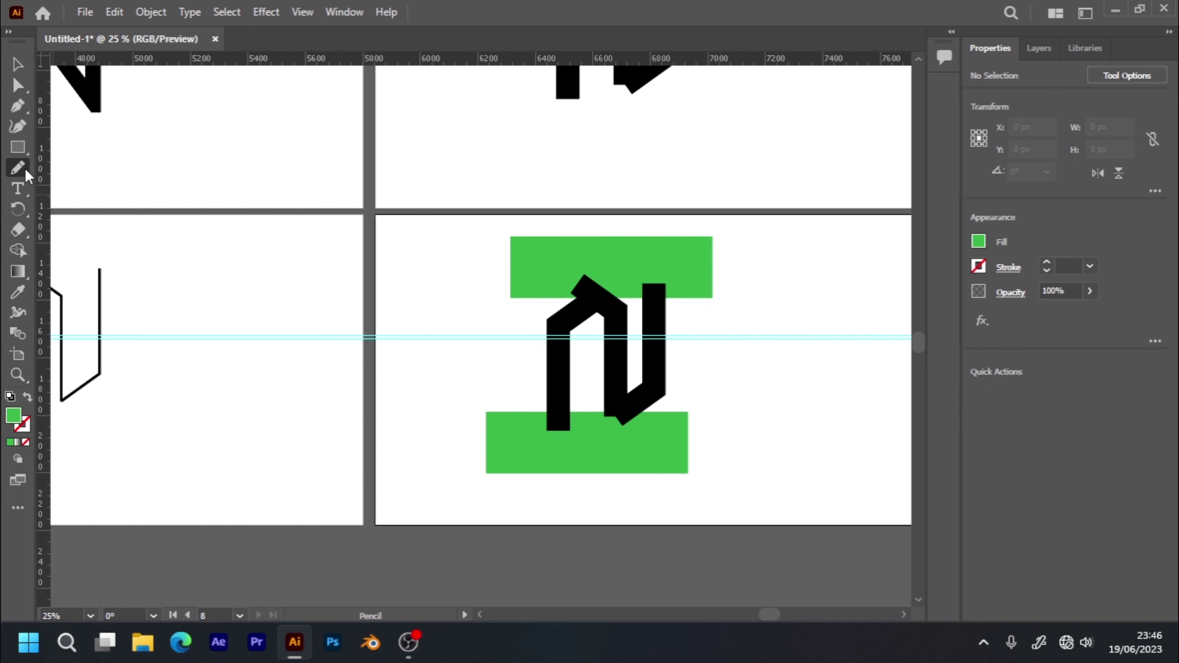
click(27, 176)
click(91, 213)
mouse_move(616, 374)
mouse_down()
mouse_move(616, 398)
mouse_move(641, 399)
mouse_up()
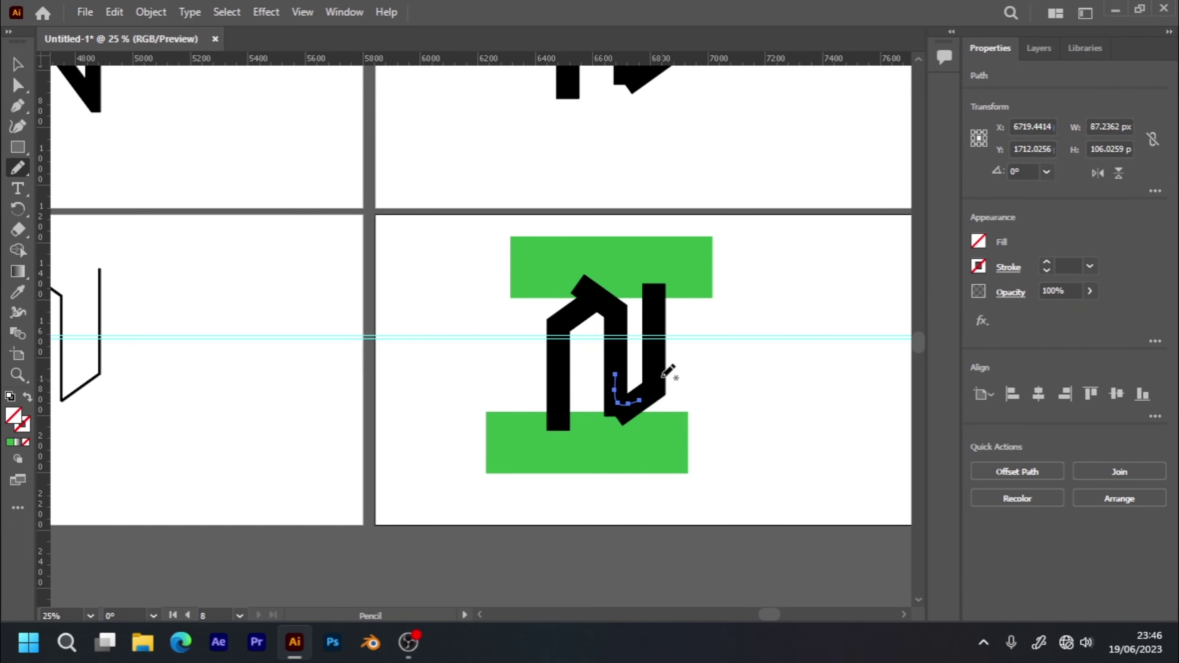
click(651, 372)
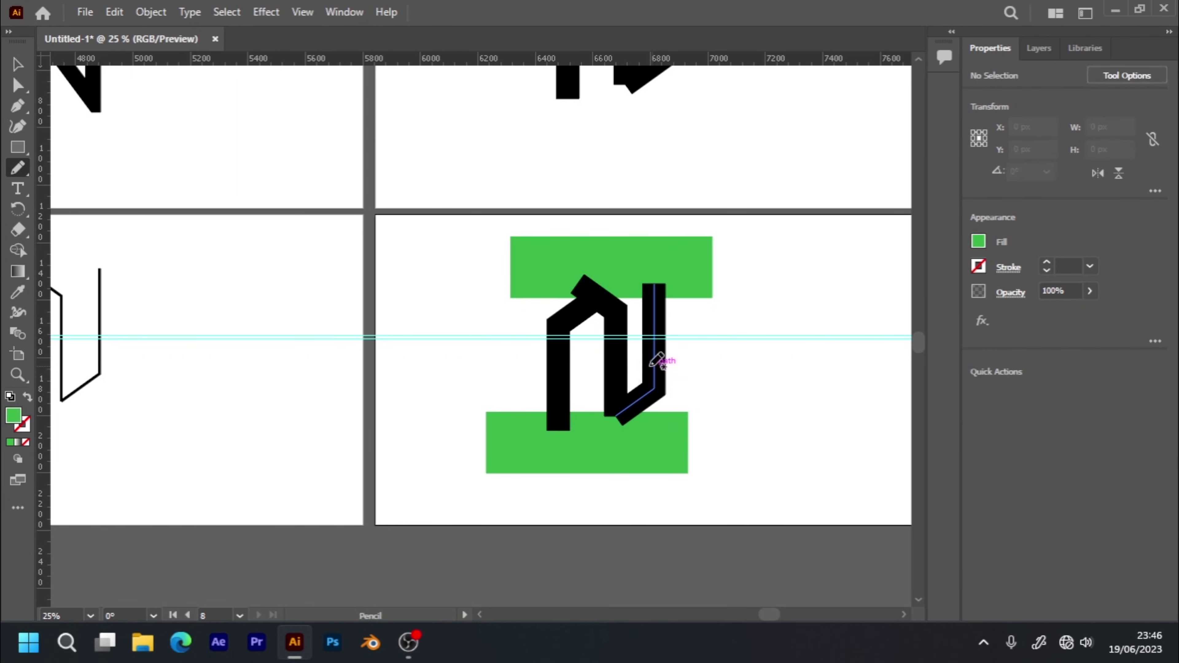
click(23, 66)
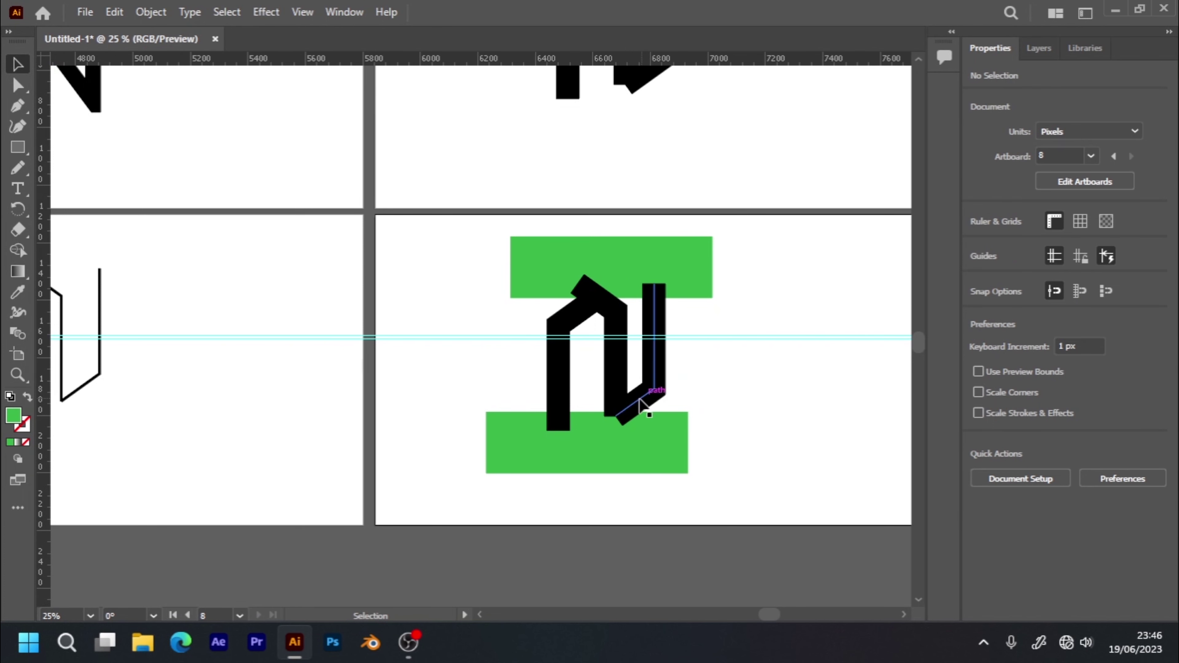
click(630, 412)
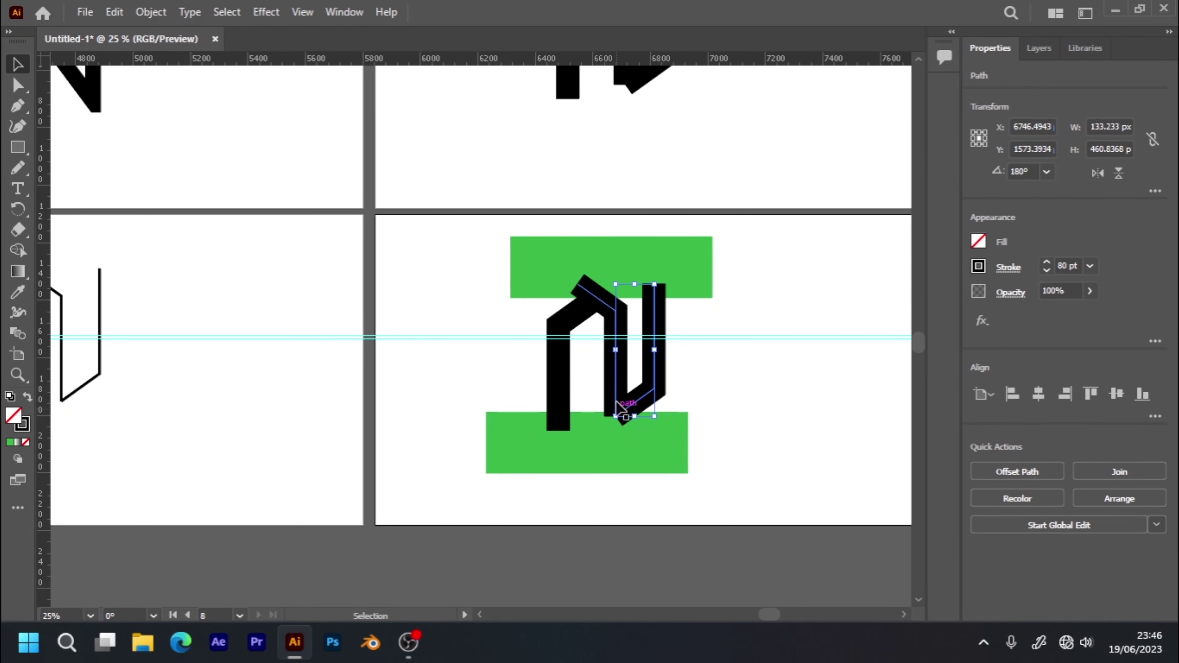
click(618, 397)
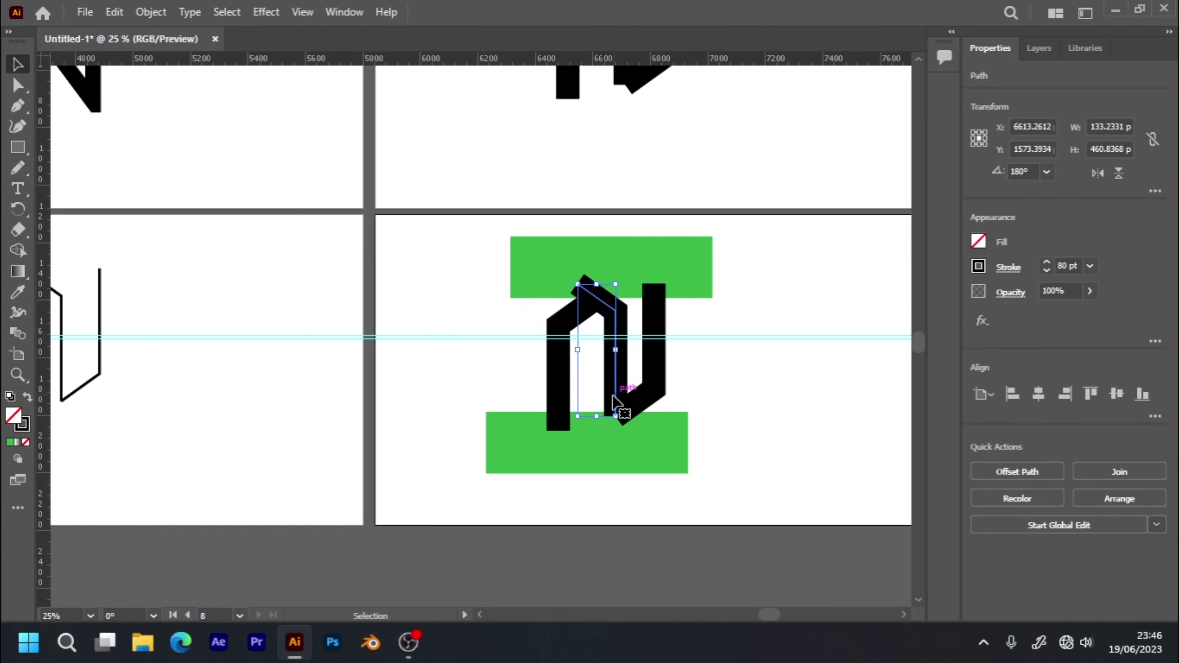
click(686, 383)
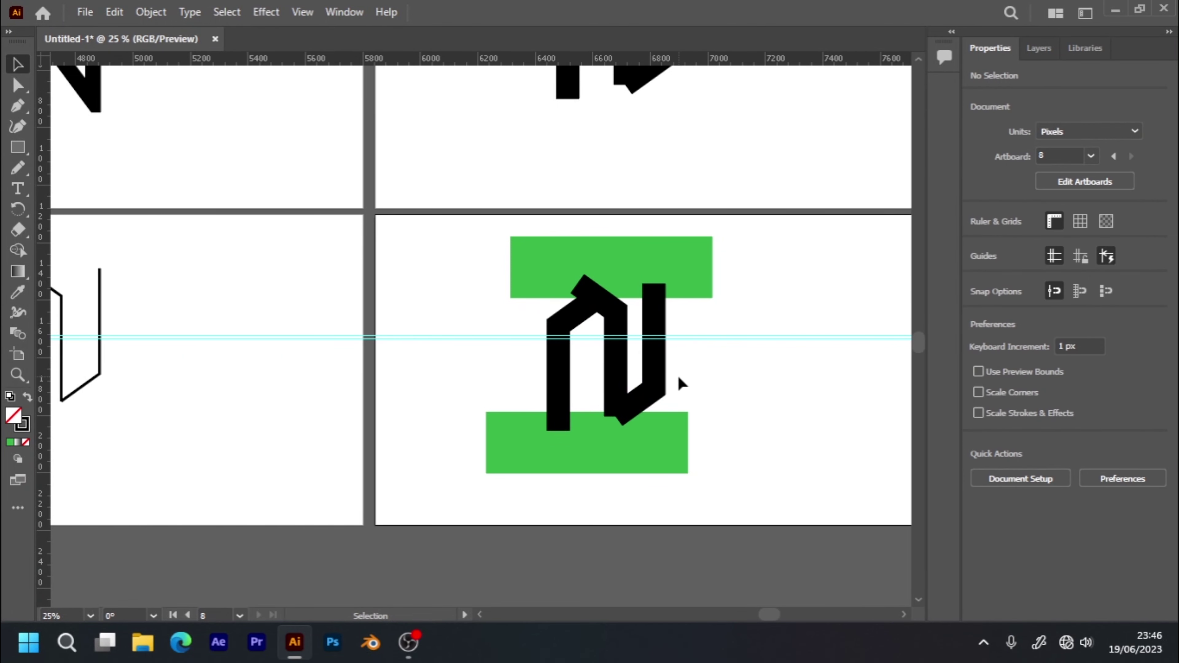
click(621, 418)
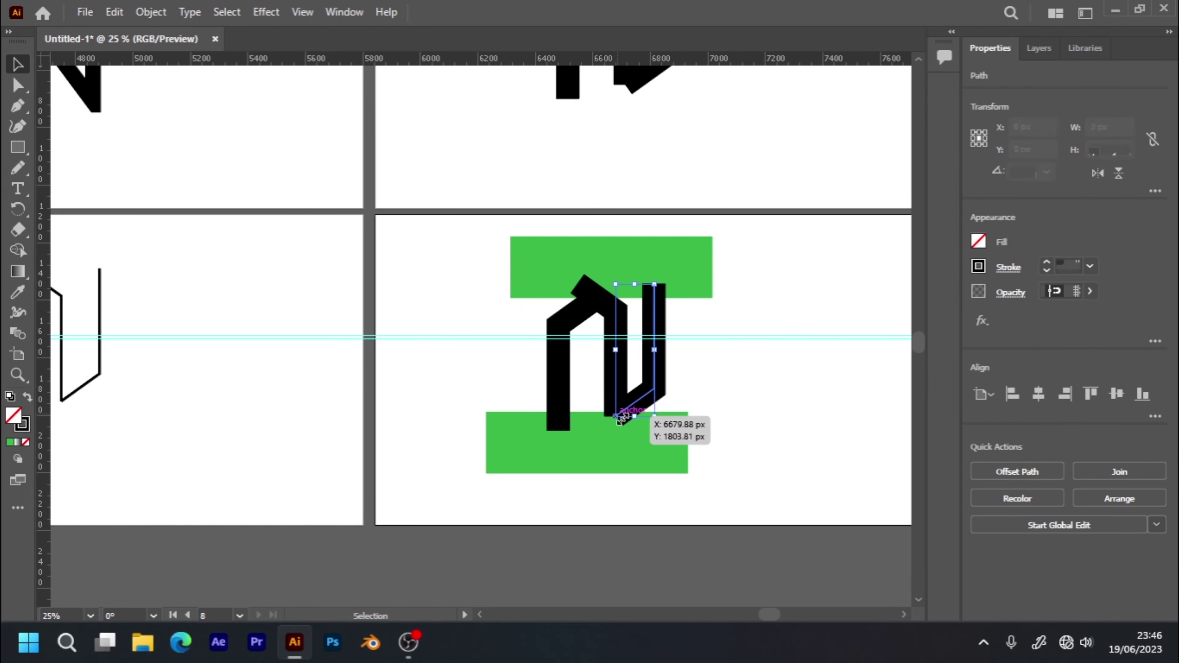
click(704, 382)
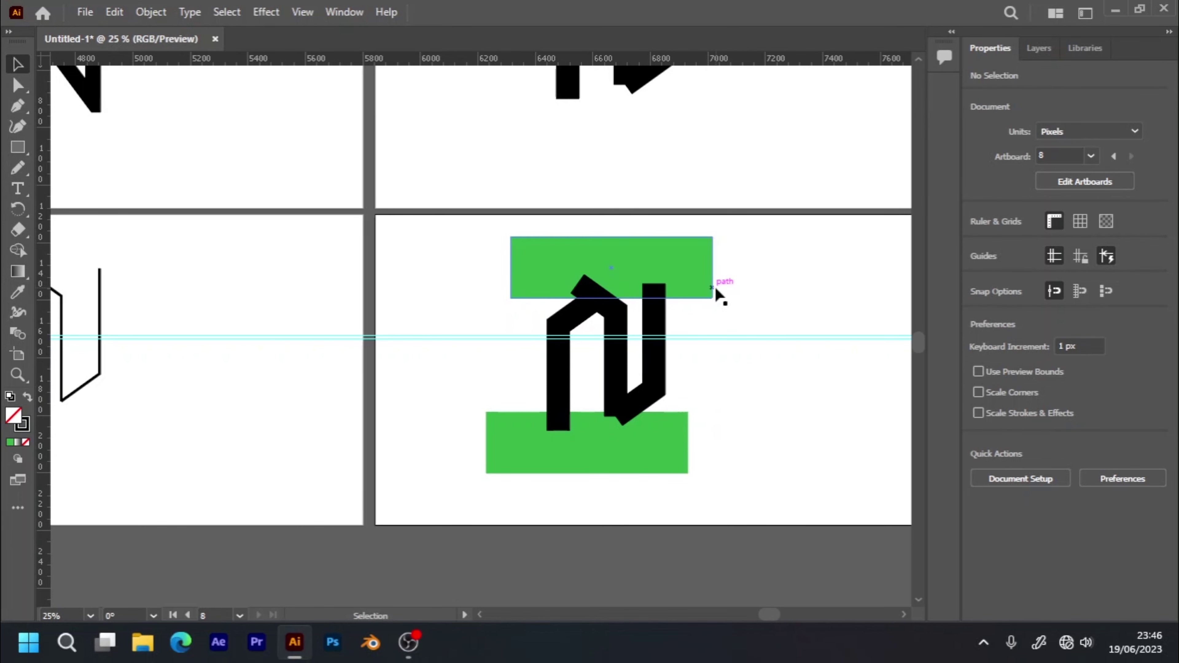
- Zoom out and pan to show the whole Nexxa moodboard with the SAMPLE1–SAMPLE3 columns
key(ctrl+minus)
key(ctrl+minus)
key(ctrl+minus)
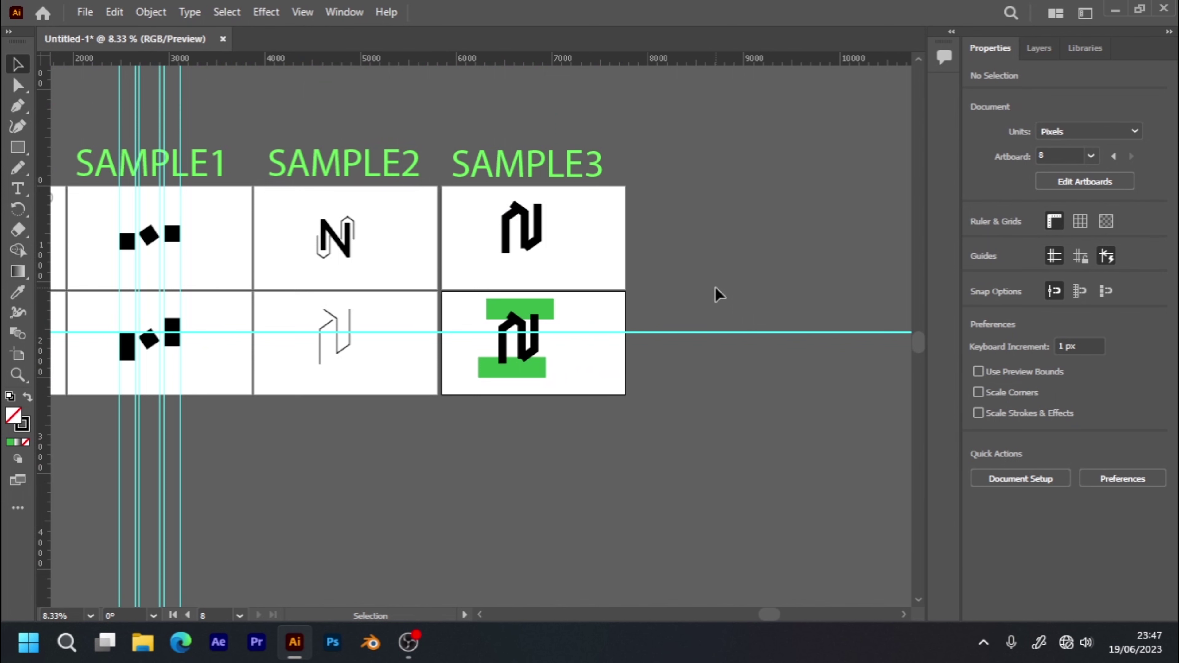
drag(371, 314, 599, 365)
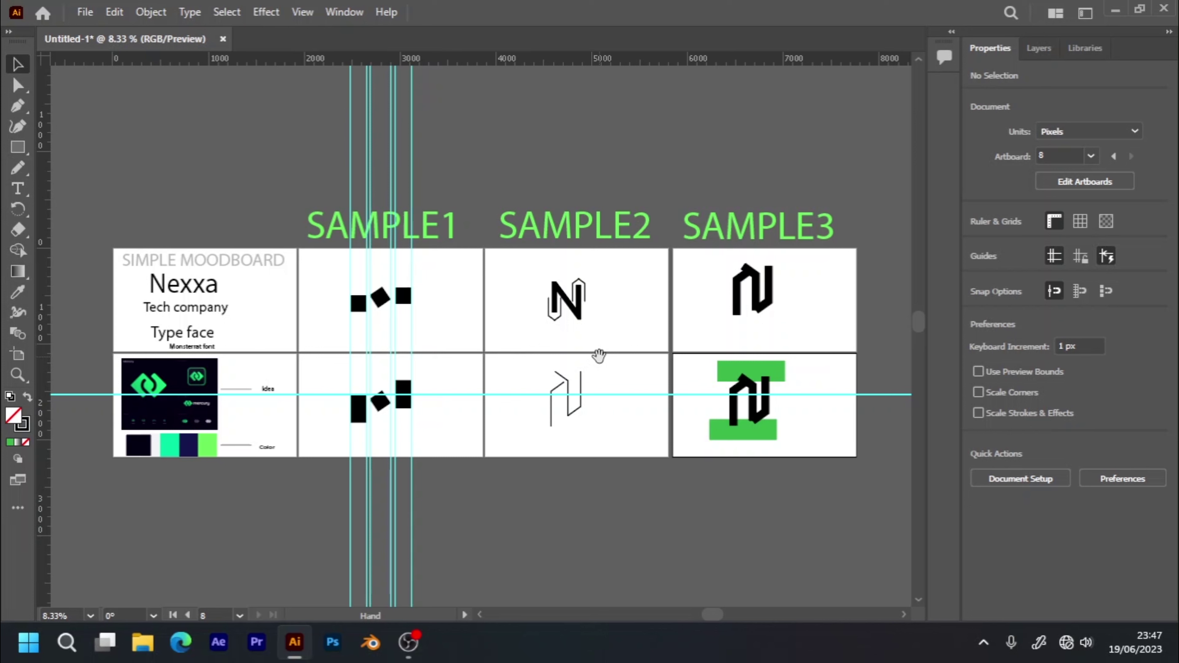
click(632, 232)
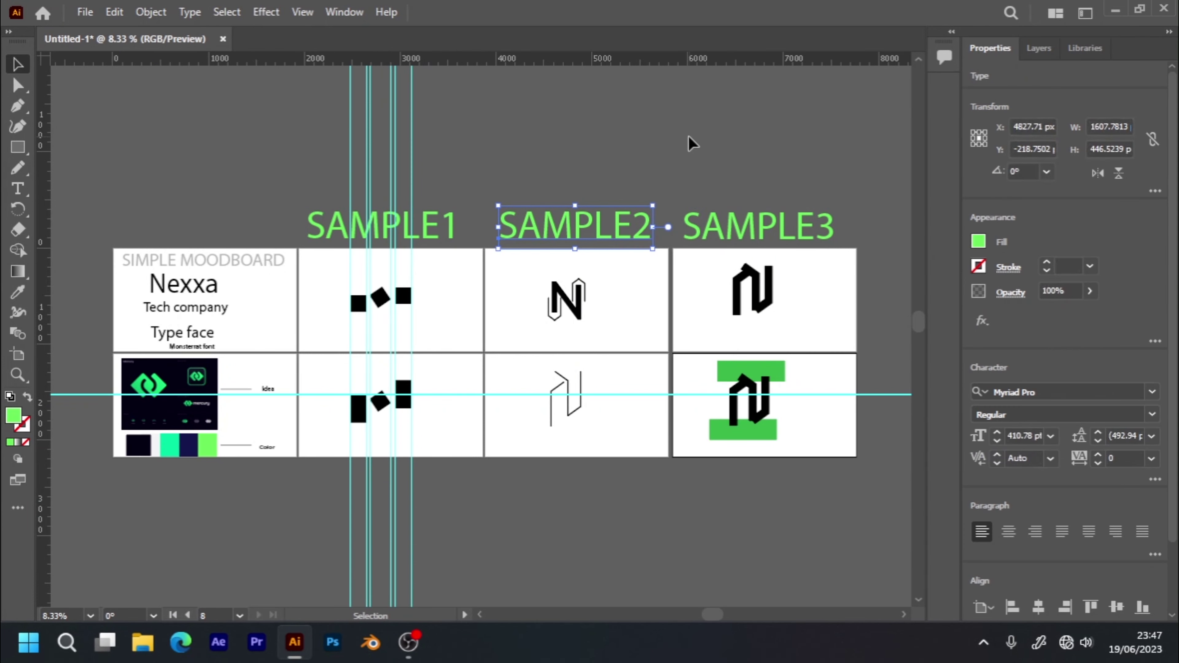
click(715, 147)
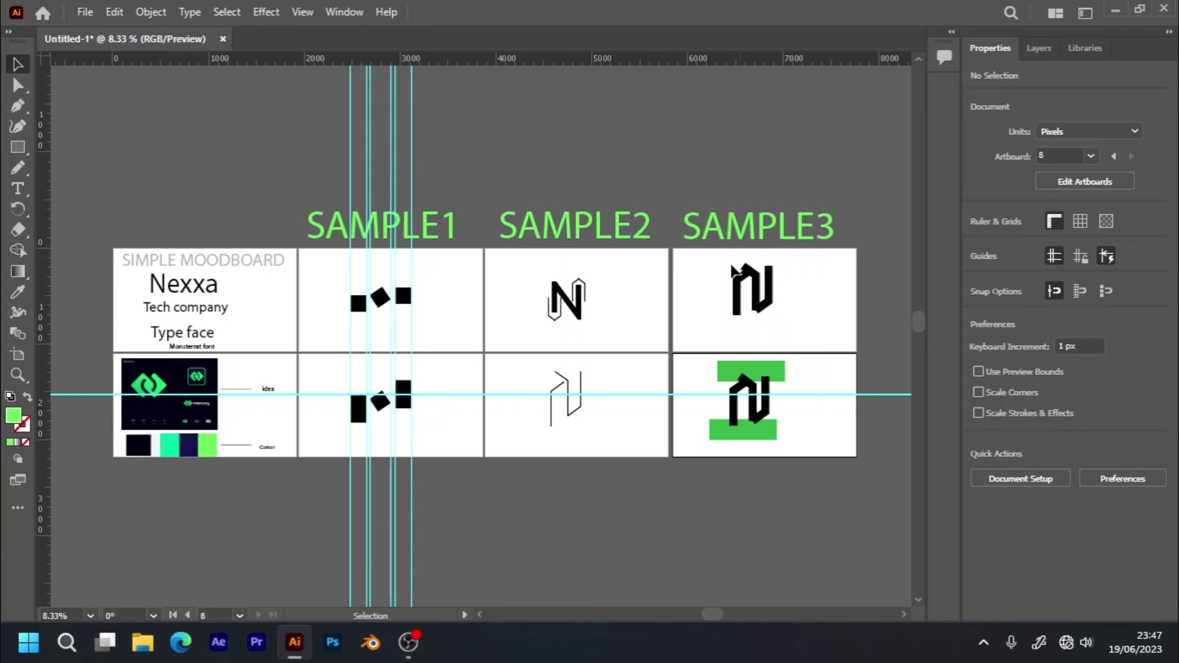
- Nudge the top SAMPLE3 N logo slightly down and to the right
click(761, 307)
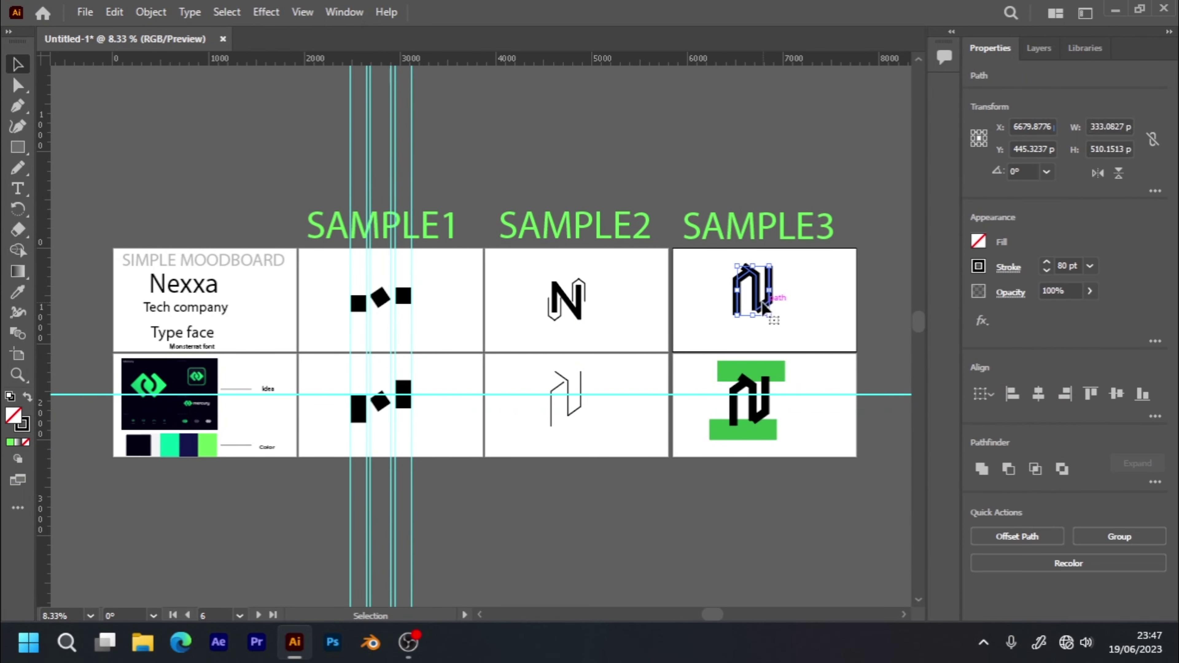
drag(762, 307, 768, 314)
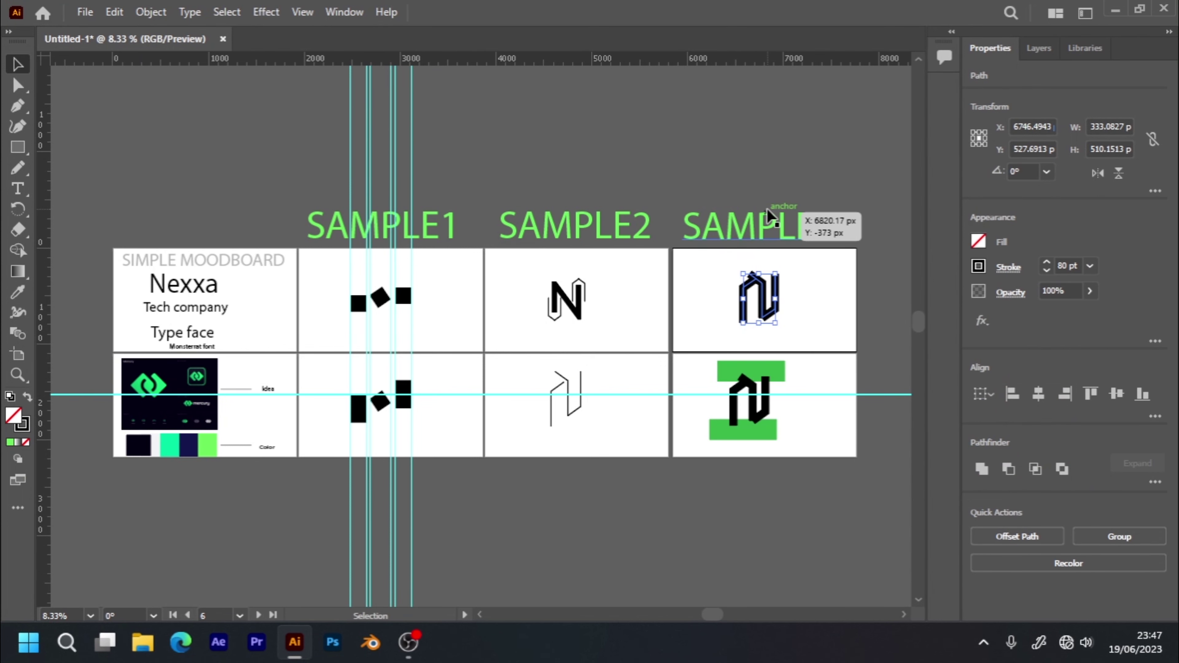
key(super+plus)
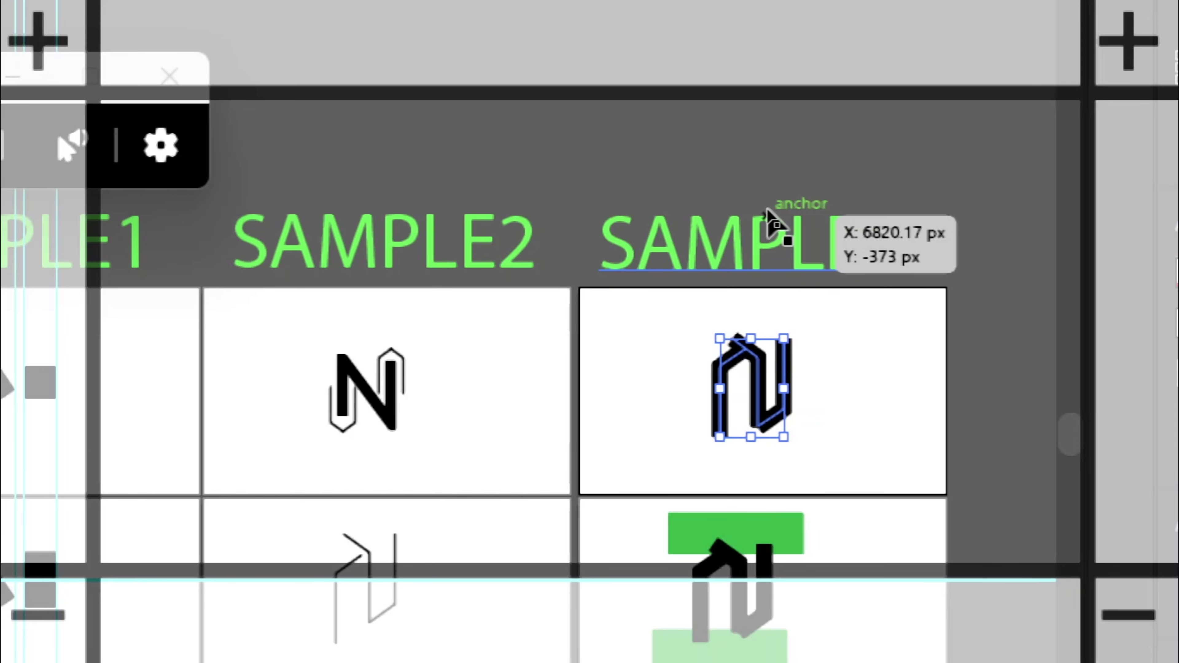
key(super+minus)
key(super+minus)
key(super+minus)
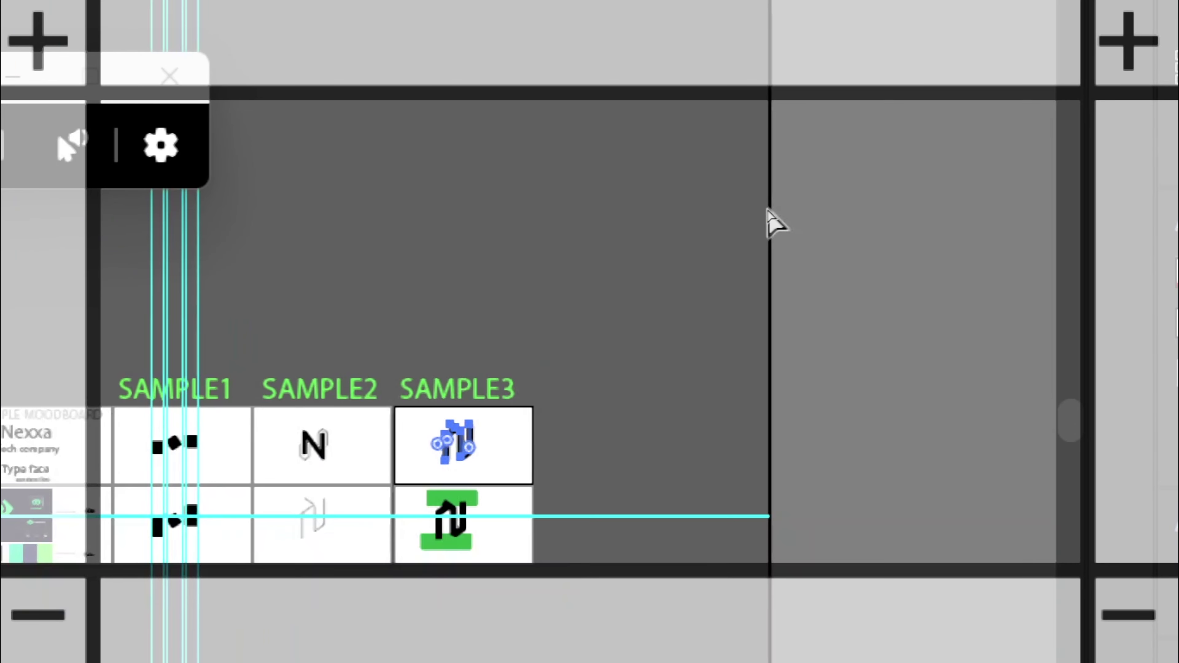
- Zoom in closely on the top SAMPLE3 N monogram
key(v)
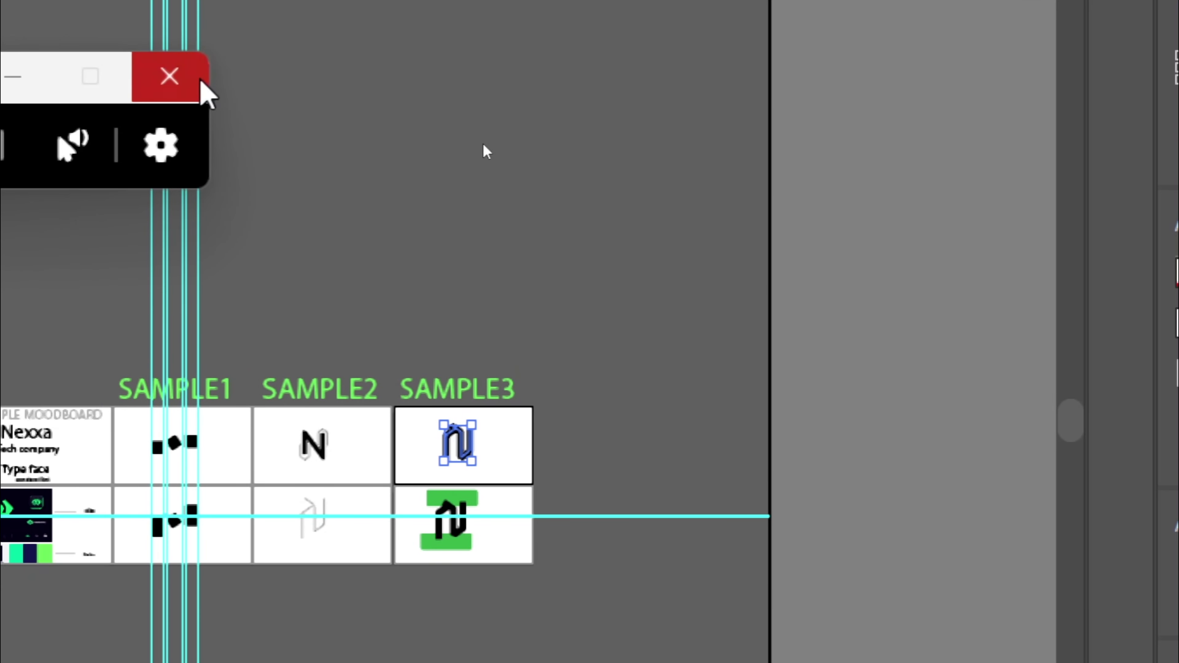
click(185, 80)
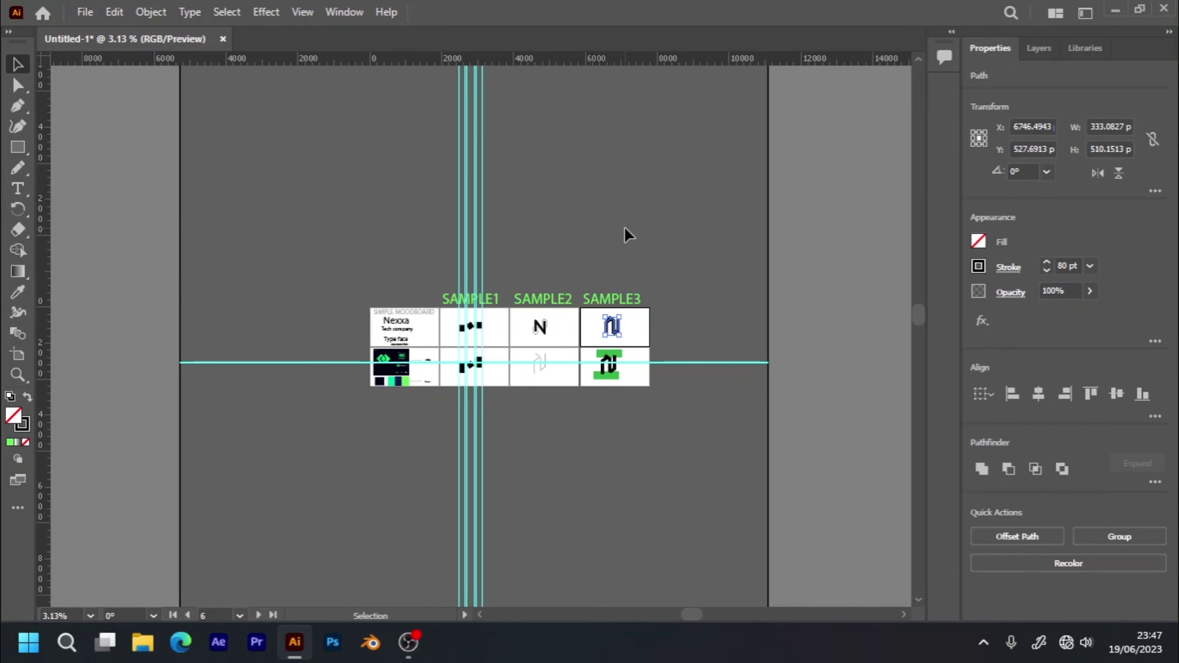
key(a)
key(ctrl+equal)
key(ctrl+equal)
key(ctrl+equal)
key(ctrl+equal)
key(ctrl+equal)
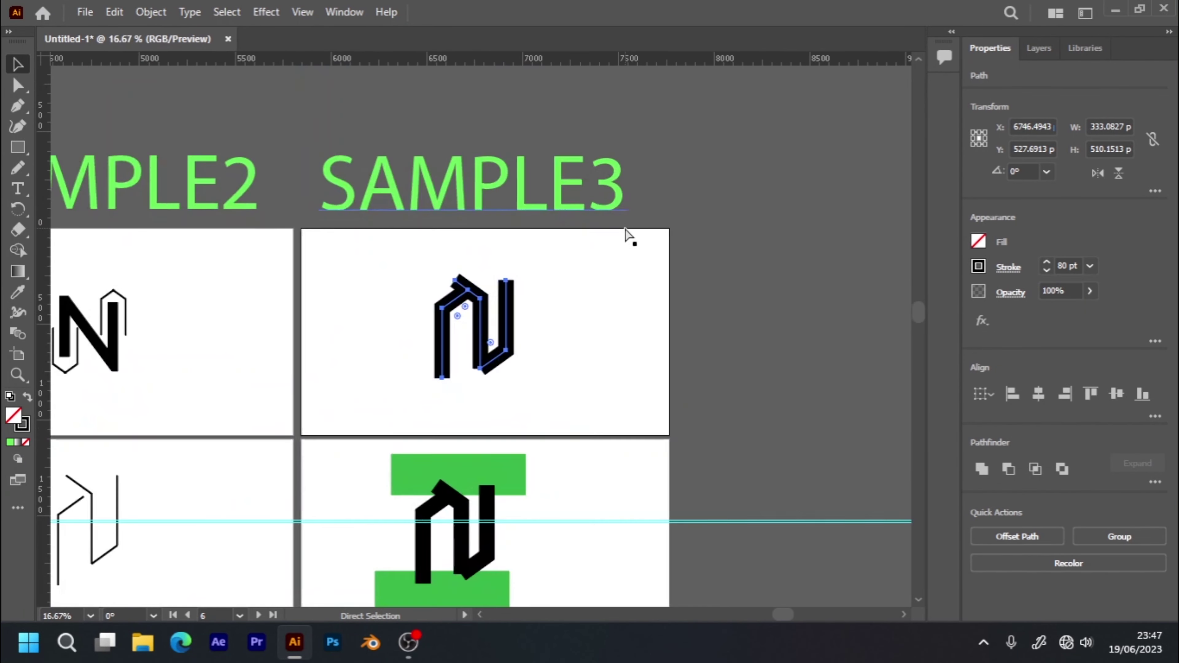
key(ctrl+equal)
key(ctrl+equal)
key(v)
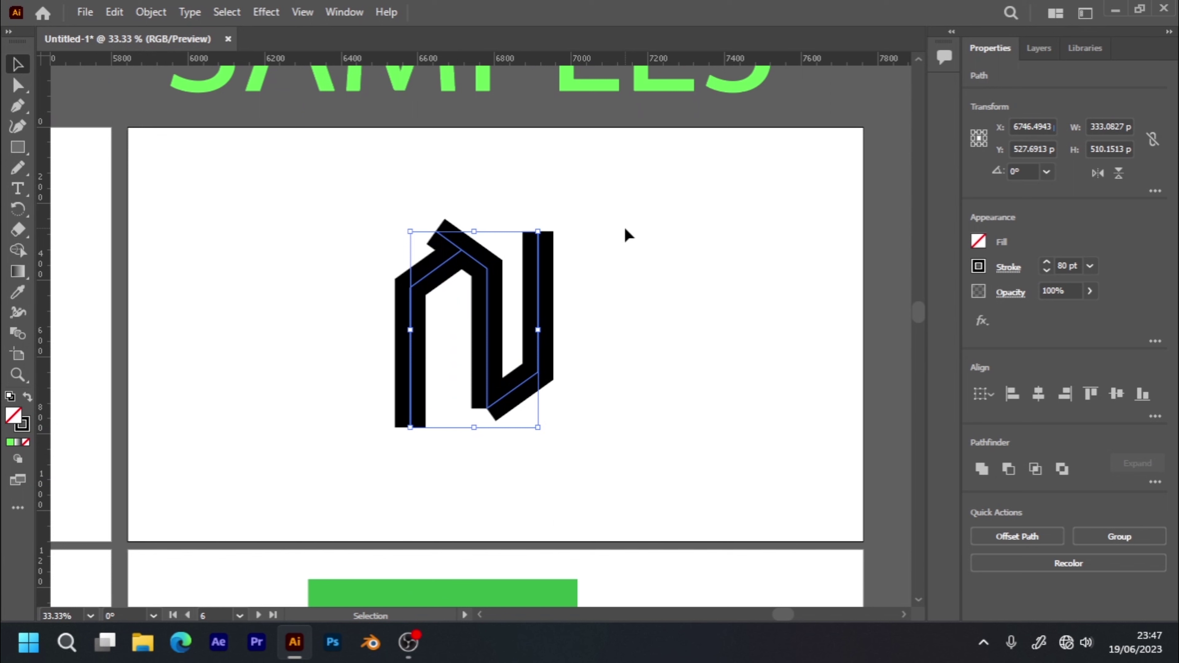
click(342, 260)
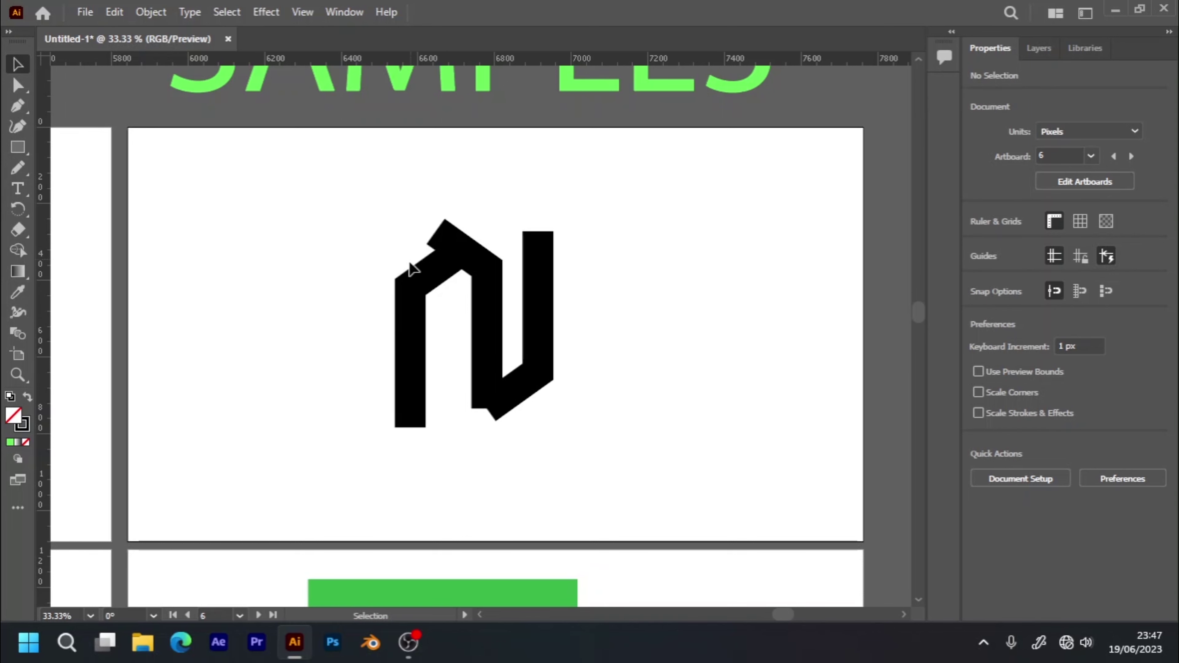
click(410, 292)
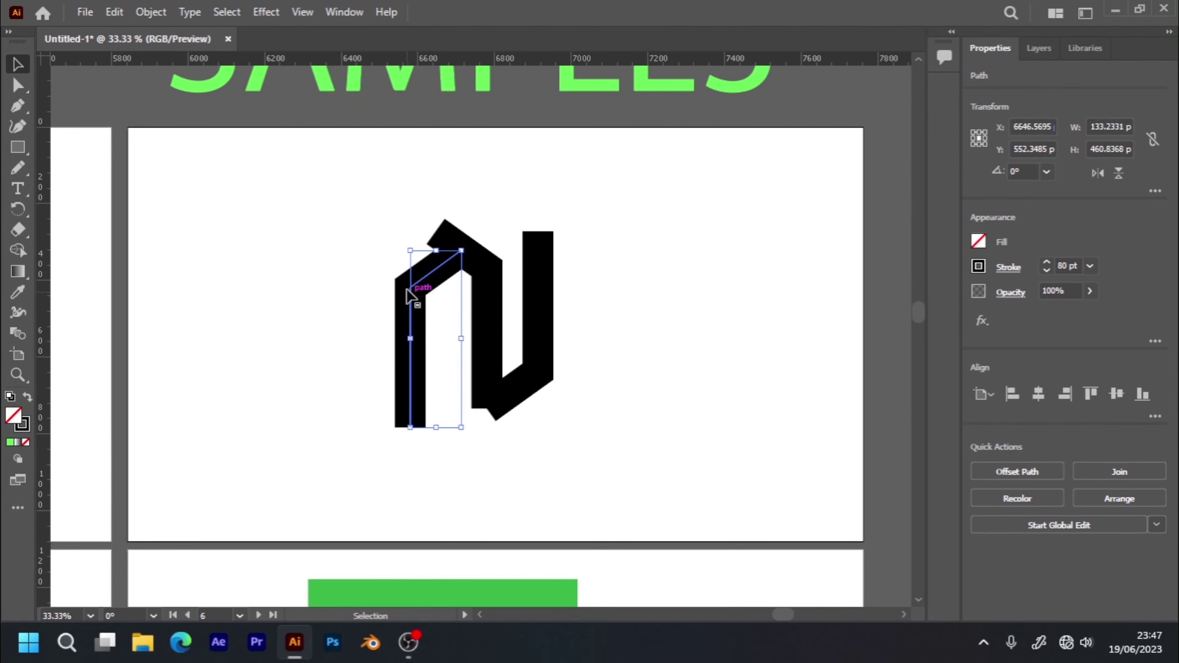
click(486, 282)
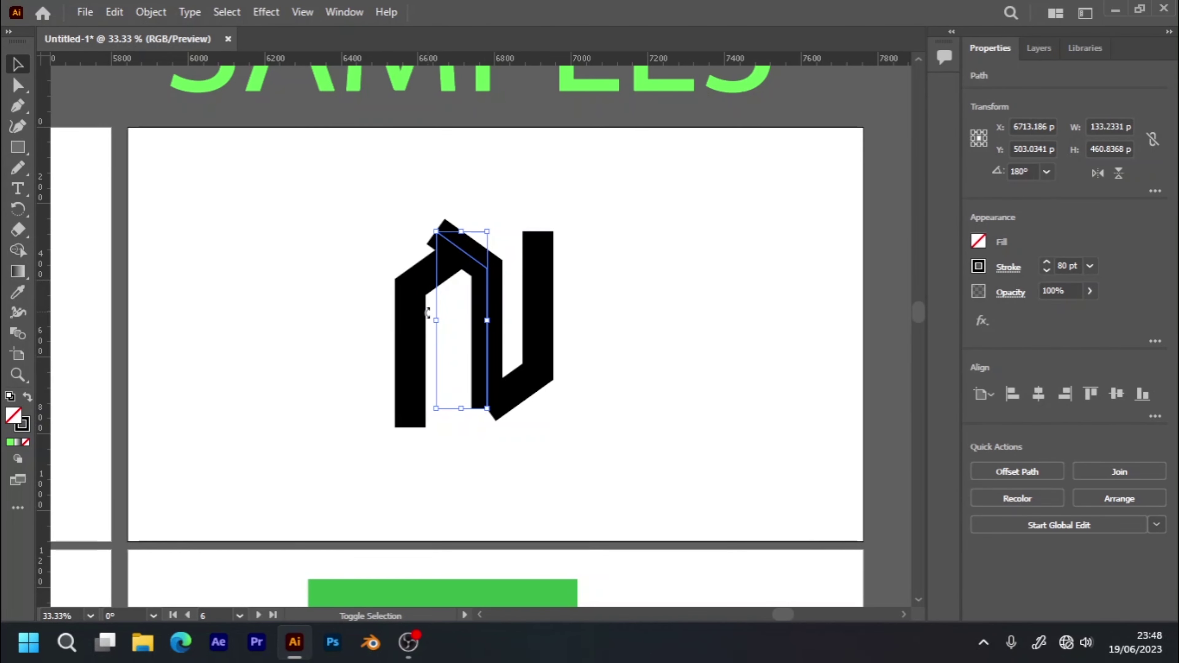
shift+click(413, 321)
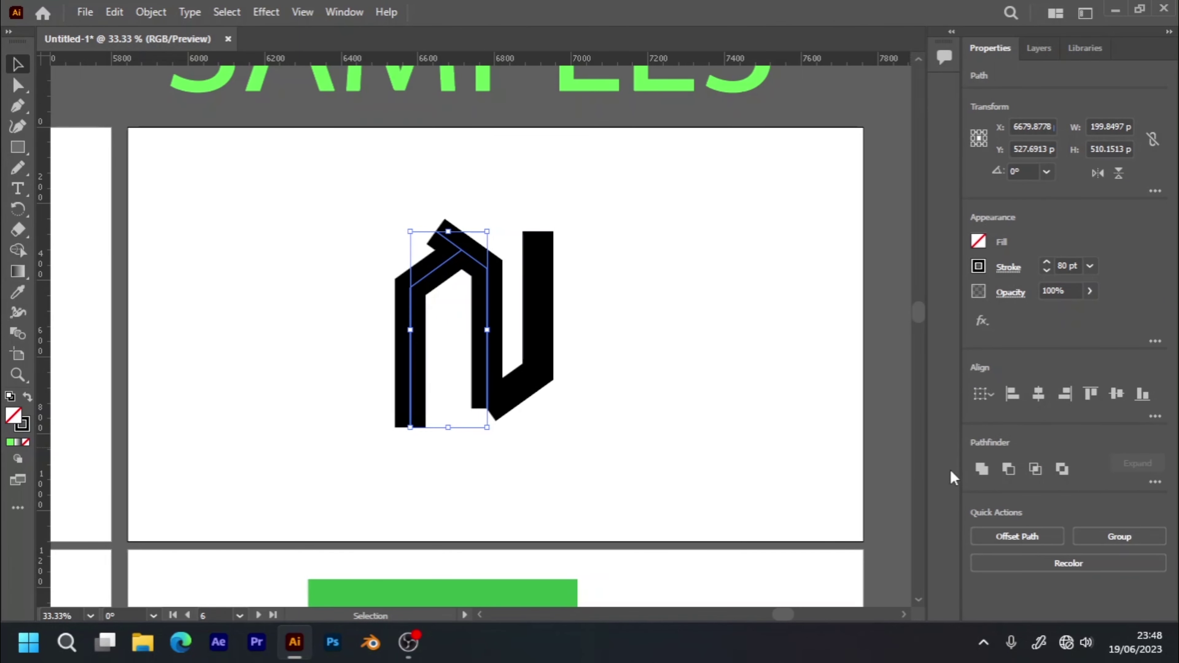
click(984, 468)
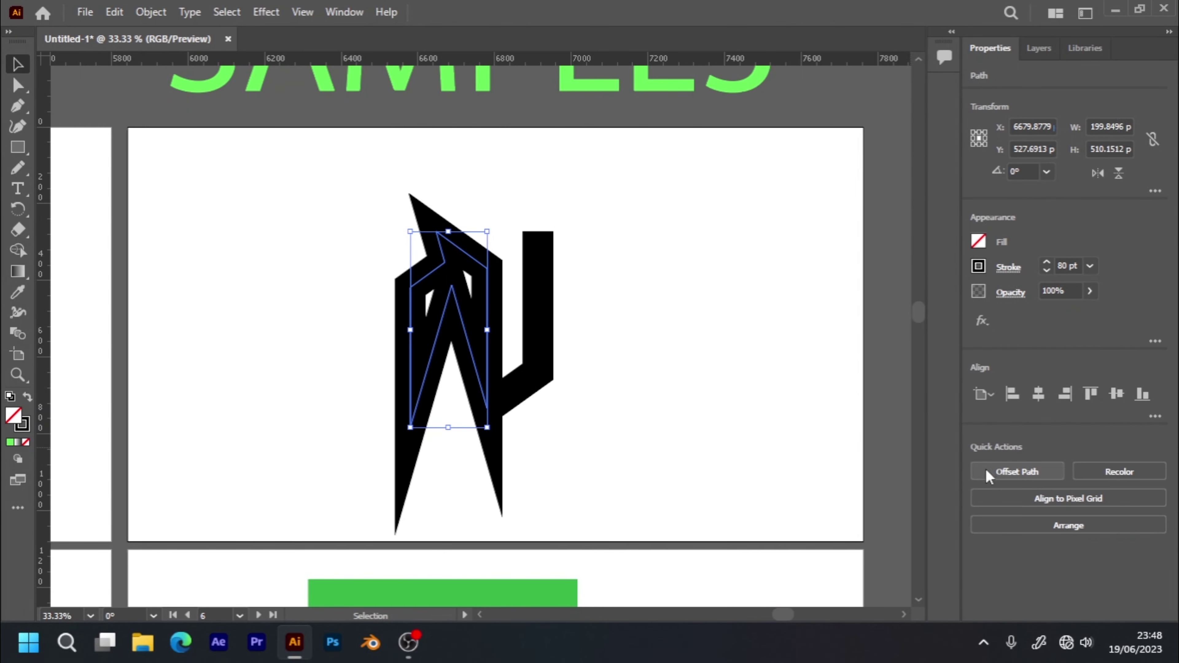
click(1004, 471)
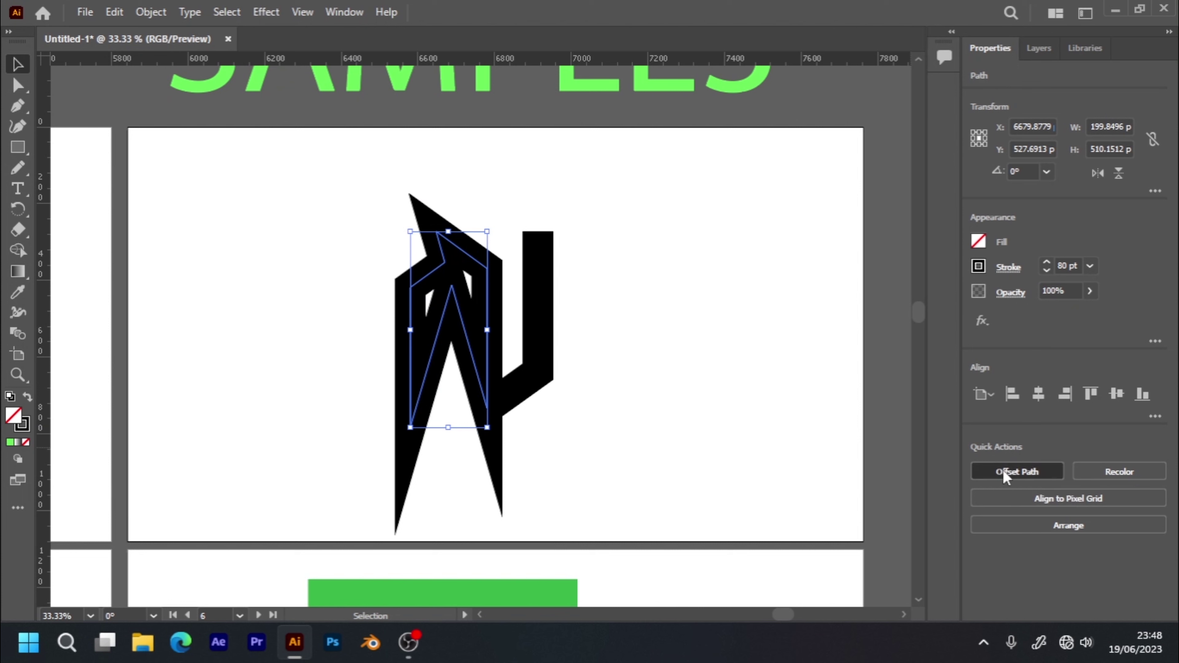
click(653, 363)
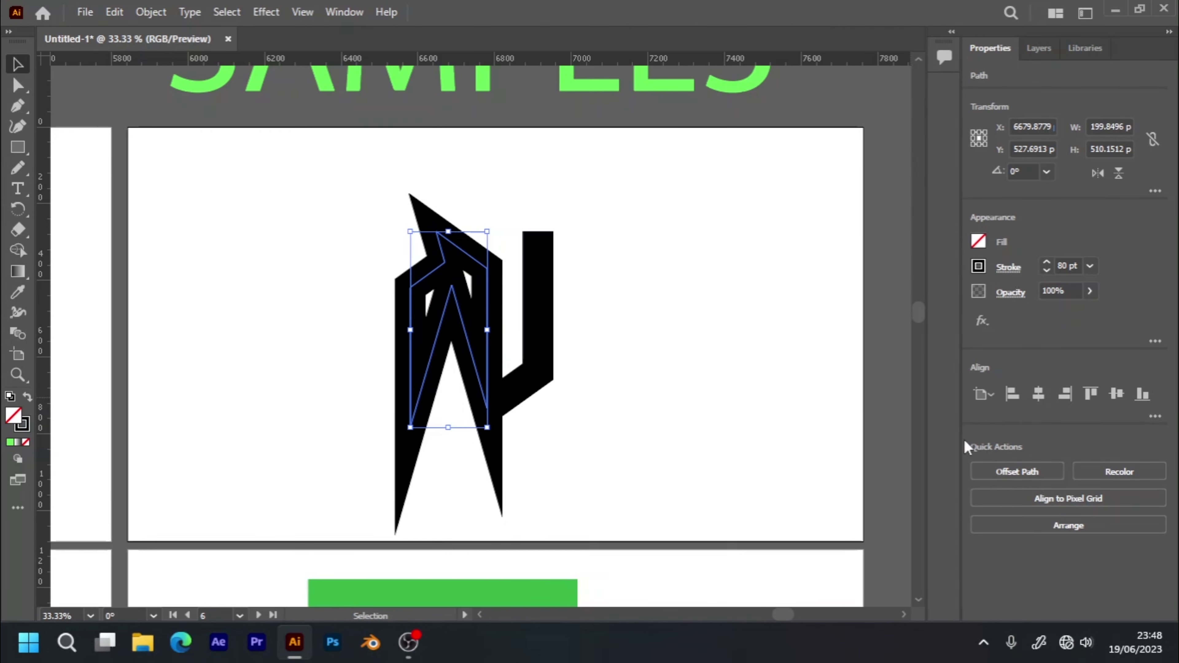
key(ctrl+z)
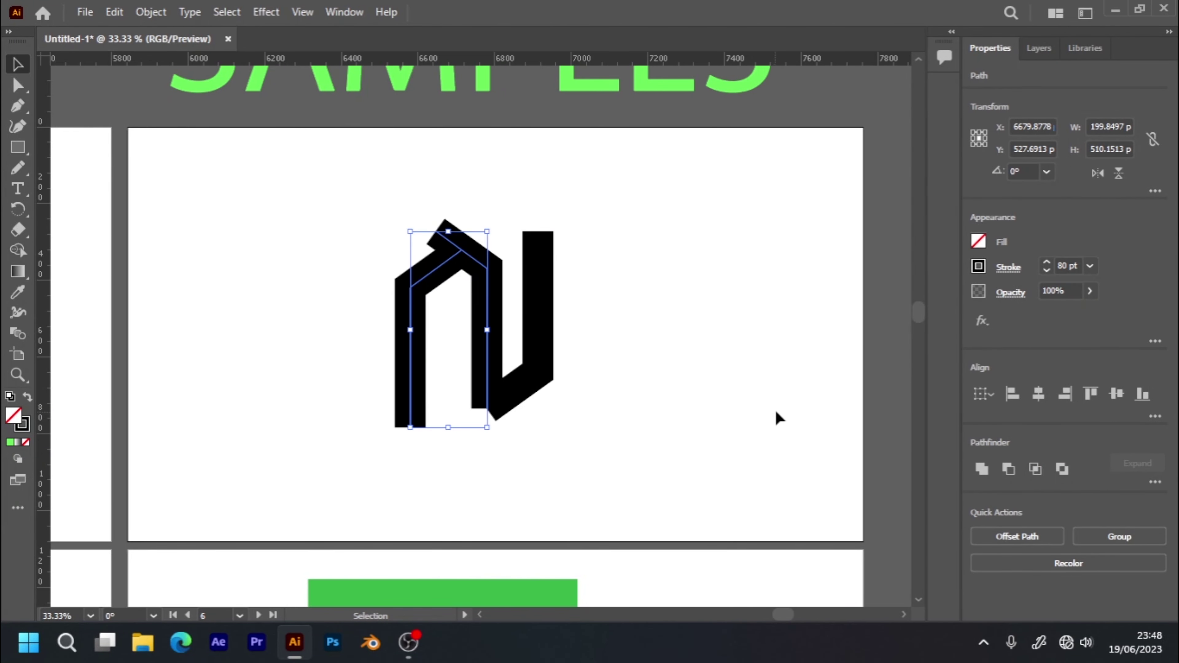
click(16, 255)
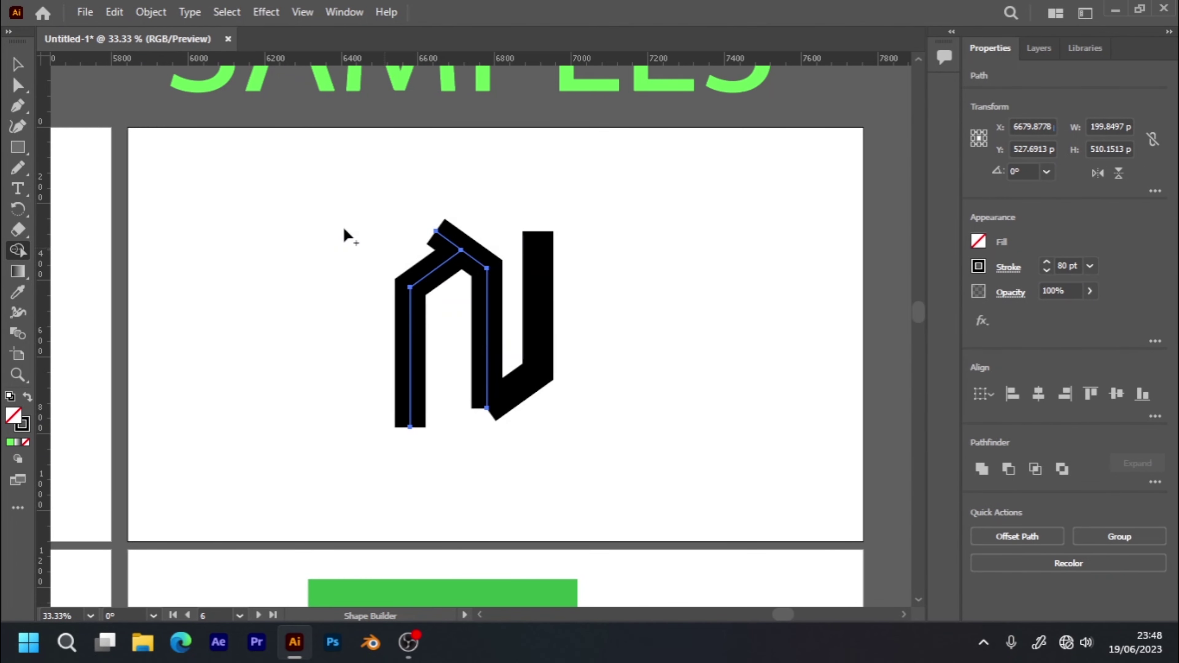
key(v)
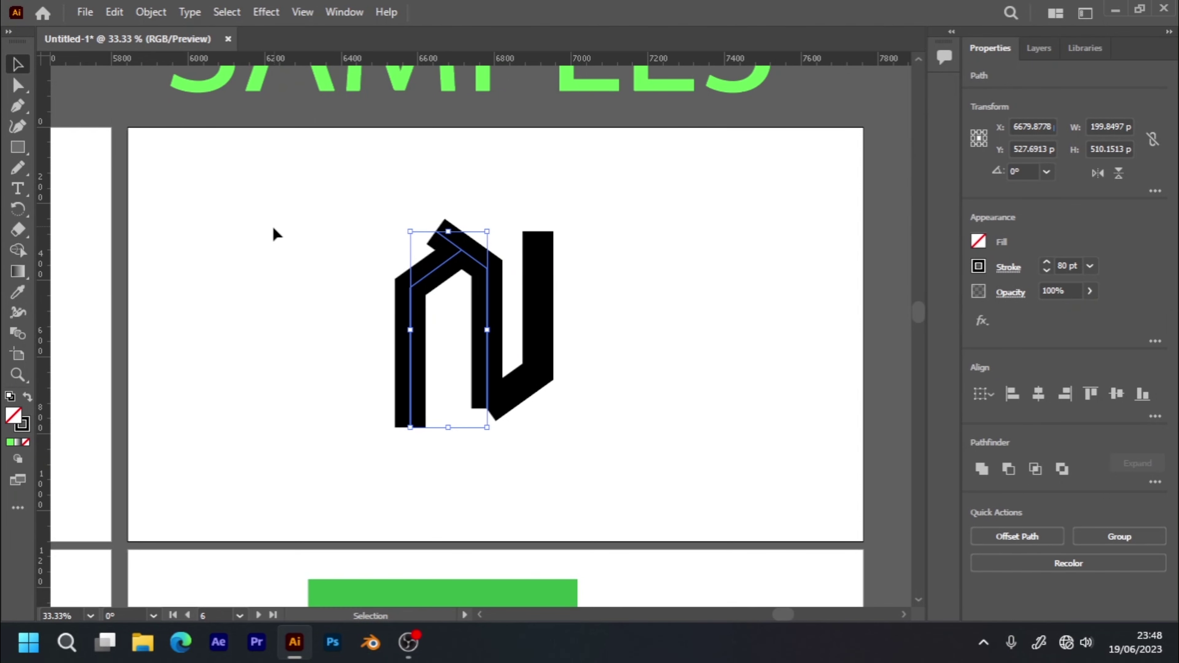
- Drag the mirrored bent stroke onto the middle stroke to complete the N
click(273, 234)
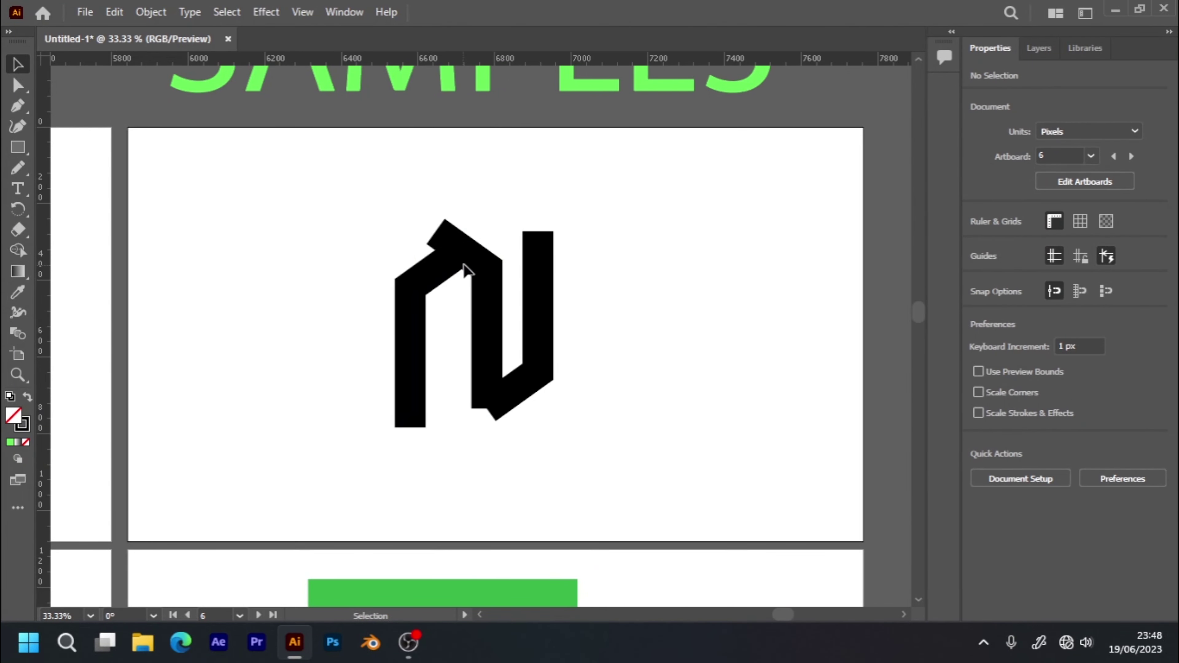
drag(458, 240, 567, 255)
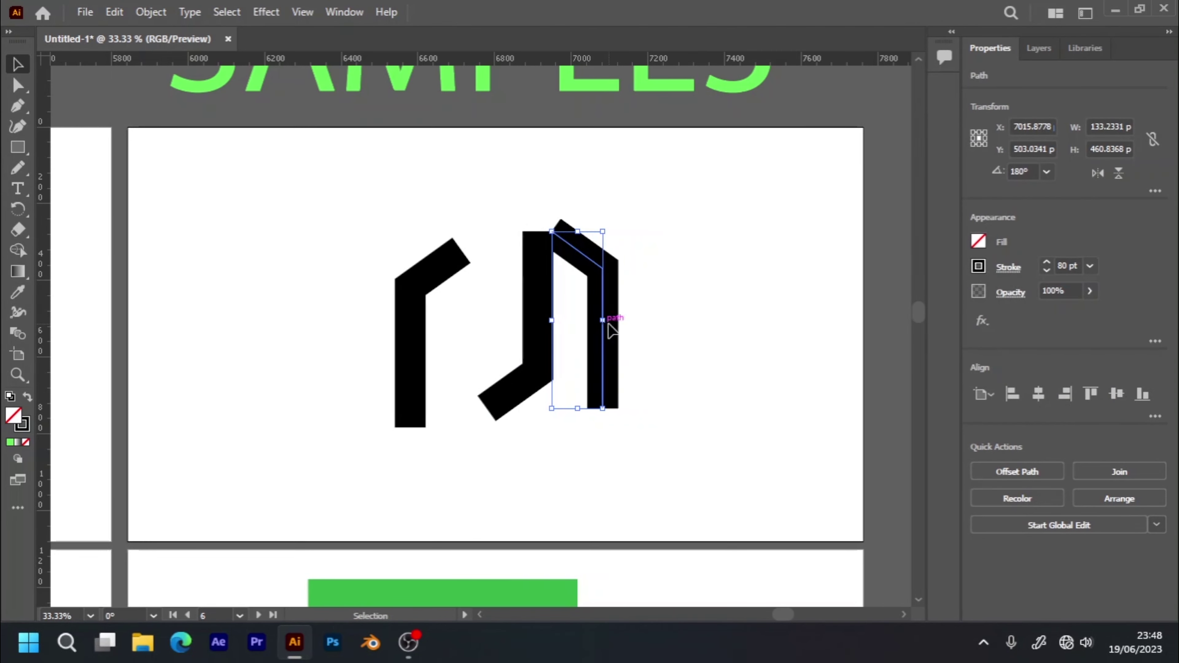
click(634, 327)
drag(606, 350, 661, 354)
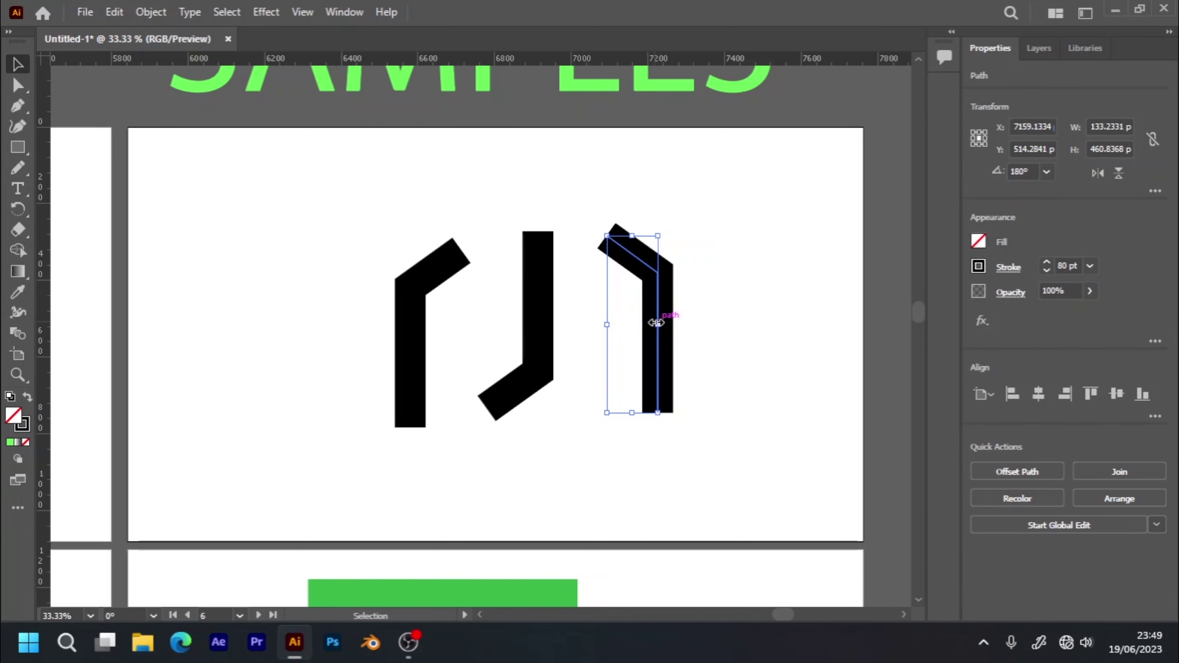
drag(655, 323, 489, 316)
click(617, 301)
- Select both strokes of the finished N, then pan to the green-barred N artboard
mouse_move(346, 204)
mouse_down()
mouse_move(482, 336)
mouse_move(557, 465)
mouse_up()
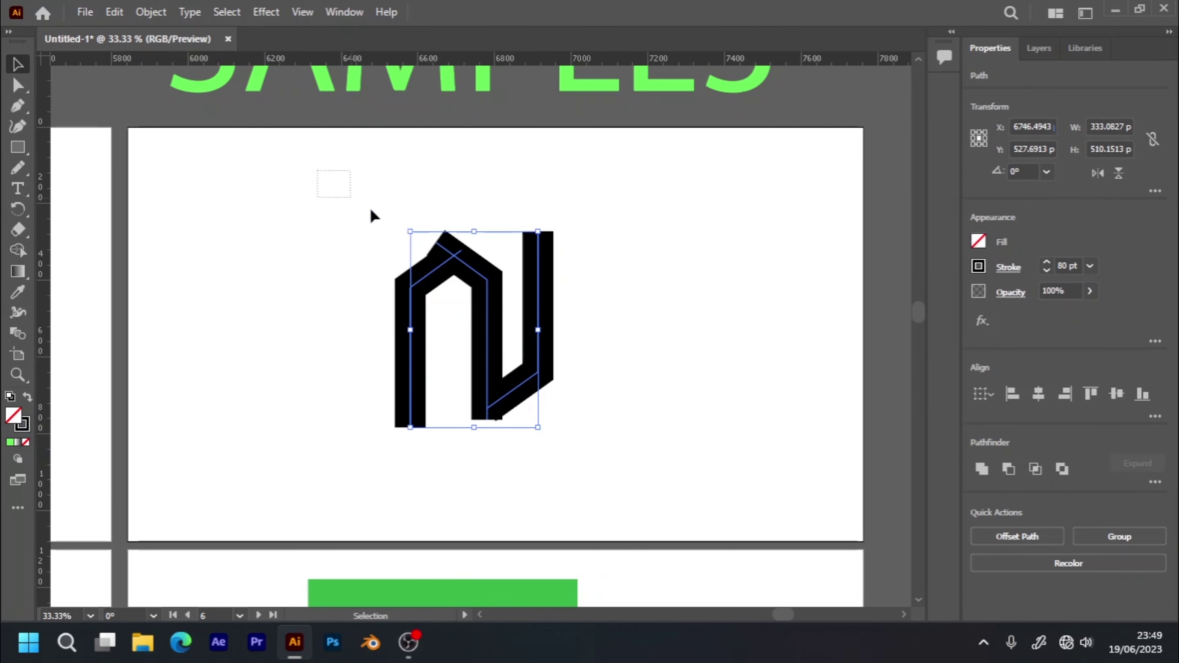
mouse_move(374, 216)
mouse_down()
mouse_move(566, 408)
mouse_move(600, 425)
mouse_up()
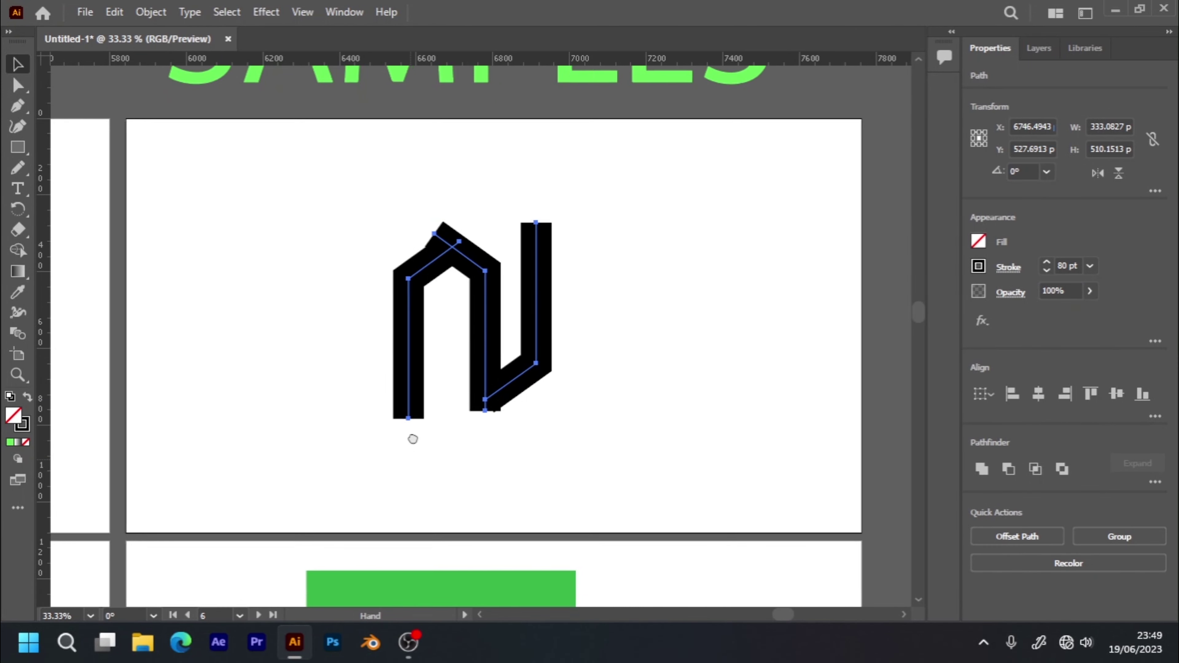
mouse_move(410, 440)
mouse_down()
mouse_move(452, 210)
mouse_move(449, 125)
mouse_up()
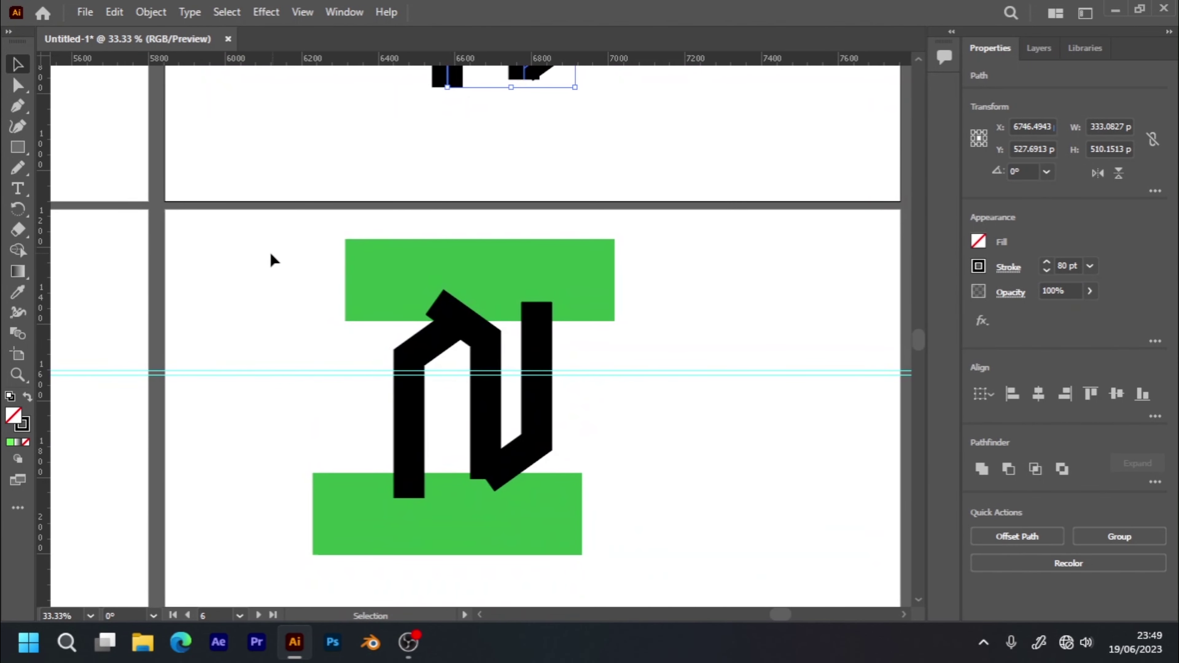
- Draw a red-filled, strokeless rectangle over the N's left leg and stretch it taller
drag(247, 230, 659, 550)
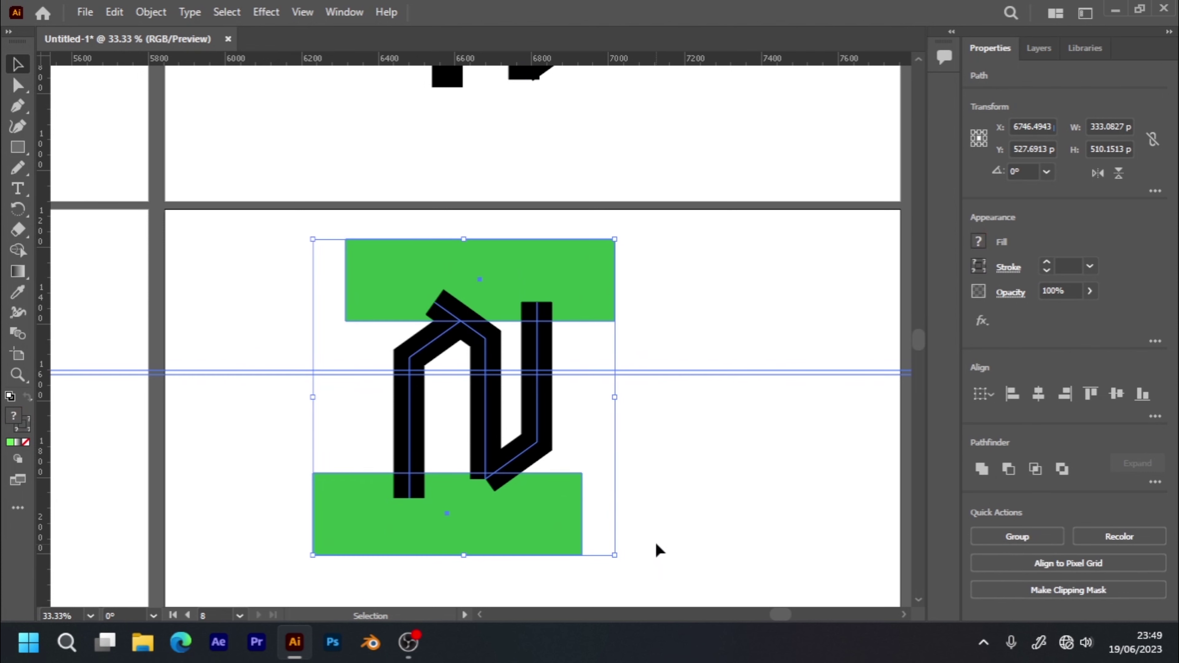
click(598, 476)
key(a)
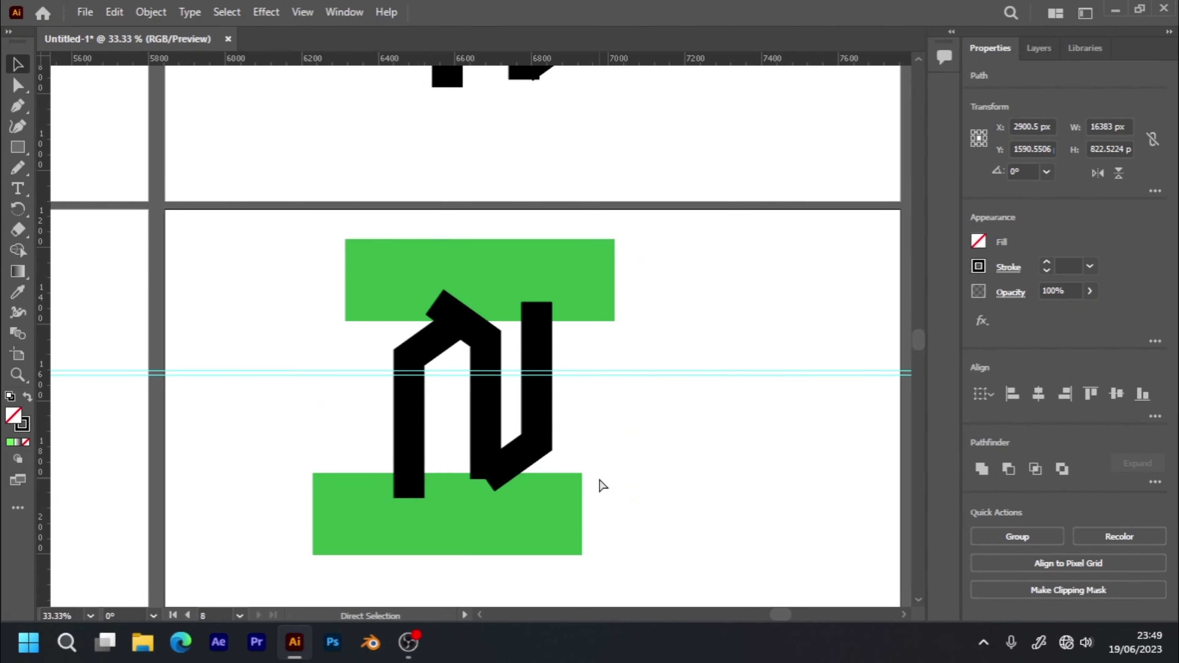
key(v)
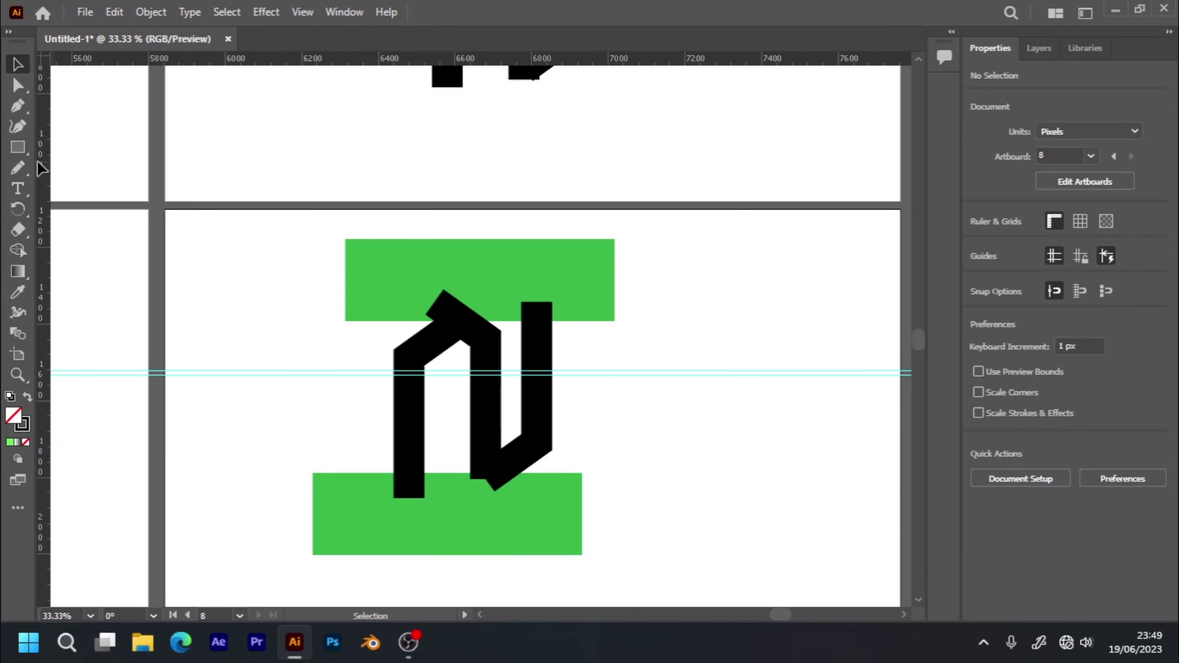
click(18, 147)
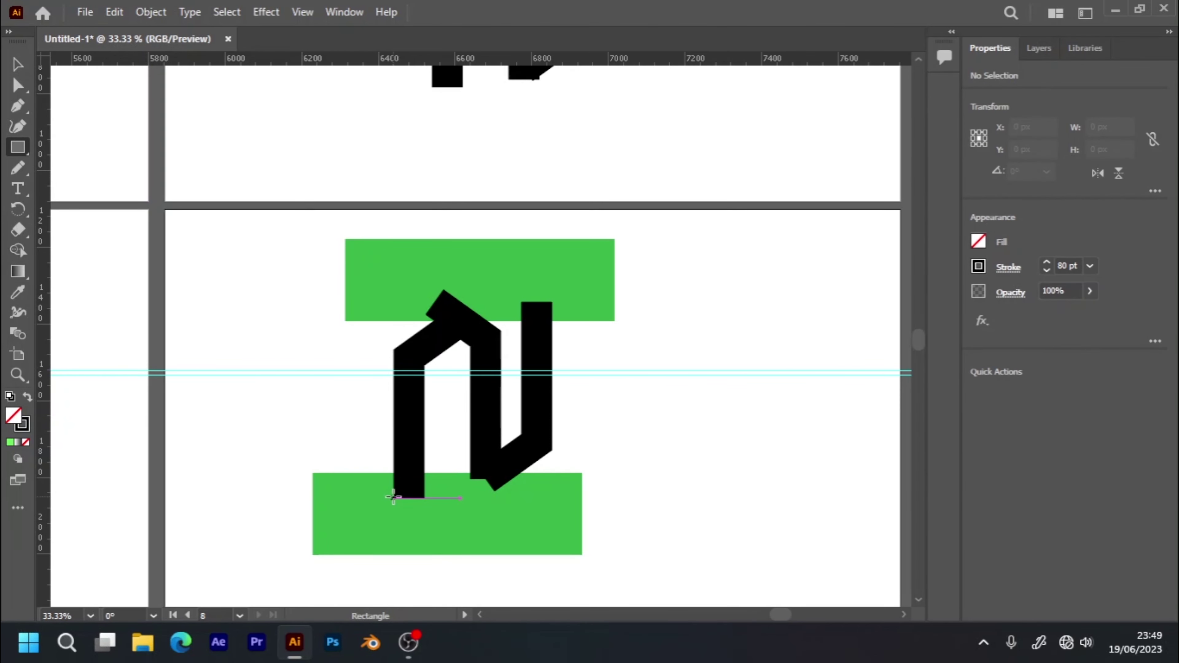
mouse_move(392, 498)
mouse_down()
mouse_move(424, 494)
mouse_move(424, 404)
mouse_up()
click(26, 397)
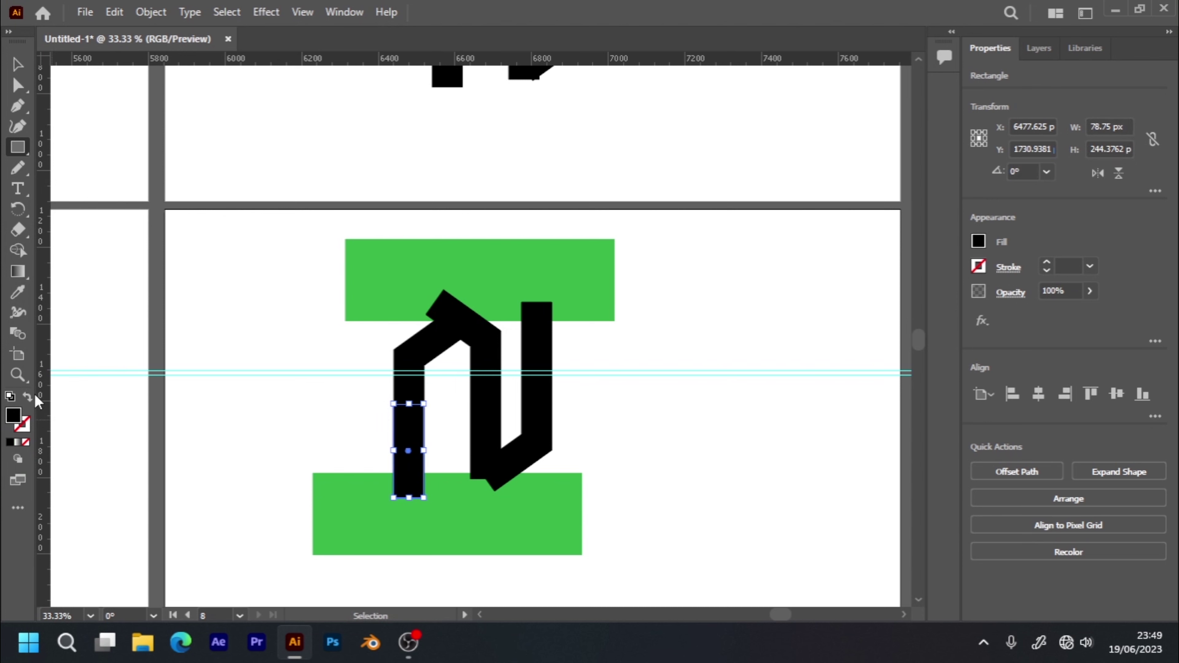
click(21, 68)
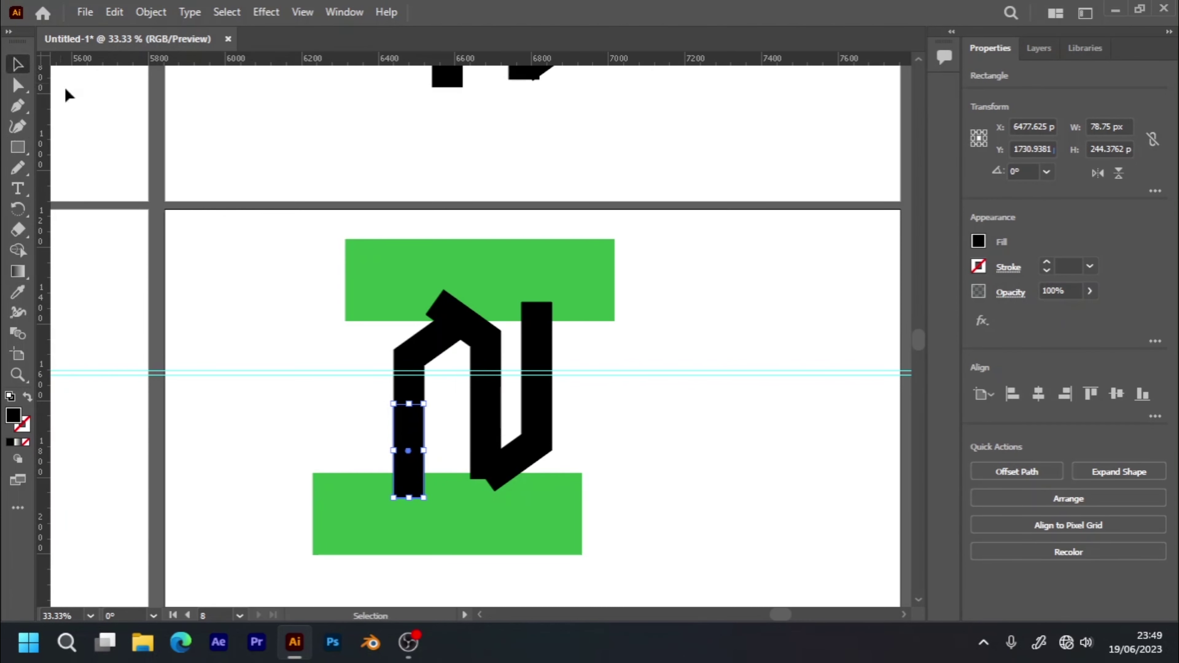
click(979, 243)
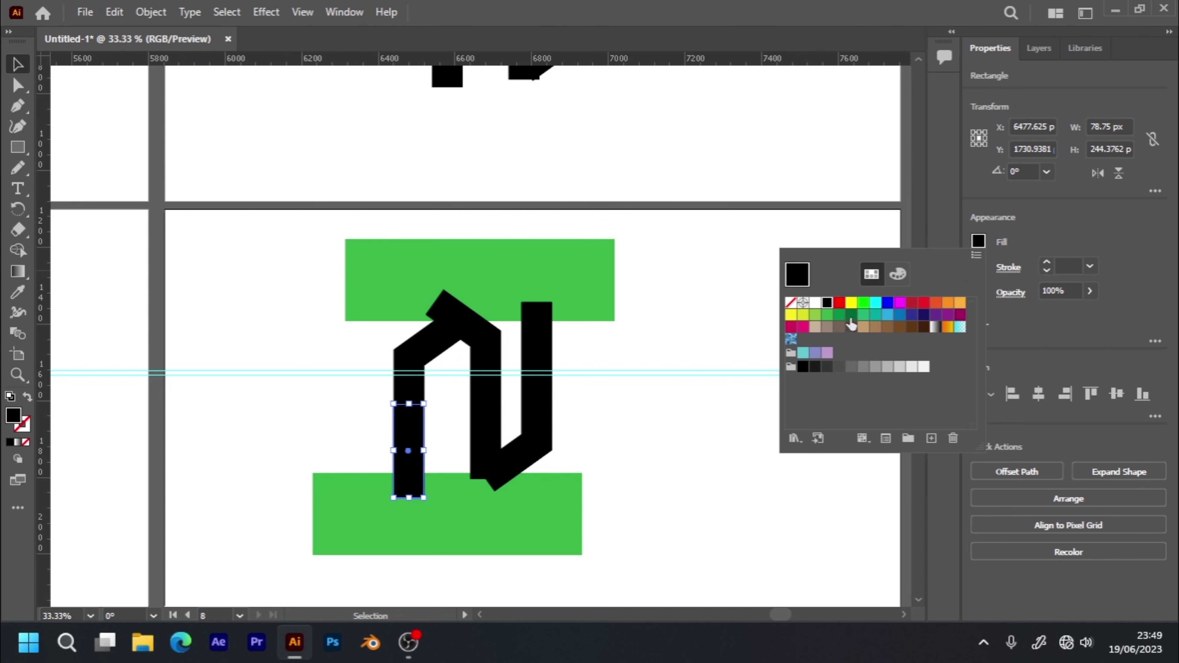
click(838, 303)
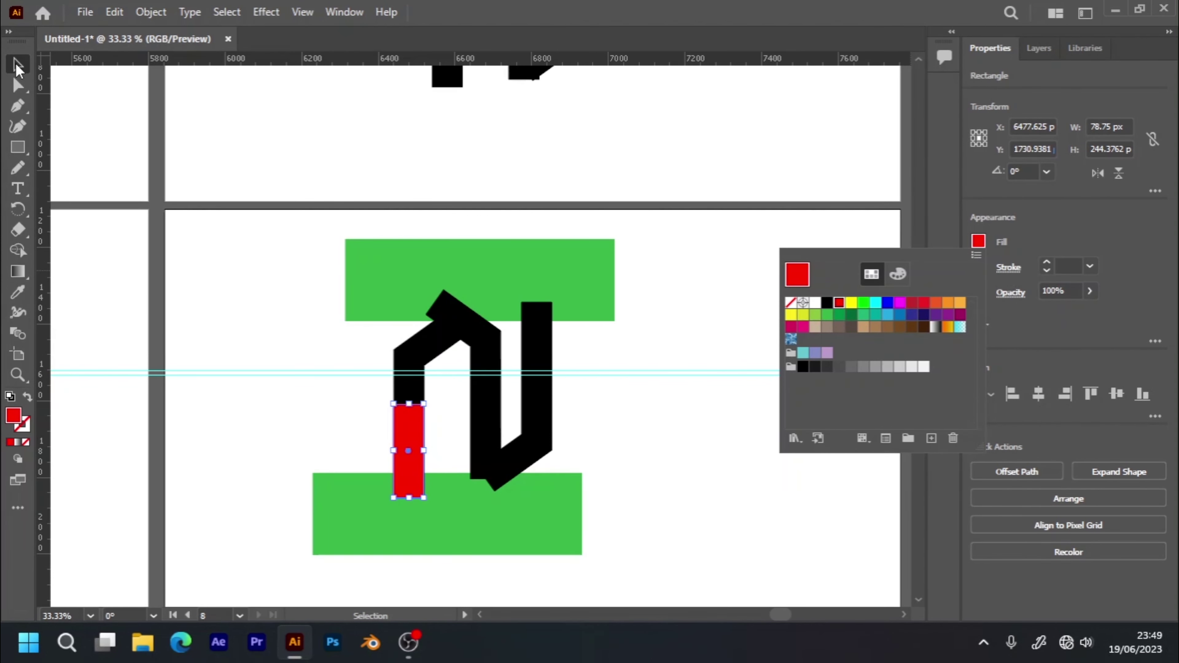
click(272, 297)
drag(410, 444, 411, 445)
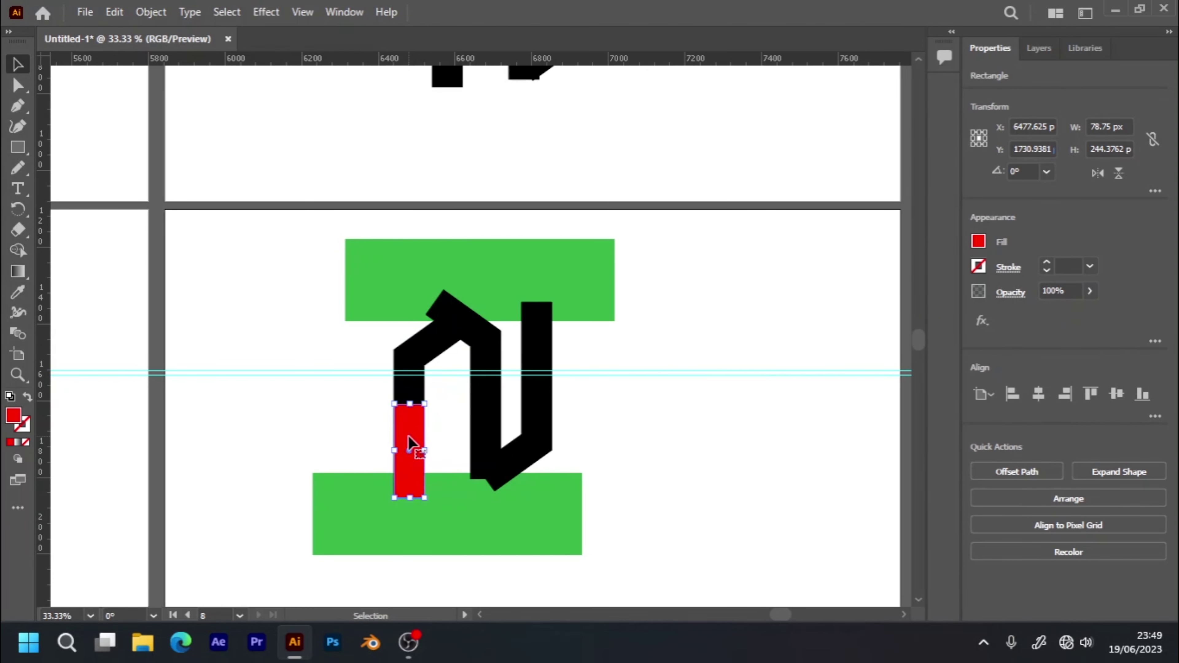
drag(414, 381, 416, 368)
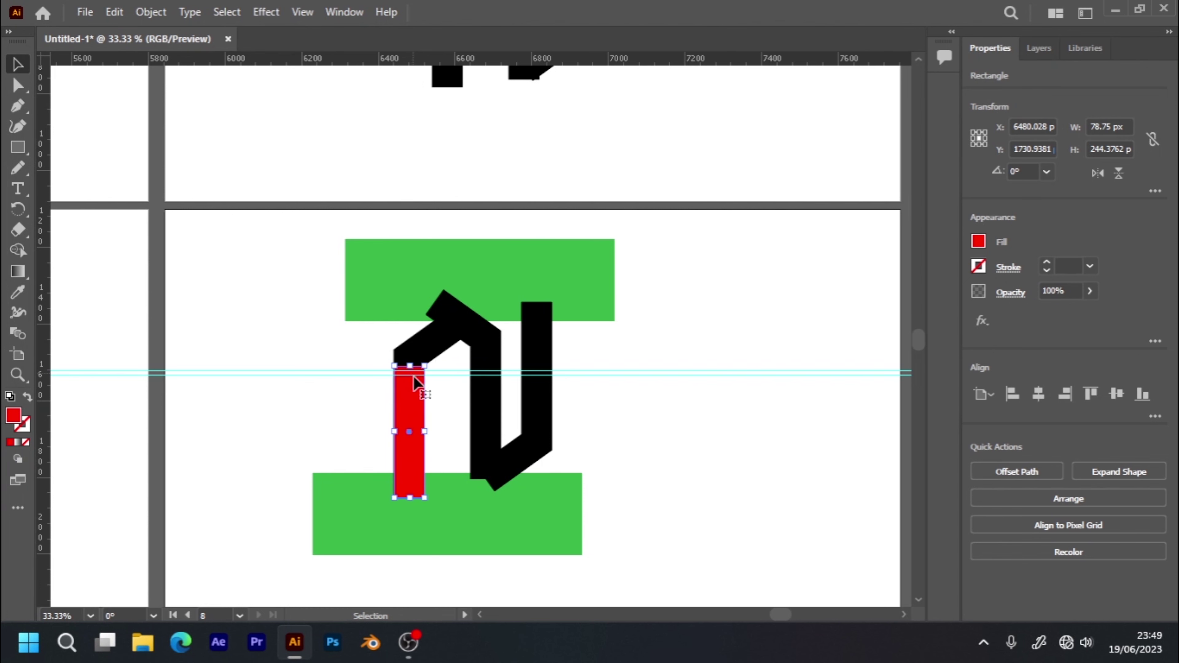
- Copy the red bar onto the N's middle and right legs, raising the right bar slightly
click(354, 429)
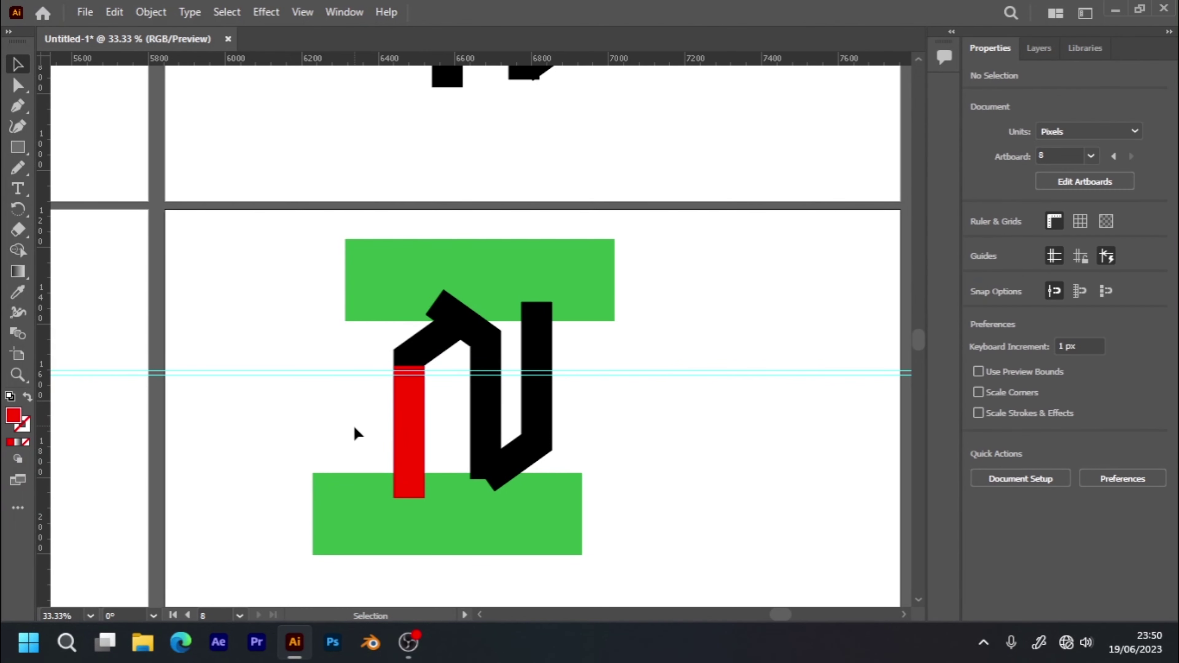
click(413, 441)
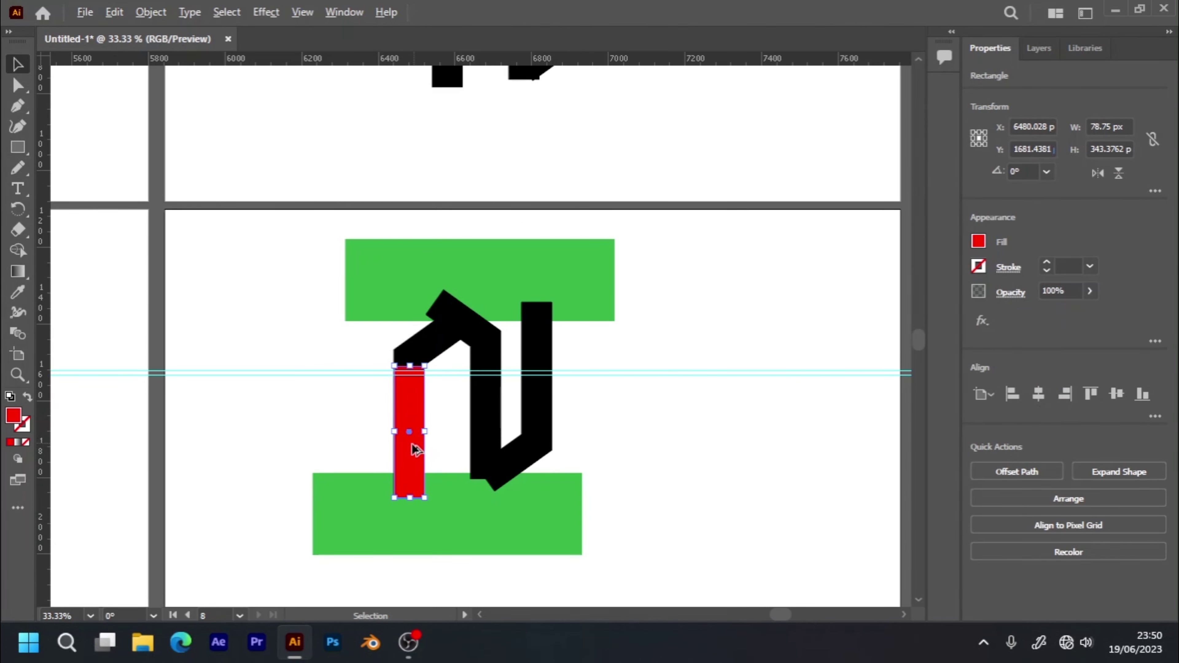
drag(412, 443, 543, 401)
click(628, 418)
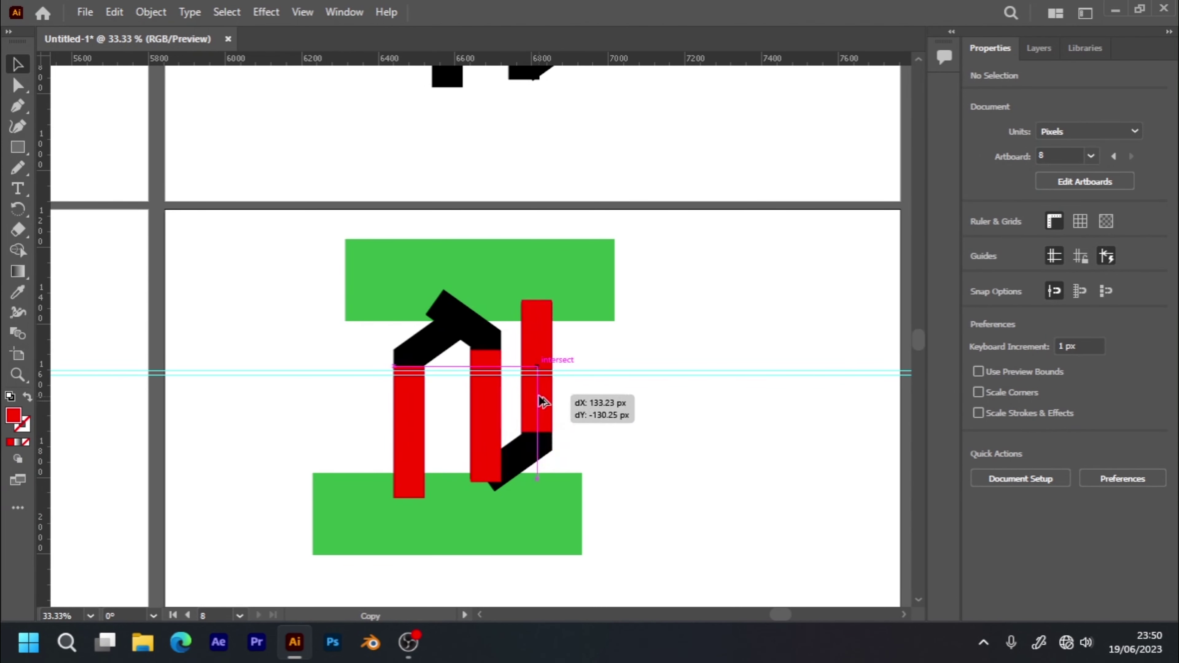
drag(544, 402, 544, 401)
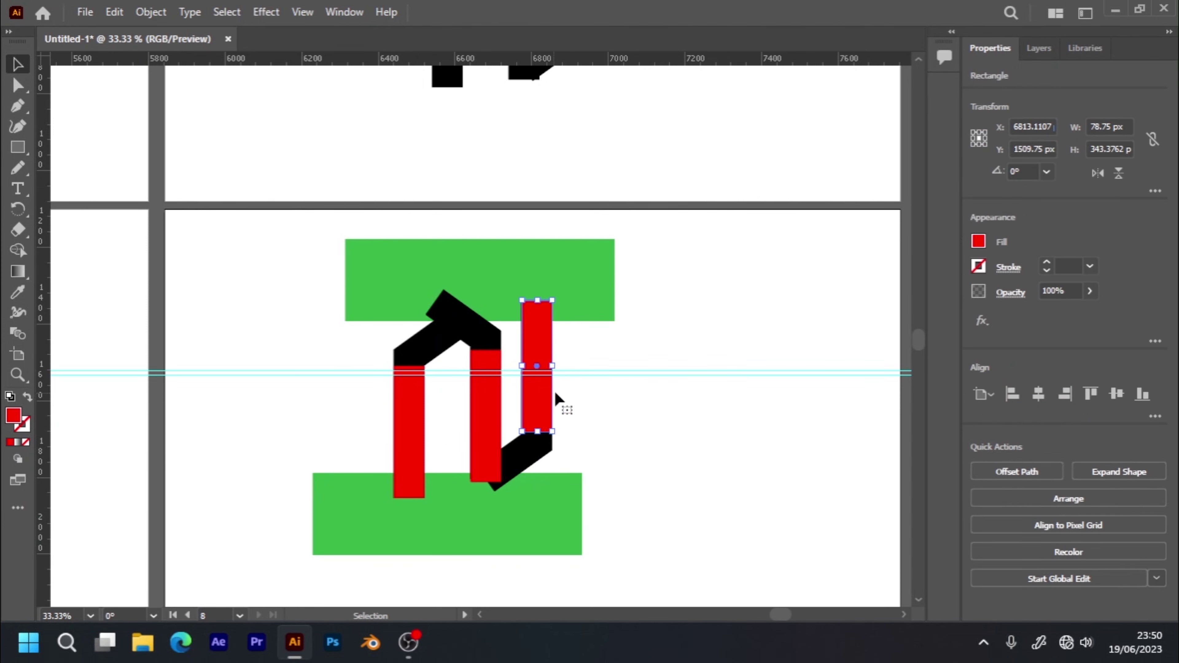
click(571, 399)
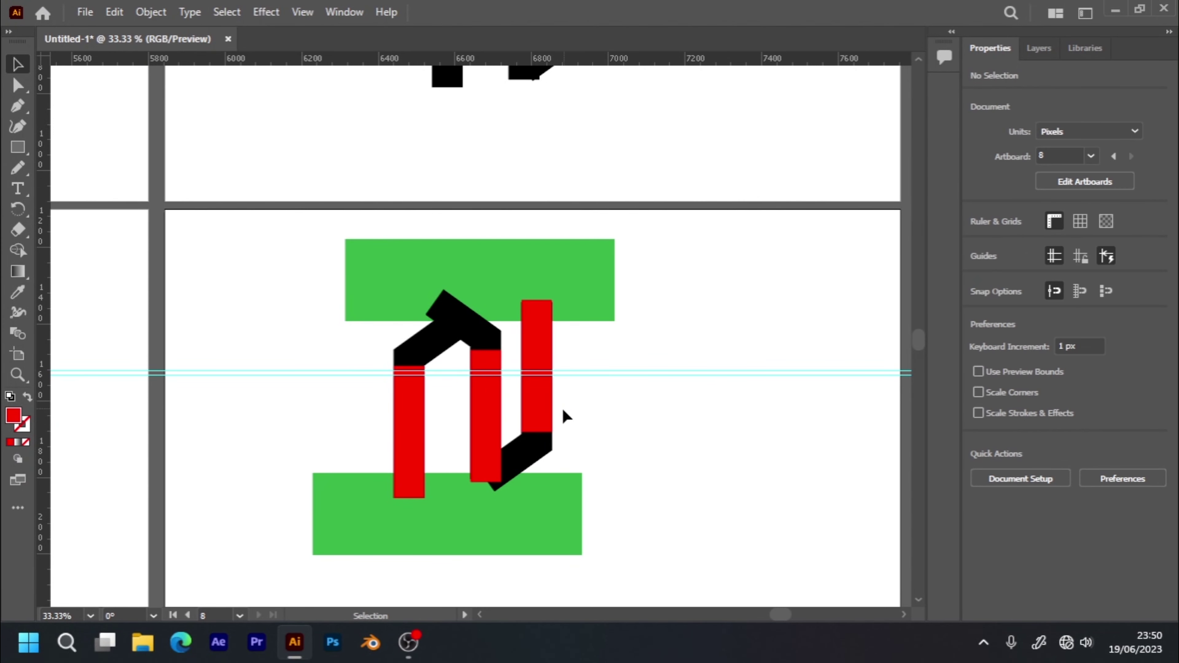
click(540, 424)
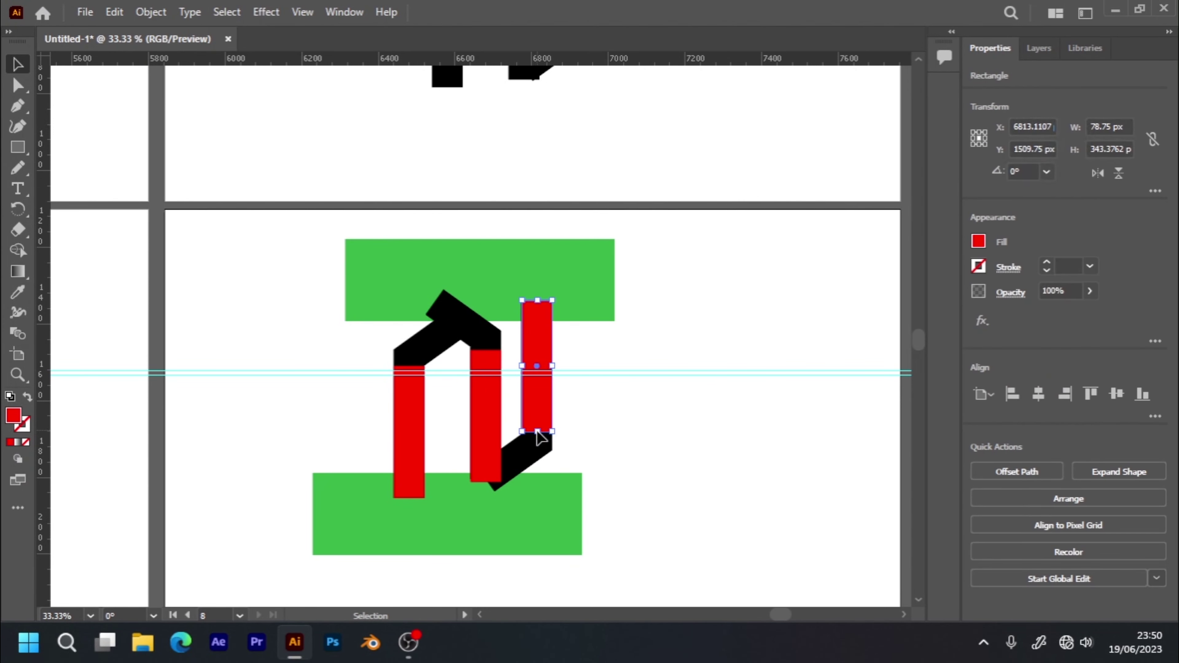
drag(540, 437, 541, 415)
click(566, 411)
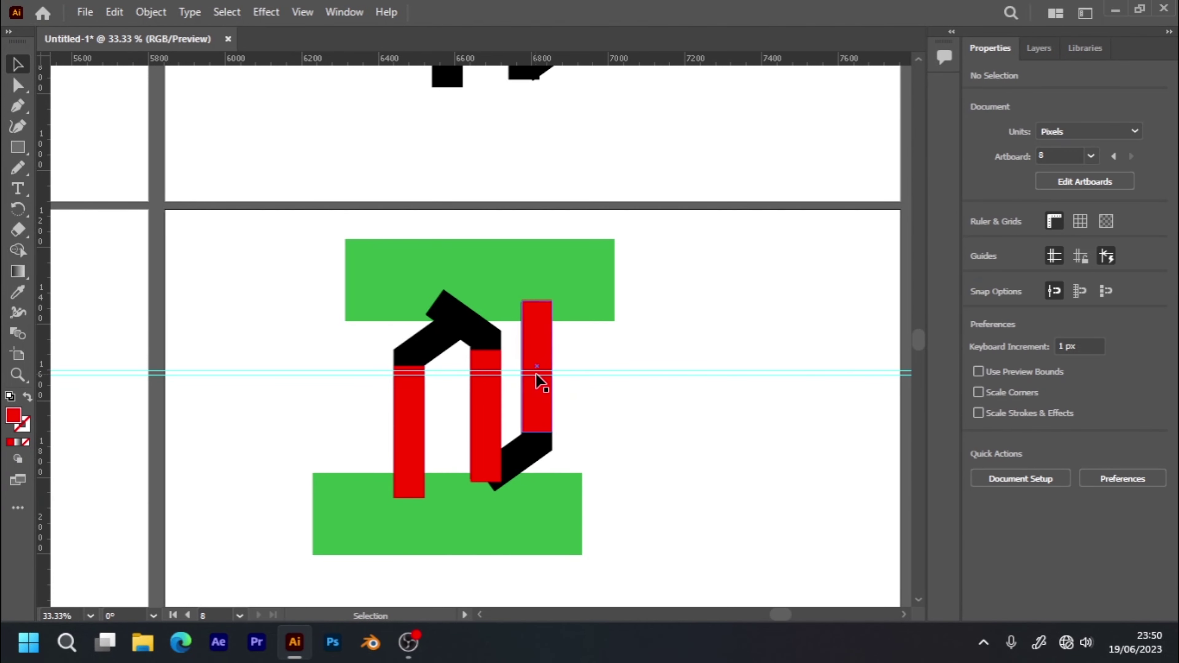
click(537, 408)
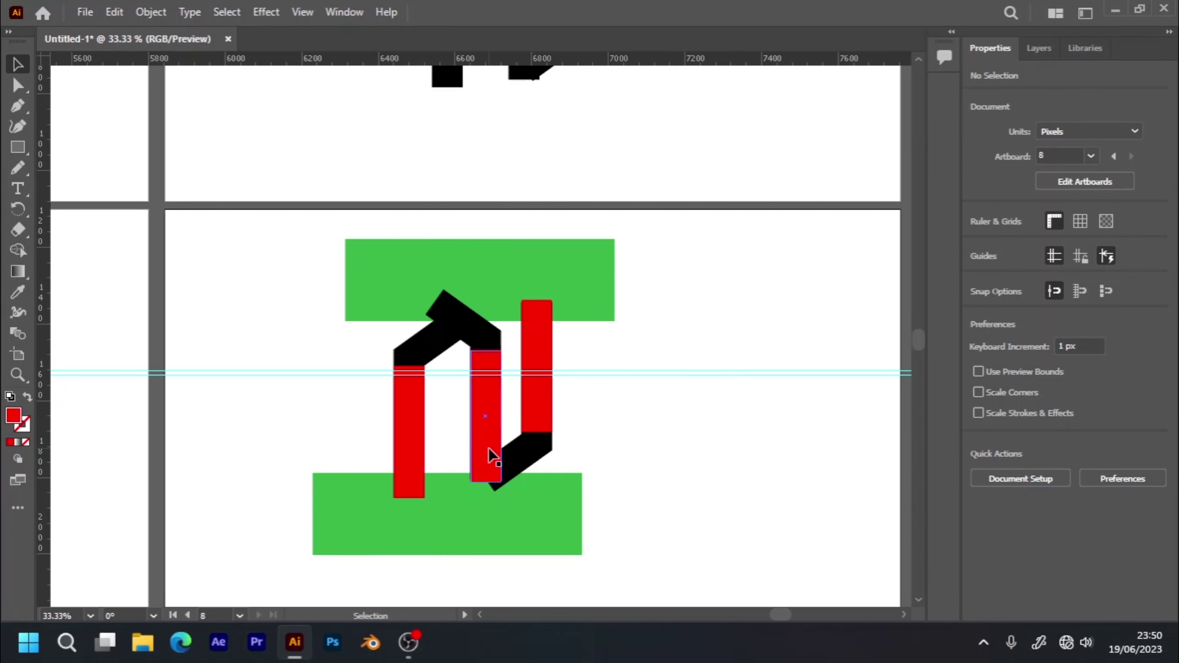
- Copy the middle red bar, rotate it to about 307°, and lay it over the diagonal
alt+drag(485, 440, 639, 465)
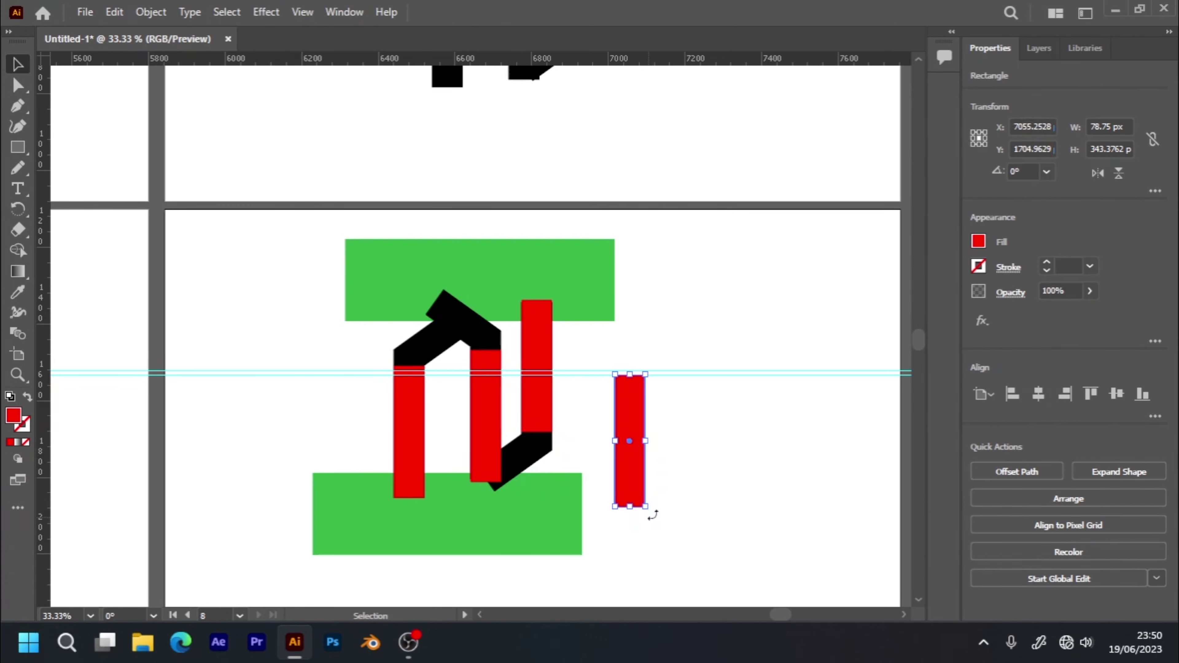
drag(653, 514, 580, 521)
drag(641, 428, 521, 444)
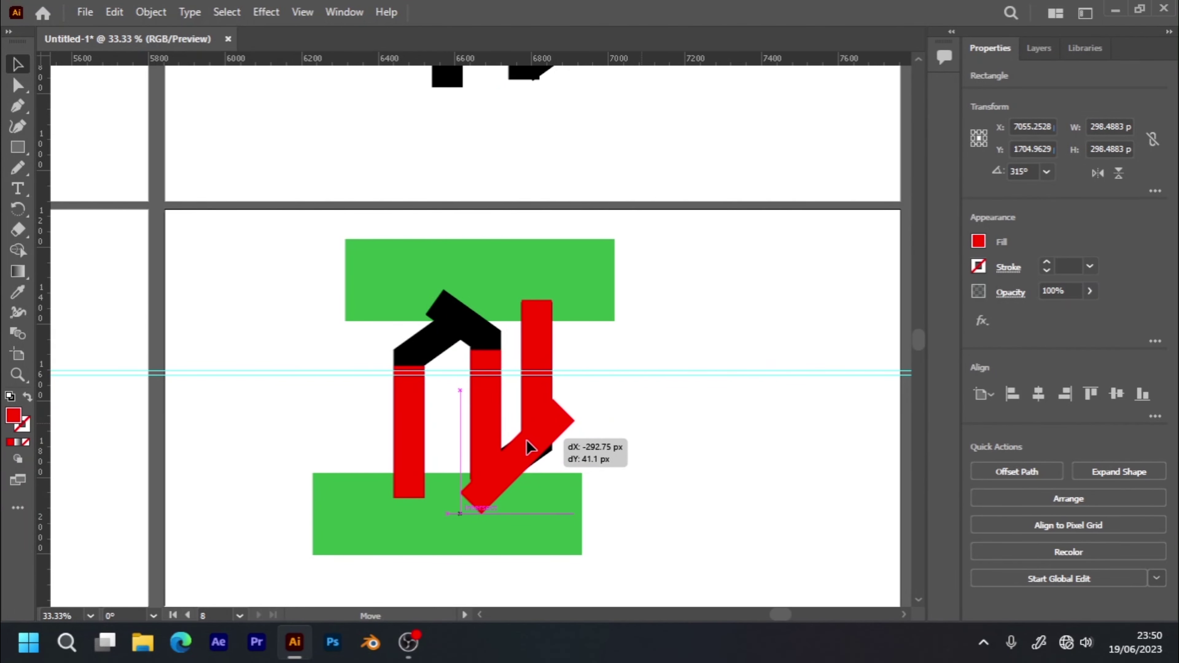
mouse_move(521, 443)
mouse_down()
mouse_move(586, 425)
mouse_move(545, 439)
mouse_up()
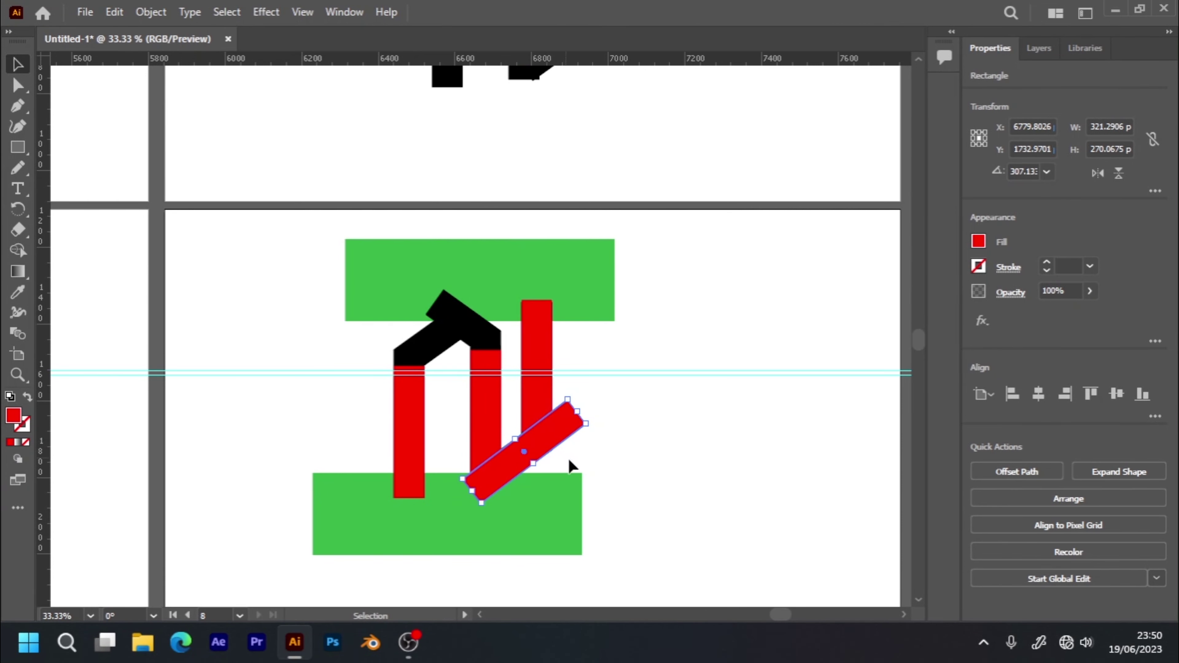
click(585, 460)
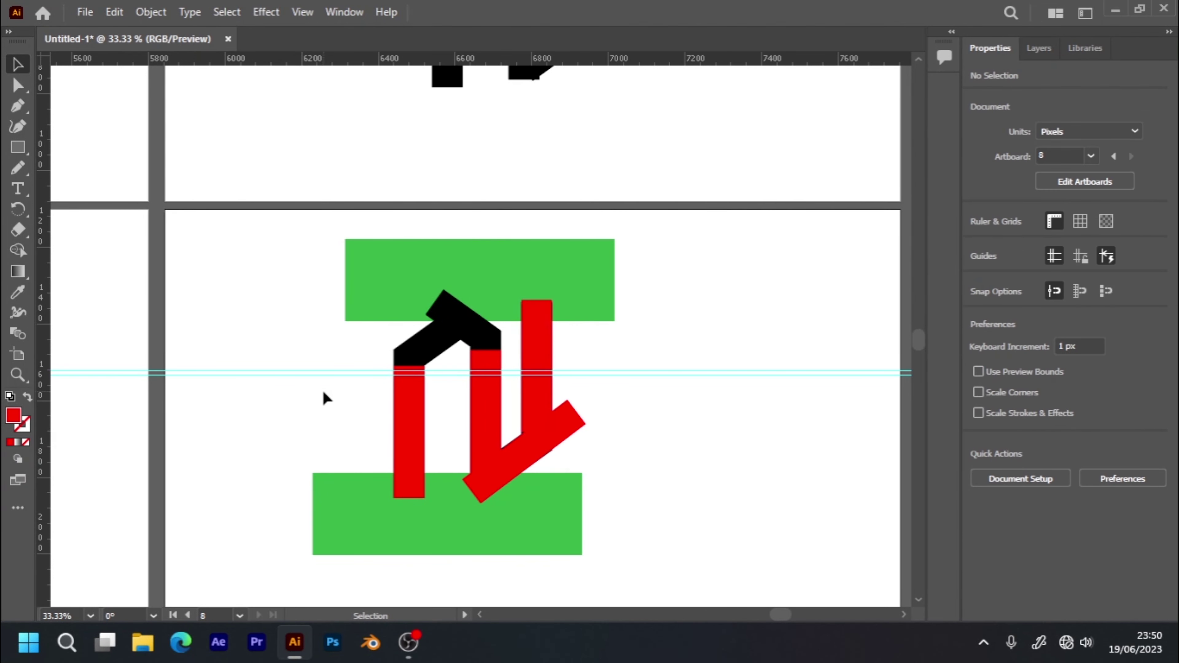
drag(324, 390, 611, 417)
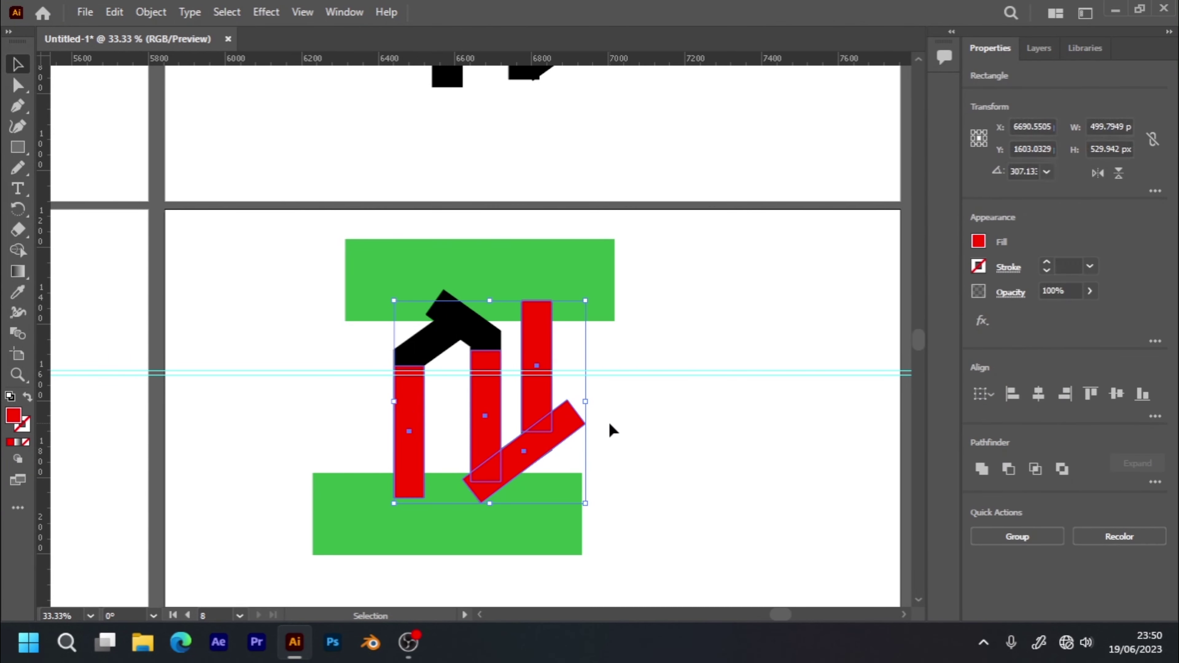
- Try dark green and then lighter green fills on the red bars
click(979, 241)
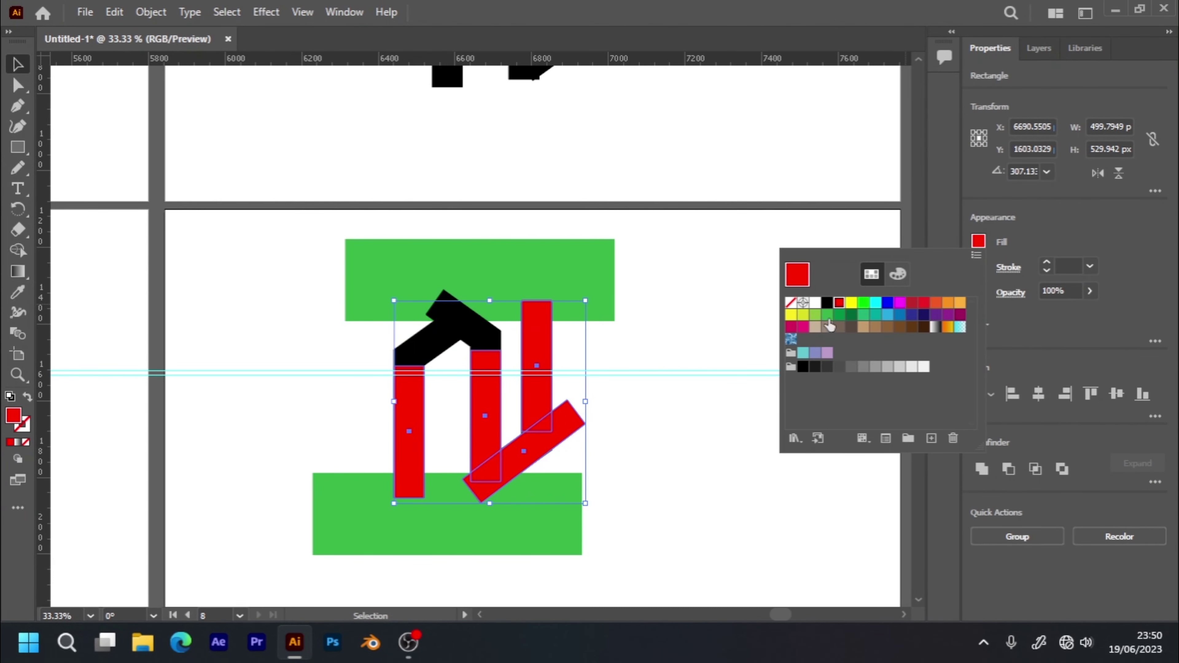
click(839, 316)
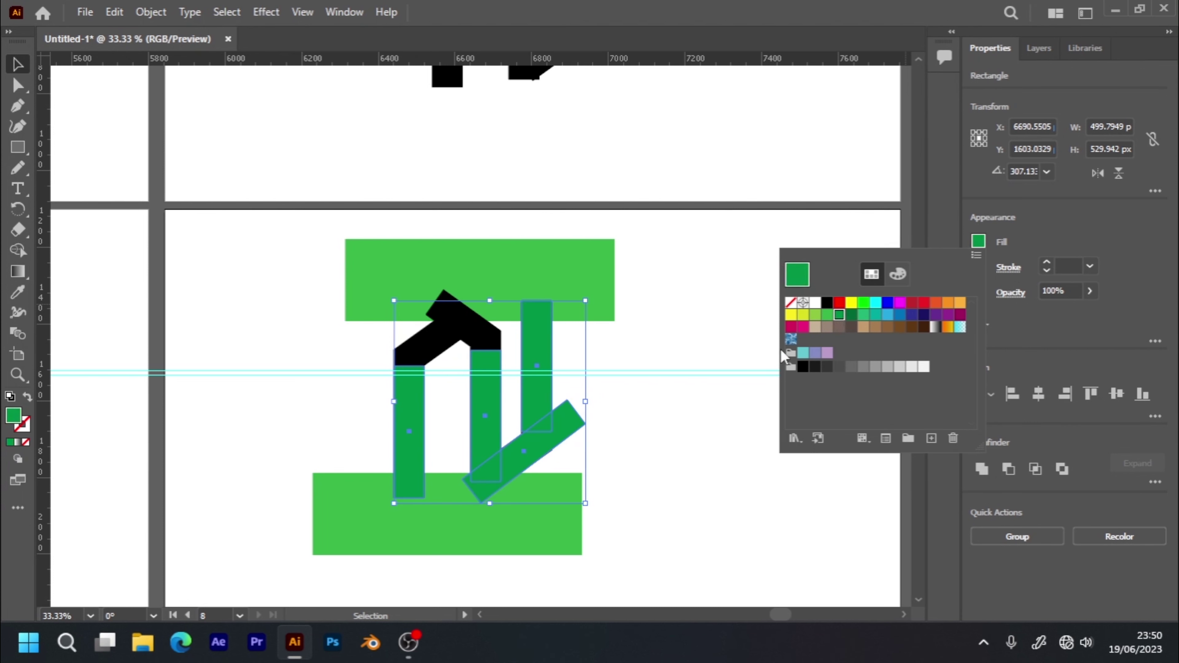
click(827, 315)
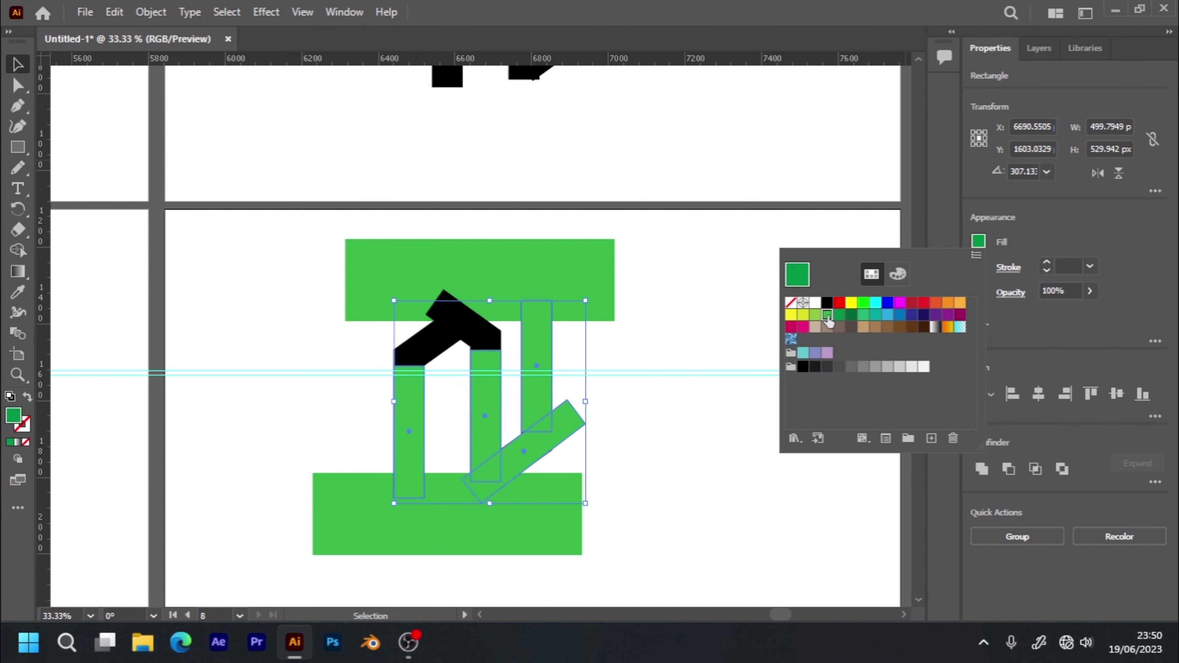
click(713, 400)
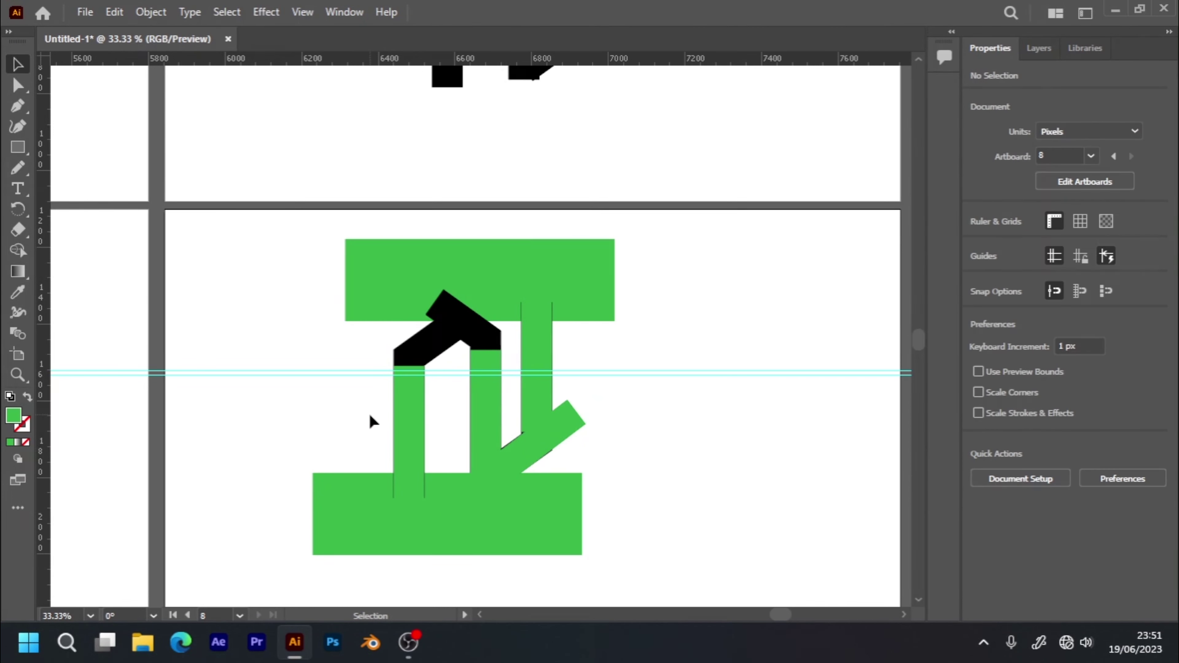
- Reselect the three stems and diagonal bar and fill them yellow
drag(347, 394, 581, 455)
drag(499, 437, 373, 406)
drag(574, 433, 580, 435)
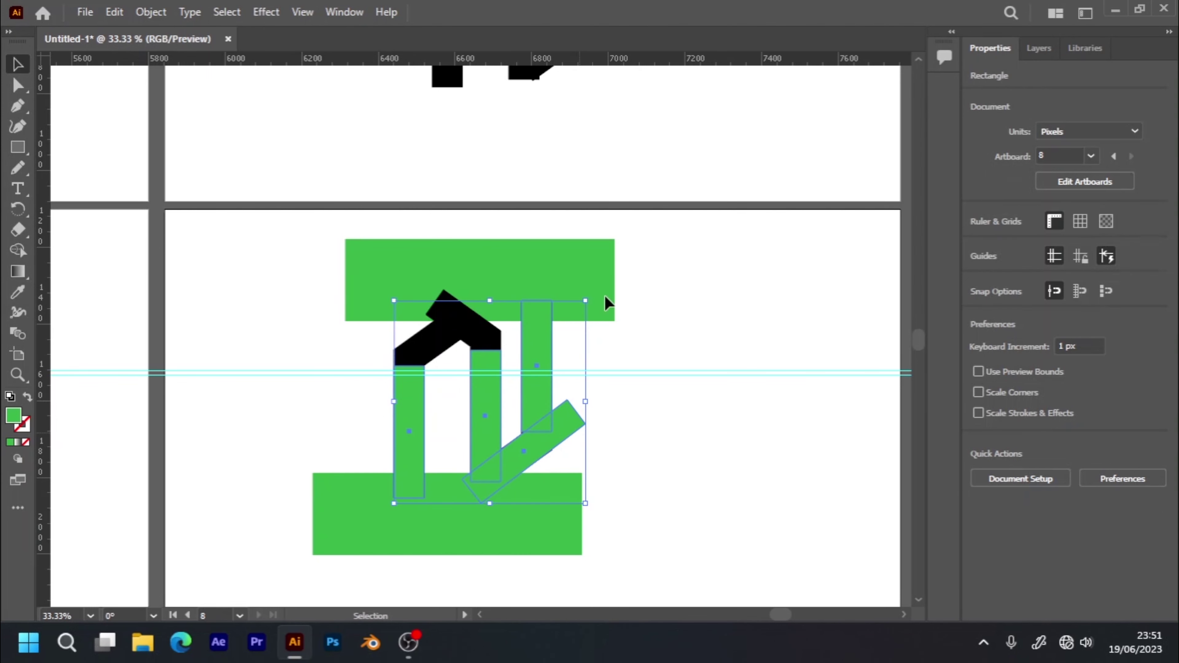
key(ctrl+shift+a)
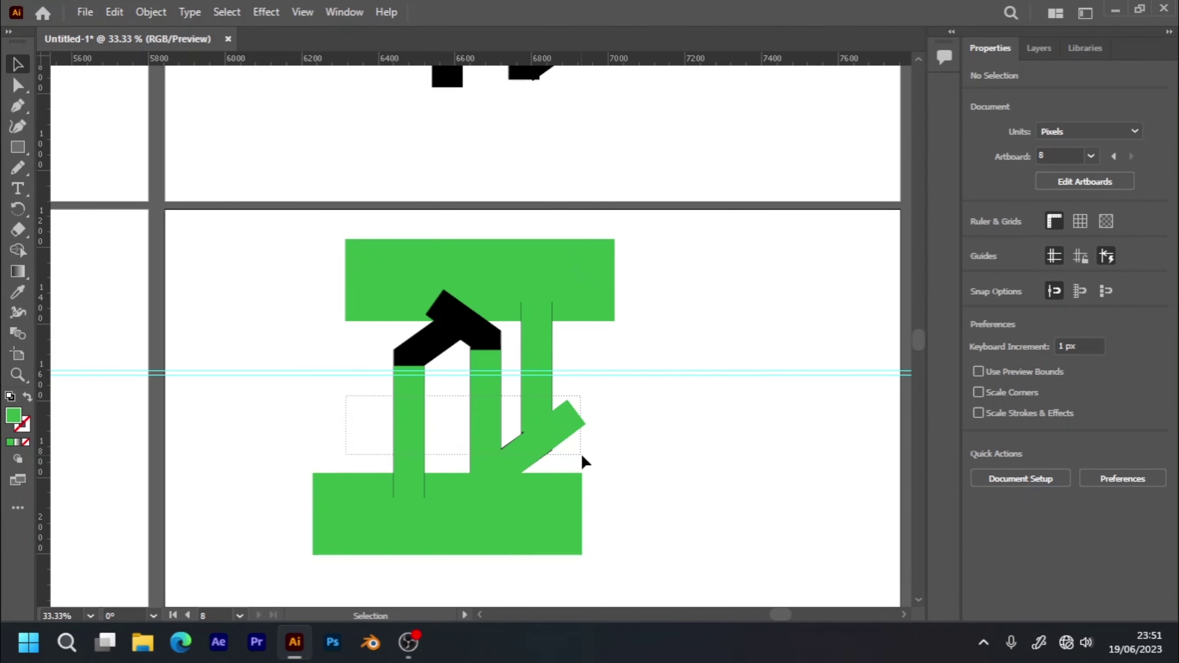
drag(583, 460, 582, 459)
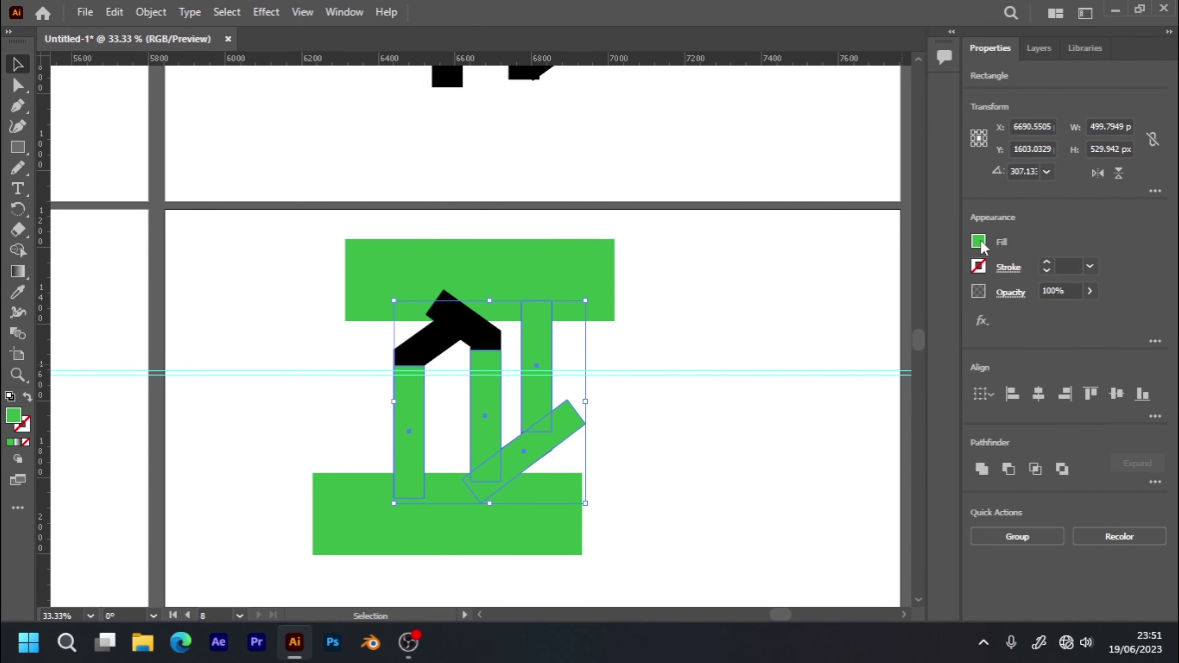
click(979, 241)
click(852, 303)
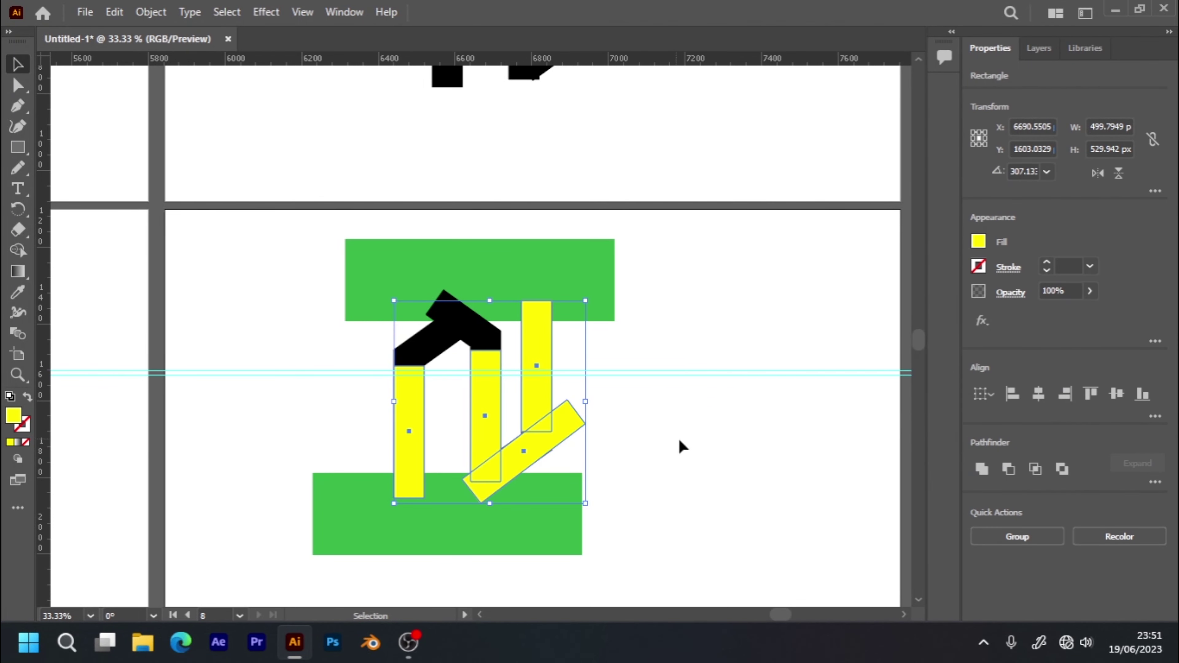
click(687, 446)
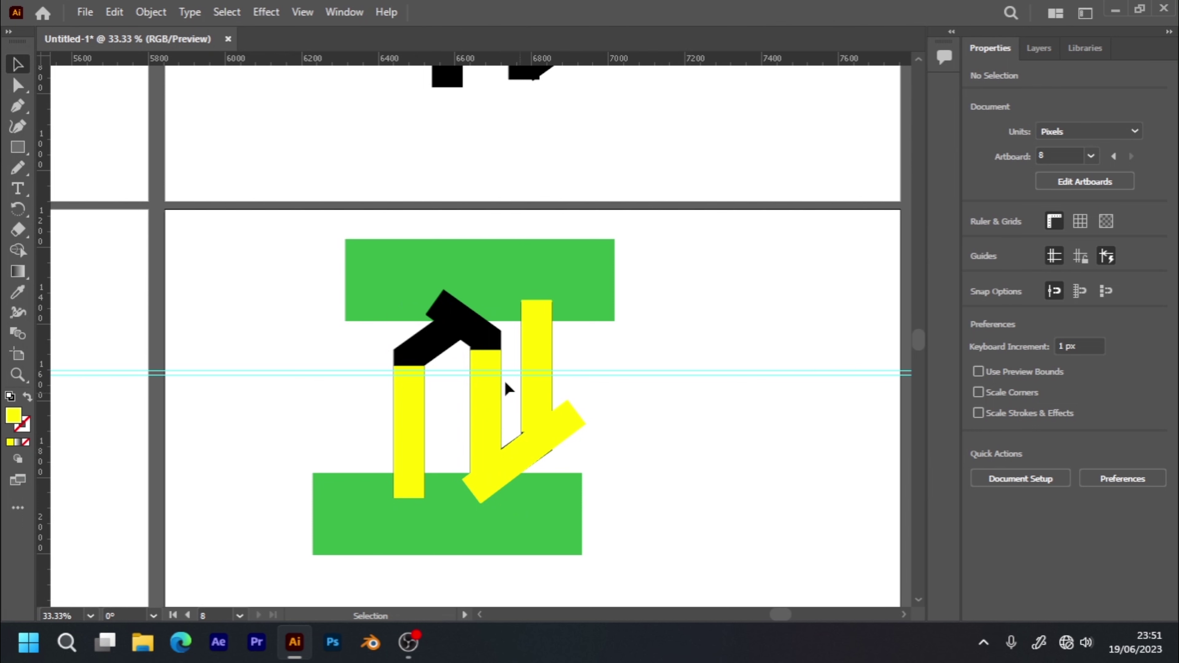
- Select all four bars of the N and fill them red again
click(539, 383)
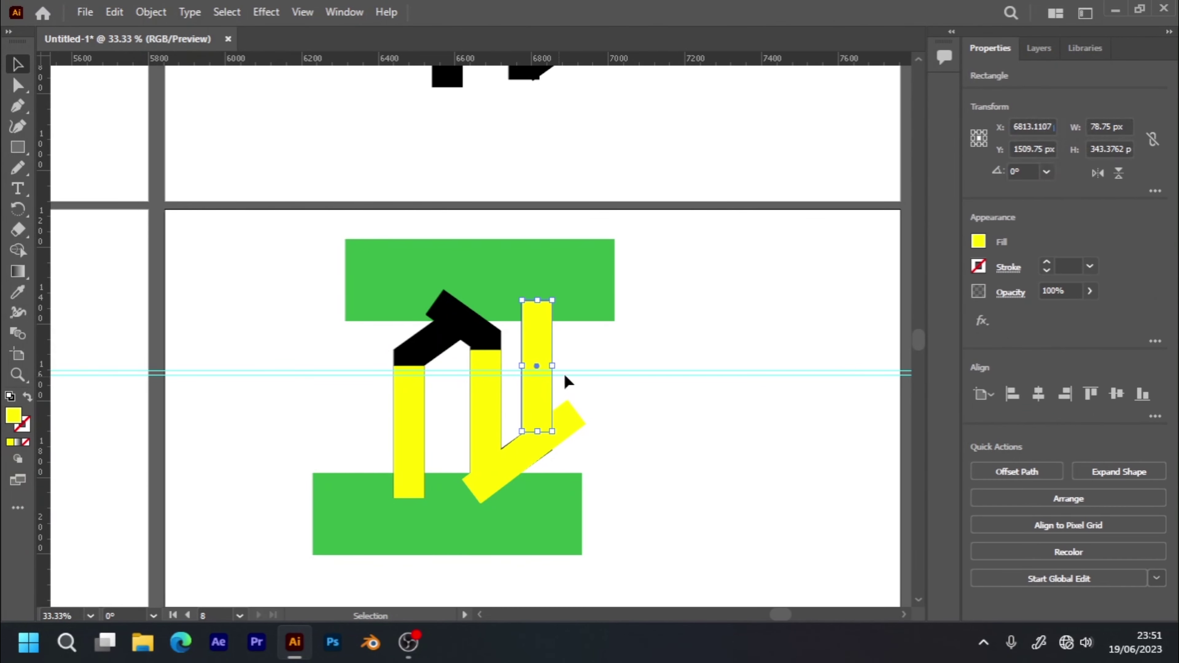
click(589, 386)
drag(310, 385, 882, 413)
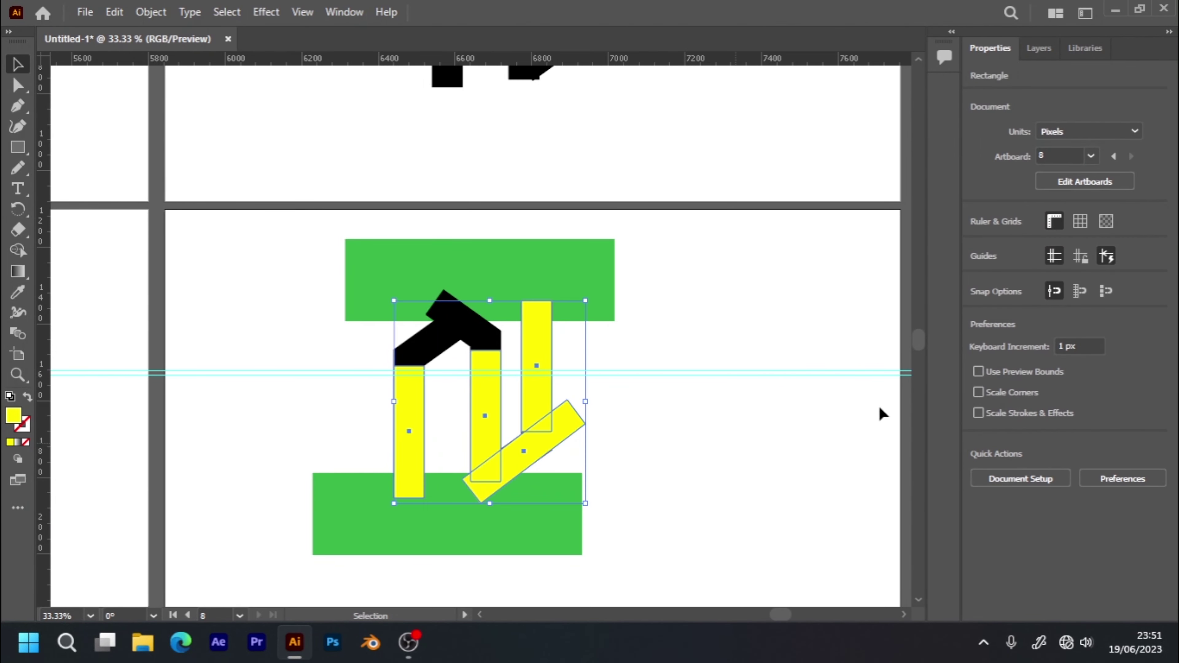
click(979, 244)
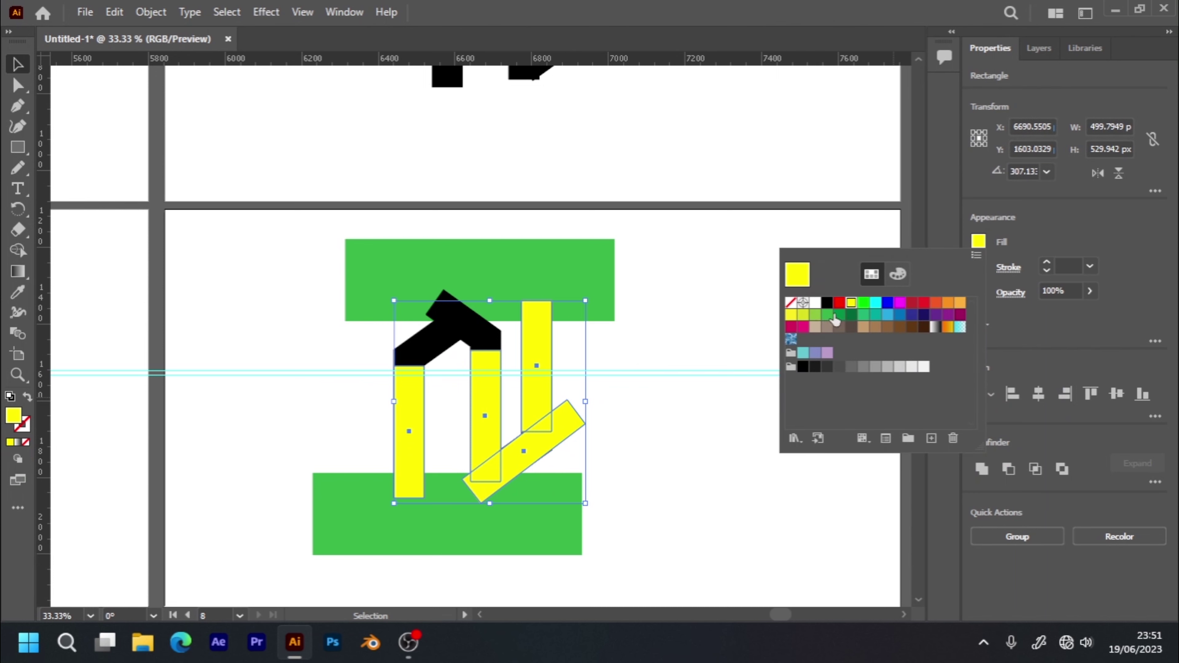
click(841, 303)
click(658, 424)
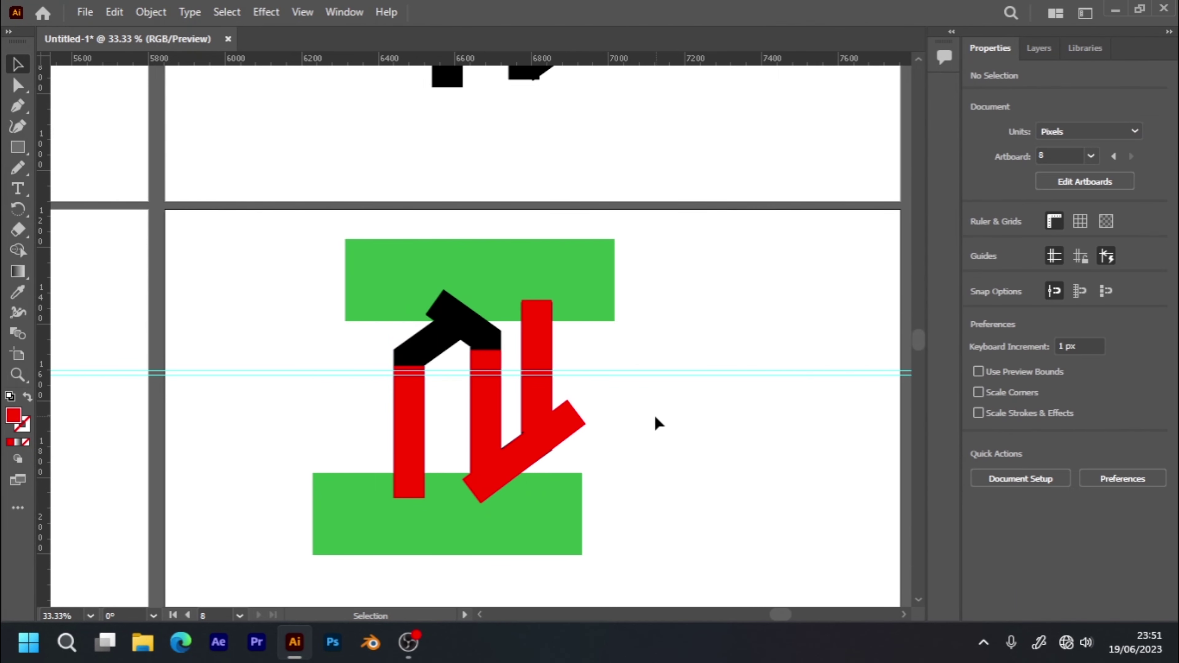
- Duplicate the diagonal red bar, place it left of the N and rotate it nearly upright
click(506, 463)
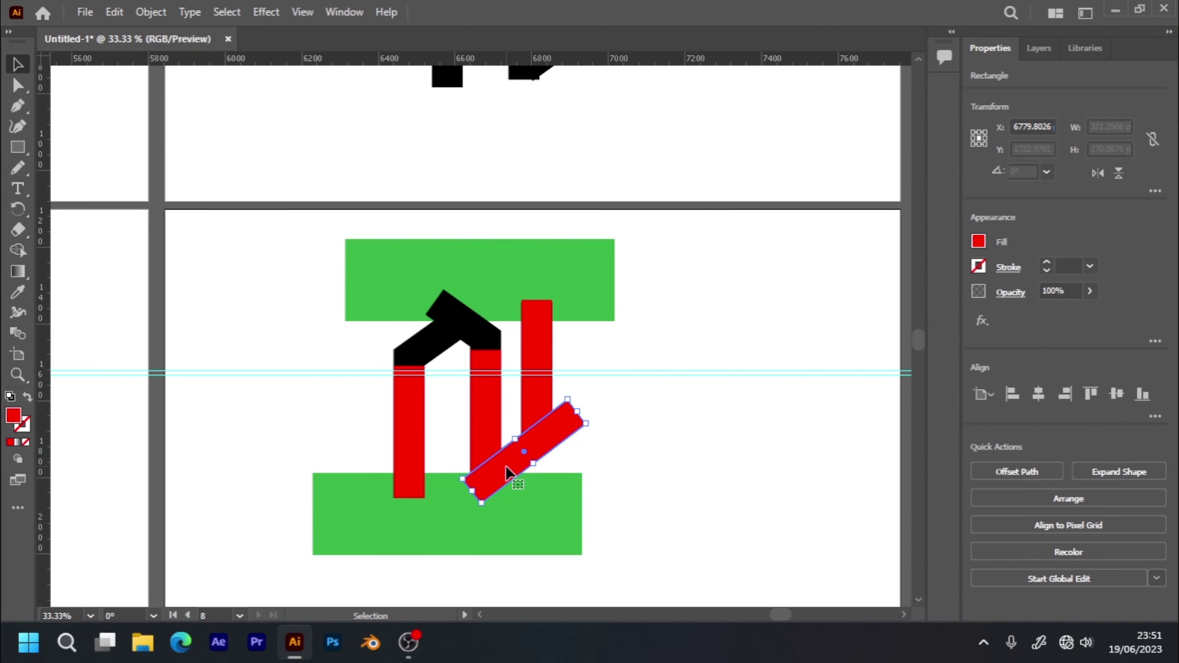
drag(509, 470, 394, 363)
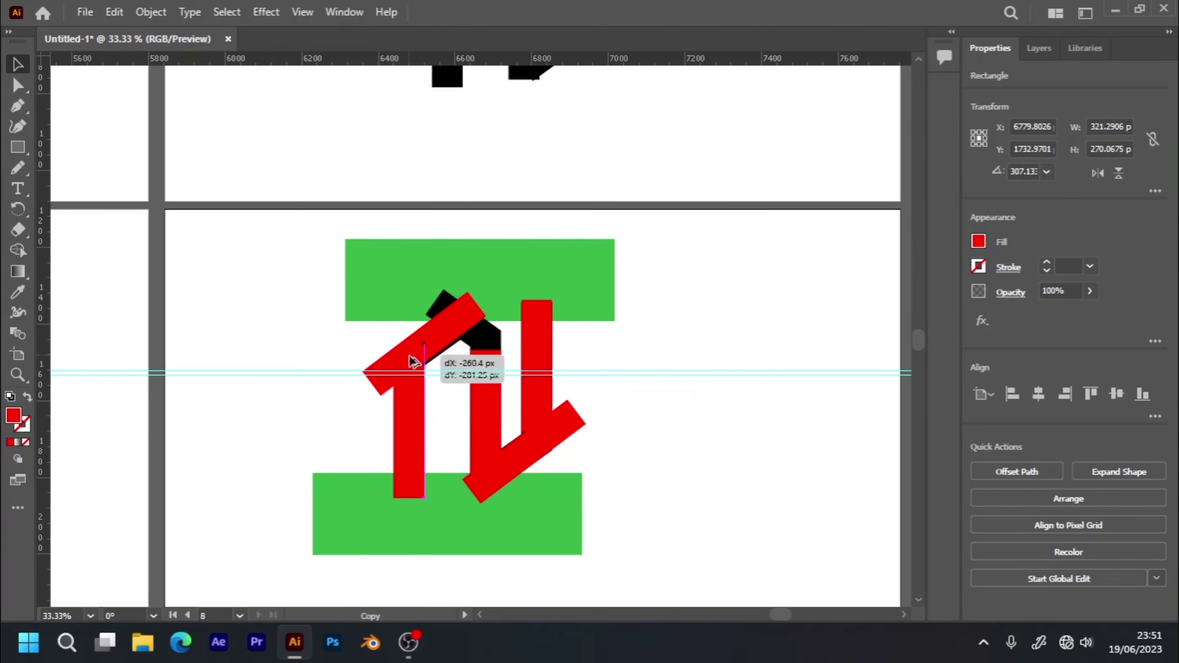
mouse_move(394, 363)
mouse_down()
mouse_move(417, 359)
mouse_move(408, 354)
mouse_move(413, 381)
mouse_move(408, 351)
mouse_move(437, 394)
mouse_move(426, 352)
mouse_move(363, 368)
mouse_move(284, 409)
mouse_move(269, 475)
mouse_up()
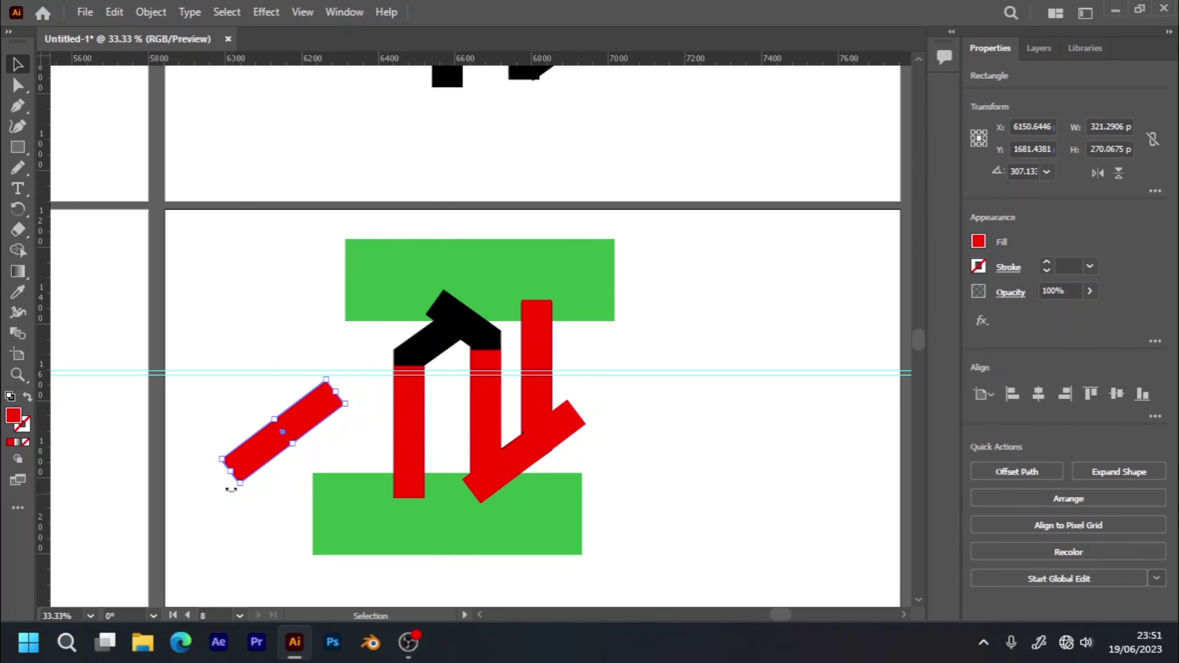
mouse_move(231, 489)
mouse_down()
mouse_move(274, 513)
mouse_move(324, 504)
mouse_move(299, 519)
mouse_move(297, 500)
mouse_move(382, 447)
mouse_move(418, 448)
mouse_move(338, 425)
mouse_up()
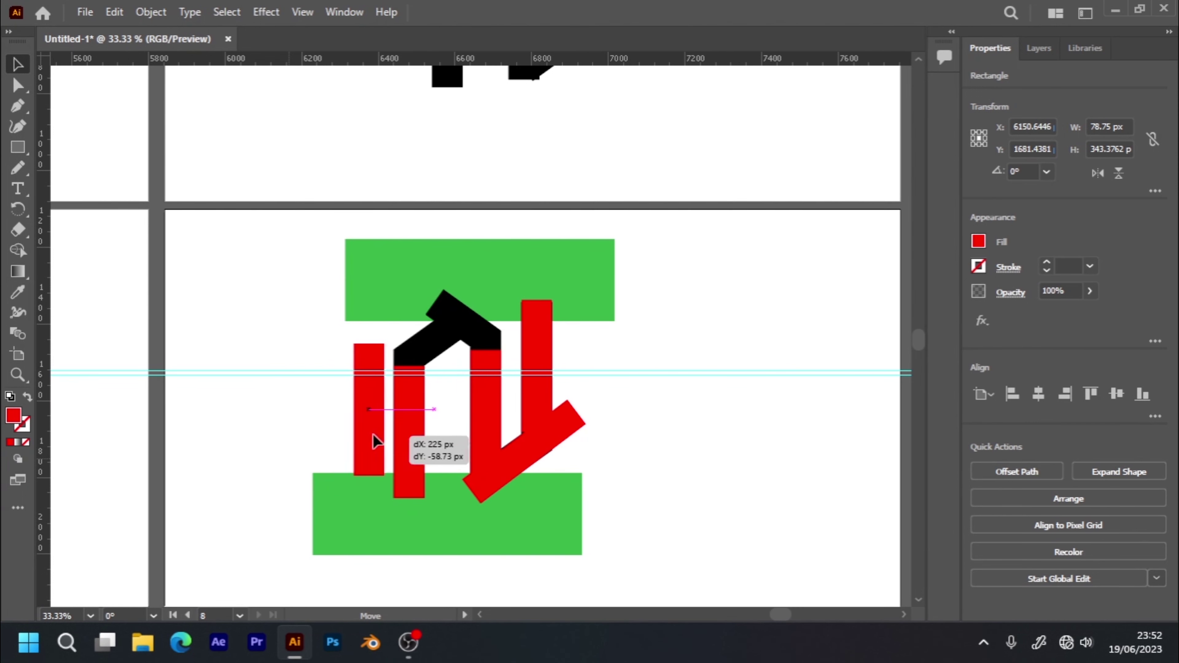
- Lengthen the N's left red stem upward to meet the black shape
click(410, 382)
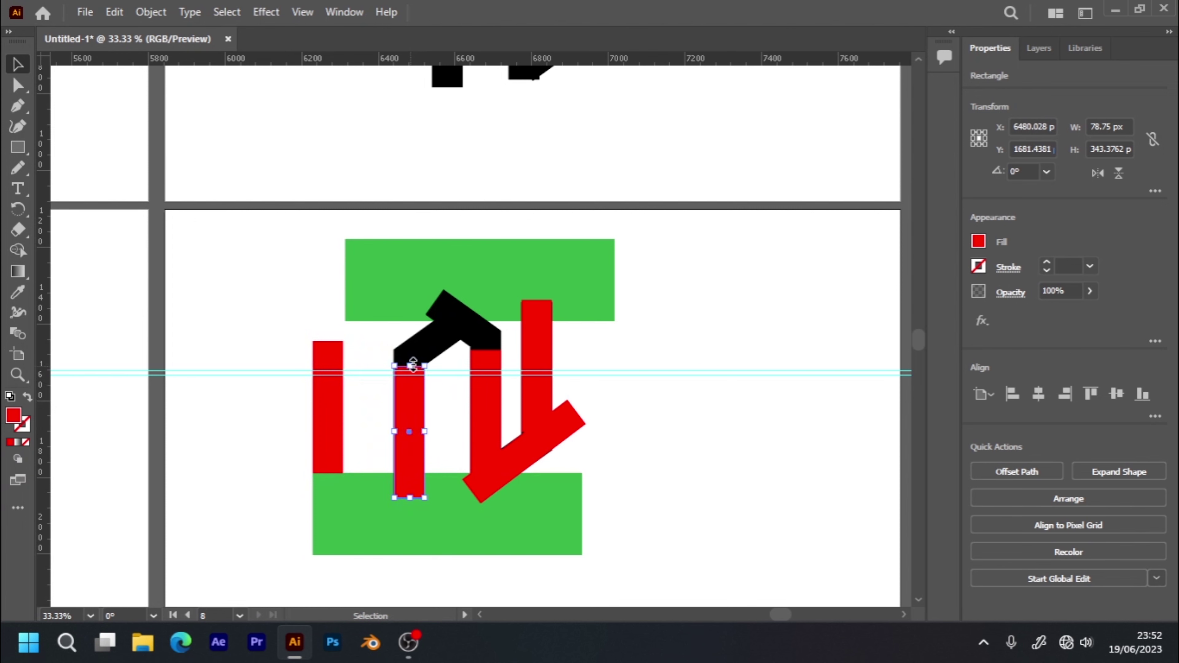
drag(412, 365, 413, 351)
click(266, 411)
- Tilt the copied red bar to about 303.5° and lay it across the left stem's top
click(330, 400)
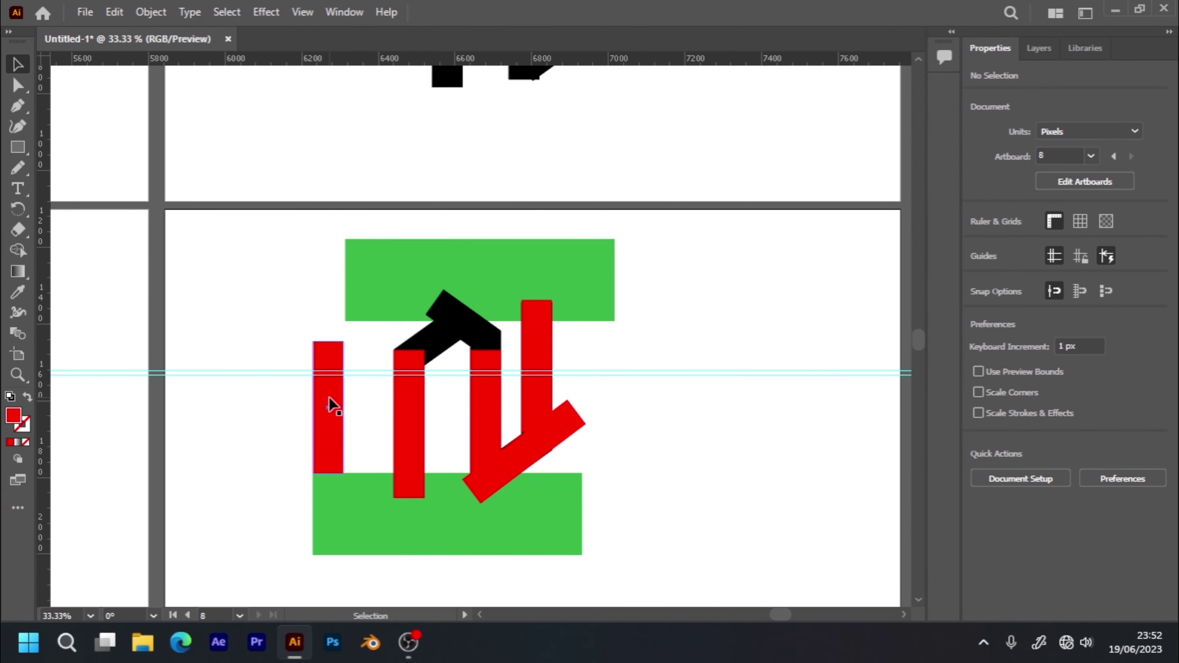
drag(347, 472, 281, 493)
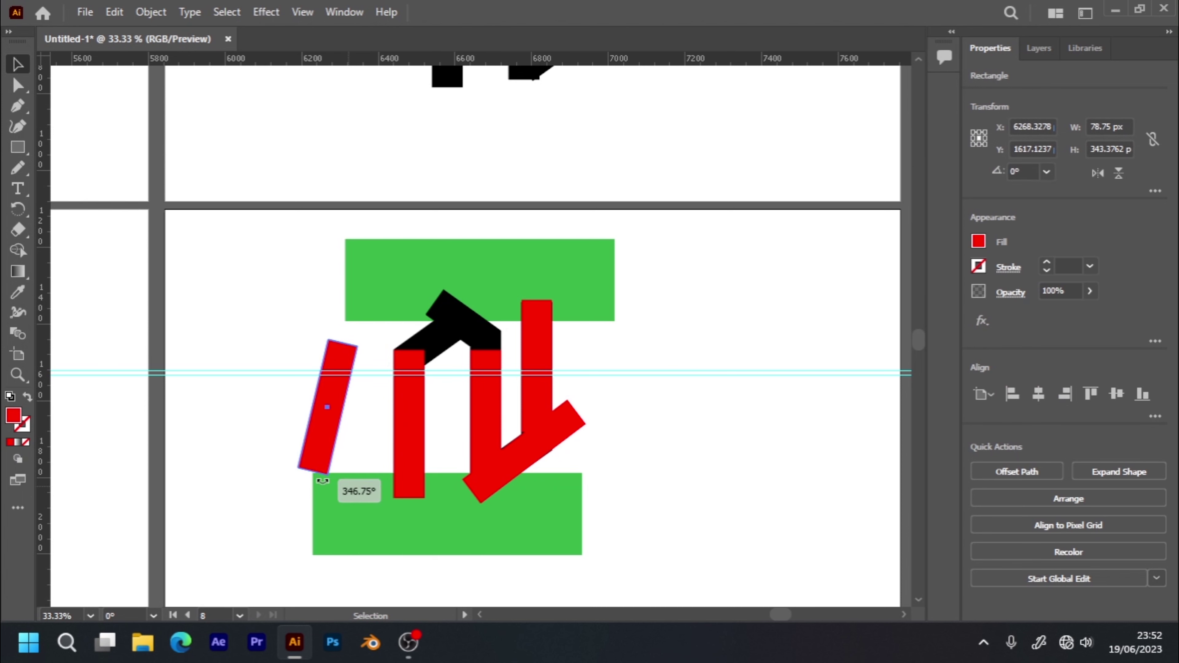
drag(330, 409, 412, 372)
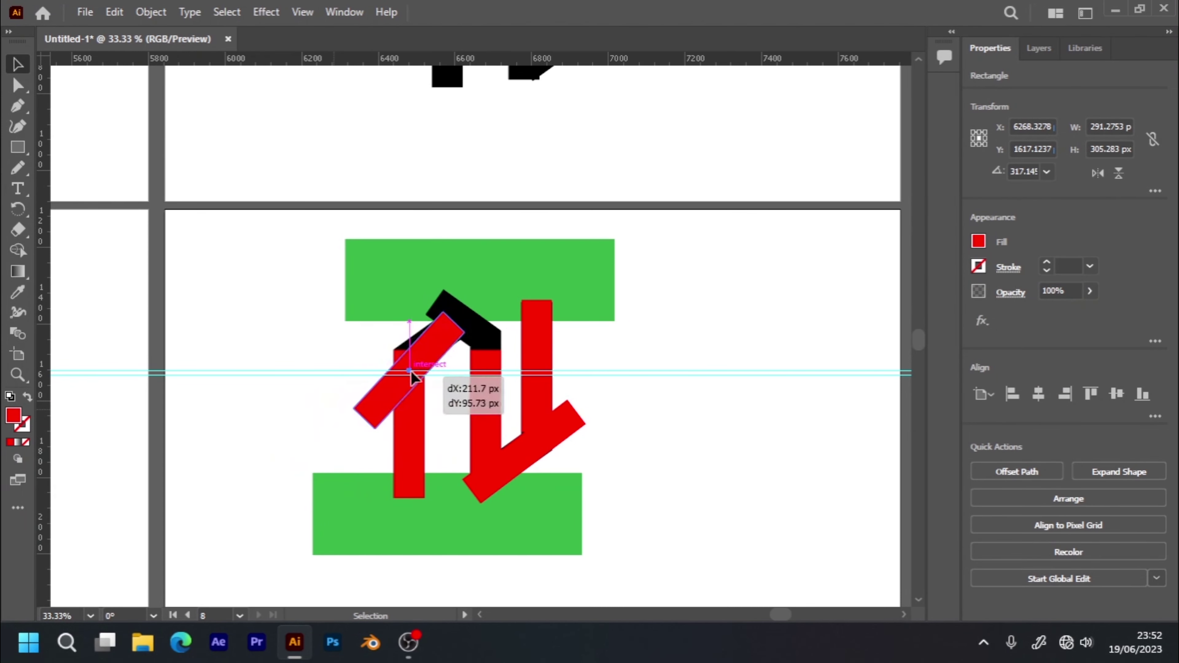
mouse_move(373, 438)
mouse_down()
mouse_move(362, 429)
mouse_move(371, 391)
mouse_up()
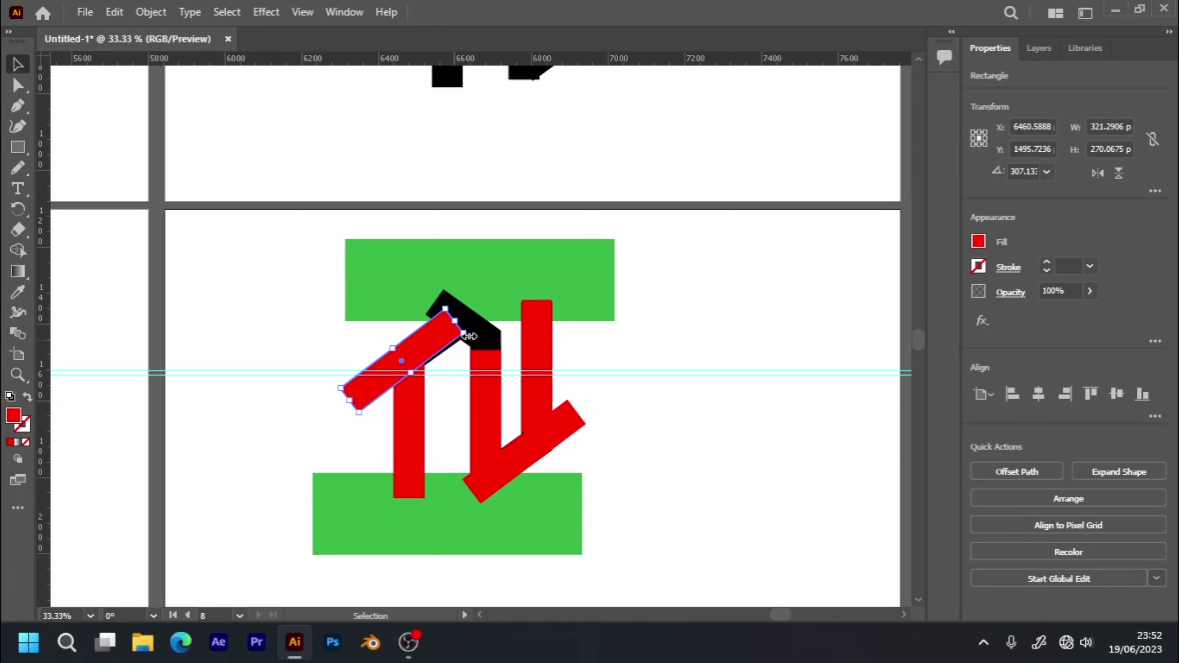
drag(471, 334, 443, 343)
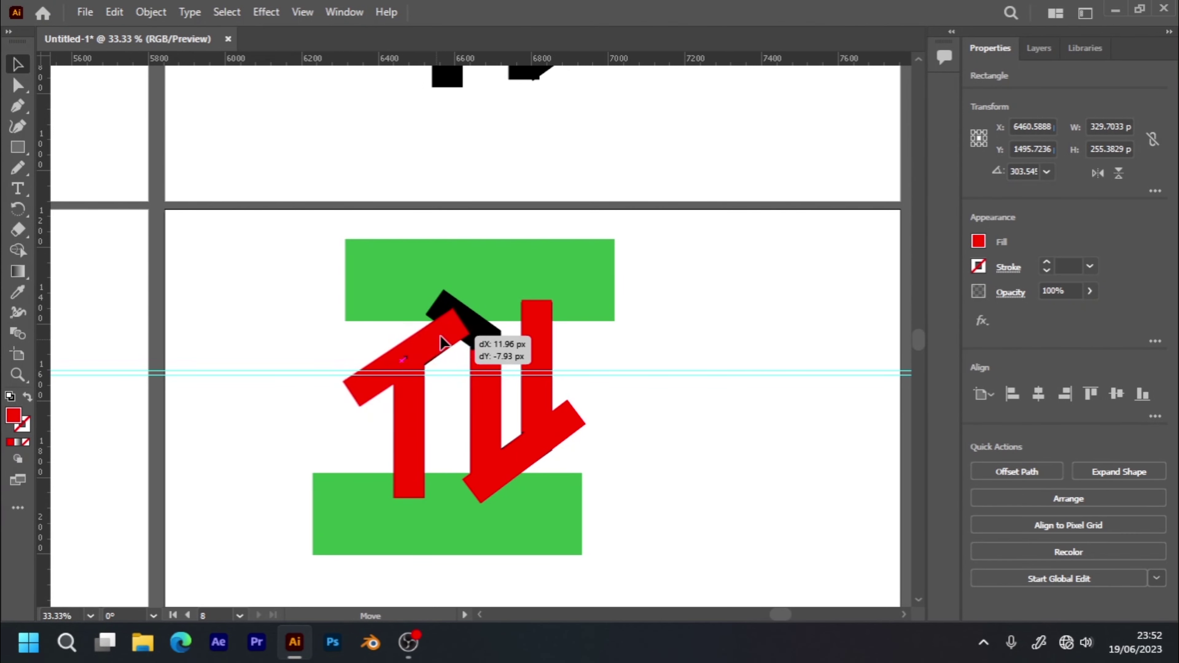
click(610, 363)
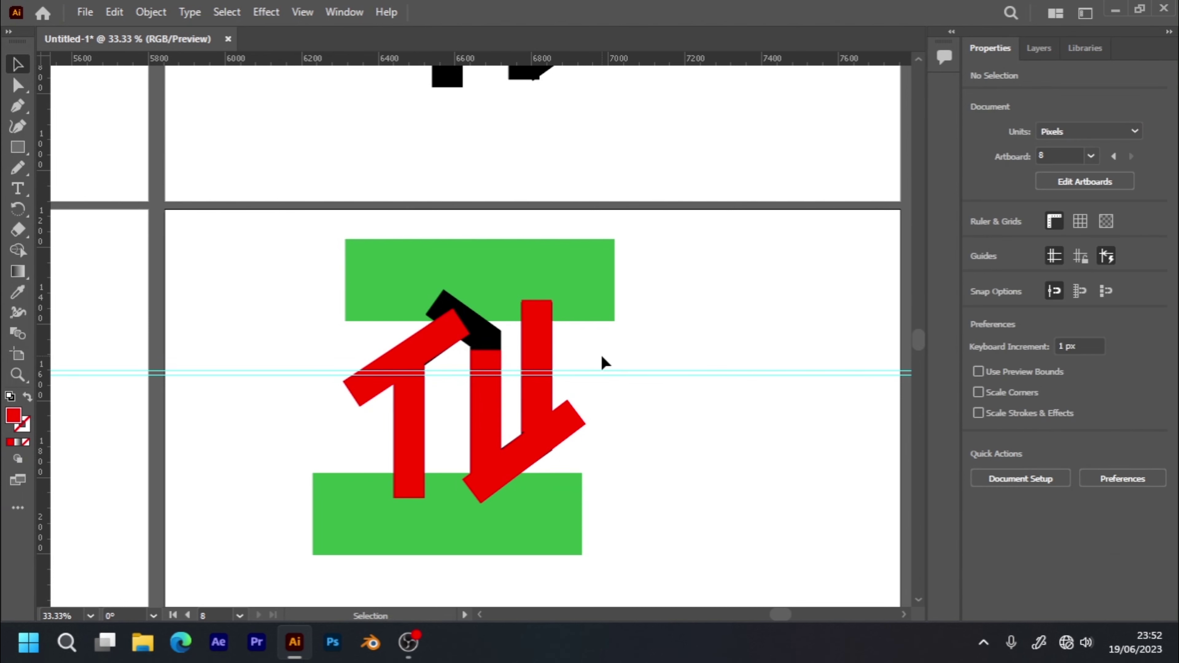
click(429, 349)
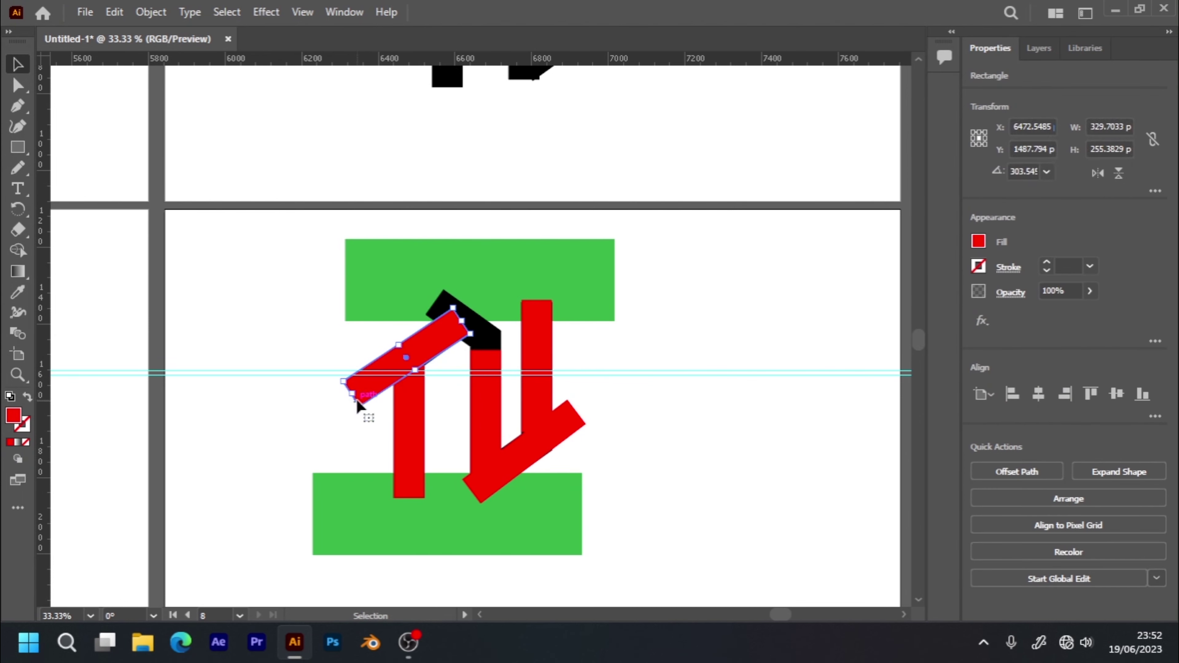
drag(353, 411, 357, 415)
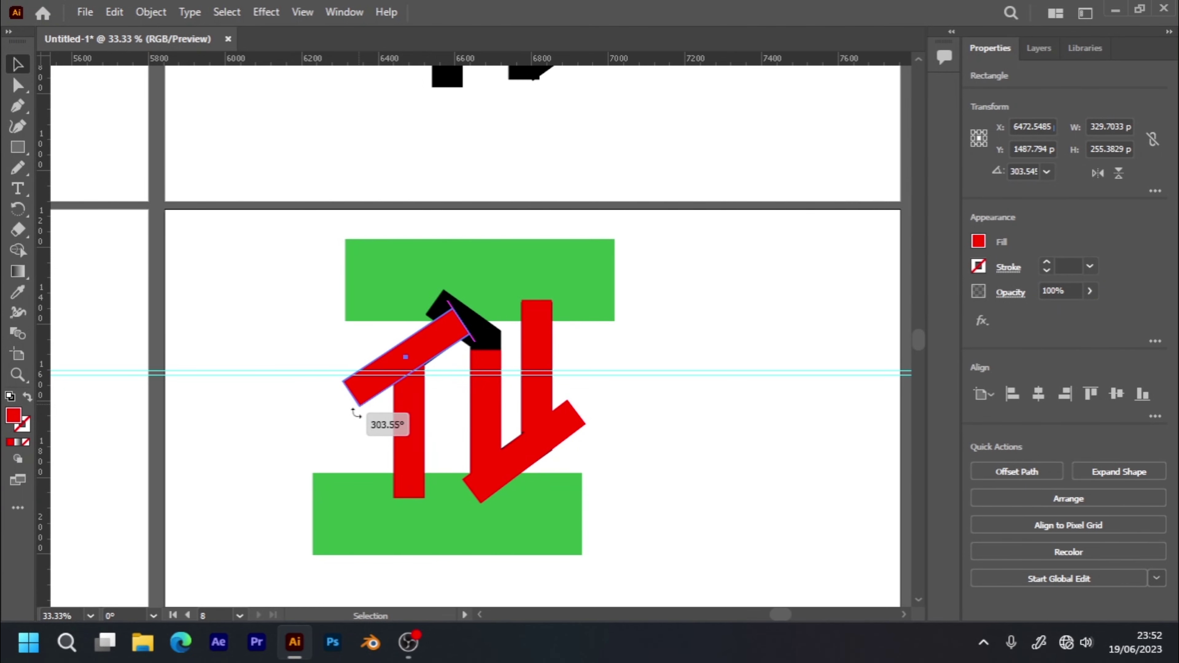
drag(357, 415, 356, 411)
mouse_move(441, 346)
mouse_down()
mouse_move(457, 333)
mouse_move(443, 337)
mouse_up()
click(320, 409)
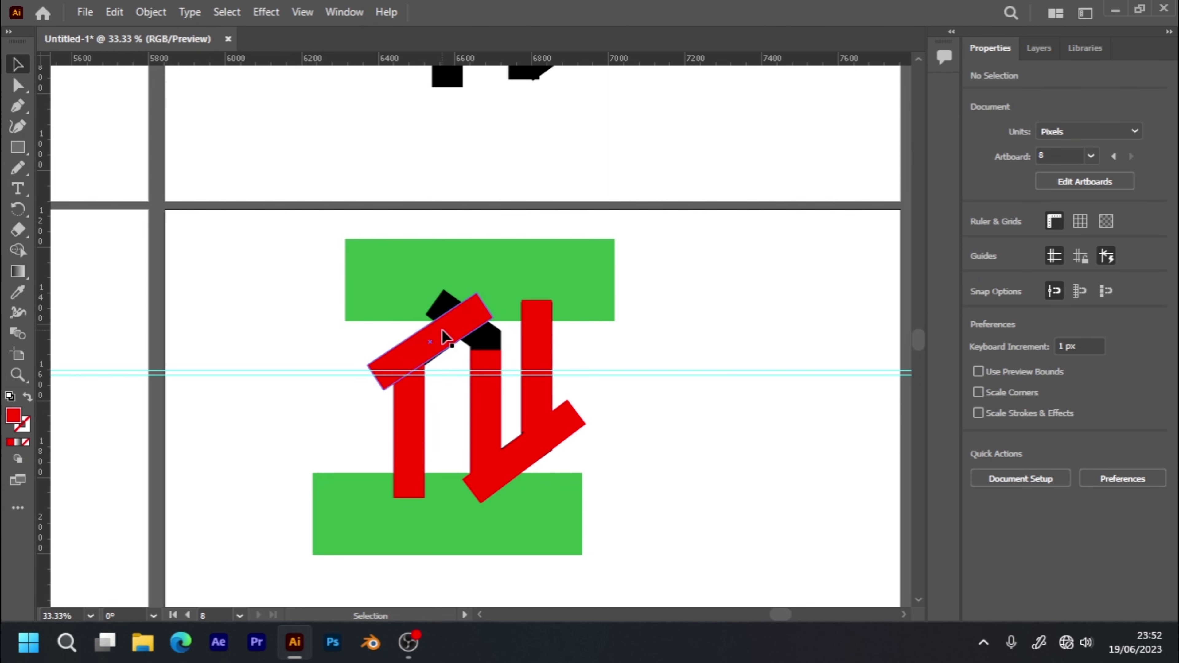
- Lengthen the middle red stem upward and place a copy of the angled bar across the N's top right
click(493, 394)
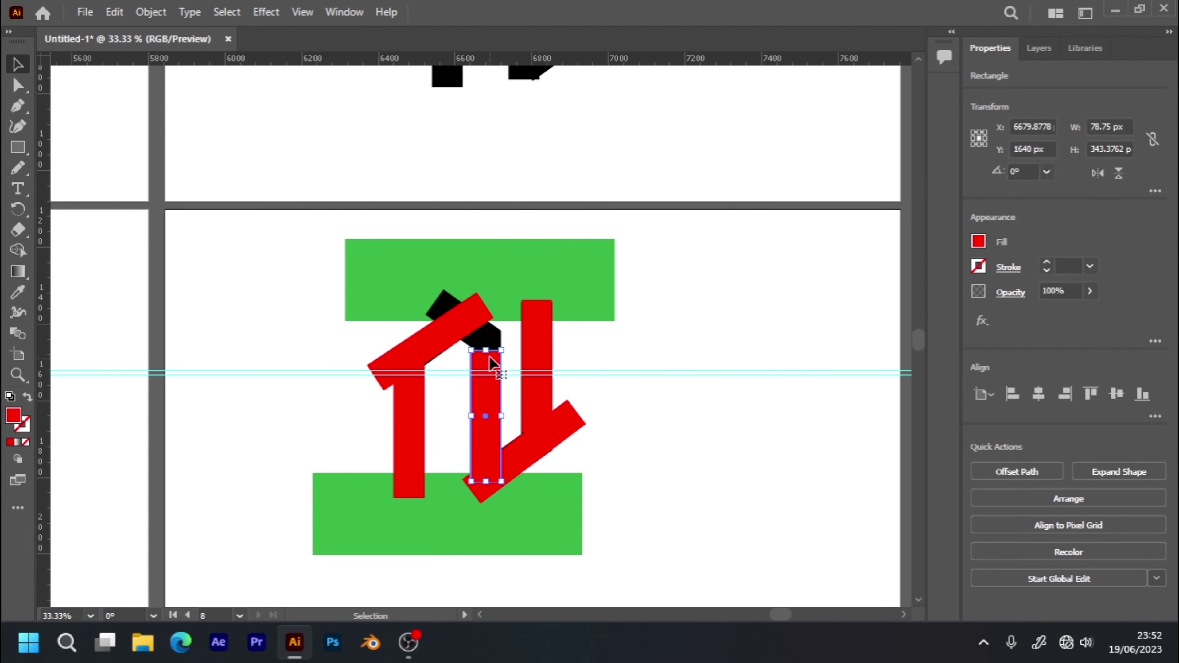
drag(487, 351, 493, 330)
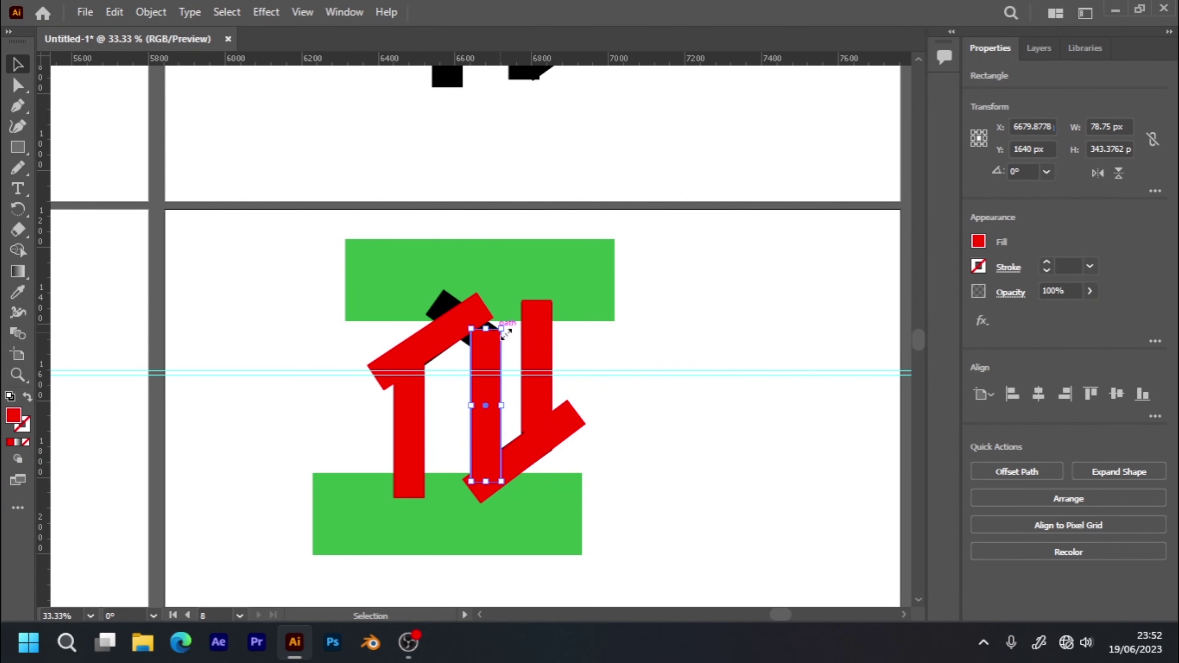
click(448, 342)
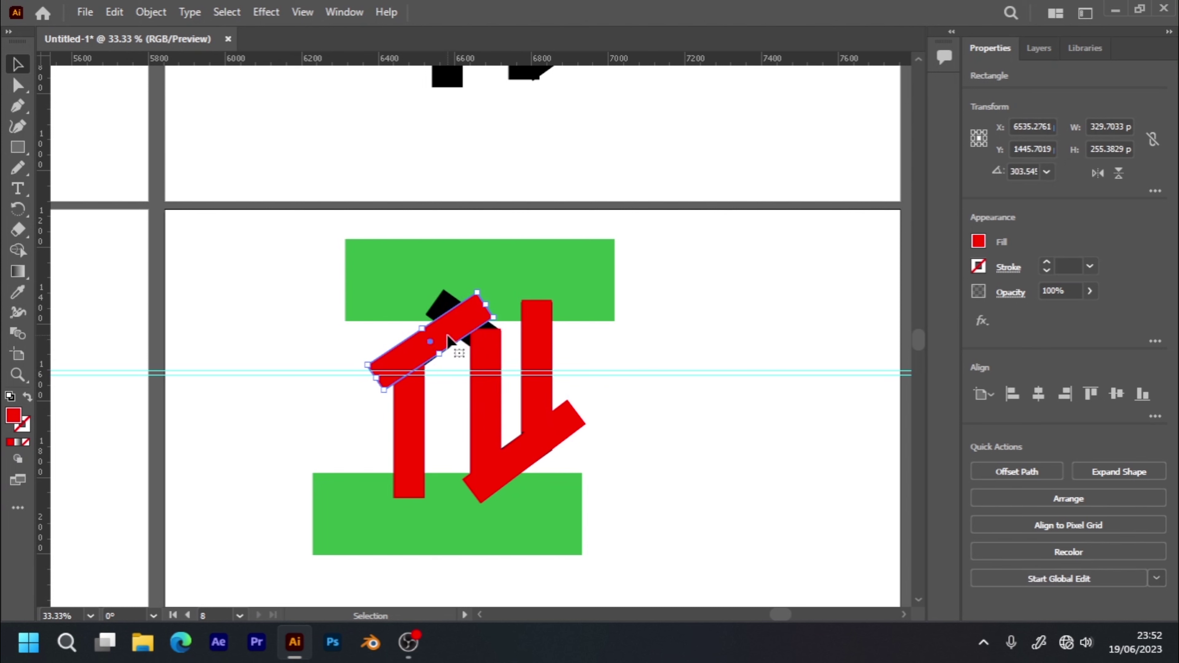
mouse_move(449, 340)
alt+mouse_down()
mouse_move(703, 319)
mouse_move(711, 368)
mouse_move(497, 348)
mouse_move(537, 359)
mouse_move(484, 332)
alt+mouse_up()
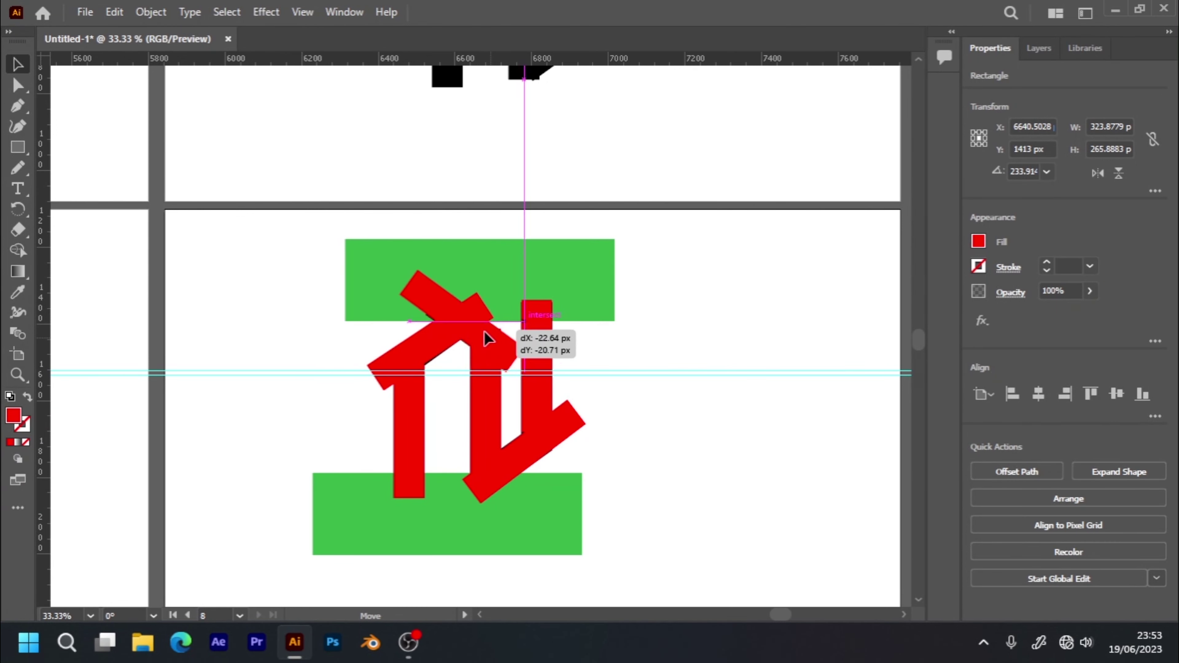
drag(484, 338, 487, 331)
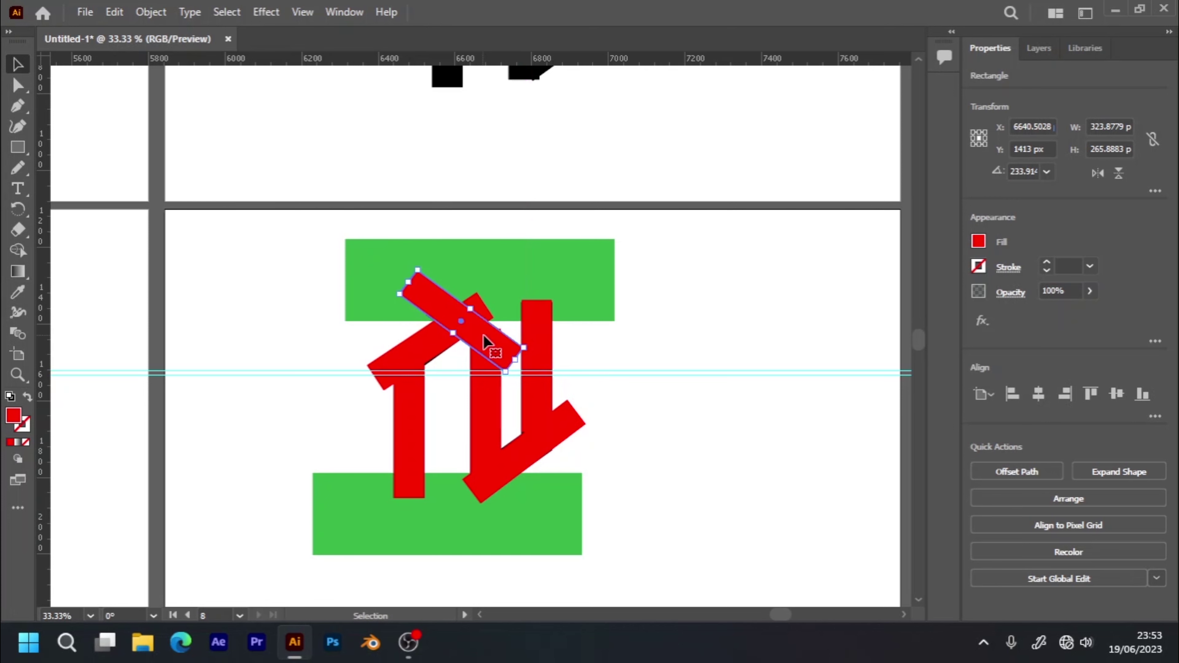
click(590, 356)
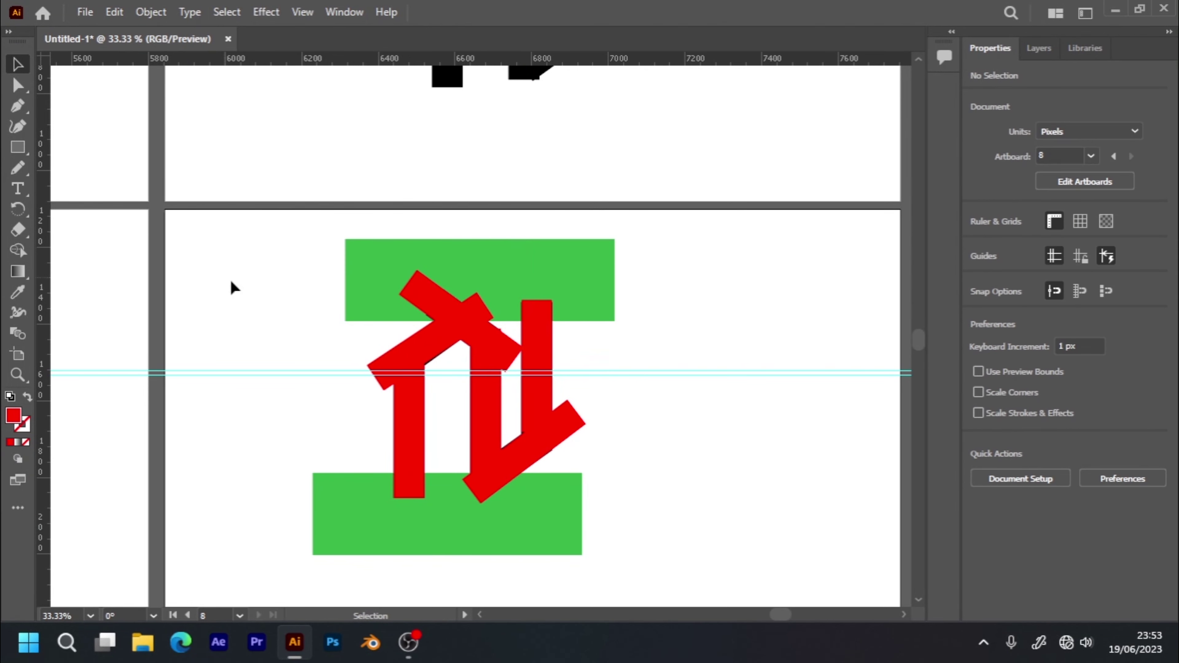
- Raise the left red bar, stretch its bottom over the black strip, then select all red bars
mouse_move(310, 324)
mouse_down()
mouse_move(644, 479)
mouse_move(648, 552)
mouse_up()
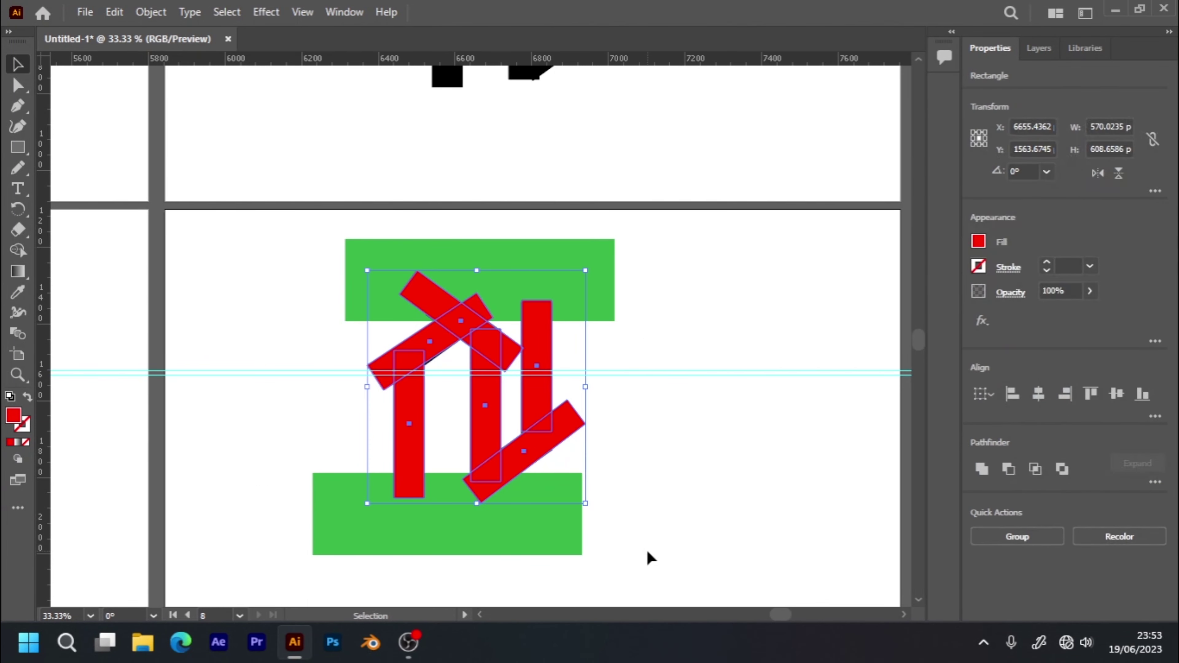
click(17, 251)
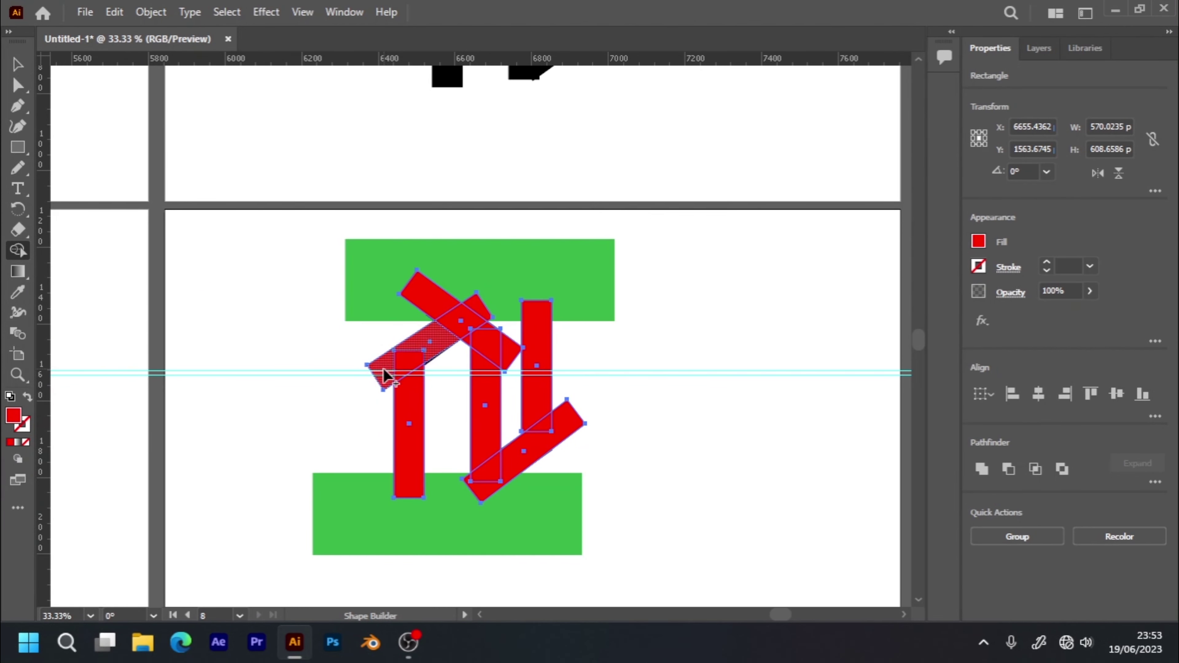
click(15, 65)
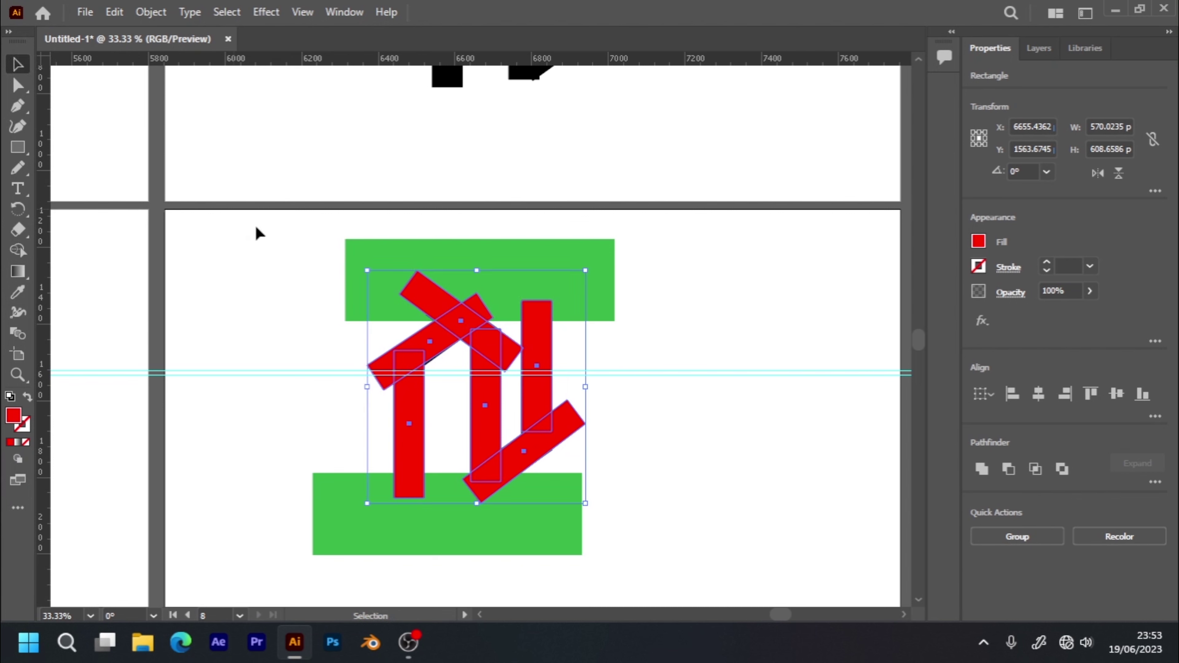
click(297, 301)
drag(411, 353, 411, 346)
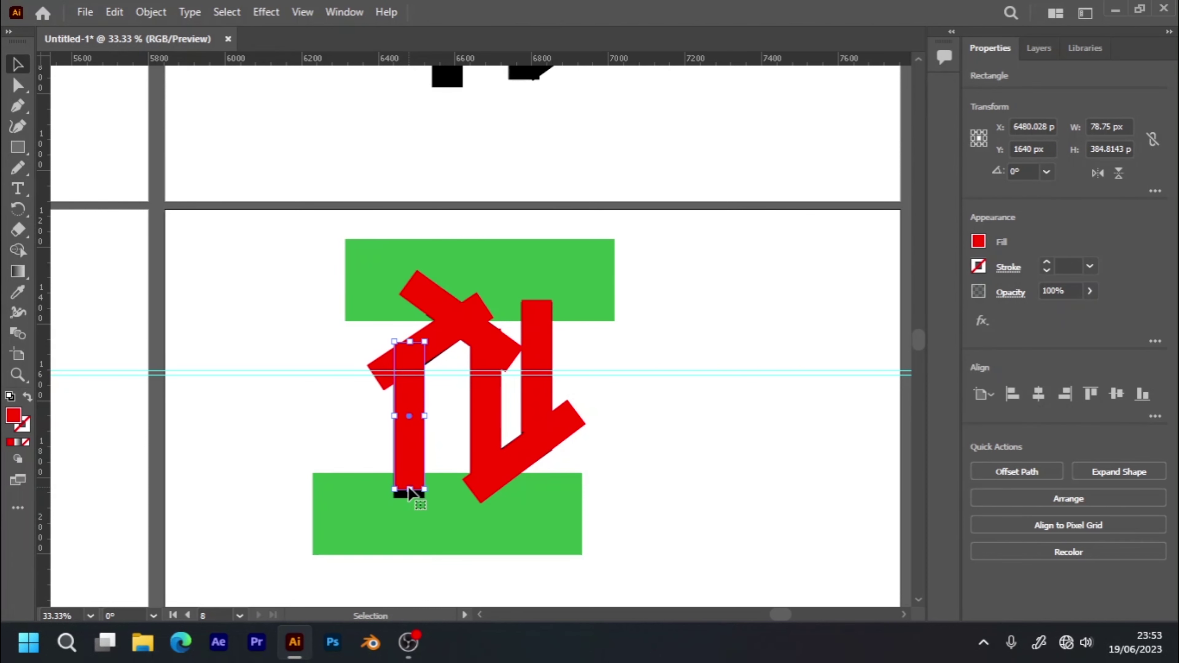
drag(409, 489, 409, 498)
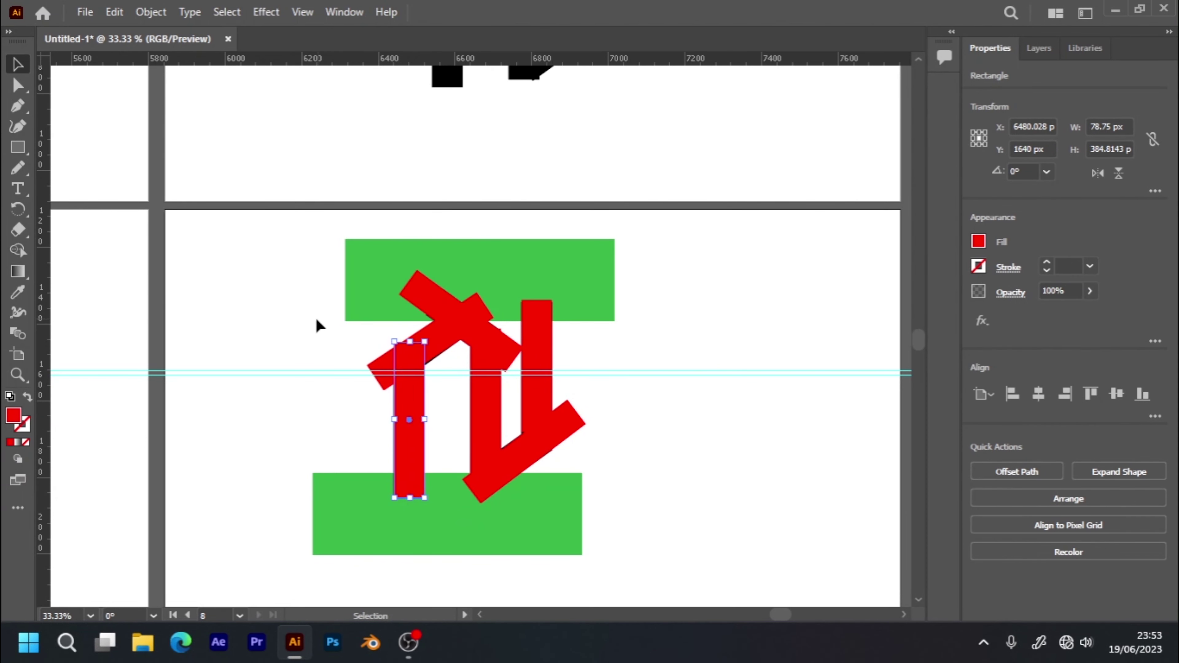
click(310, 331)
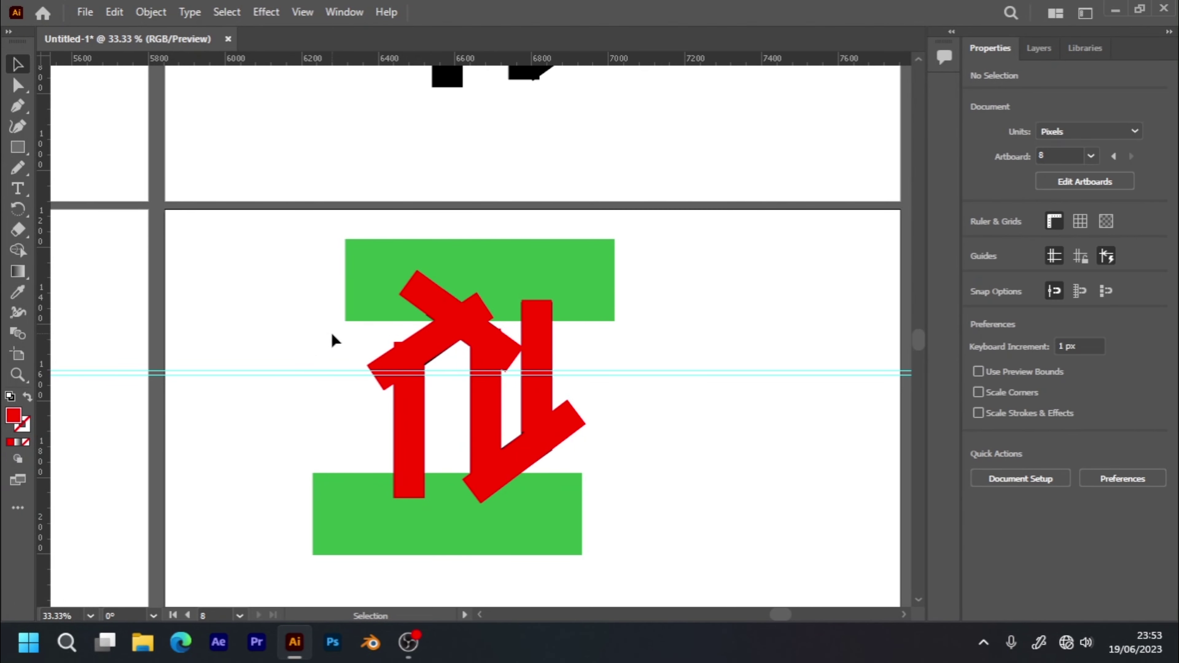
drag(331, 334, 450, 415)
drag(386, 361, 272, 316)
drag(251, 273, 655, 565)
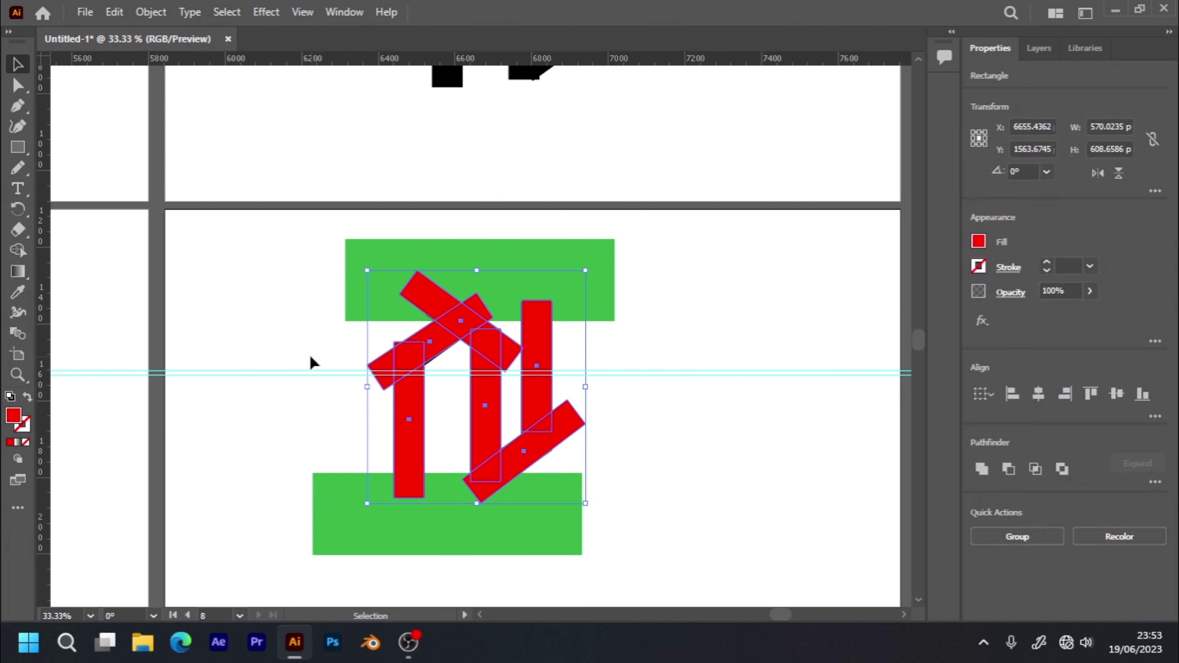
click(17, 251)
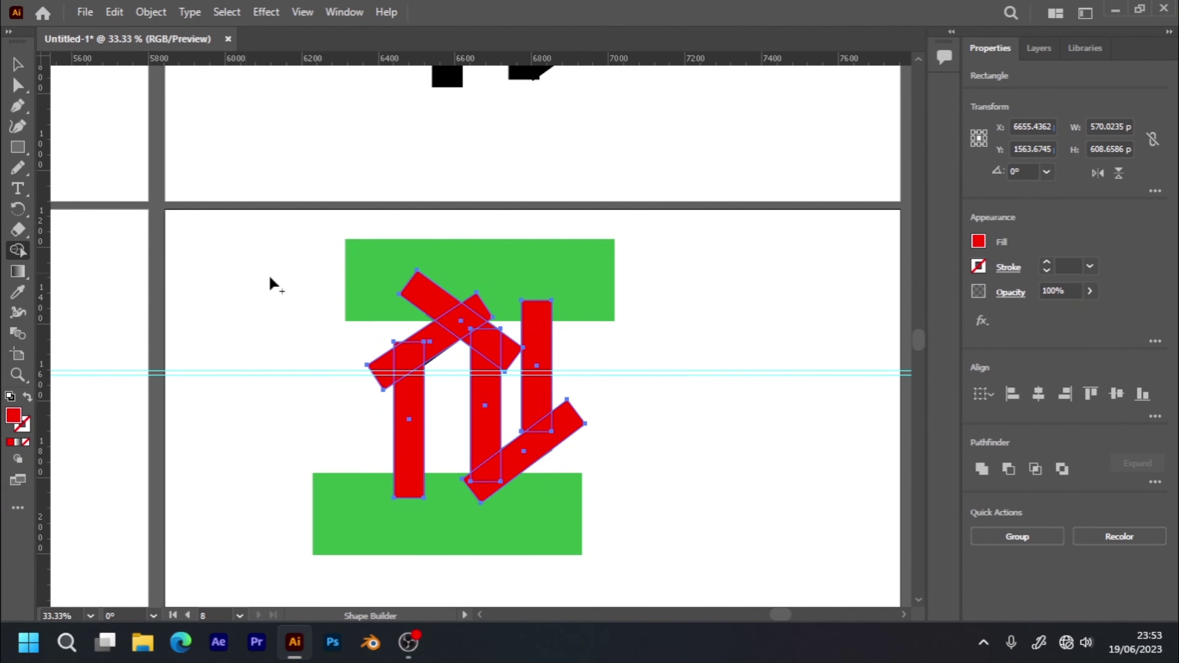
- Delete and merge the overlapping red triangles with Shape Builder to form a pointed peak
alt+click(385, 373)
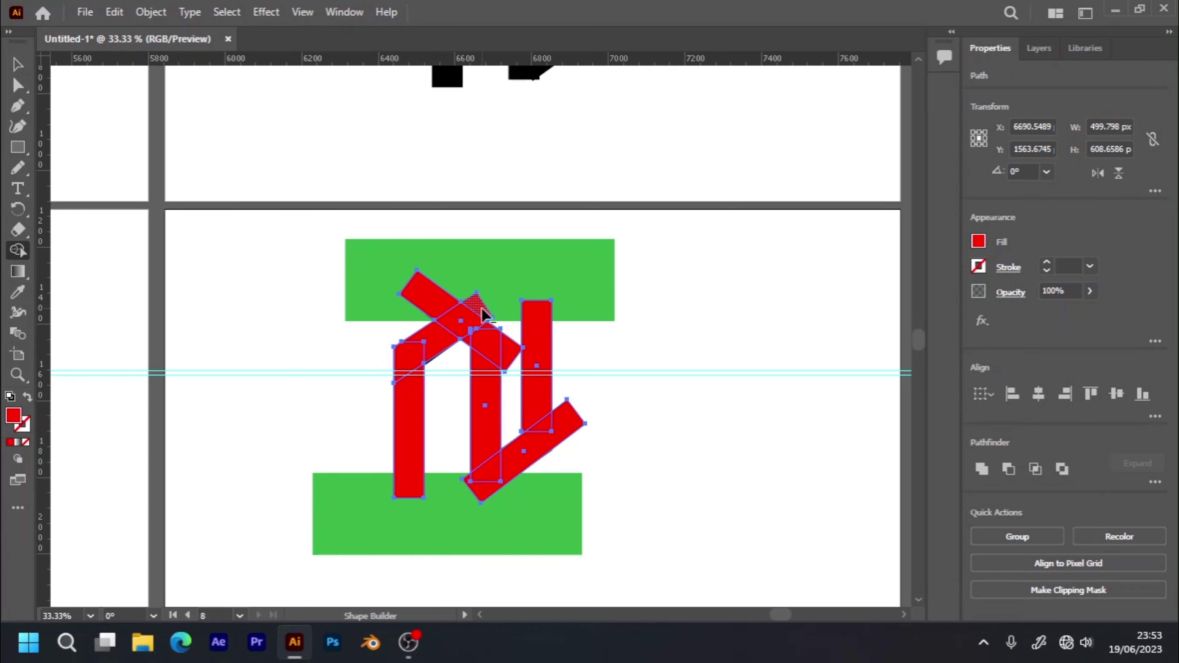
click(511, 357)
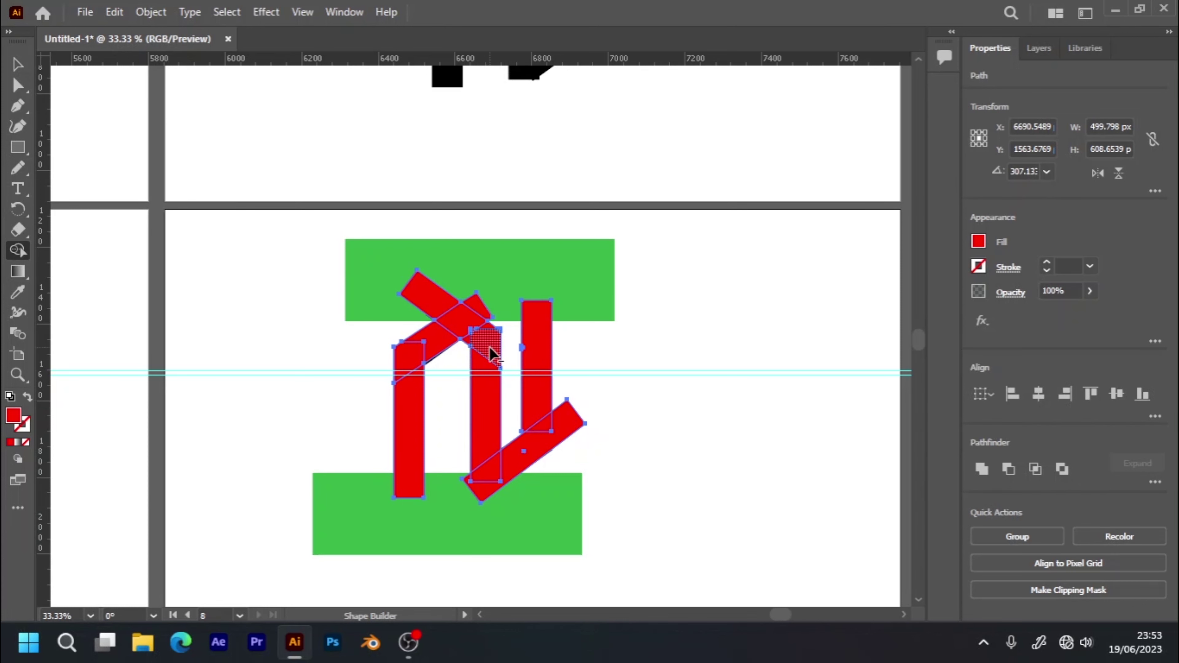
click(490, 360)
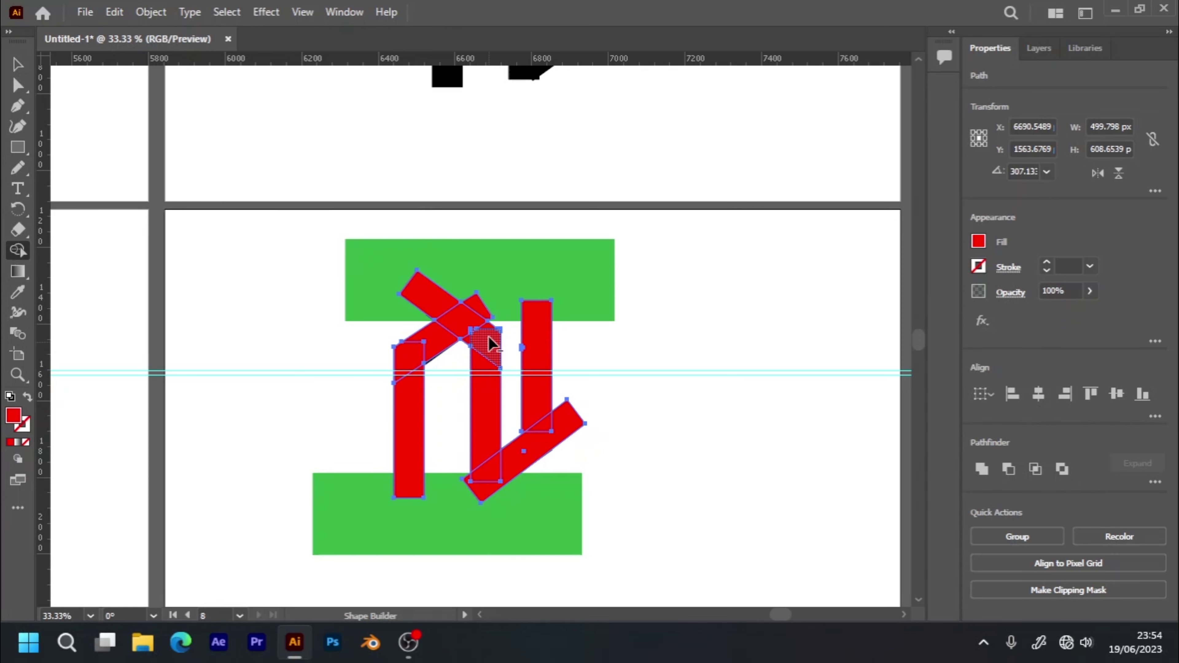
alt+click(481, 310)
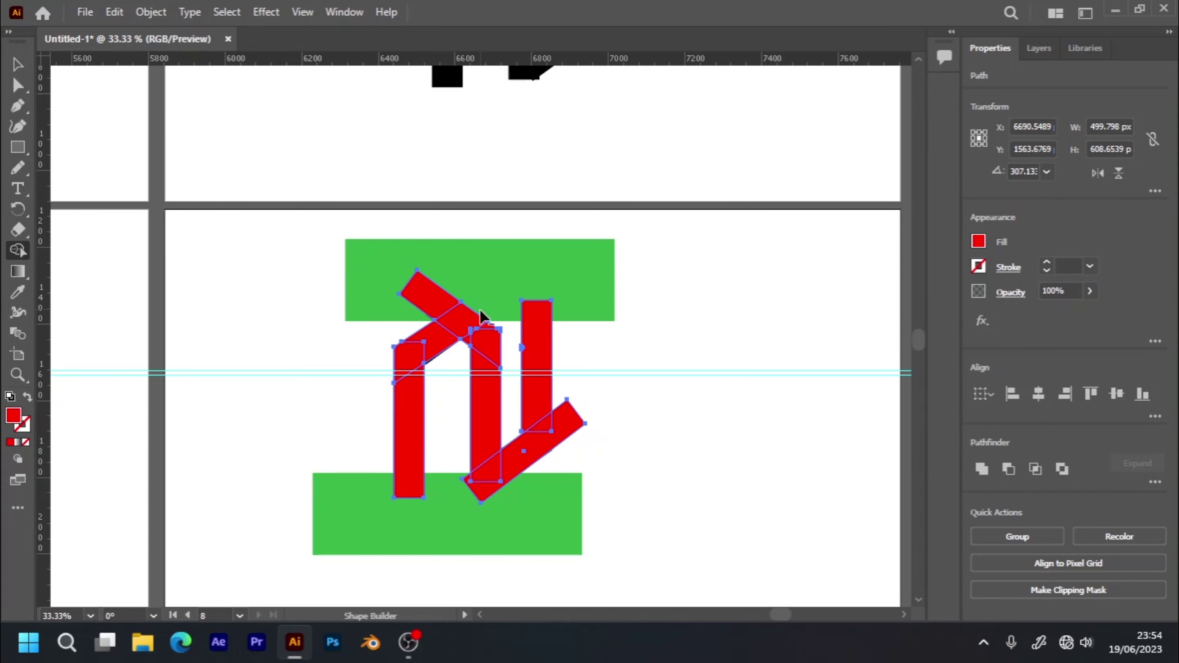
alt+click(436, 306)
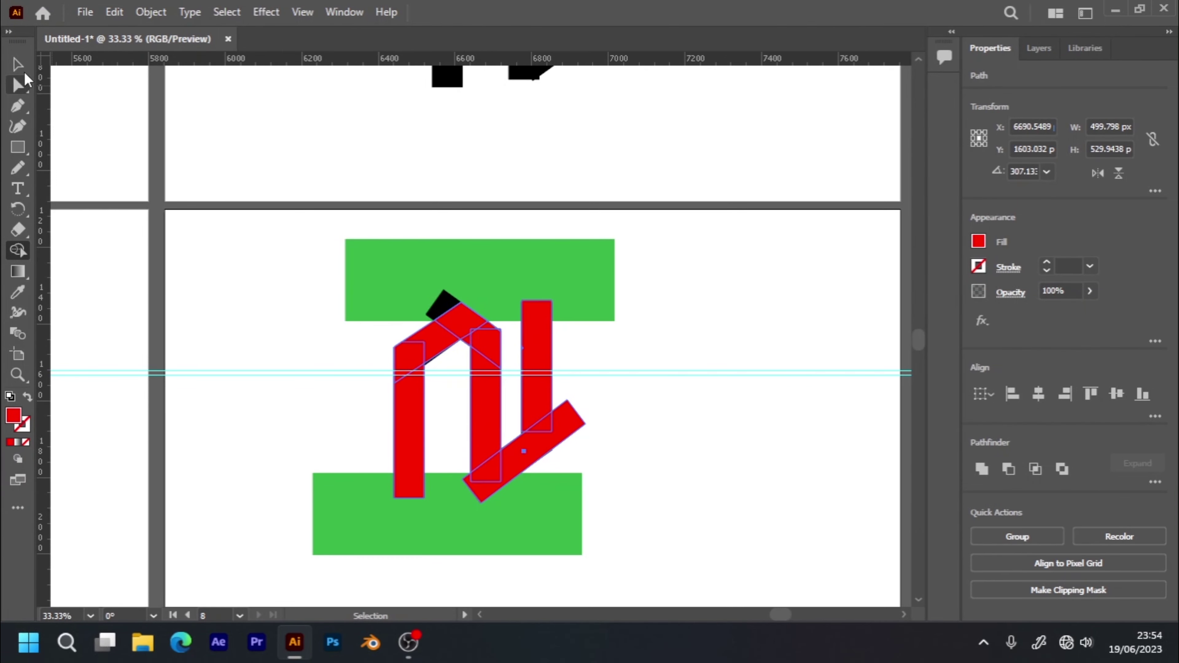
- Stretch the middle red bar down to the lower green bar and reselect all red shapes
click(18, 69)
click(242, 252)
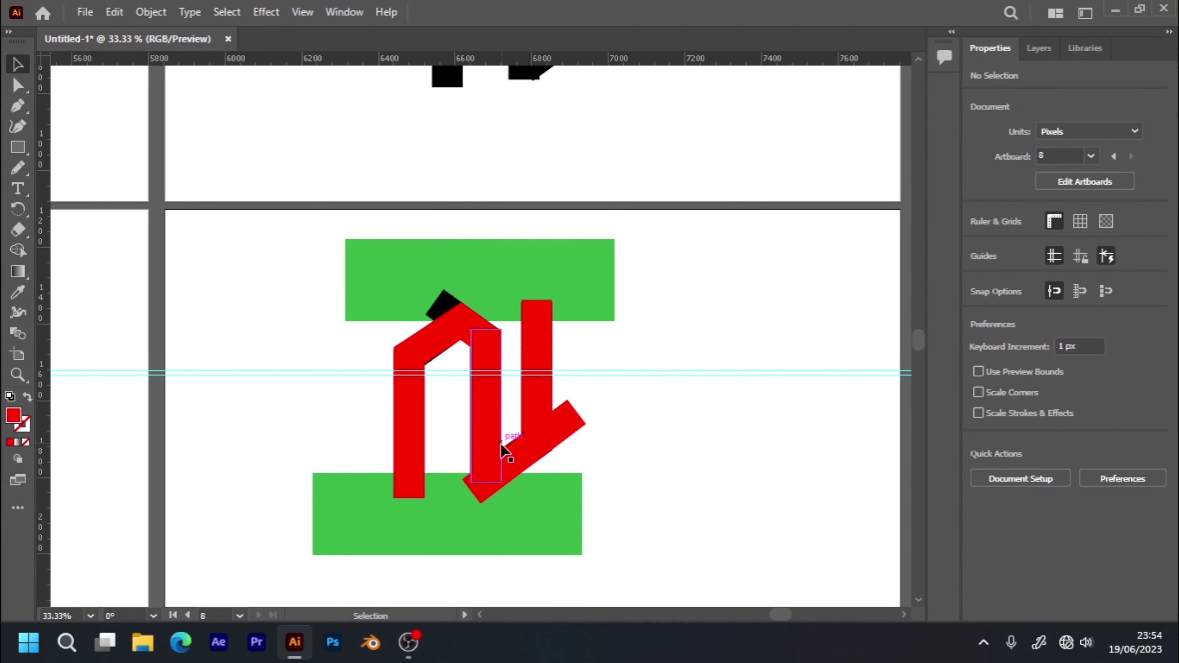
click(492, 448)
drag(488, 482, 485, 503)
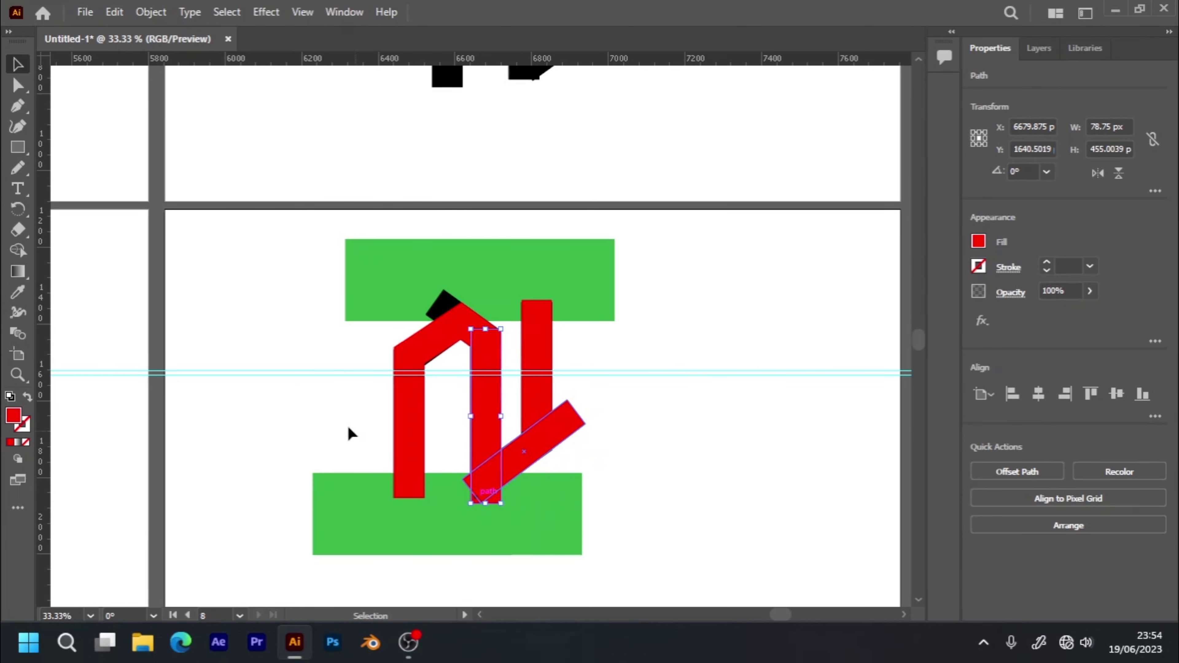
drag(256, 328, 599, 511)
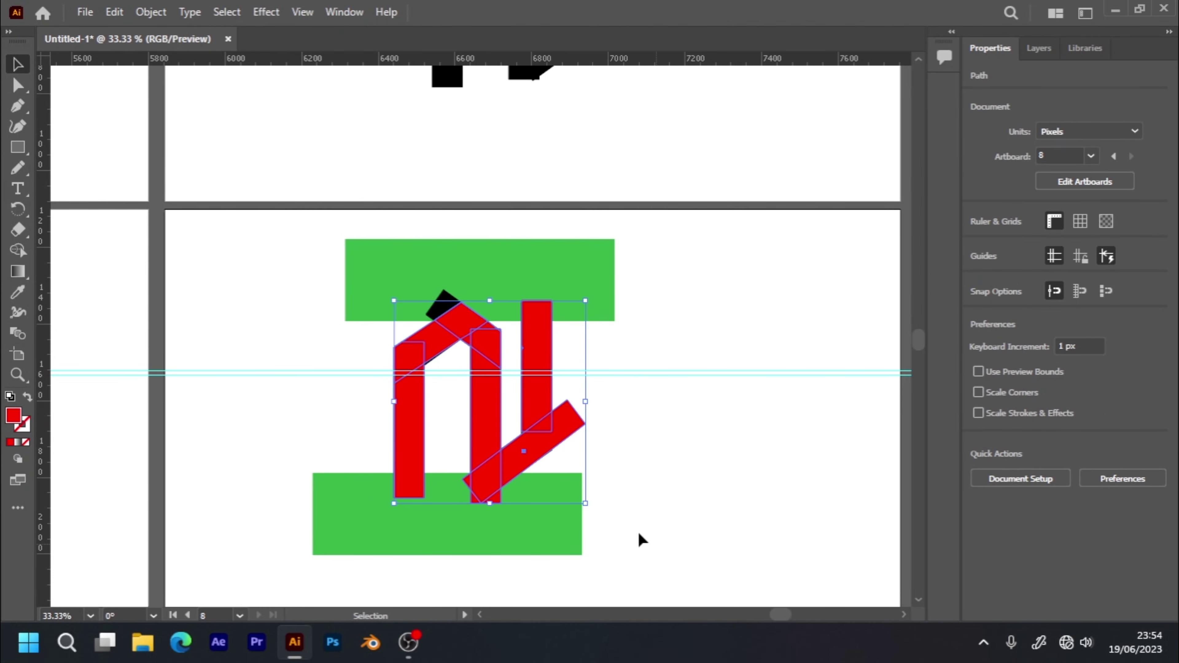
click(17, 250)
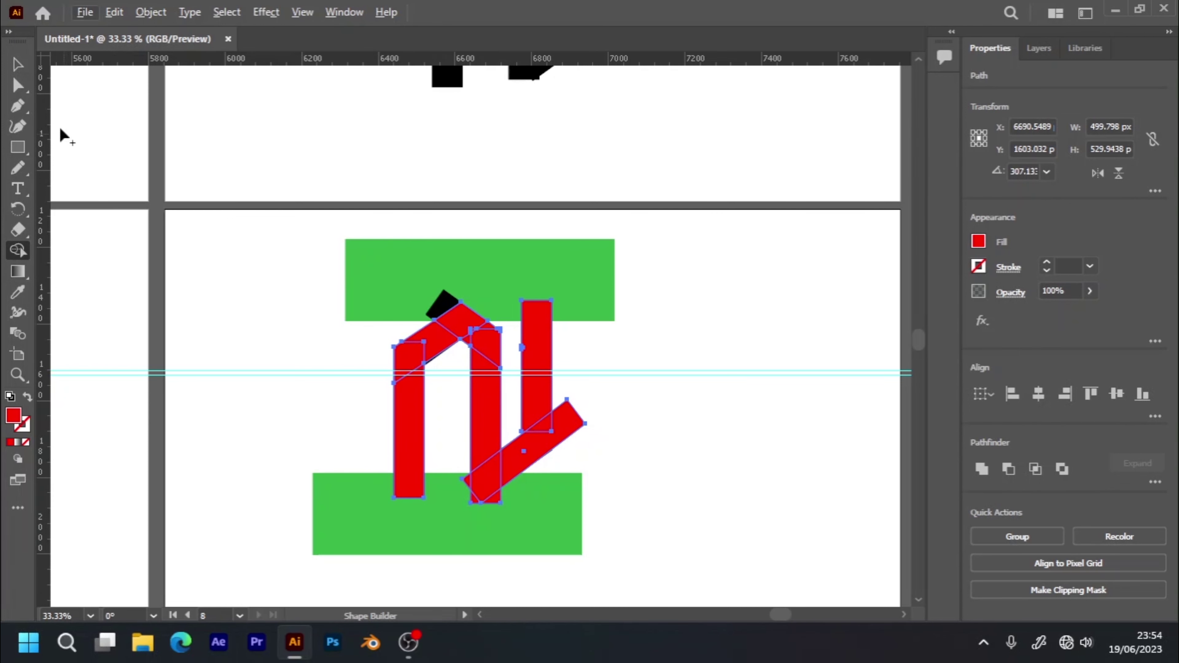
- Add a horizontal guide in the lower green bar and end the middle red bar on it
click(18, 64)
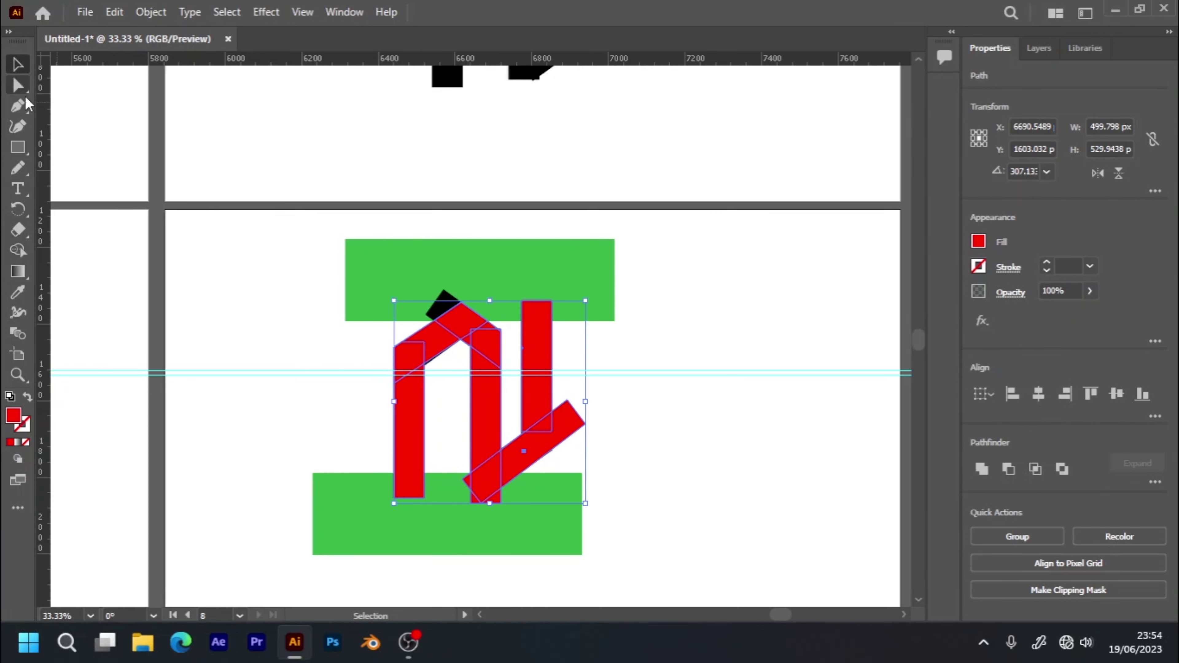
click(207, 419)
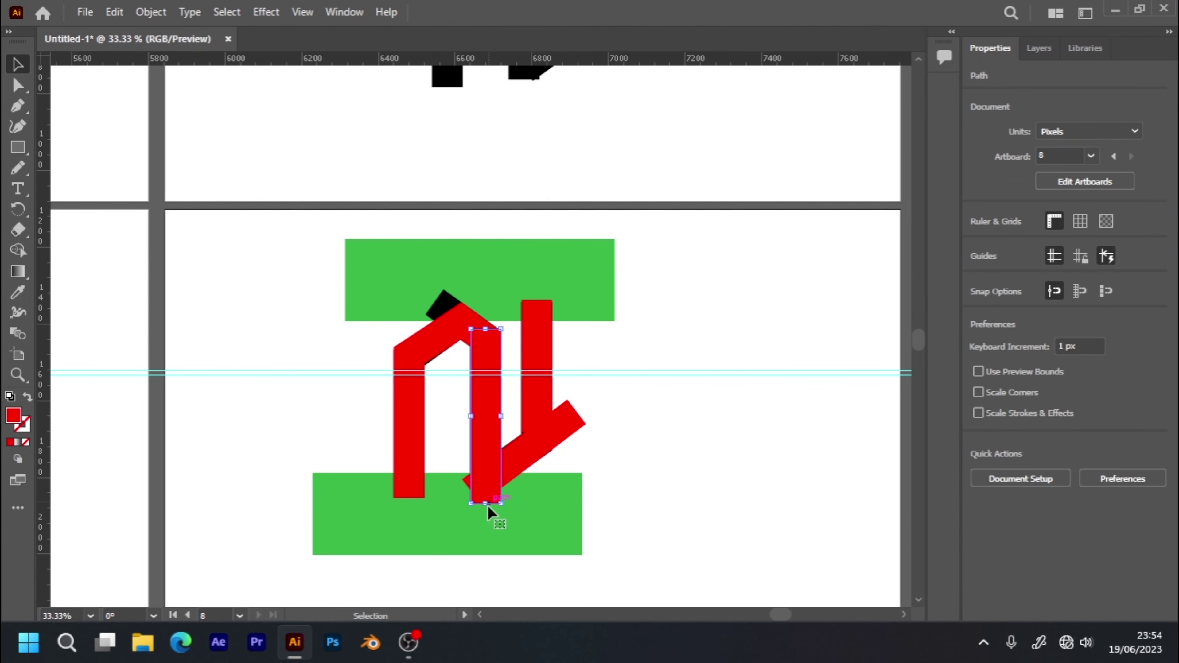
click(488, 506)
drag(489, 504, 486, 501)
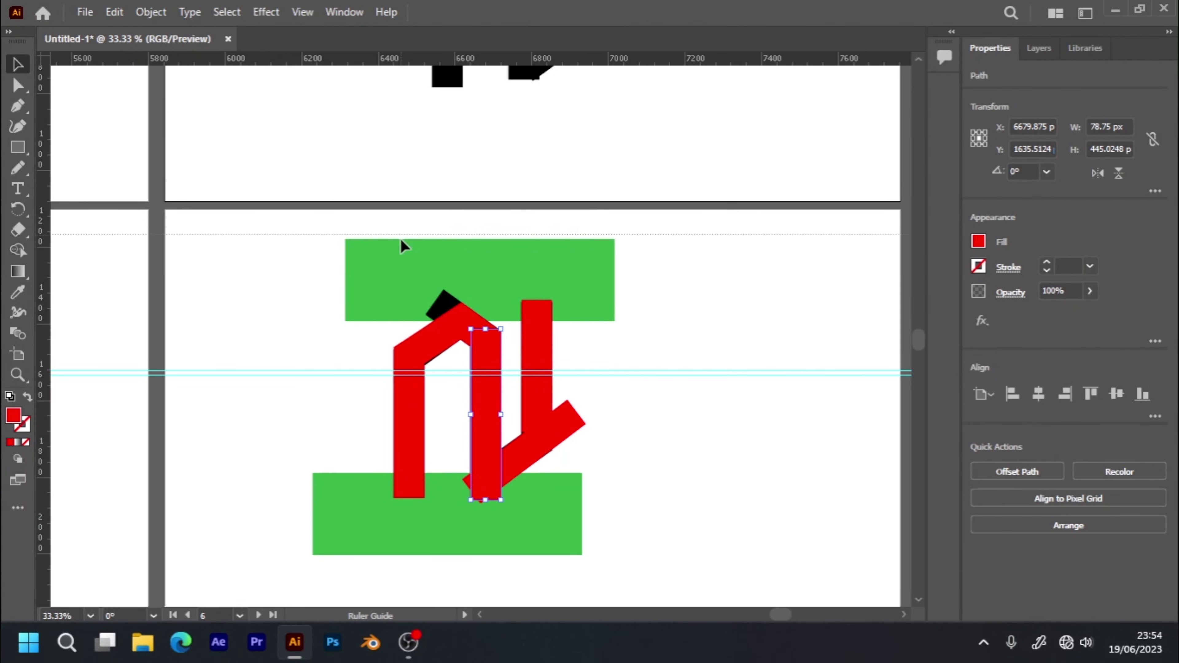
drag(423, 65, 386, 488)
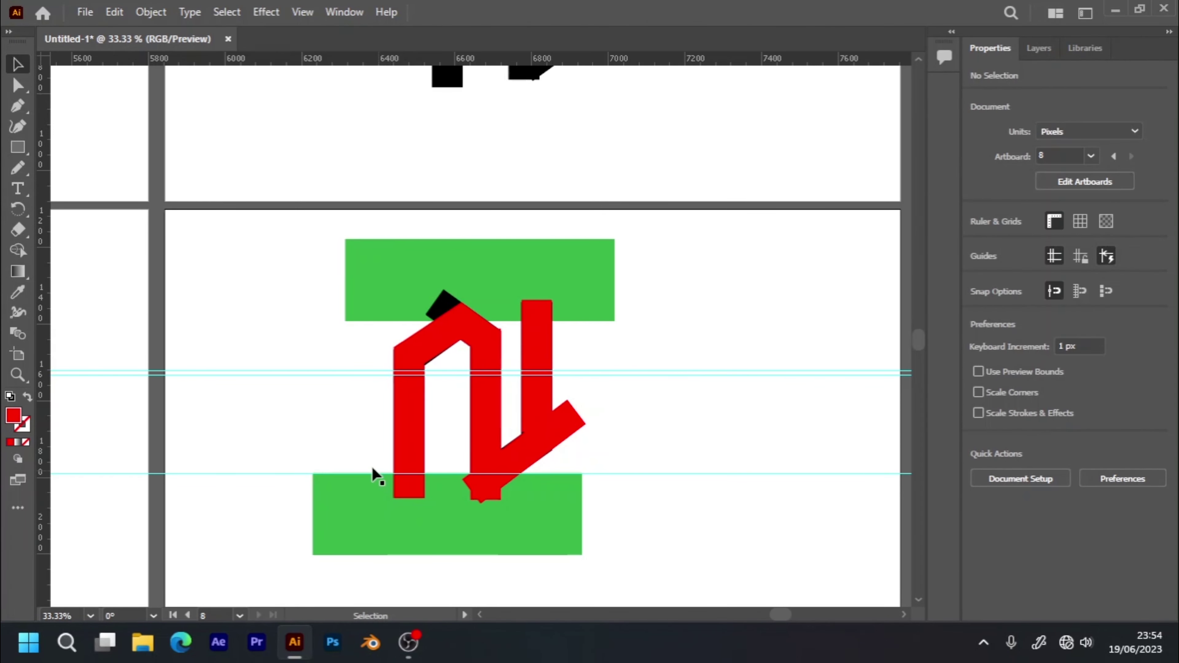
drag(298, 473, 302, 498)
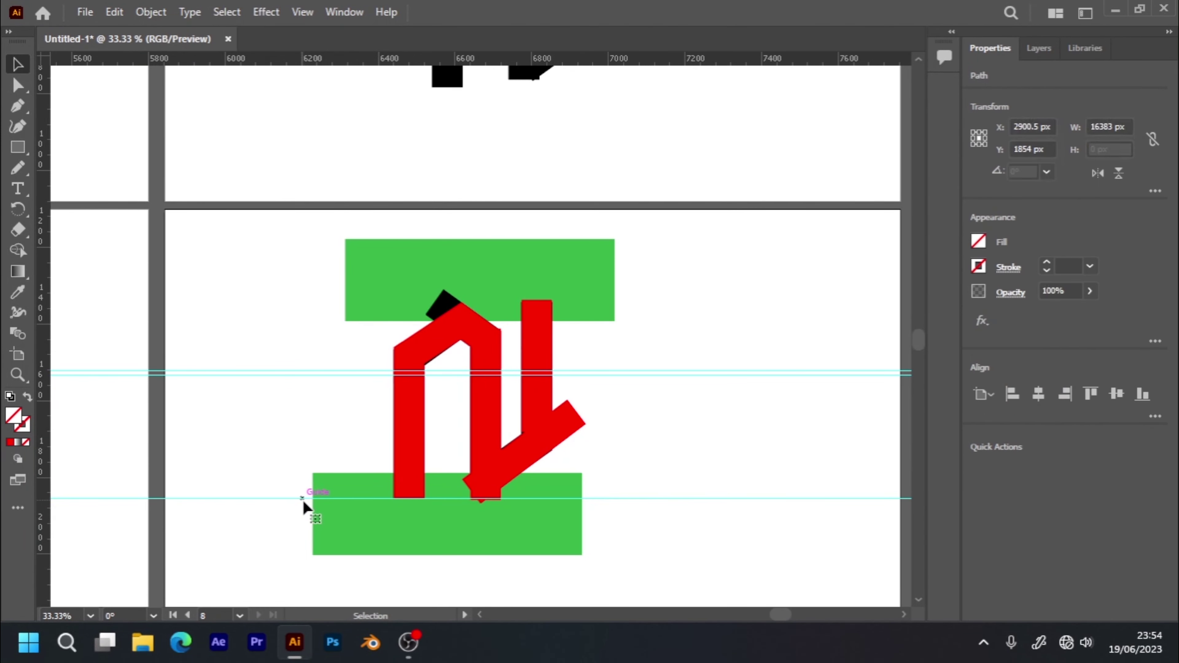
click(486, 453)
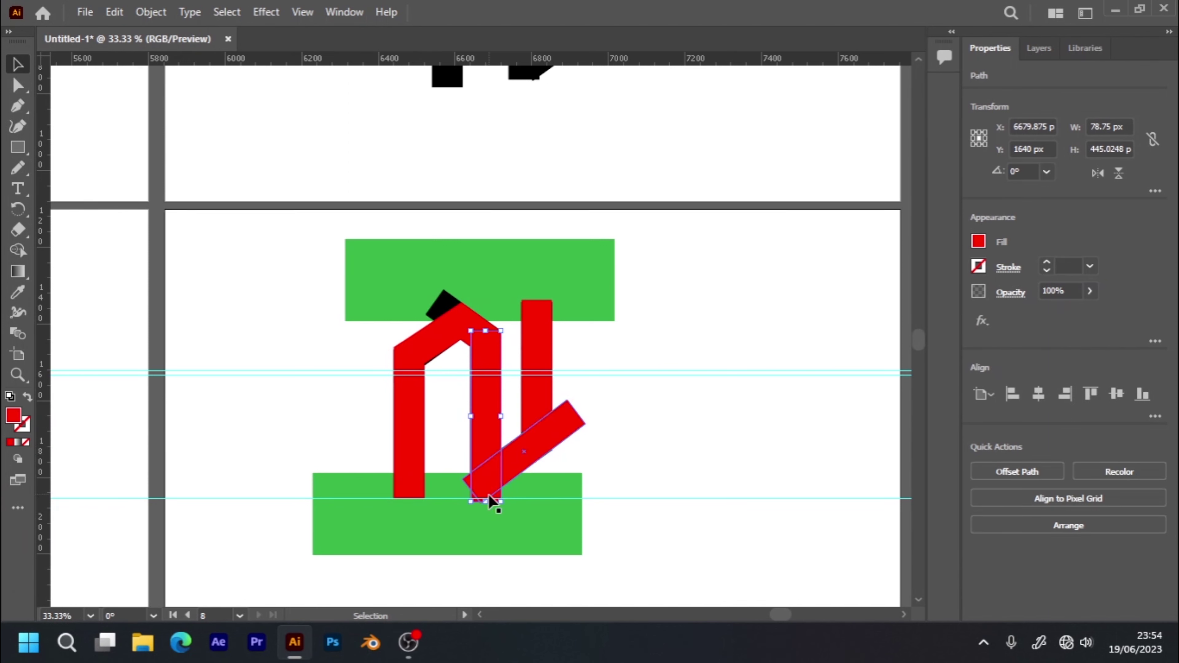
drag(486, 502, 487, 498)
- Raise the diagonal bar, then trim its overhang and merge the red regions with Shape Builder
drag(562, 427, 549, 434)
click(599, 421)
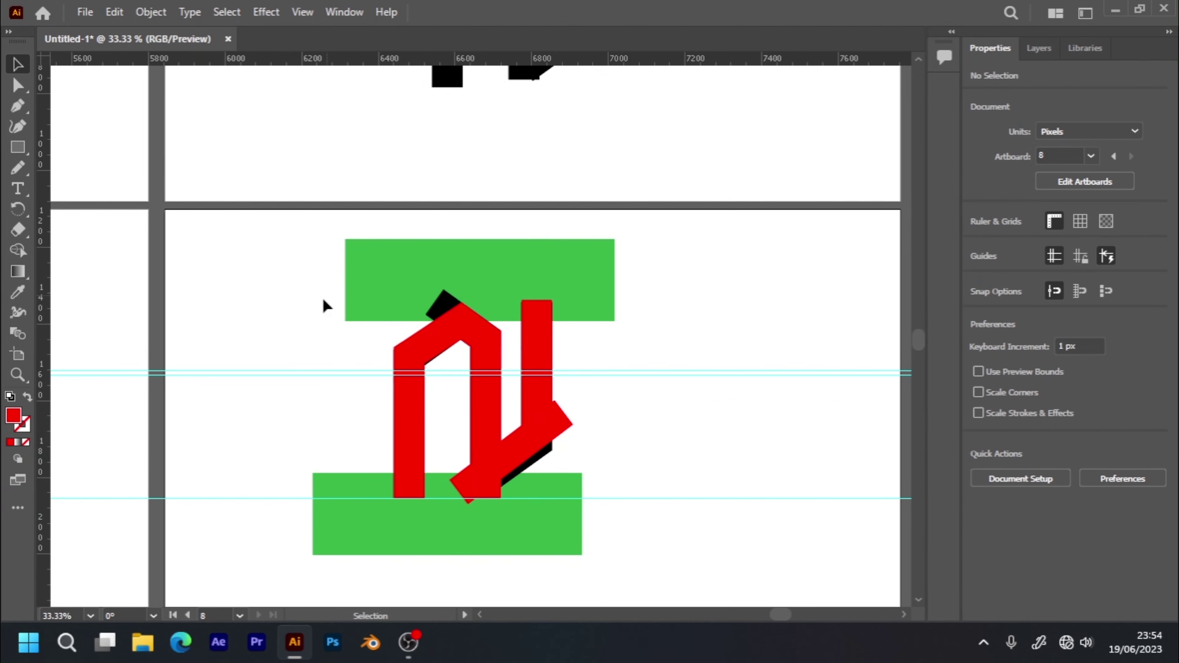
drag(358, 354, 623, 509)
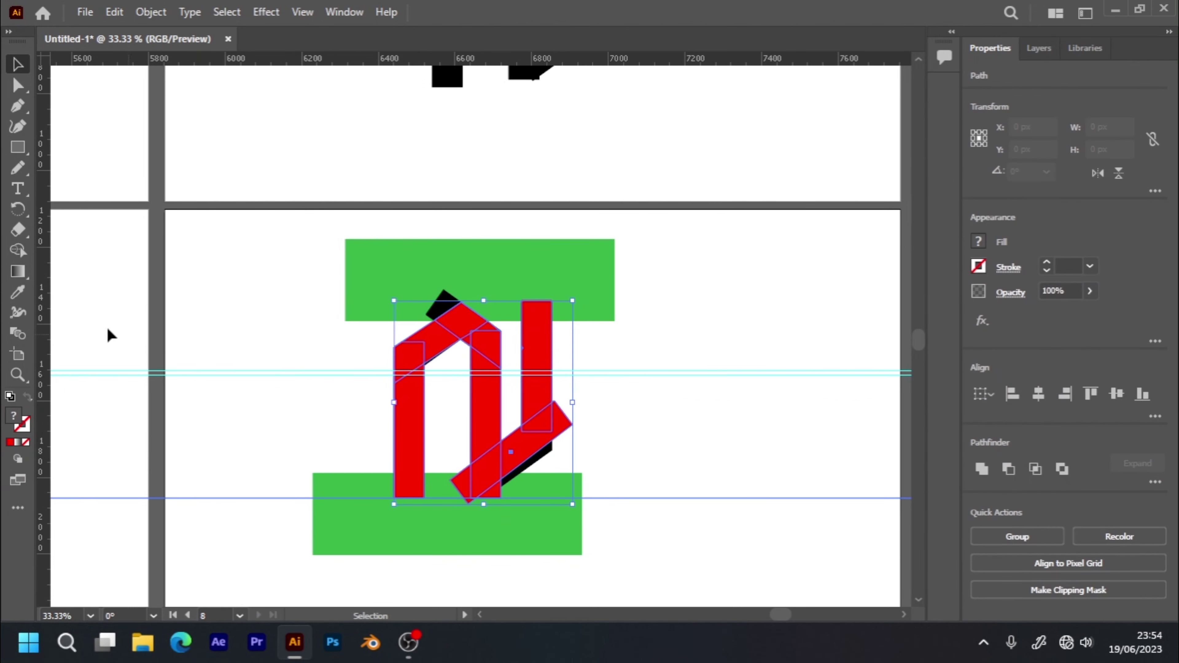
click(17, 250)
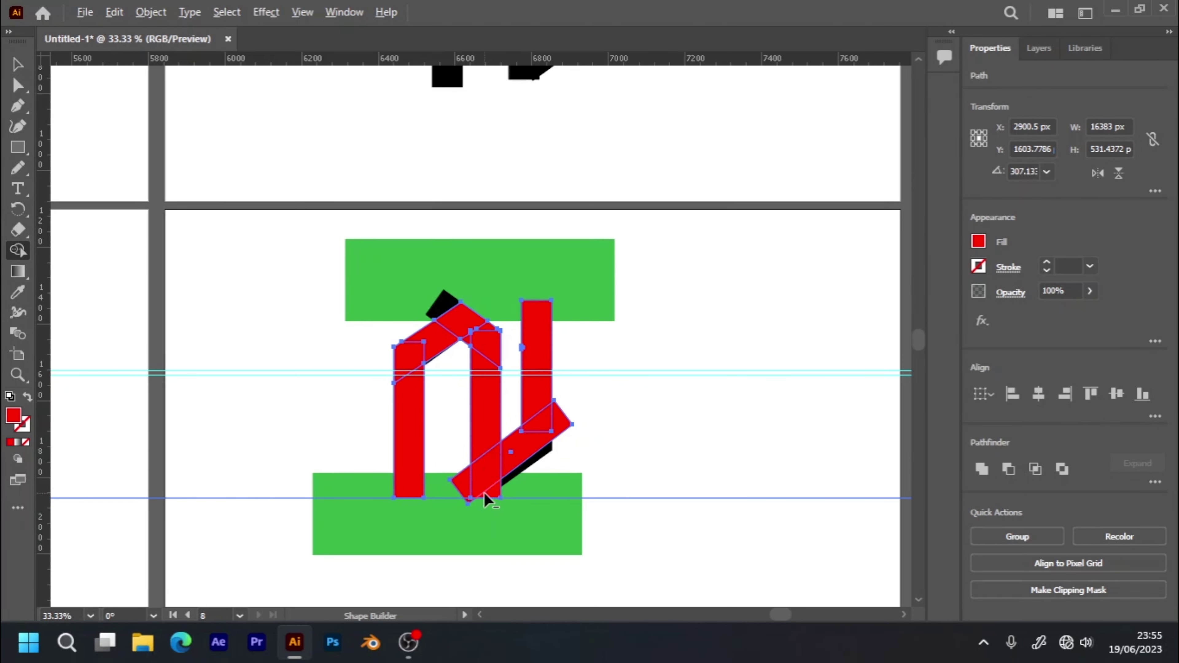
alt+click(462, 480)
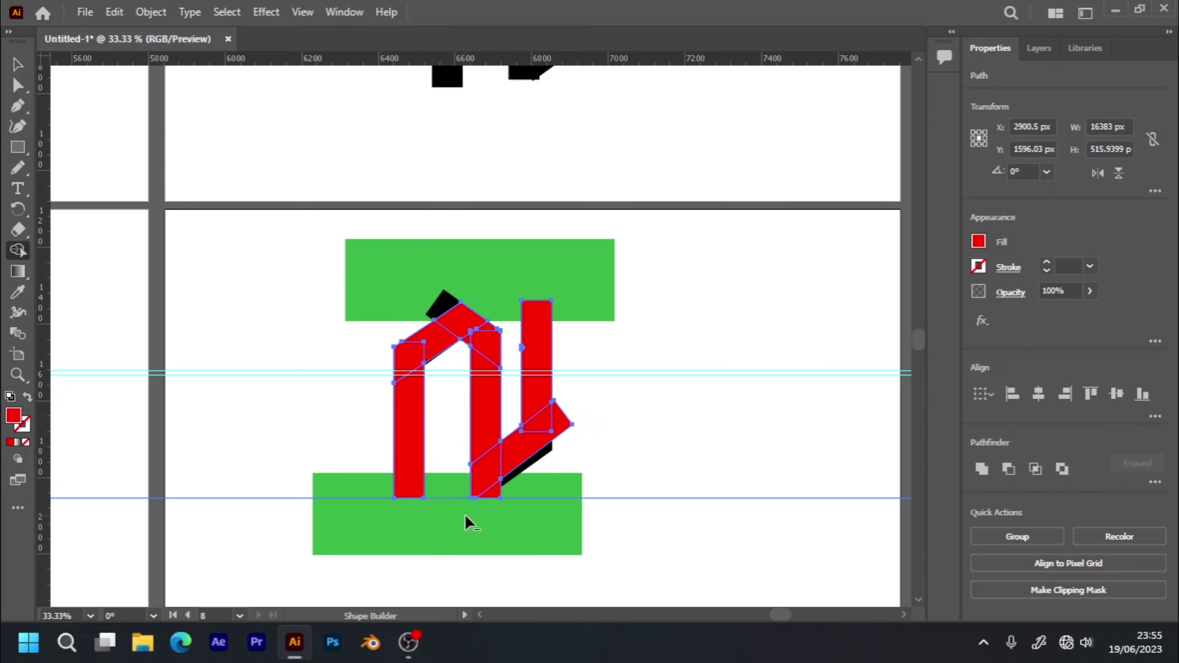
alt+click(473, 498)
drag(483, 464, 472, 498)
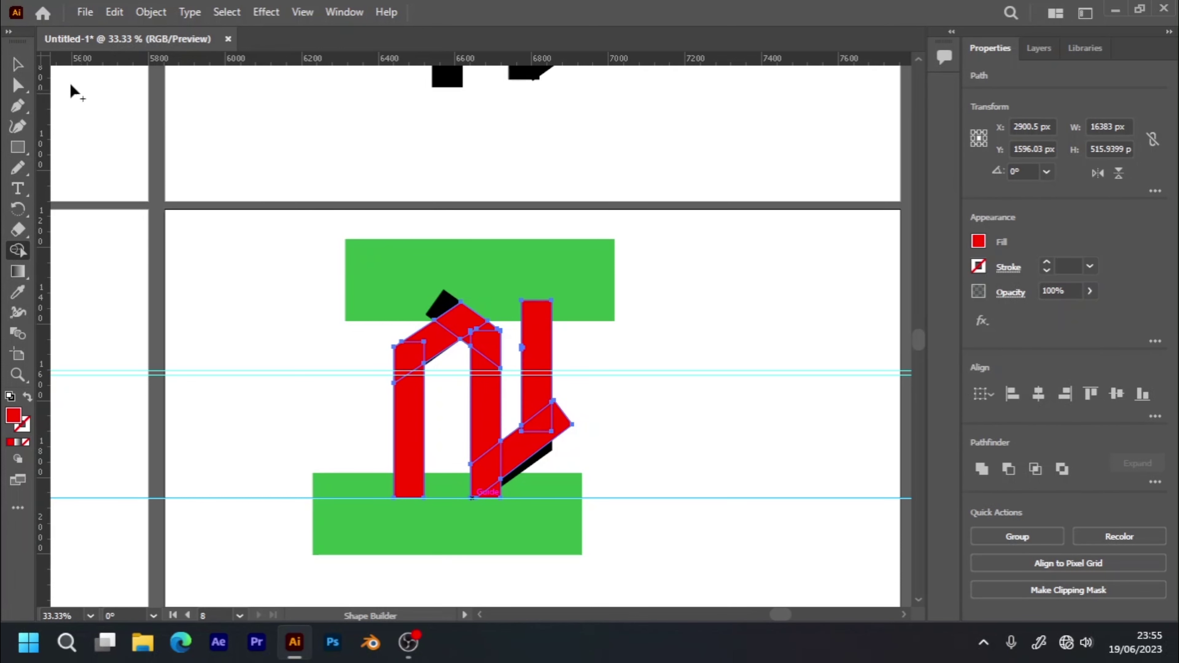
- Lengthen the right vertical red bar downward
key(v)
click(642, 420)
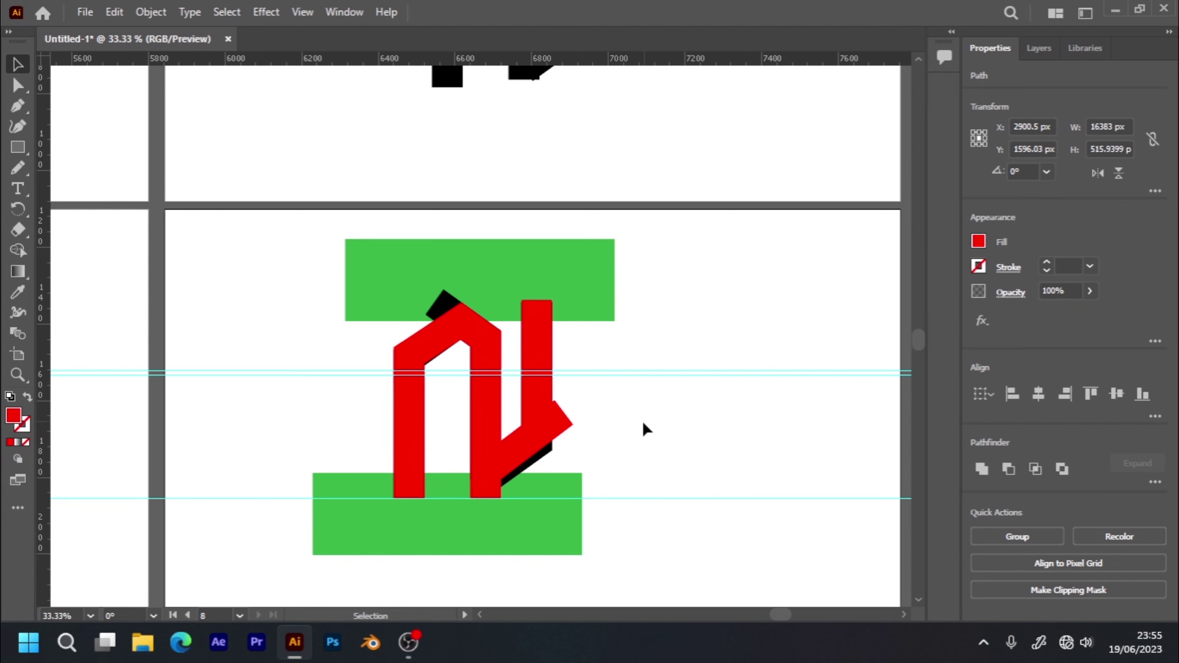
click(537, 411)
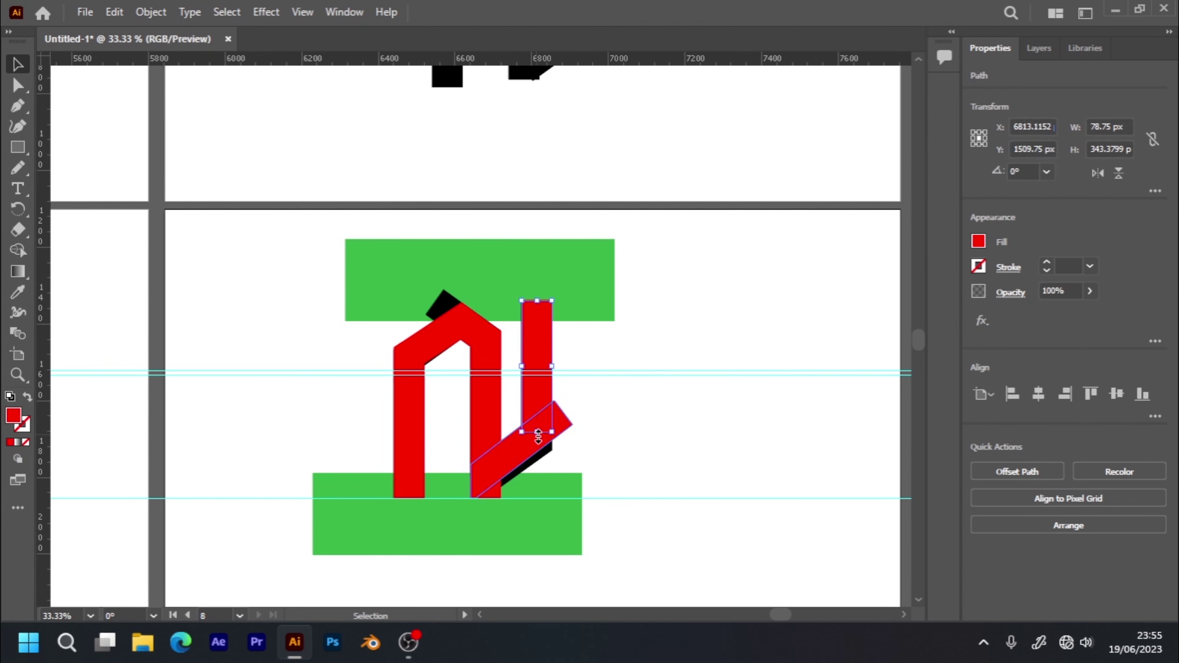
drag(537, 432, 539, 451)
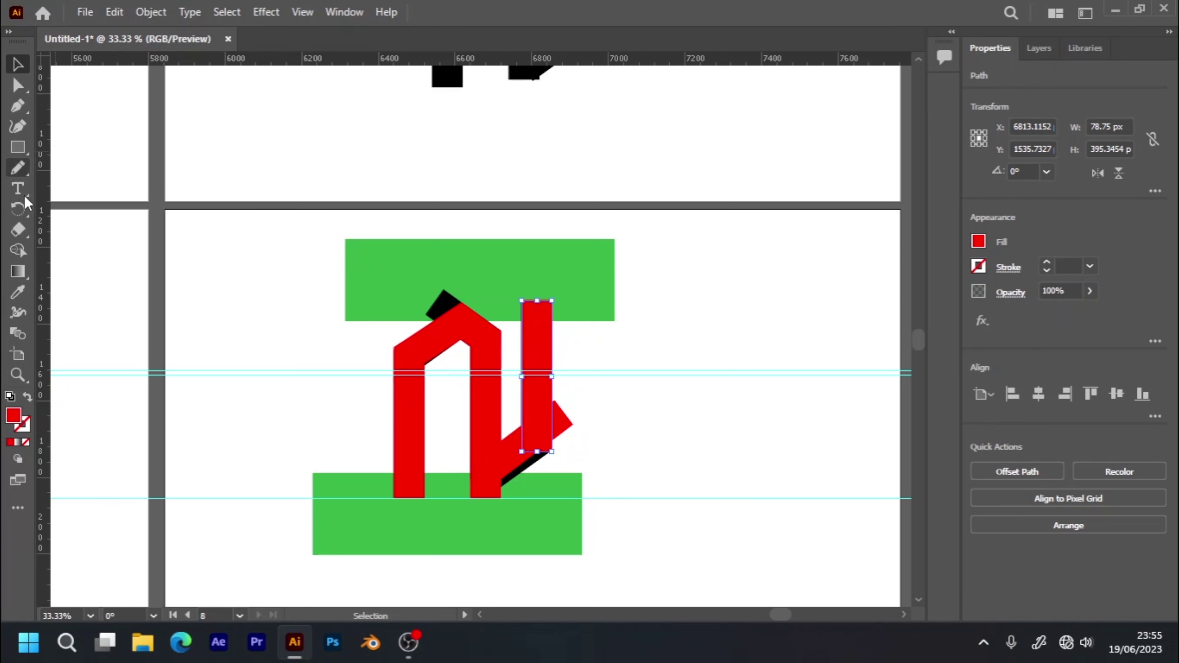
- Delete three stray triangles with Shape Builder and merge the red strips into one N
drag(299, 288, 682, 550)
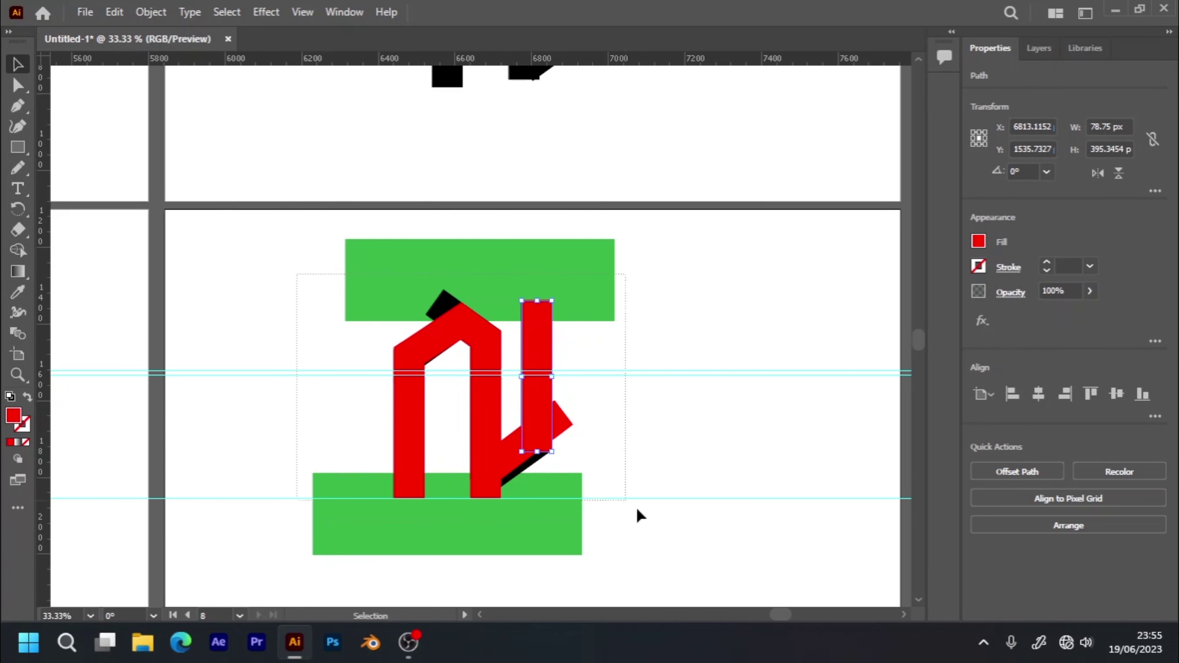
click(18, 250)
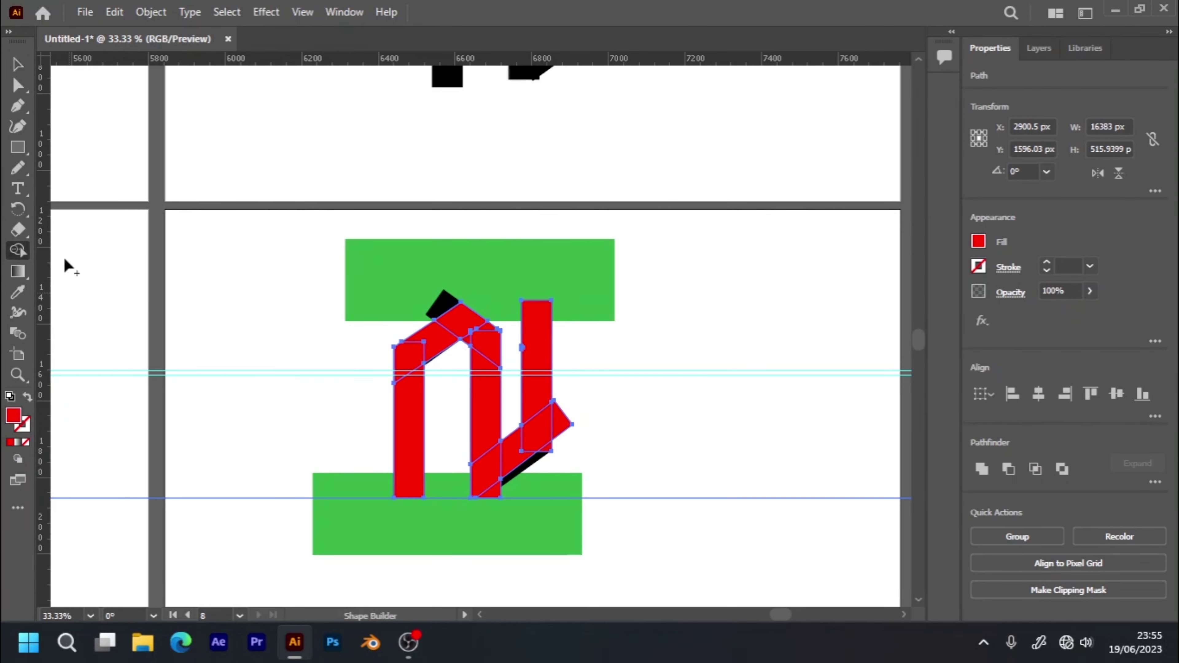
alt+click(548, 450)
alt+click(561, 430)
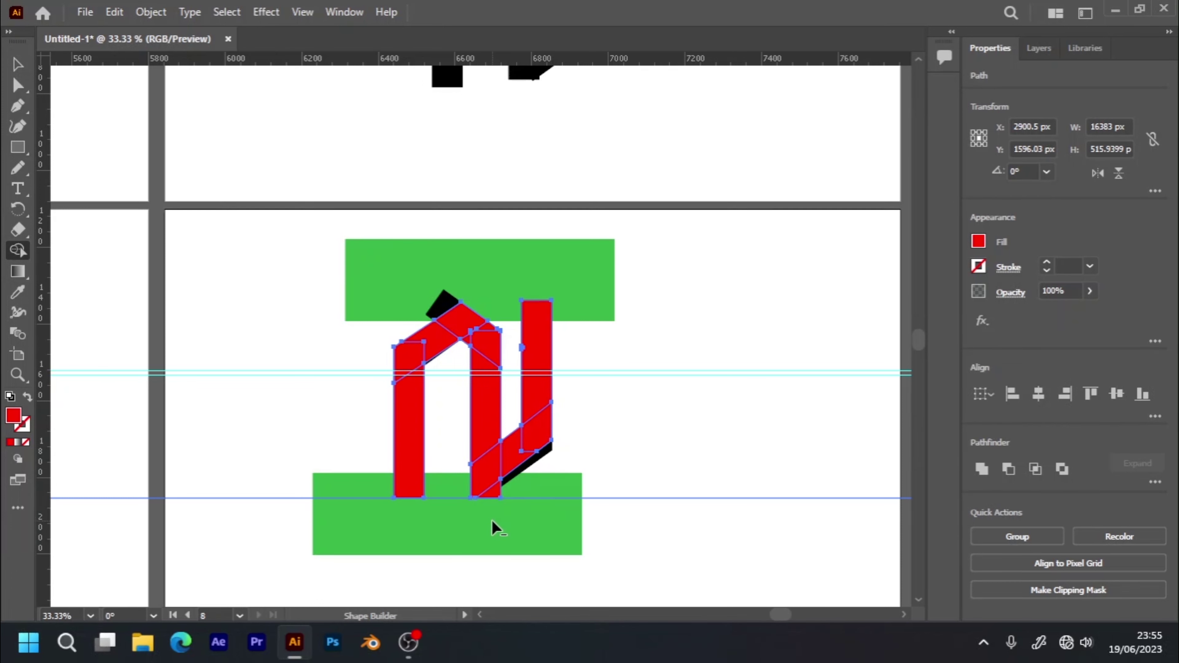
alt+click(495, 497)
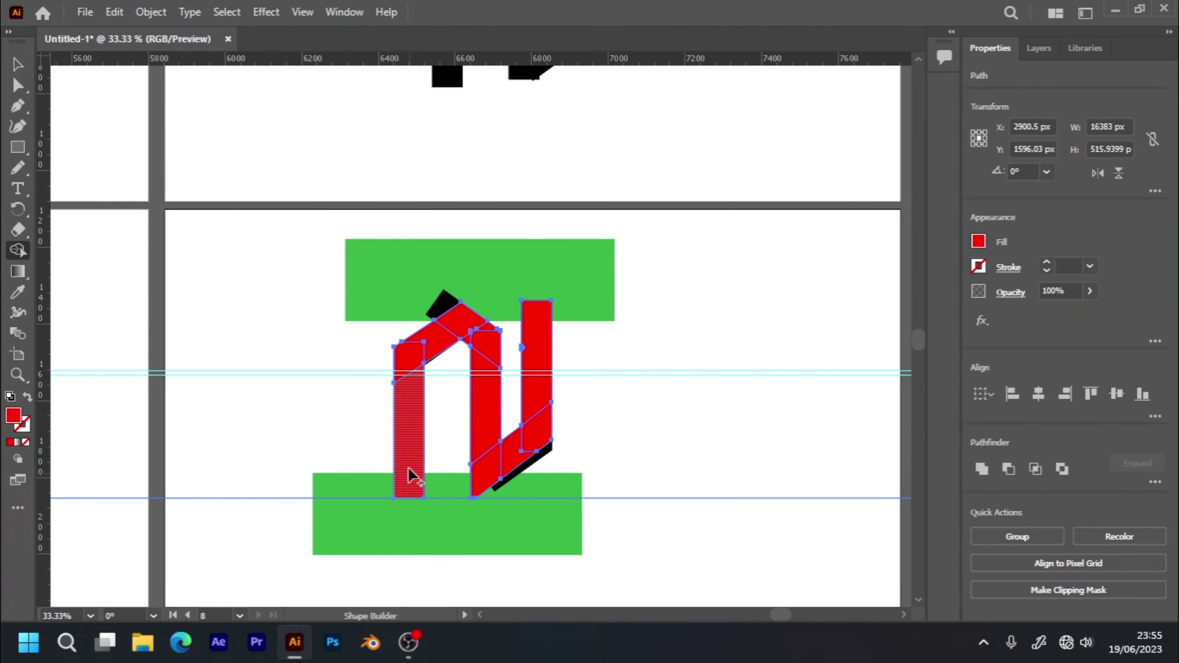
mouse_move(415, 405)
mouse_down()
mouse_move(485, 347)
mouse_move(468, 334)
mouse_move(482, 401)
mouse_move(477, 482)
mouse_move(505, 468)
mouse_move(539, 430)
mouse_move(546, 309)
mouse_up()
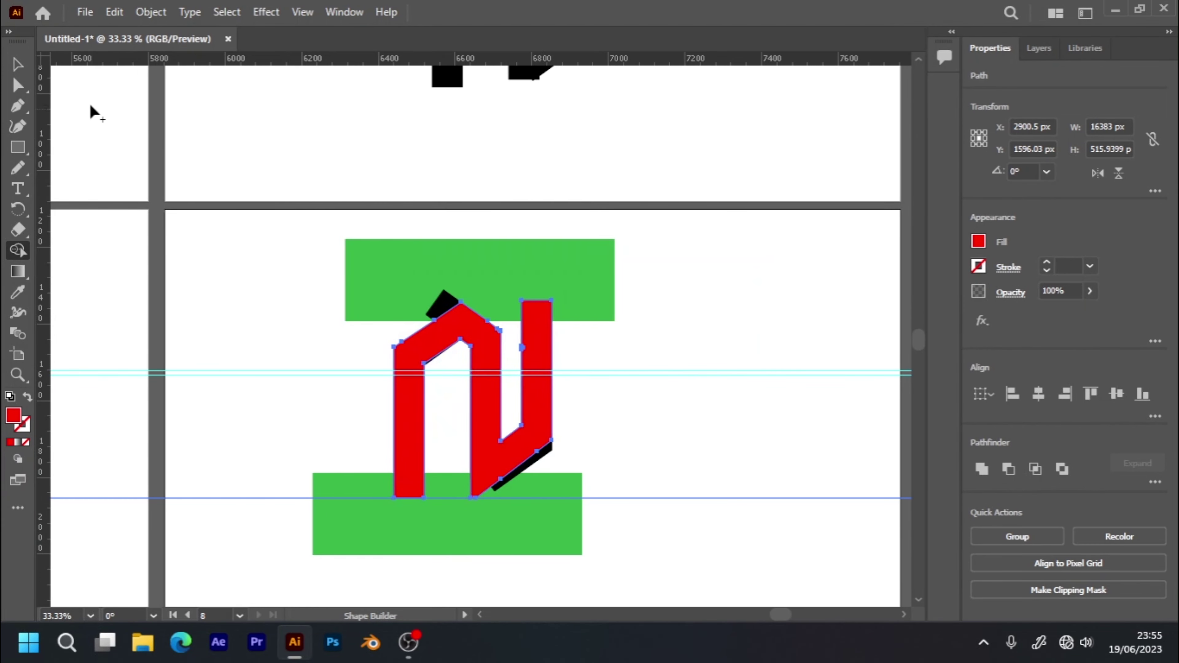
click(21, 64)
- Zoom out and move the red N to the right, off the black N
key(a)
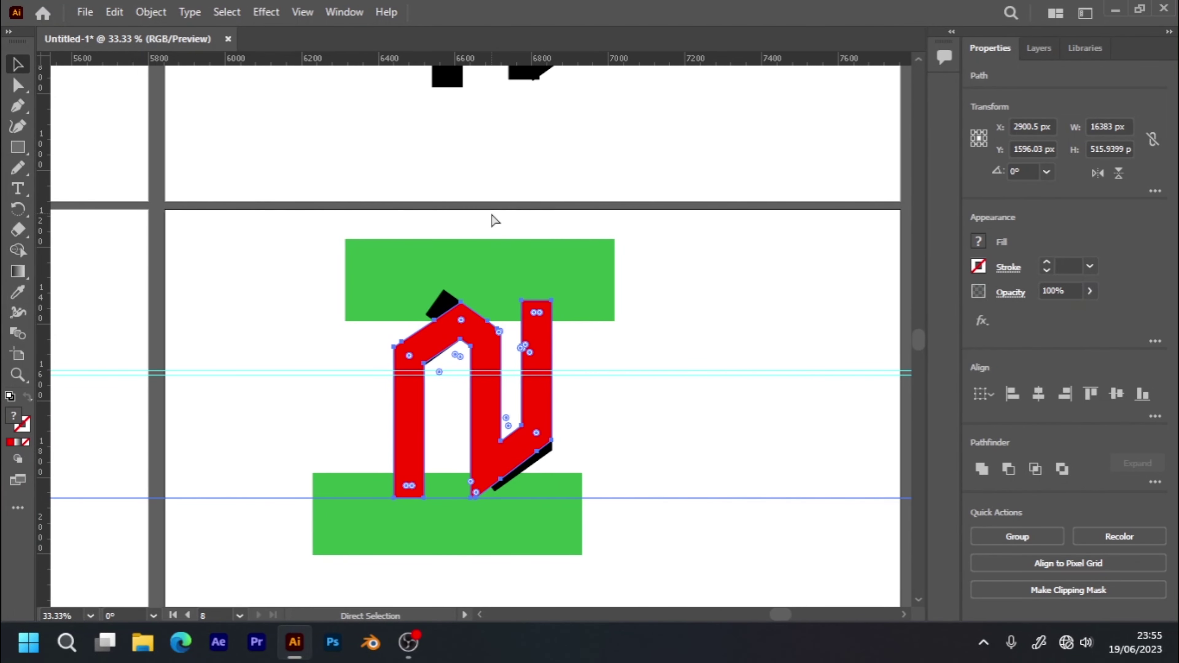
key(ctrl+minus)
key(ctrl+minus)
key(ctrl+minus)
key(v)
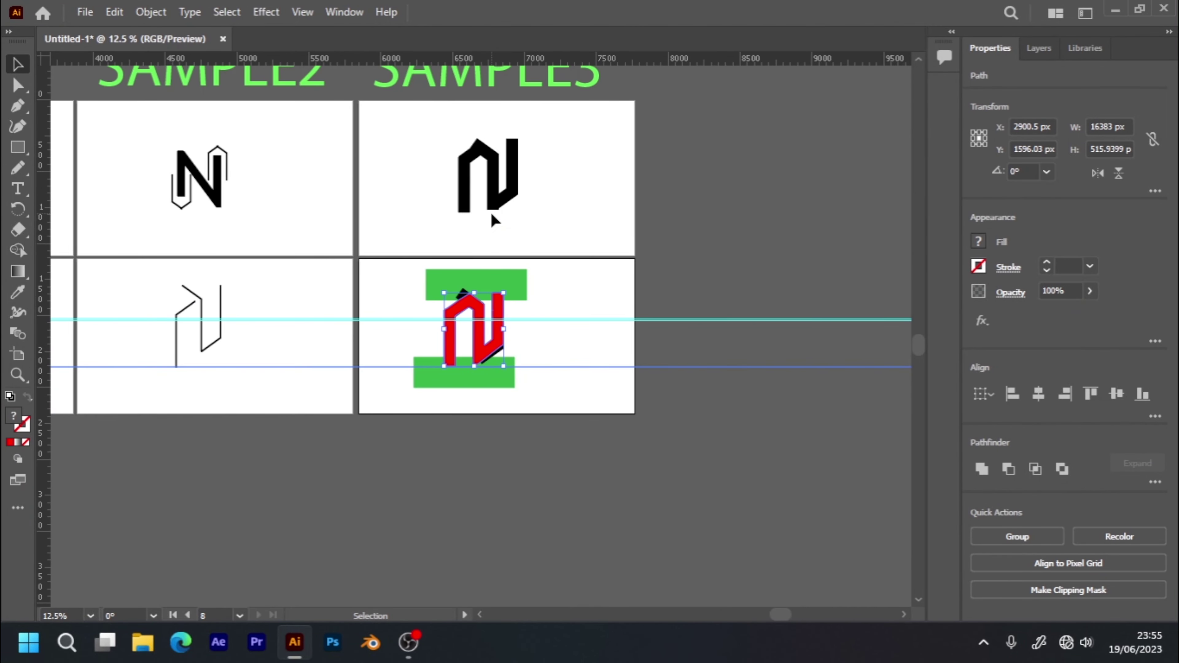
drag(498, 342, 604, 364)
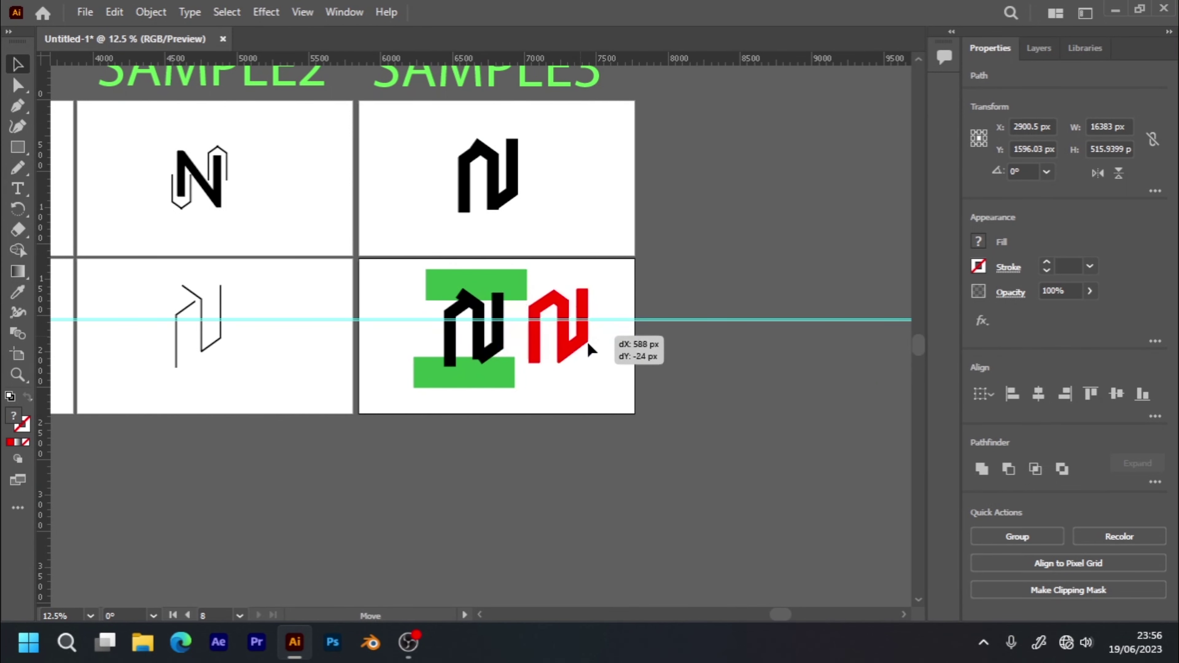
key(ctrl+shift+a)
key(a)
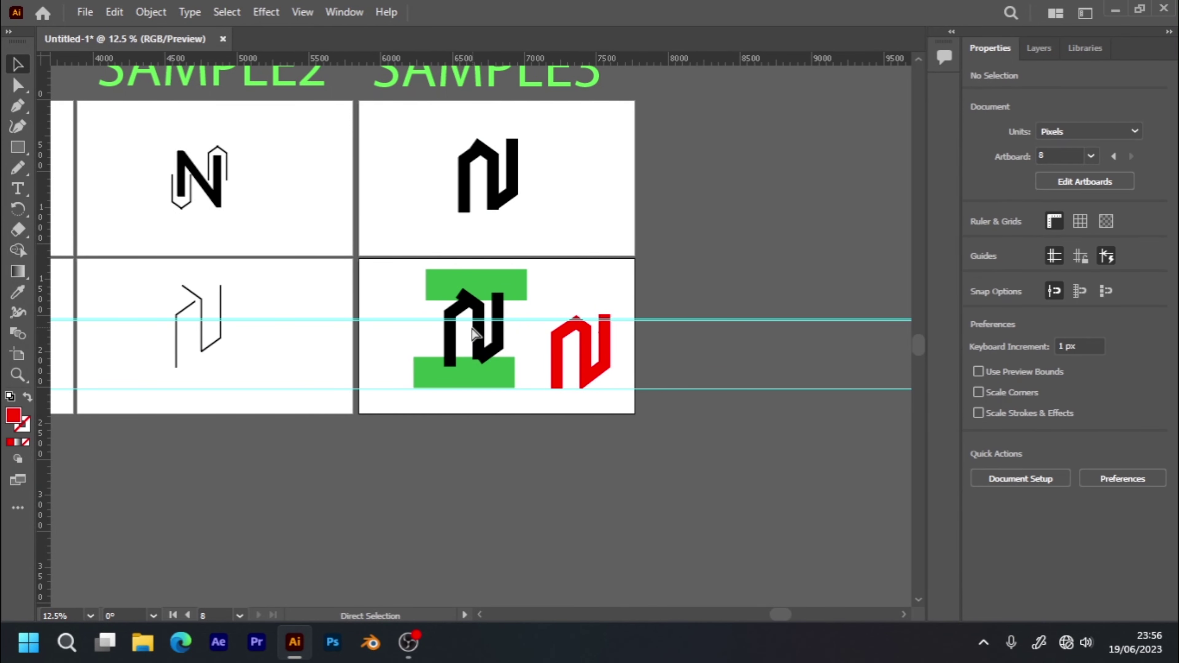
key(v)
key(a)
key(v)
- Unlock the locked paths and both green rectangles
right_click(462, 301)
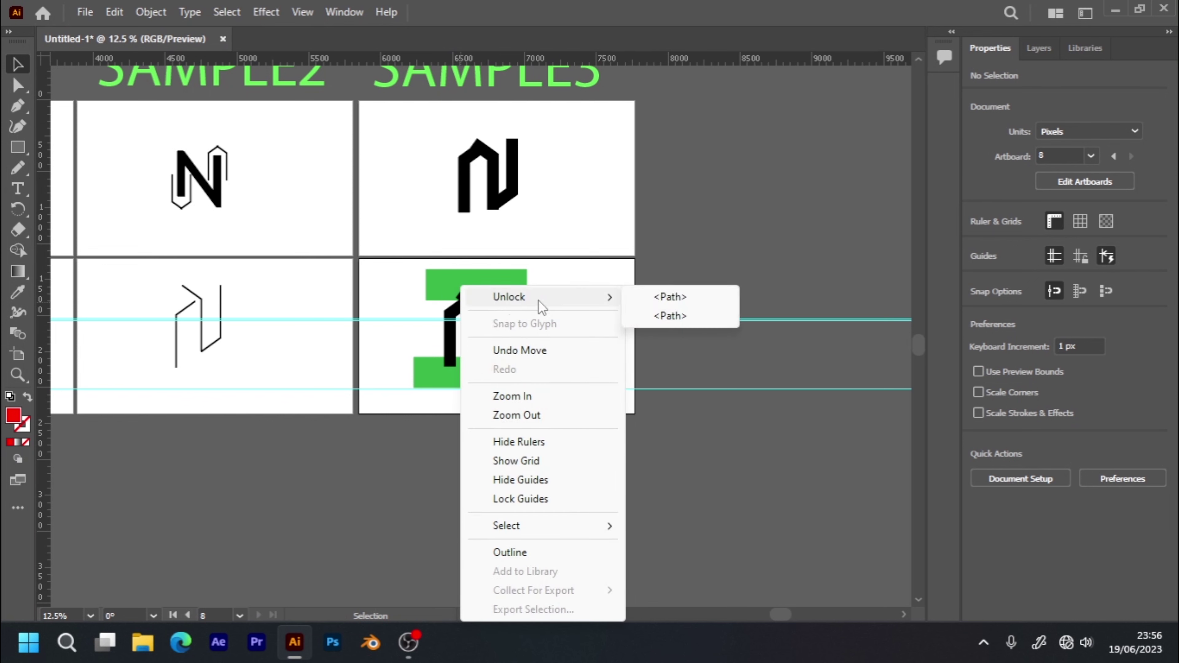
click(668, 297)
right_click(501, 290)
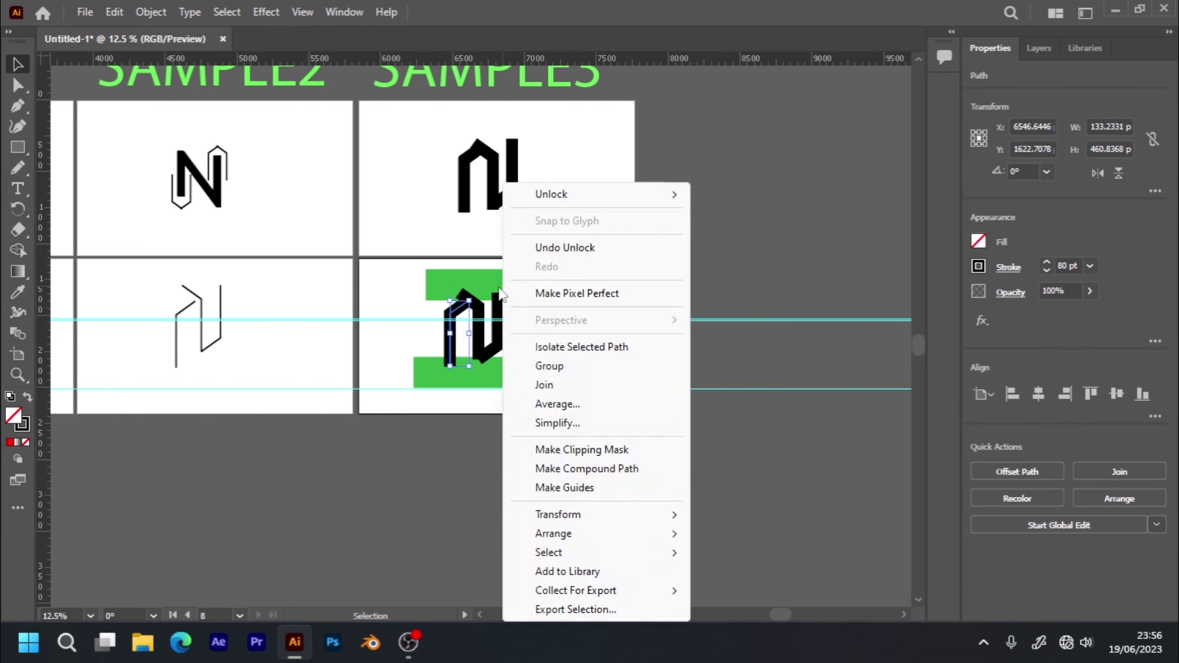
mouse_move(589, 194)
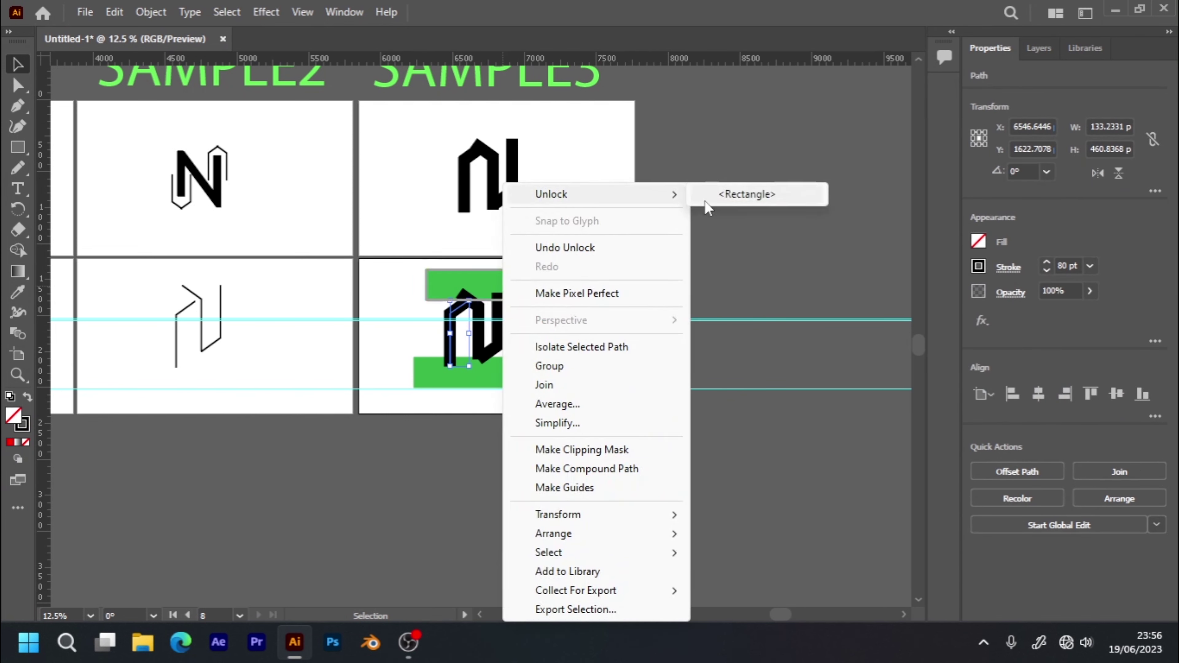
click(710, 202)
click(476, 379)
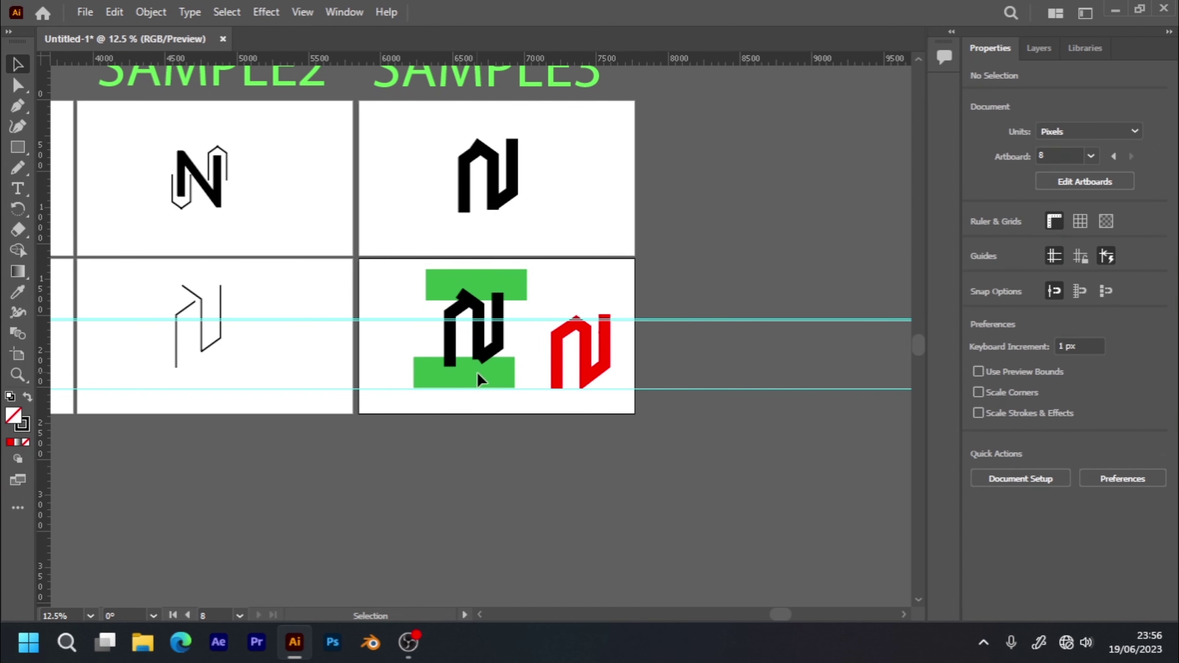
right_click(478, 371)
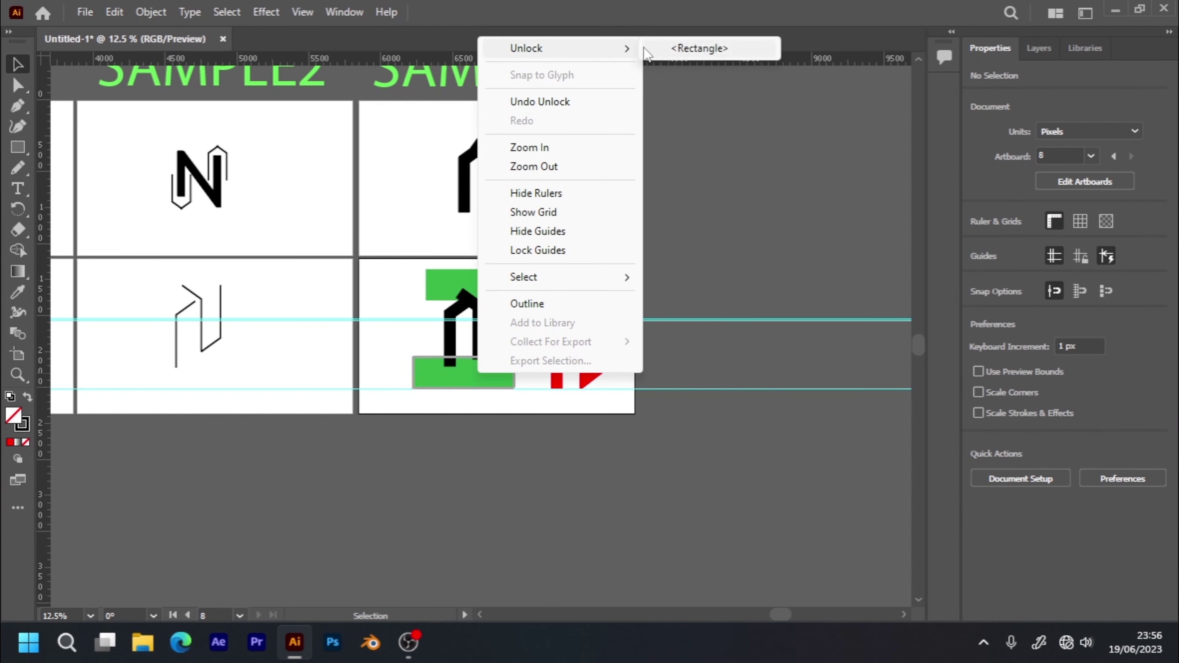
click(678, 52)
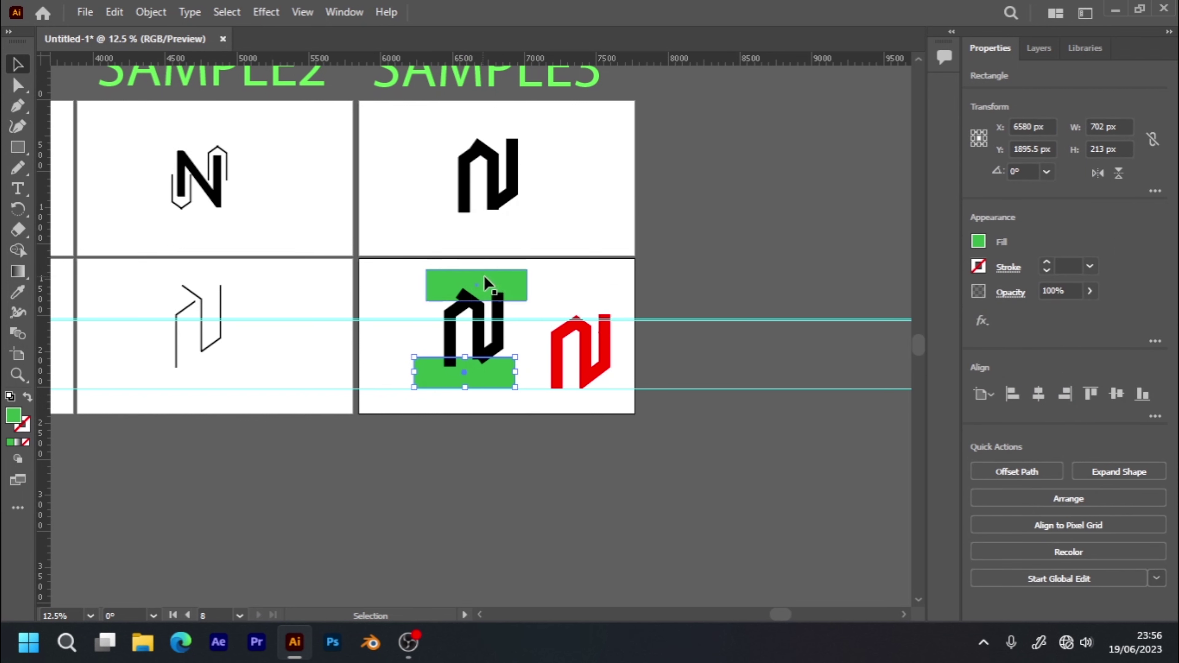
right_click(481, 309)
mouse_move(534, 195)
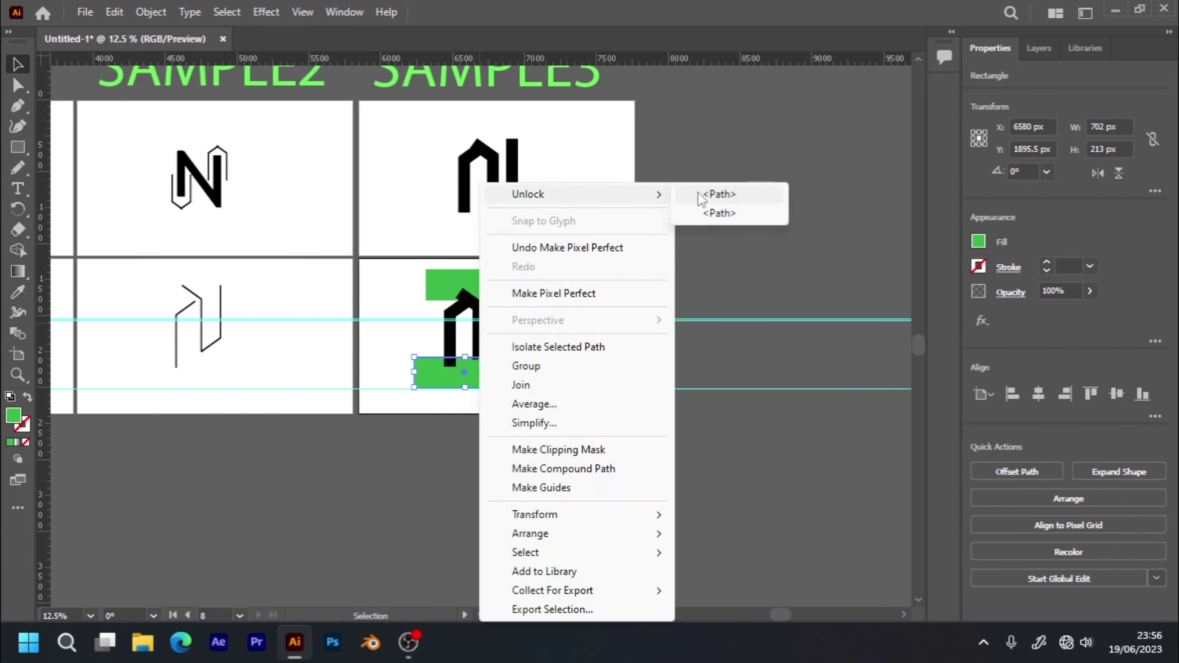
click(714, 213)
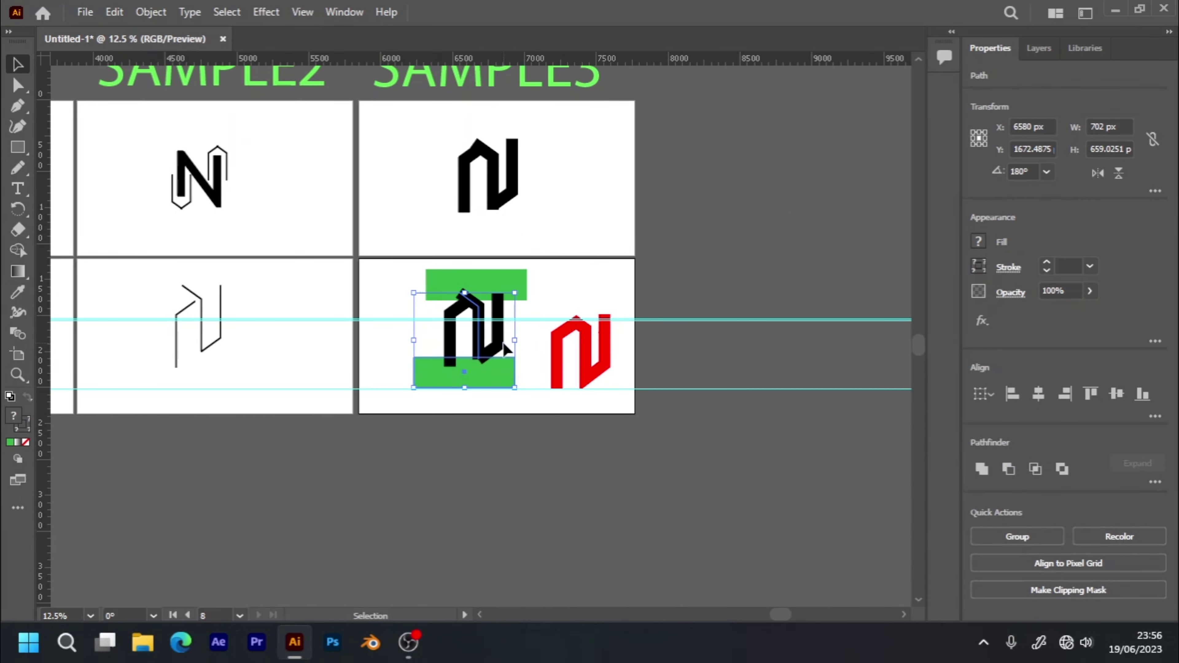
right_click(501, 353)
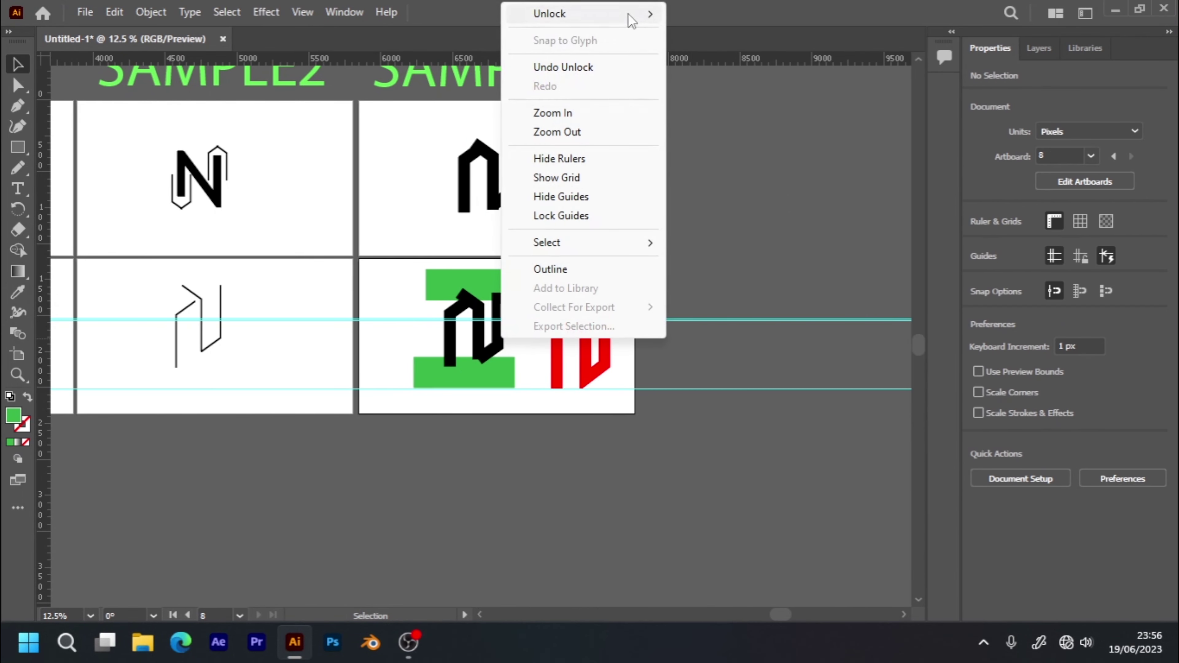
mouse_move(590, 14)
click(712, 15)
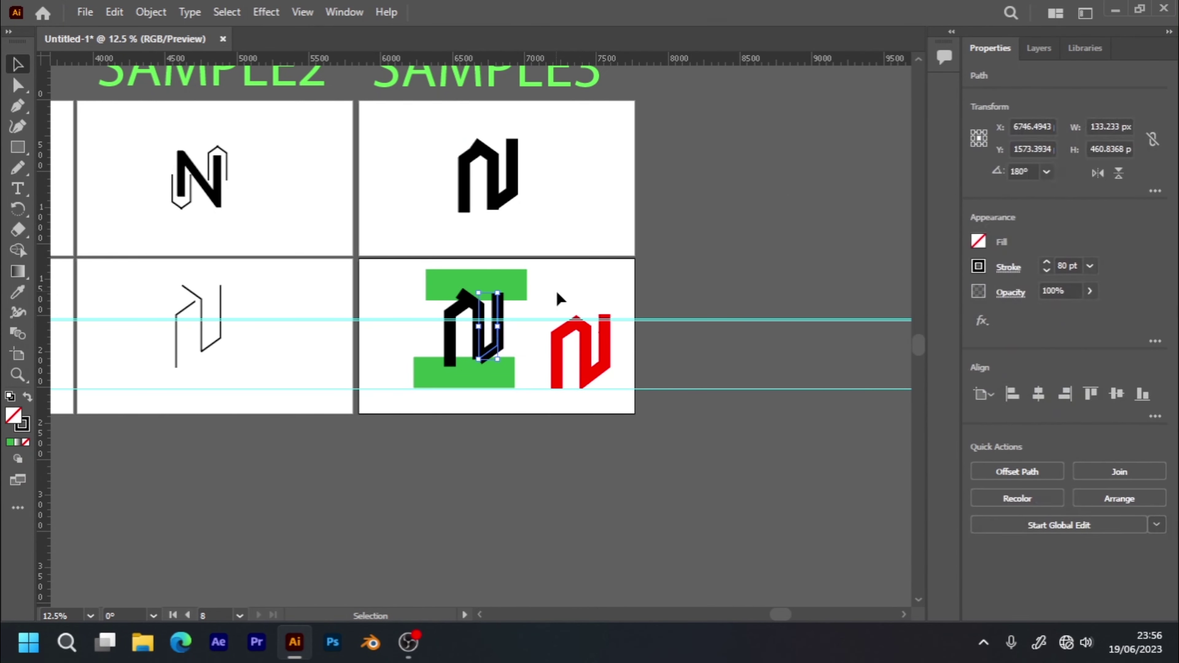
- Select the old black N between the green bars
click(560, 298)
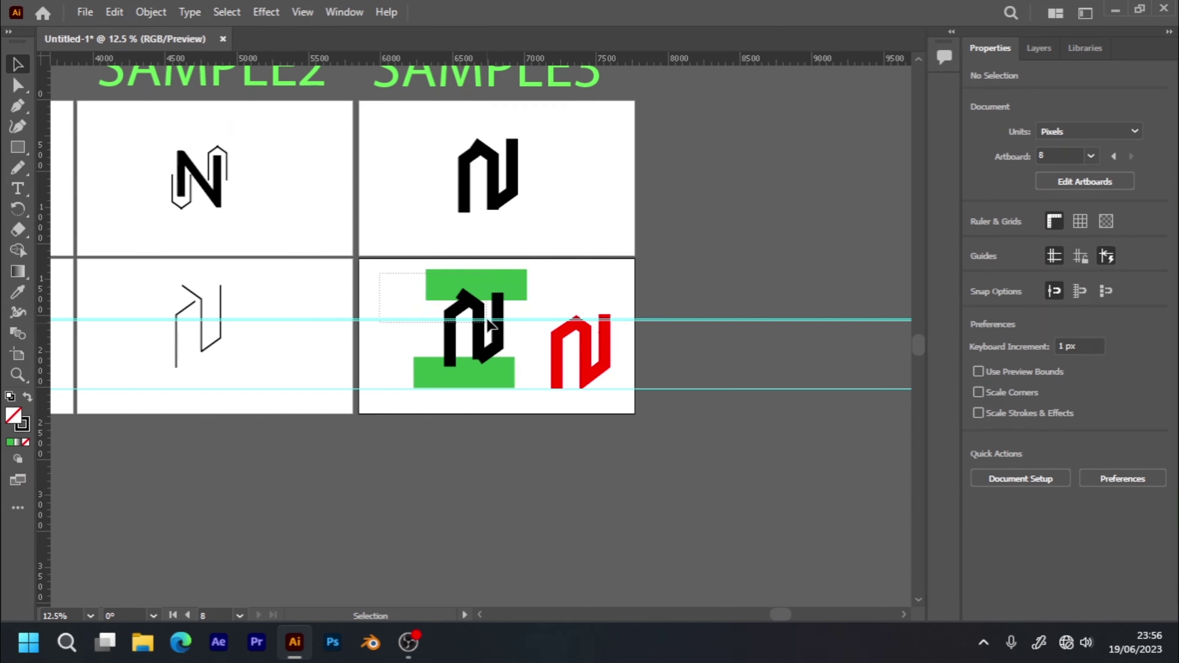
click(513, 295)
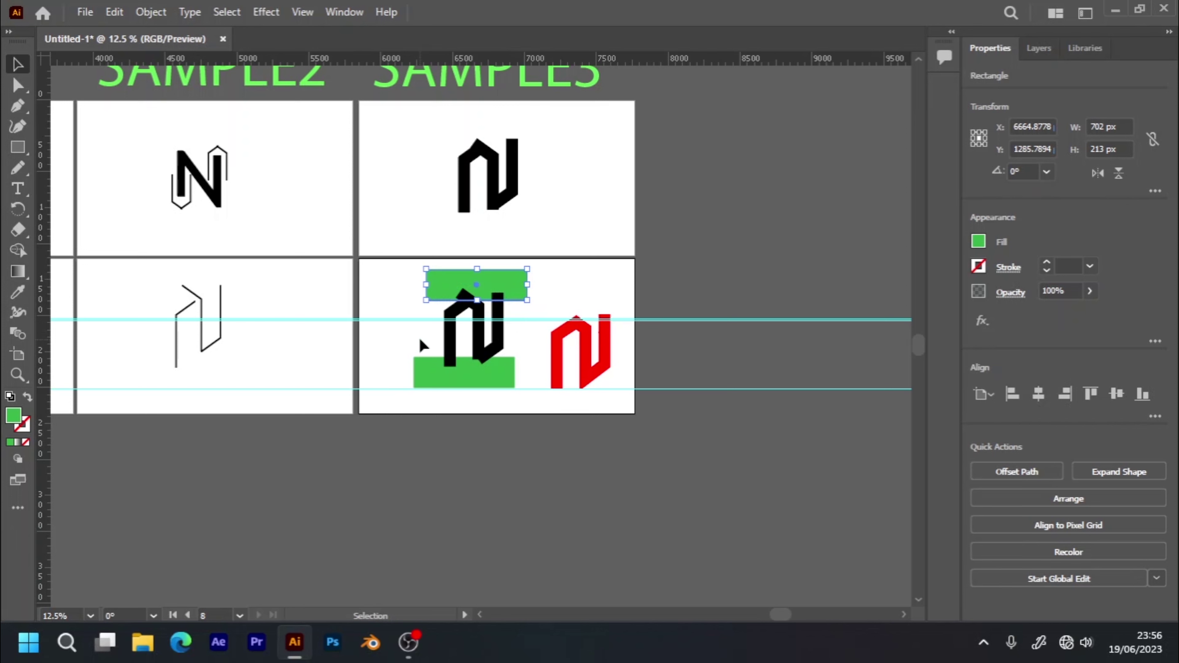
drag(420, 331, 536, 334)
- Replace the old black N with the merged N, styled solid black with no stroke
key(Delete)
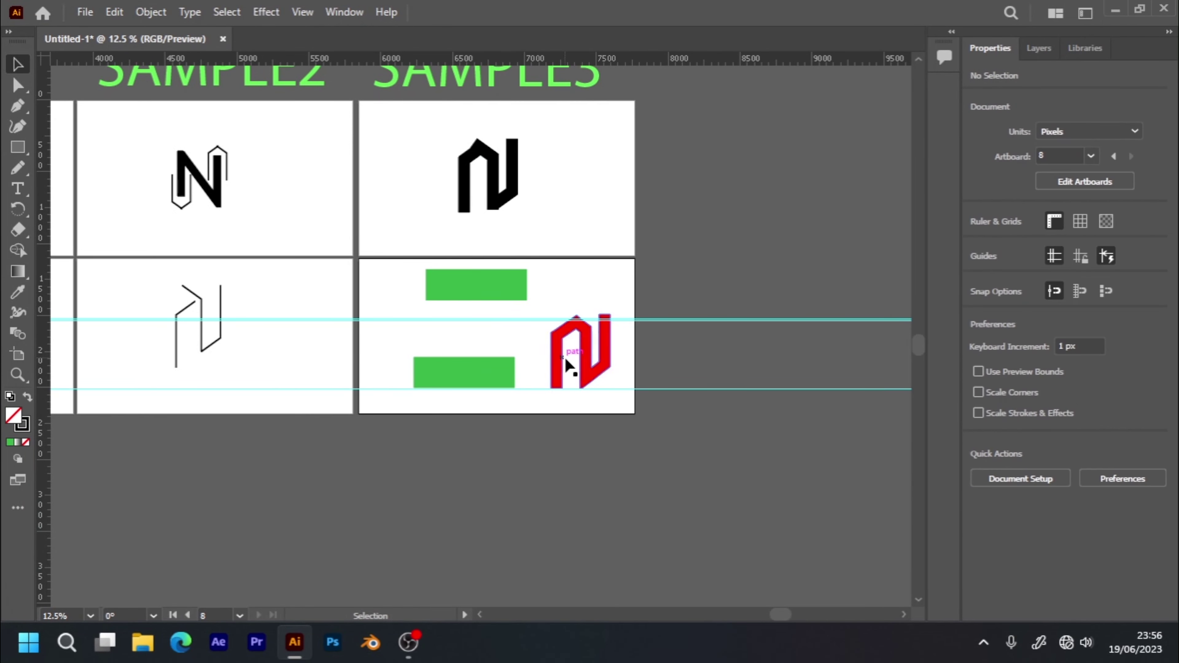
drag(591, 362, 484, 345)
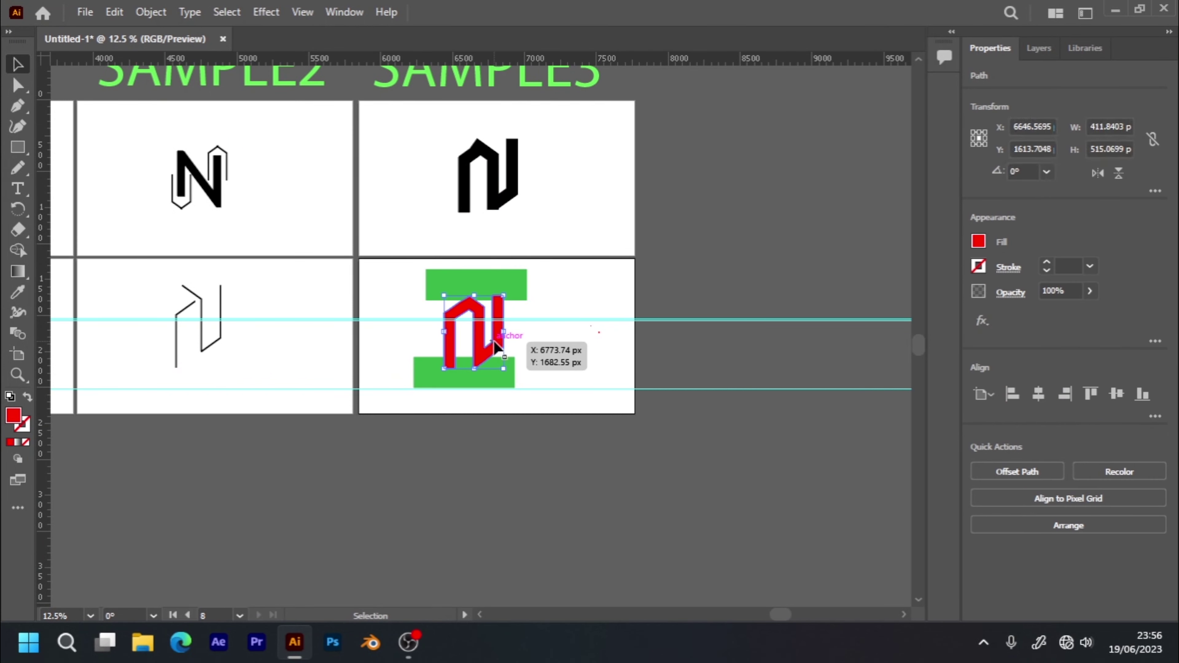
key(i)
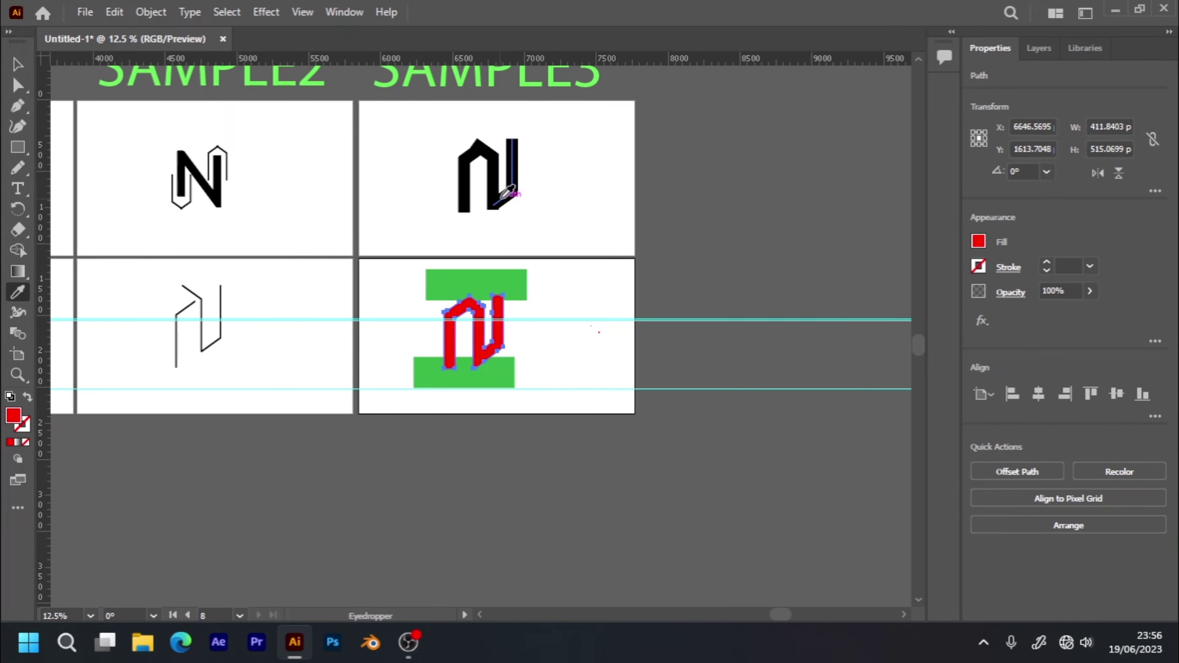
click(516, 183)
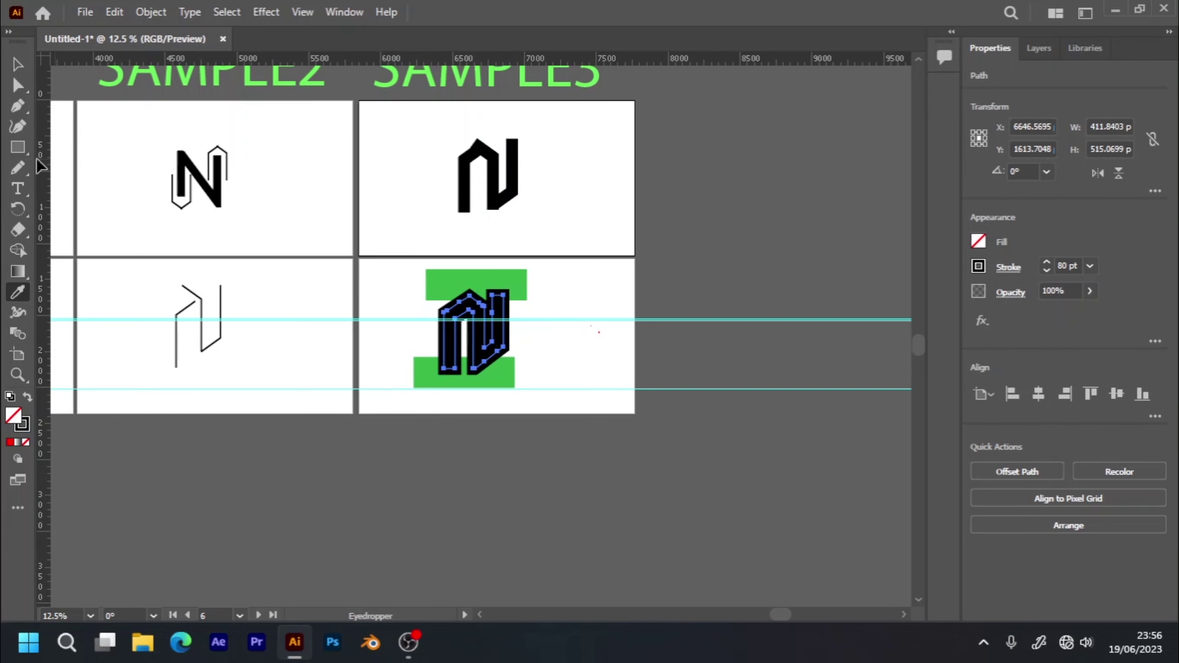
click(18, 64)
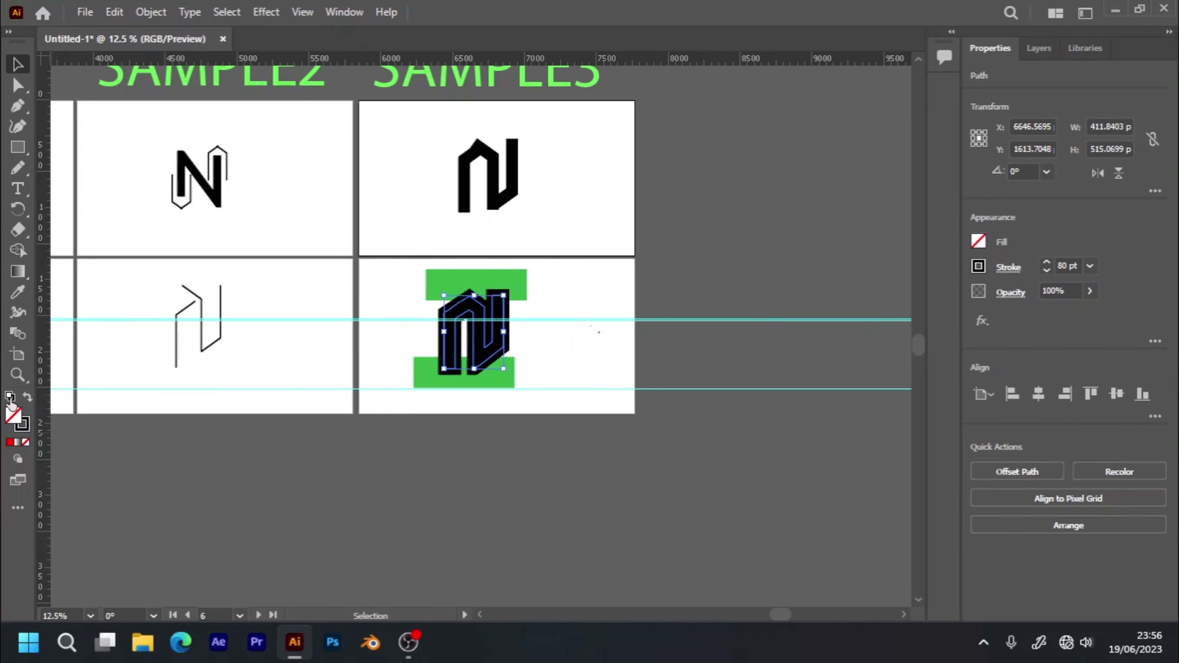
click(28, 397)
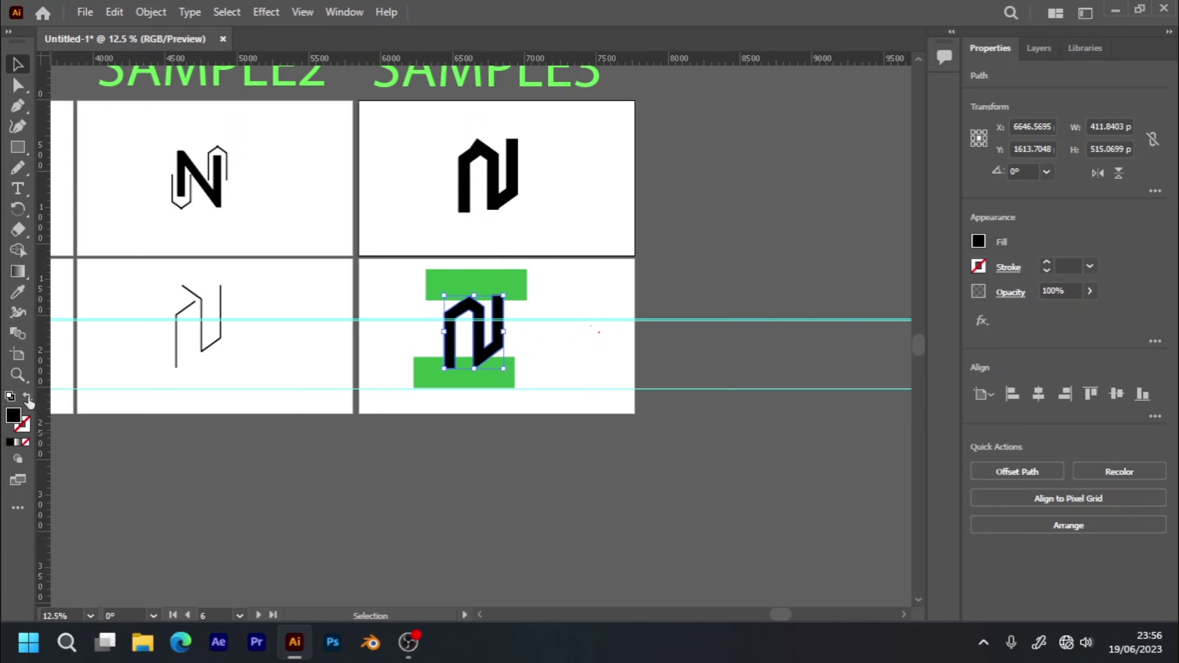
click(714, 191)
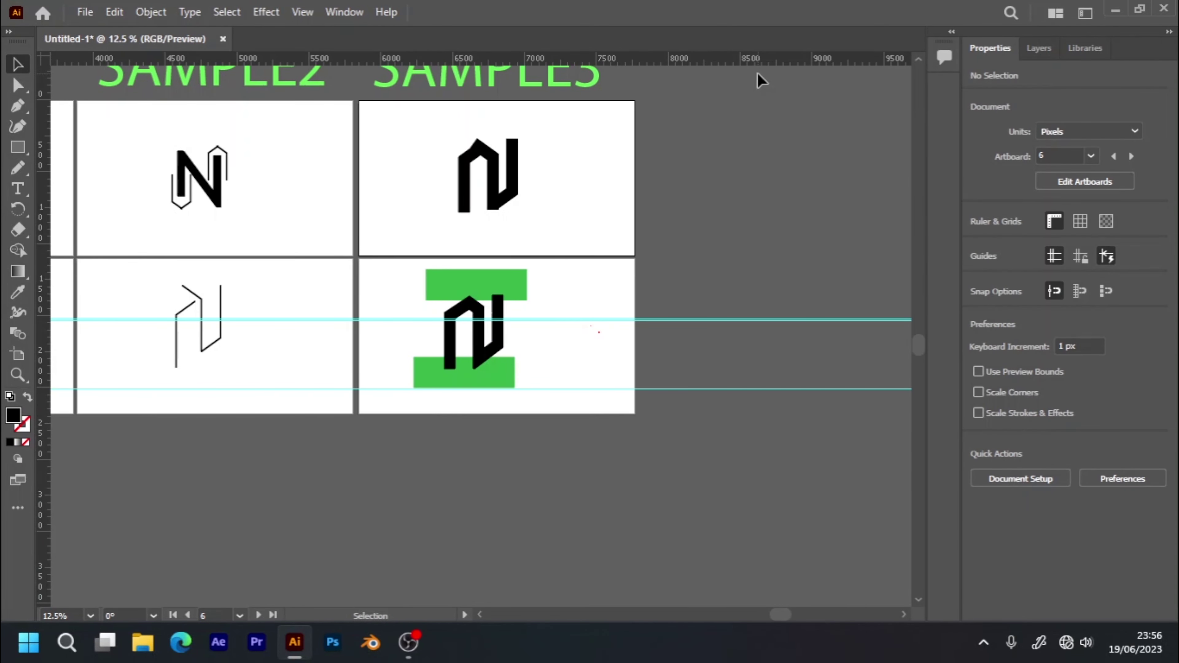
key(ctrl+minus)
key(ctrl+minus)
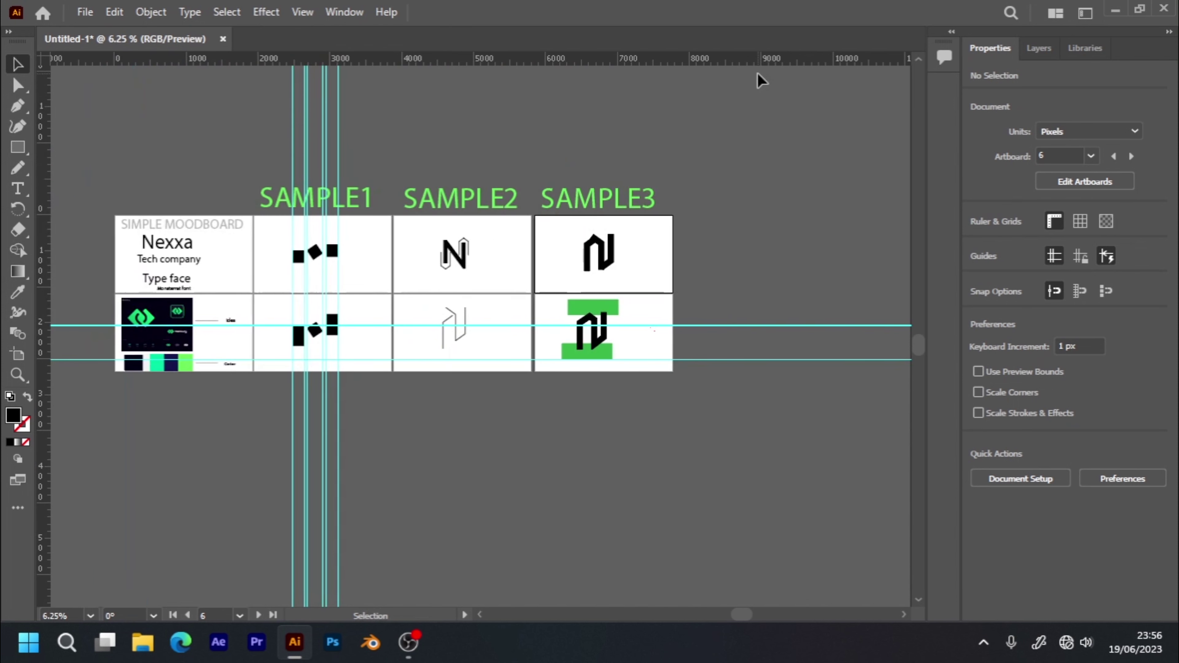
- Delete the vertical guides and the lower horizontal guide, keeping one horizontal guide
mouse_move(524, 470)
mouse_down()
mouse_move(600, 453)
mouse_move(613, 474)
mouse_up()
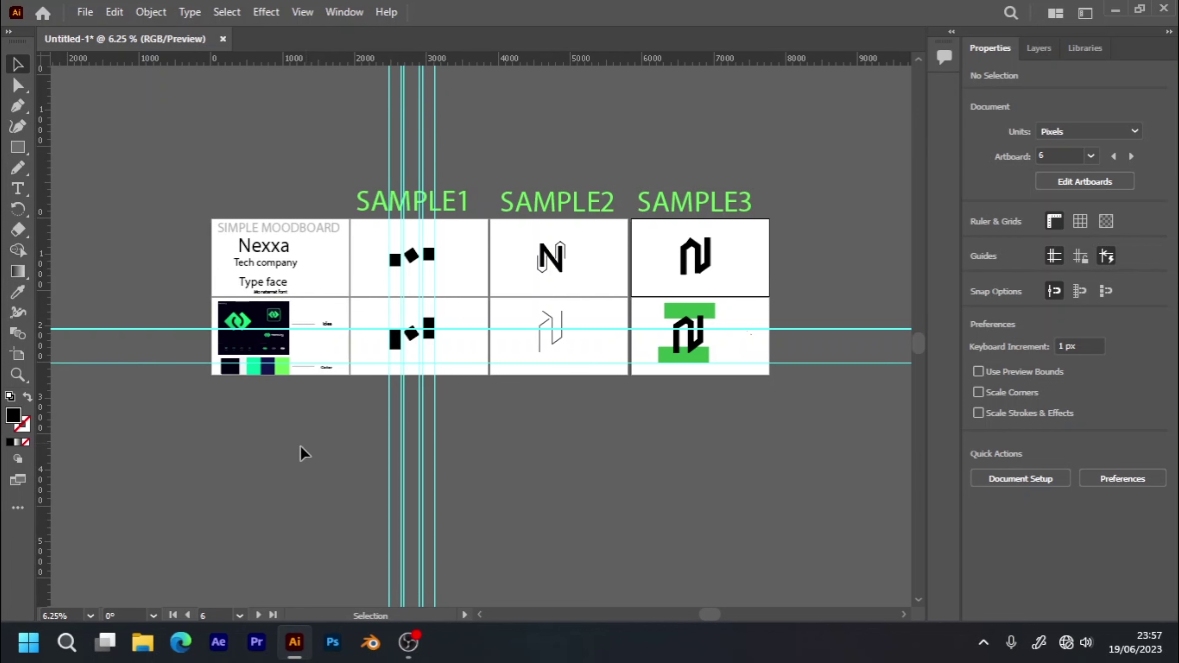
drag(343, 474, 436, 519)
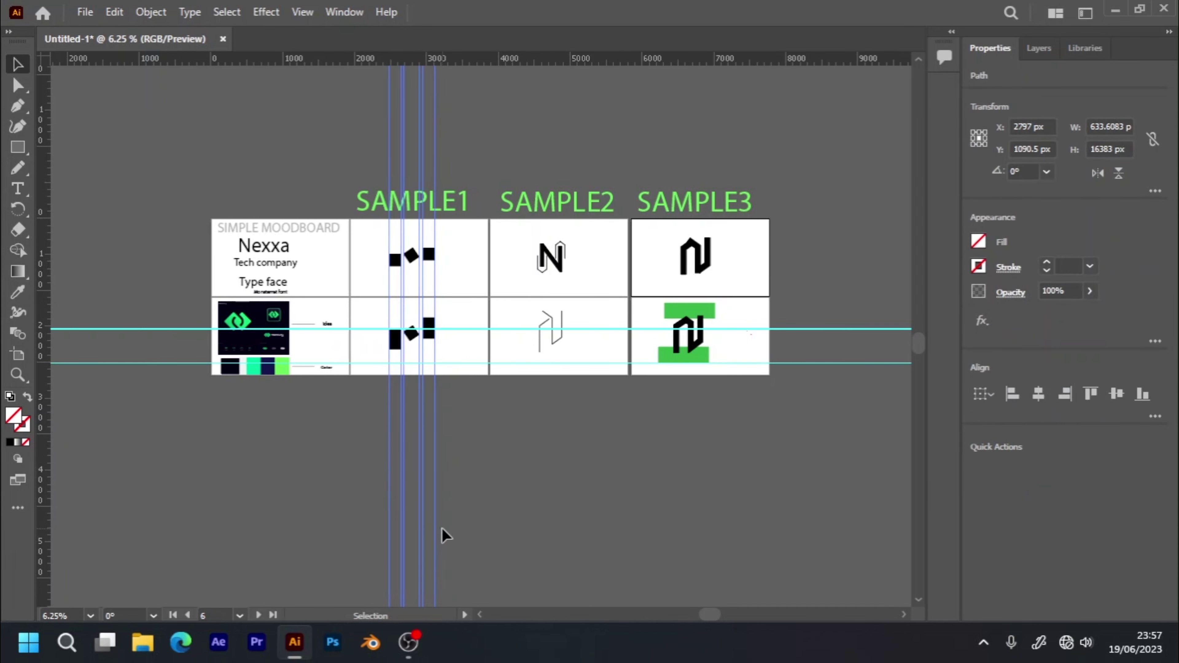
key(Delete)
drag(100, 346, 97, 457)
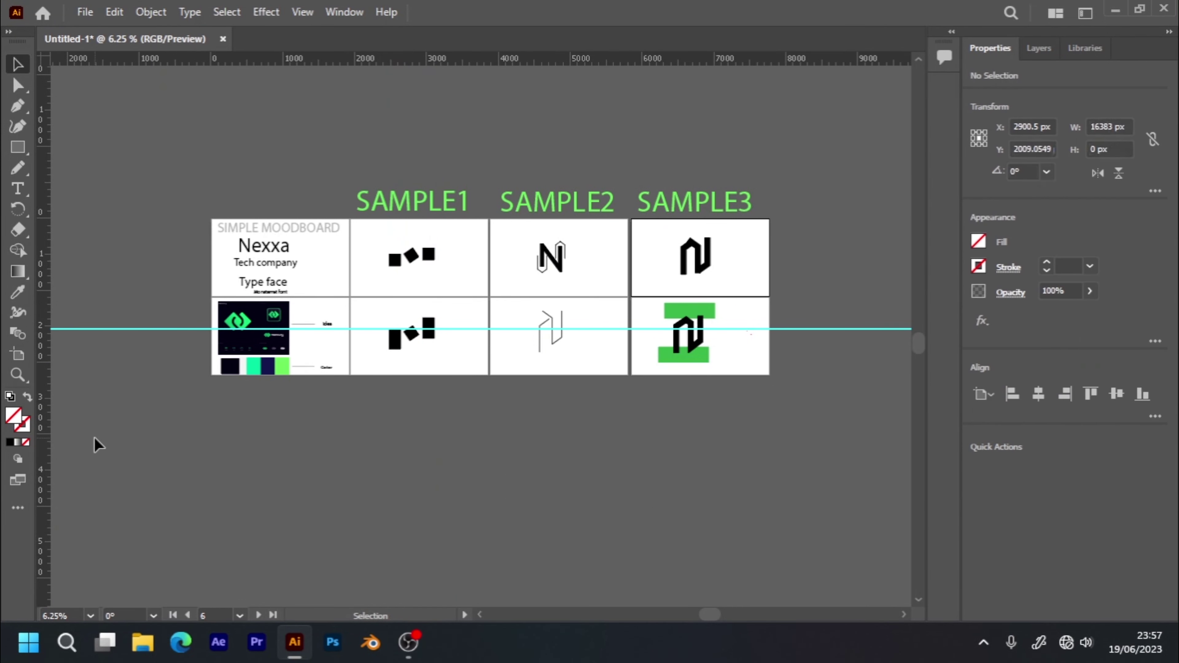
key(Delete)
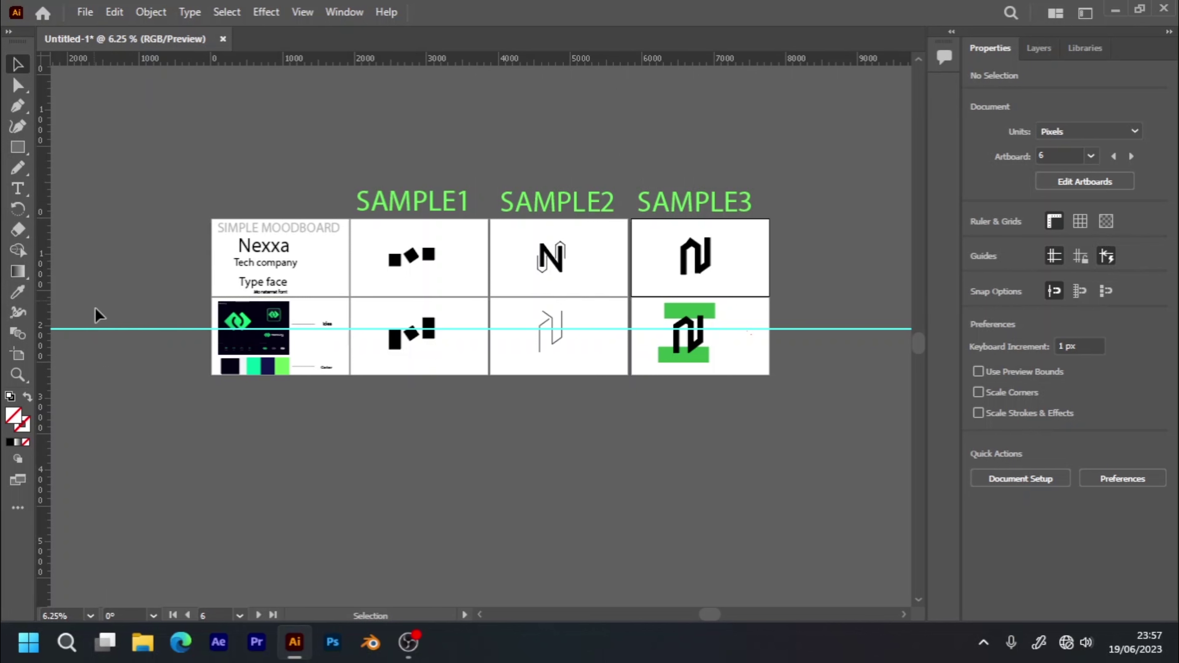
- Open and dismiss the canvas context menu several times over the remaining guide
right_click(116, 328)
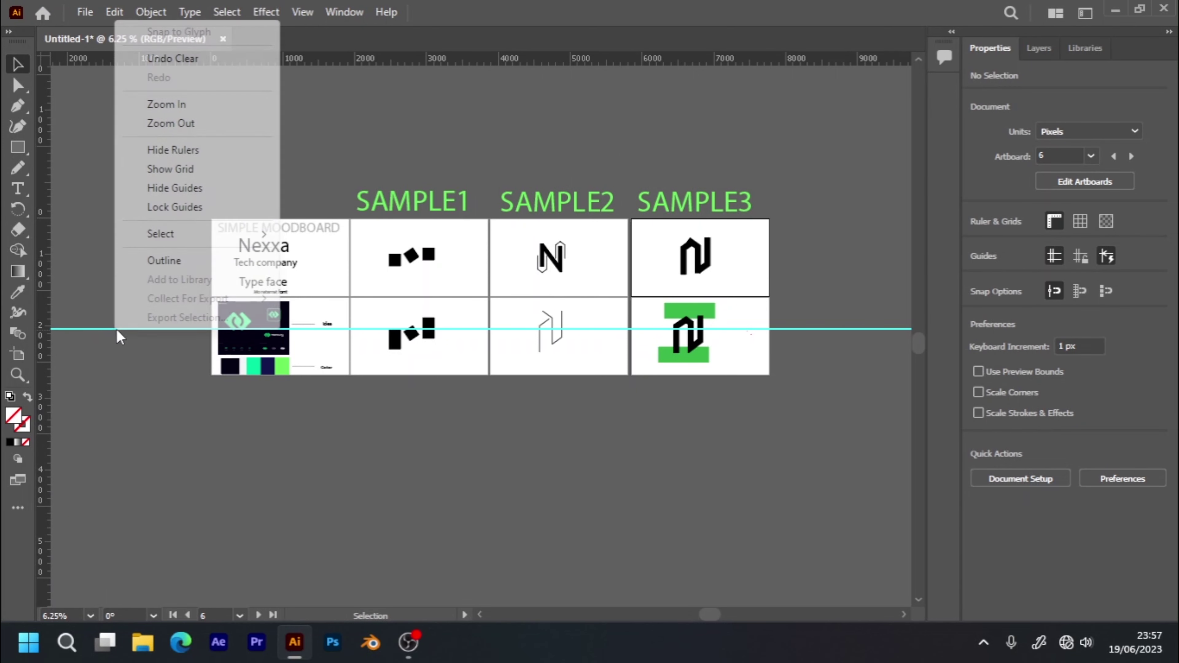
click(89, 316)
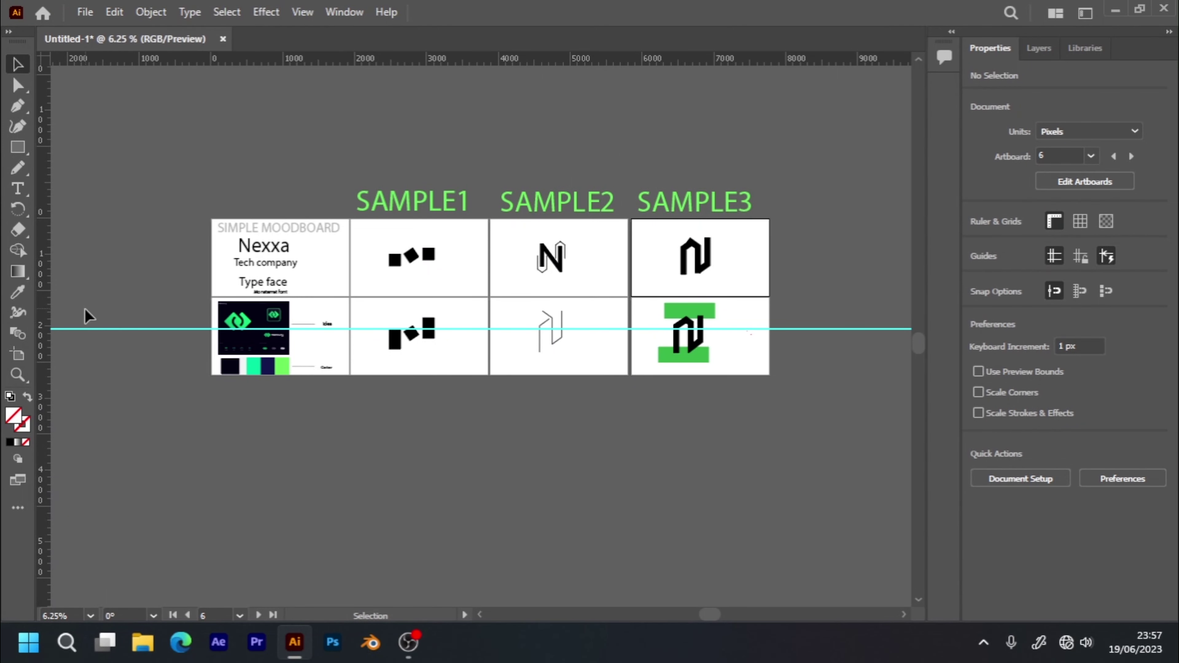
right_click(98, 329)
click(96, 331)
right_click(810, 329)
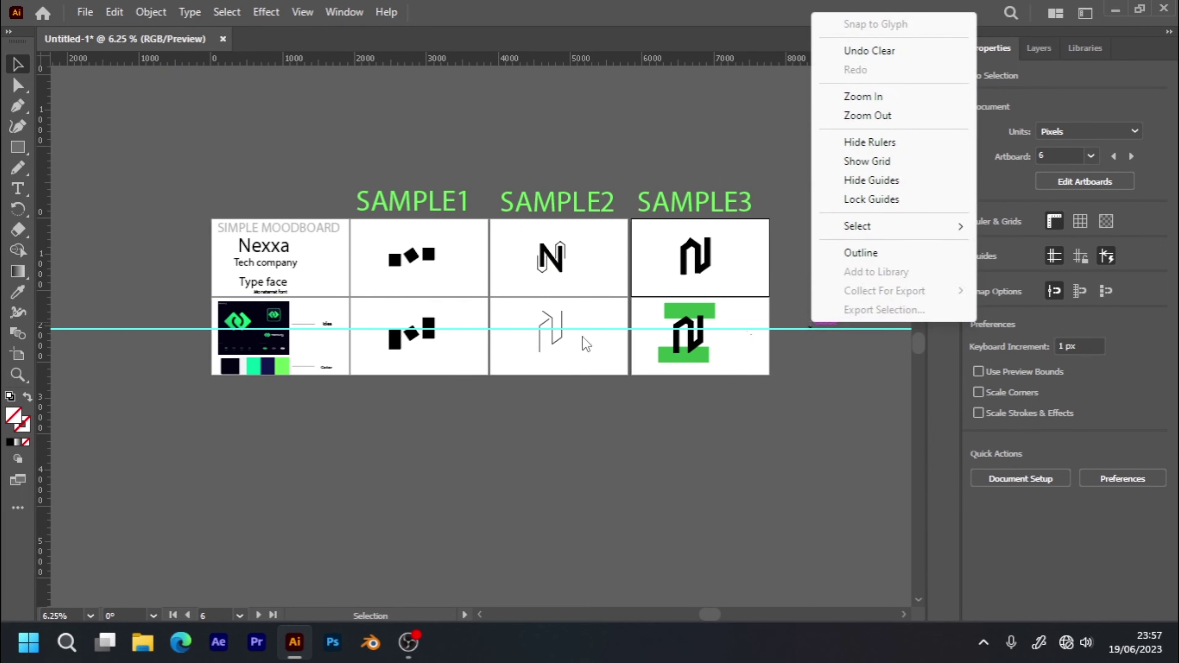
click(594, 335)
right_click(592, 331)
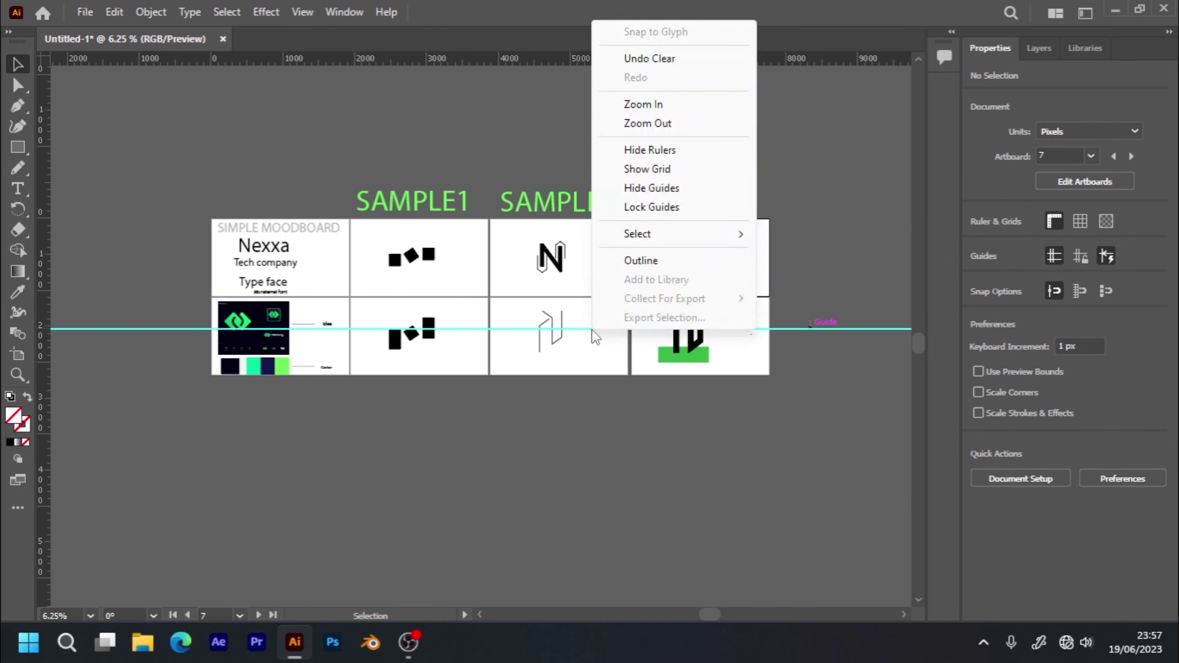
click(742, 340)
right_click(737, 330)
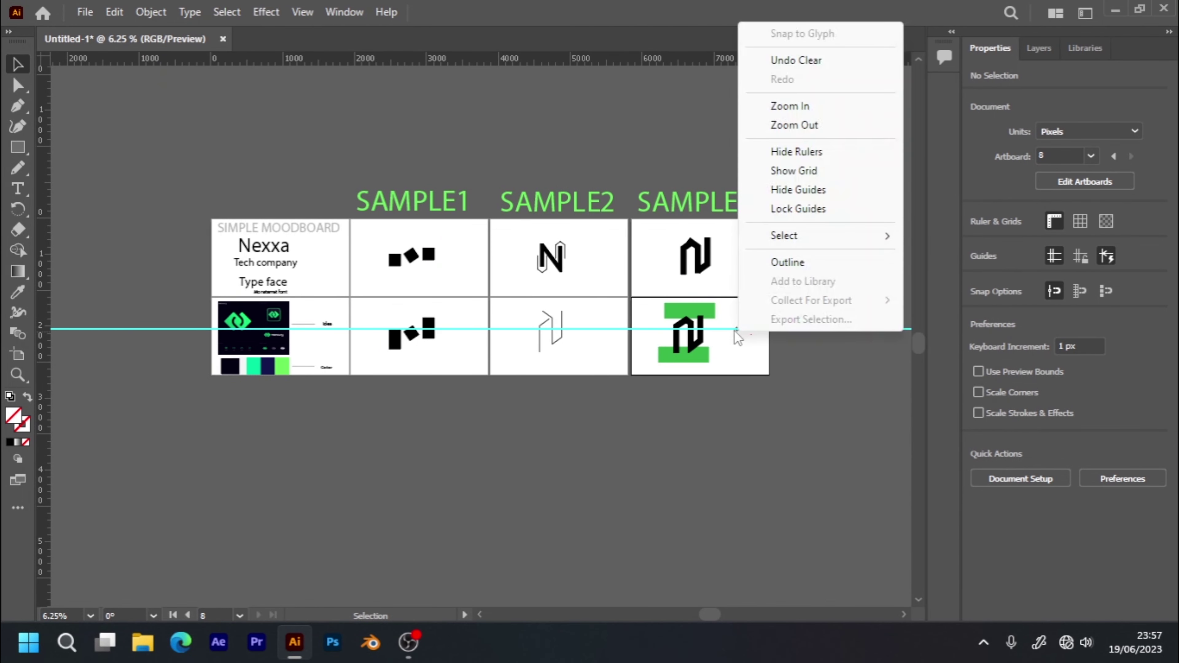
click(729, 333)
right_click(722, 328)
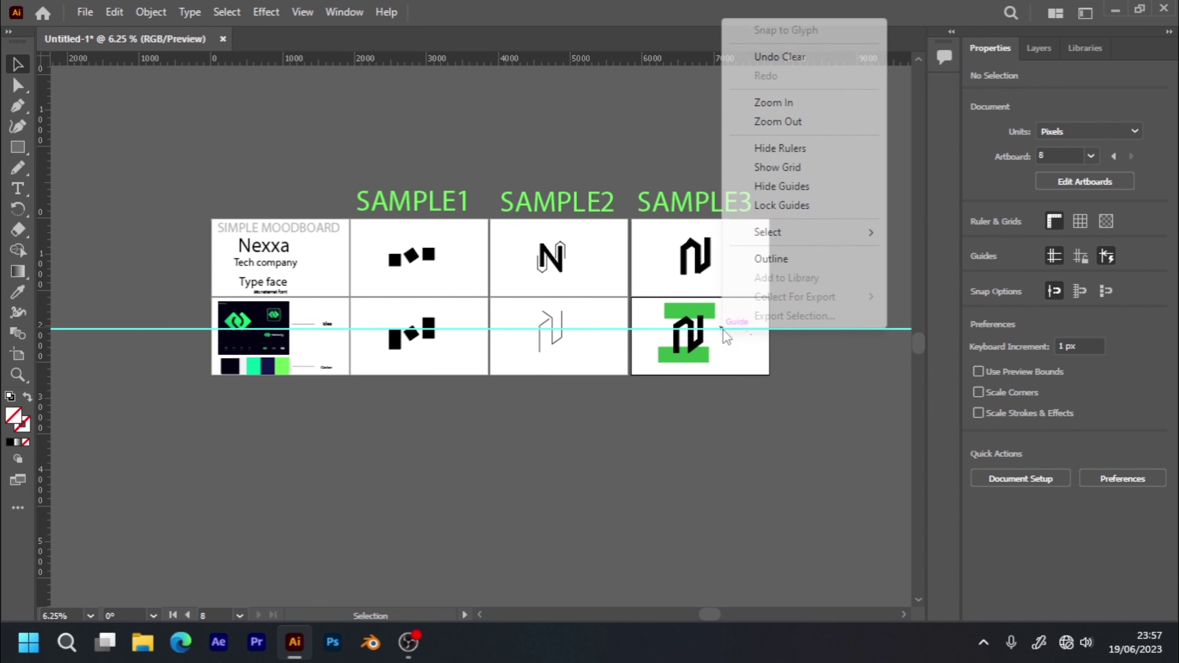
click(721, 330)
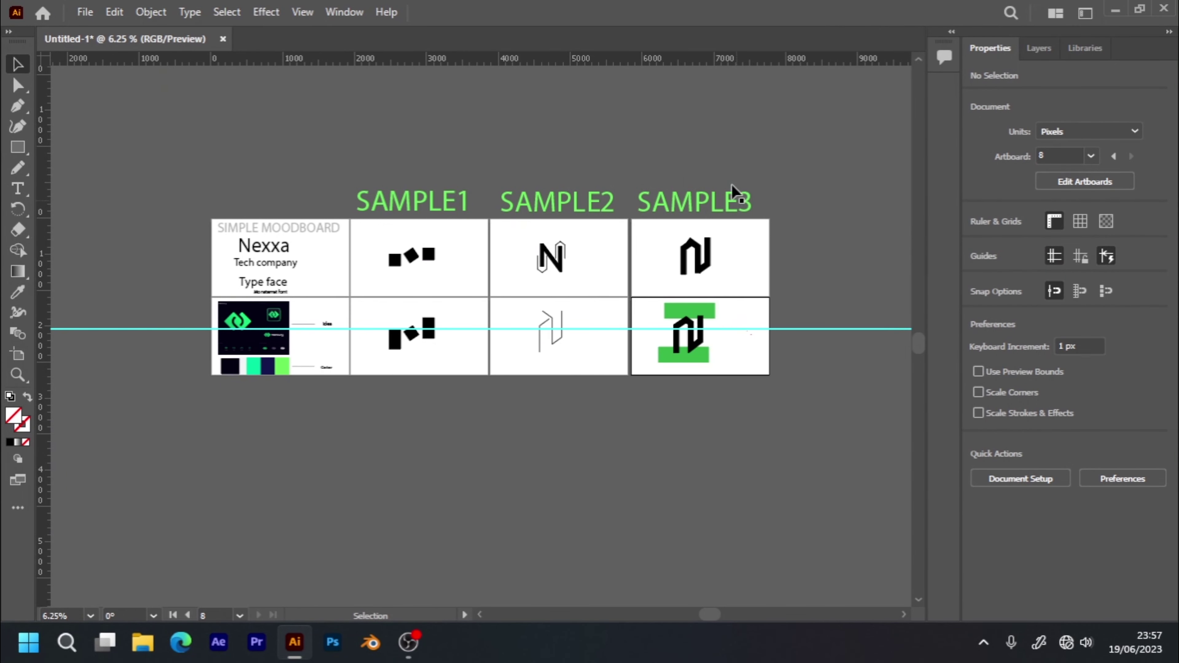
- Zoom in on the lower artboards and hide the document rulers
key(a)
key(ctrl+equal)
key(ctrl+equal)
key(ctrl+equal)
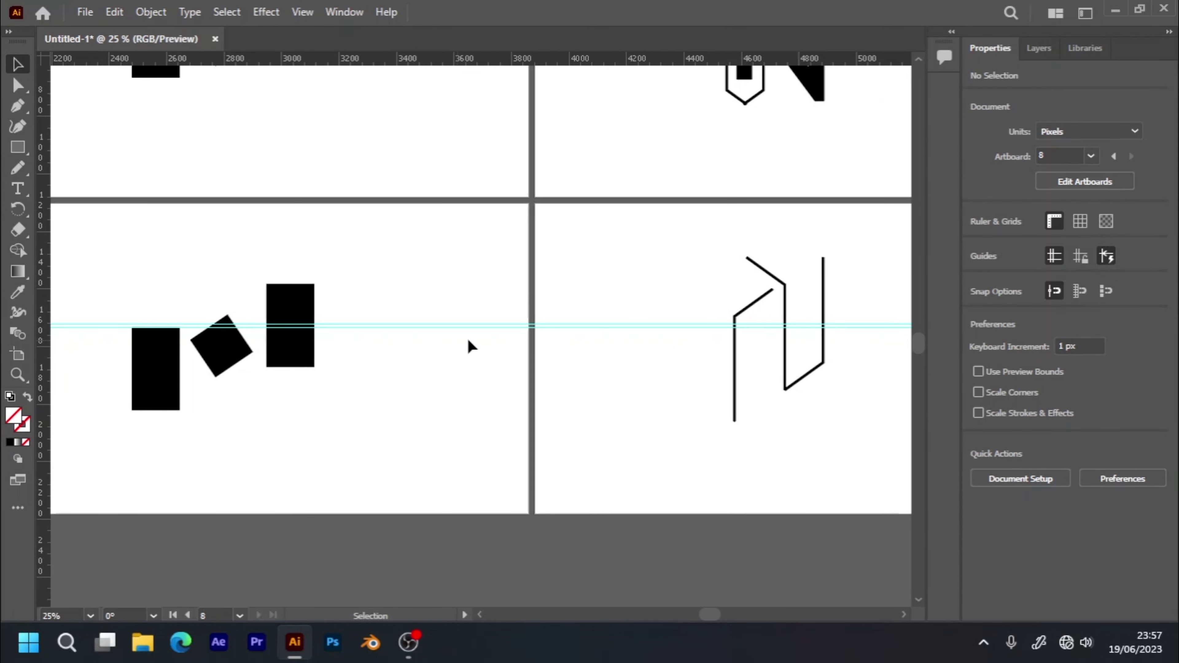
click(609, 331)
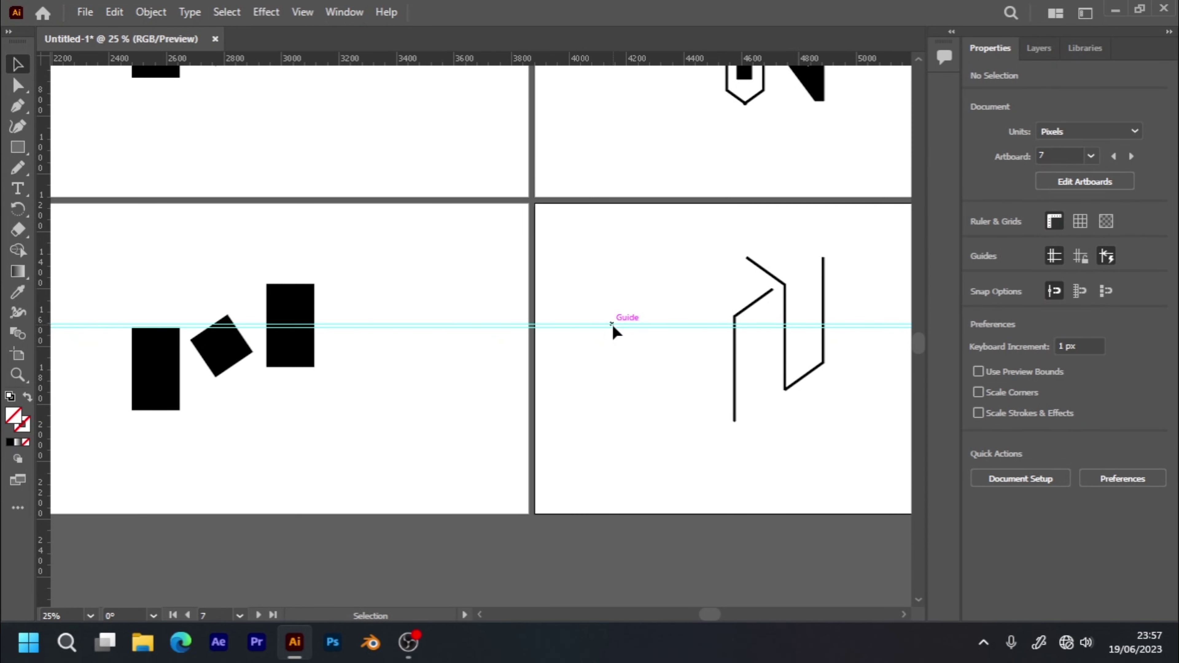
right_click(657, 331)
click(649, 331)
right_click(652, 324)
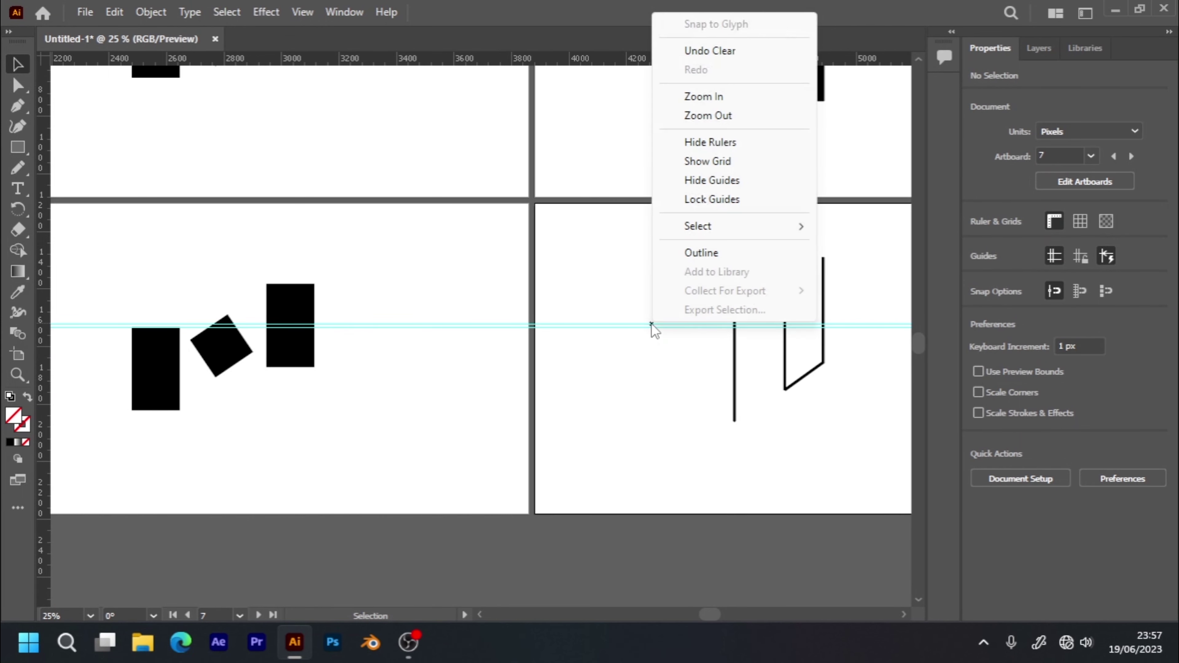
click(743, 145)
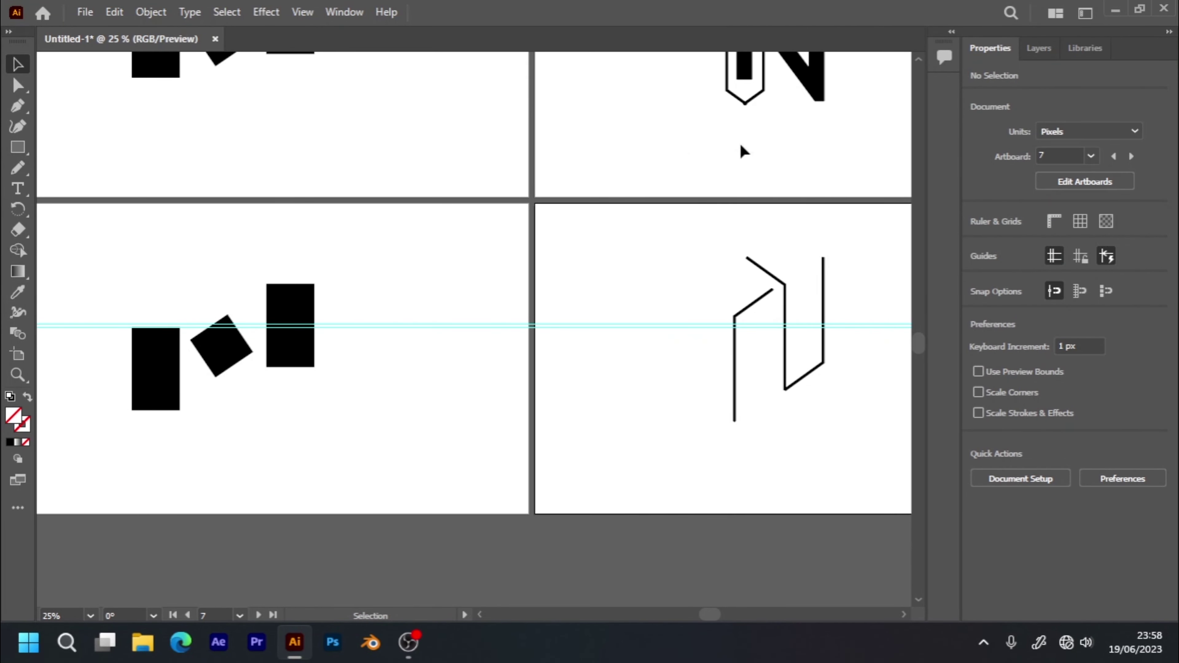
- Lock the guides, unlock them again, and zoom out to all artboards
right_click(610, 321)
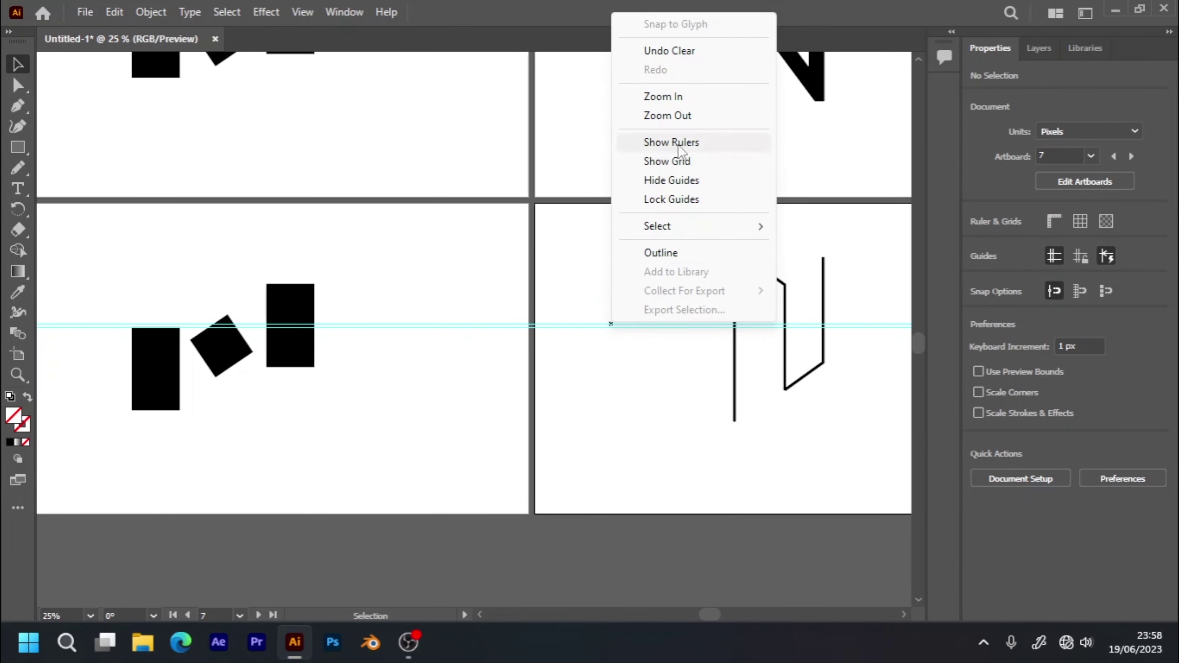
click(660, 198)
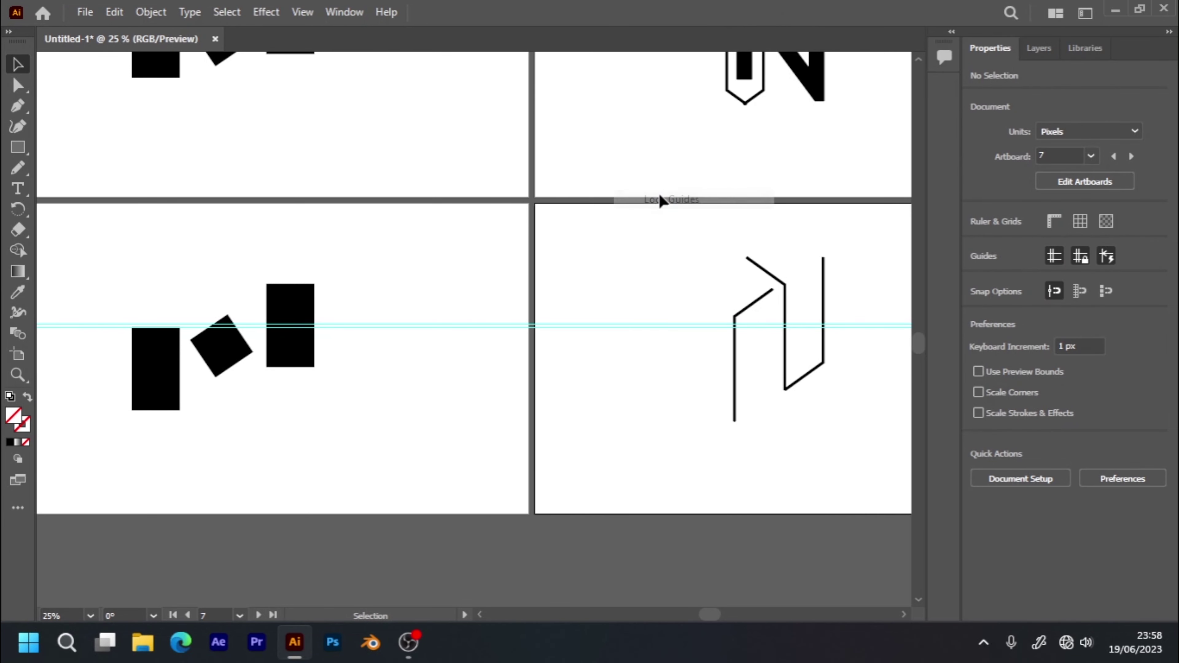
right_click(595, 319)
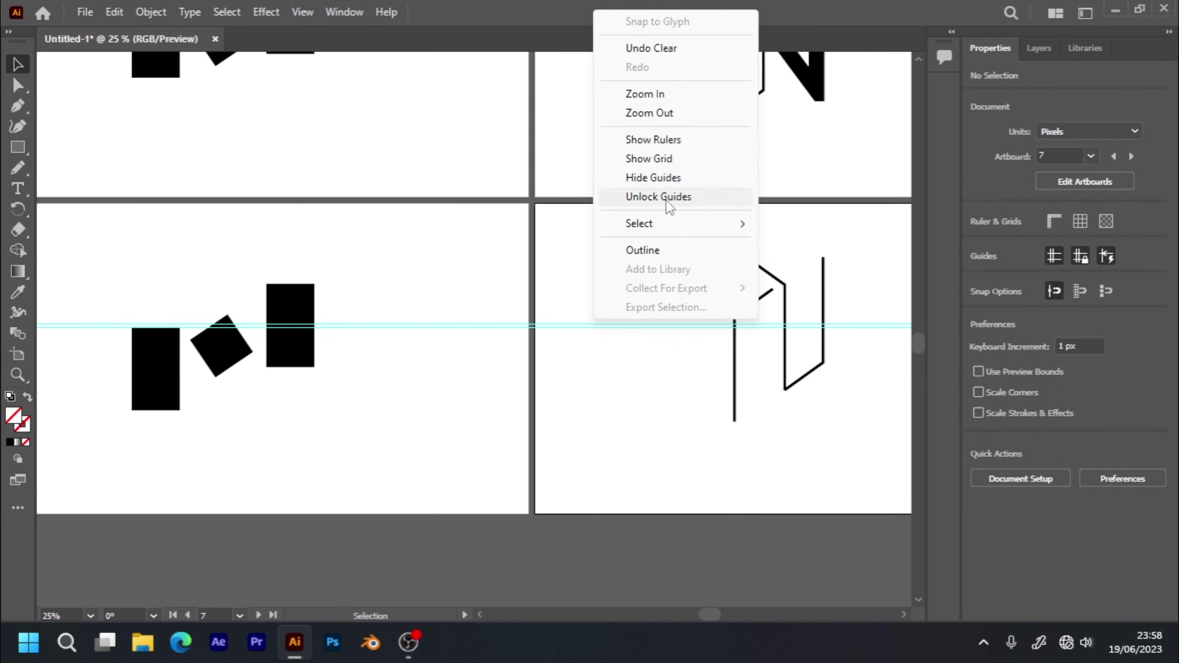
click(669, 200)
right_click(599, 323)
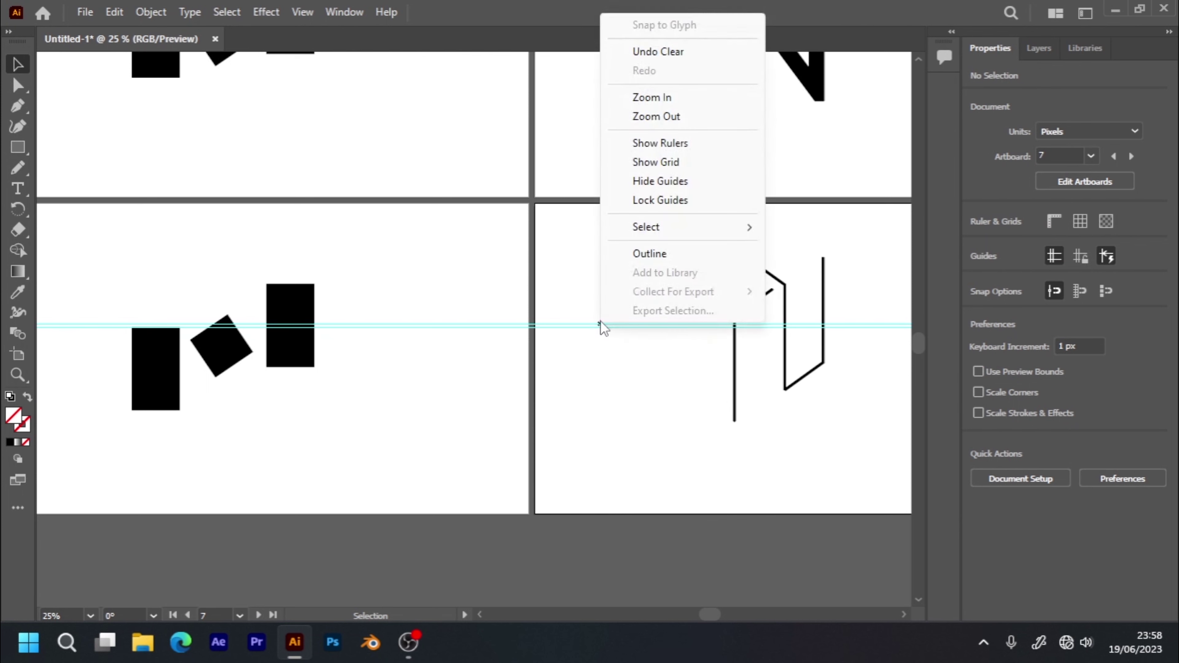
key(Escape)
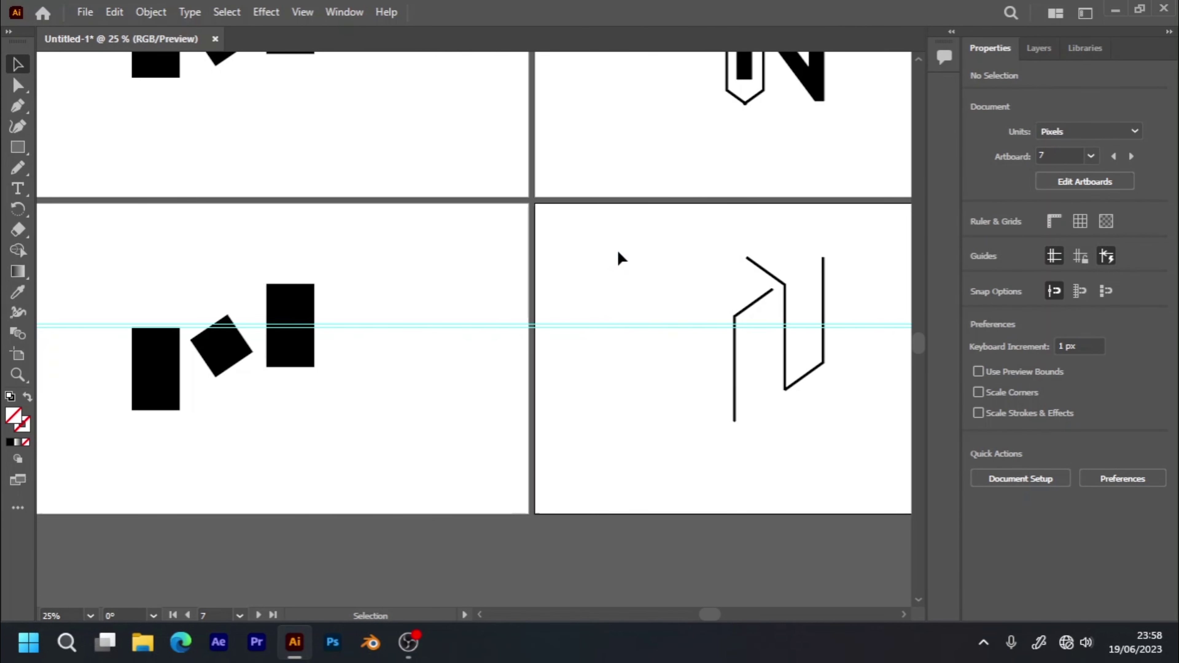
key(ctrl+minus)
key(ctrl+minus)
key(ctrl+minus)
key(ctrl+minus)
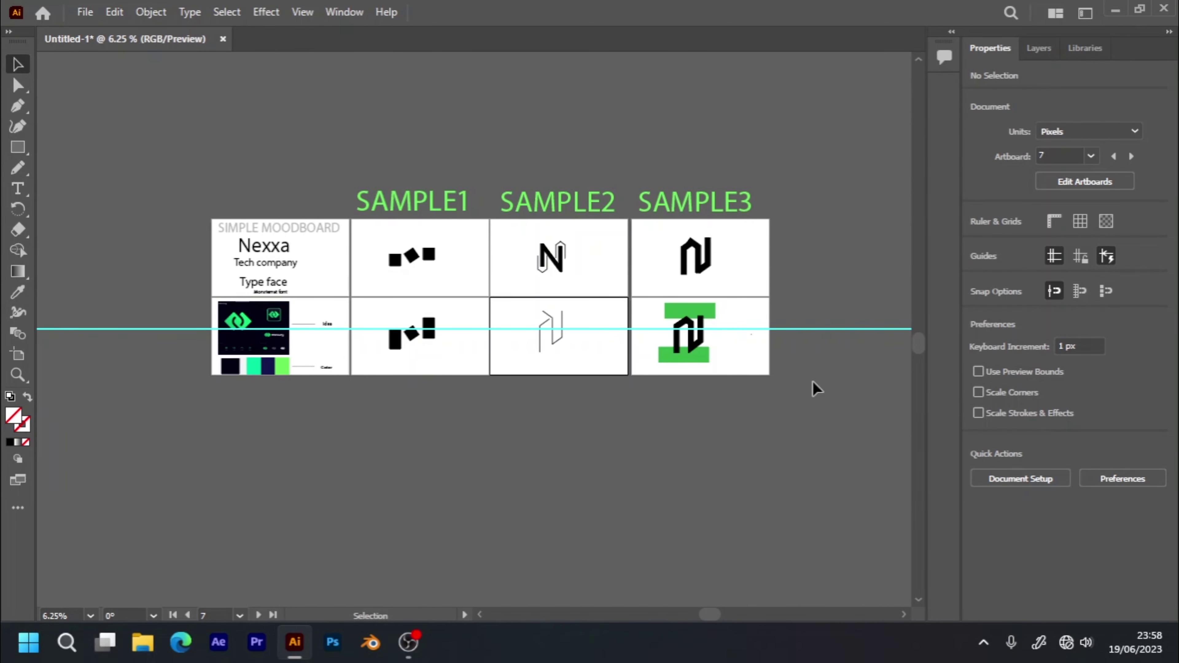
- Expand Layer 1 in the Layers panel and toggle the Color and Idea lines' visibility
click(1039, 48)
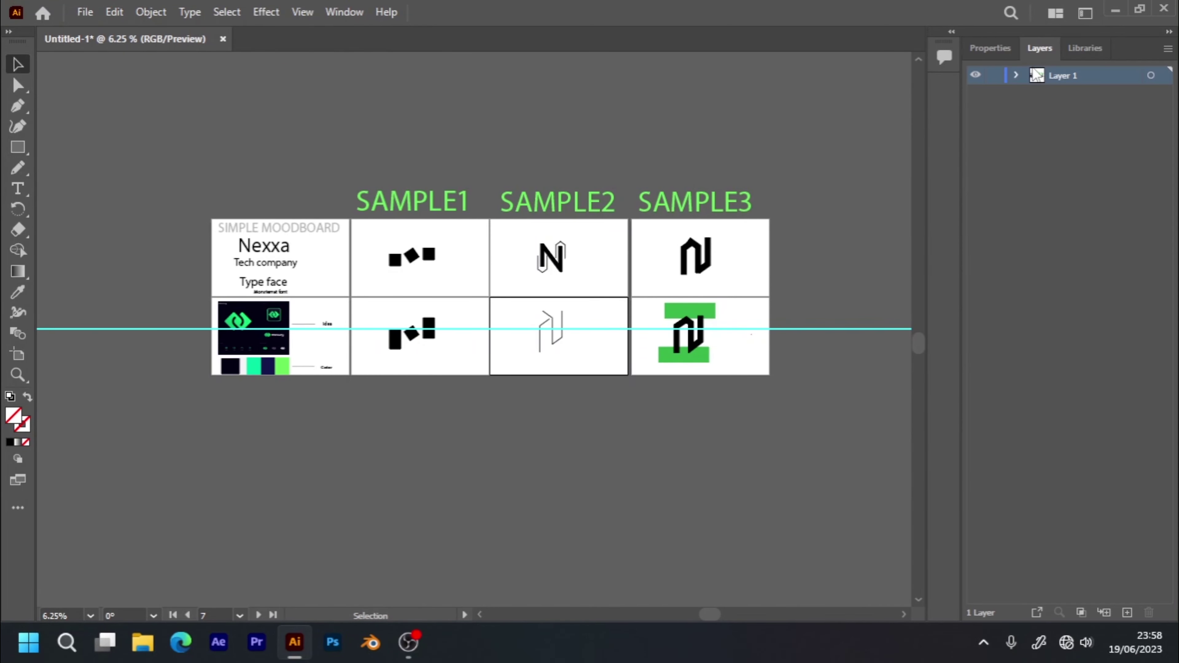
click(1017, 75)
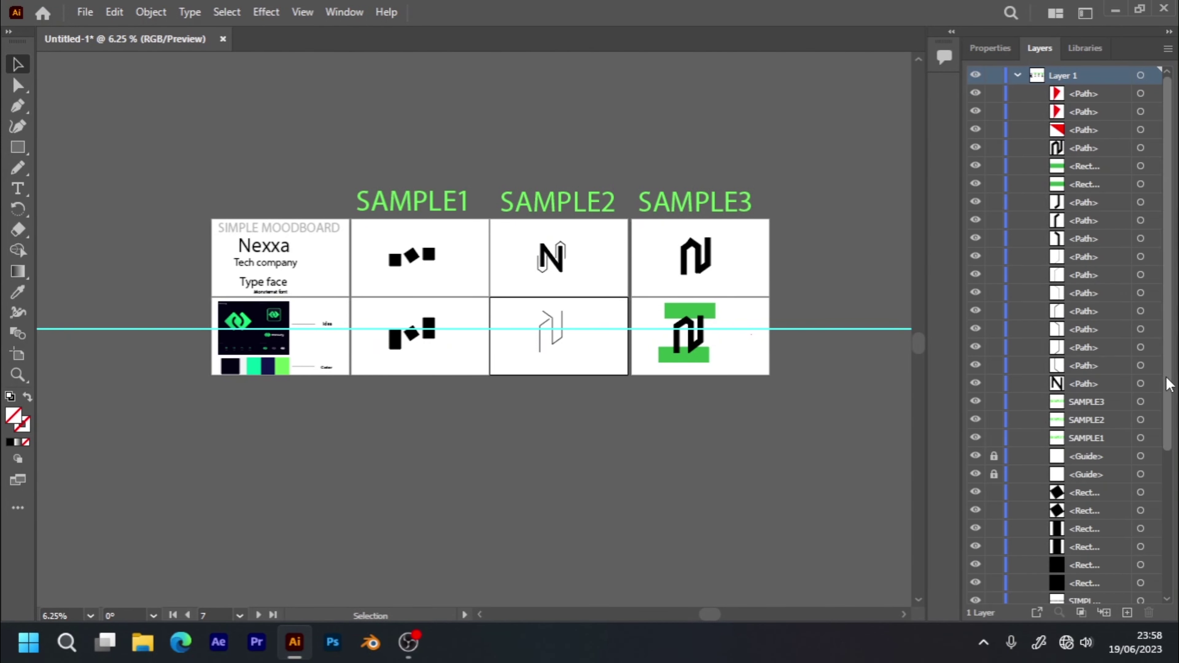
drag(1167, 437, 1153, 598)
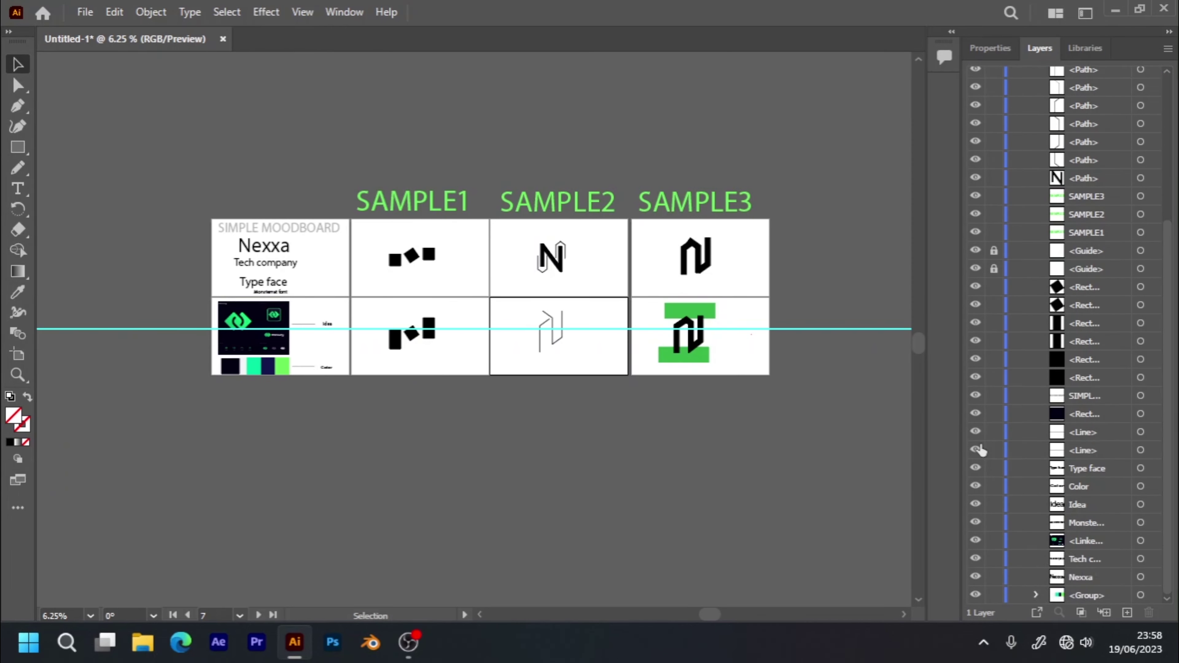
click(977, 433)
click(975, 450)
click(973, 454)
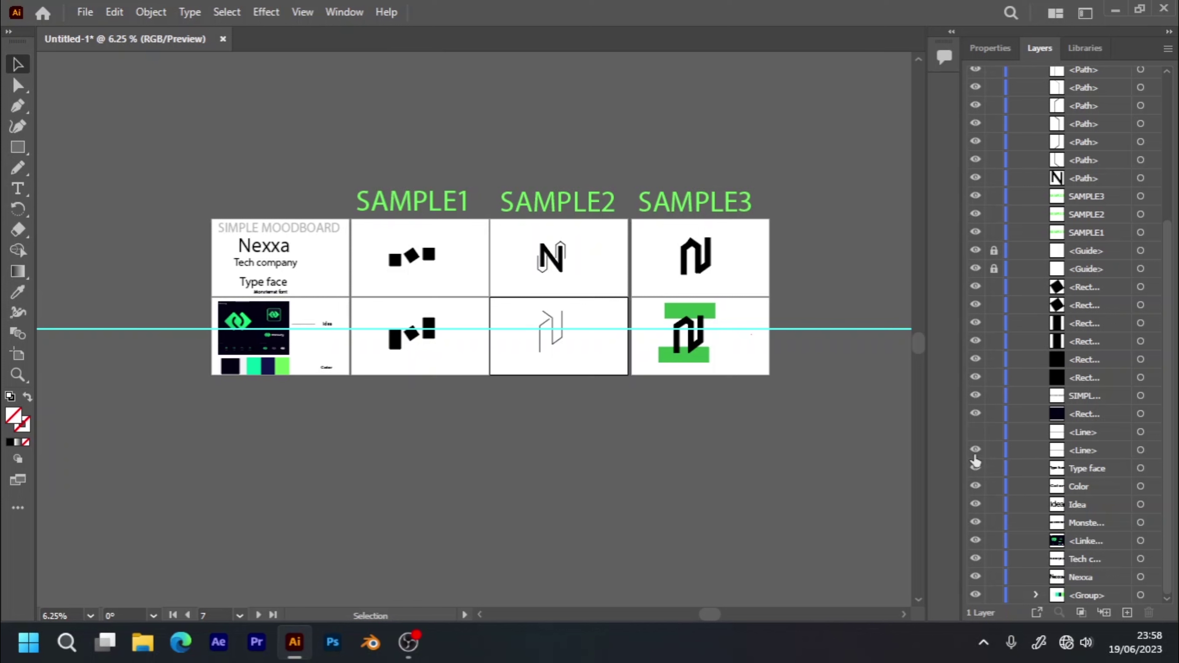
click(975, 432)
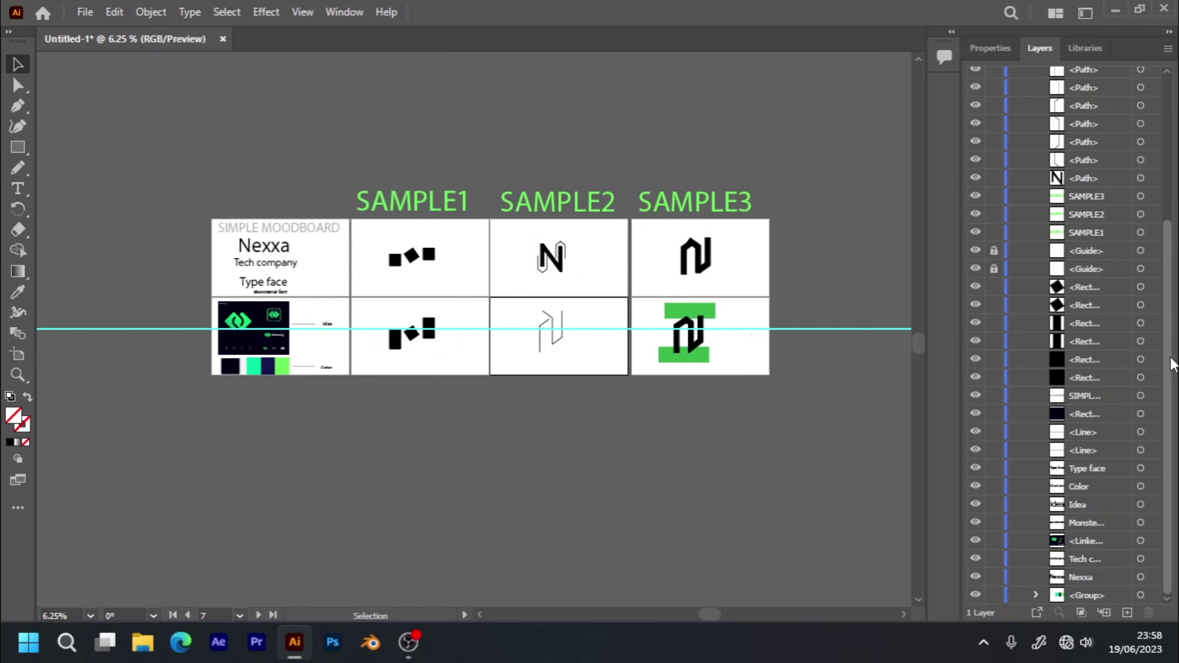
- Select the three red leftover paths at the top of Layer 1
scroll(1156, 358, up, 5)
scroll(1068, 325, up, 2)
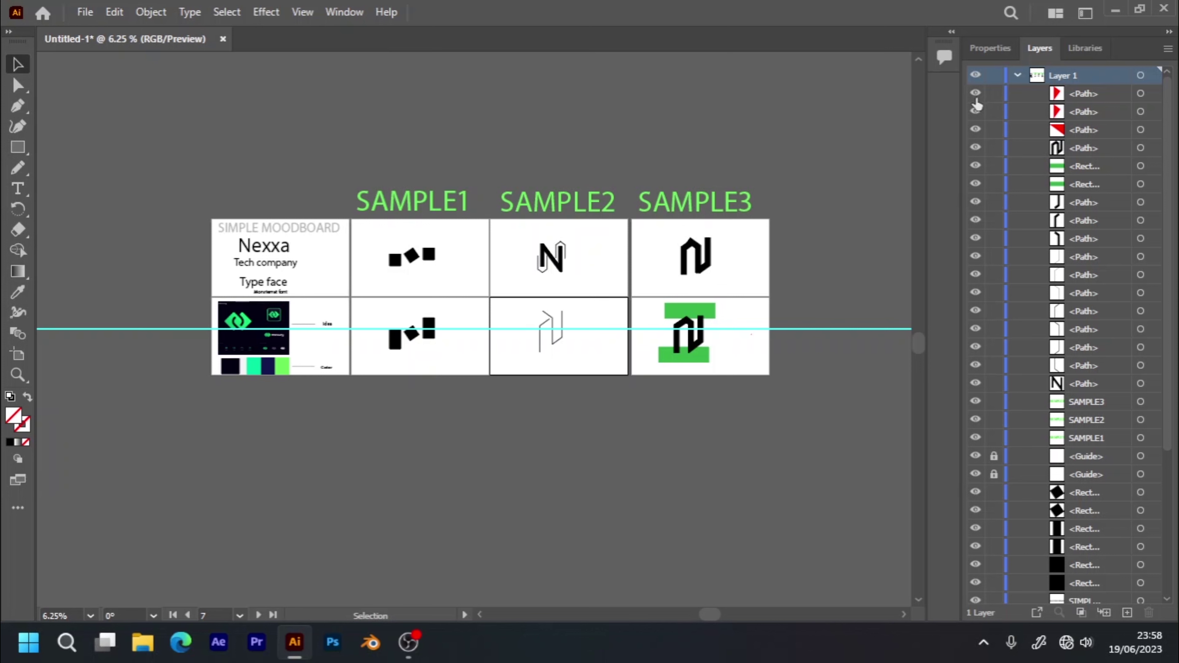
click(1141, 96)
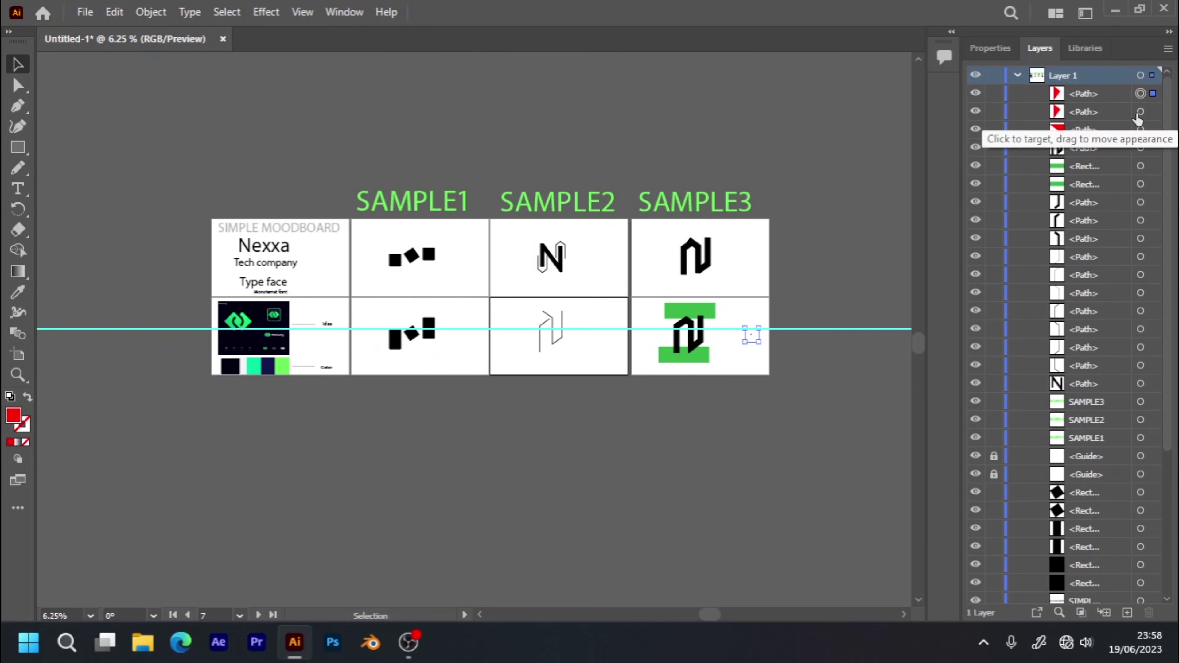
shift+click(1141, 112)
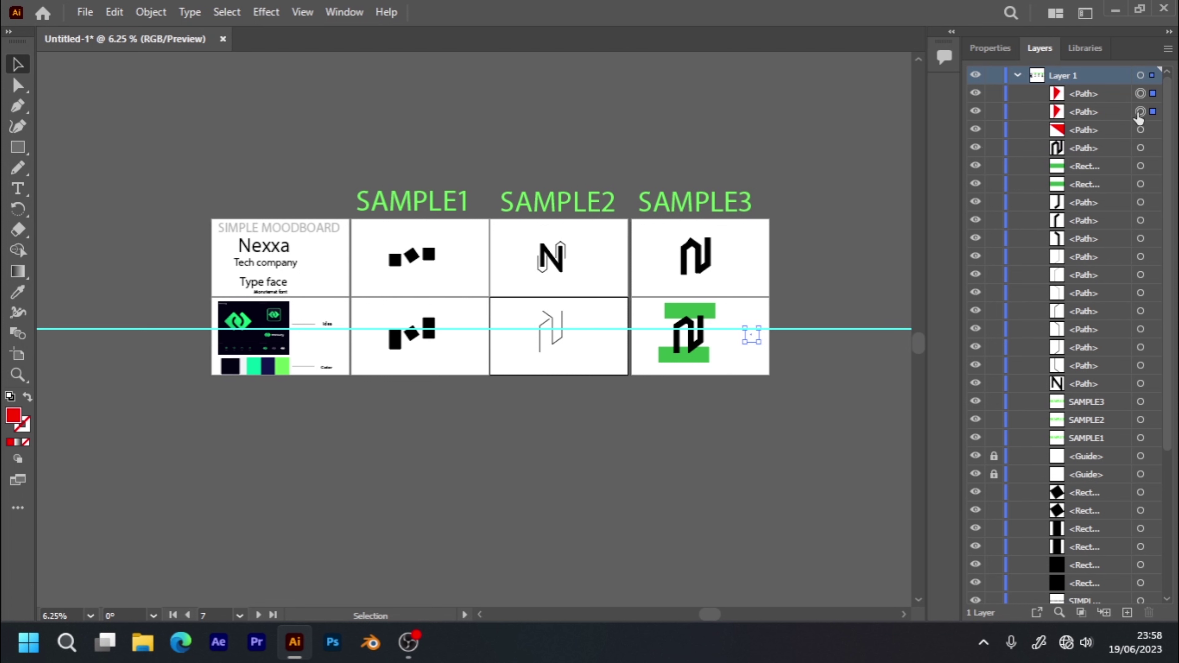
shift+click(1139, 131)
- Delete the three red paths and both remaining guides, then pick the Artboard tool
key(Delete)
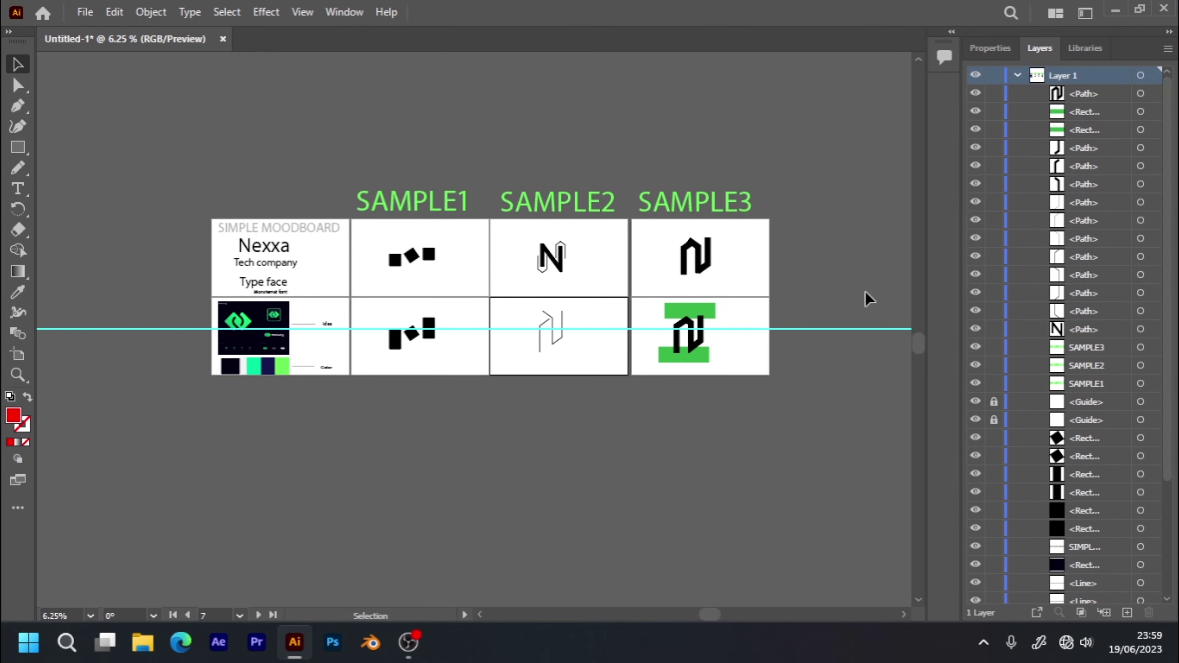
drag(994, 408, 993, 416)
drag(838, 278, 814, 373)
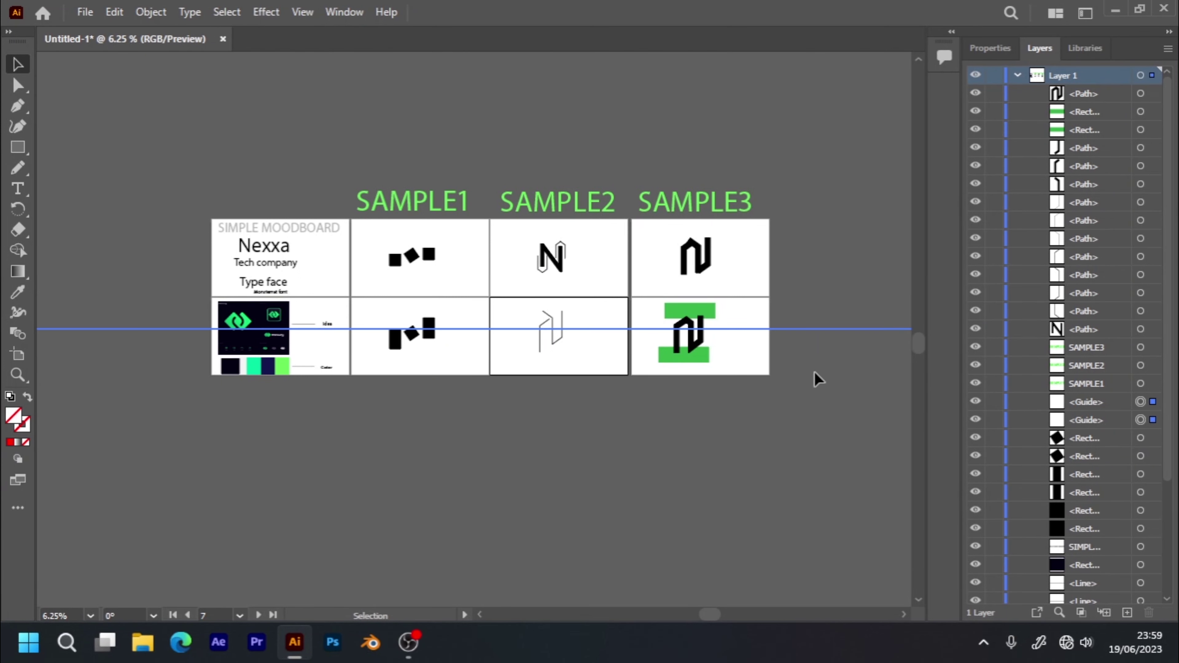
key(Delete)
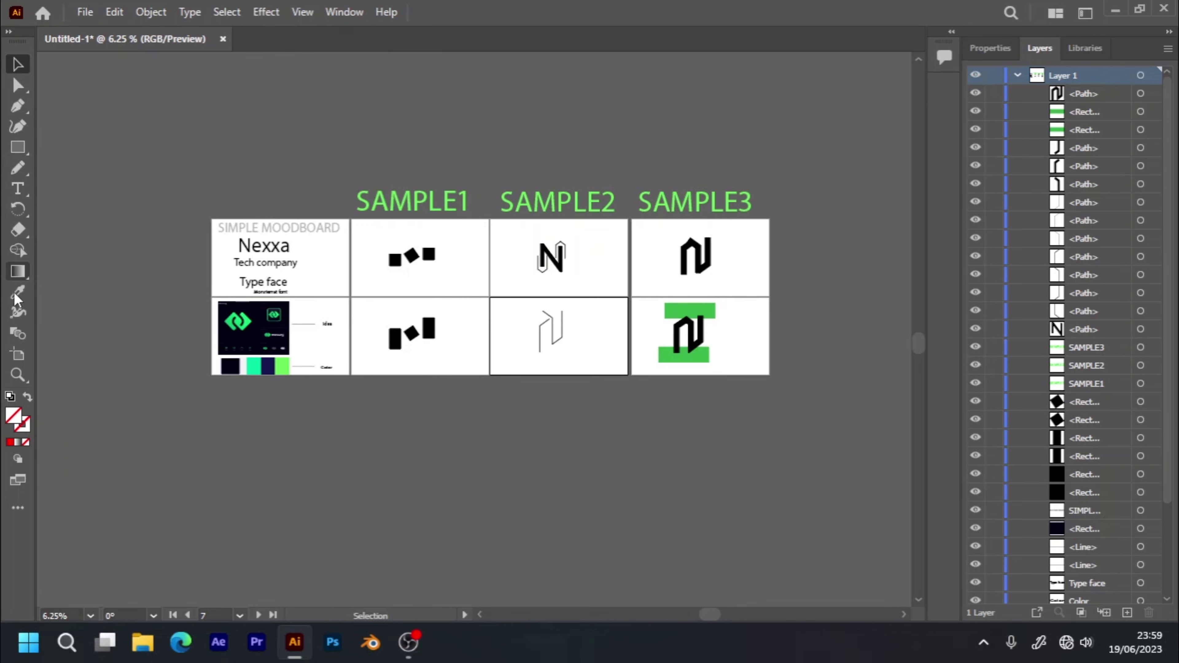
click(17, 355)
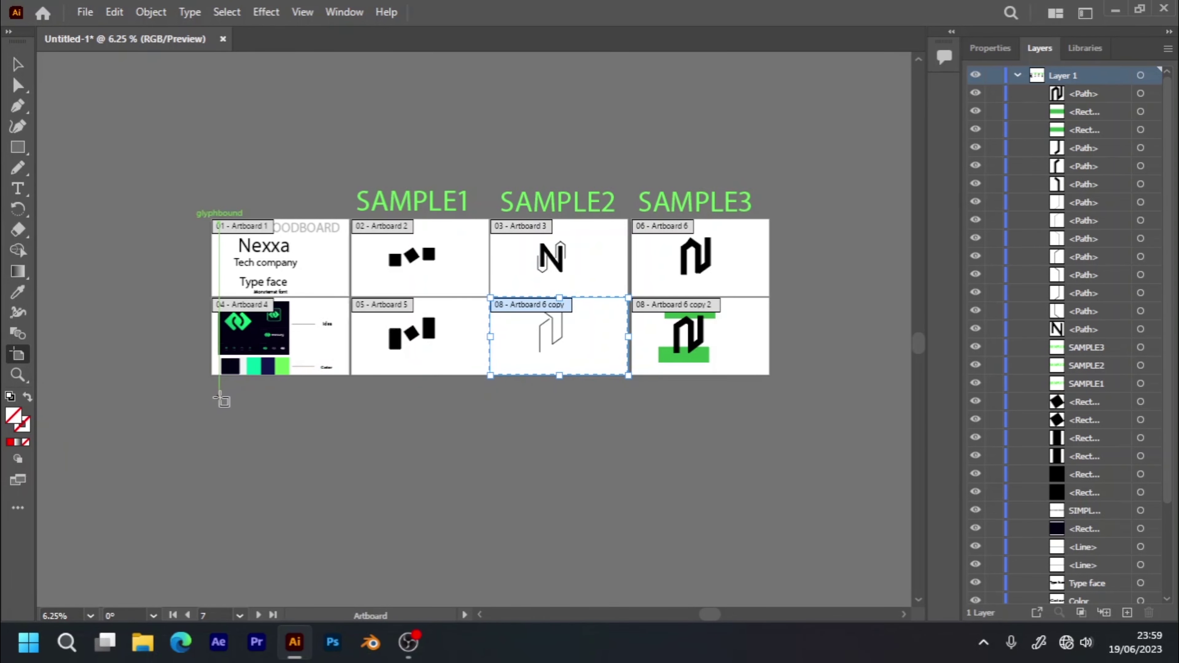
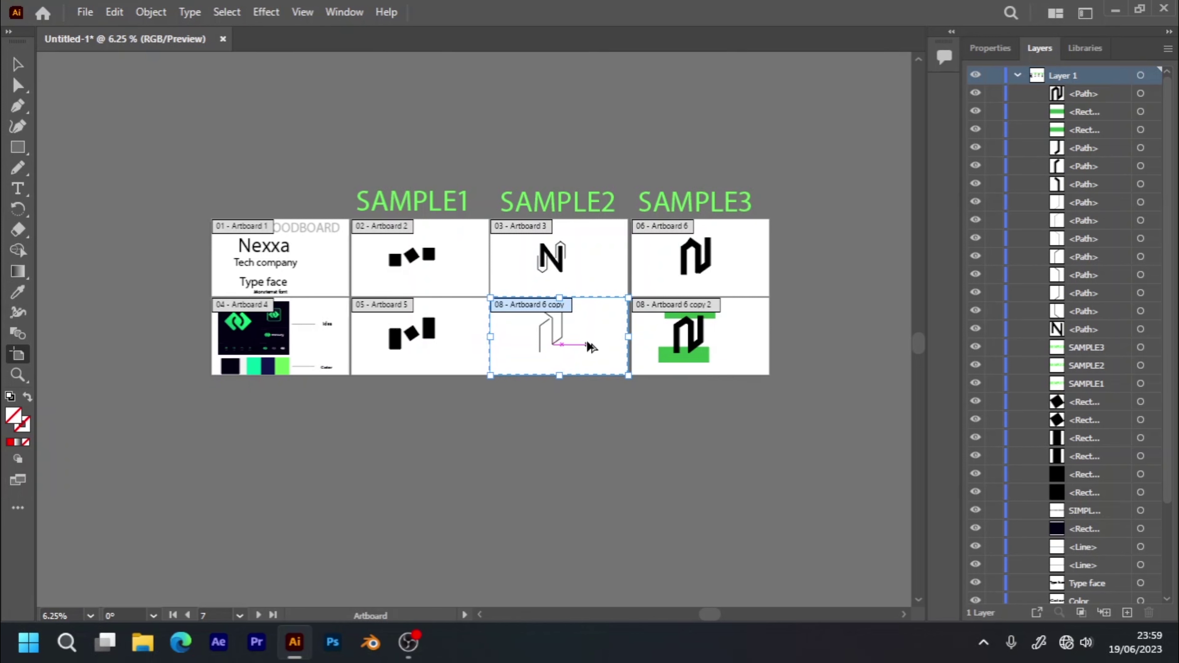
- Duplicate artboard 08 below, delete its copied logo, and make blank copies along a bottom row
drag(590, 346, 592, 431)
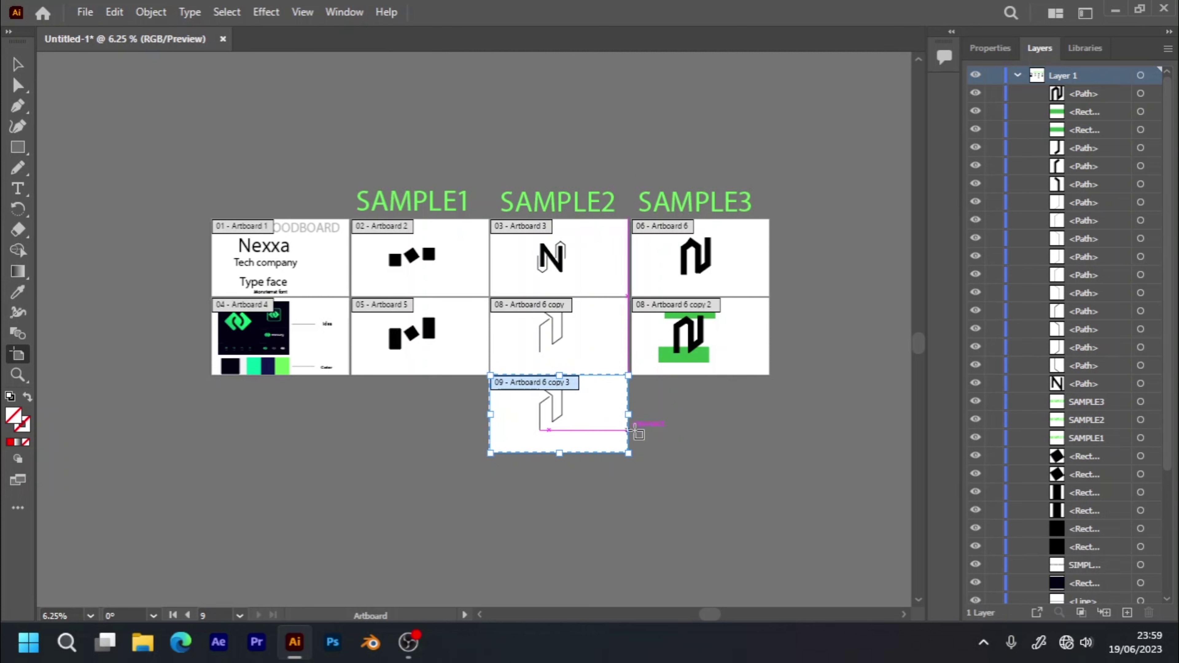
click(650, 435)
click(14, 65)
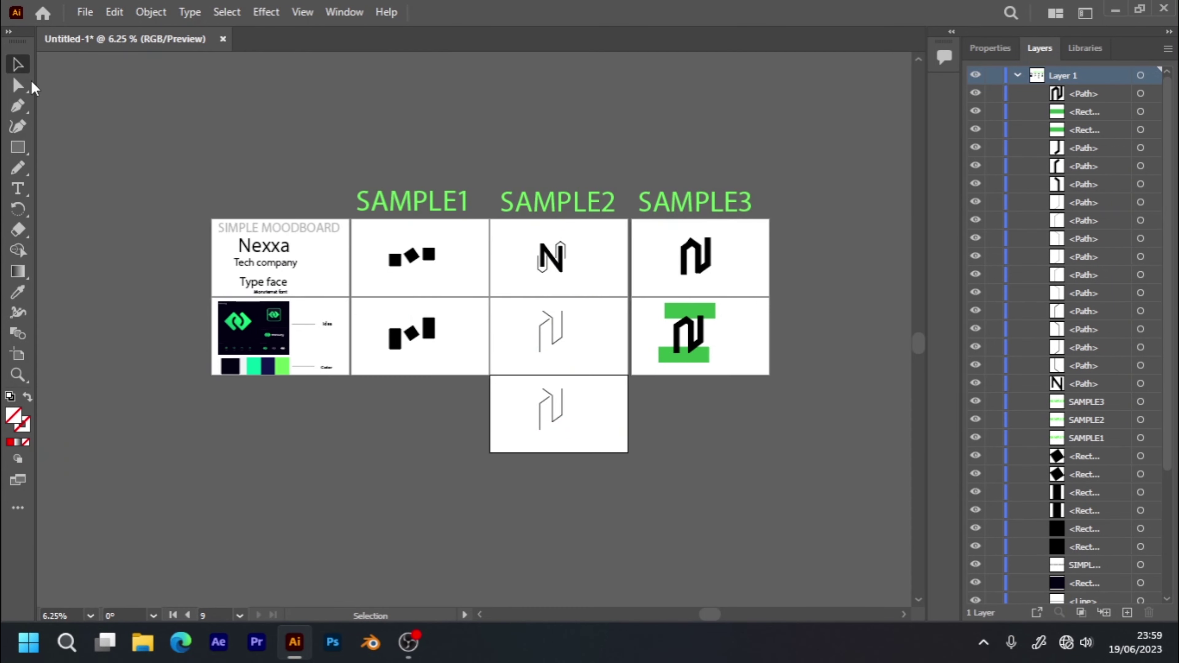
drag(576, 439, 578, 440)
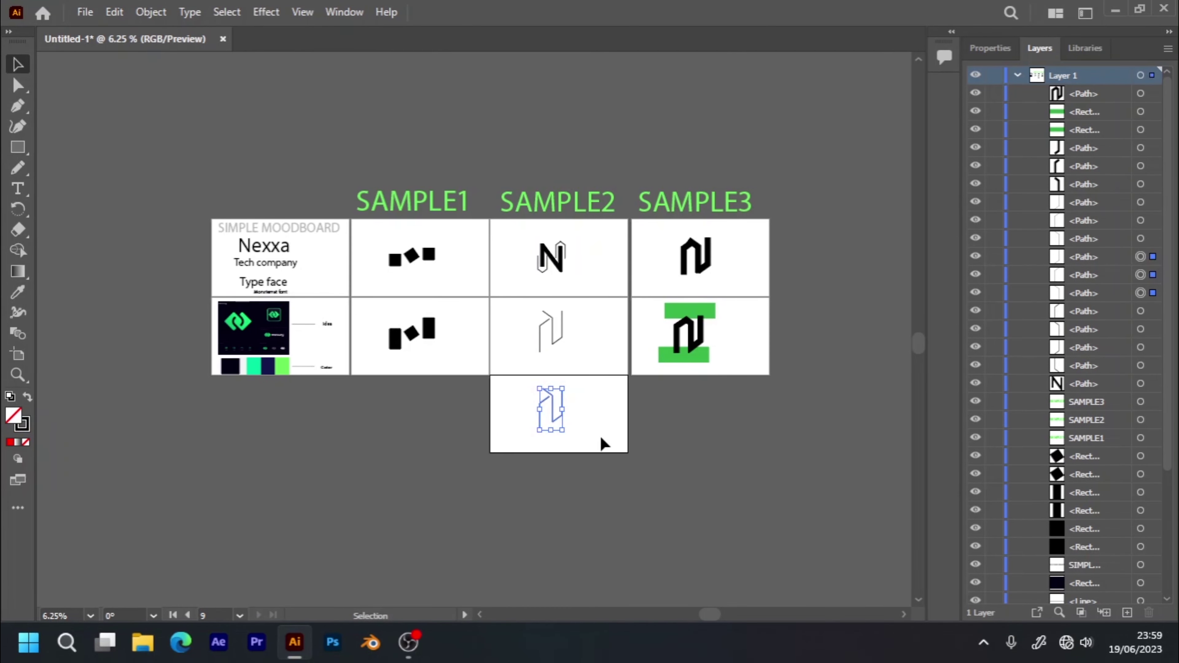
key(Delete)
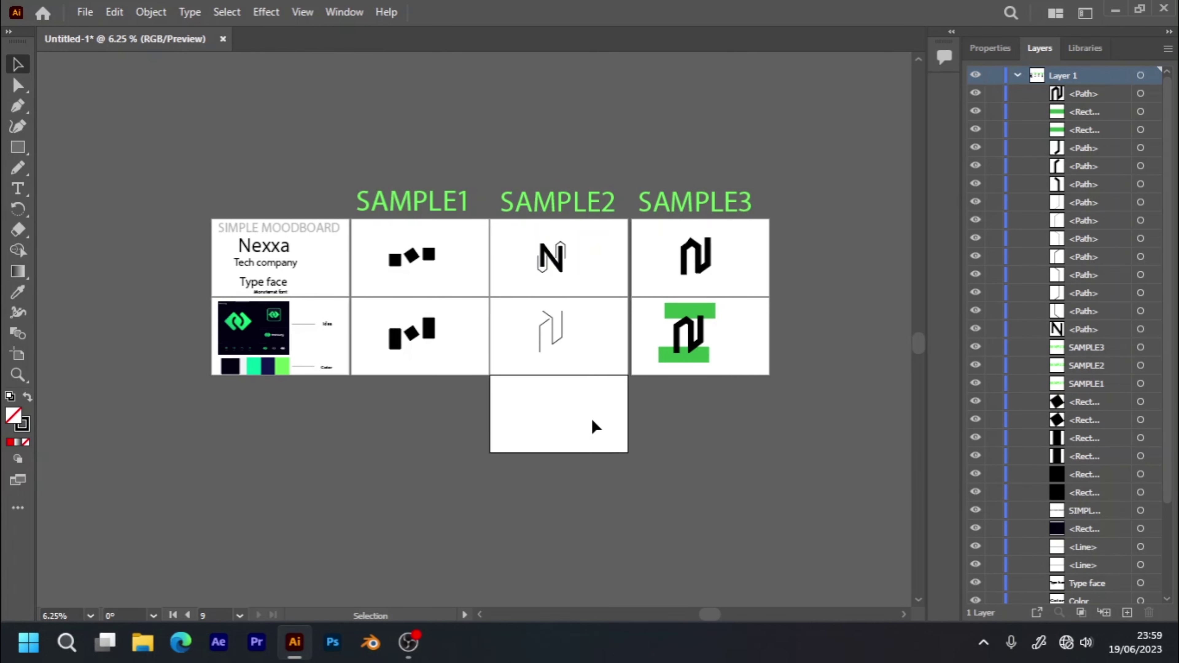
click(18, 355)
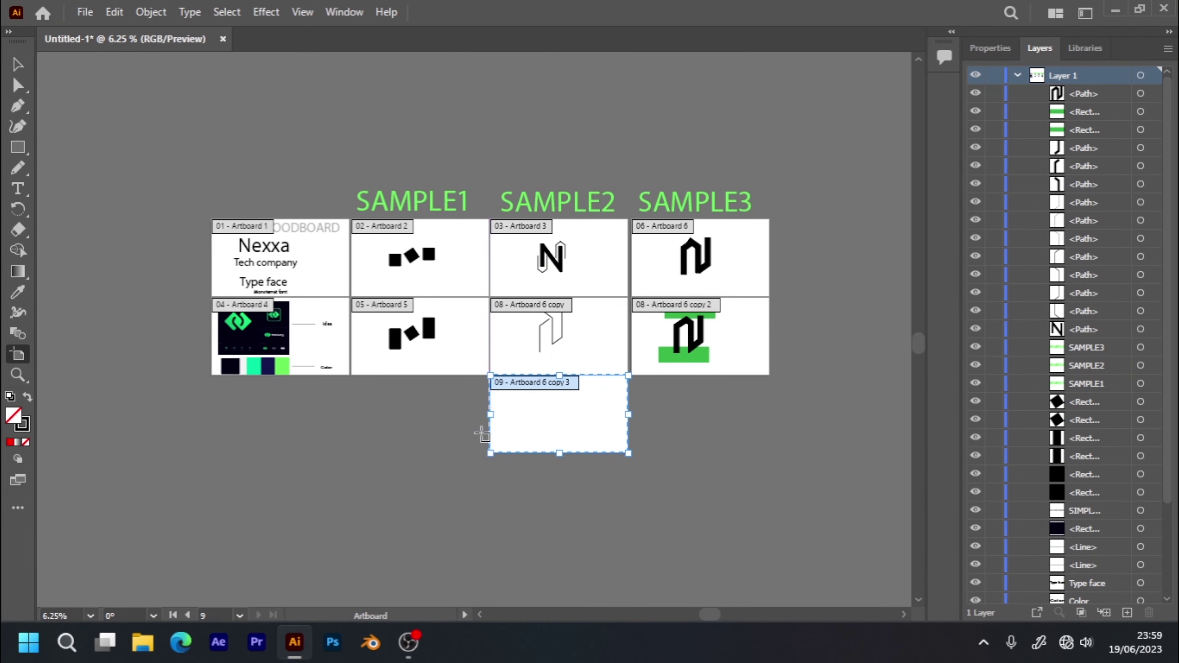
drag(547, 422, 275, 427)
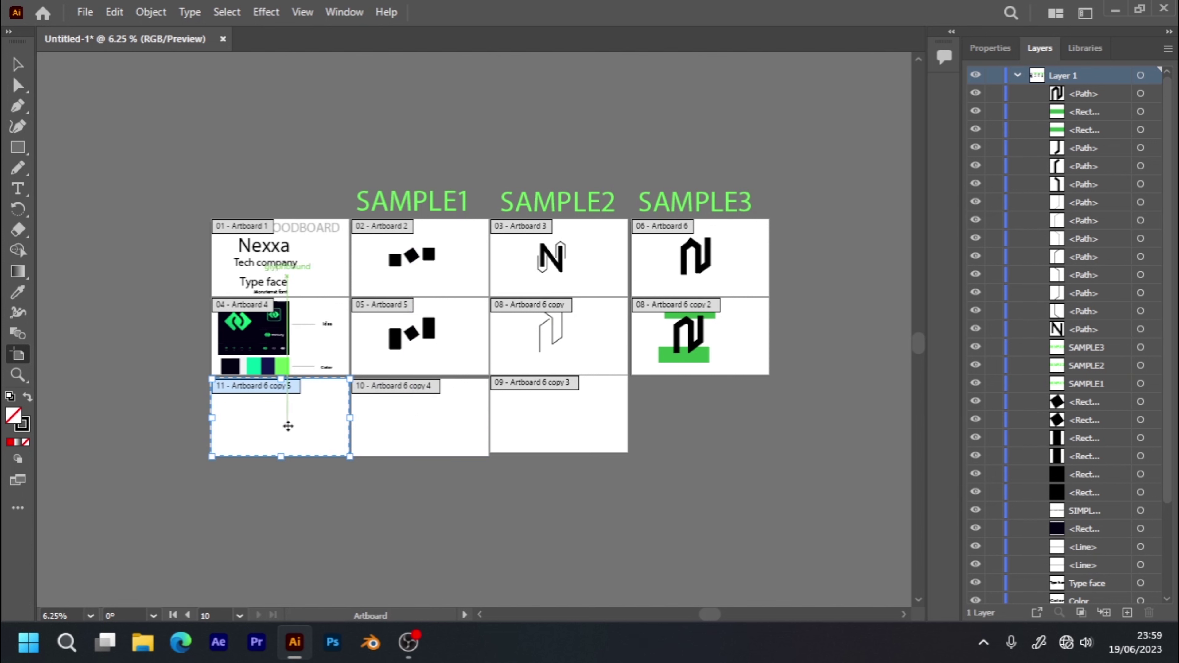
- Add another blank artboard beside artboard 09 in the bottom row
click(564, 433)
drag(691, 452, 713, 441)
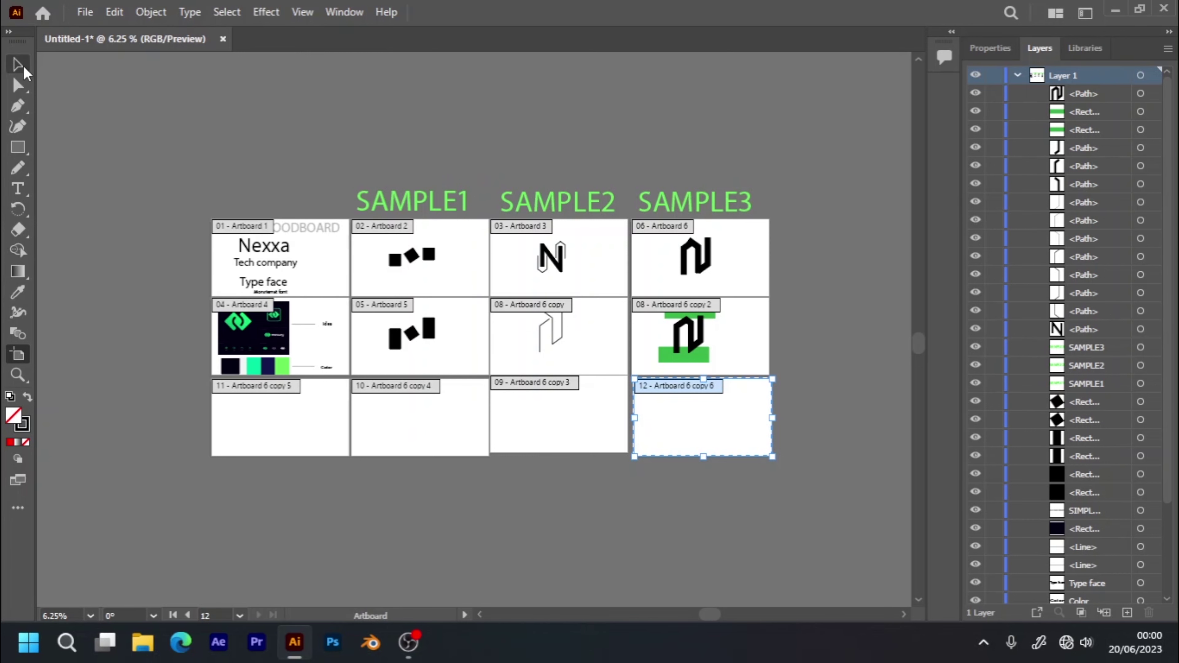
click(18, 64)
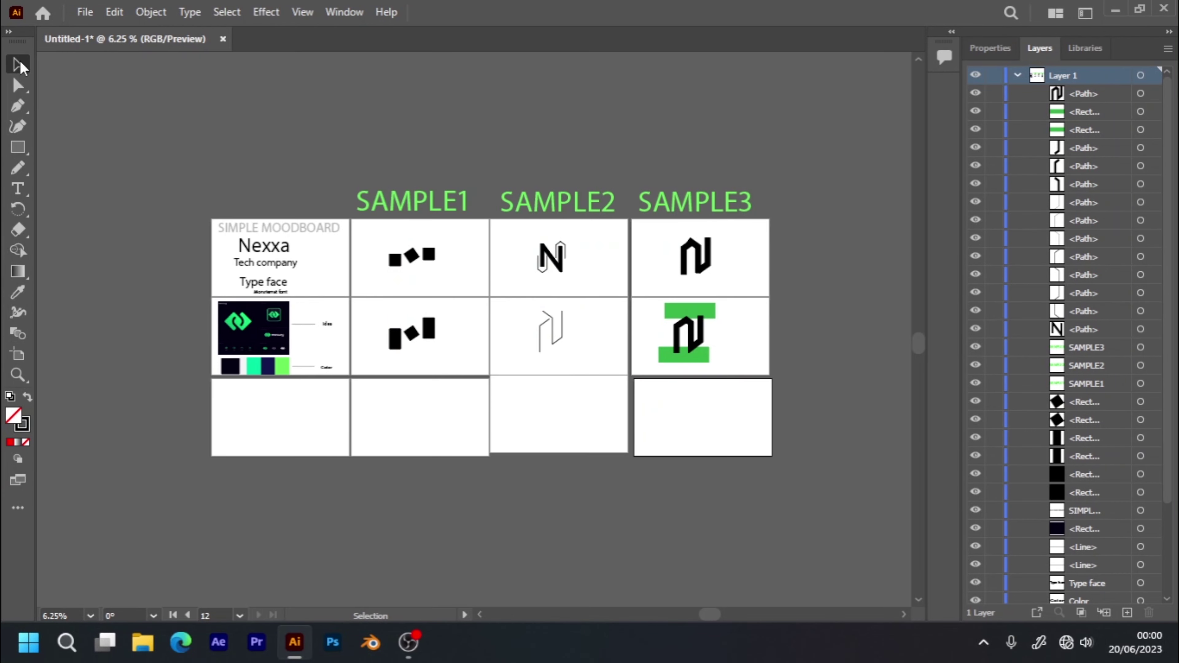
click(17, 355)
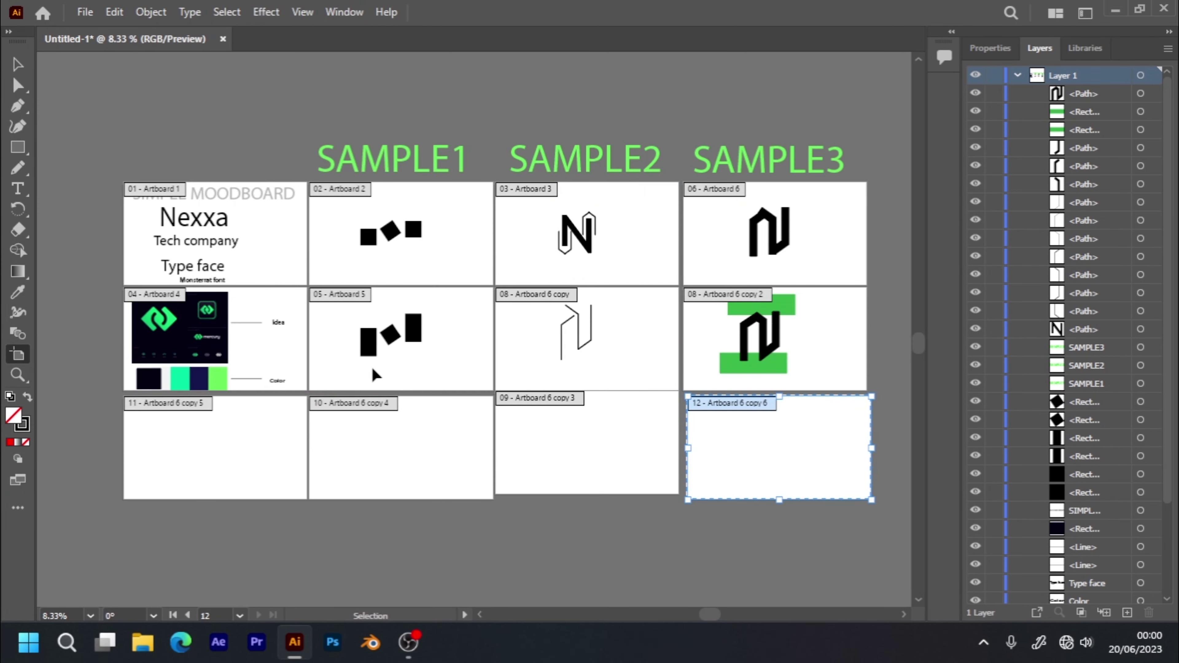
- Snap the bottom-row artboards into line with the grid above using smart guides
key(ctrl+plus)
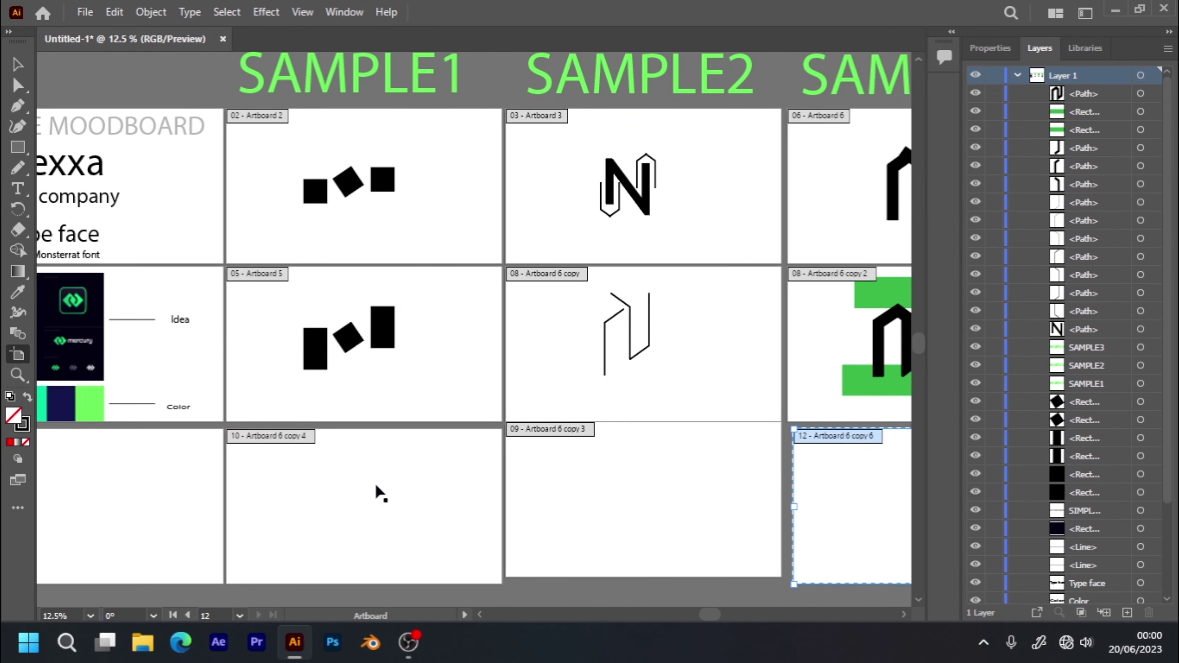
drag(381, 494, 379, 477)
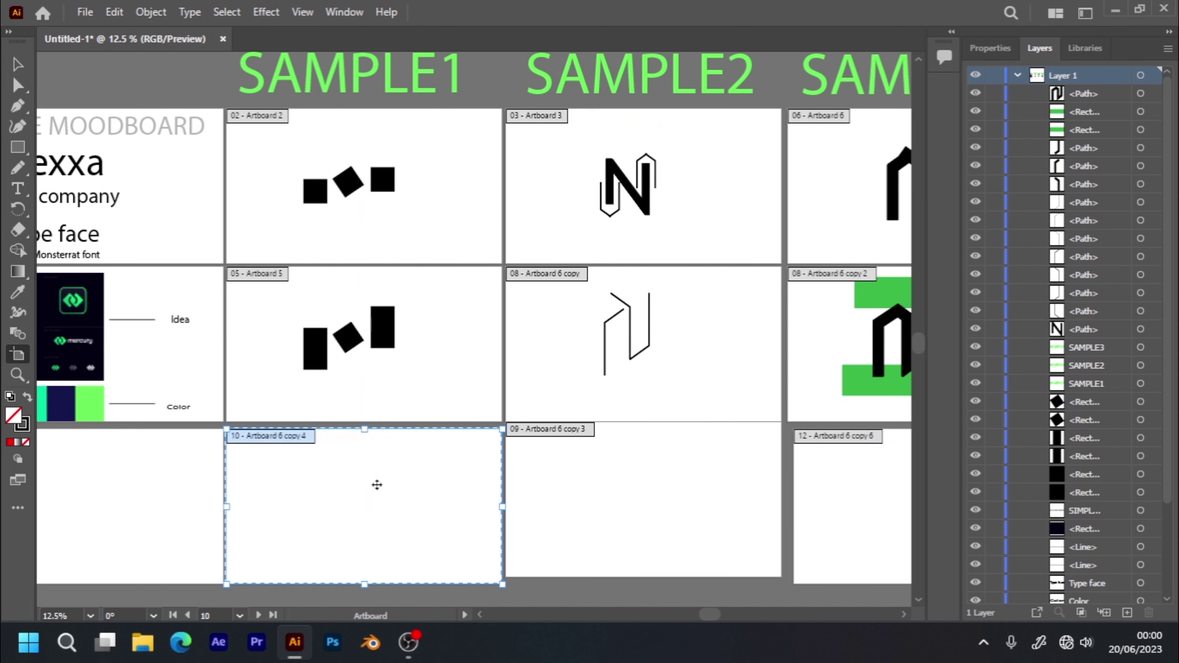
click(179, 484)
drag(179, 482, 179, 481)
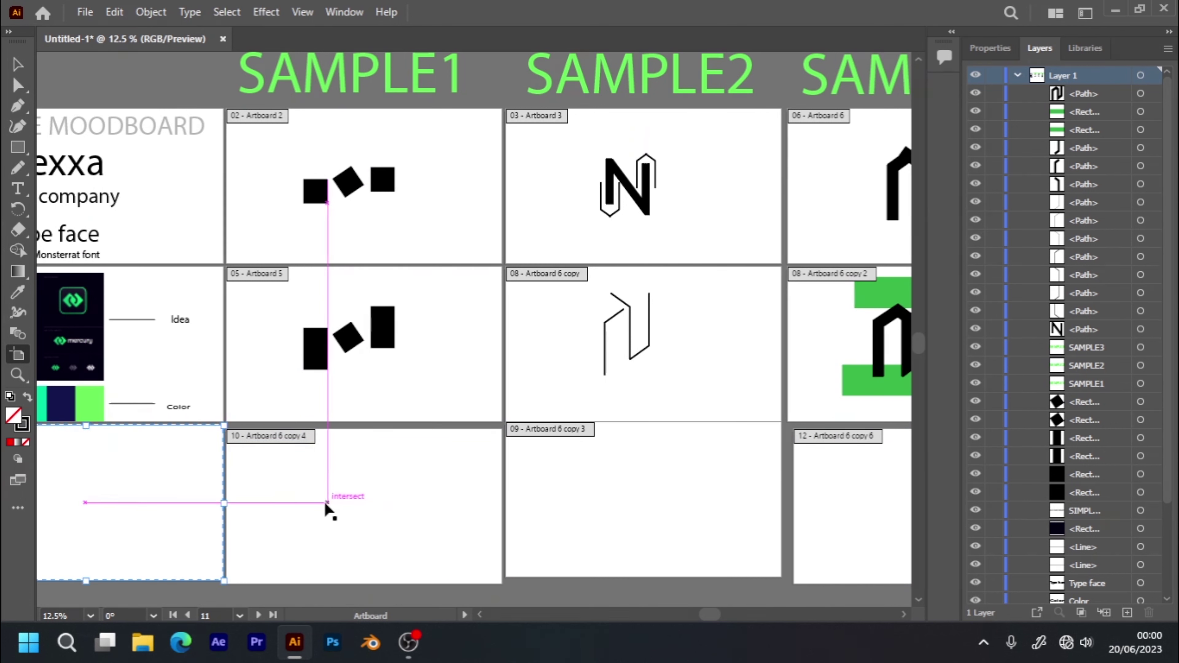
drag(327, 506, 314, 509)
drag(596, 517, 633, 503)
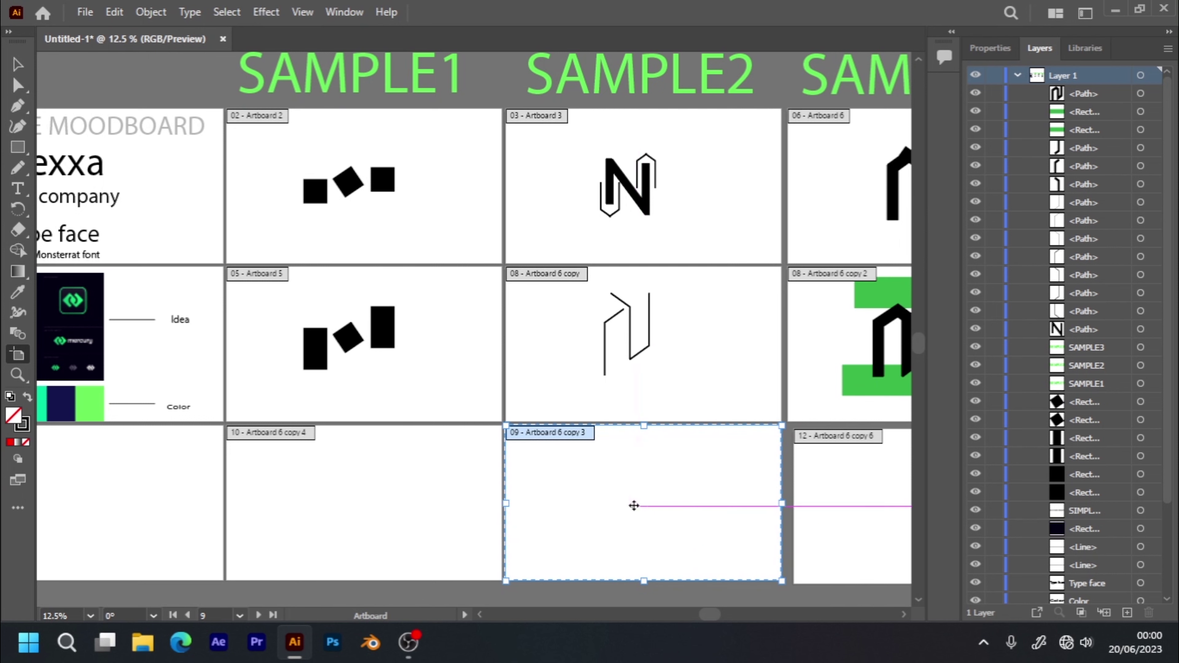
drag(836, 495, 589, 429)
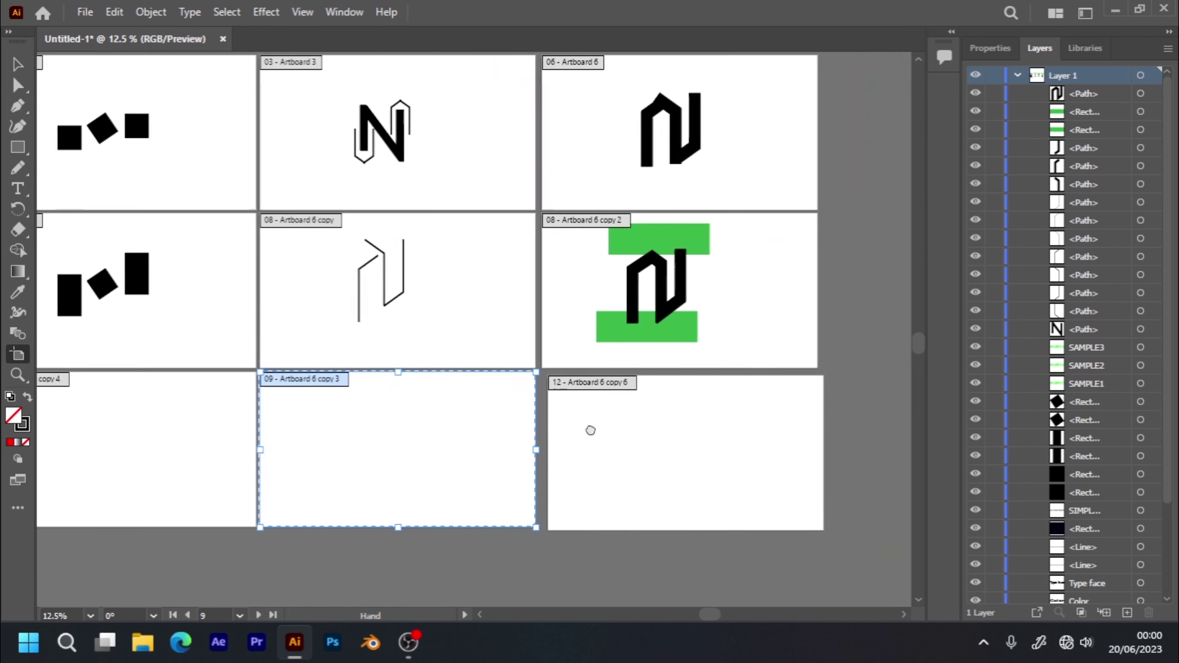
drag(655, 449, 650, 438)
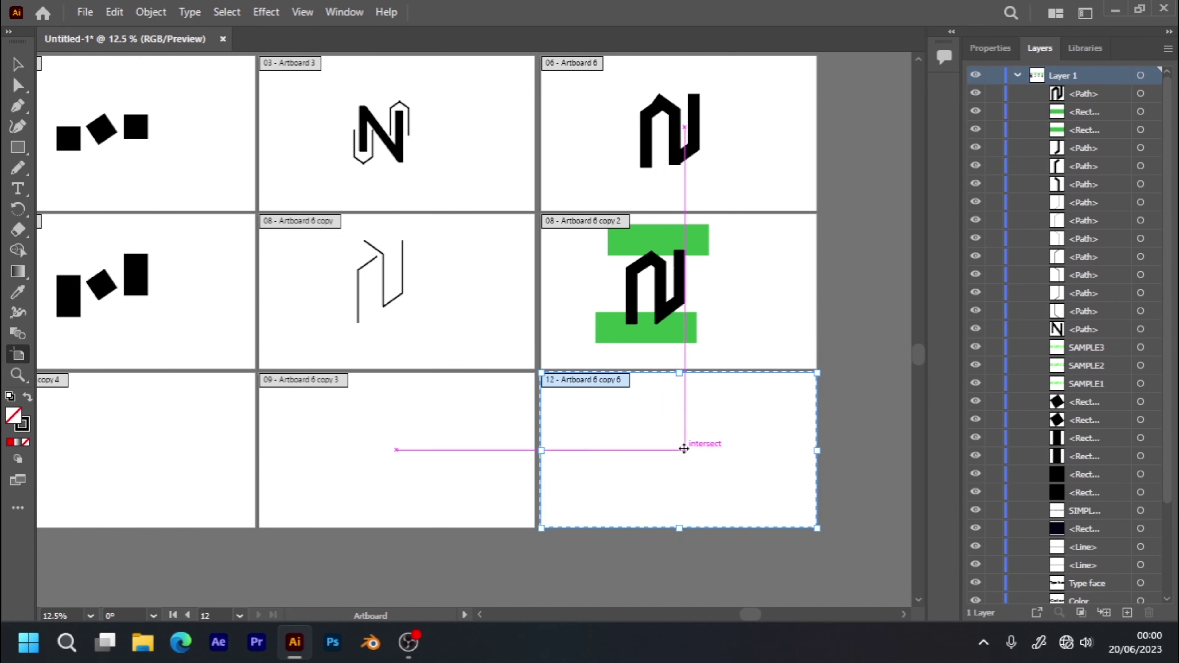
- Remove the accidental tiny artboard and zoom out to the whole moodboard
click(850, 370)
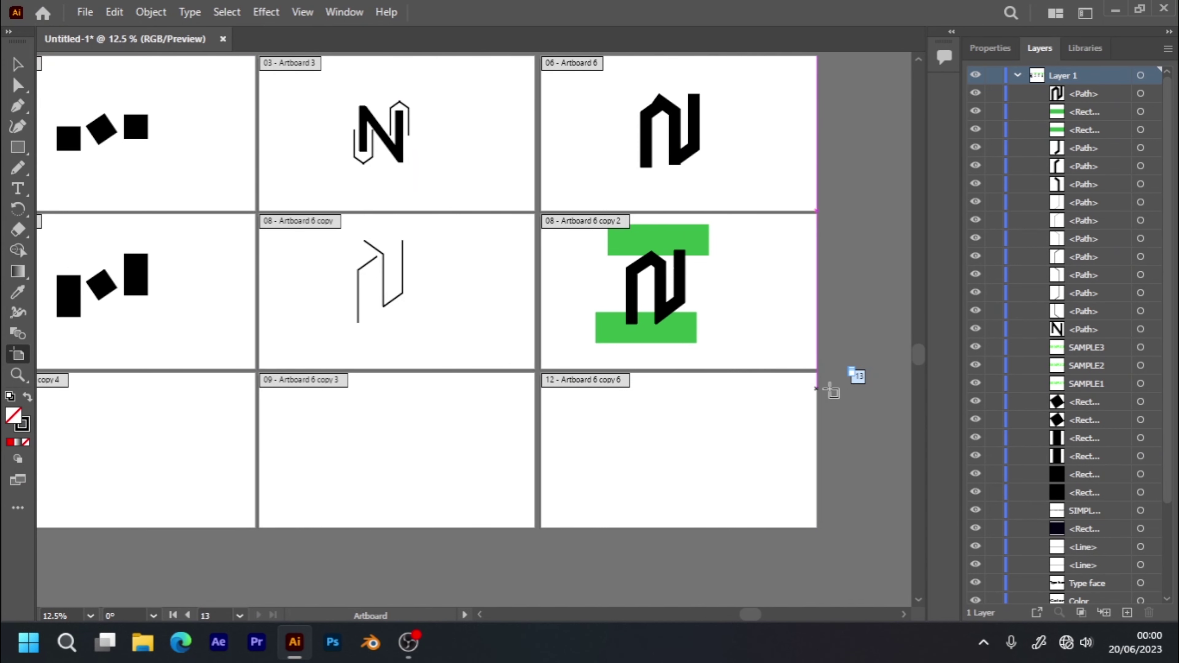
key(Delete)
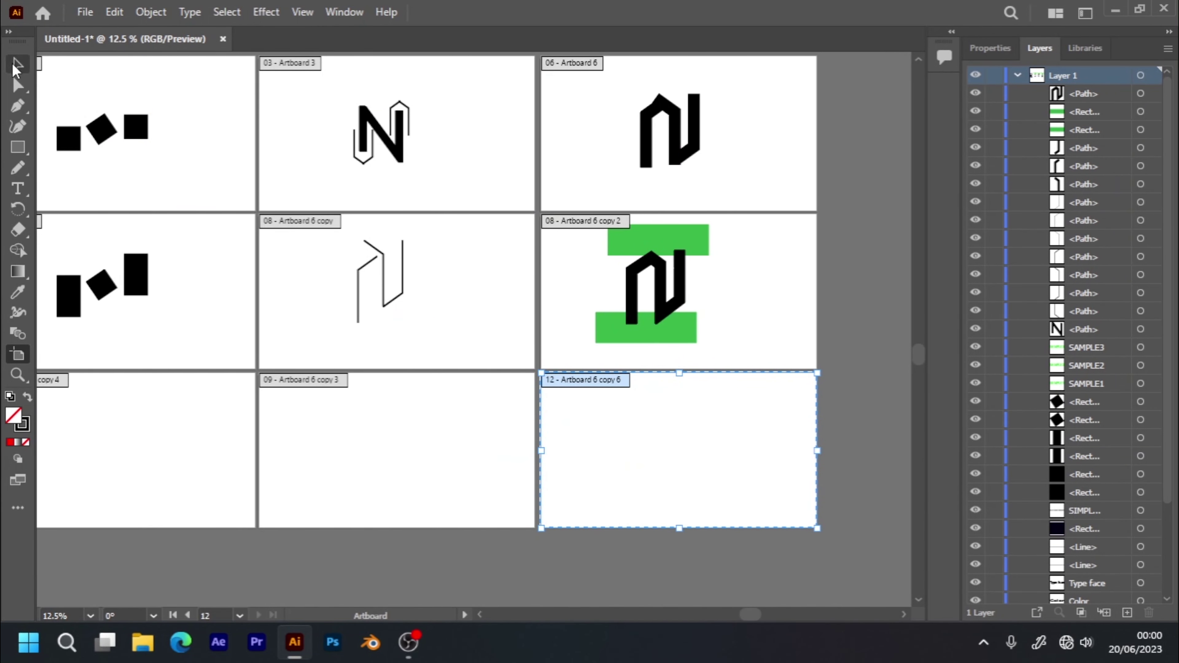
click(17, 65)
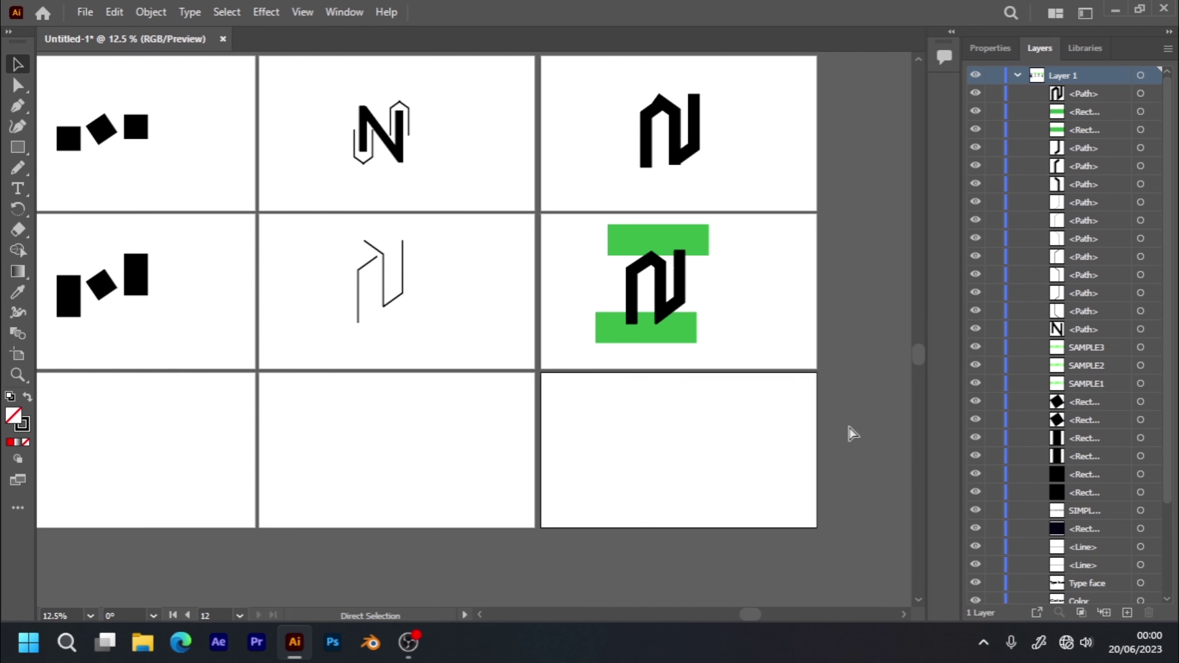
key(ctrl+minus)
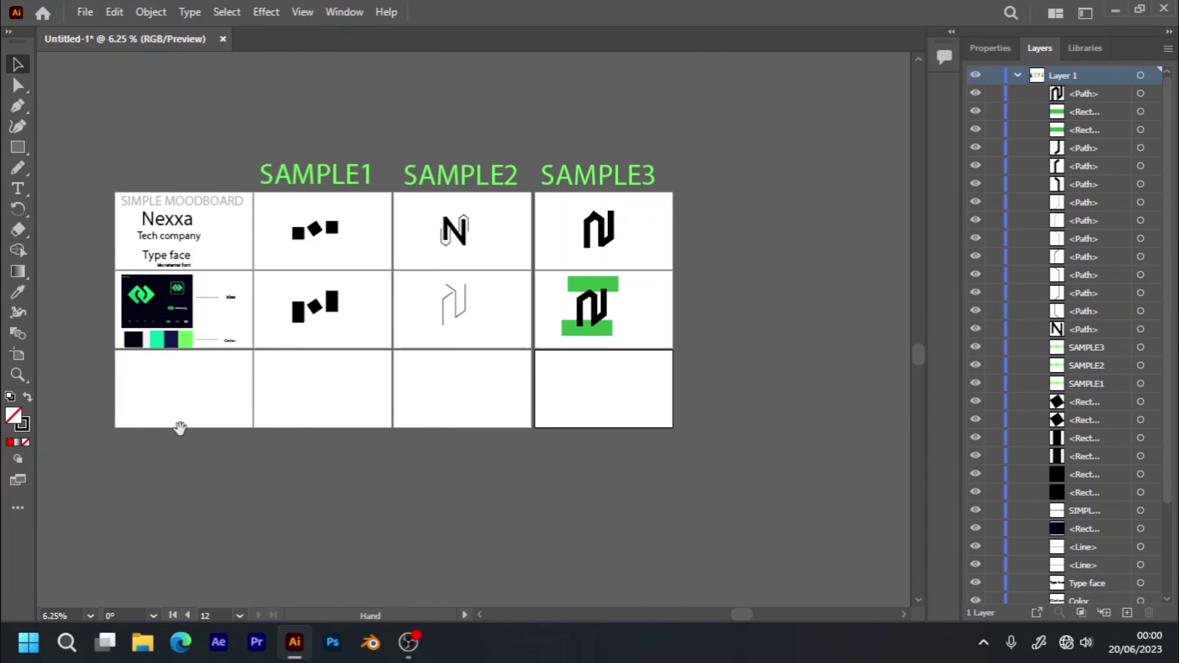
- Cover the bottom-left artboard with a rectangle in the palette's dark navy and lock it
drag(283, 485, 459, 474)
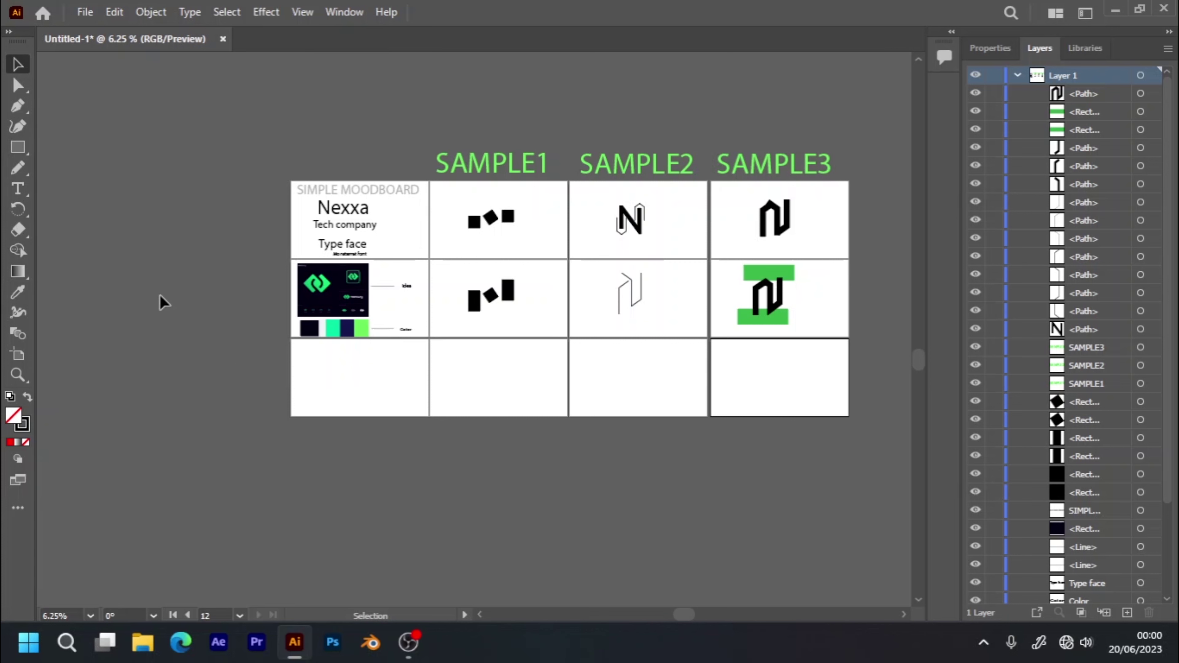
click(18, 146)
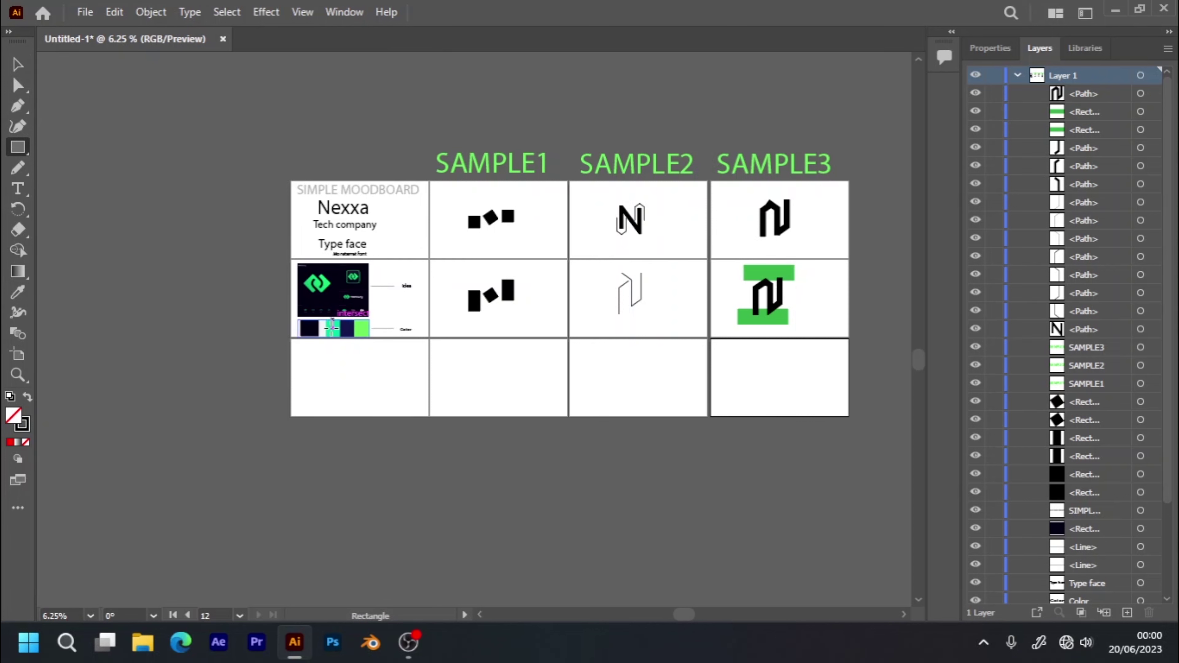
drag(291, 339, 428, 415)
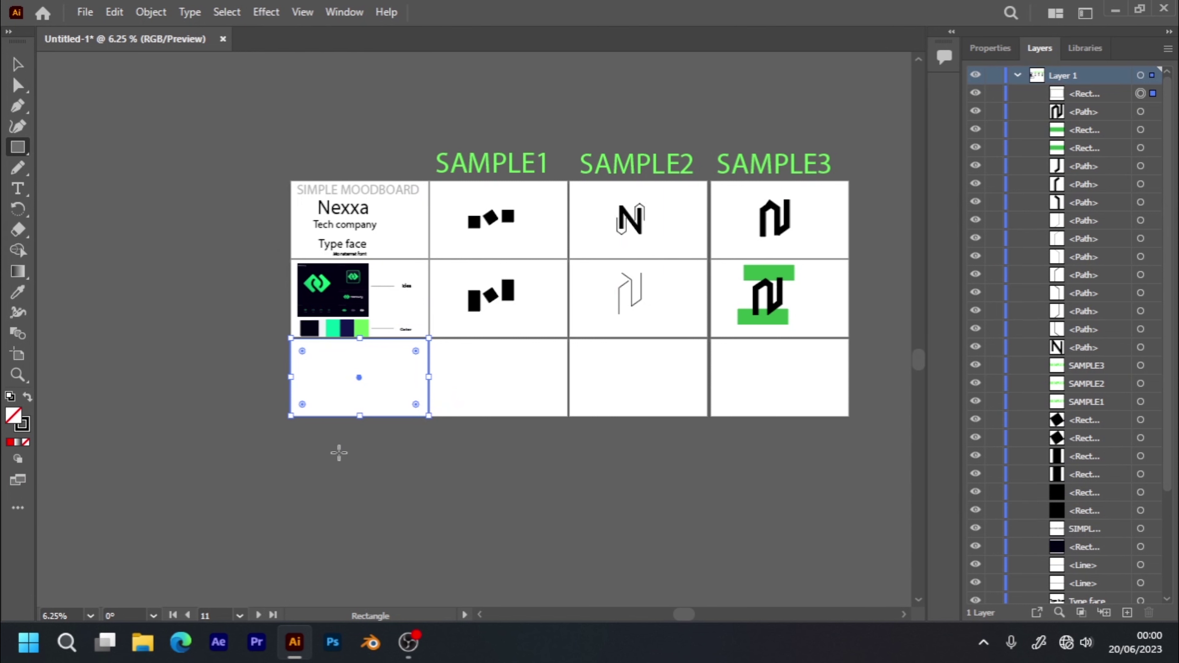
key(i)
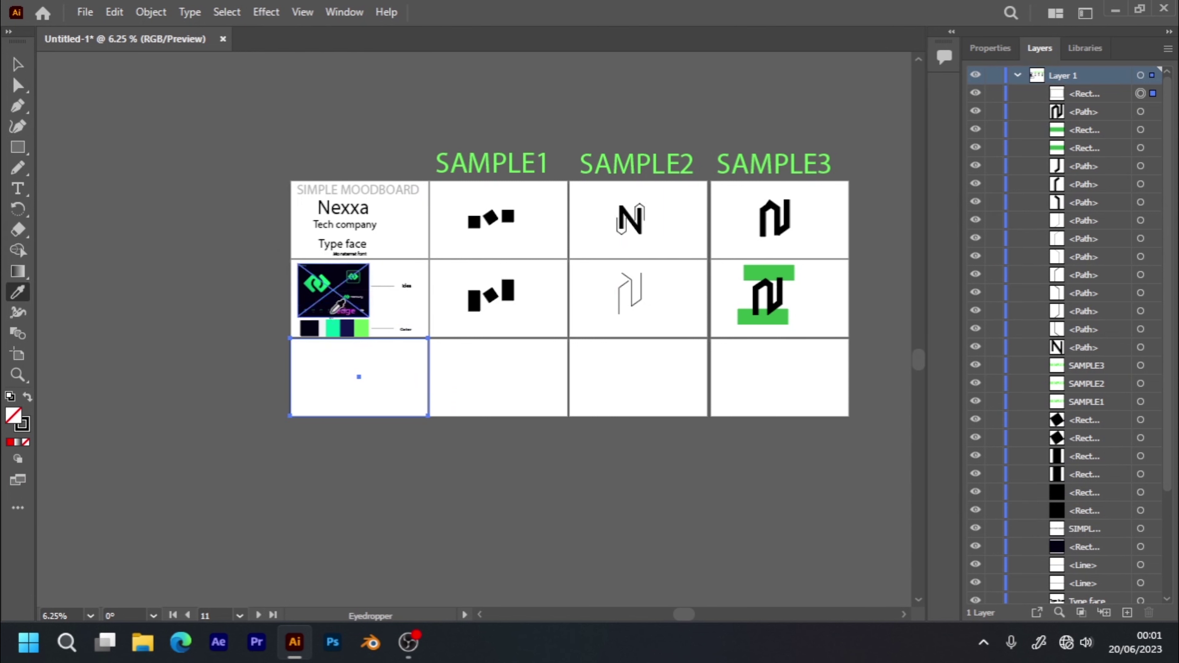
click(338, 272)
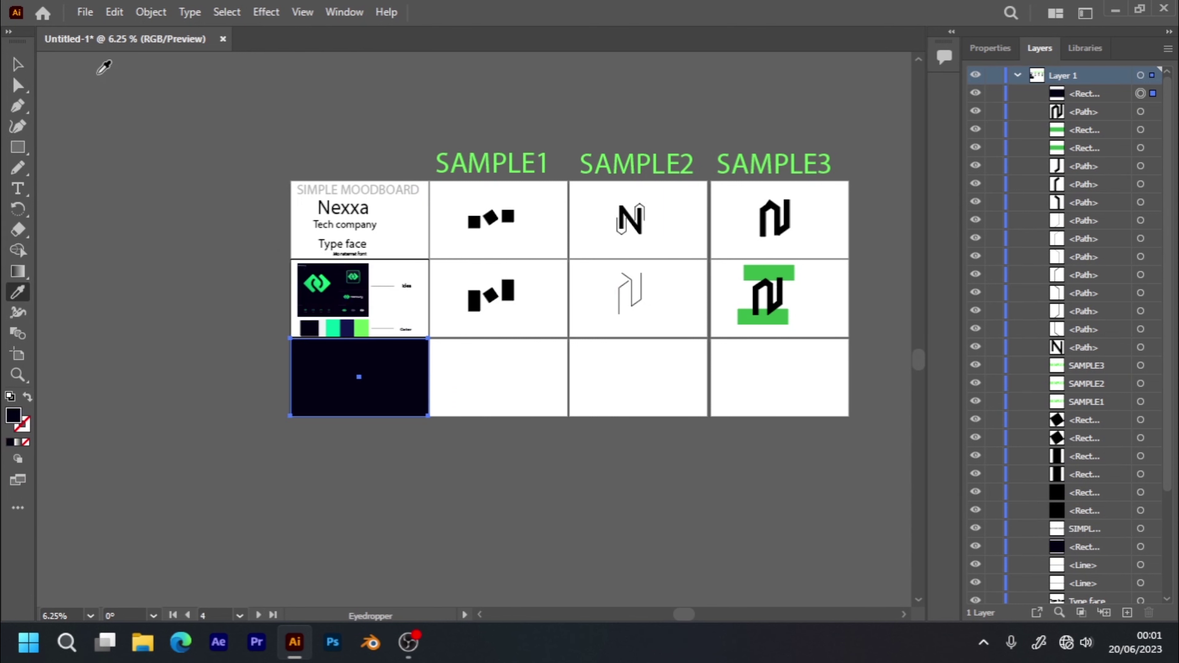
click(19, 65)
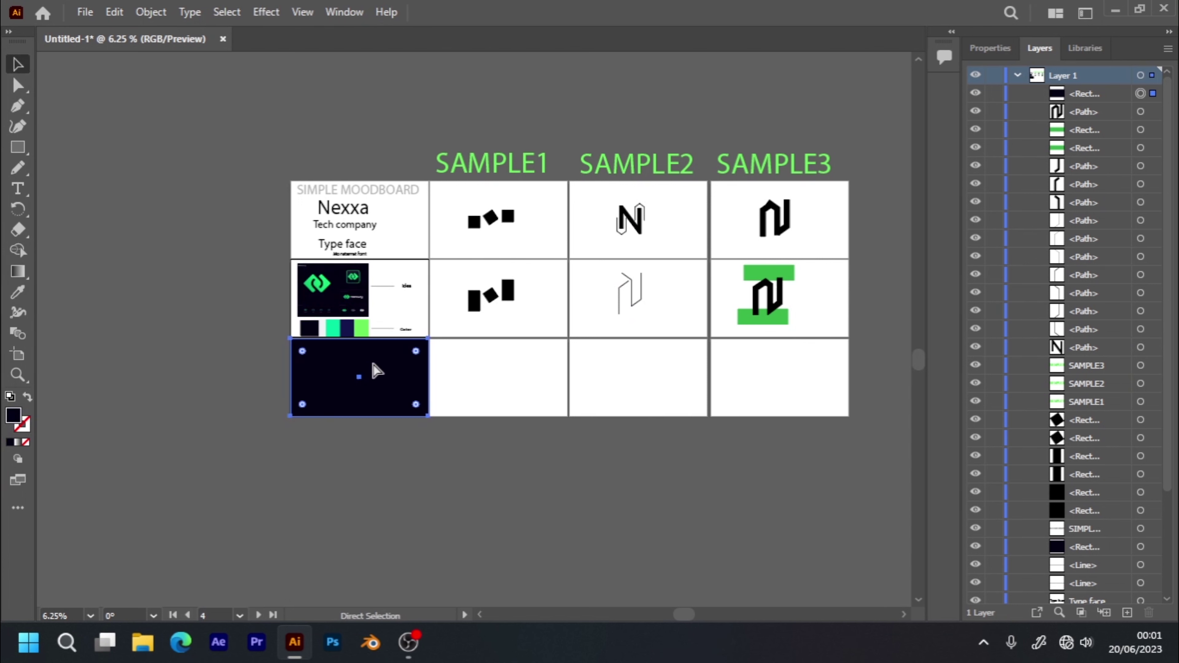
key(ctrl+2)
click(380, 381)
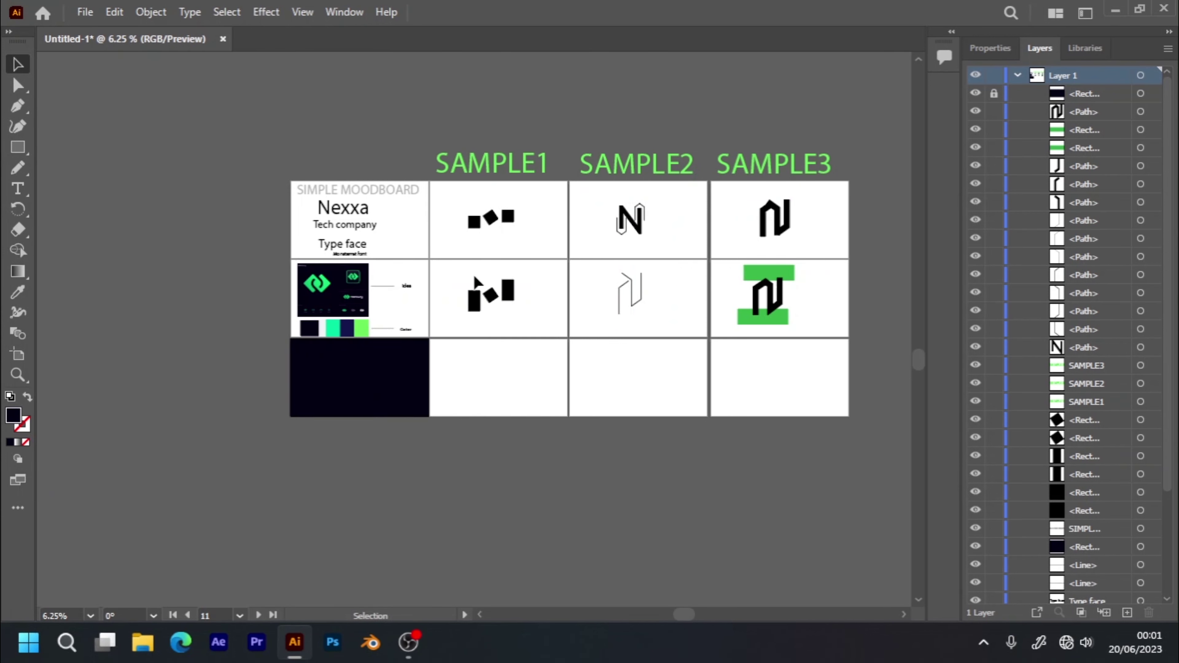
- Copy SAMPLE1's three black shapes onto the navy artboard and fill them with SAMPLE3's green
mouse_move(453, 272)
mouse_down()
mouse_move(538, 321)
mouse_move(509, 295)
mouse_move(414, 363)
mouse_up()
key(a)
key(ctrl+z)
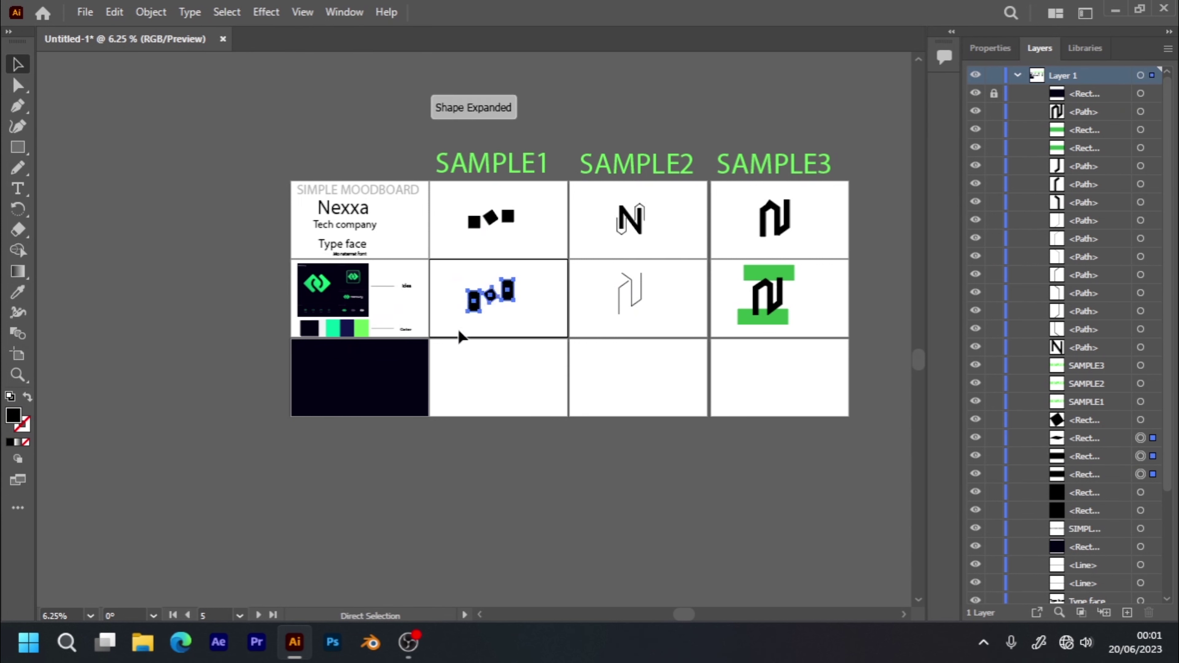
key(v)
mouse_move(508, 293)
mouse_down()
mouse_move(485, 322)
mouse_move(509, 303)
mouse_up()
key(a)
key(v)
key(ctrl+z)
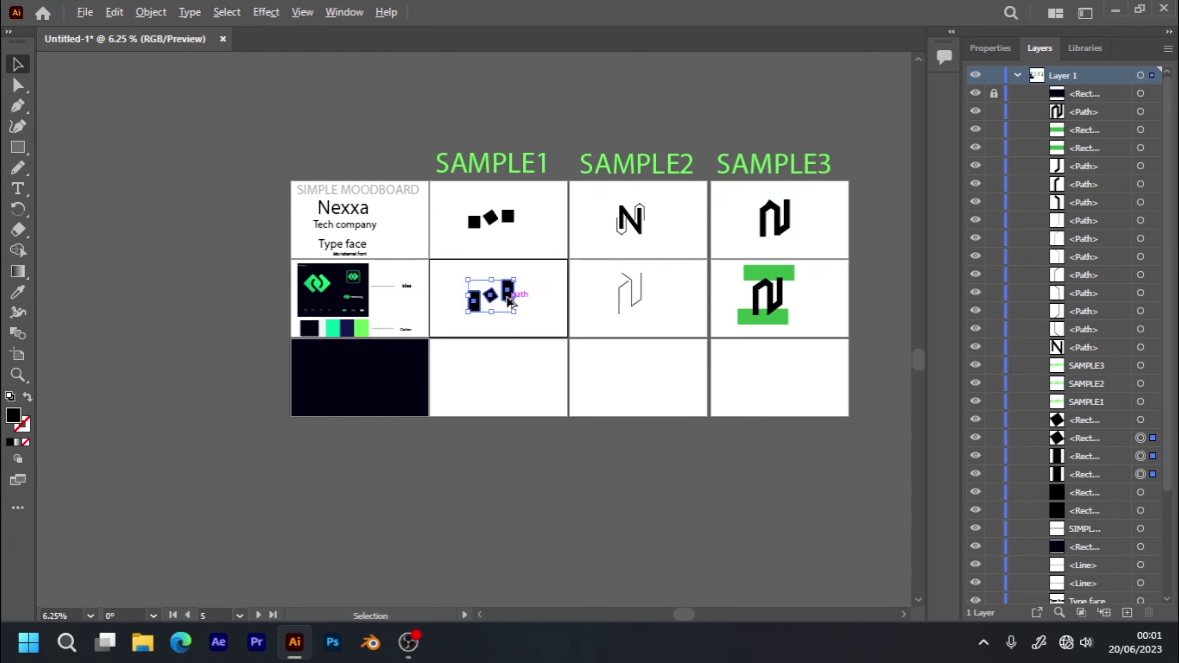
drag(508, 302, 384, 384)
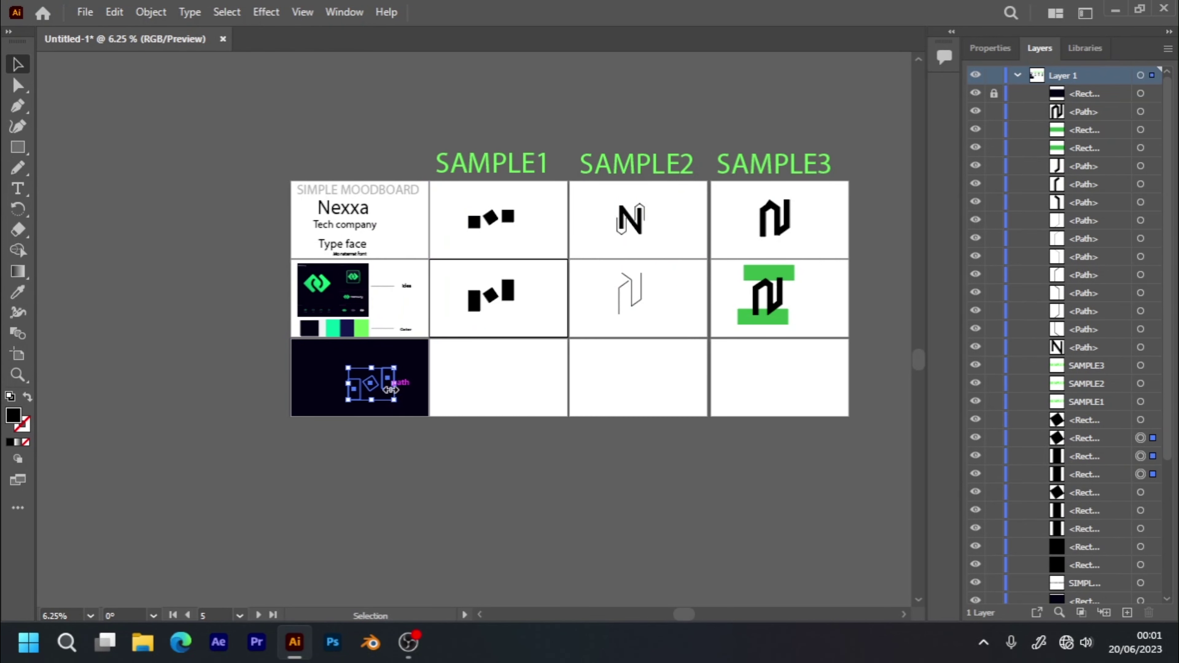
key(i)
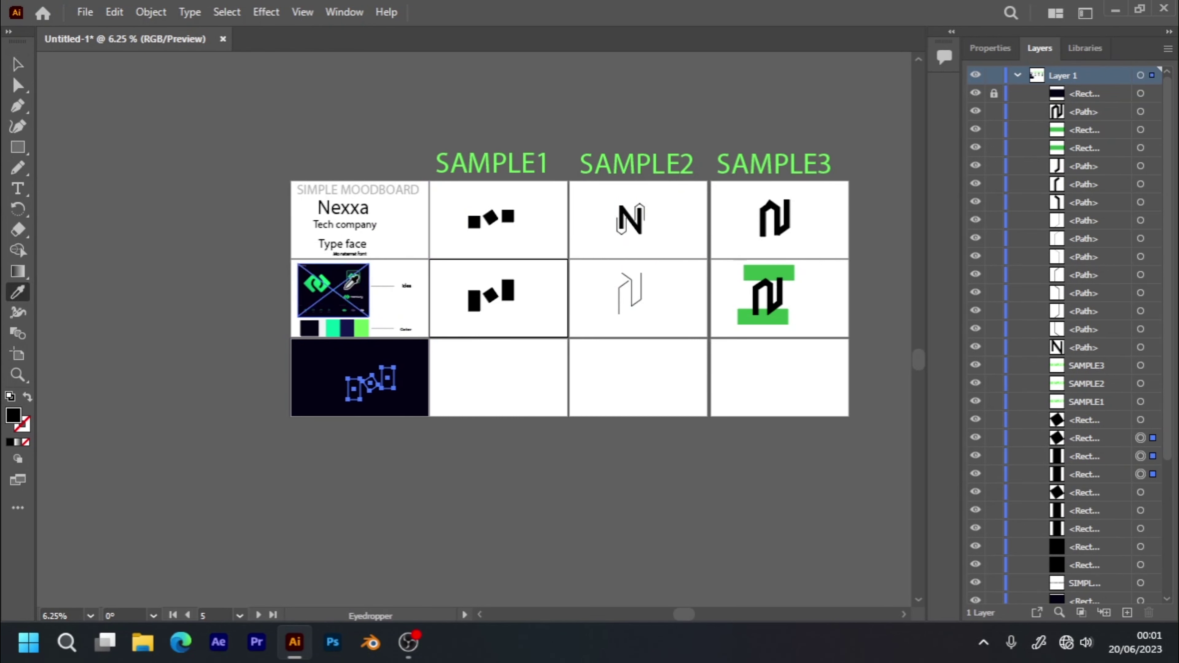
click(758, 273)
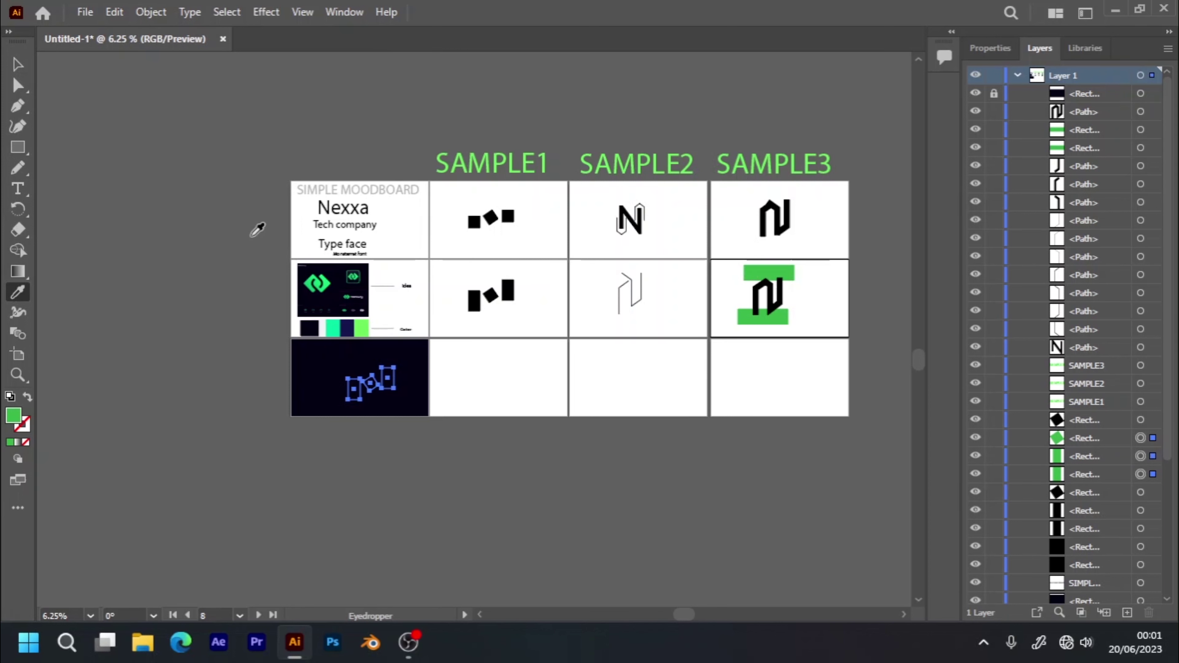
- Bring the green shapes in front of the navy rectangle and group them
key(ctrl+bracketright)
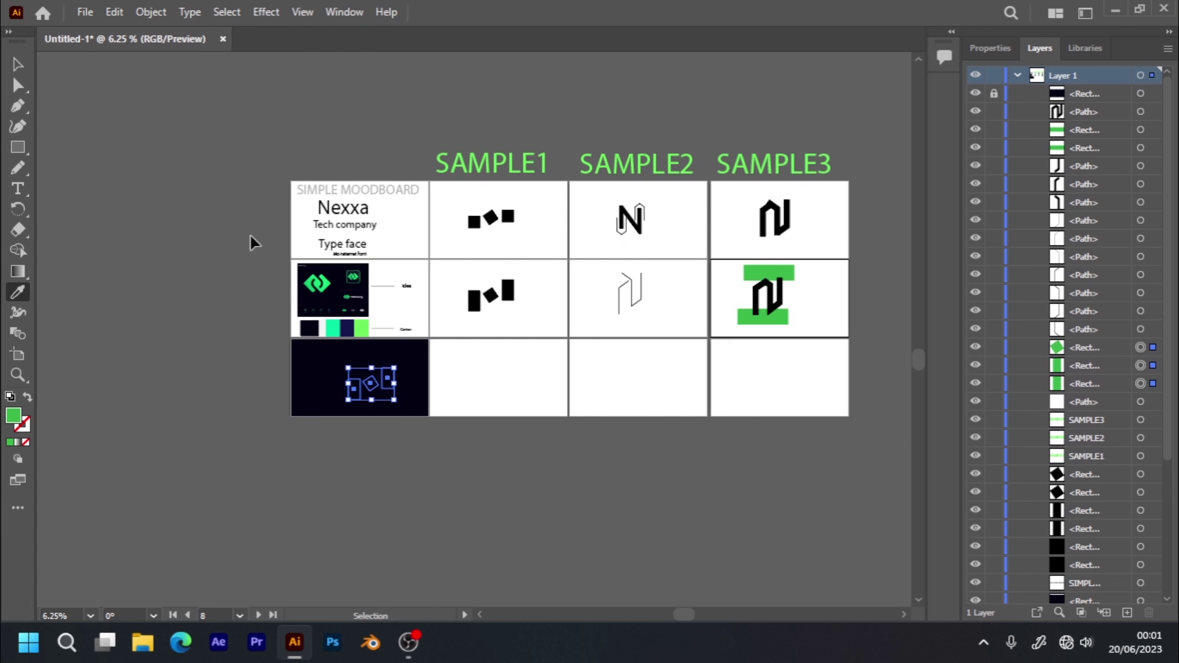
key(ctrl+bracketright)
key(ctrl+bracketright)
key(ctrl+bracketright)
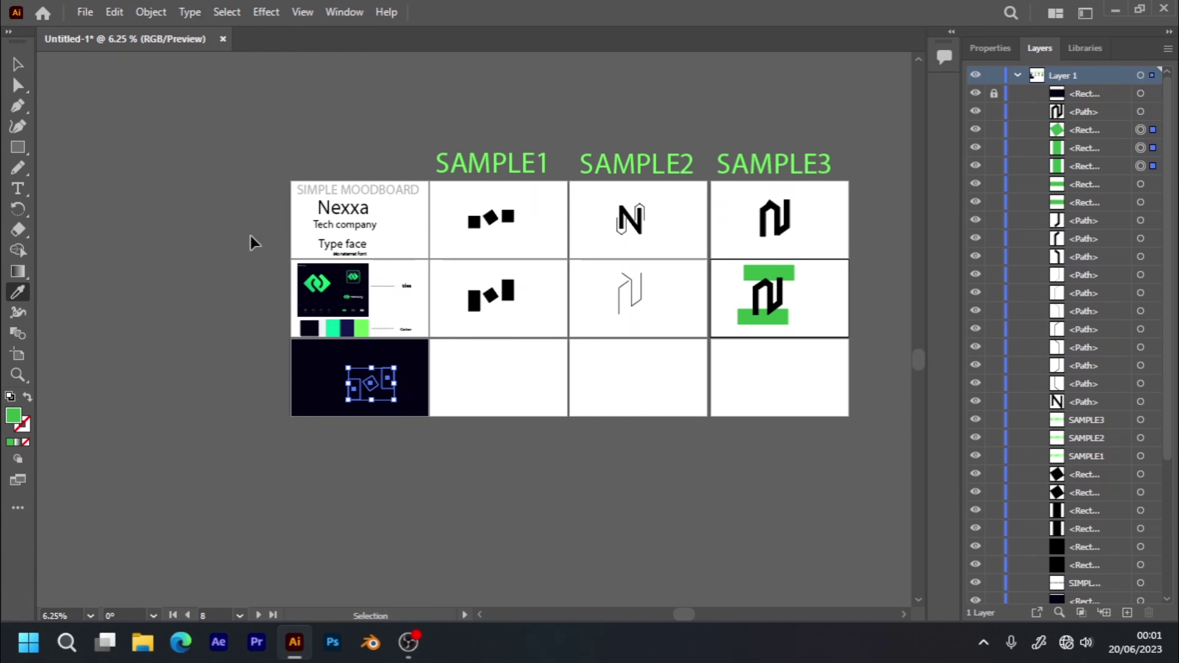
key(ctrl+bracketright)
key(ctrl+bracketright)
key(i)
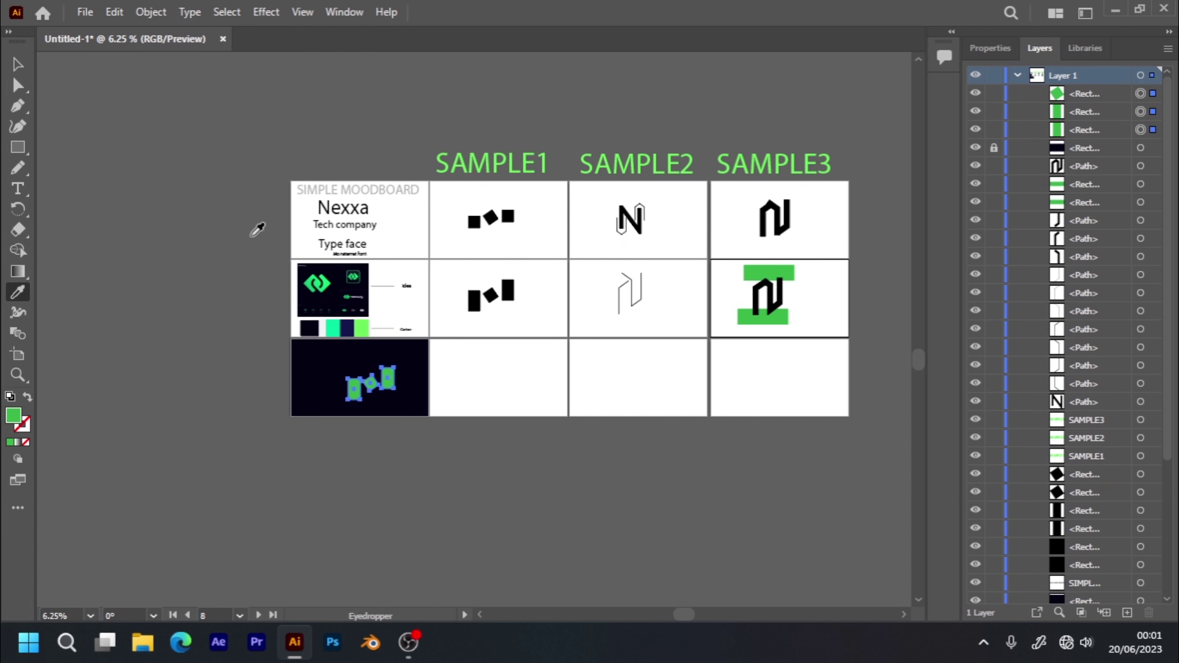
click(18, 65)
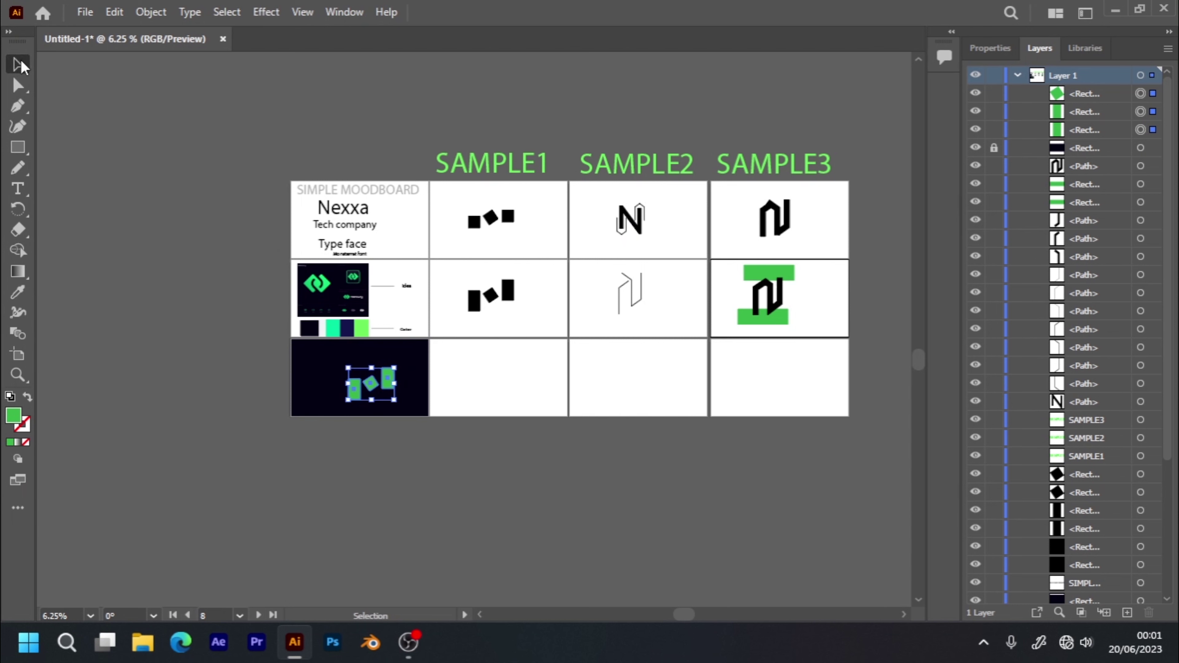
mouse_move(371, 384)
mouse_down()
mouse_move(362, 382)
mouse_move(372, 384)
mouse_up()
key(a)
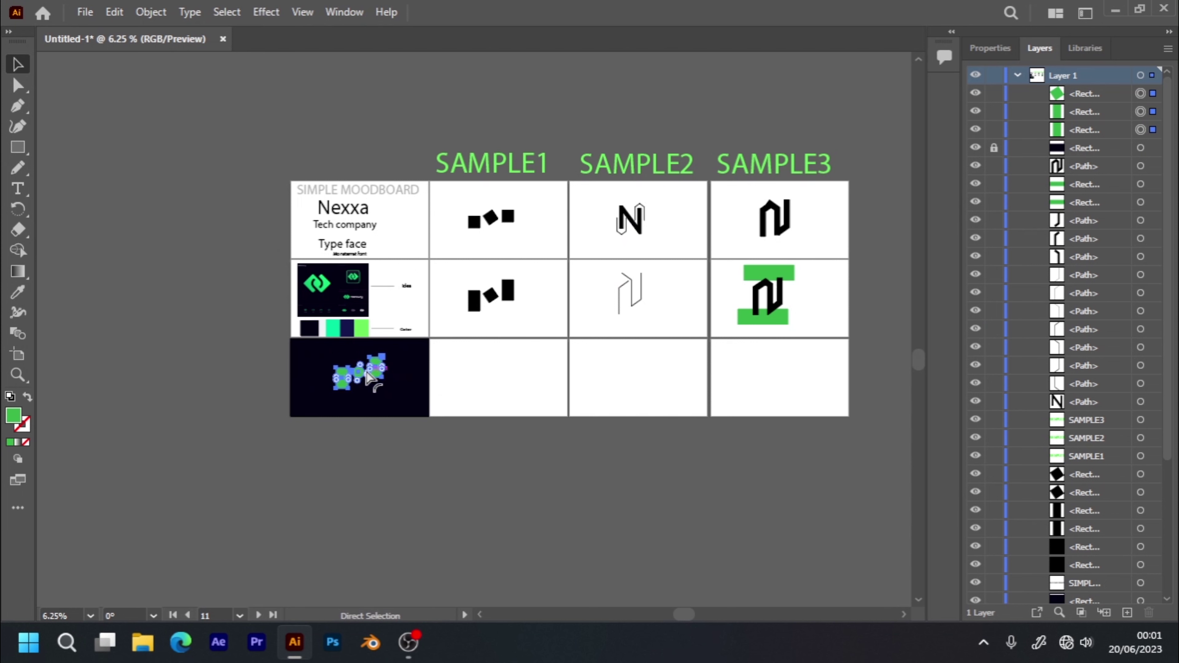
key(ctrl+g)
key(v)
click(295, 481)
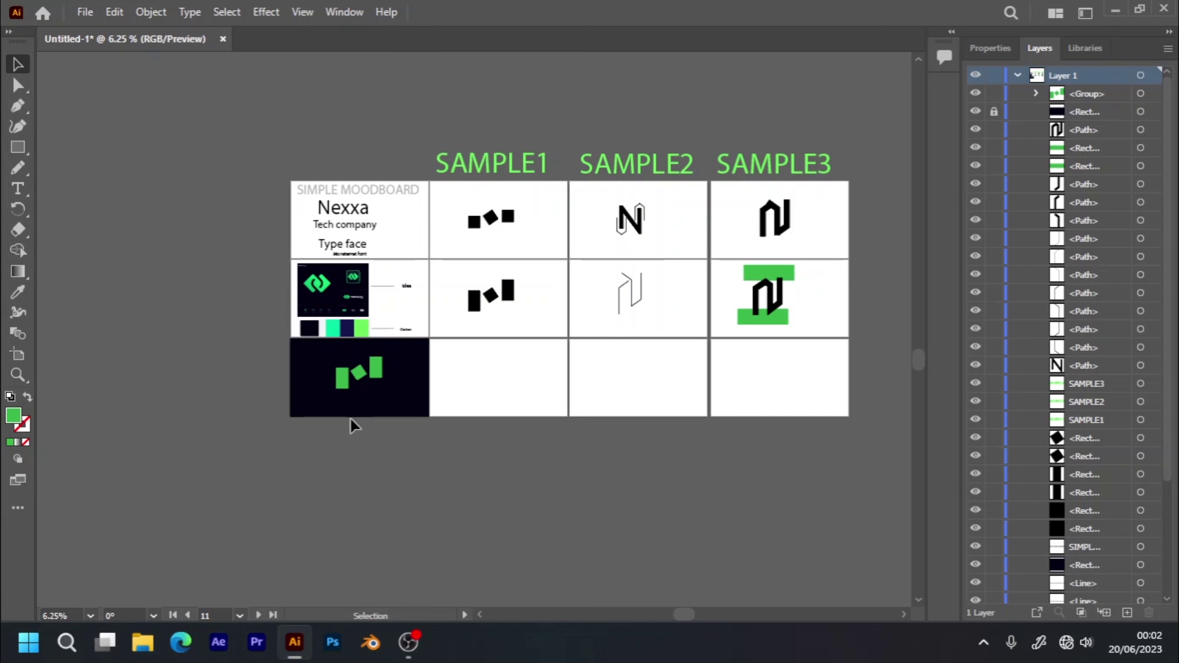
- Unlock the navy panel, copy it into the cell under SAMPLE1, and recolour the copy green
right_click(357, 399)
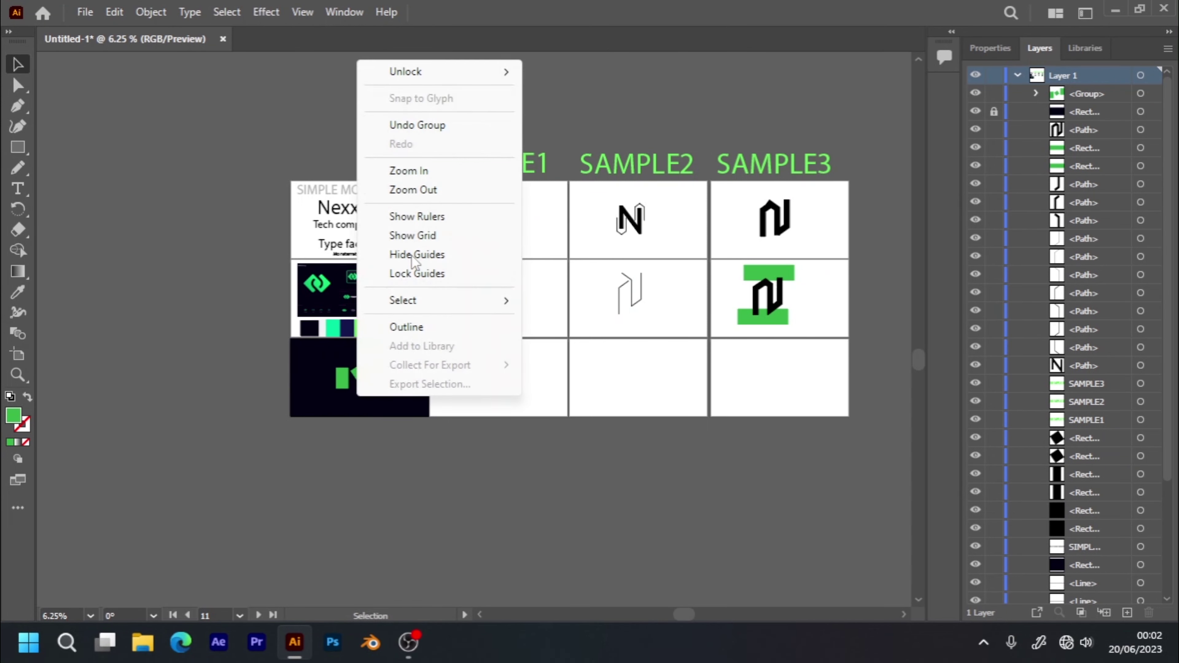
click(580, 71)
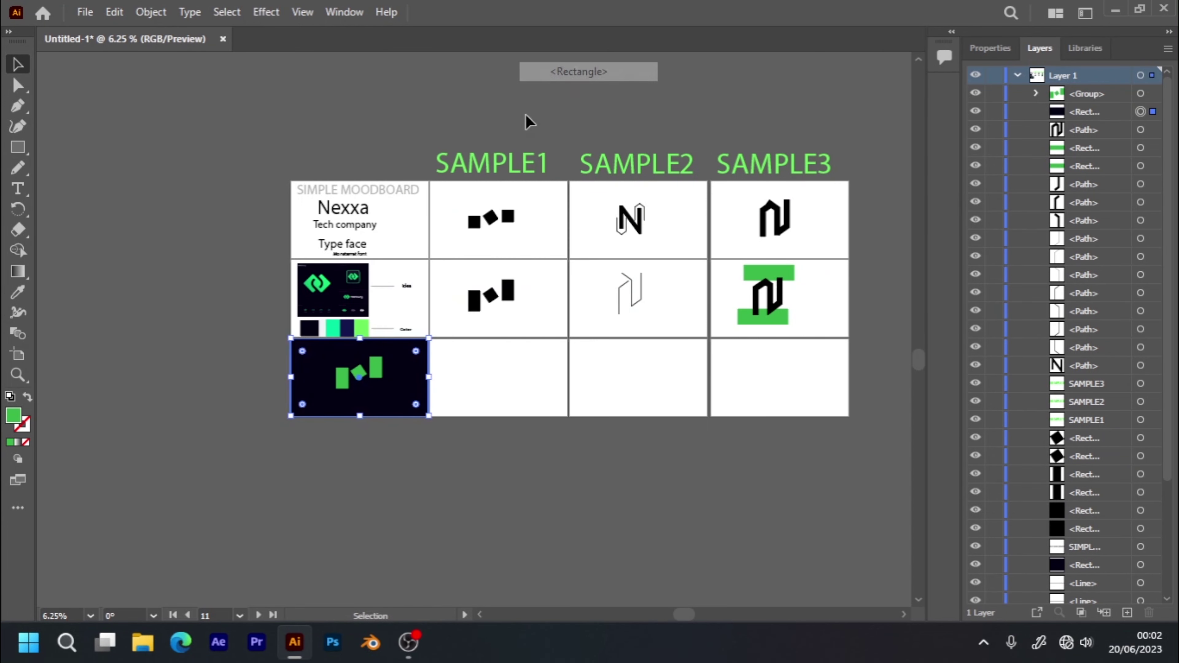
mouse_move(410, 395)
mouse_down()
mouse_move(421, 383)
mouse_move(544, 381)
mouse_up()
click(532, 443)
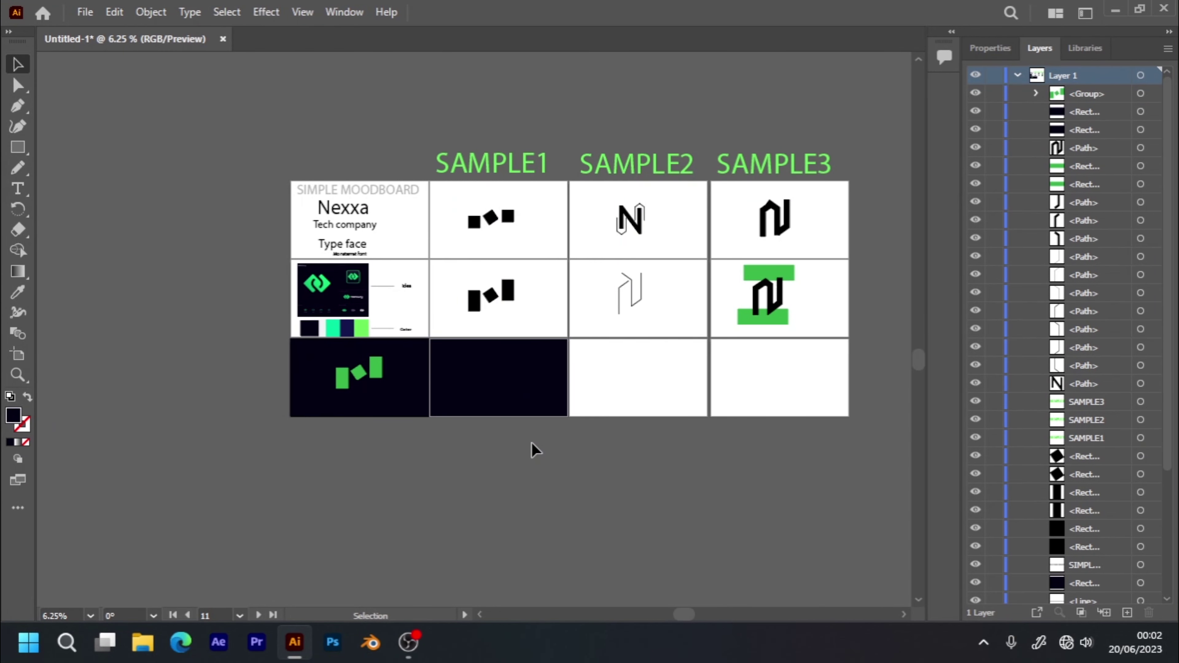
click(533, 386)
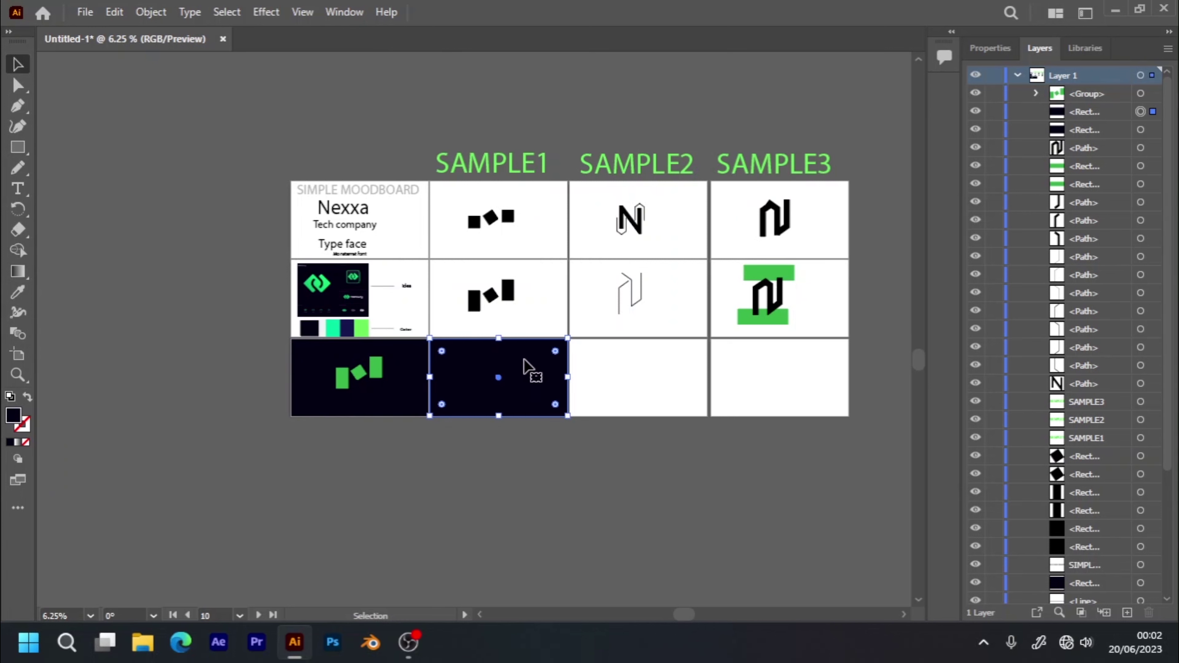
key(i)
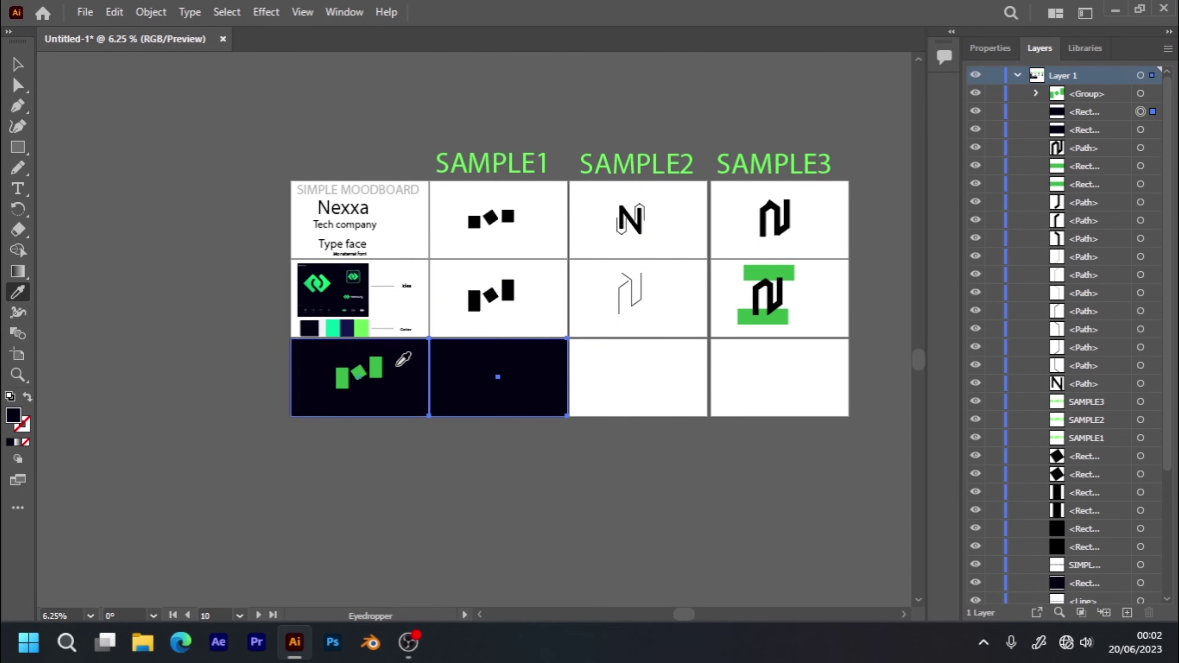
click(377, 365)
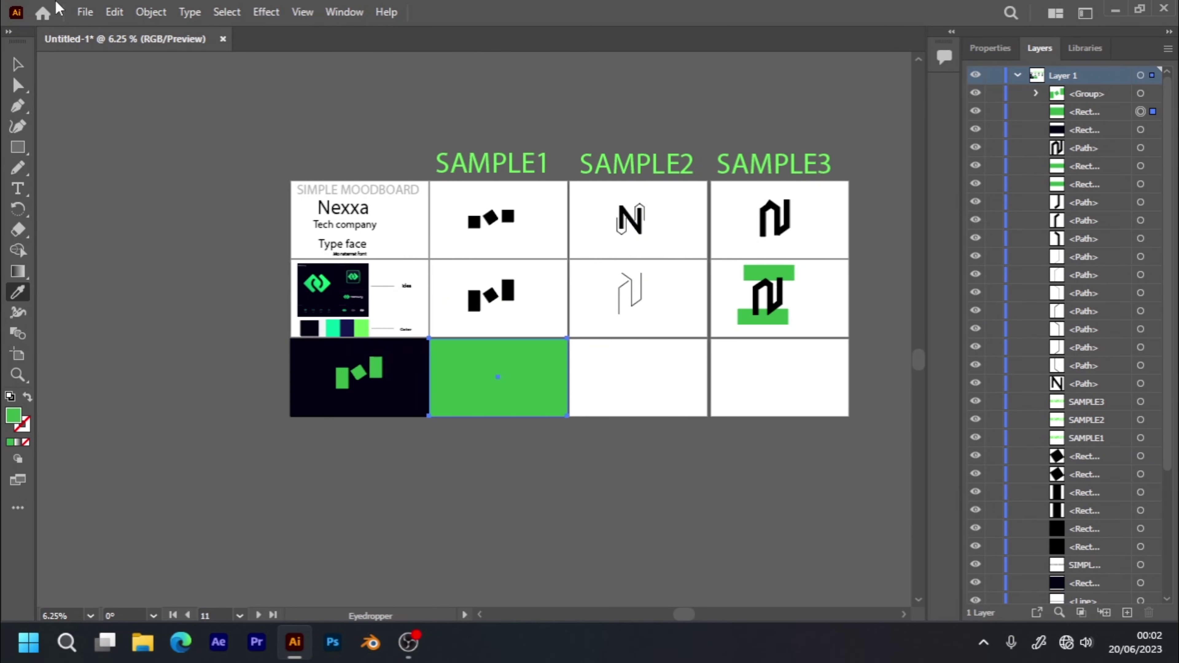
click(19, 64)
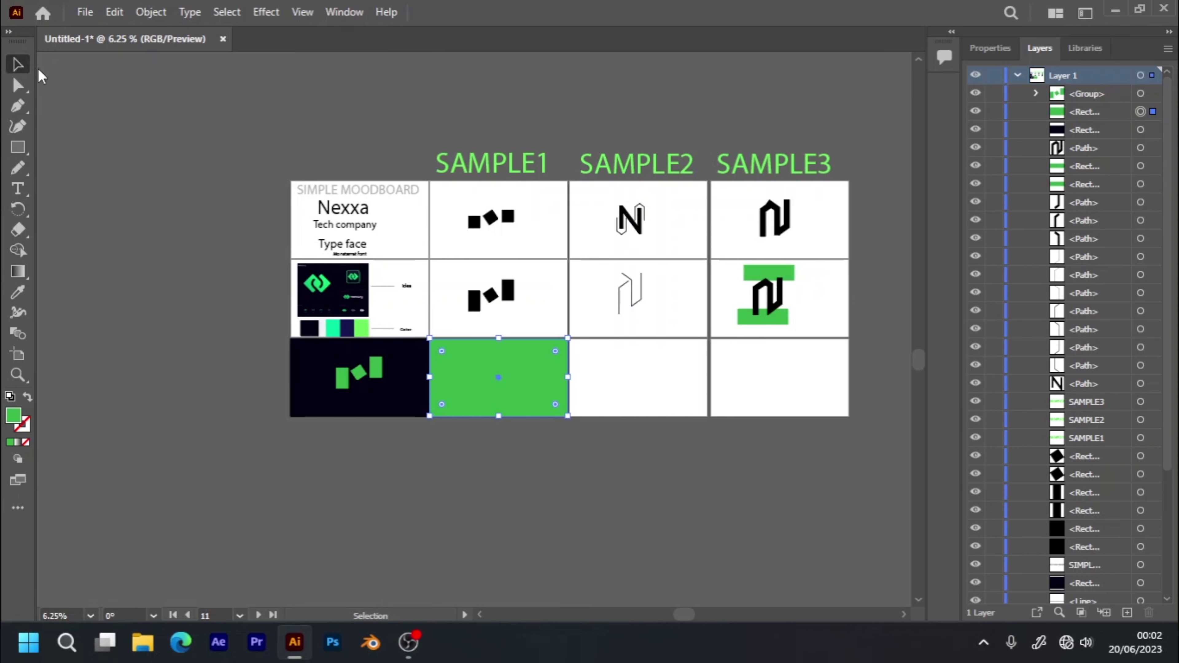
- Copy the green mark onto the green panel, recolour it dark navy, and centre it
click(255, 388)
click(344, 377)
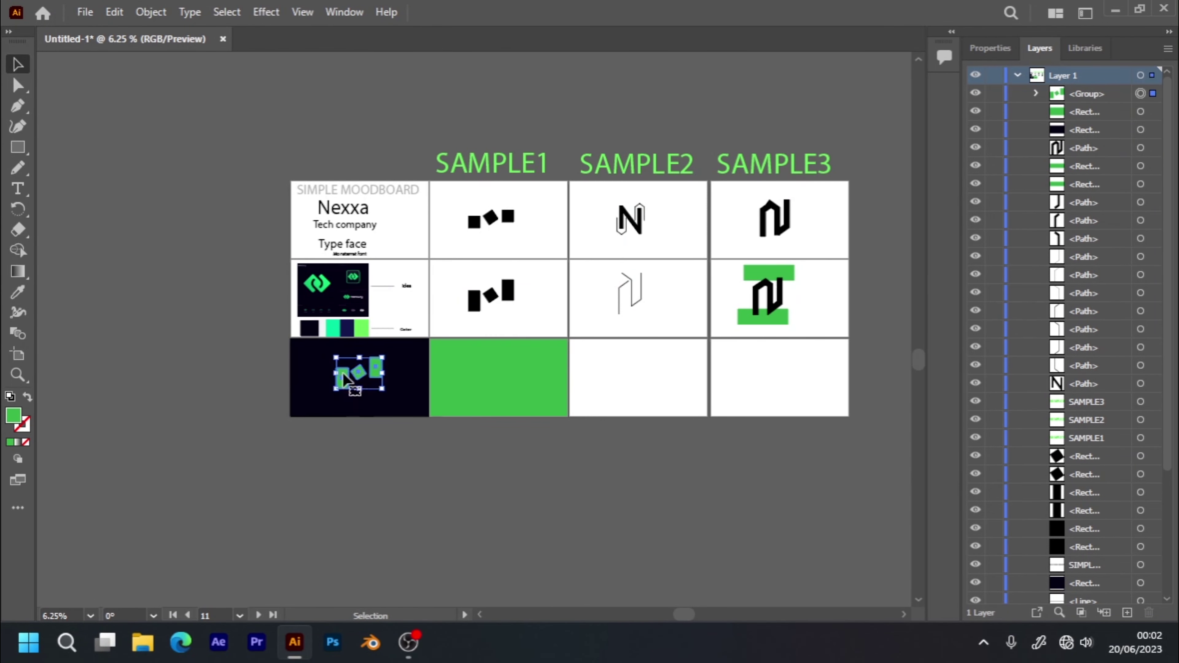
click(345, 377)
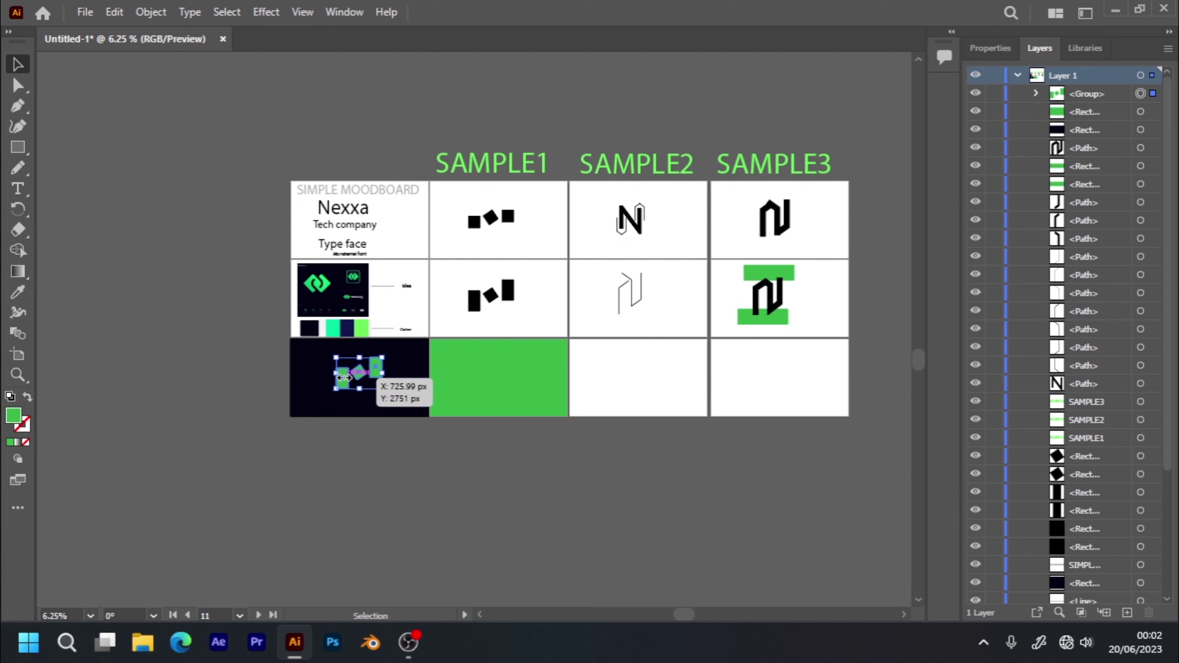
drag(345, 377, 353, 381)
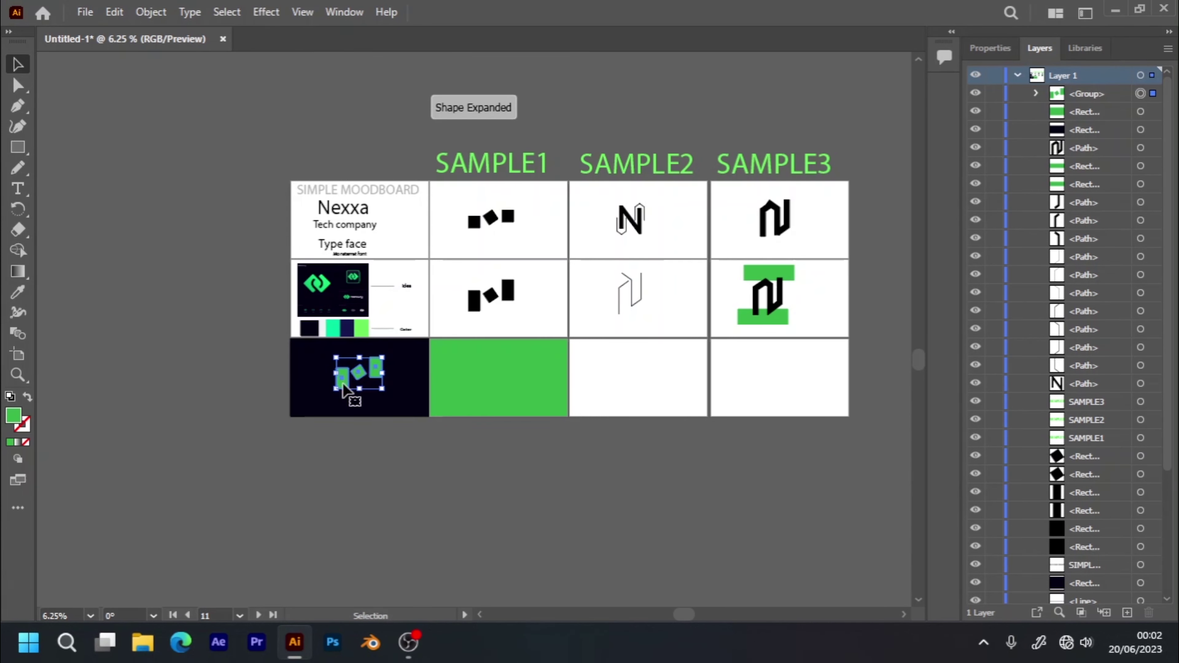
drag(342, 382, 485, 379)
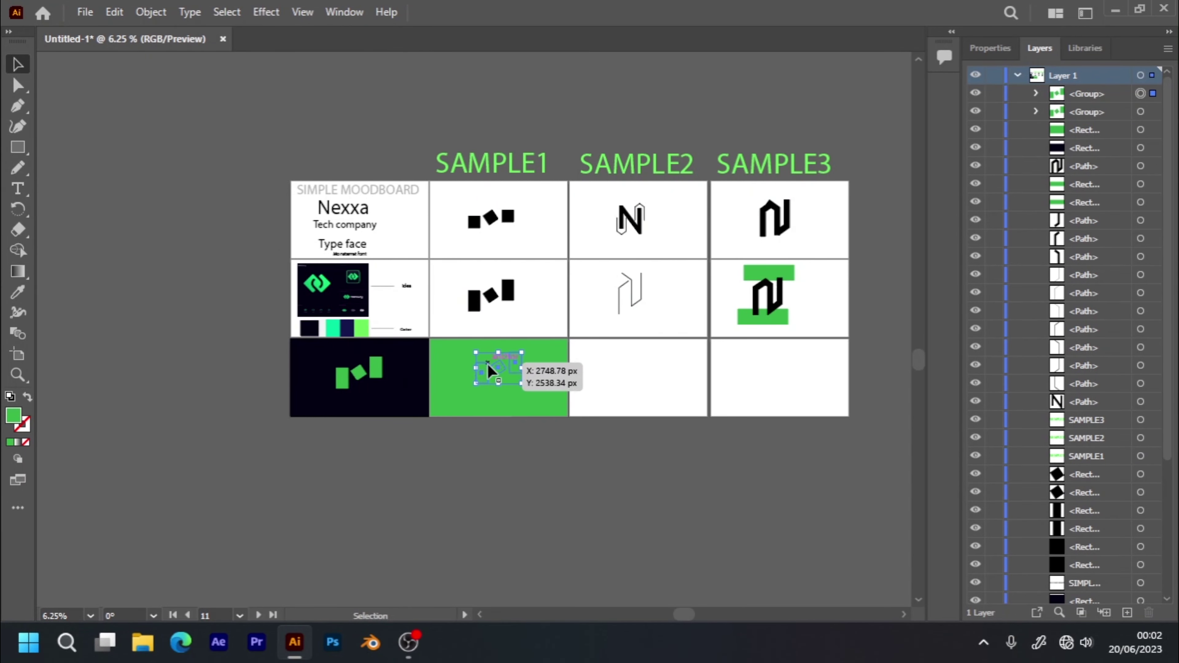
drag(485, 379, 486, 371)
key(i)
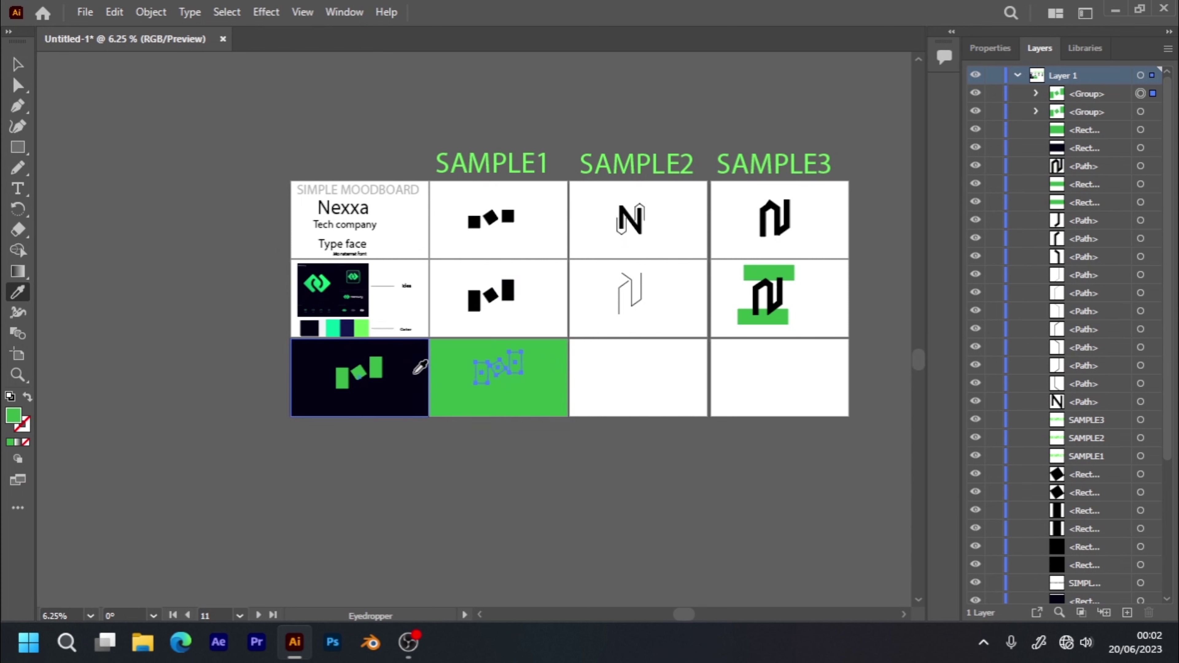
click(414, 374)
key(v)
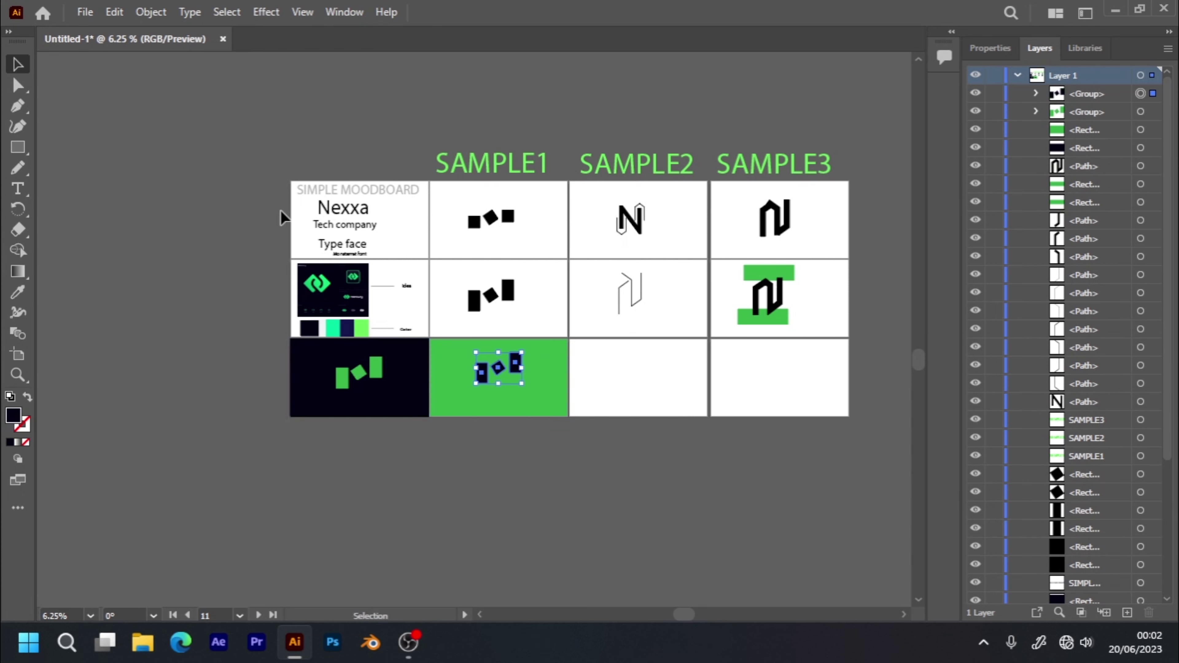
drag(502, 366, 503, 378)
click(504, 471)
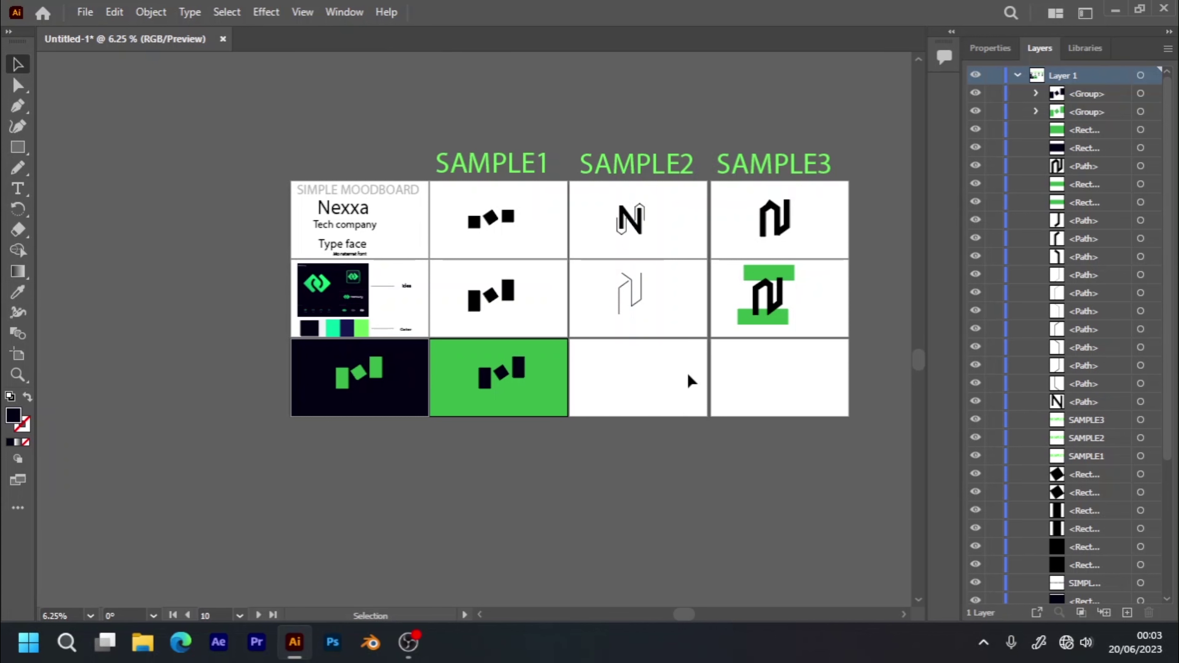
- Draw a rectangle in the cell under SAMPLE2 and strongly round its corners
drag(688, 369, 644, 374)
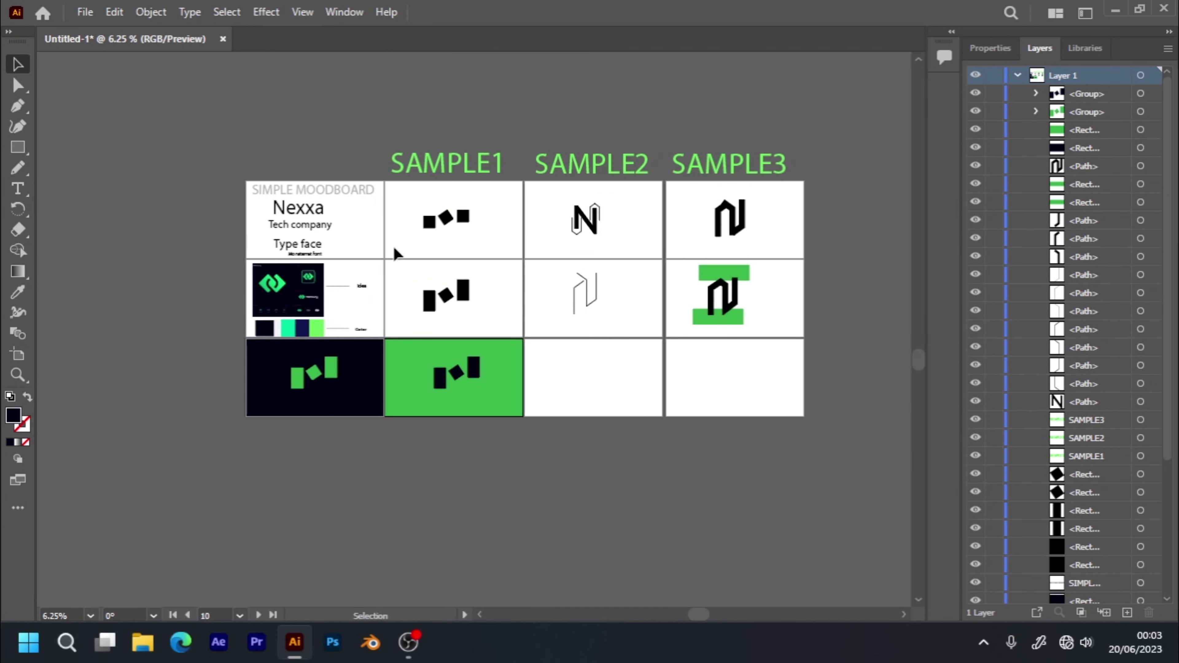
click(17, 148)
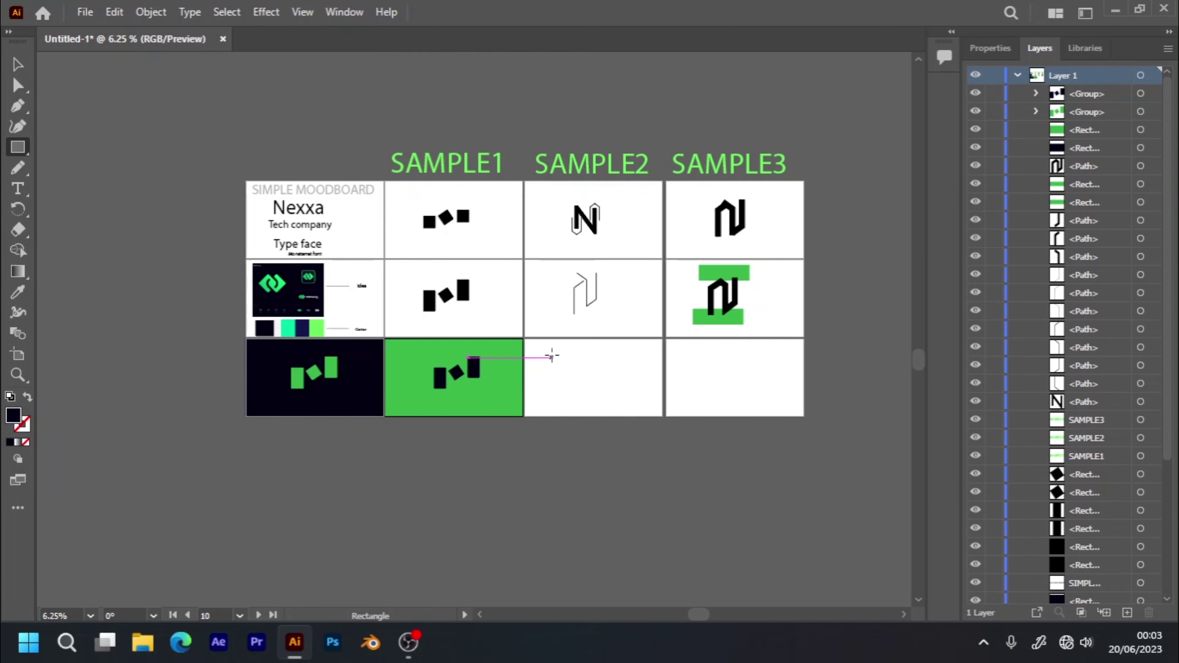
click(555, 354)
drag(592, 371, 610, 396)
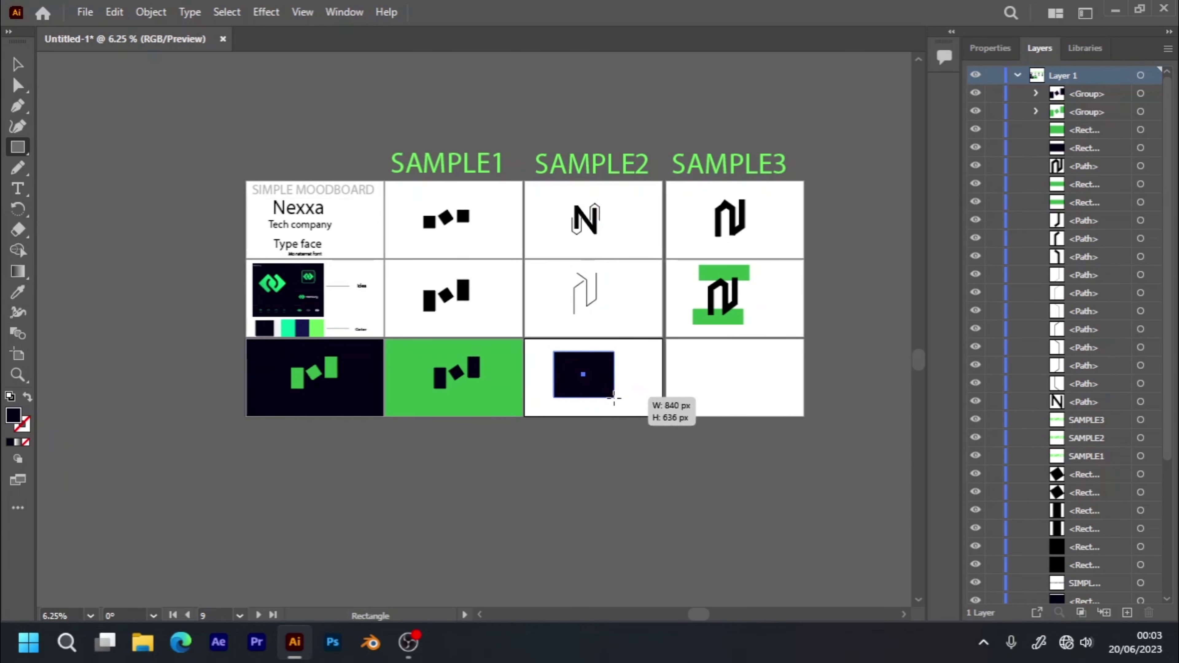
drag(610, 396, 615, 400)
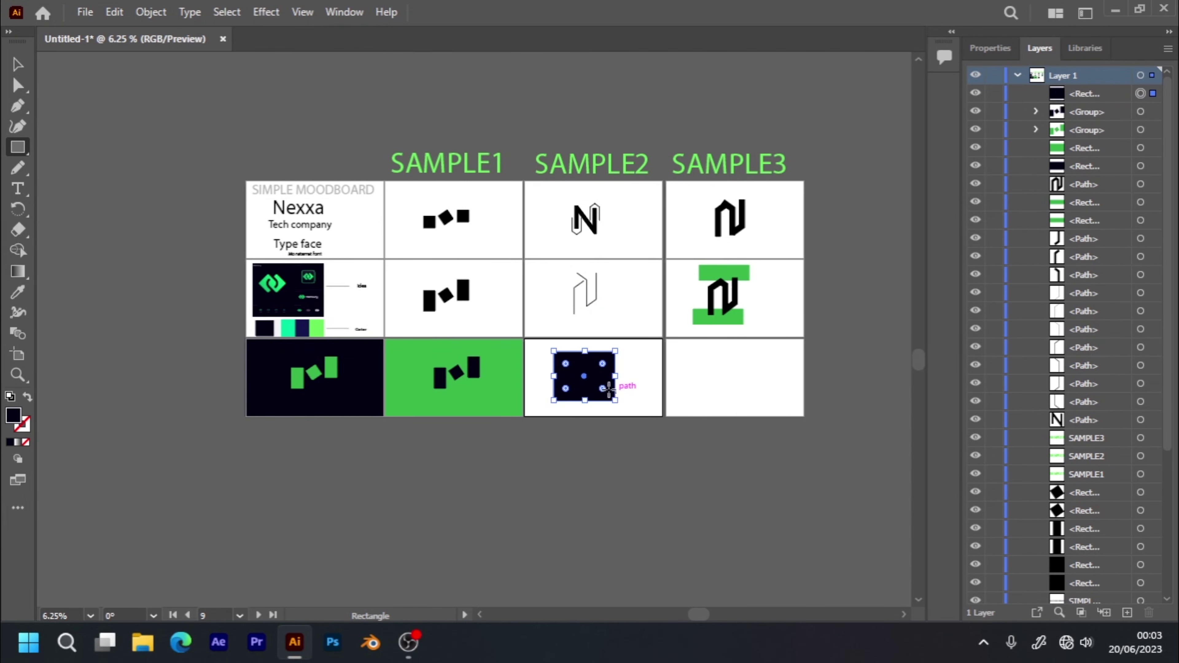
drag(568, 364, 570, 367)
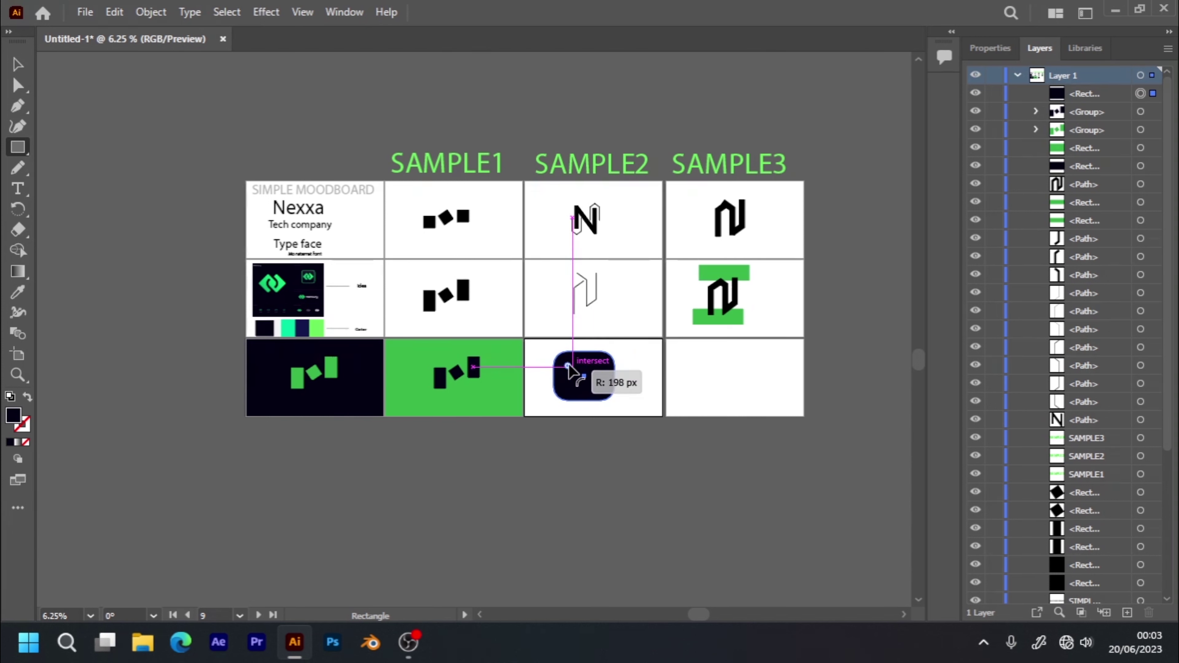
drag(571, 370, 572, 370)
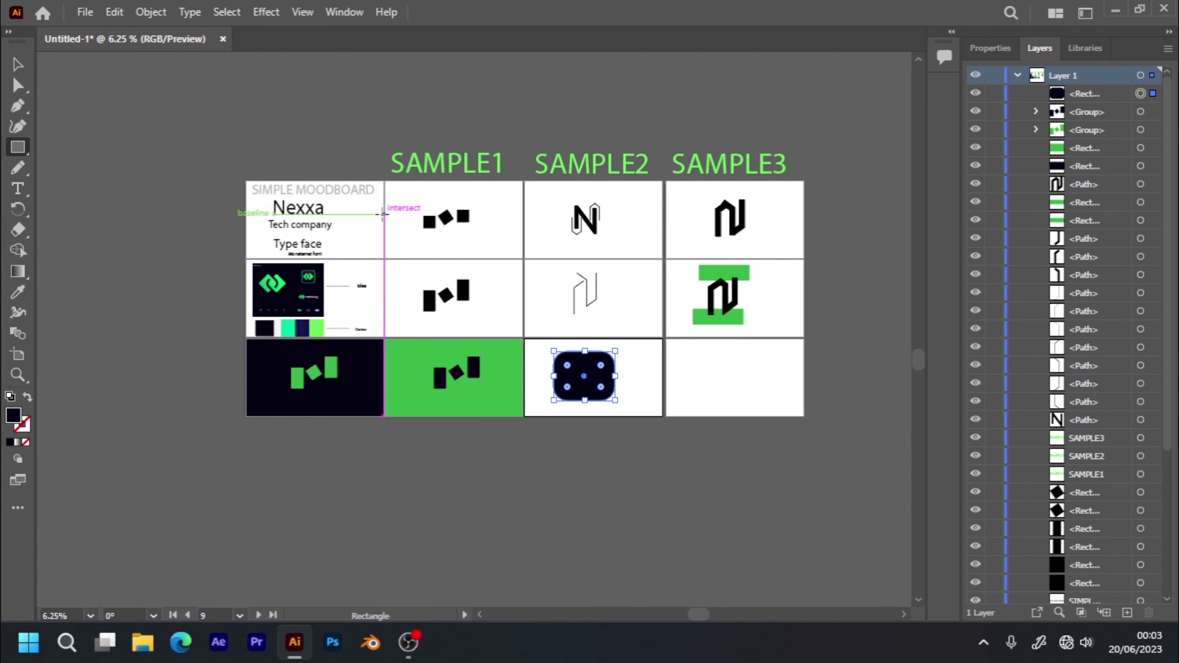
key(v)
click(580, 456)
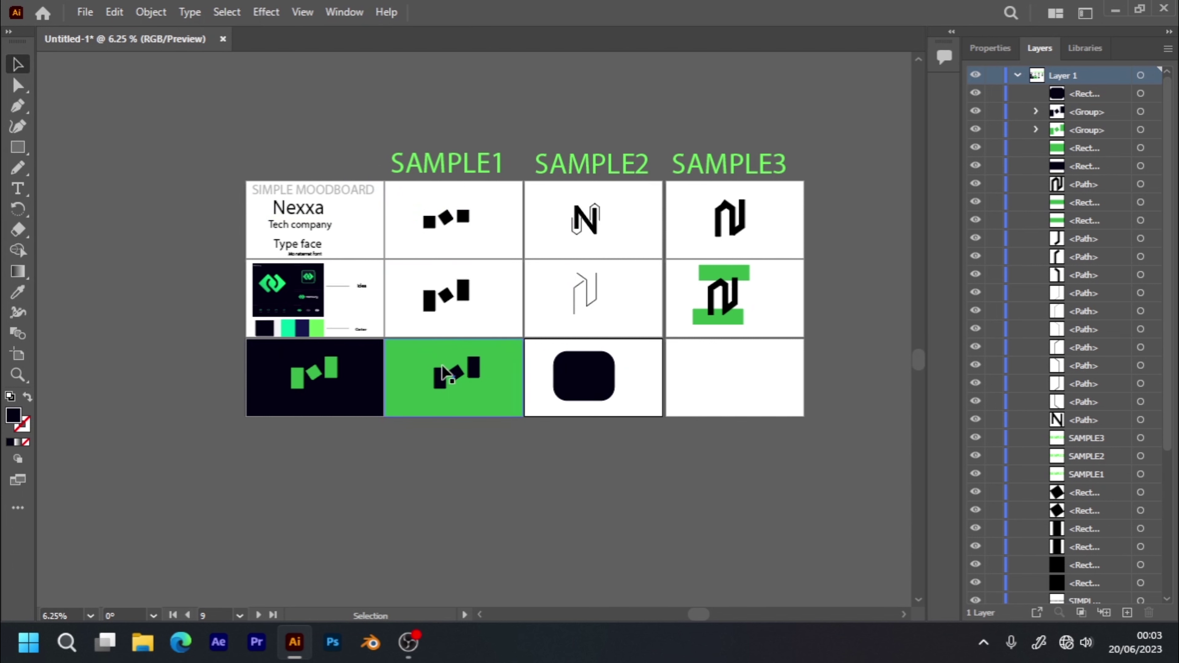
drag(442, 372, 559, 382)
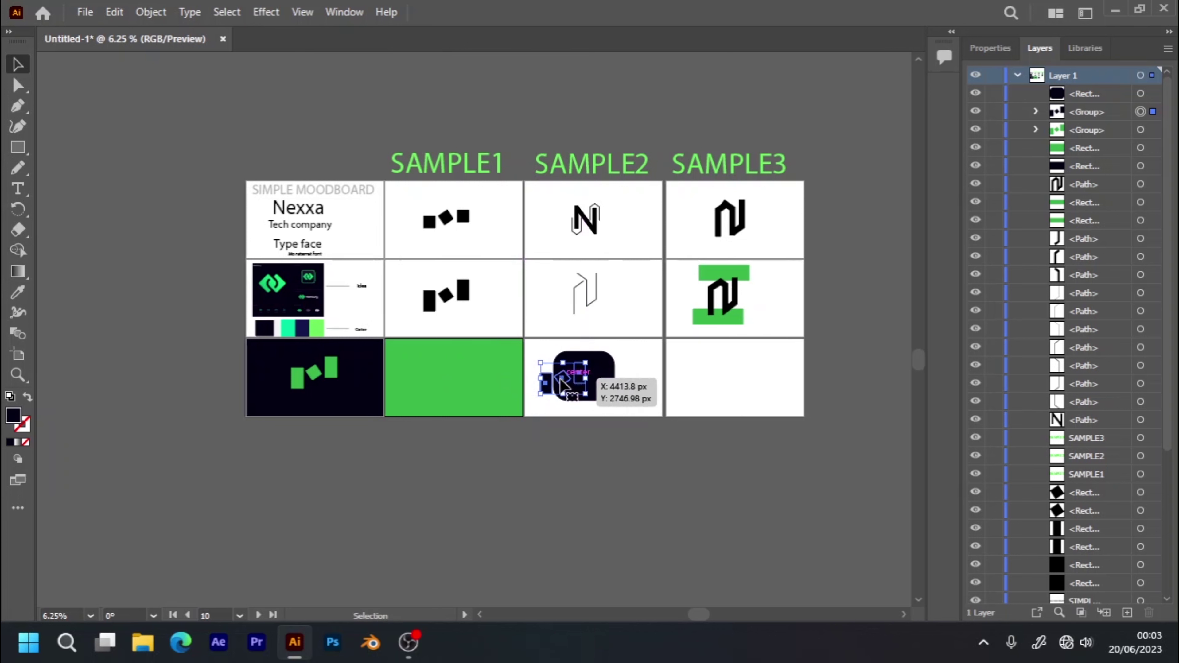
- Copy the green mark onto the rounded rectangle and bring it forward
click(335, 372)
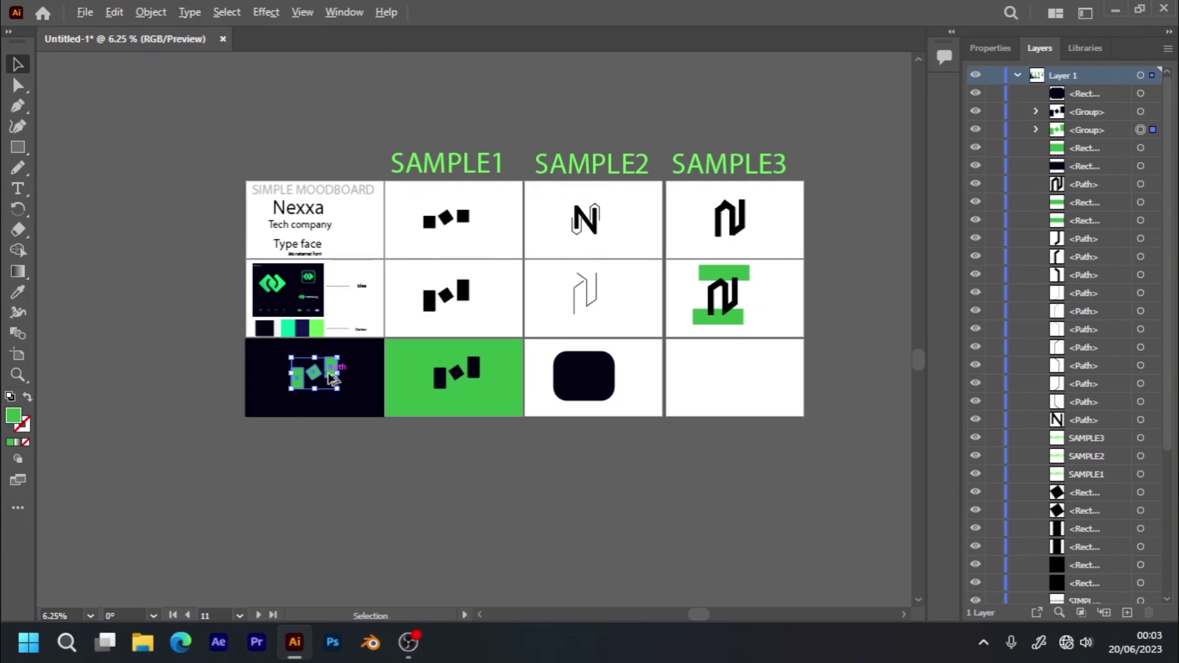
drag(328, 374, 601, 379)
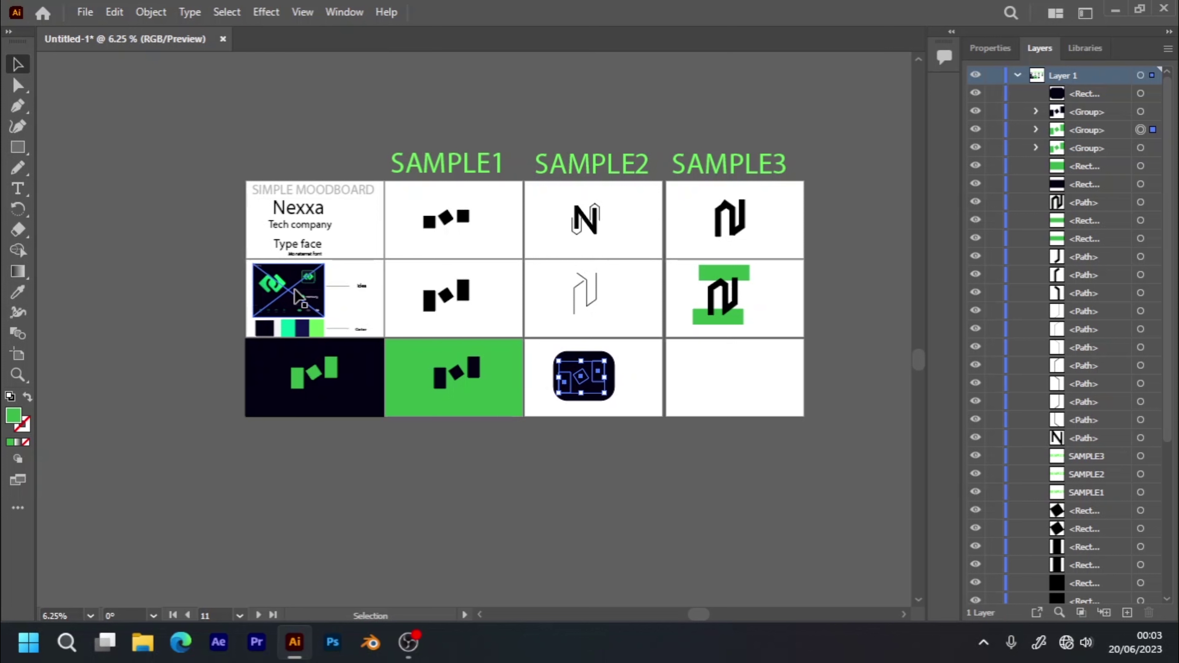
key(a)
key(ctrl+bracketright)
key(ctrl+bracketright)
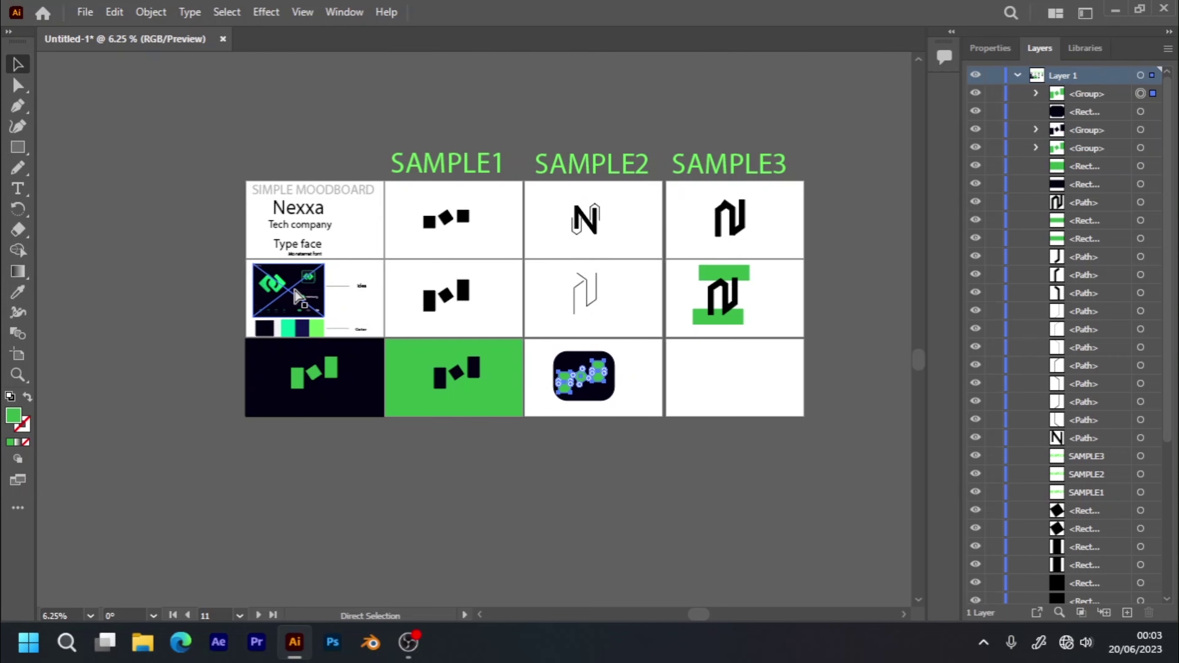
key(v)
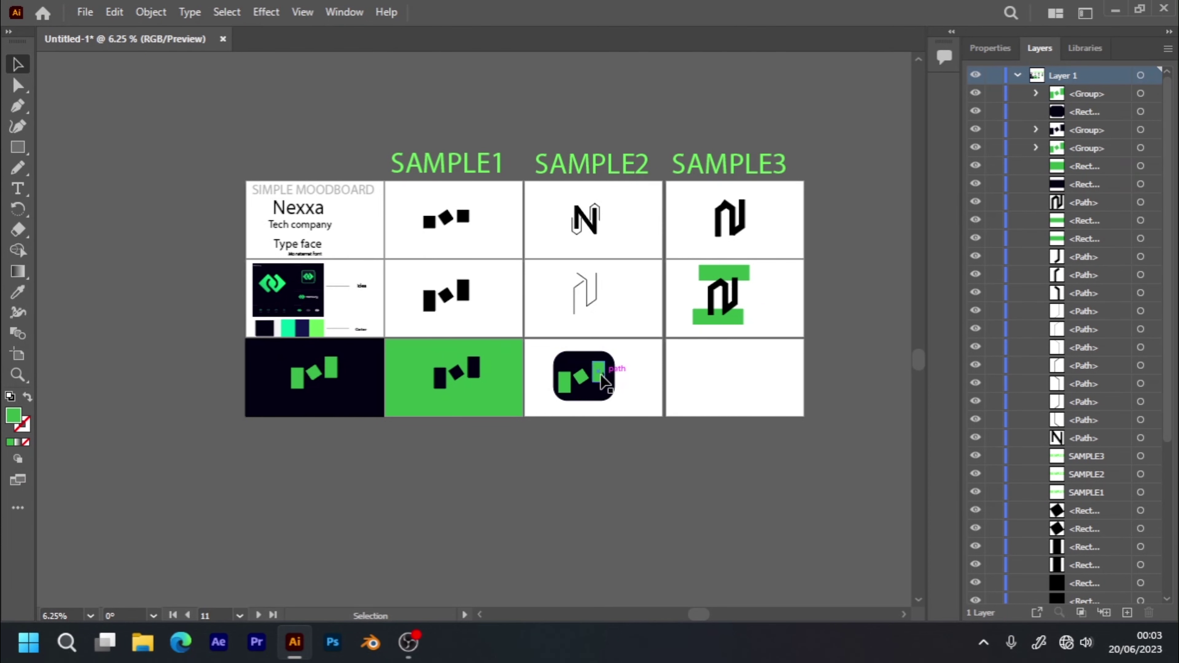
- Align the mark to the rounded square's horizontal and vertical centres
drag(581, 368, 624, 408)
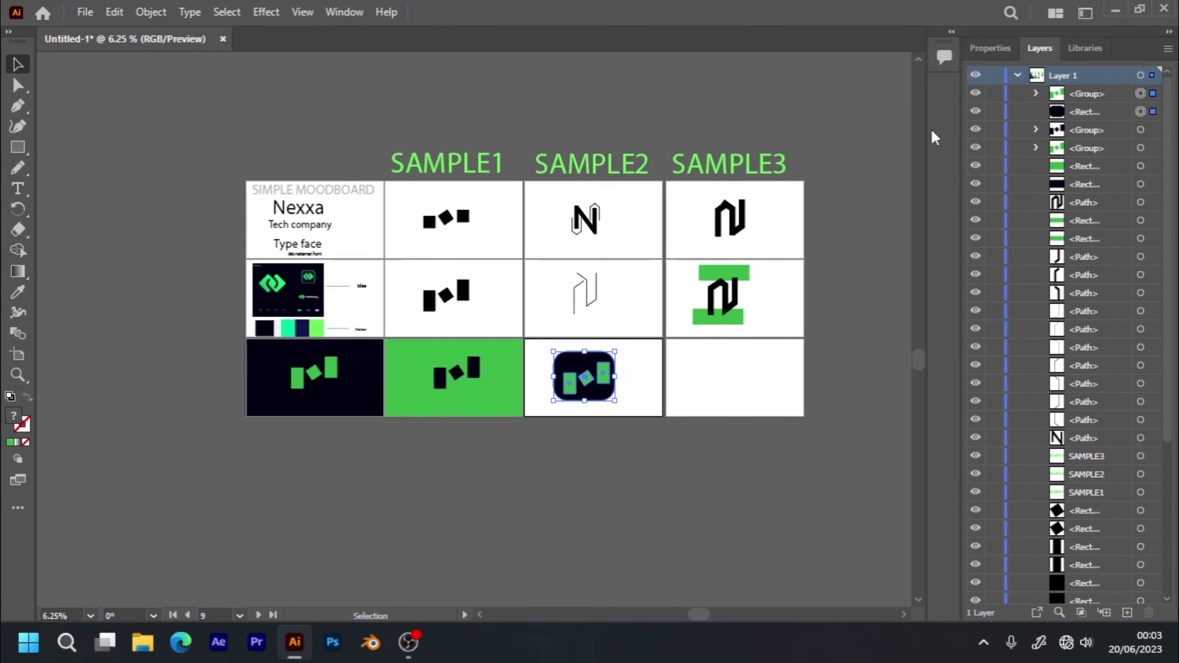
click(1003, 48)
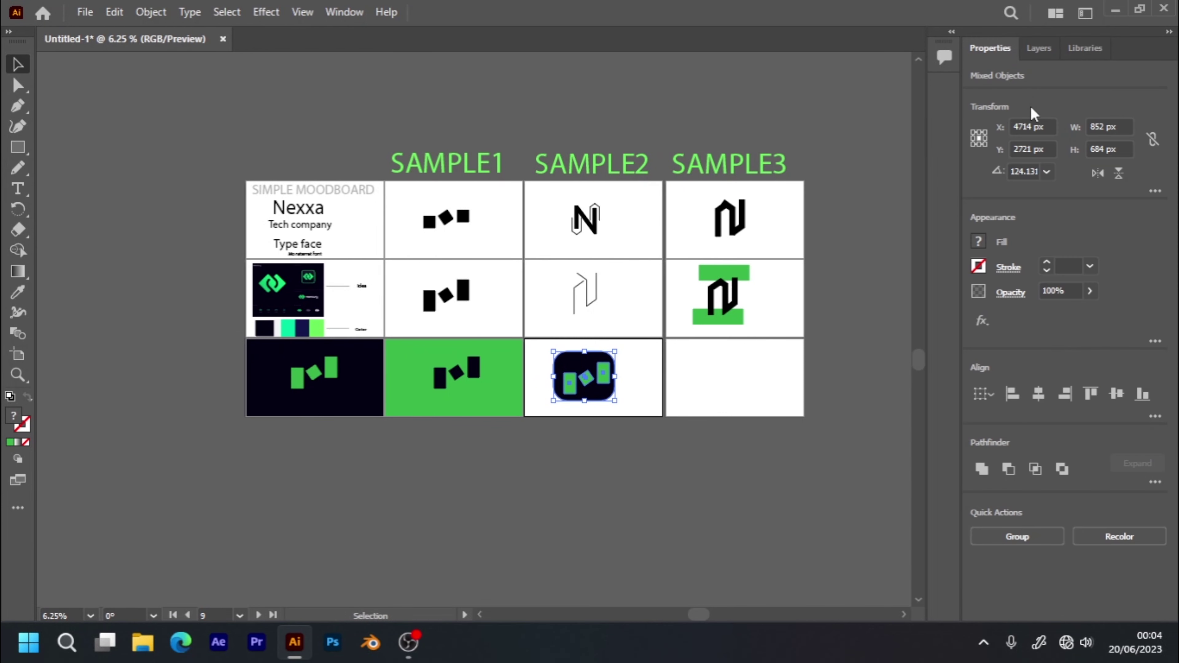
click(1040, 394)
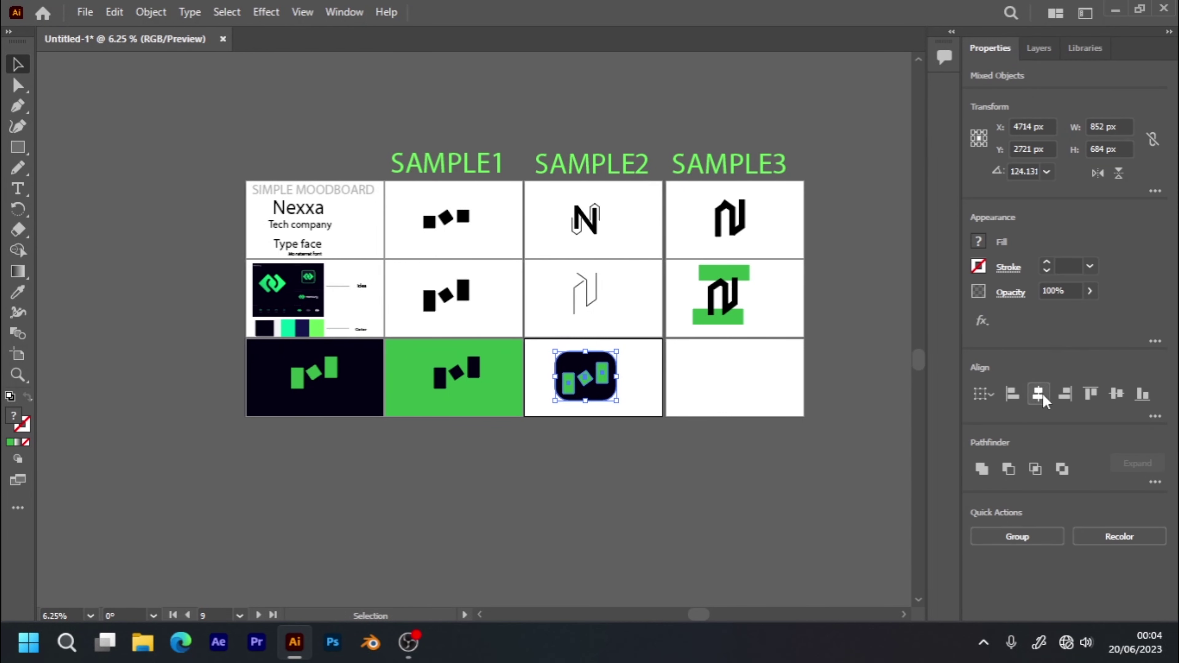
click(1116, 394)
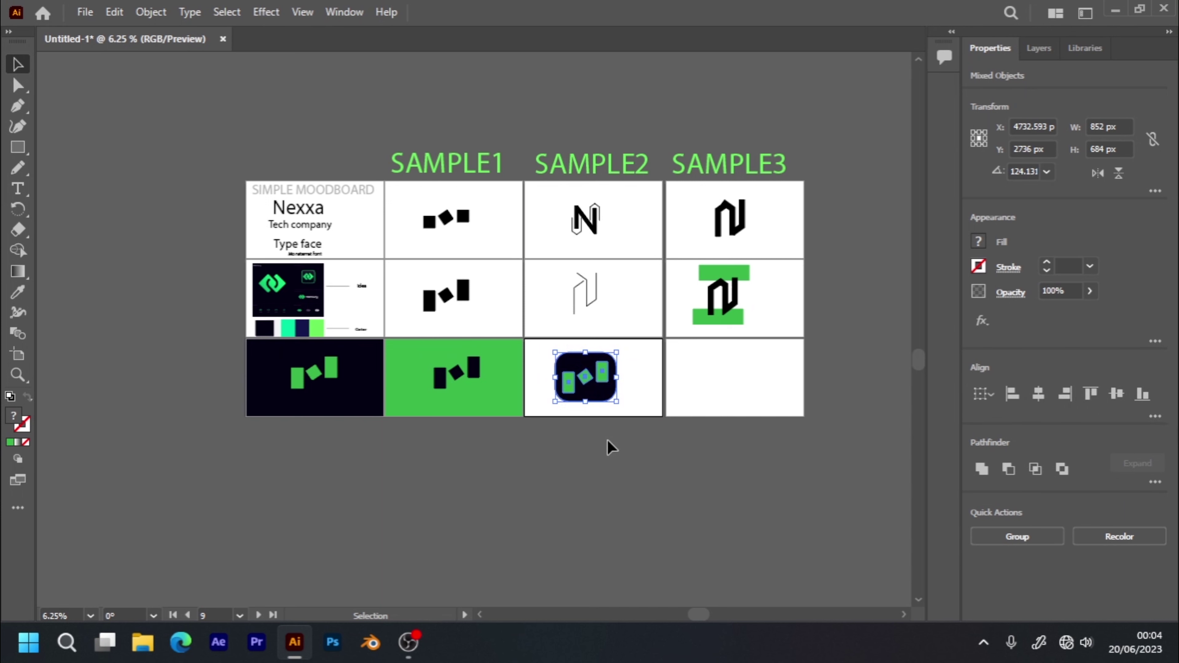
click(609, 453)
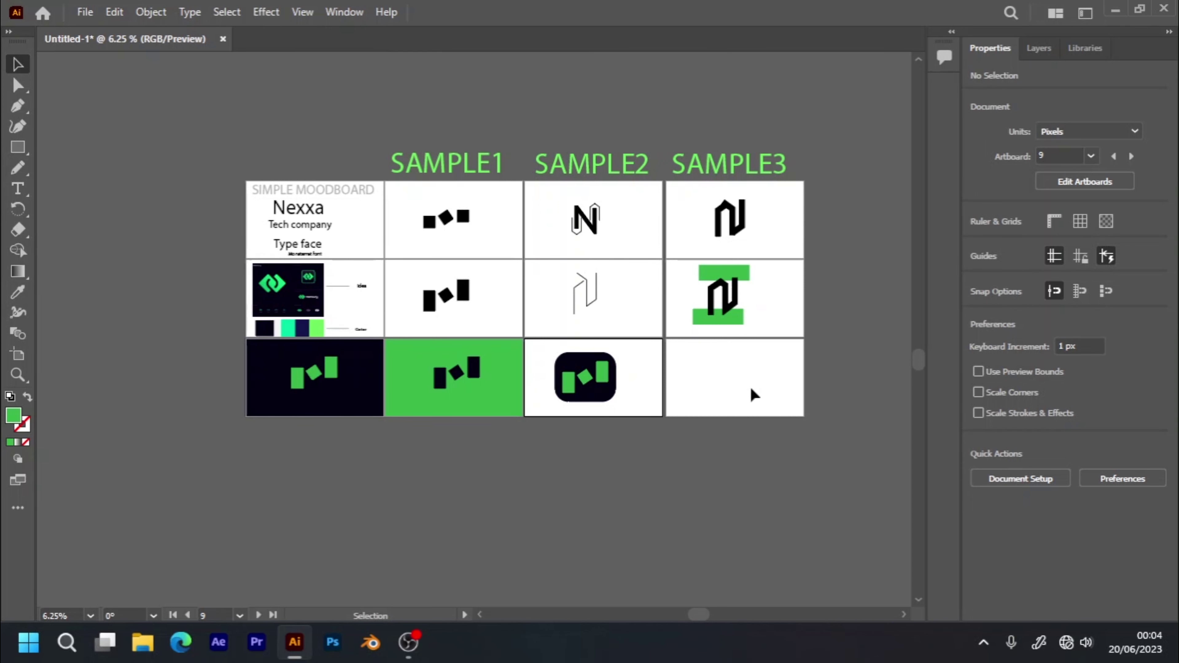
- Copy the navy background from the bottom-left cell into the SAMPLE3 bottom cell
click(604, 381)
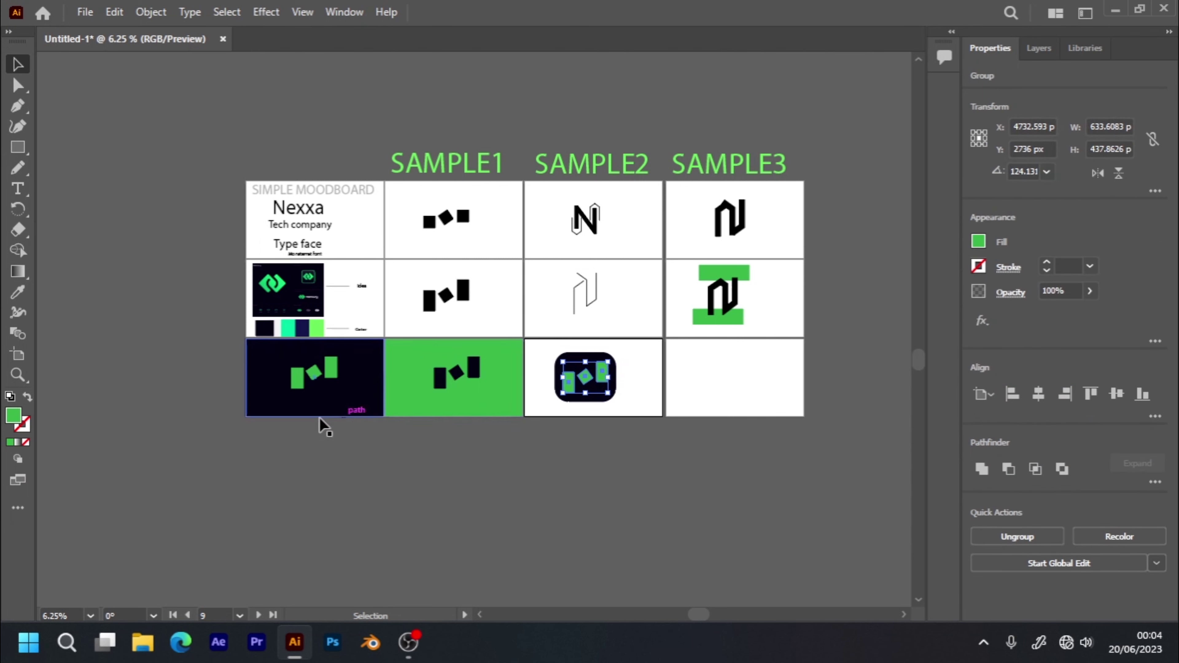
click(343, 403)
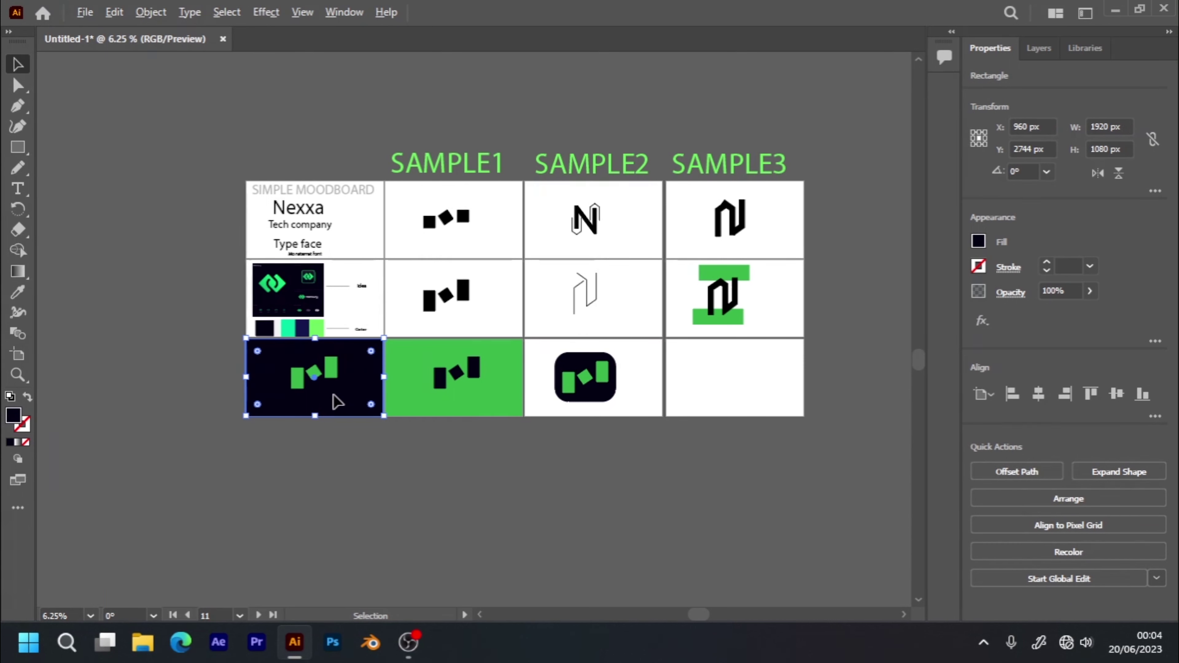
drag(338, 400, 750, 394)
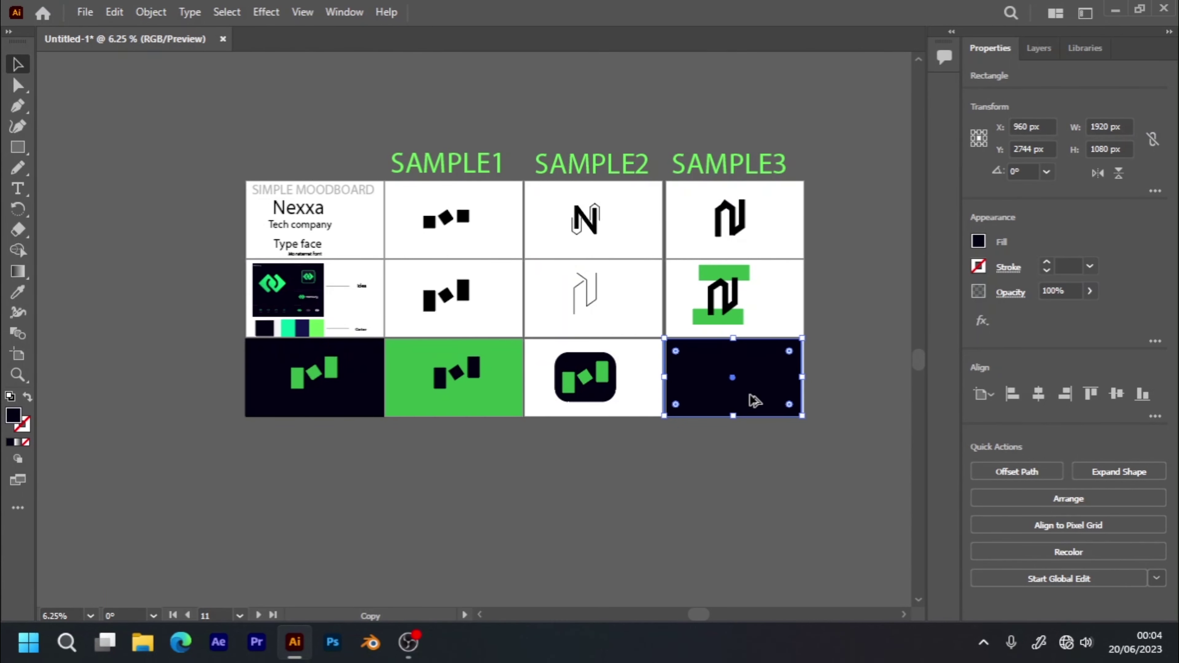
click(764, 449)
drag(771, 395, 769, 395)
click(754, 446)
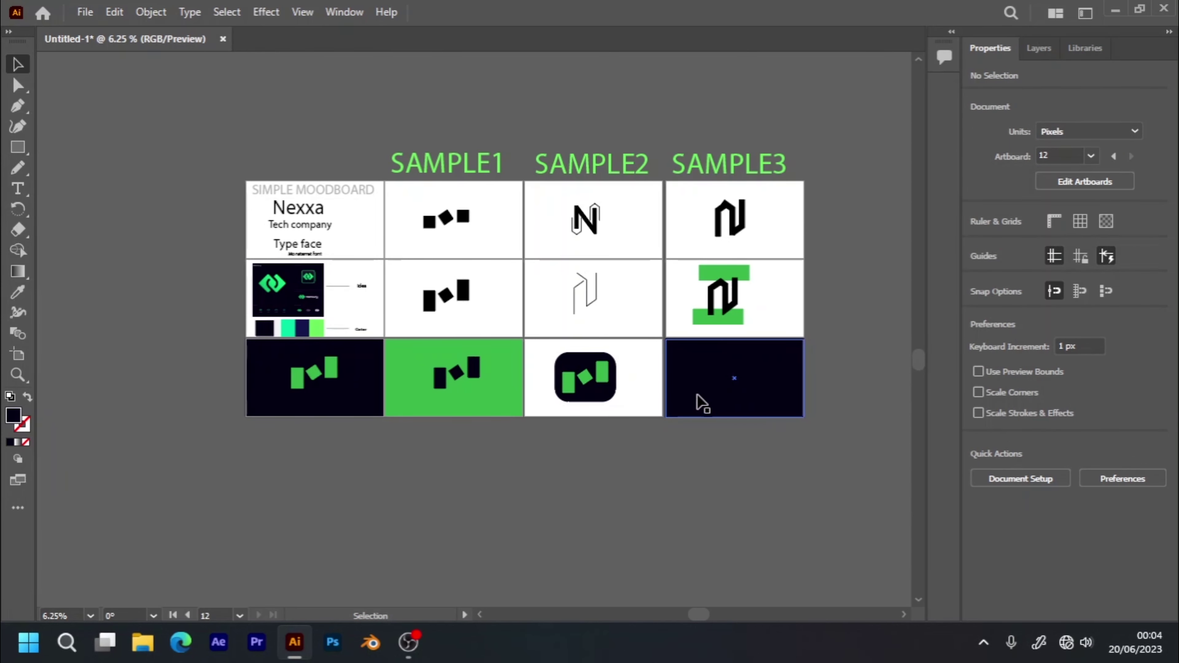
- Copy the green mark onto the new navy cell and merge it with Pathfinder Unite
click(605, 379)
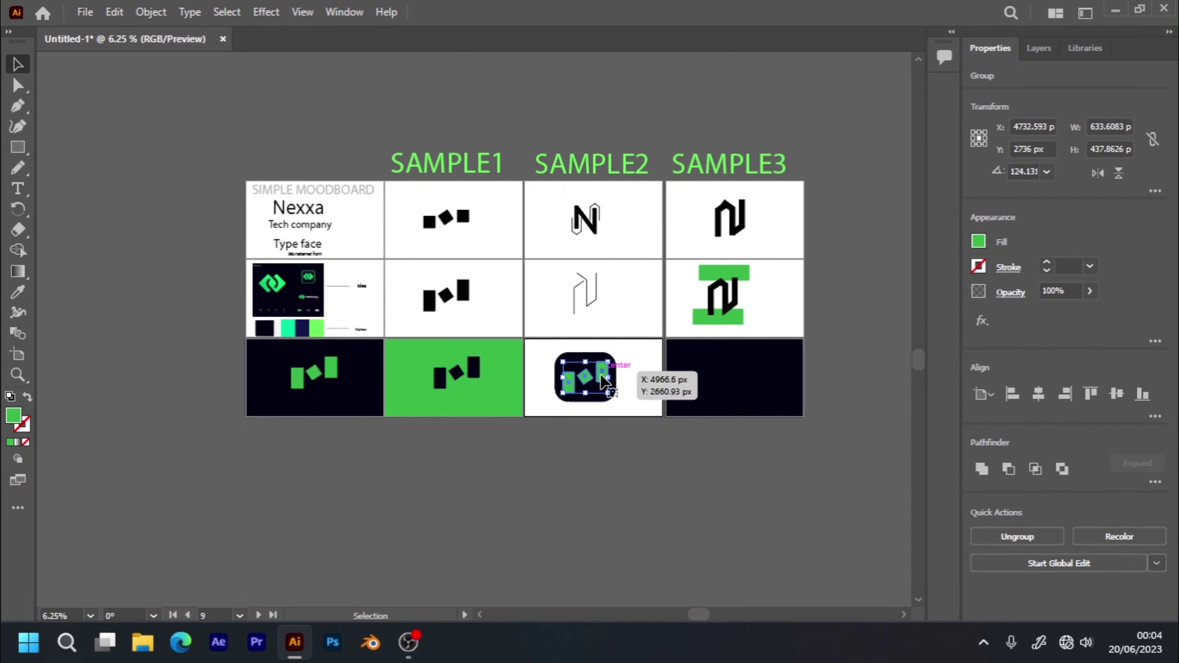
drag(605, 379, 741, 370)
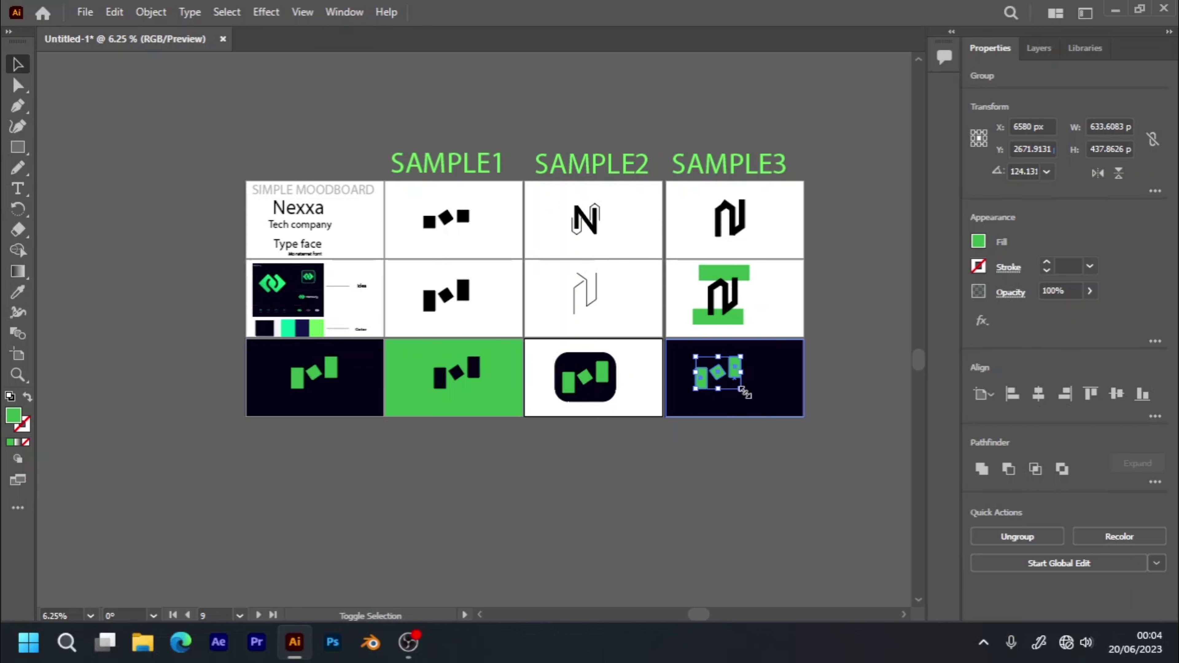
click(151, 12)
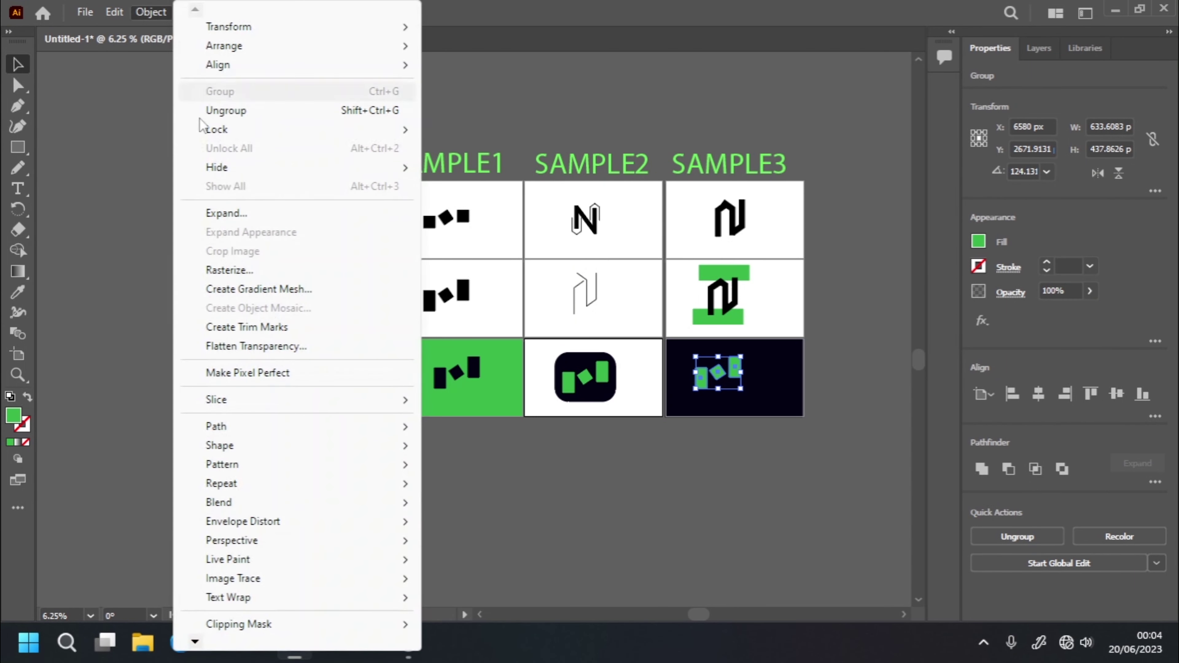
click(255, 214)
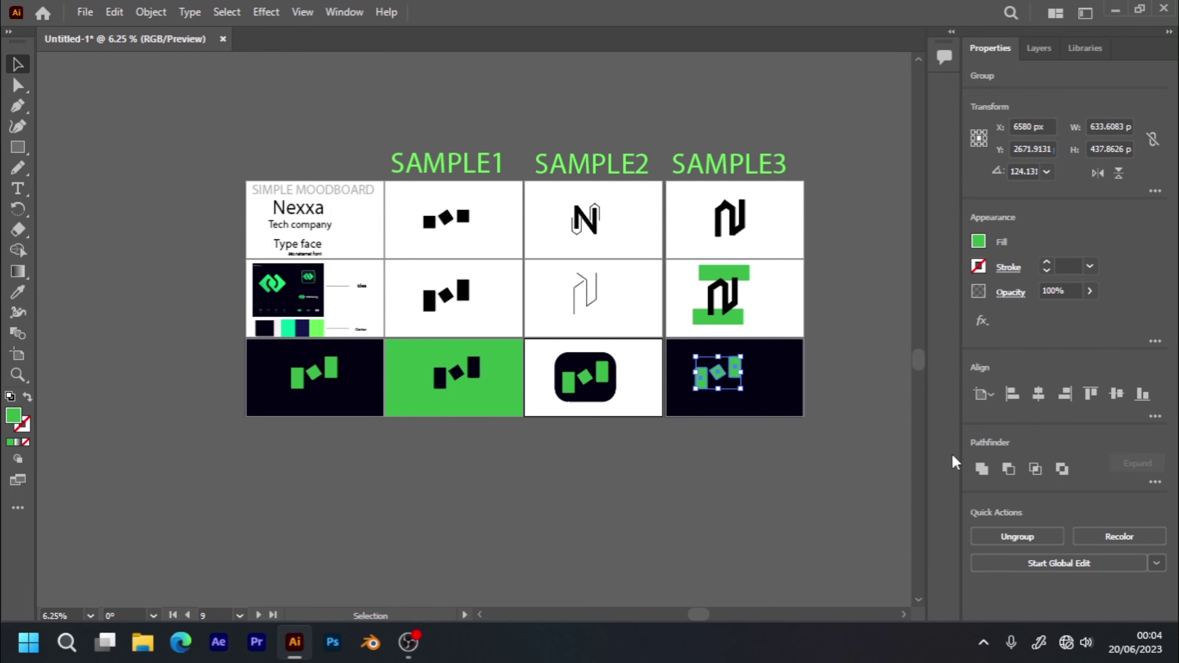
click(989, 473)
click(801, 478)
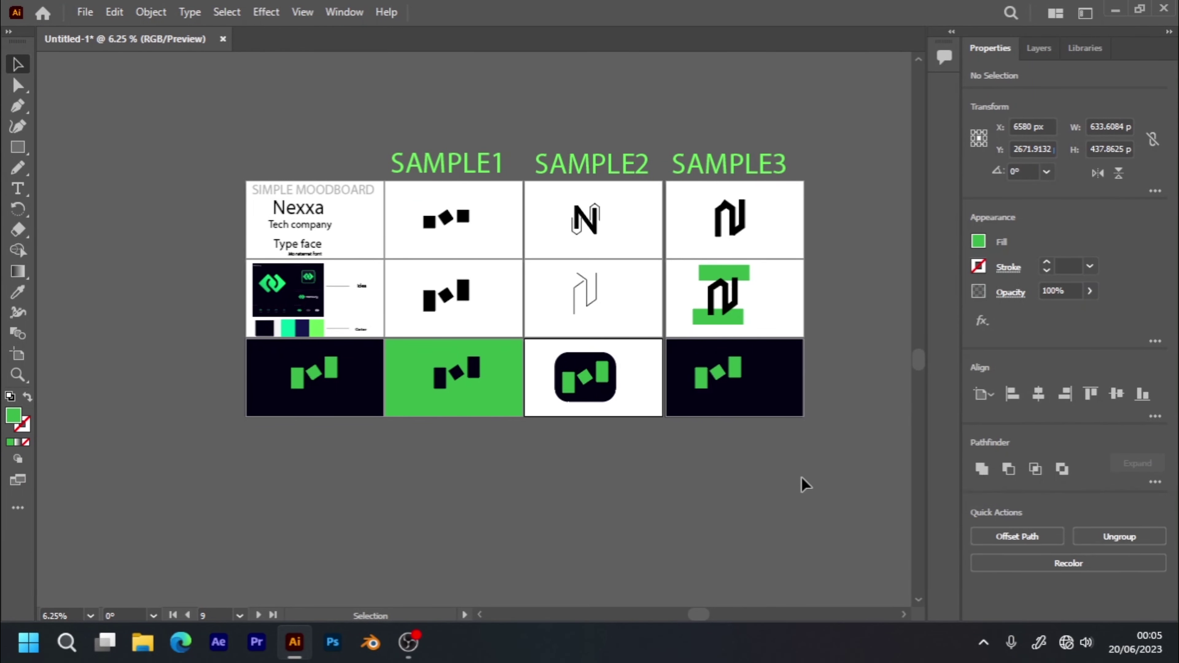
click(587, 386)
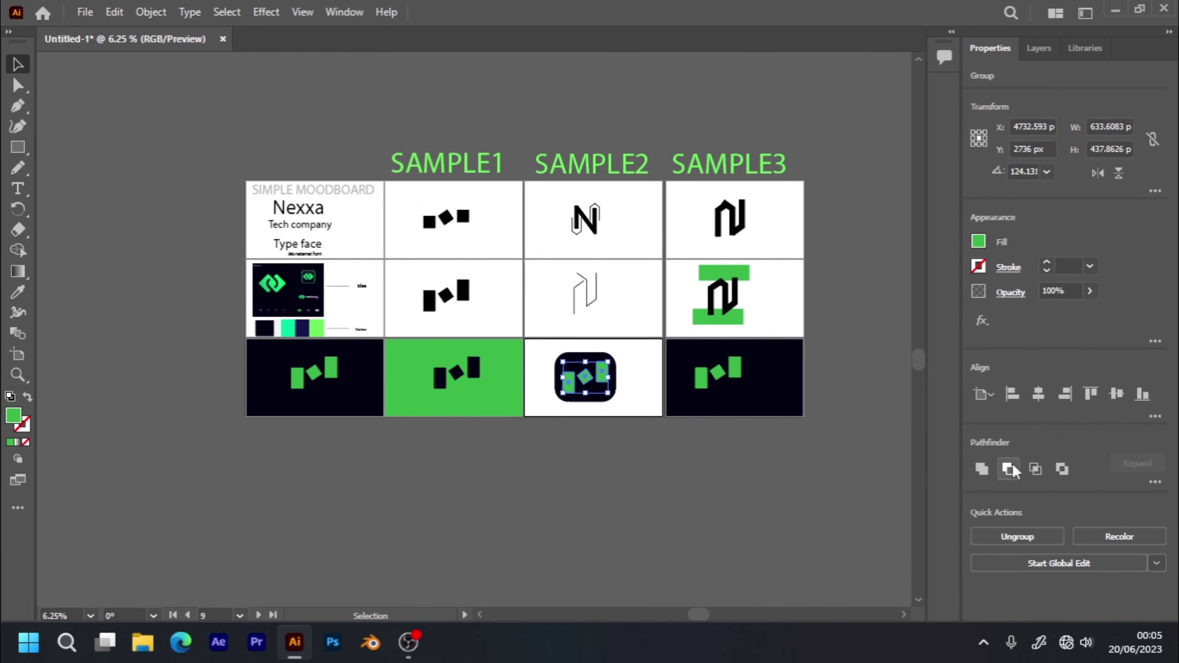
click(440, 380)
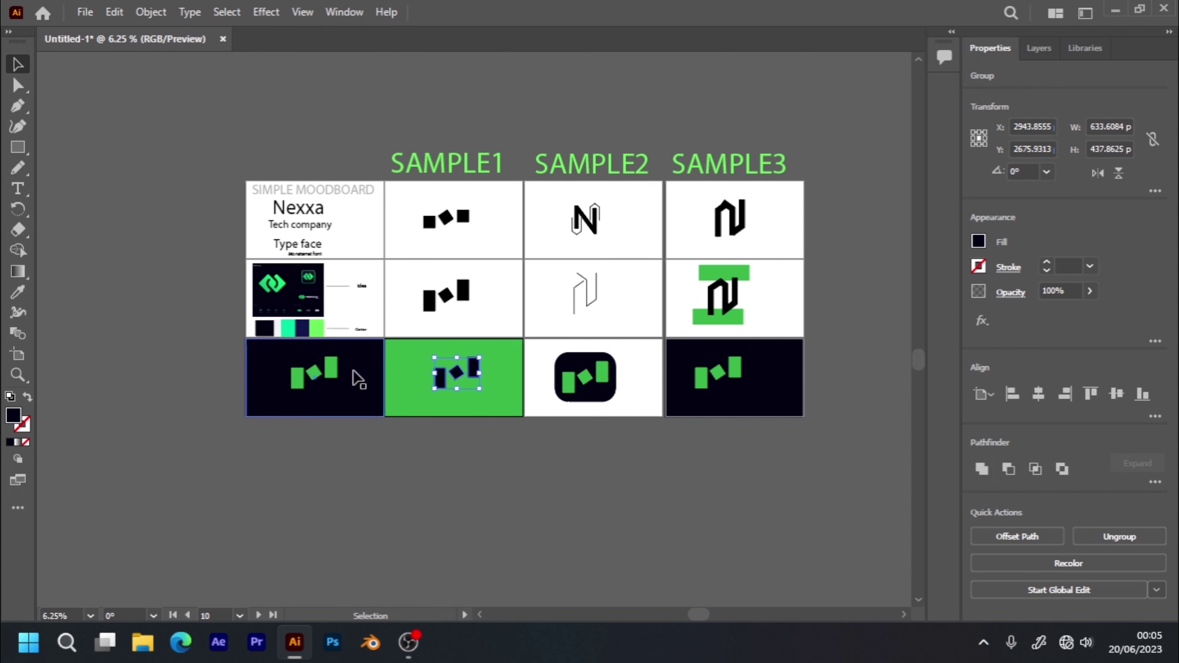
click(331, 374)
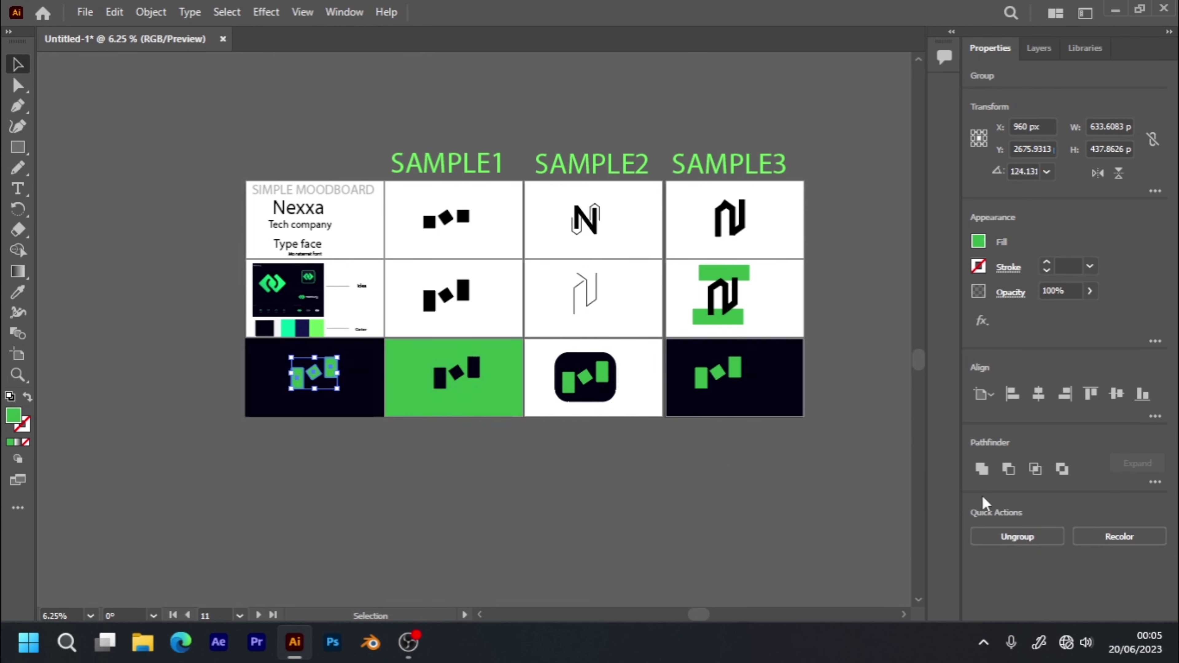
click(581, 486)
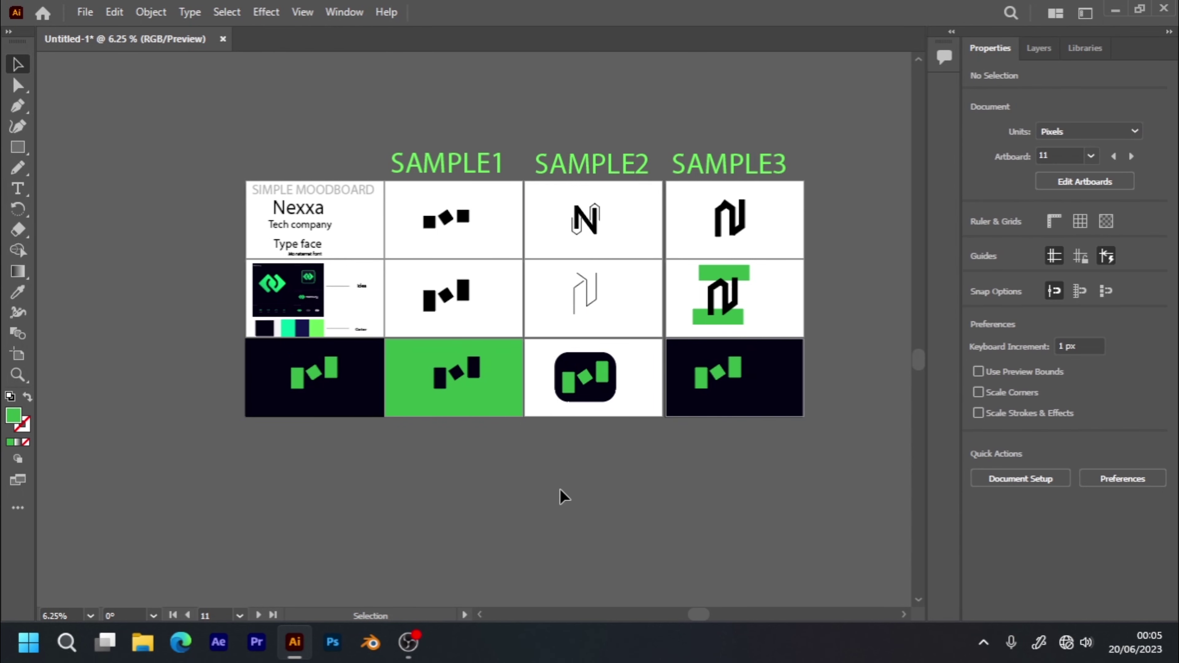
click(328, 375)
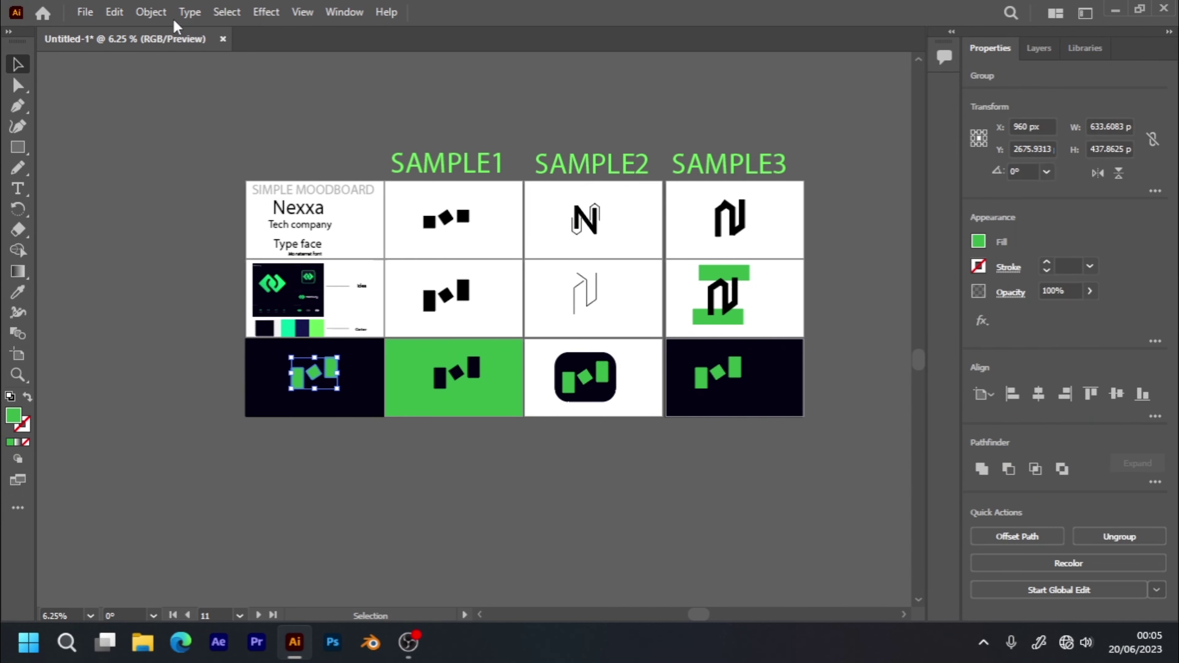
click(151, 11)
click(265, 216)
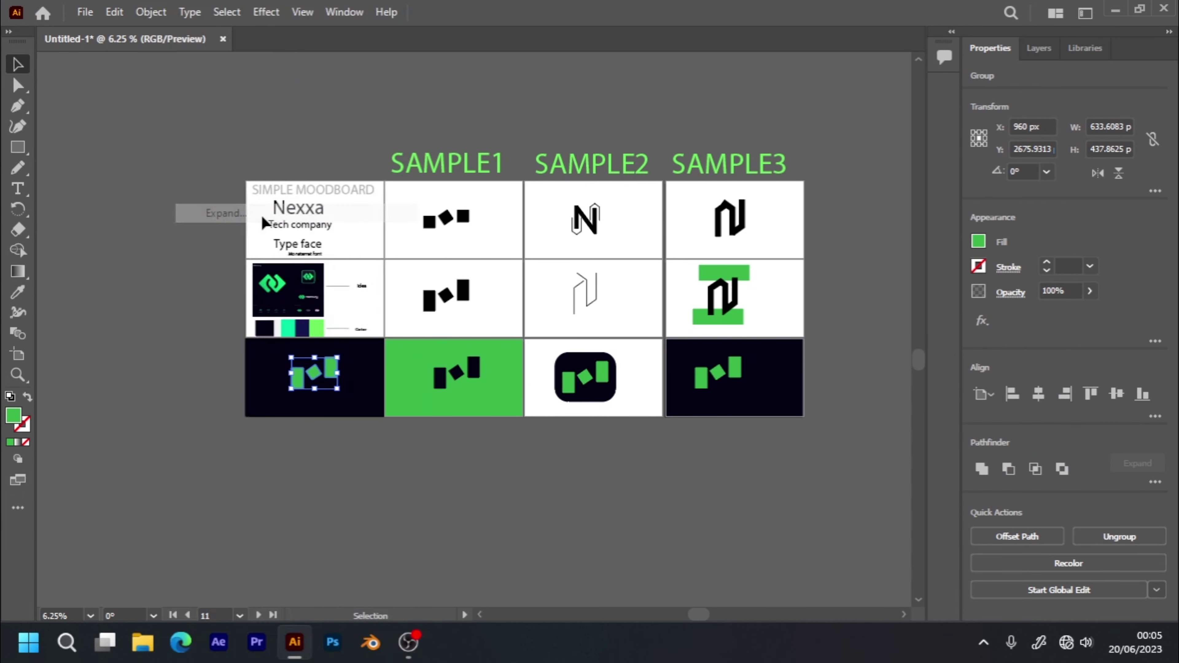
click(699, 381)
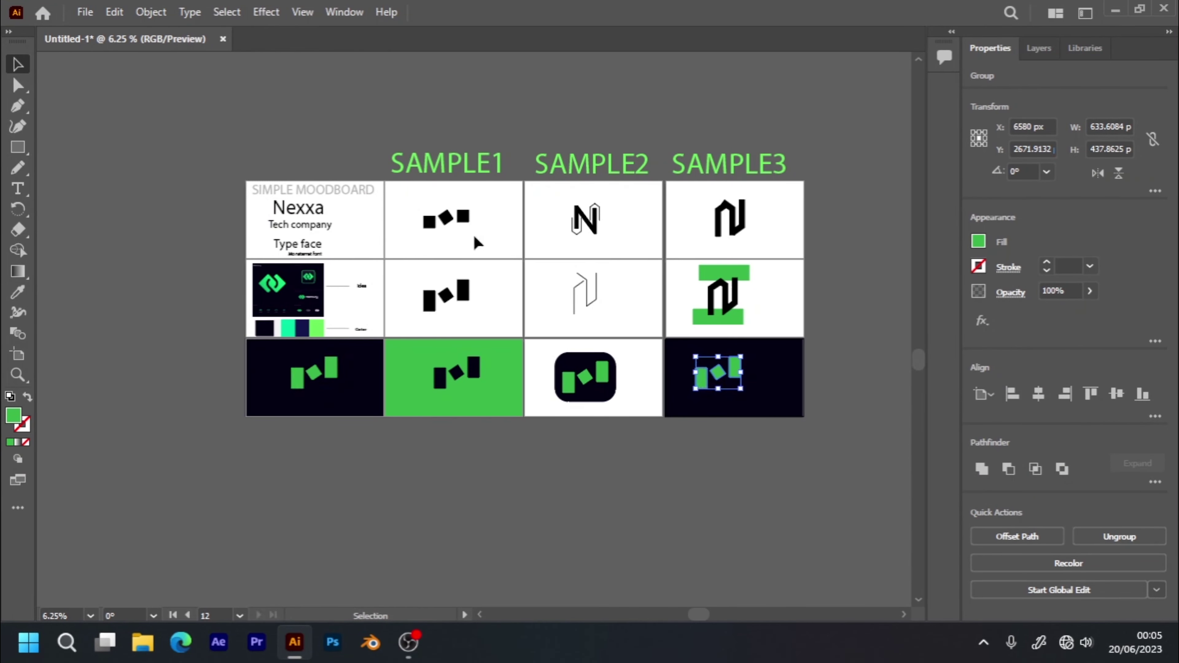
click(149, 12)
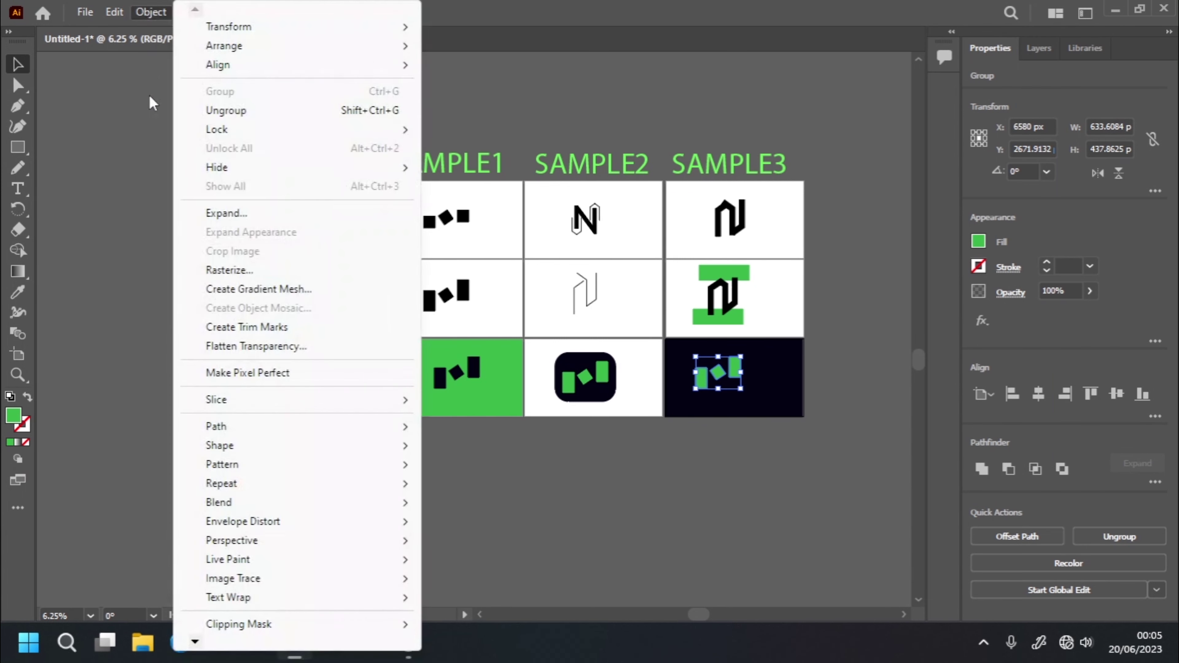
click(227, 216)
click(565, 483)
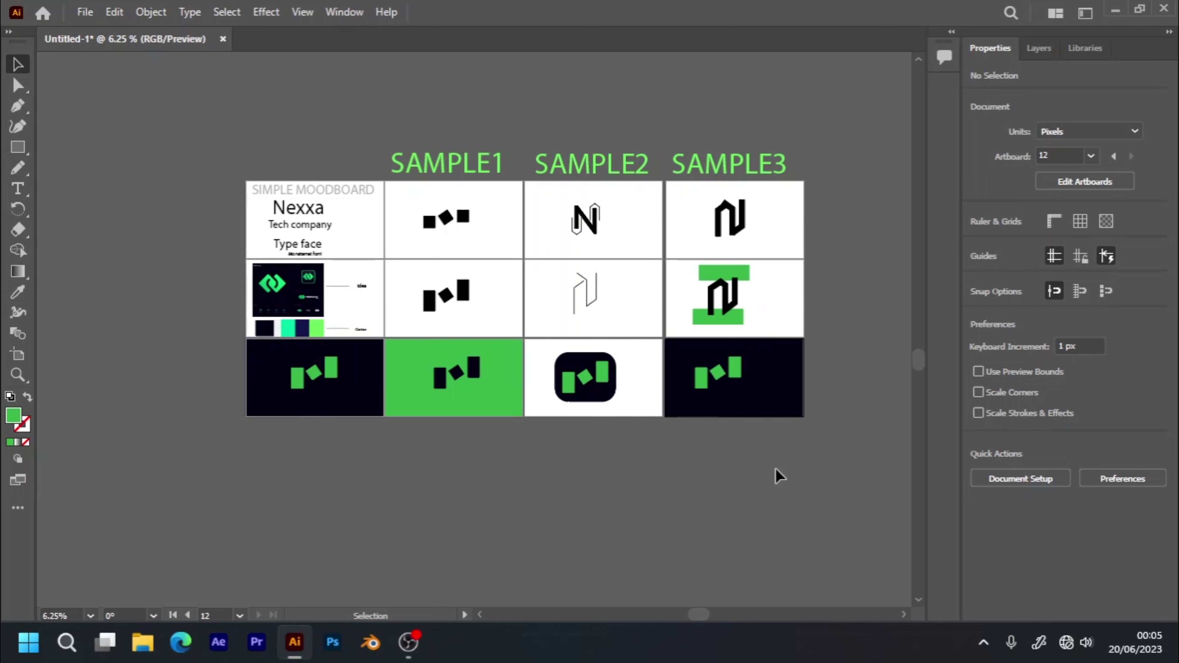
key(ctrl)
- Save the document as 'nexxa' in the Illustrator folder on Local Disk (D:)
key(ctrl+s)
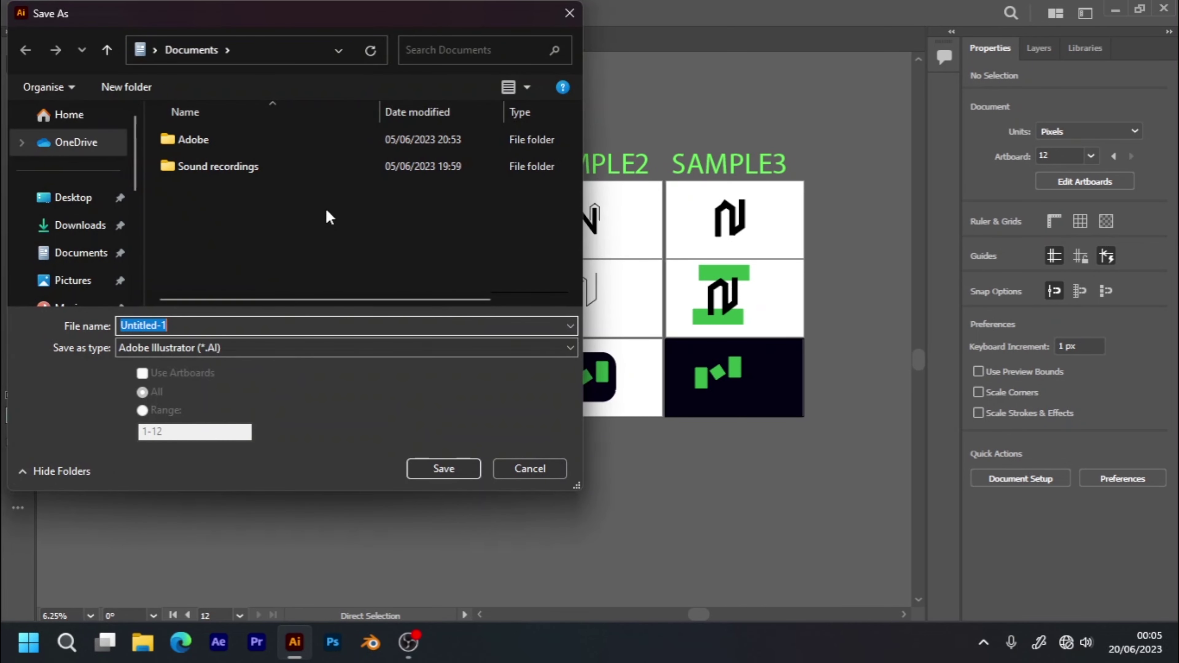
text(nexxa)
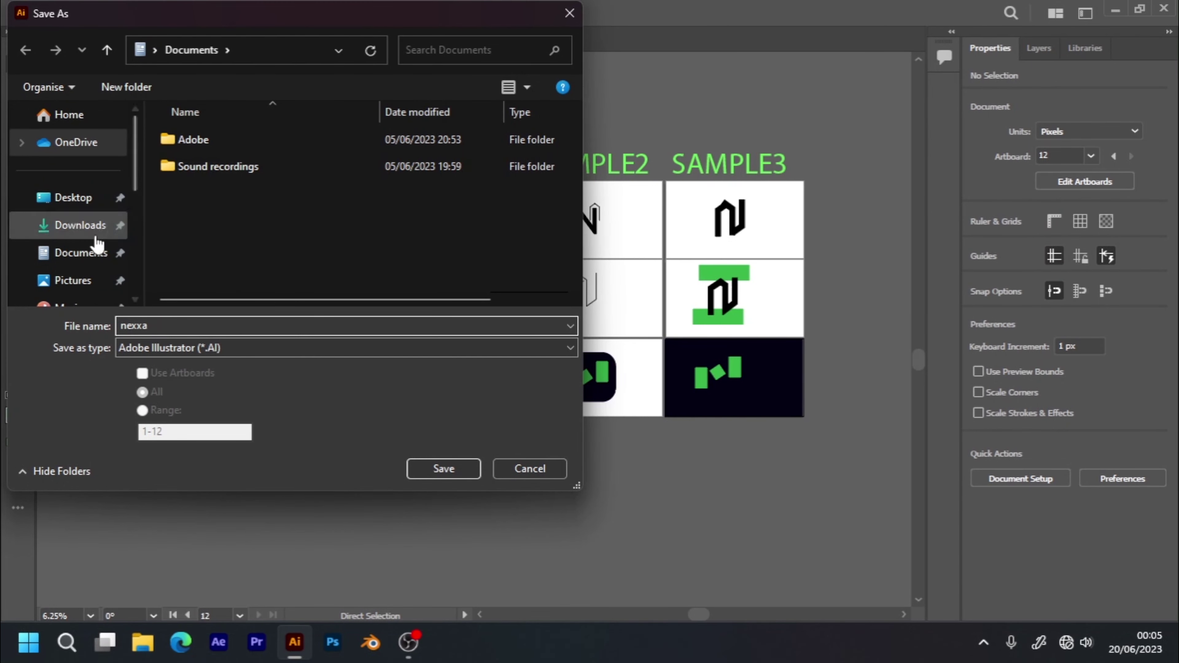
drag(136, 179, 145, 275)
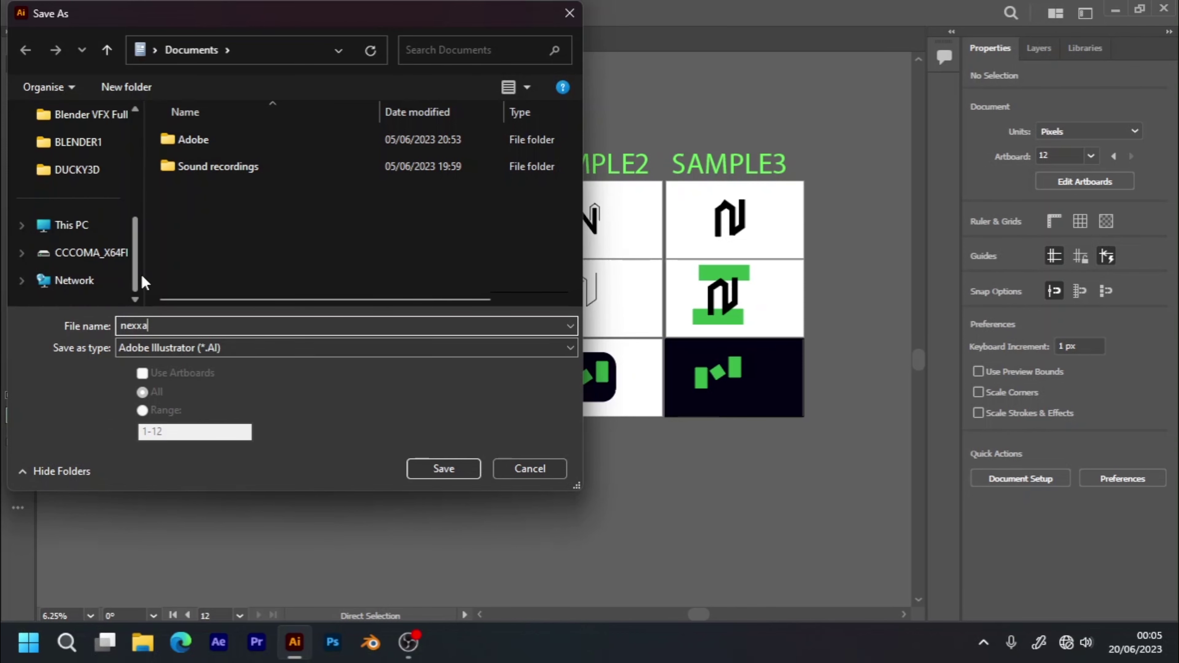
click(105, 225)
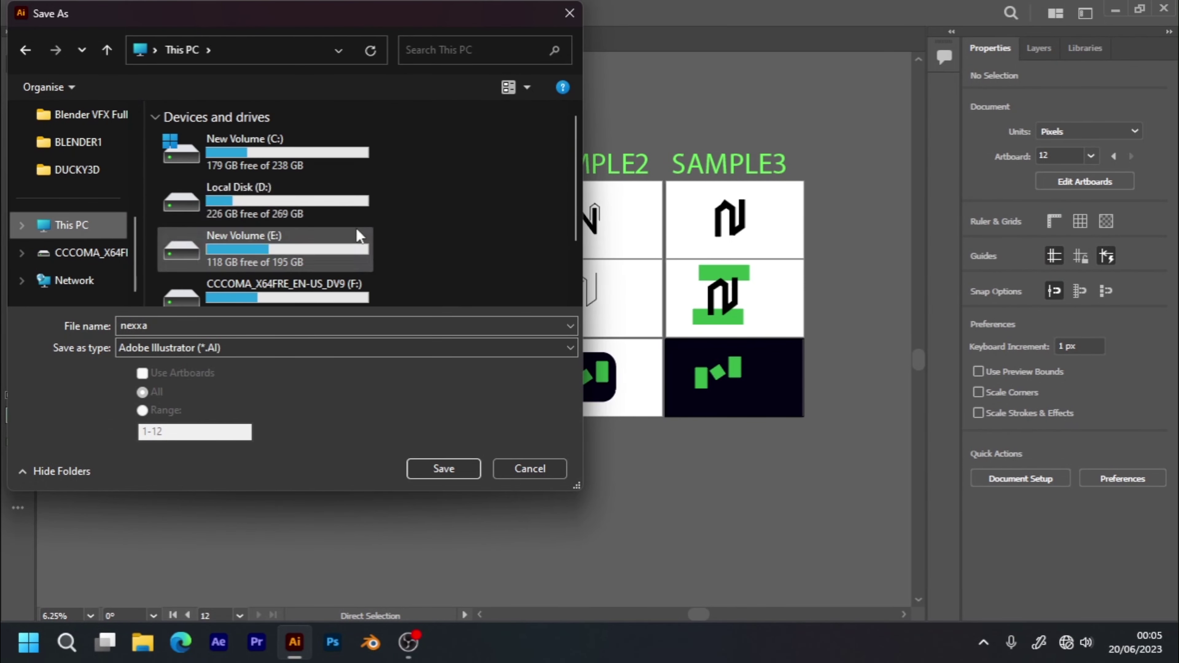
double_click(331, 222)
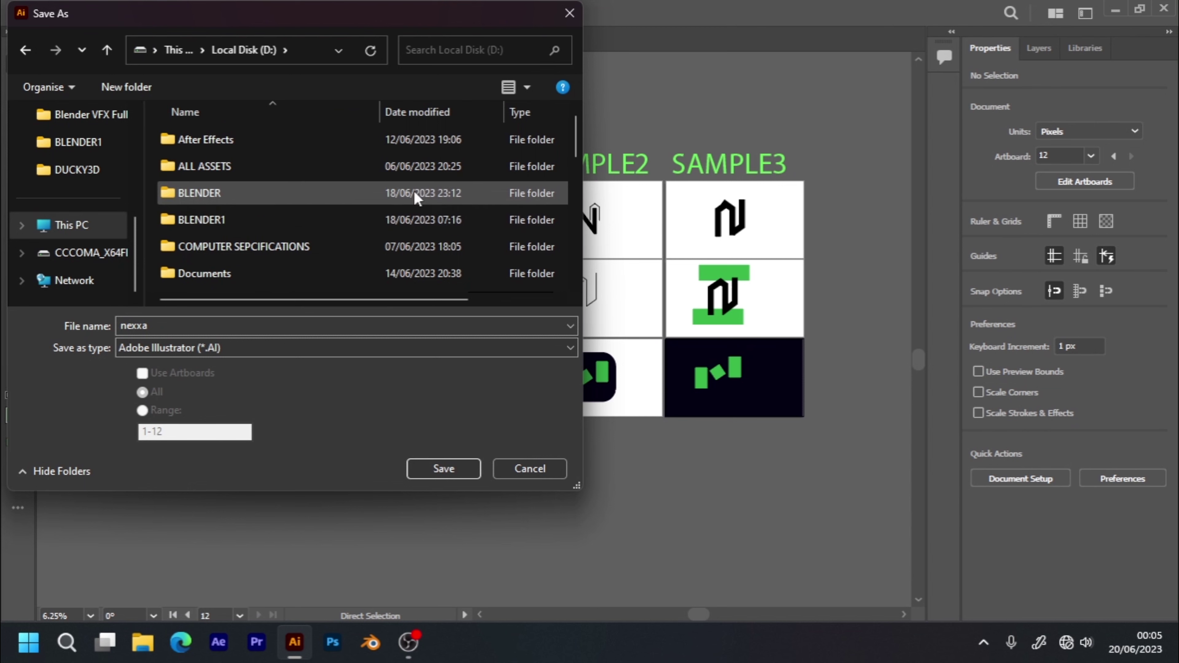
drag(577, 150, 580, 173)
click(346, 228)
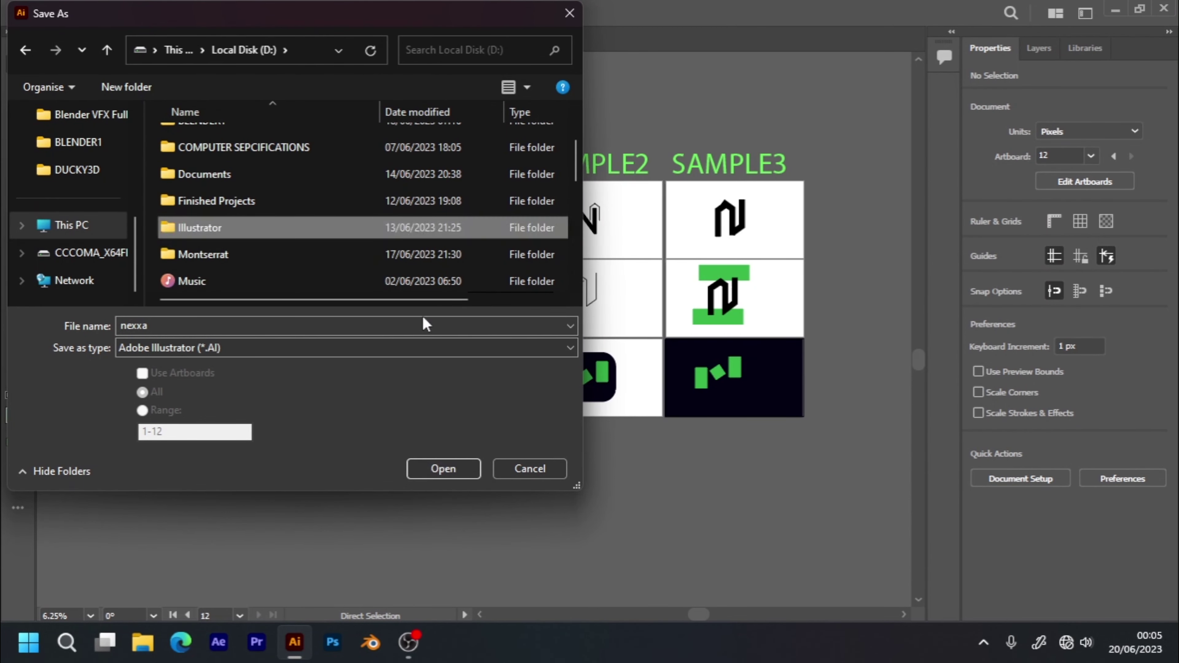
click(451, 463)
- Save the file as nexxa.ai and scale the green logo group down by its corner
click(452, 467)
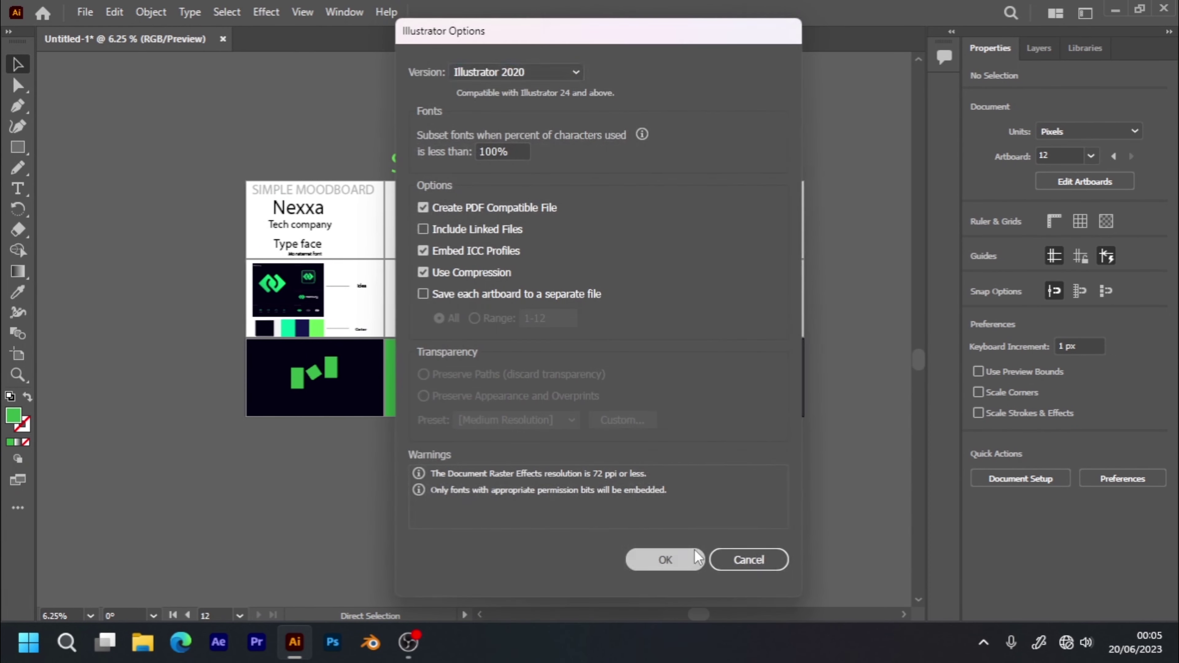
click(664, 559)
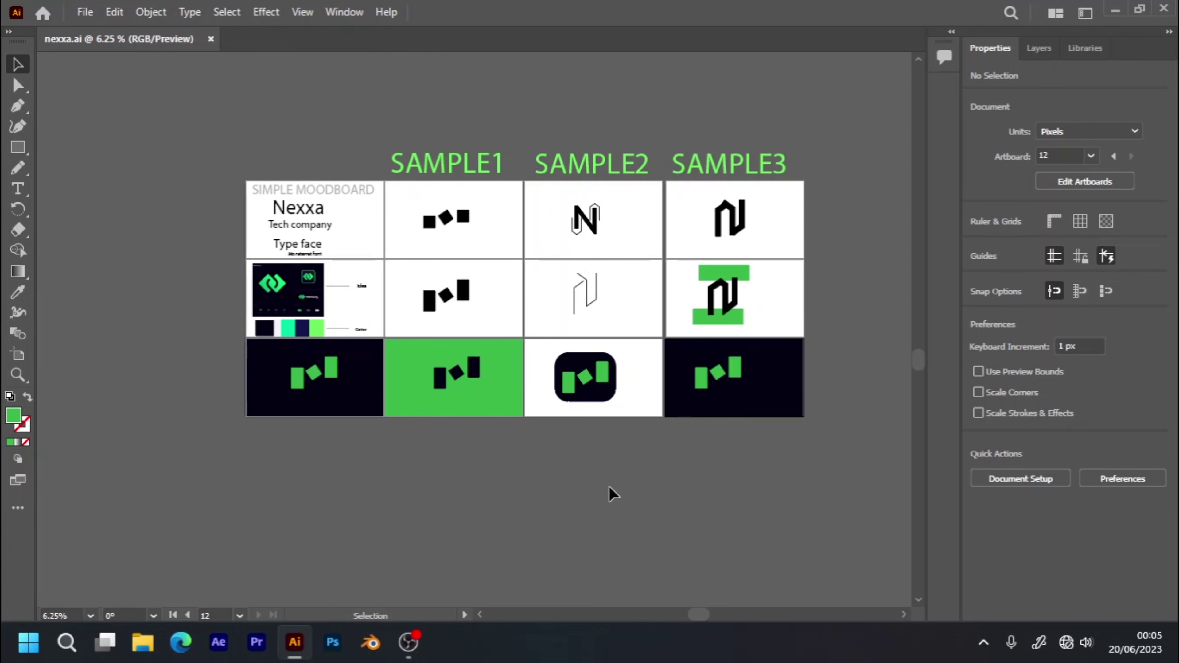
click(703, 386)
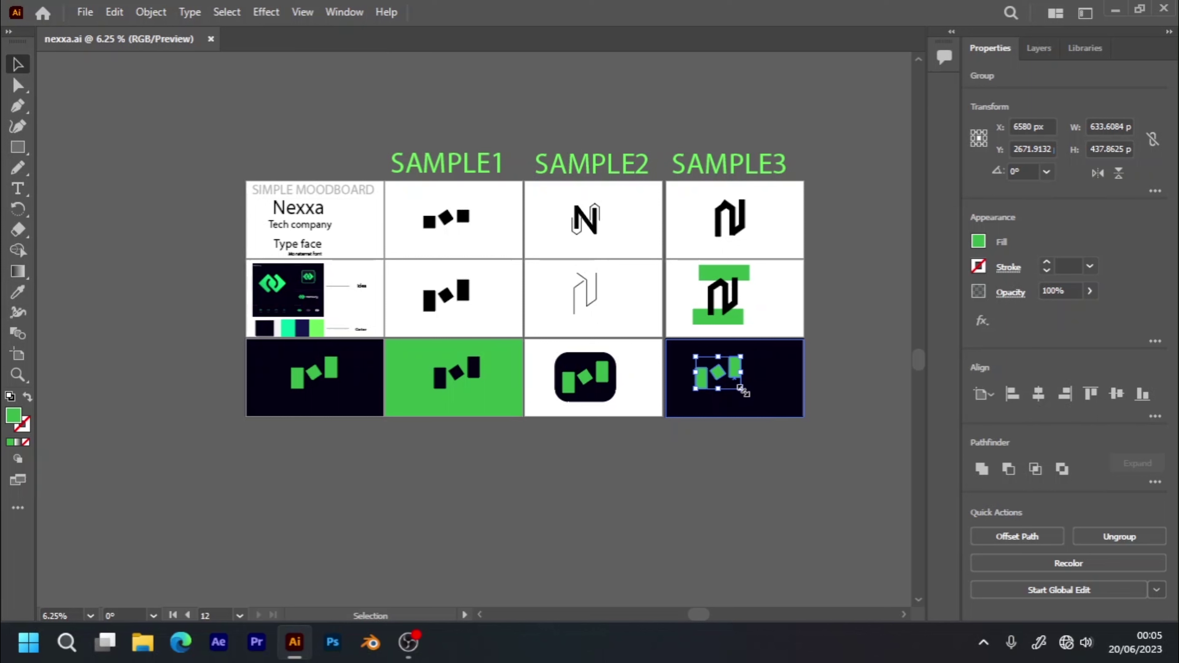
key(shift)
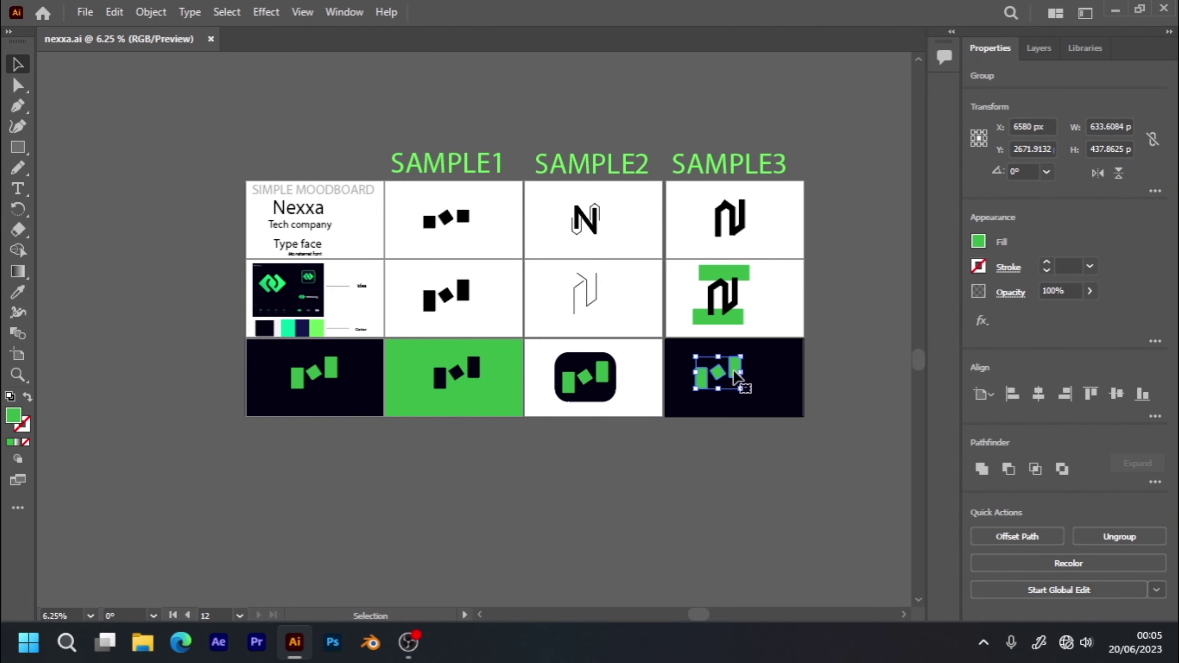
mouse_move(740, 389)
mouse_down()
mouse_move(712, 367)
mouse_move(722, 377)
mouse_up()
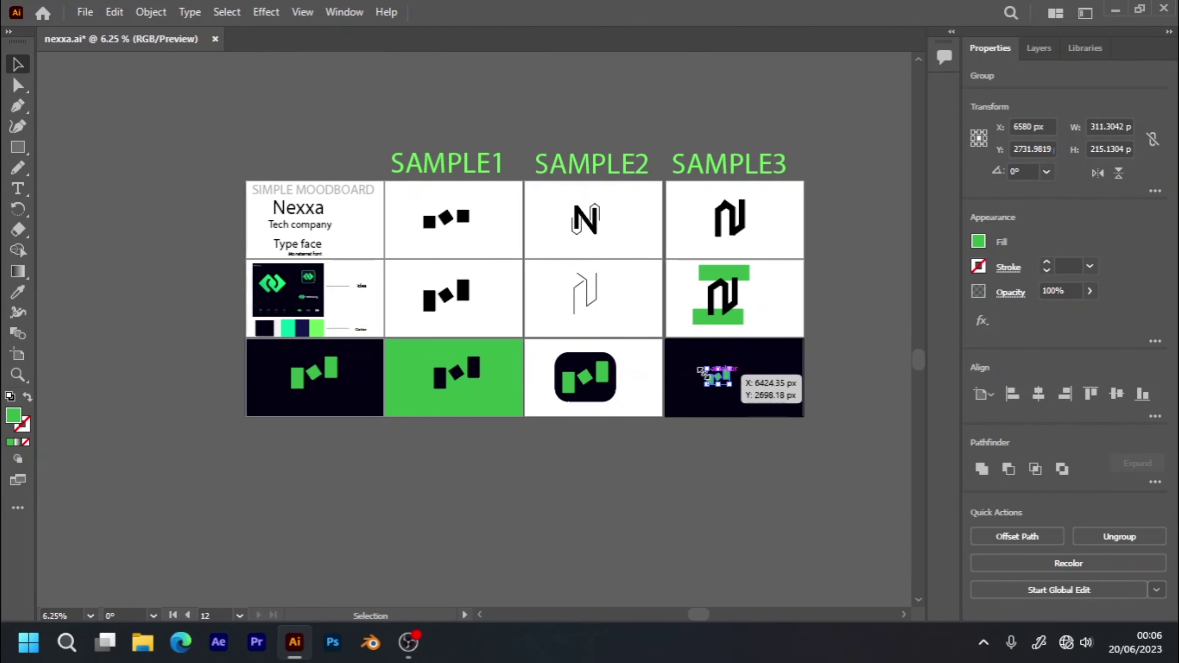
- Move the shrunken logo to the centre of the dark navy artboard
key(a)
key(ctrl+plus)
key(ctrl+plus)
key(ctrl+plus)
key(ctrl+plus)
key(v)
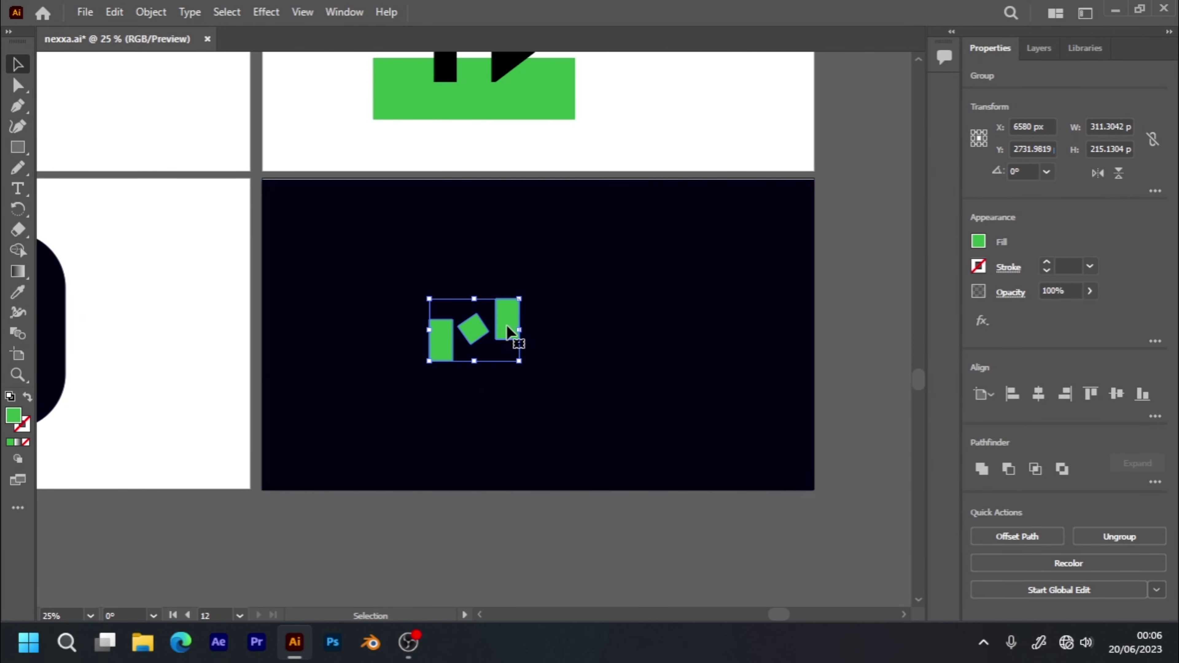
mouse_move(508, 331)
mouse_down()
mouse_move(594, 343)
mouse_move(586, 334)
mouse_up()
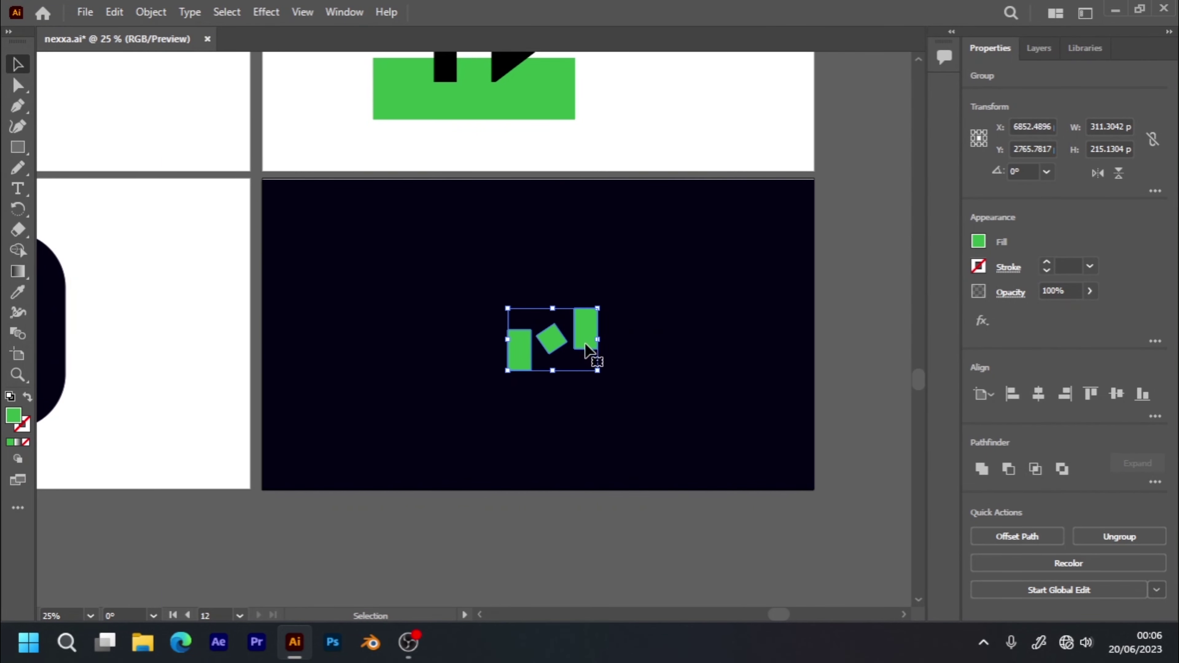
- Make a pattern from the green logo with Object > Pattern > Make, suppressing the notice
click(146, 14)
mouse_move(216, 399)
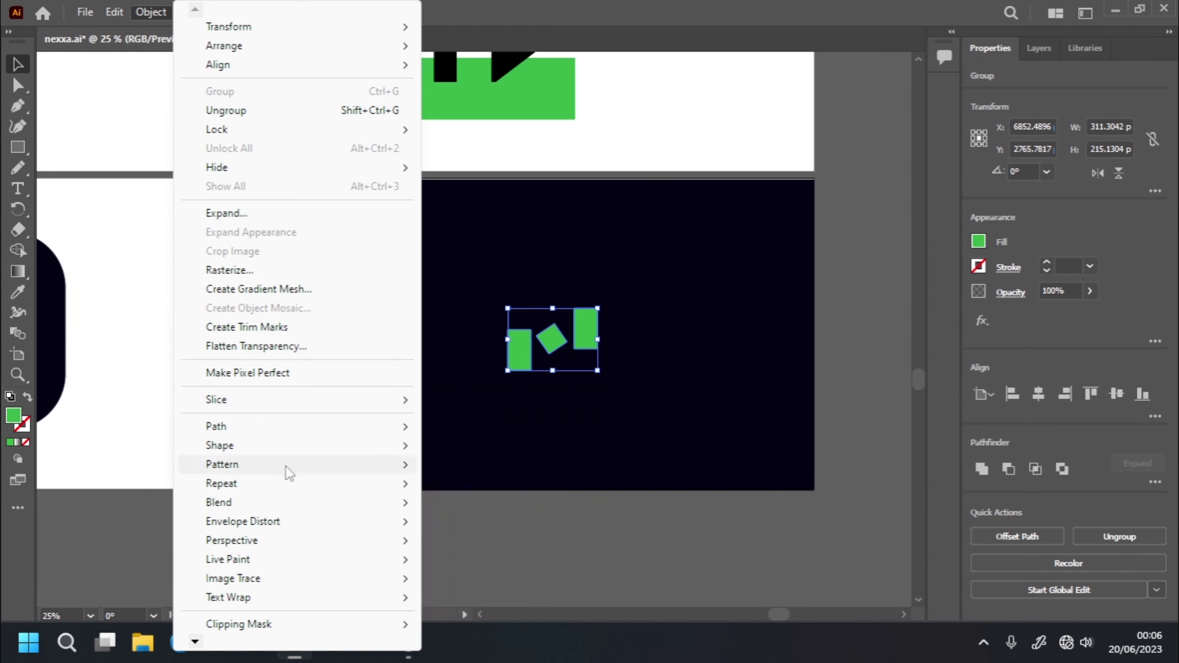
mouse_move(221, 465)
click(459, 464)
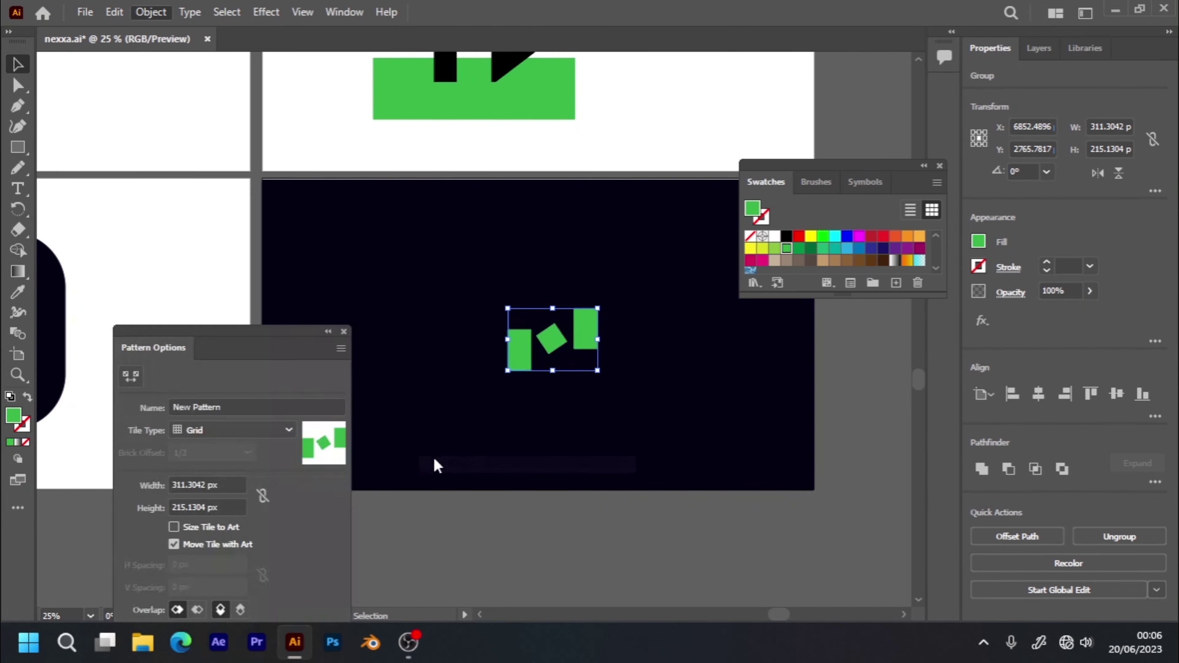
click(509, 360)
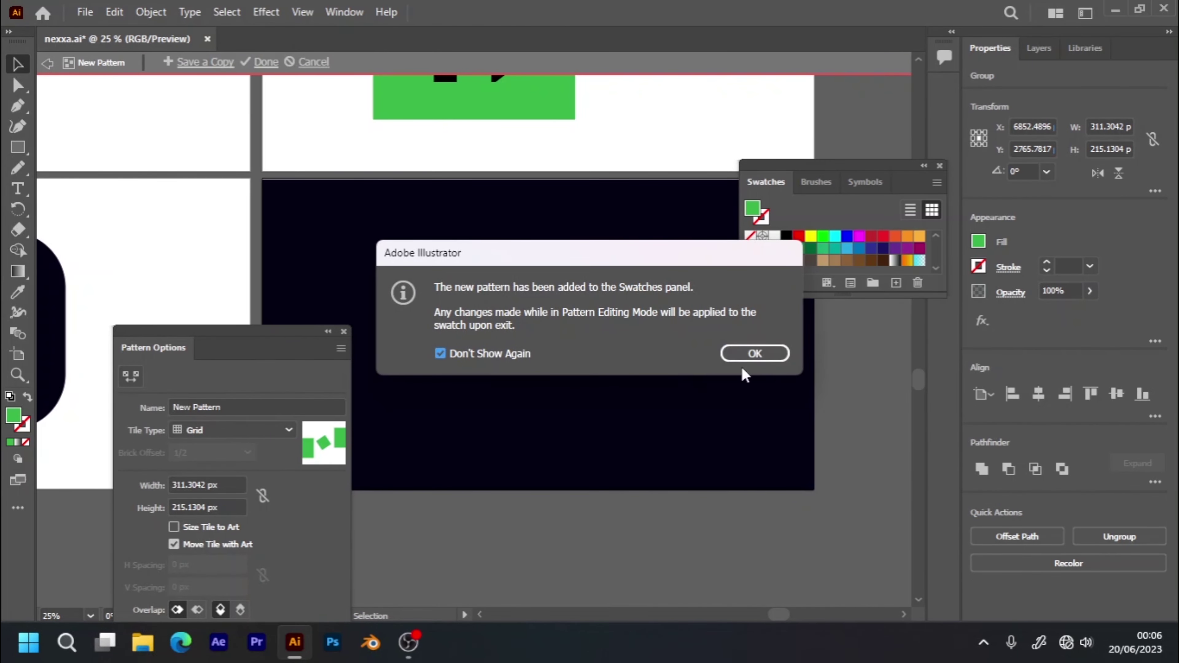
click(752, 354)
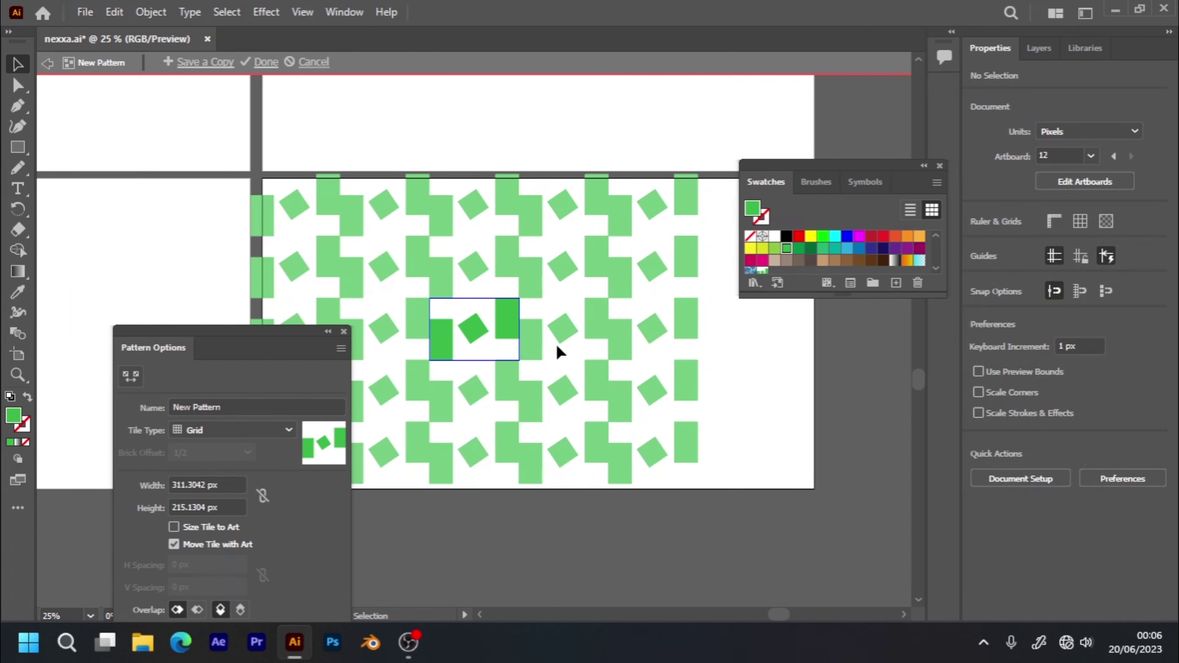
- Shift a tile rectangle around to test layouts, then finish editing the pattern
mouse_move(511, 331)
mouse_down()
mouse_move(545, 352)
mouse_move(497, 342)
mouse_move(506, 352)
mouse_up()
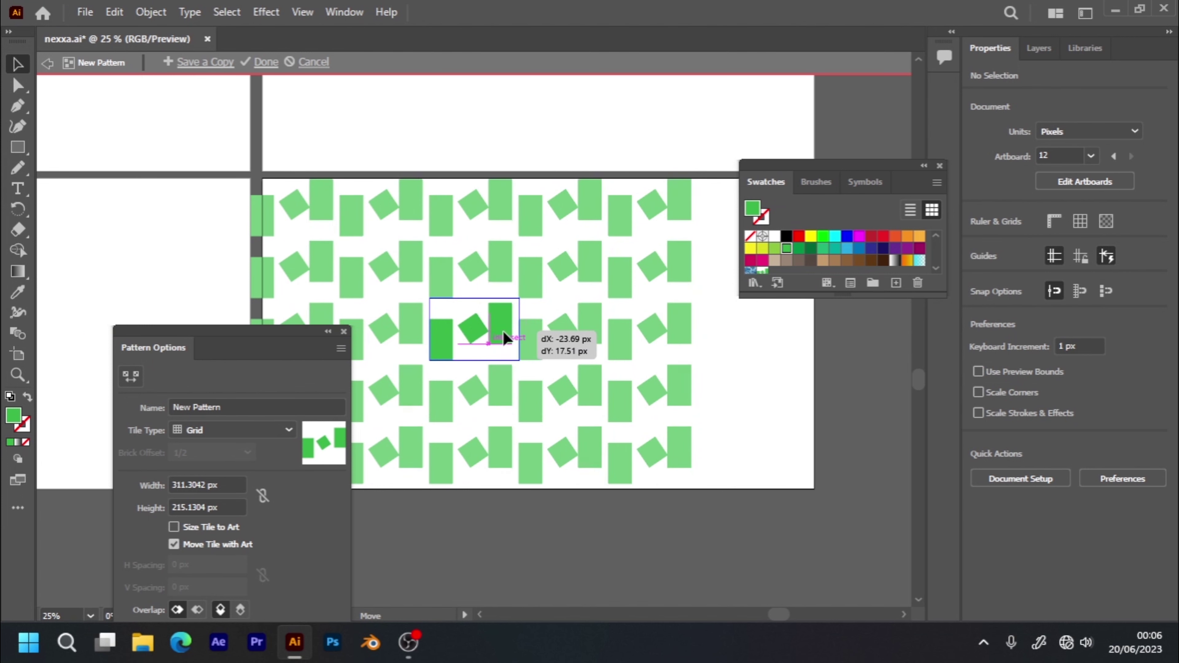
drag(508, 353, 535, 371)
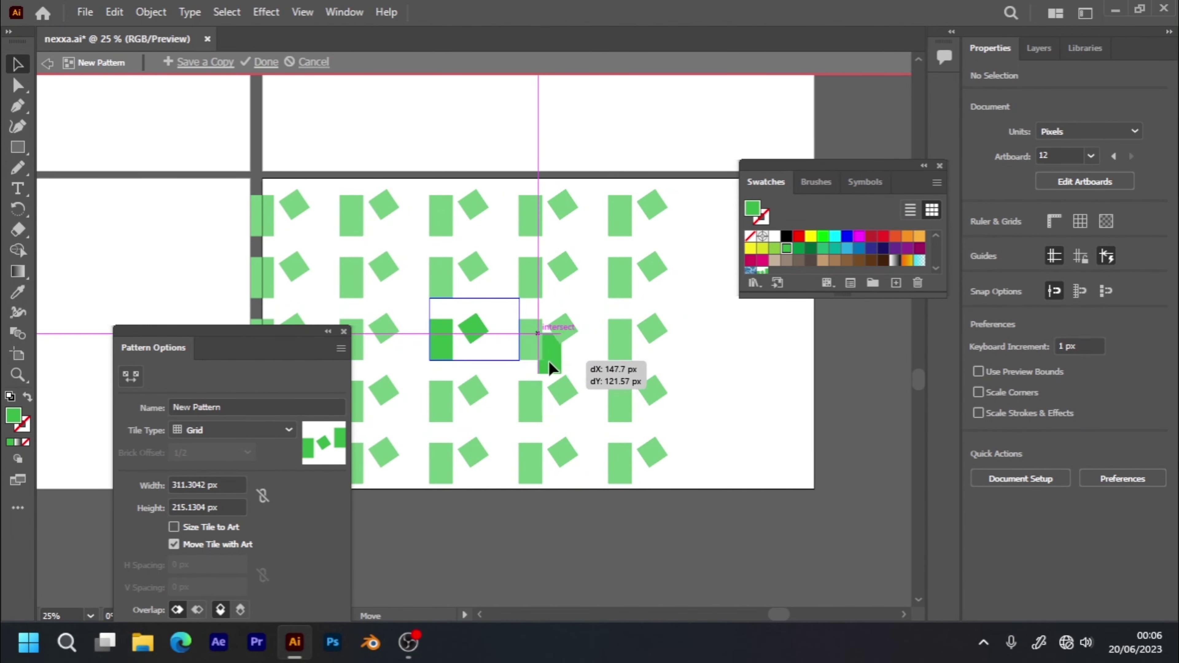
mouse_move(534, 370)
mouse_down()
mouse_move(586, 353)
mouse_move(505, 348)
mouse_up()
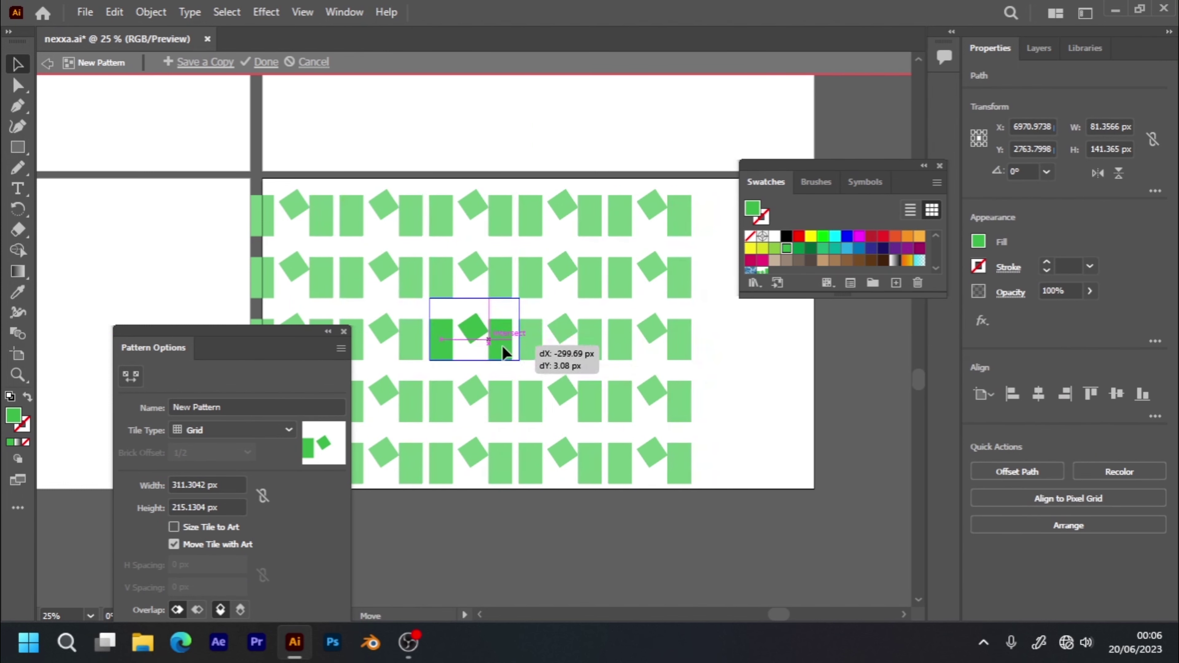
drag(502, 344, 507, 332)
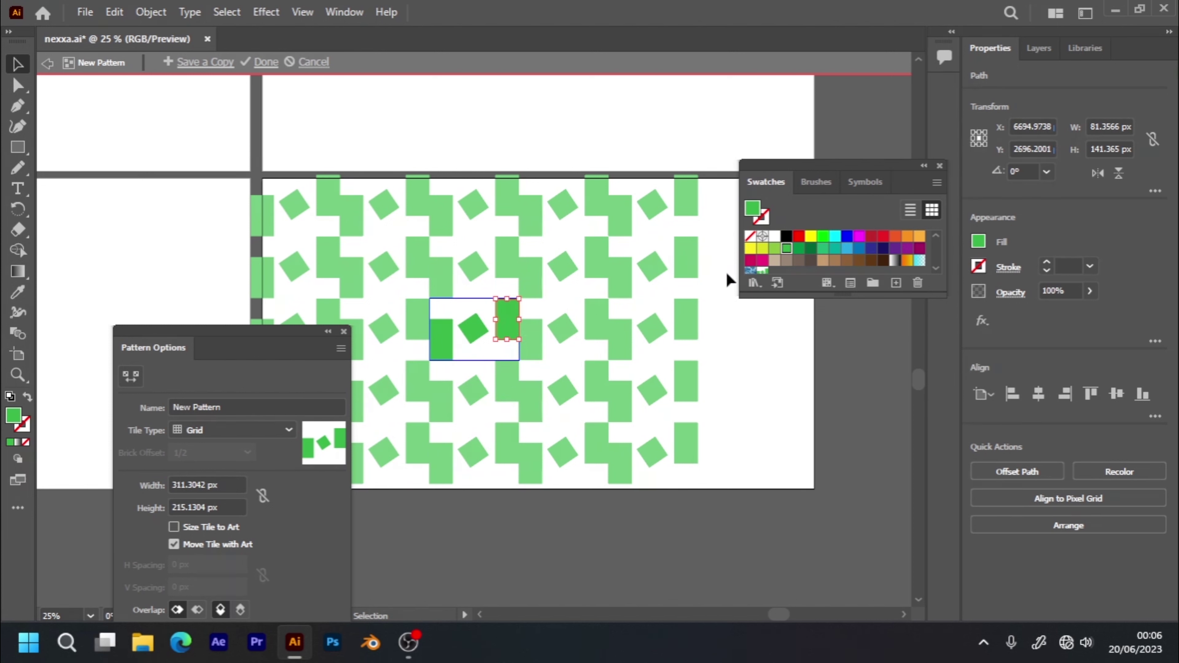
click(264, 63)
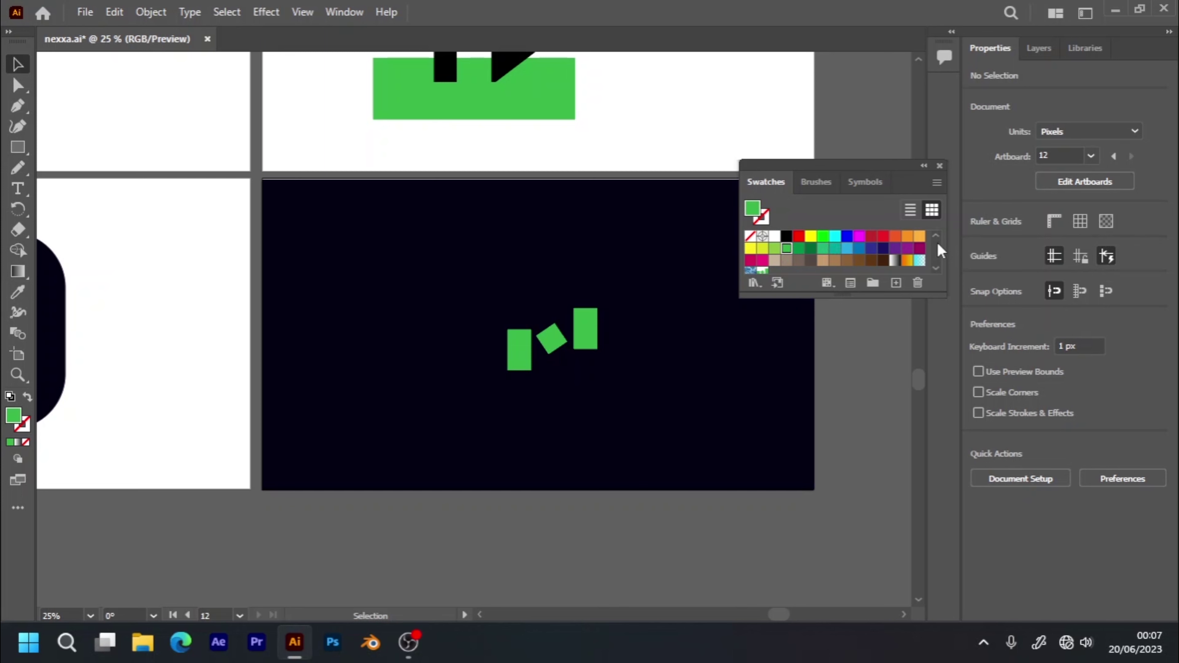
- Try the New Pattern swatch on the logo group, then undo it
click(937, 269)
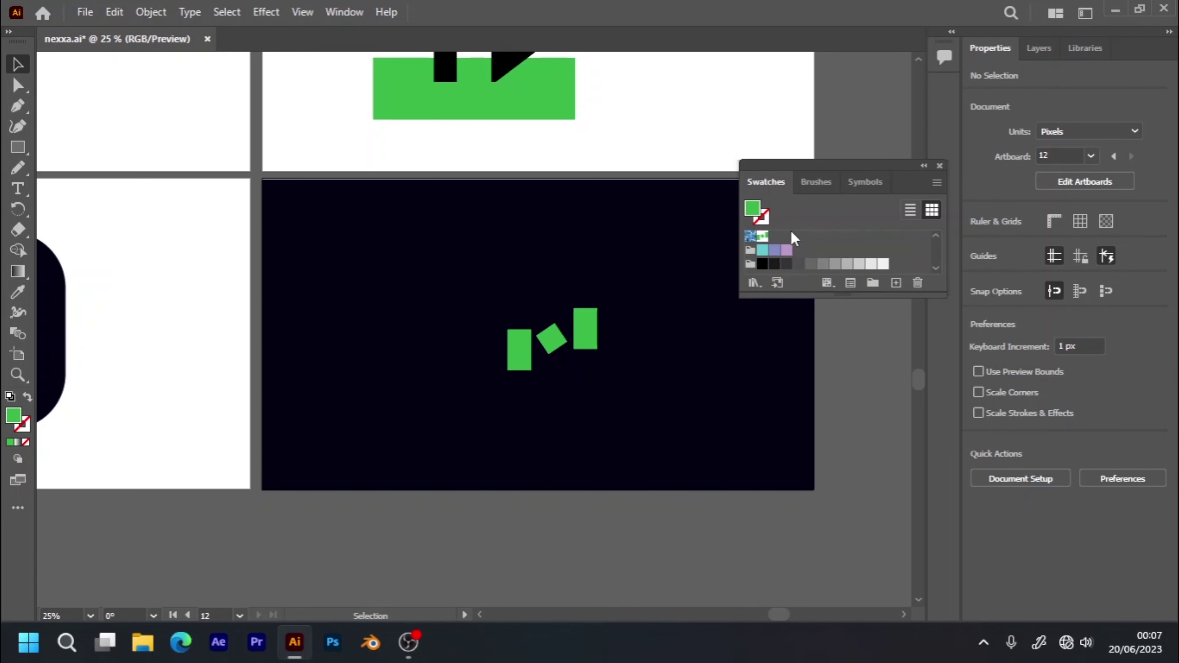
click(589, 332)
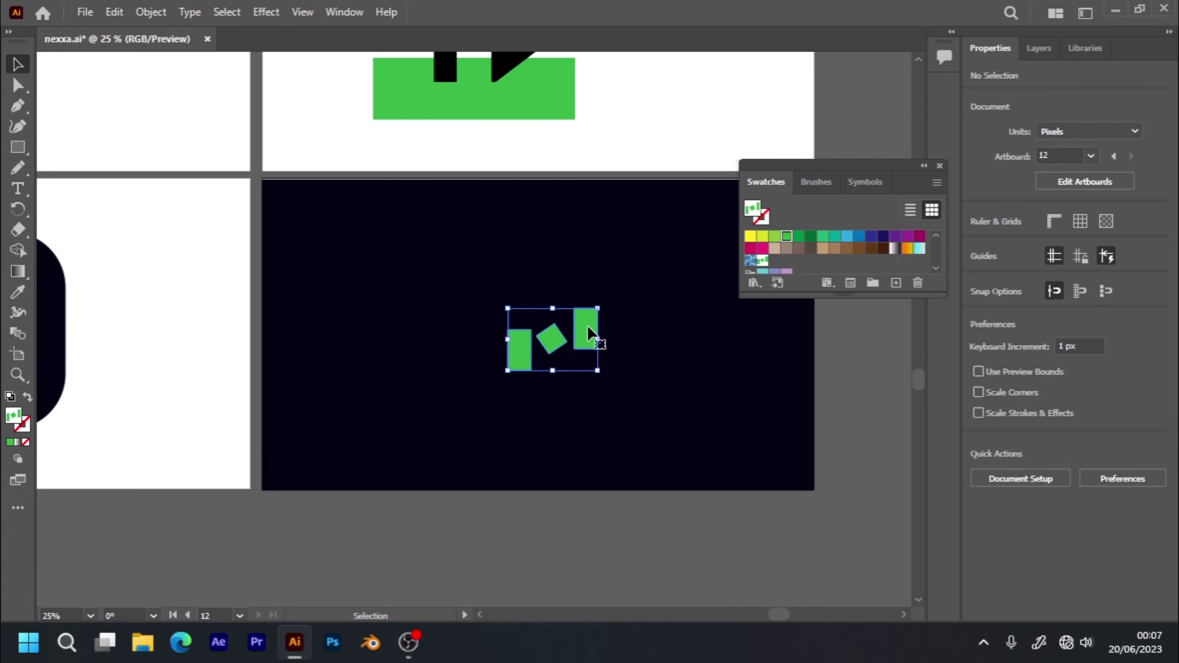
click(762, 263)
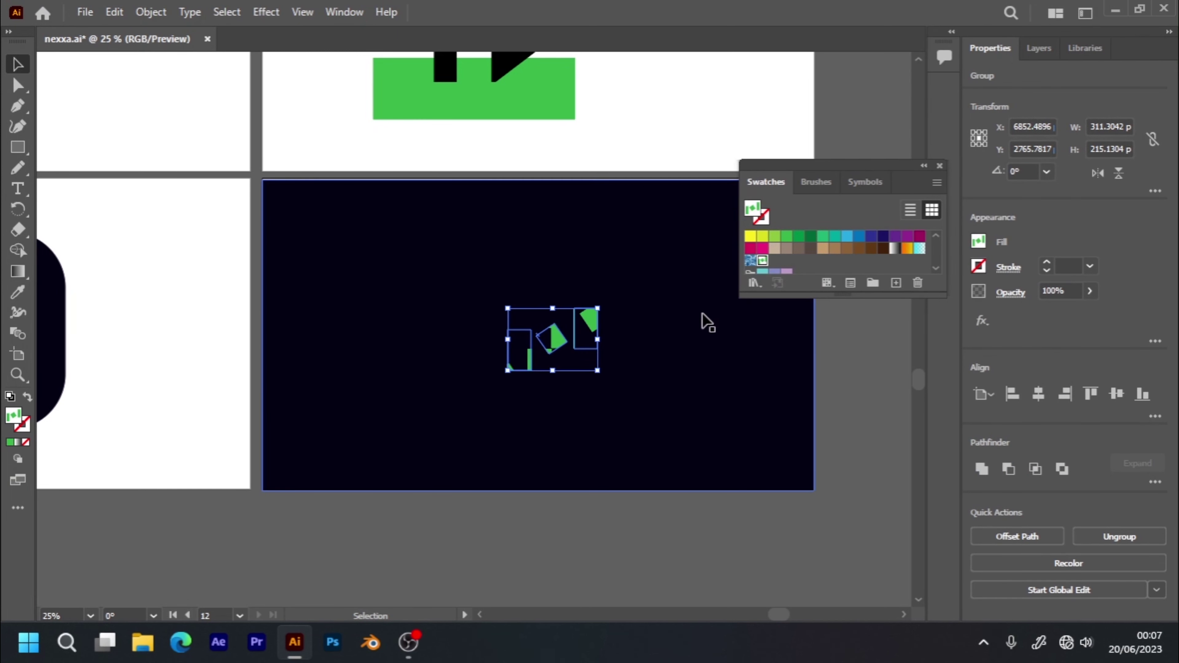
key(ctrl+z)
- Fill the dark background rectangle with the New Pattern swatch instead of navy
click(673, 362)
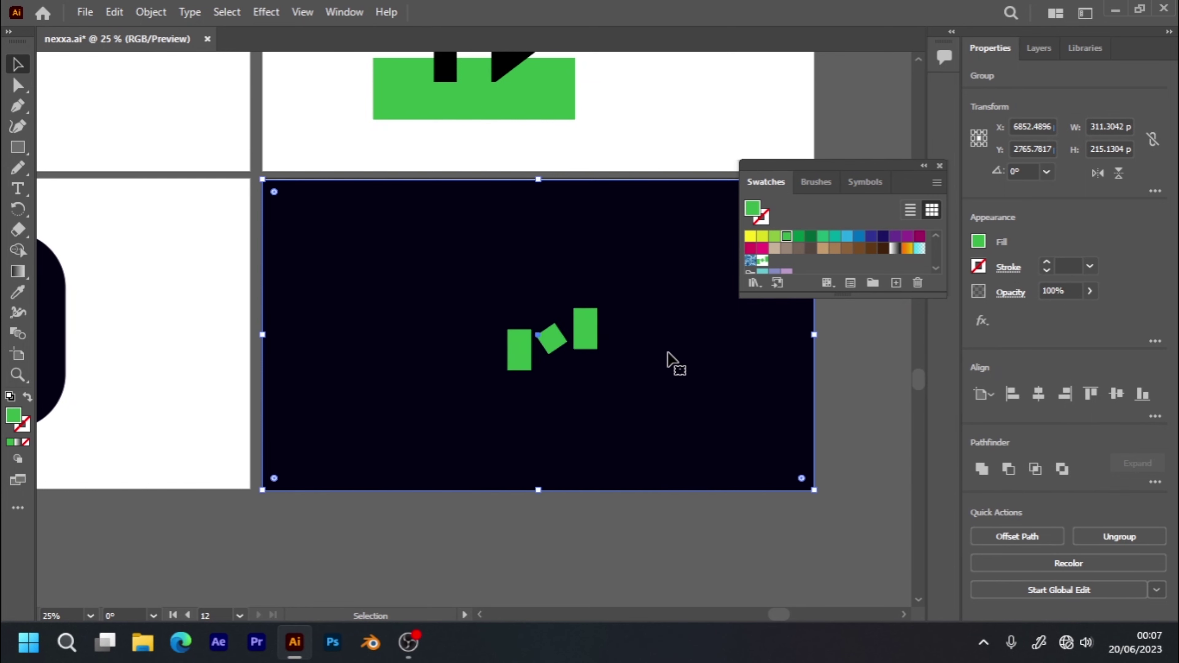
click(763, 261)
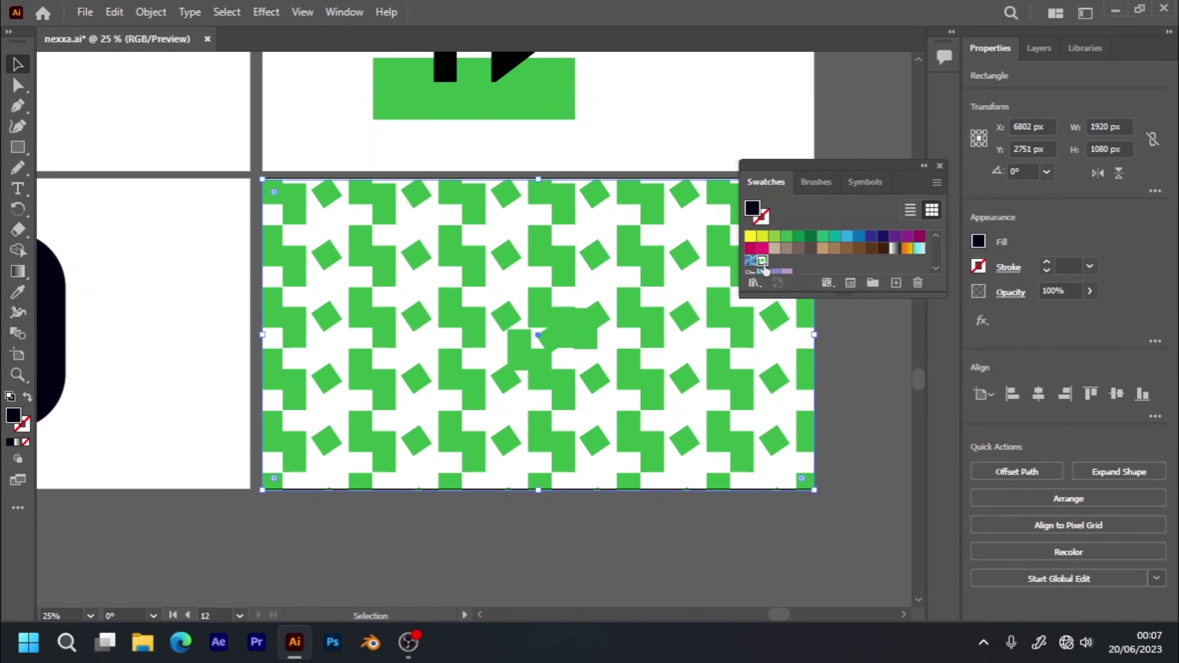
click(859, 363)
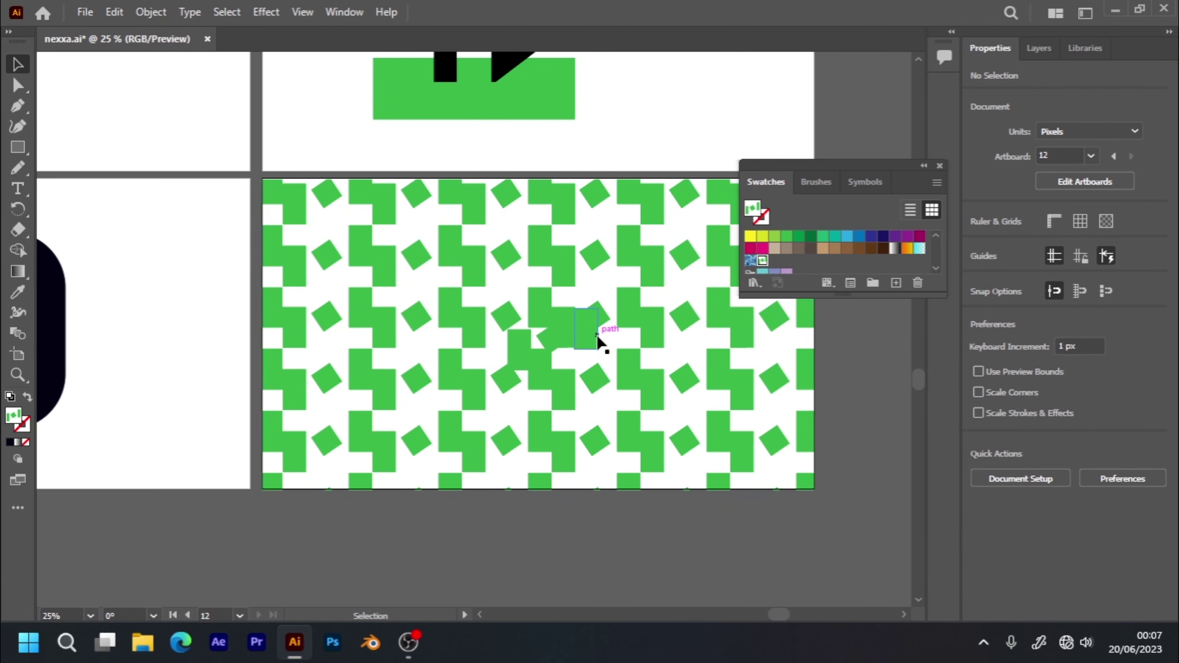
click(582, 334)
click(587, 336)
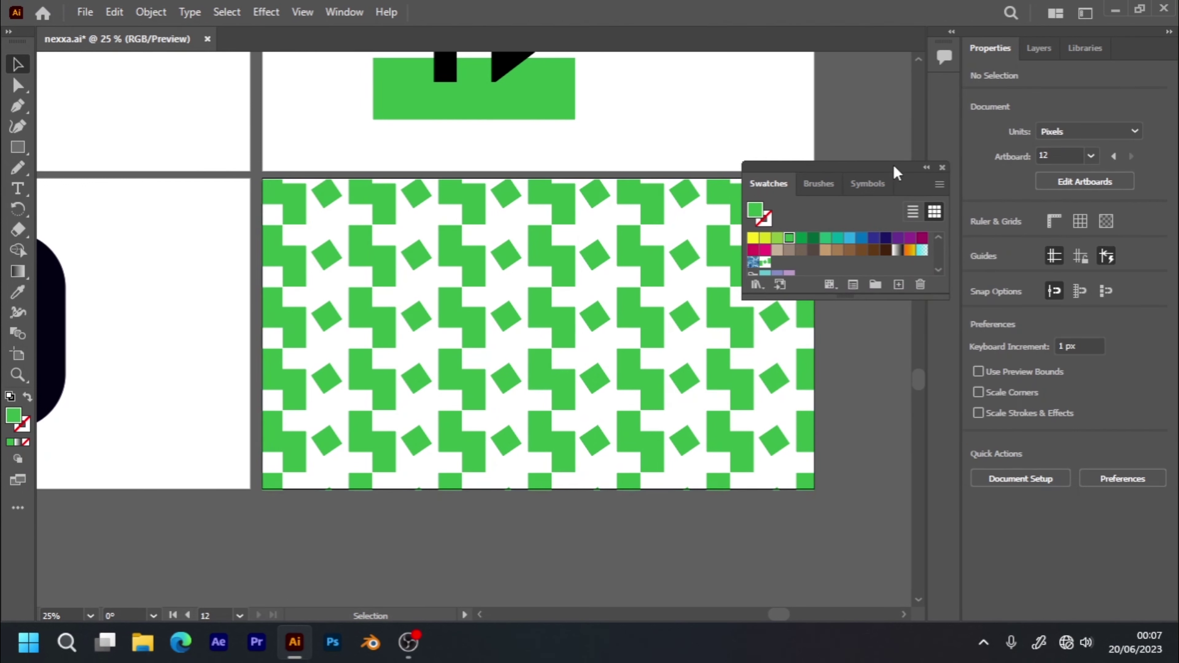
- Dock the Swatches panel in the right panel group and show the Layers panel
drag(893, 171, 1159, 46)
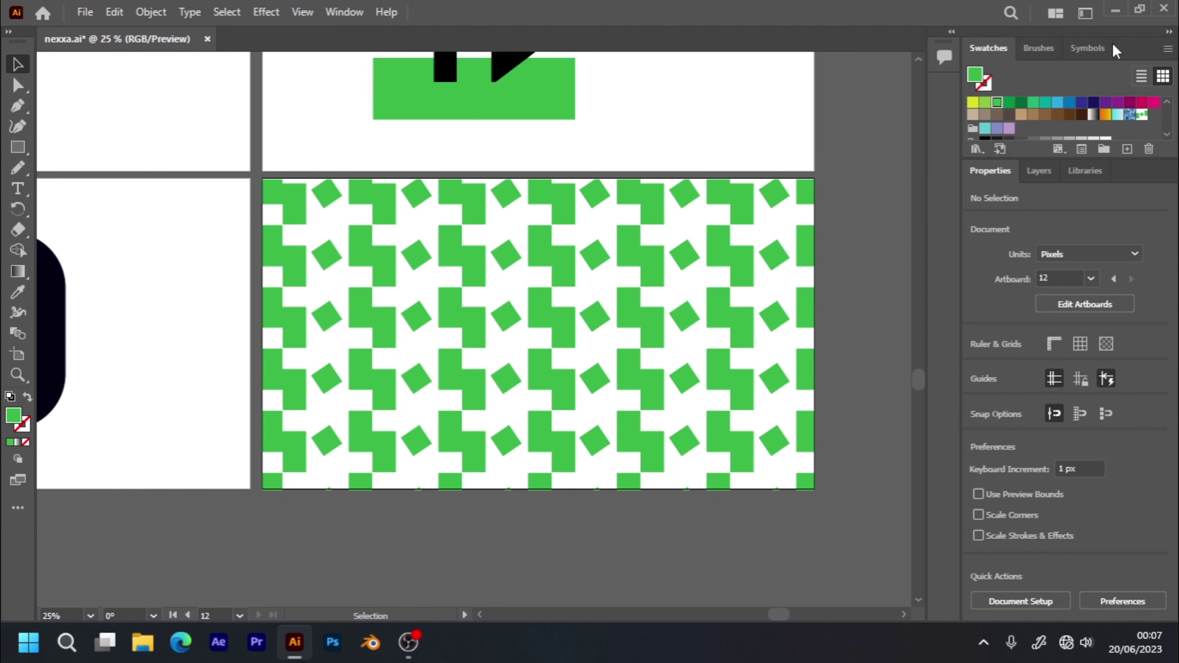
click(1035, 51)
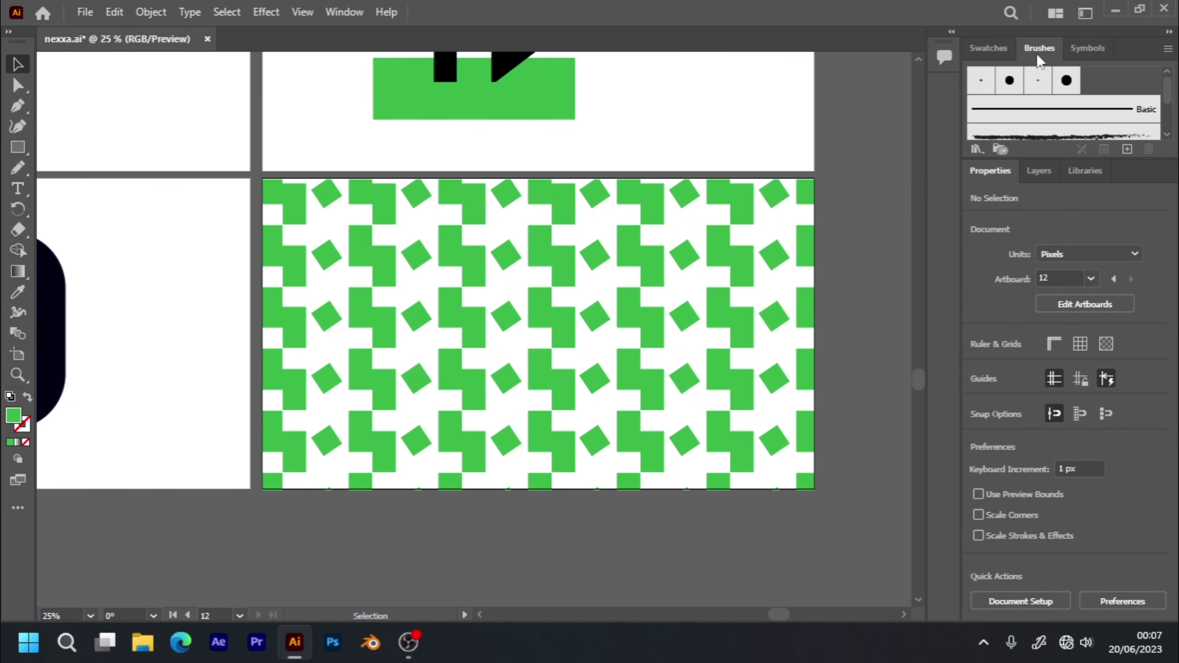
click(1072, 55)
click(988, 48)
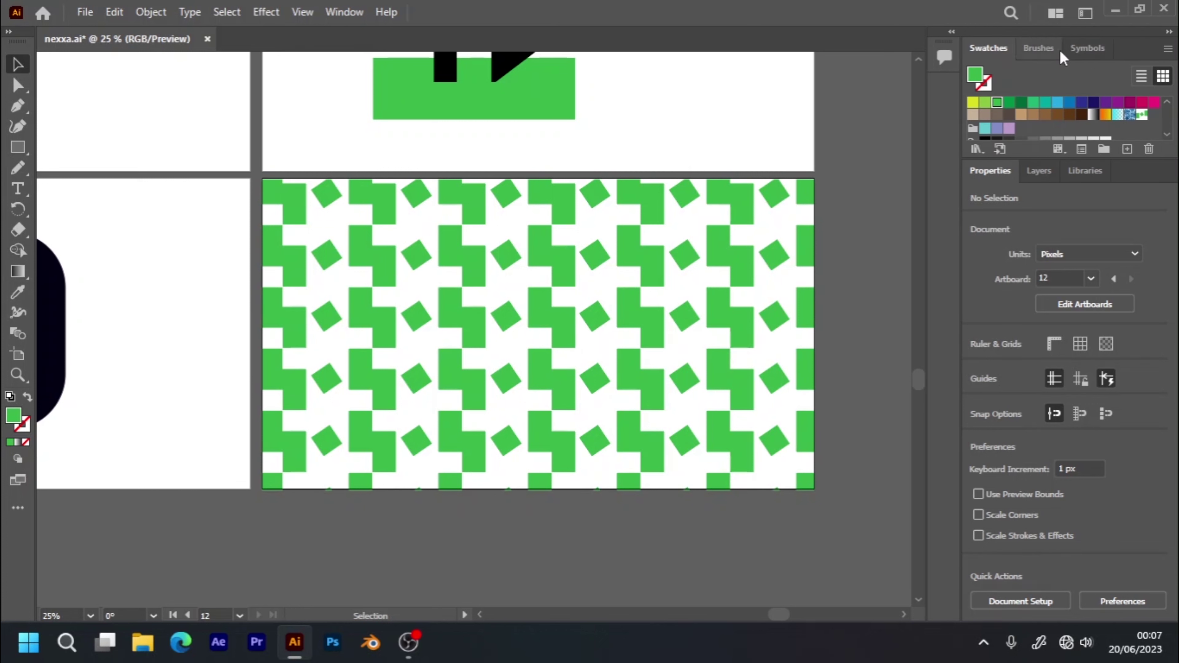
click(1036, 175)
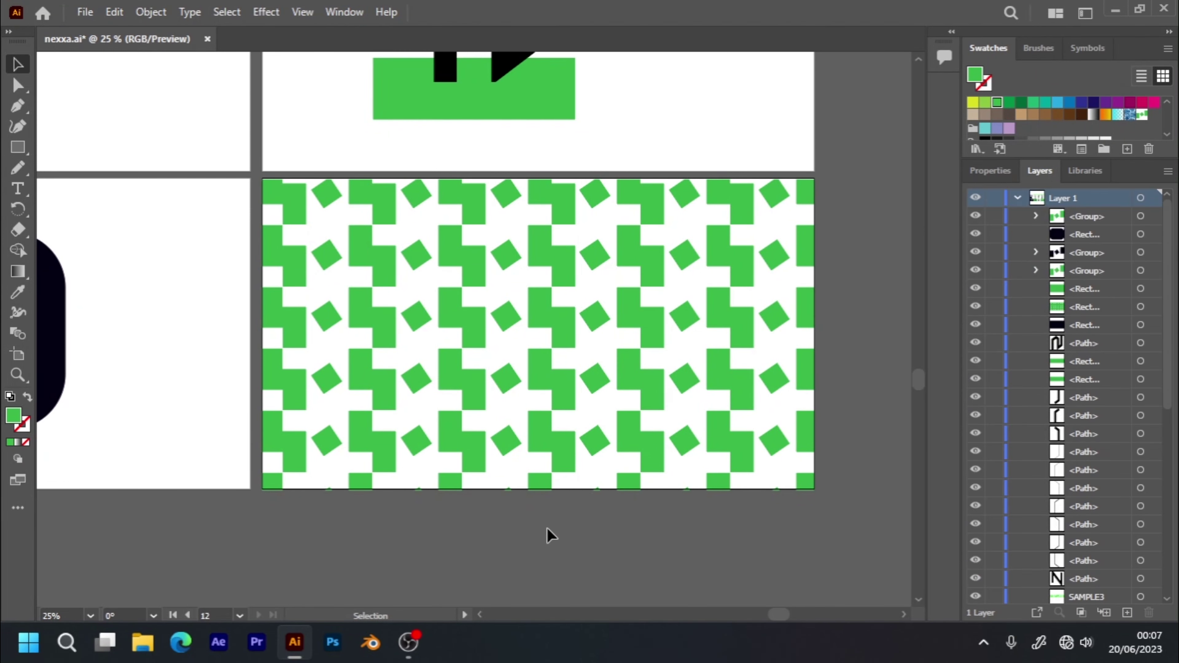
- Test-resize the pattern-filled rectangle's bottom, right, left and top edges
click(540, 464)
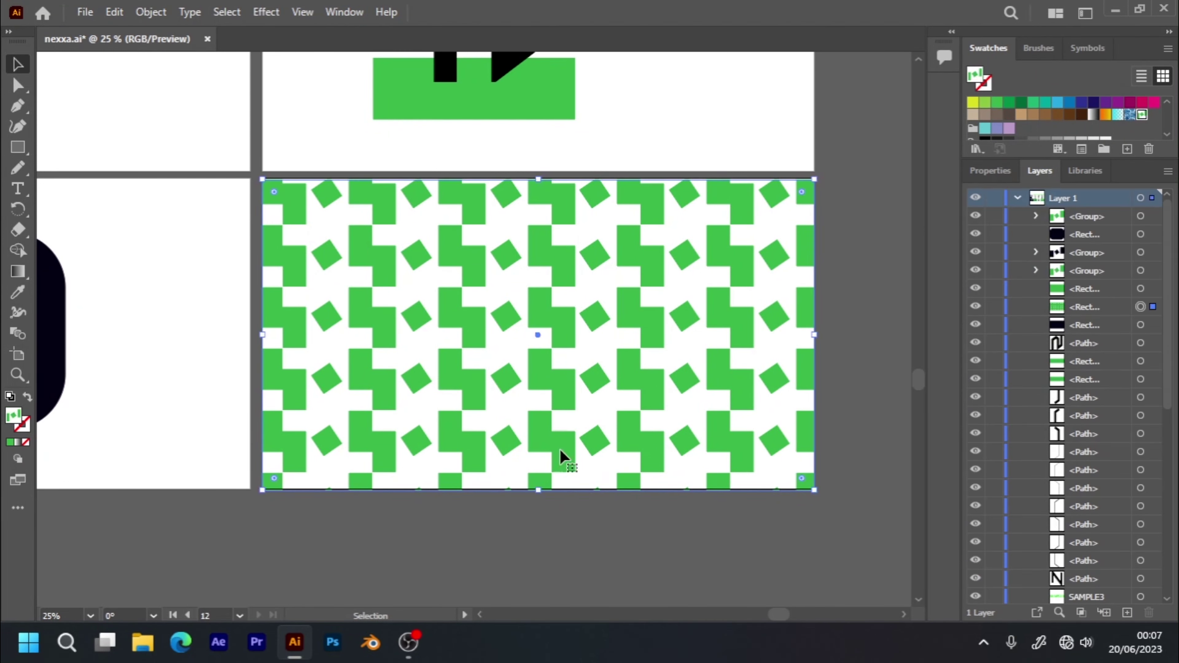
drag(540, 490, 540, 488)
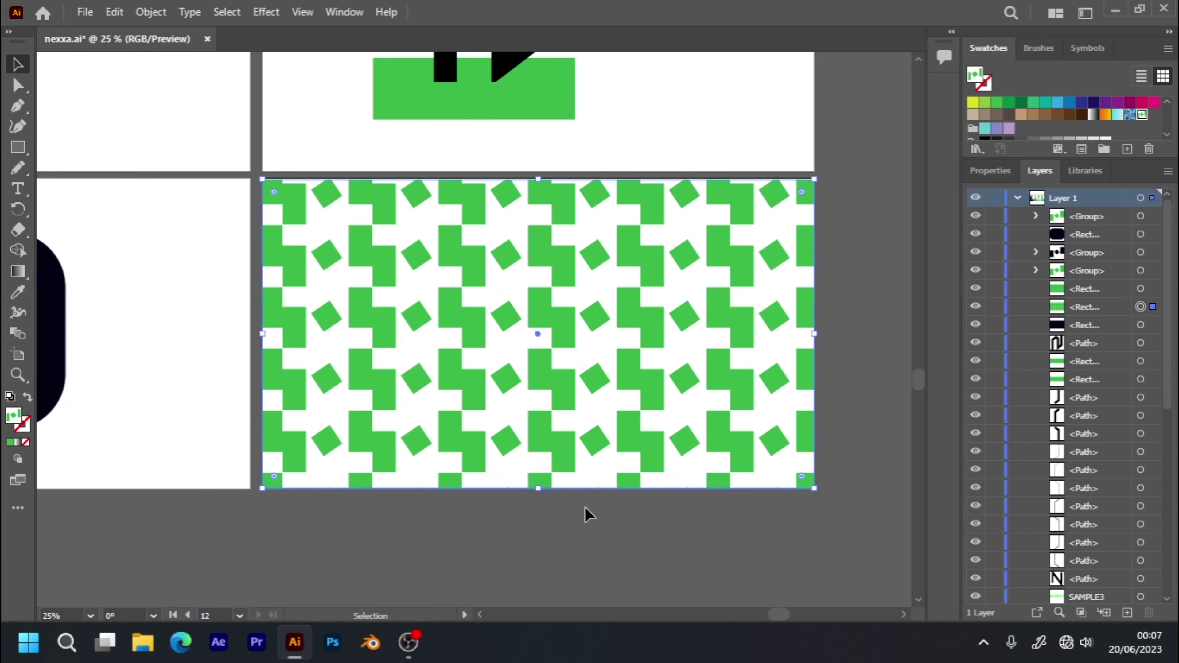
click(586, 515)
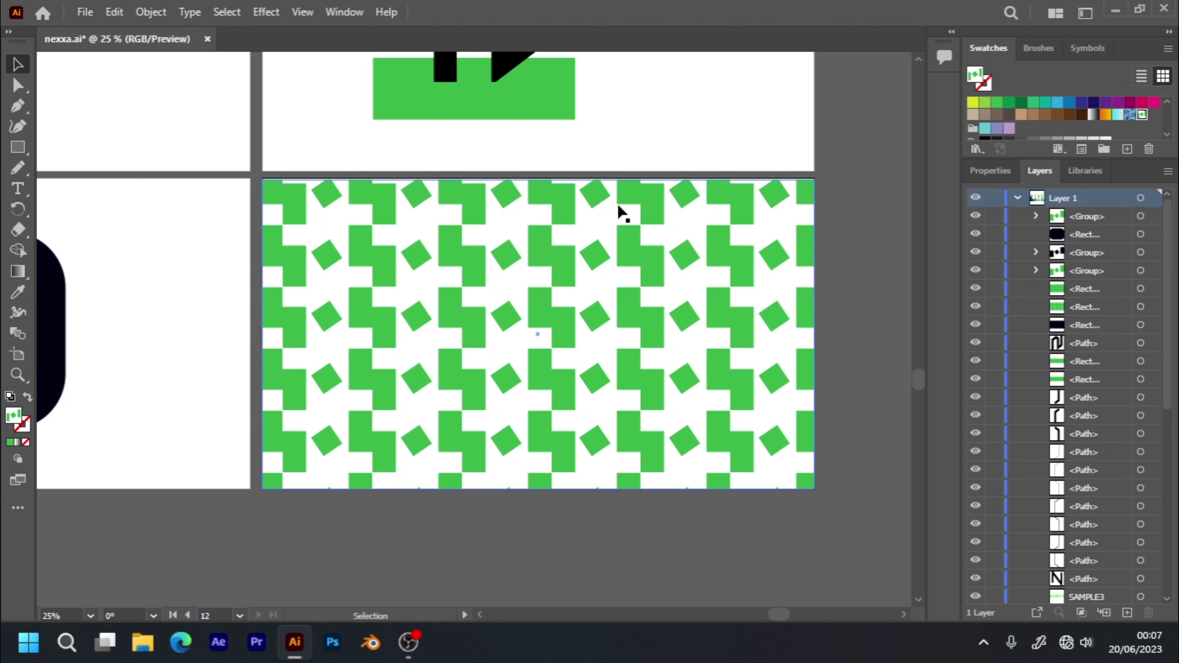
click(810, 275)
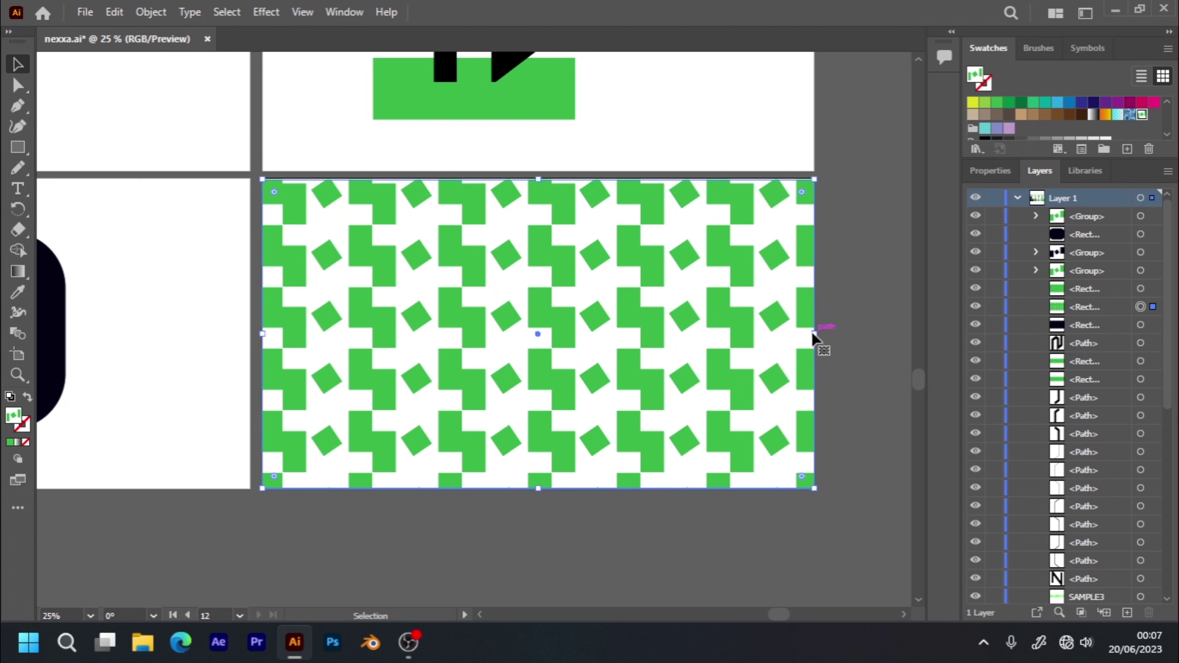
drag(812, 334, 810, 332)
drag(263, 334, 262, 335)
drag(538, 178, 532, 184)
right_click(509, 226)
click(499, 231)
click(21, 148)
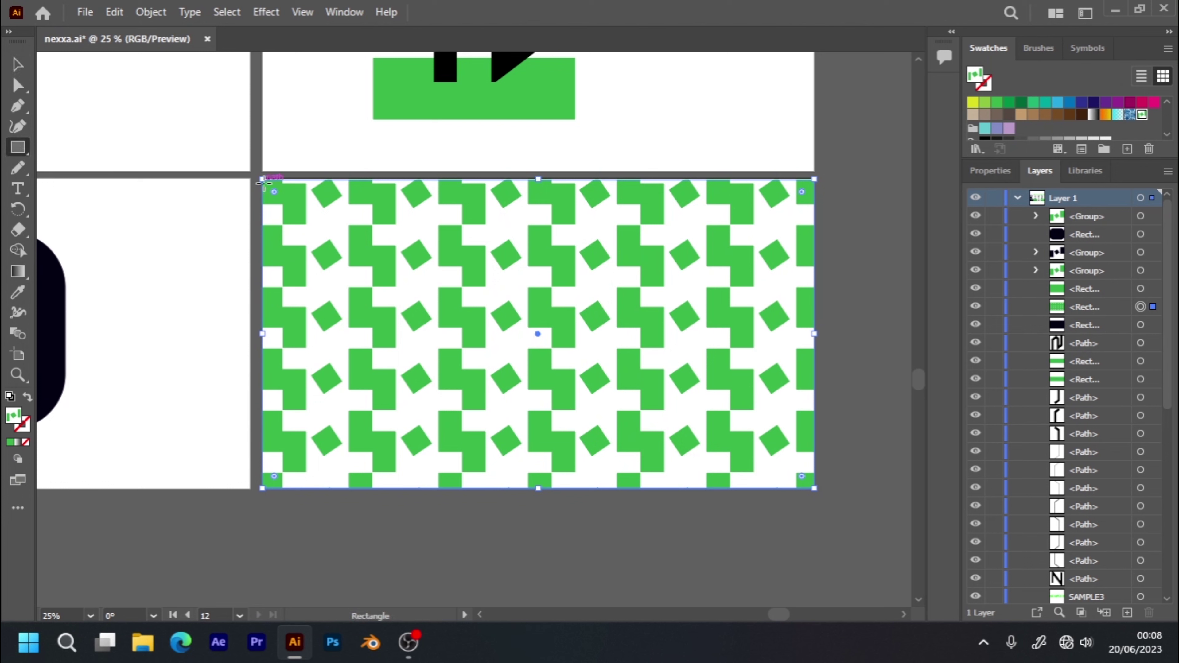
- Undo a corner resize and draw a new rectangle across the pattern artboard
drag(263, 180, 290, 214)
key(ctrl+z)
key(v)
click(349, 502)
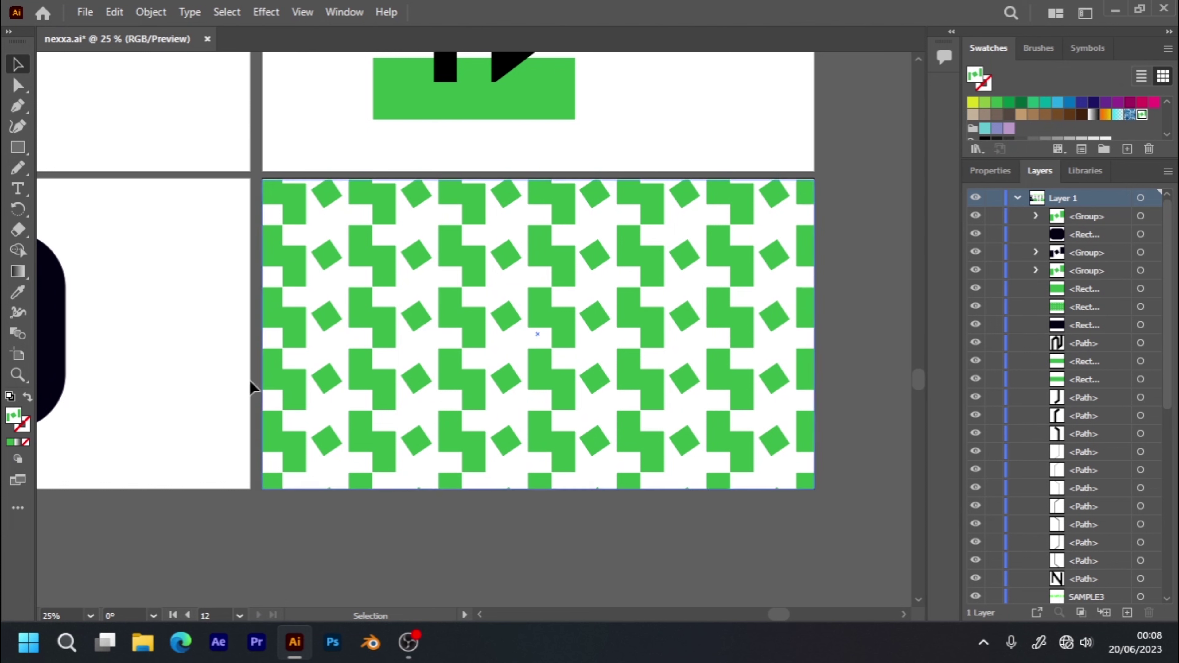
click(19, 148)
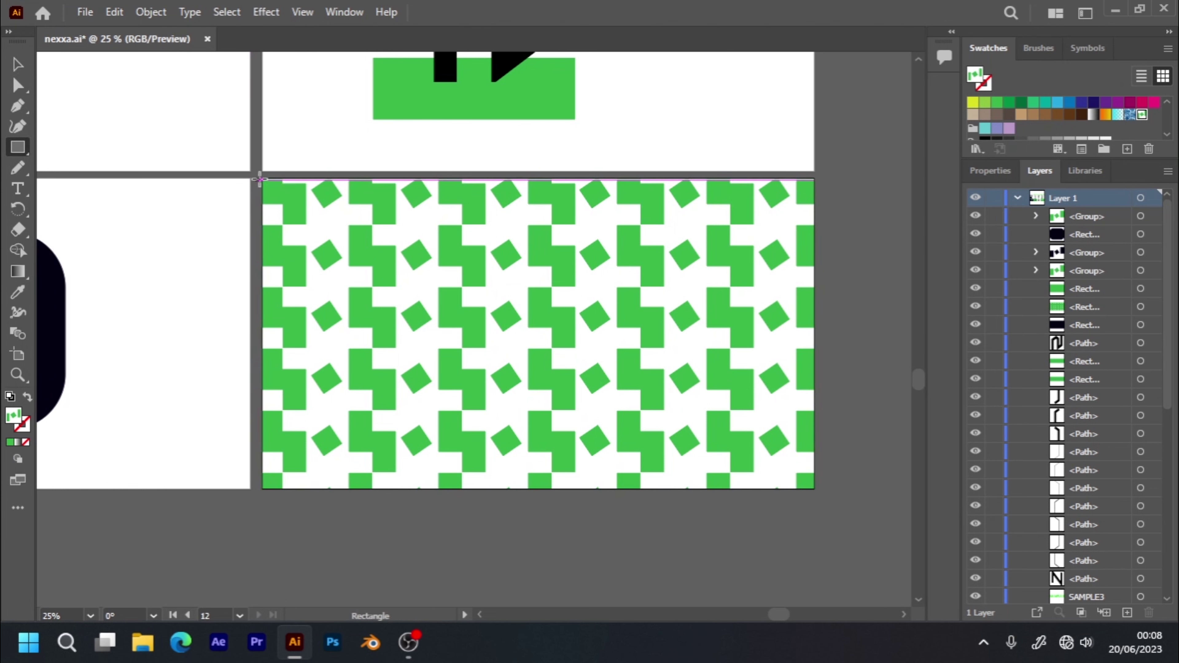
drag(263, 180, 813, 488)
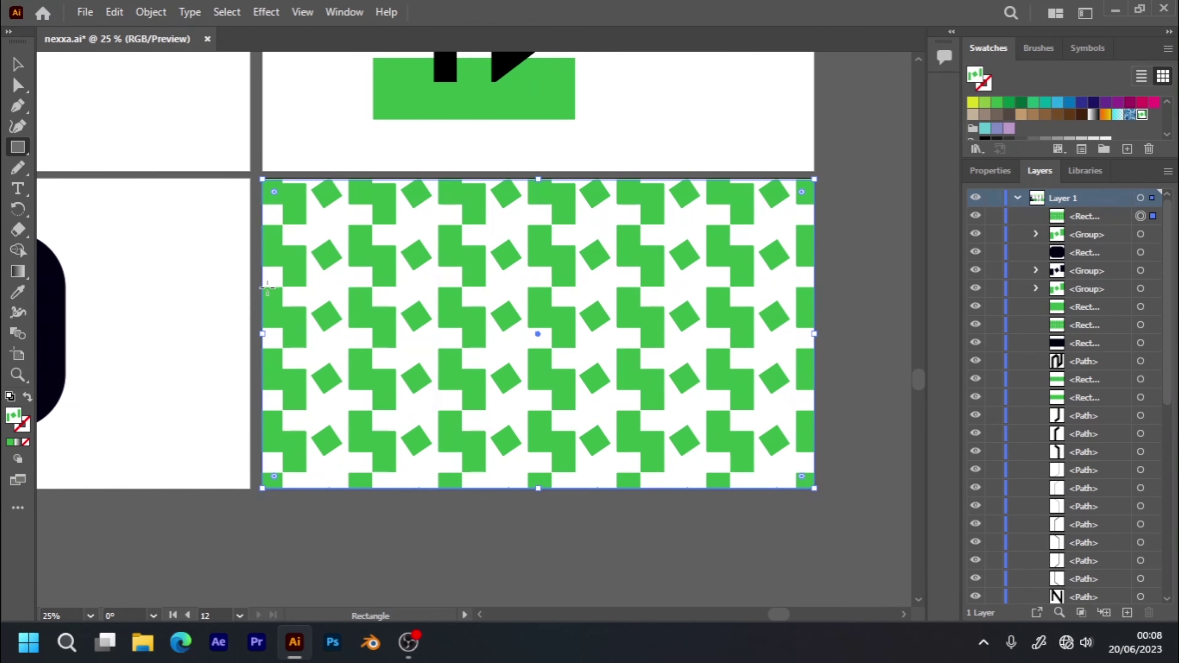
- Give the new rectangle the rounded tile's navy fill and stretch it to full artboard height
key(i)
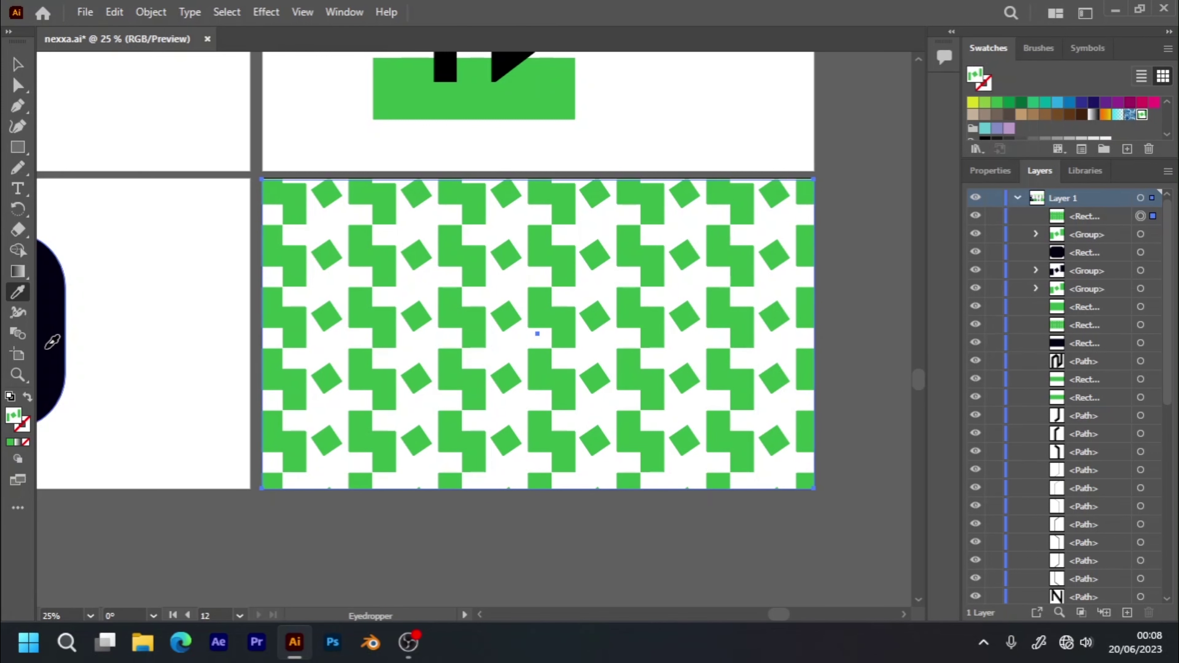
click(54, 334)
click(17, 64)
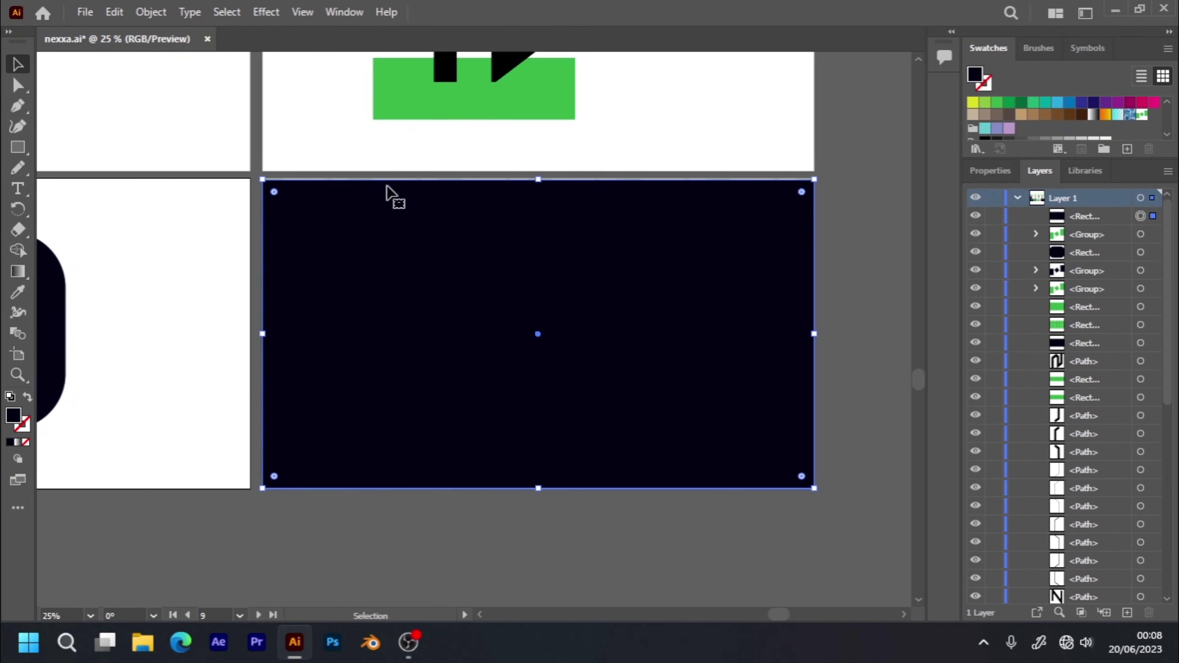
drag(611, 307, 611, 310)
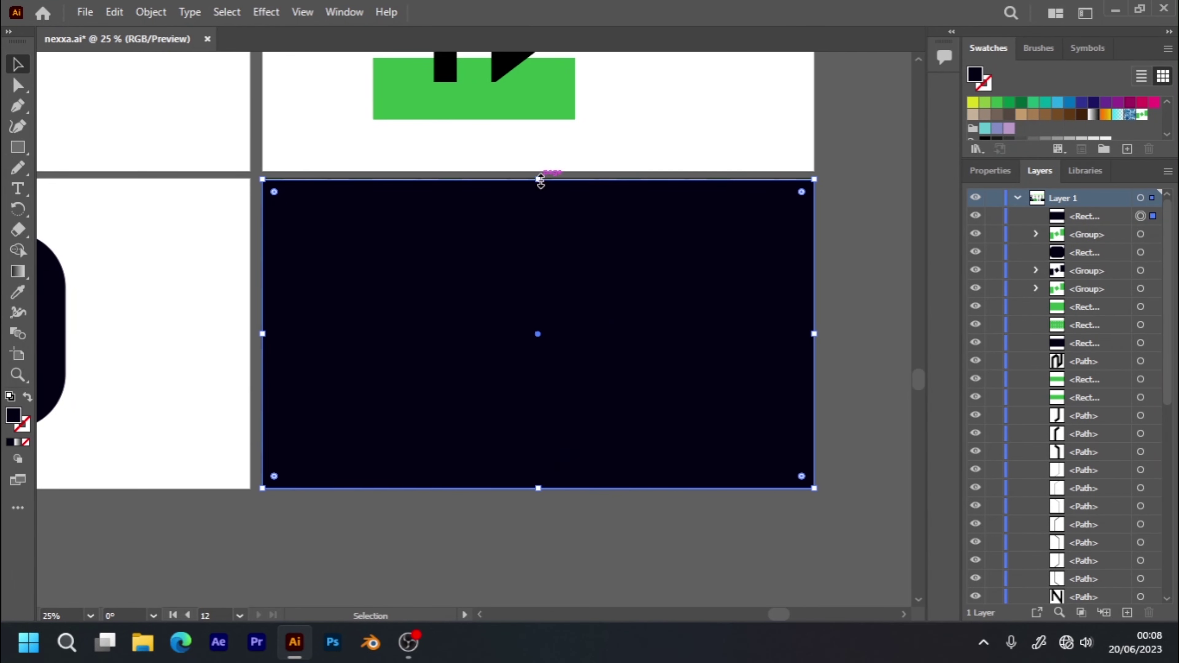
drag(538, 179, 538, 177)
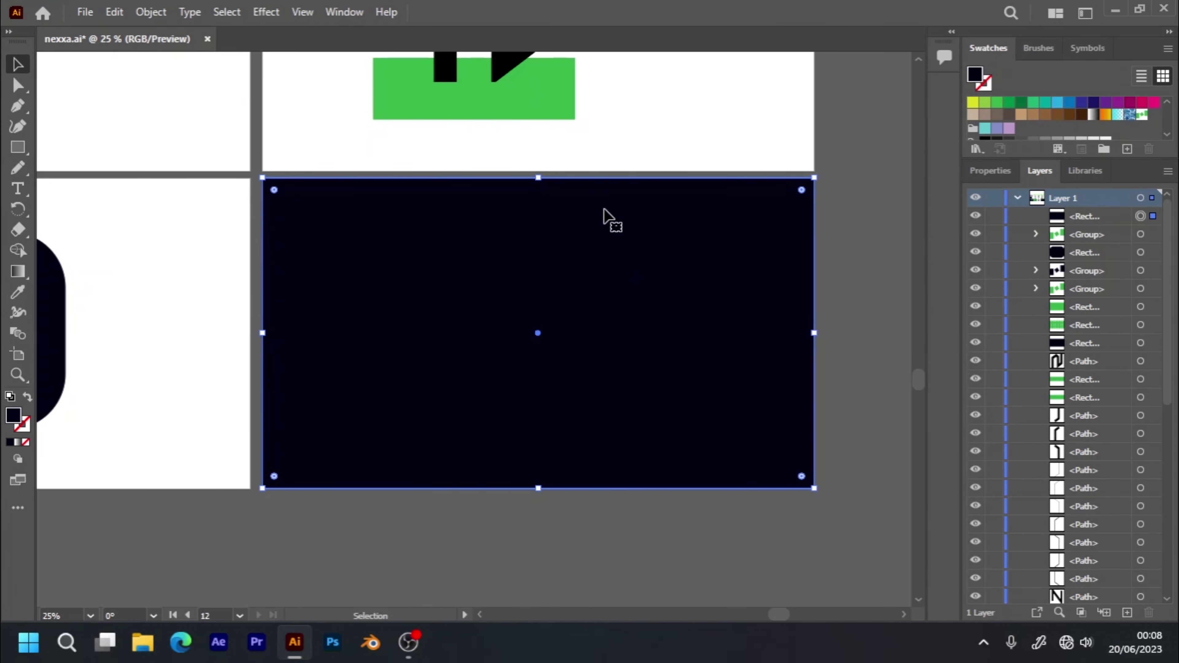
- Bring the navy rectangle to the top of the stack, then move it down to reveal the pattern
key(a)
key(ctrl+bracketleft)
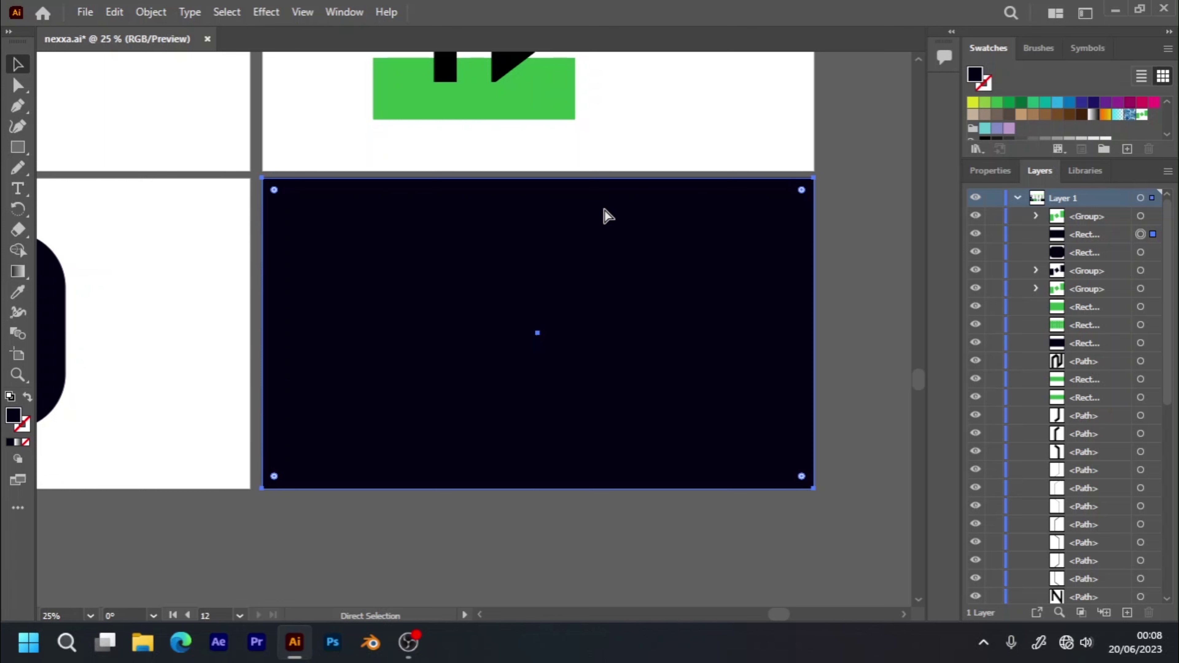
key(ctrl+bracketleft)
key(ctrl+bracketright)
key(ctrl+bracketright)
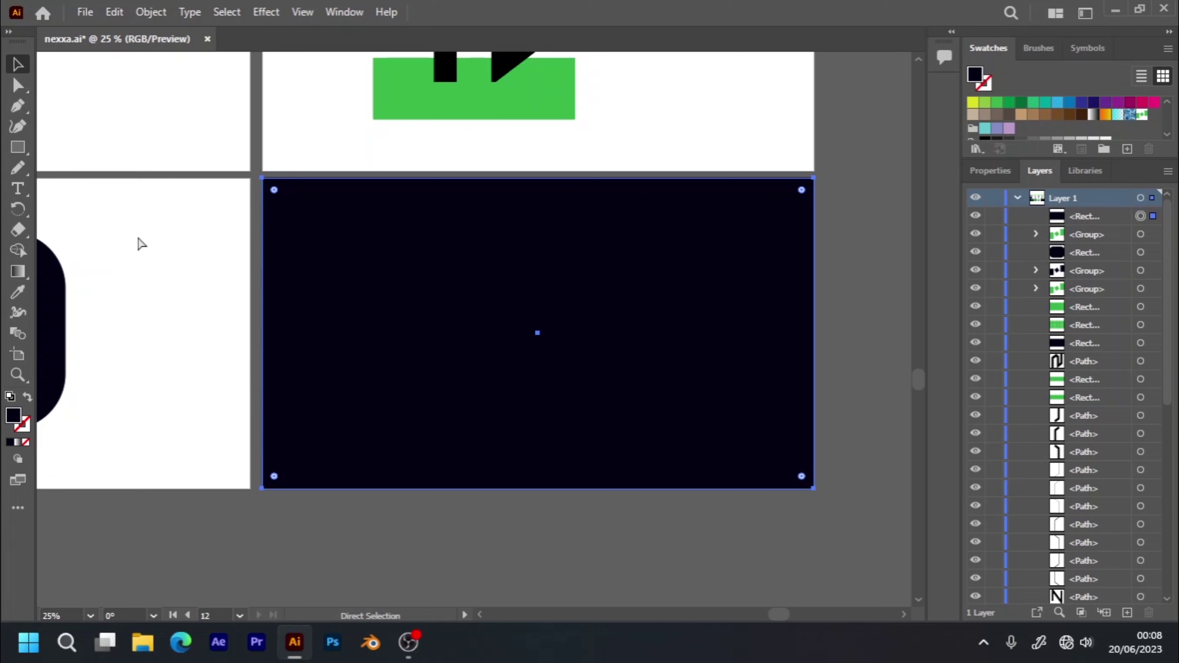
key(v)
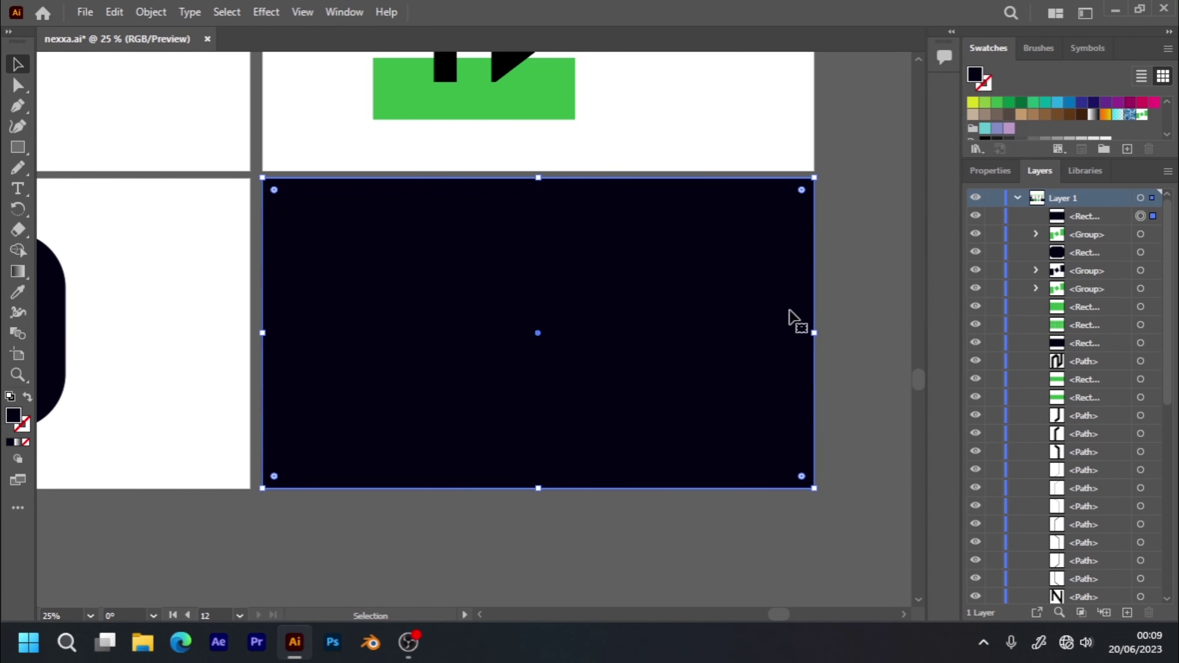
click(650, 528)
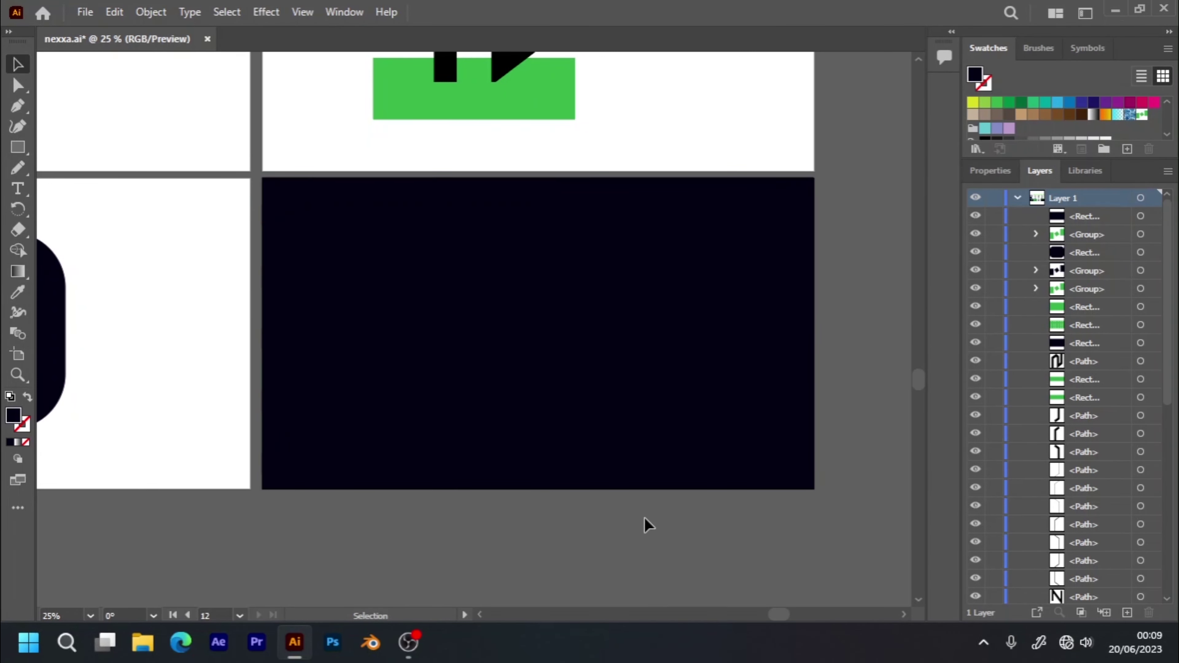
click(575, 378)
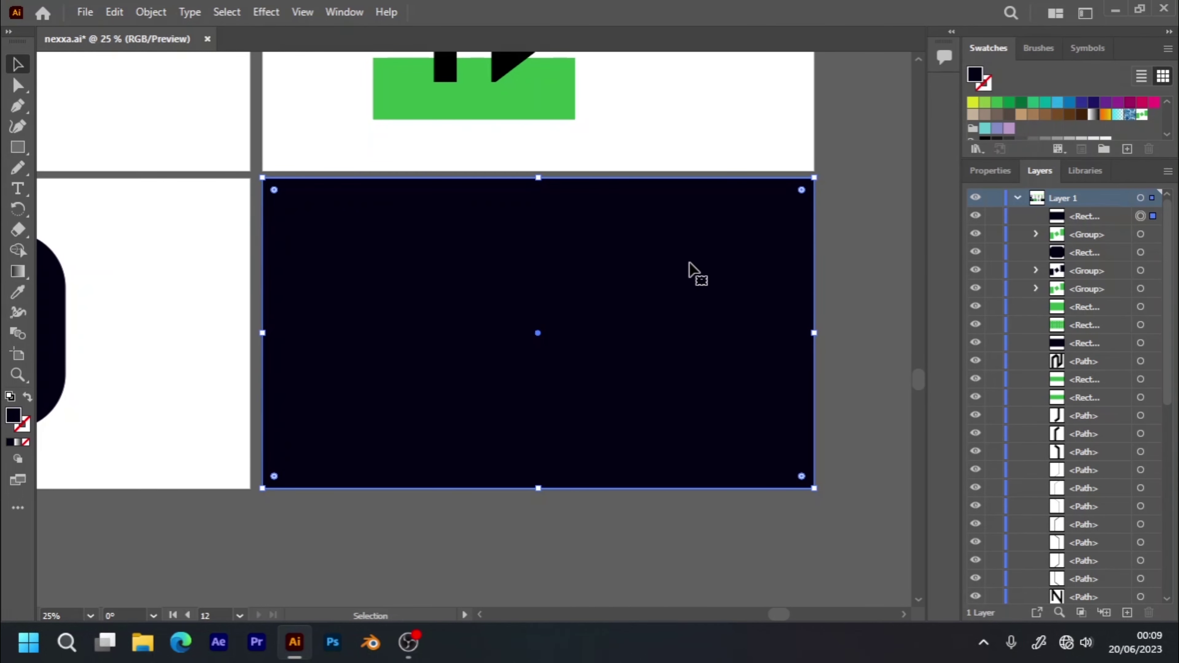
mouse_move(693, 266)
mouse_down()
mouse_move(674, 390)
mouse_move(697, 398)
mouse_up()
- Compare the green pattern rectangle, then place the navy rectangle back over it
click(626, 268)
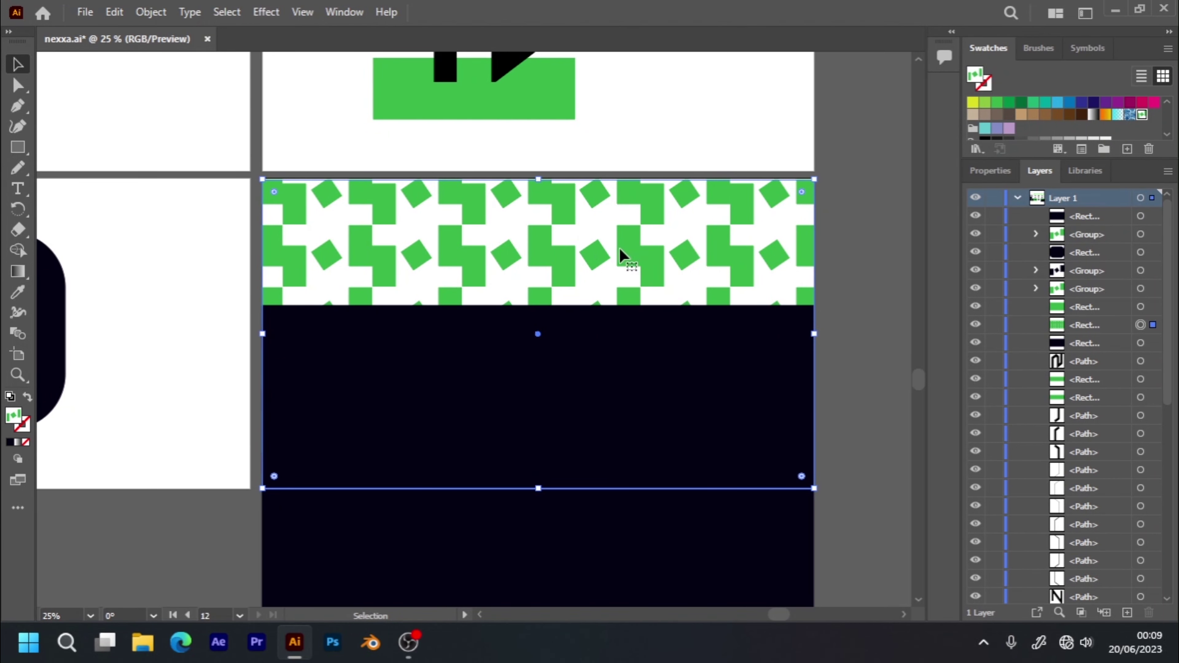
drag(618, 251, 620, 271)
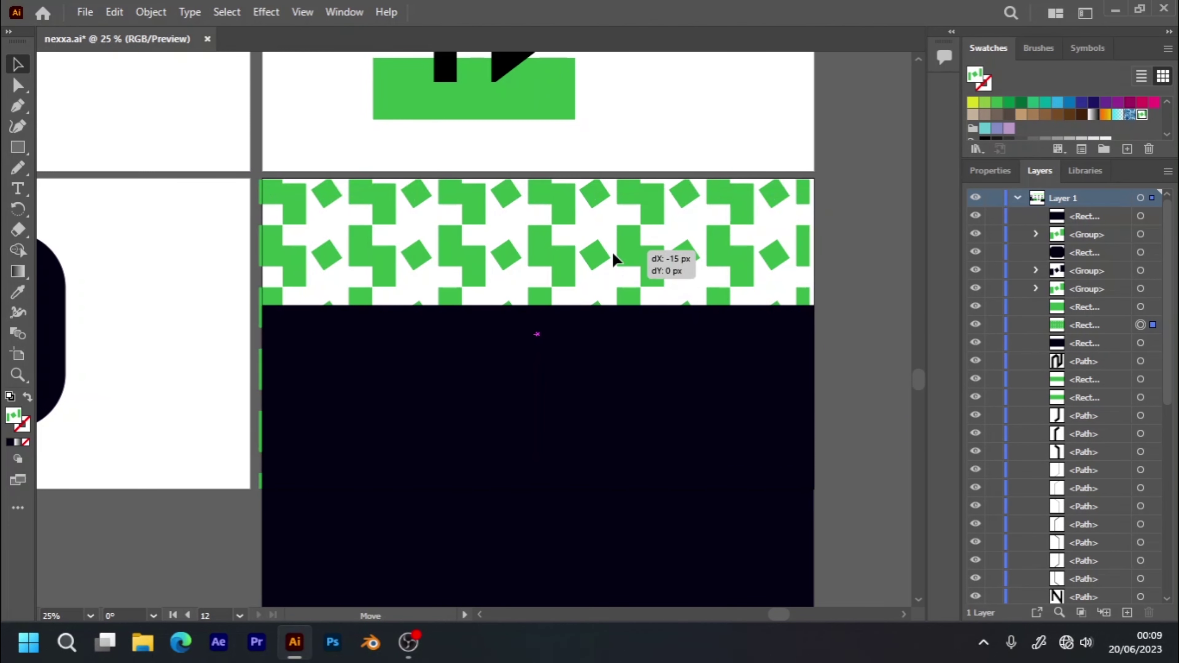
drag(619, 266, 616, 252)
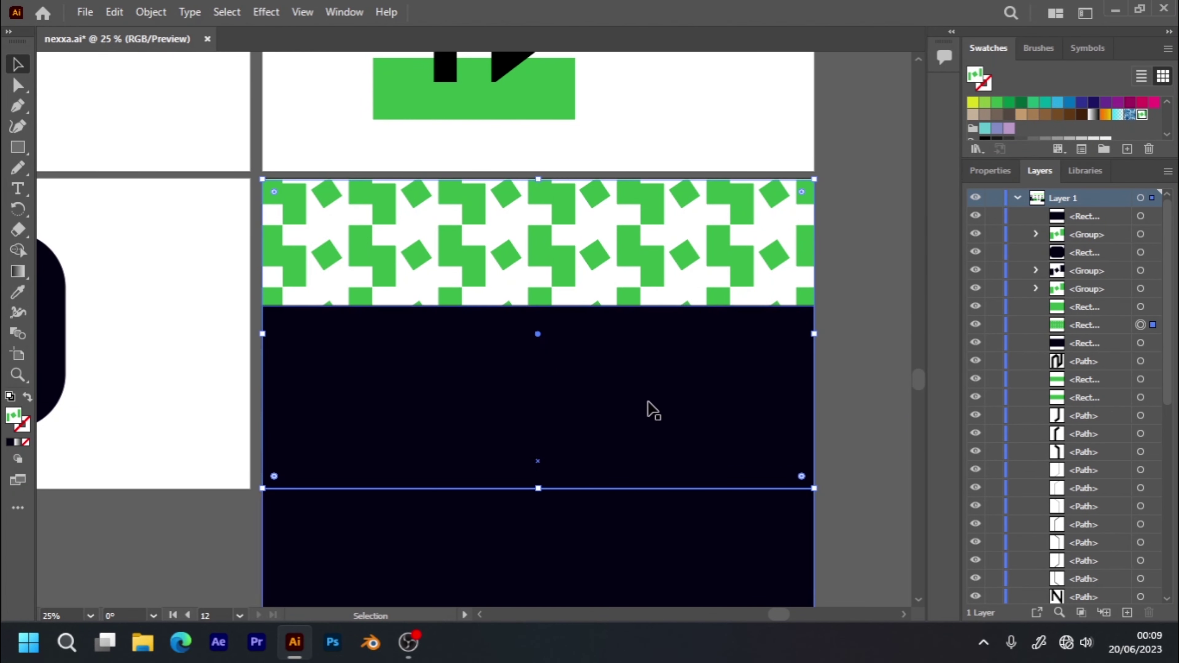
drag(645, 416, 645, 297)
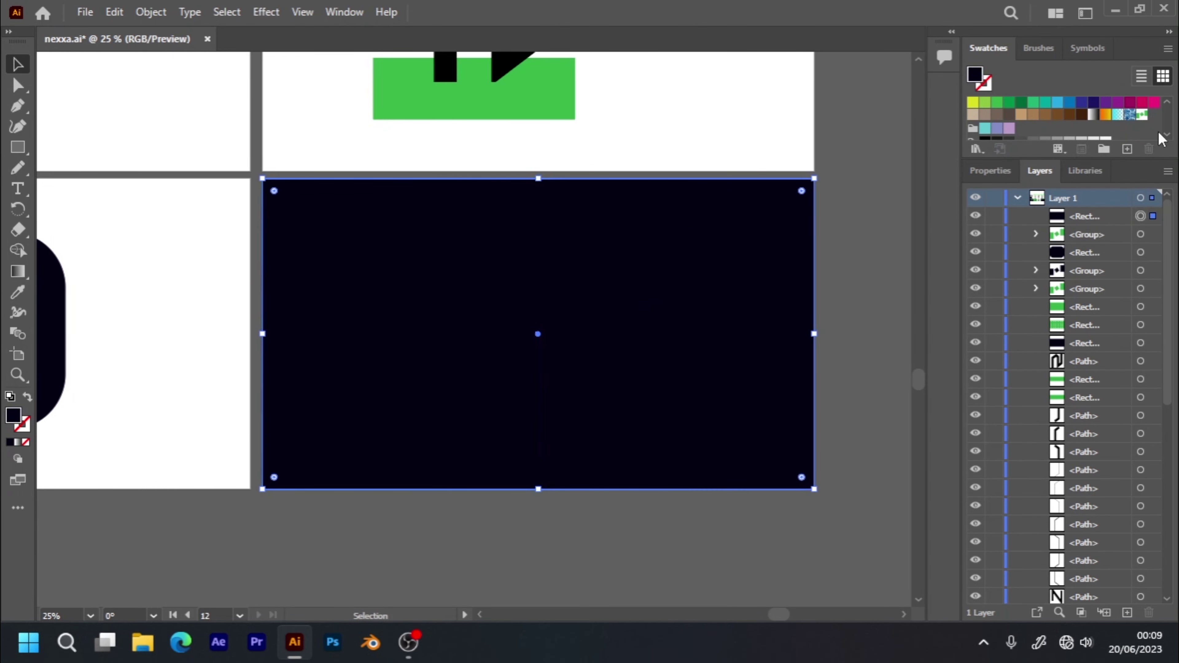
- Fill the rectangle with the green pattern swatch, undo a stray move and close the Color panel
click(1143, 116)
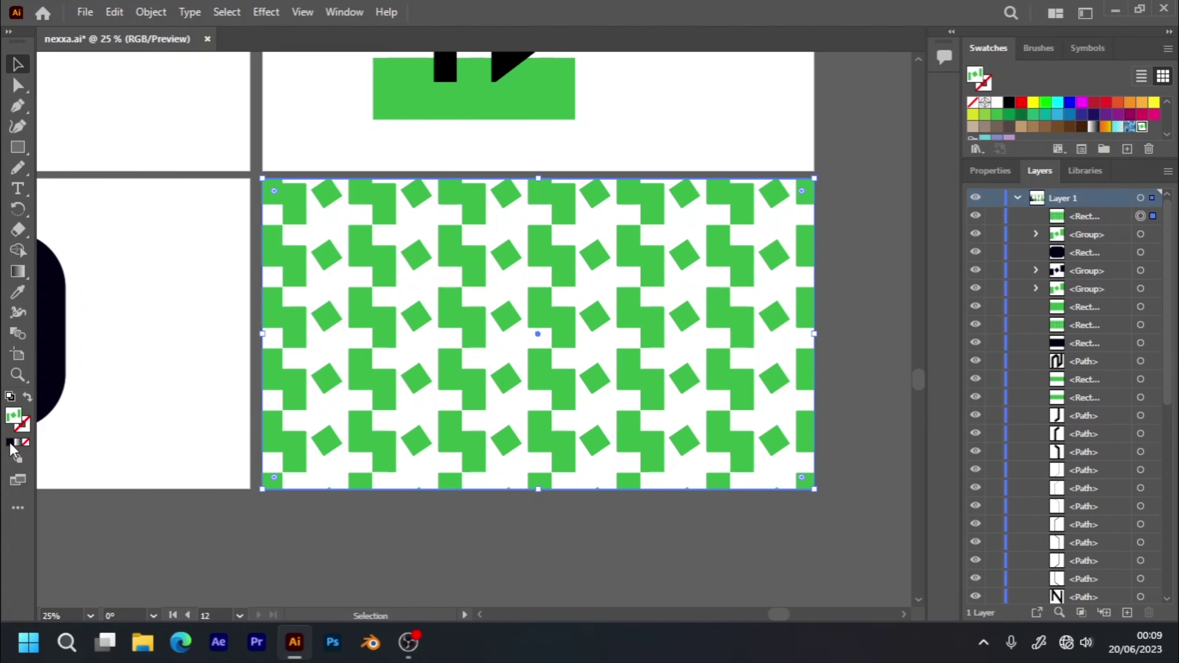
click(10, 445)
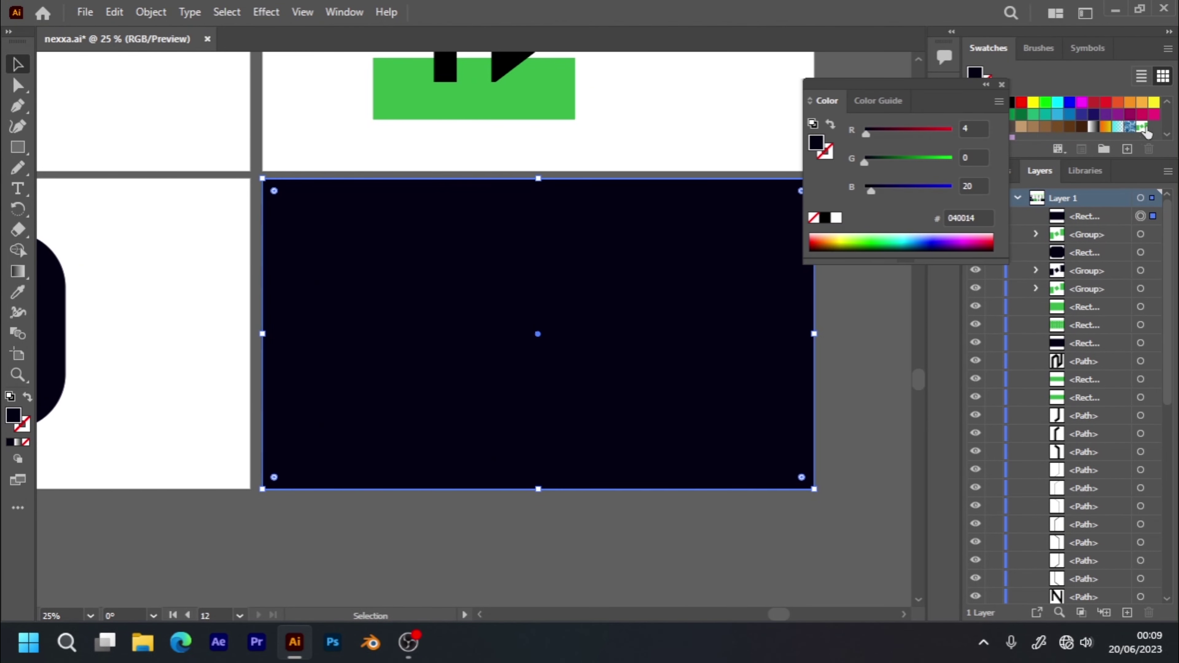
click(1143, 127)
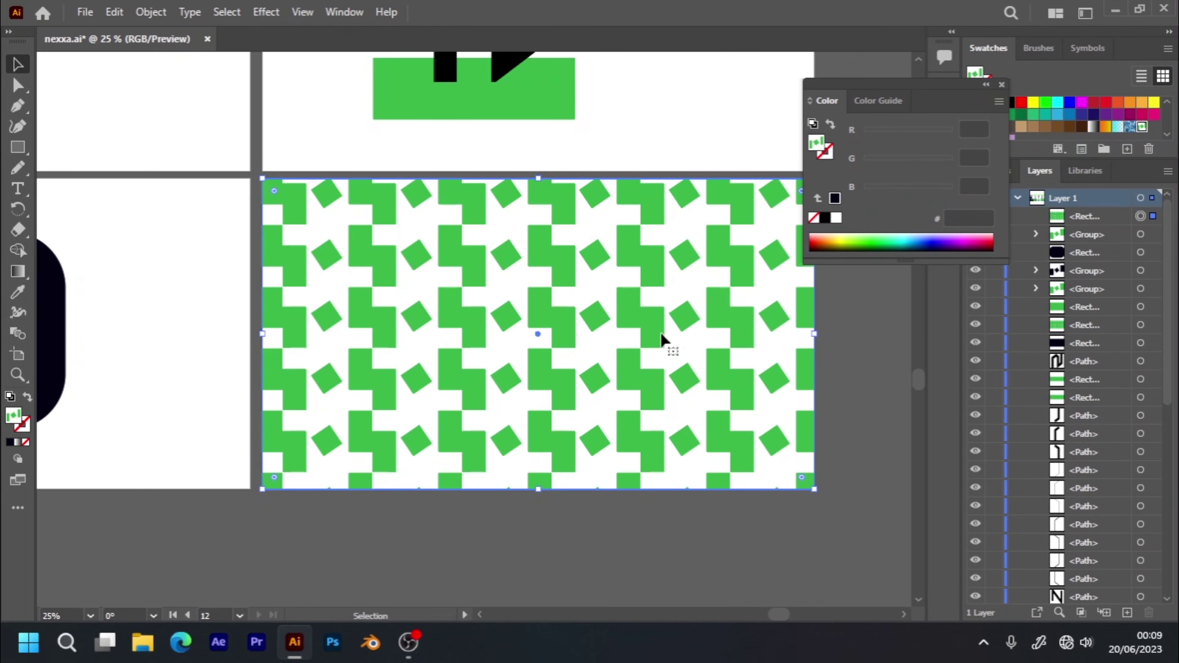
mouse_move(669, 344)
mouse_down()
mouse_move(623, 459)
mouse_move(711, 490)
mouse_up()
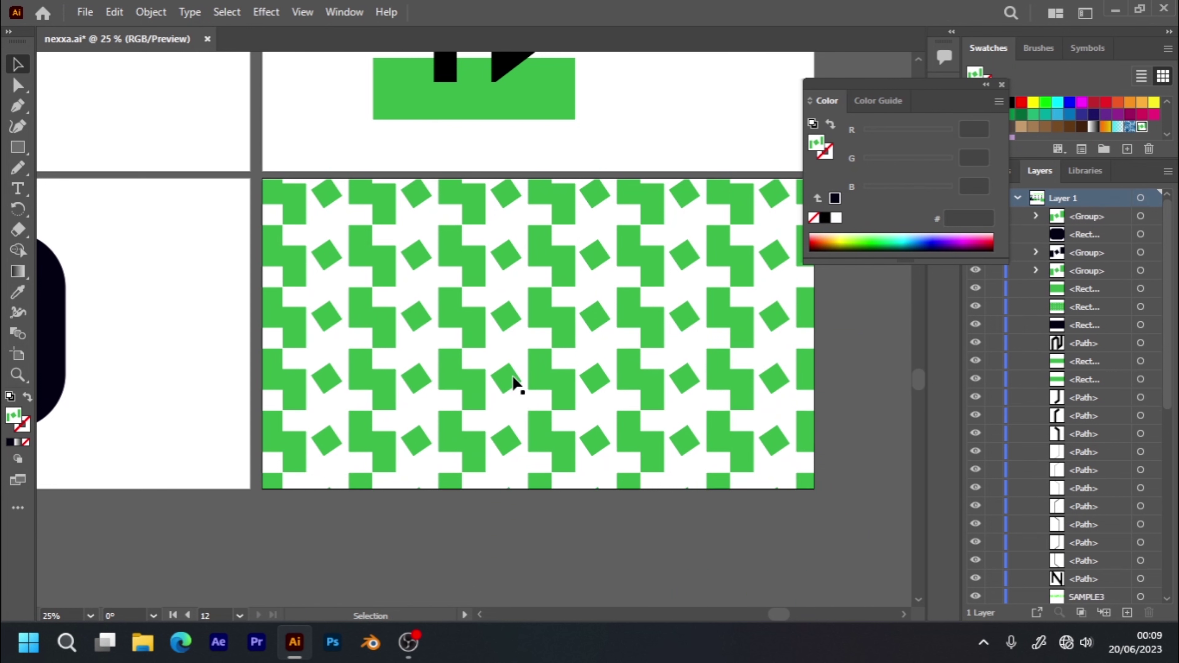
key(ctrl+z)
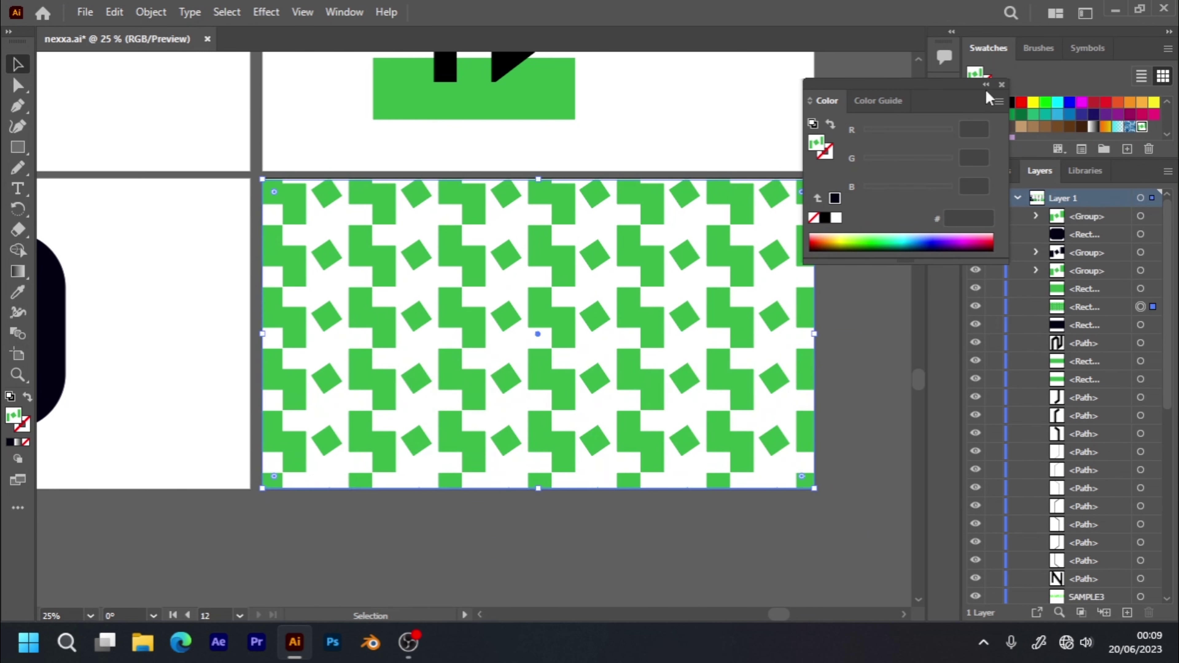
click(1002, 84)
click(875, 241)
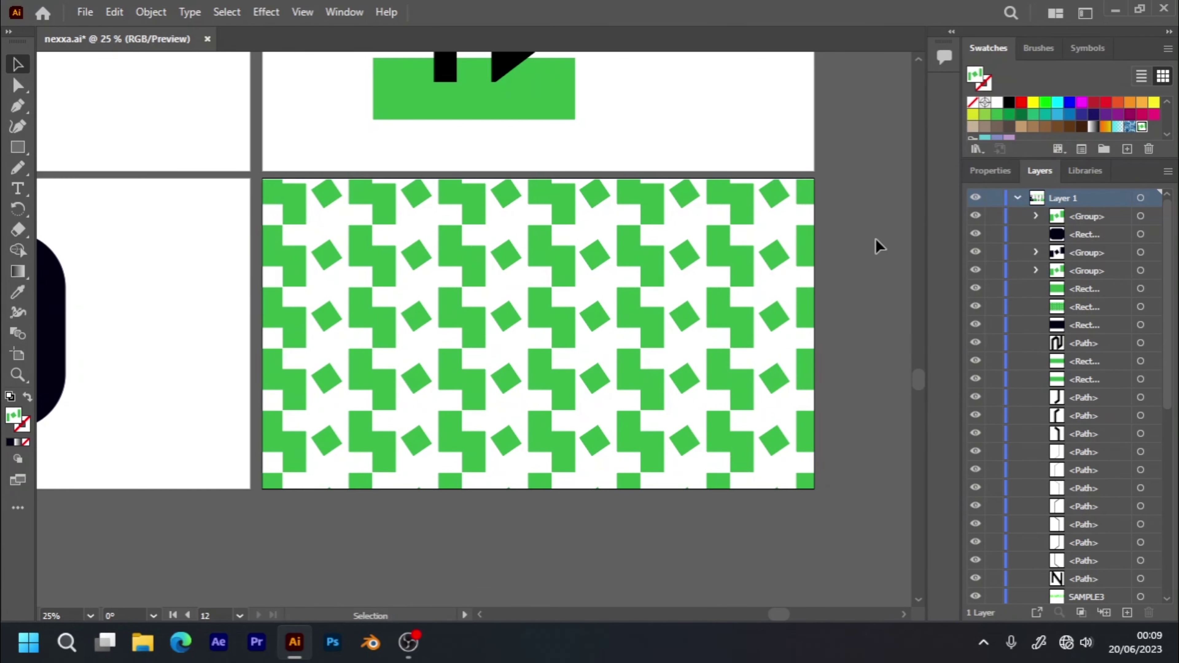
key(ctrl+minus)
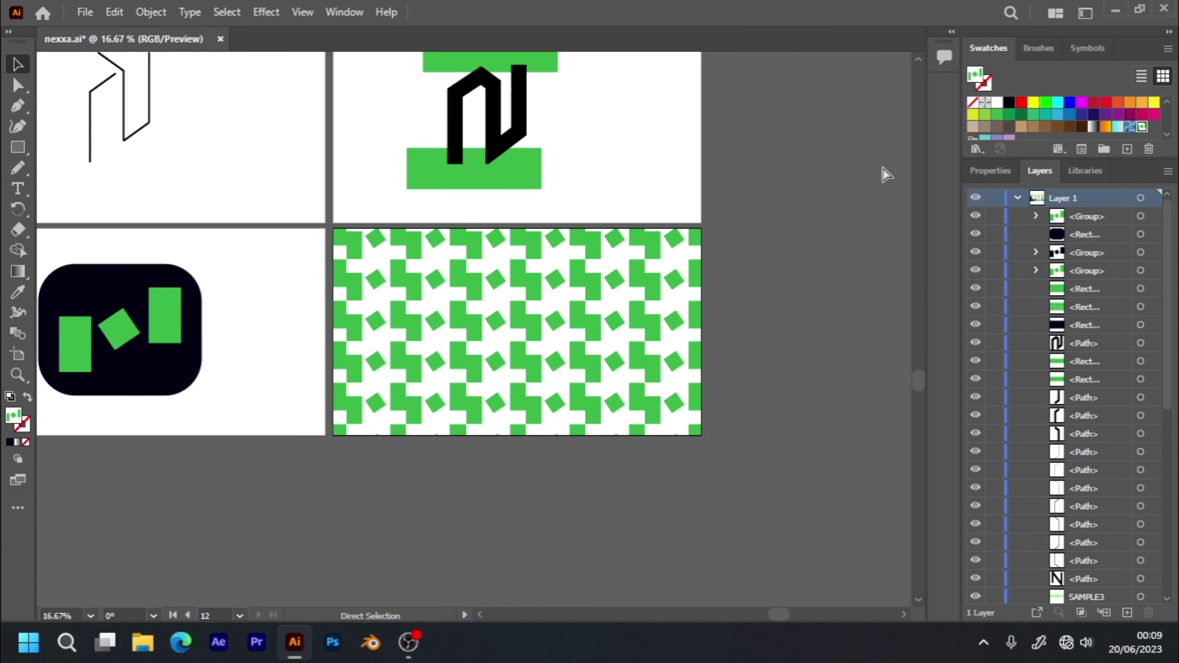
key(ctrl+minus)
key(ctrl+minus)
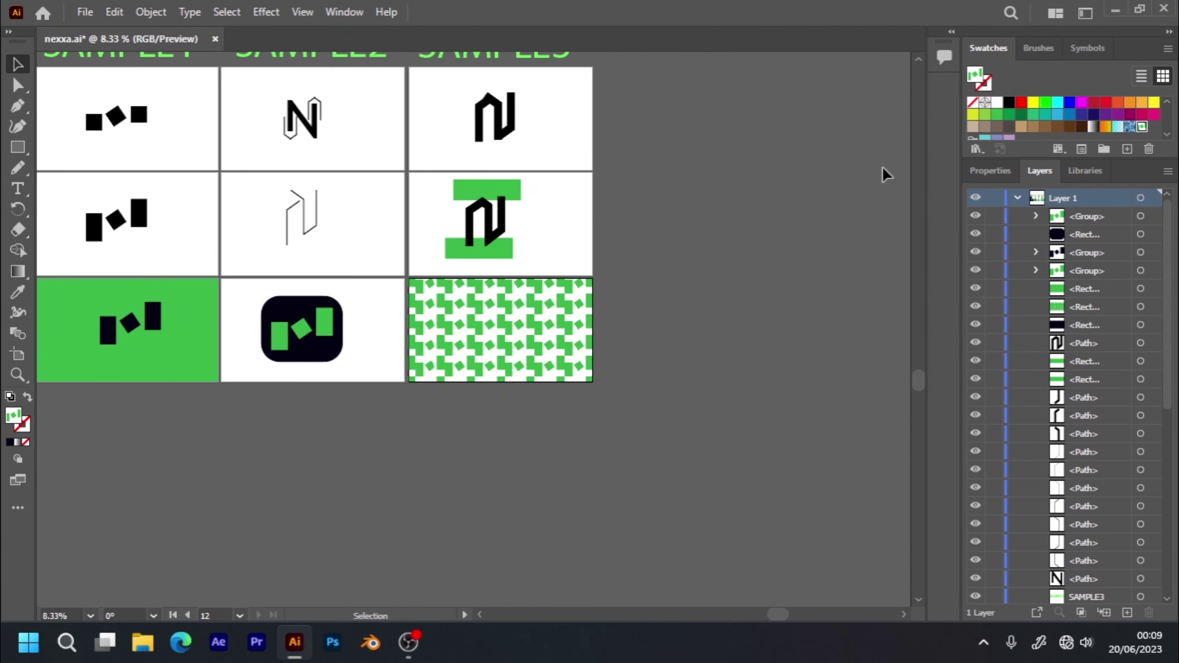
mouse_move(186, 445)
mouse_down()
mouse_move(421, 469)
mouse_move(429, 500)
mouse_move(452, 497)
mouse_up()
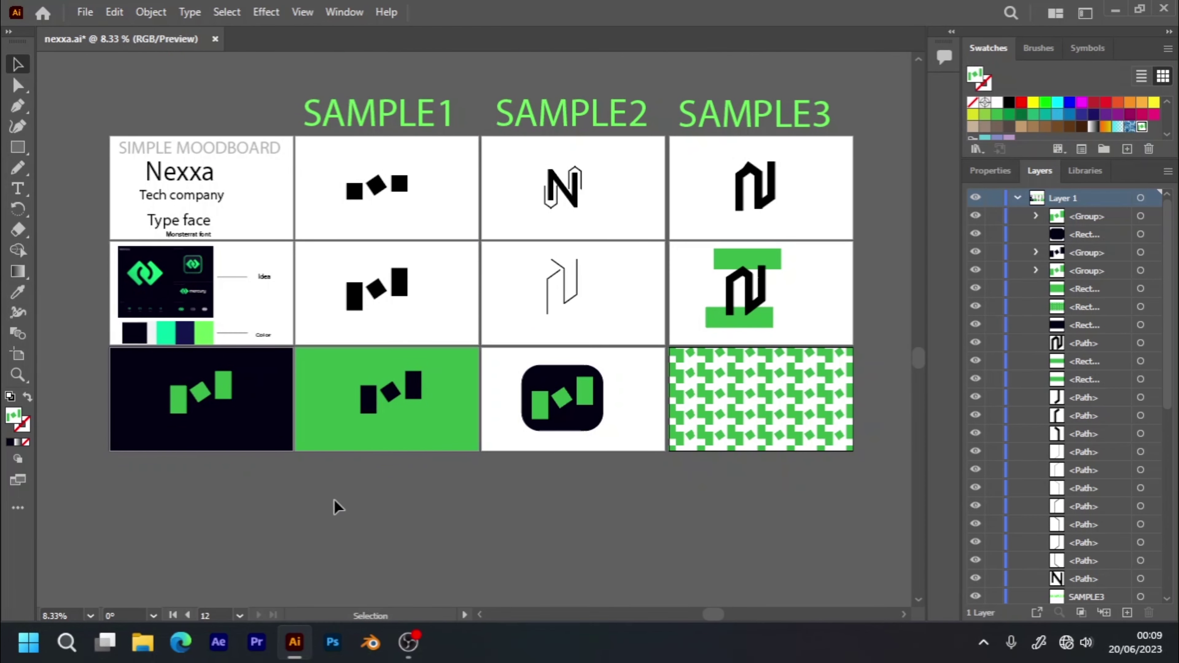
key(space)
drag(536, 517, 536, 519)
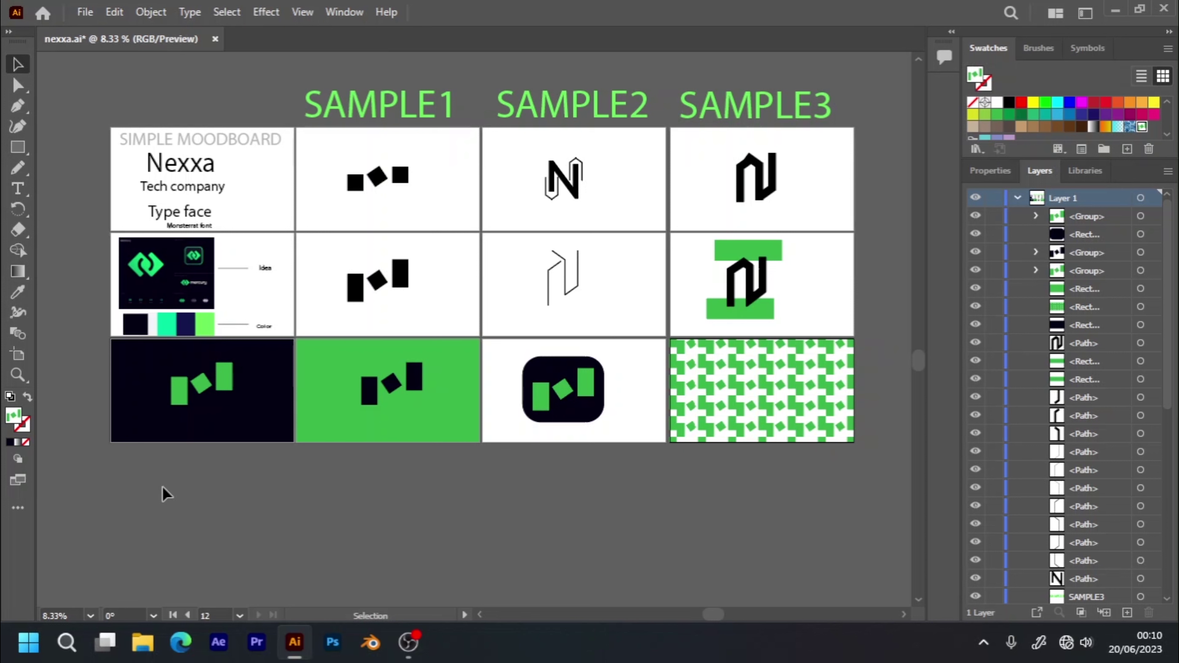
- Copy the pattern artboard into a new bottom row and delete the pattern from the copy
click(17, 356)
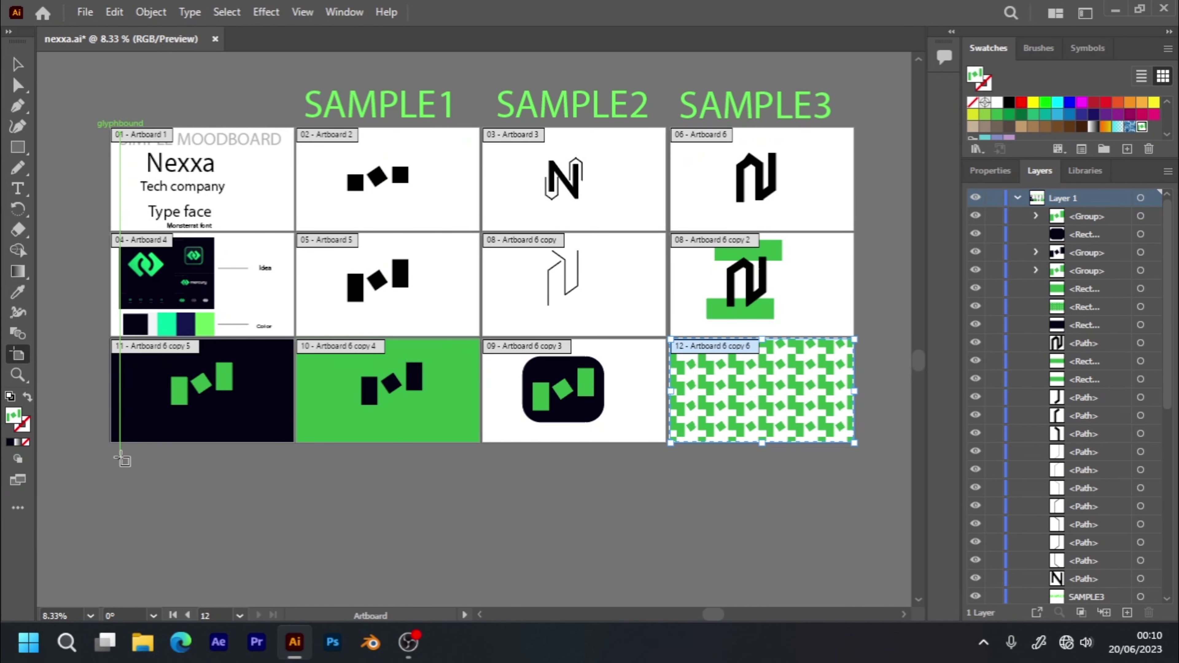
drag(122, 459, 111, 450)
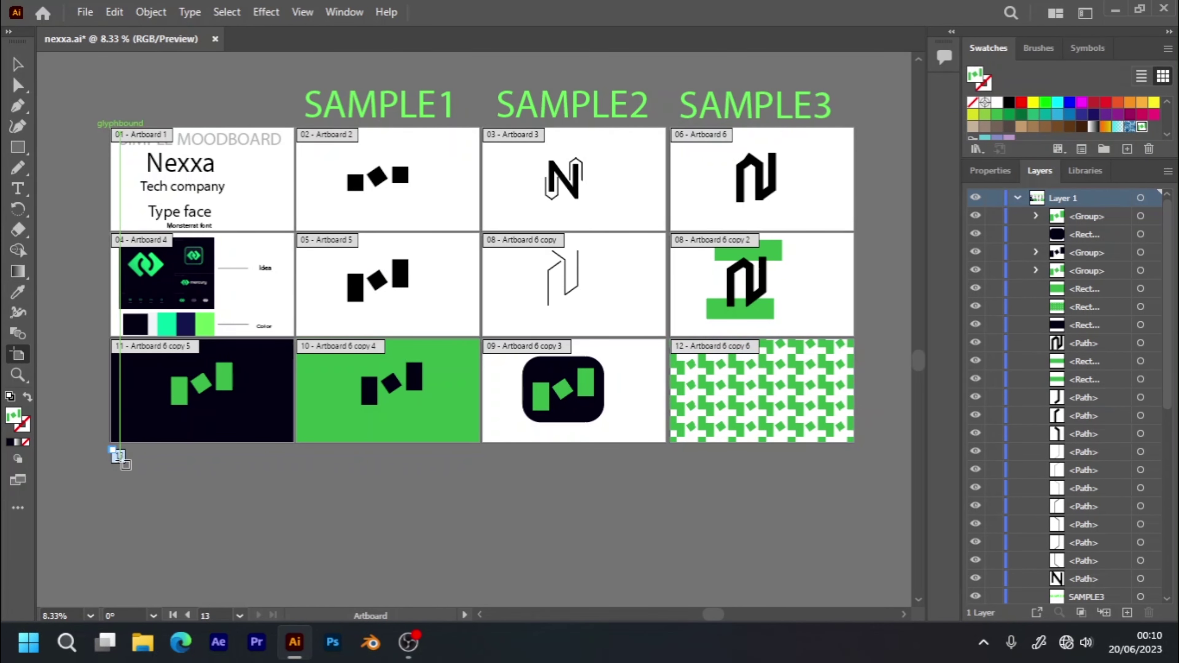
key(Delete)
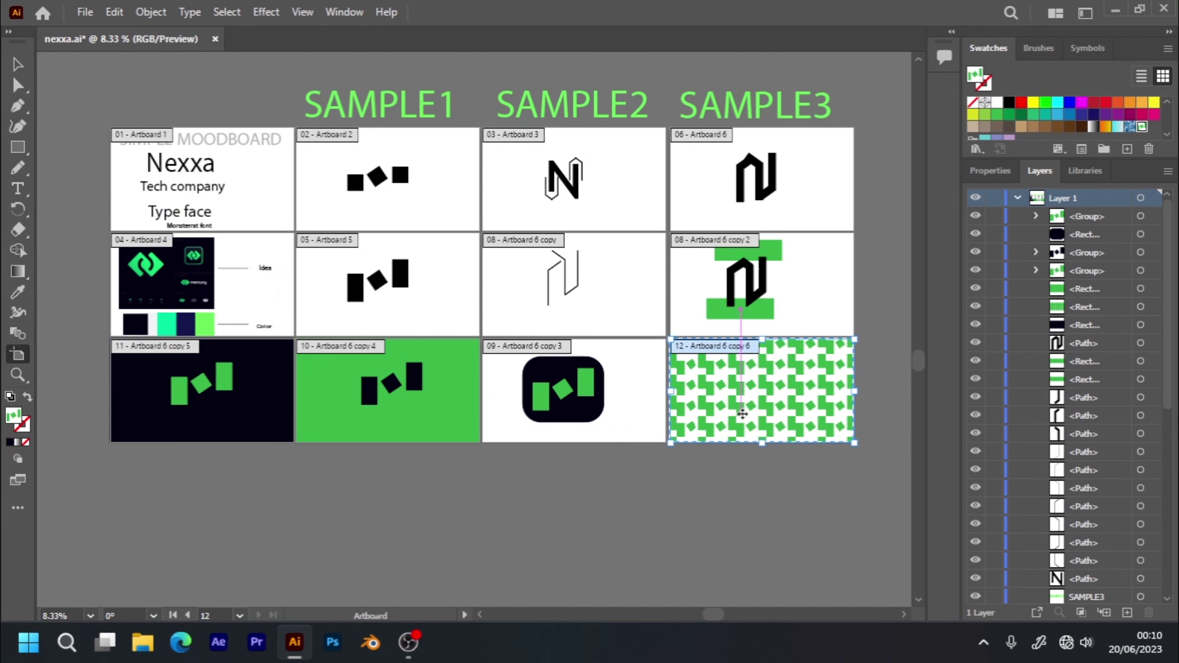
mouse_move(742, 414)
mouse_down()
mouse_move(219, 476)
mouse_move(188, 523)
mouse_move(191, 511)
mouse_up()
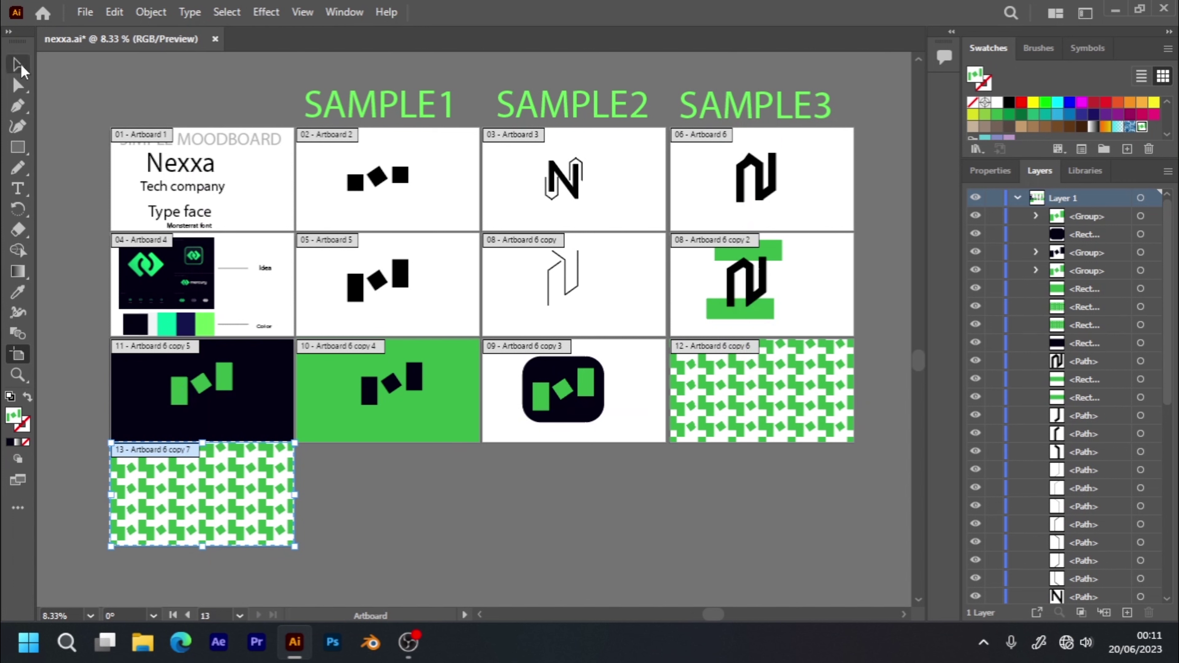
click(20, 66)
click(172, 476)
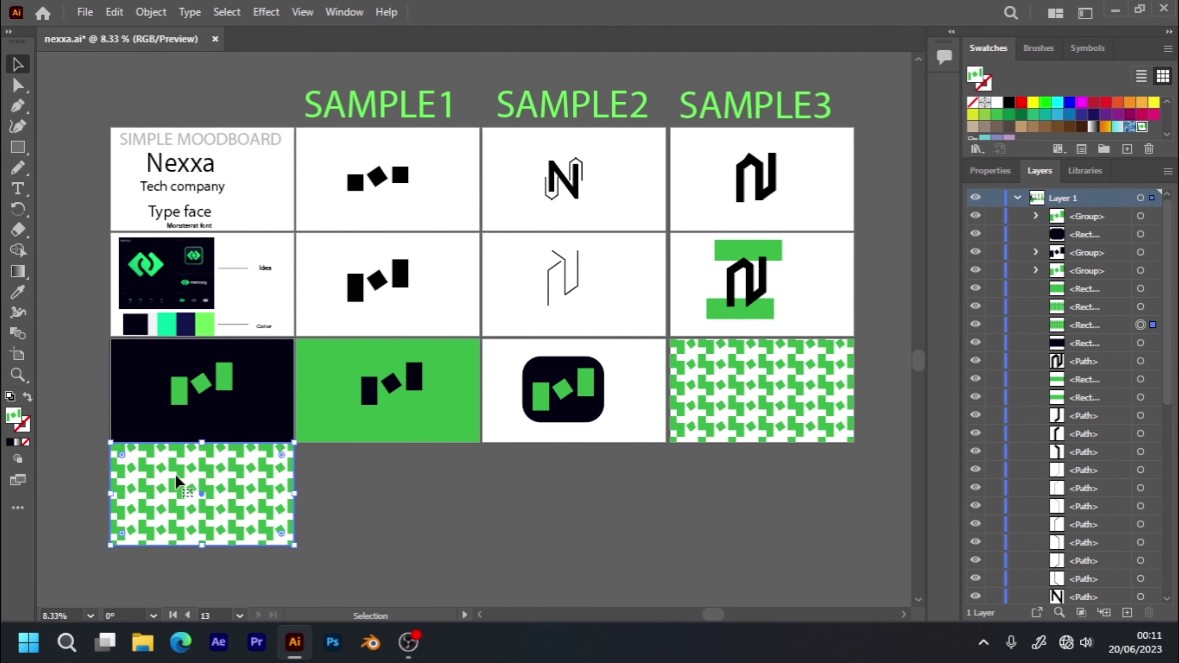
key(Delete)
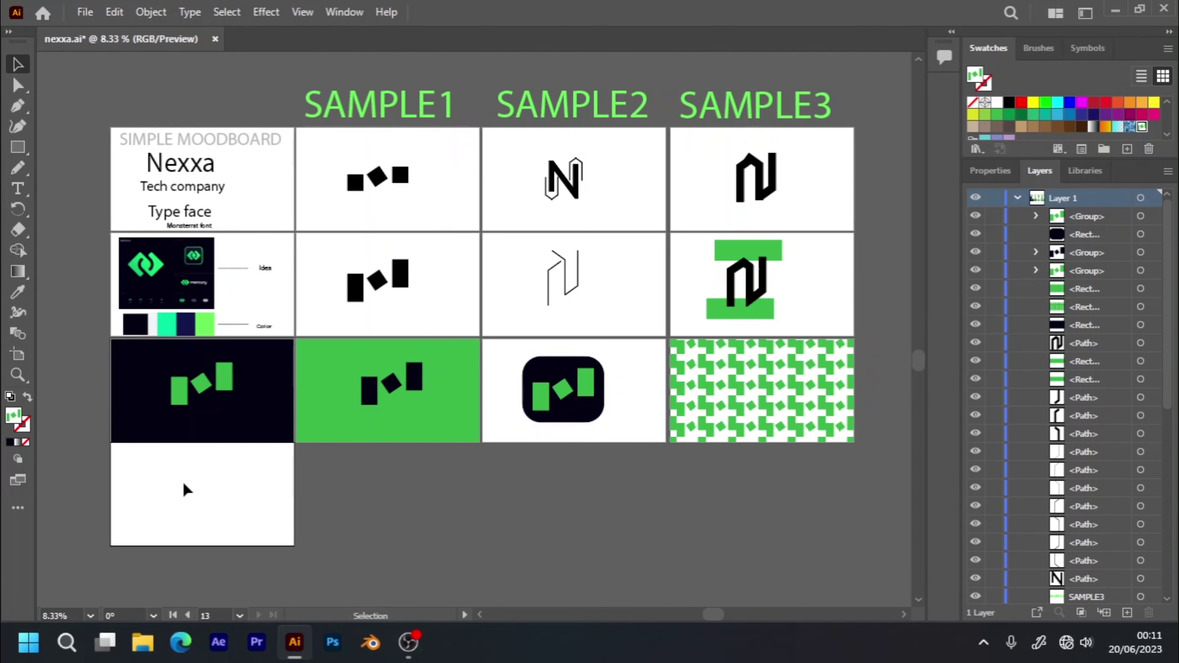
- Duplicate the blank artboard along the bottom row to make four blank artboards
click(18, 354)
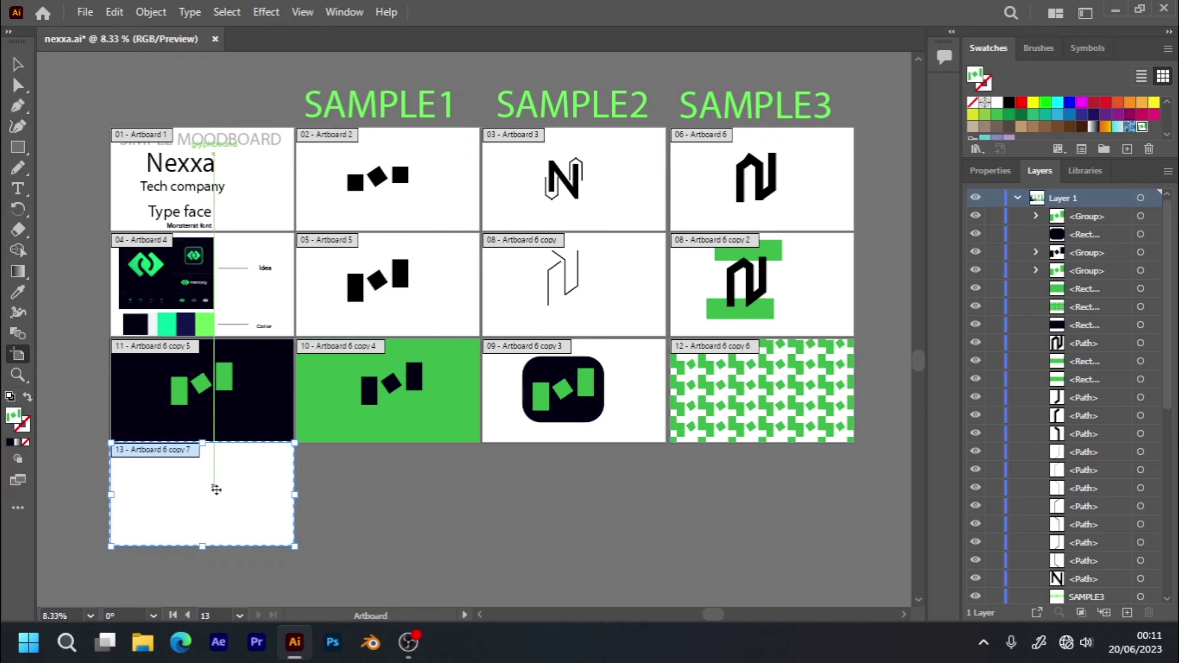
mouse_move(219, 502)
mouse_down()
mouse_move(391, 545)
mouse_move(407, 502)
mouse_move(794, 525)
mouse_move(745, 476)
mouse_up()
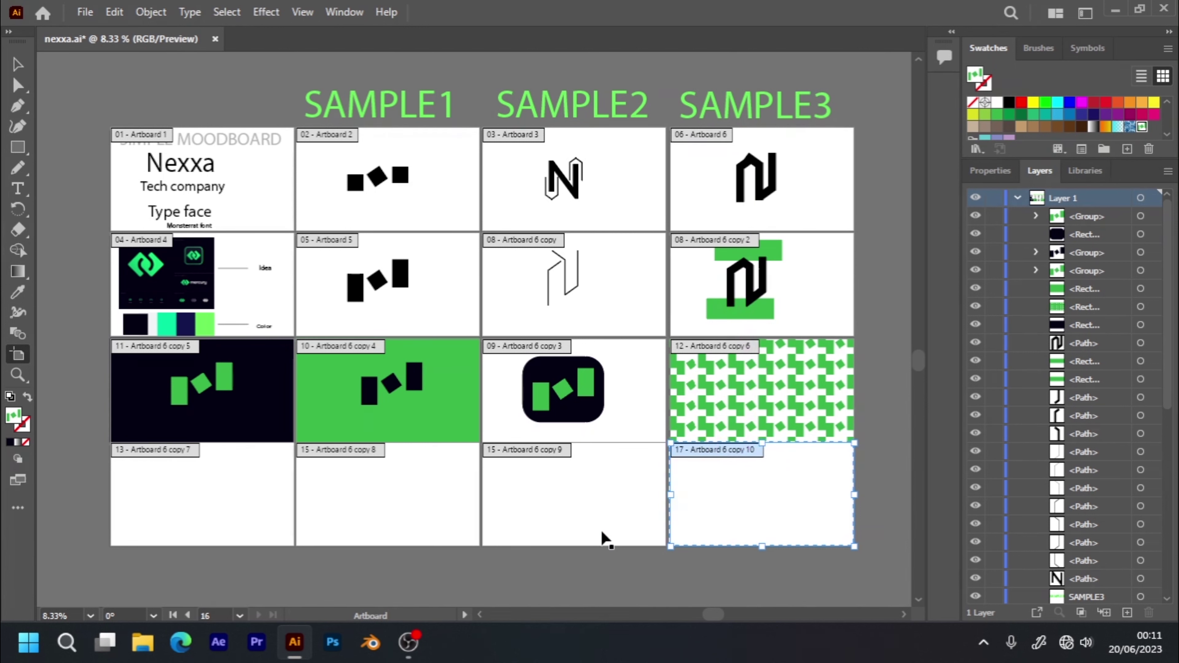
click(553, 567)
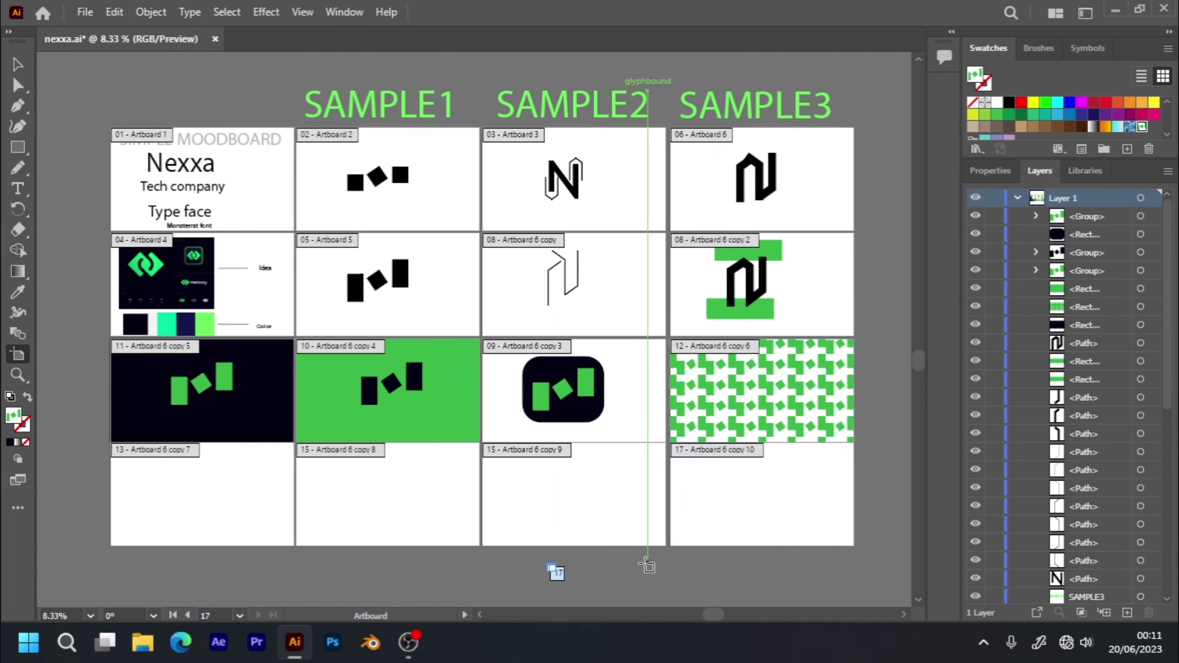
key(Return)
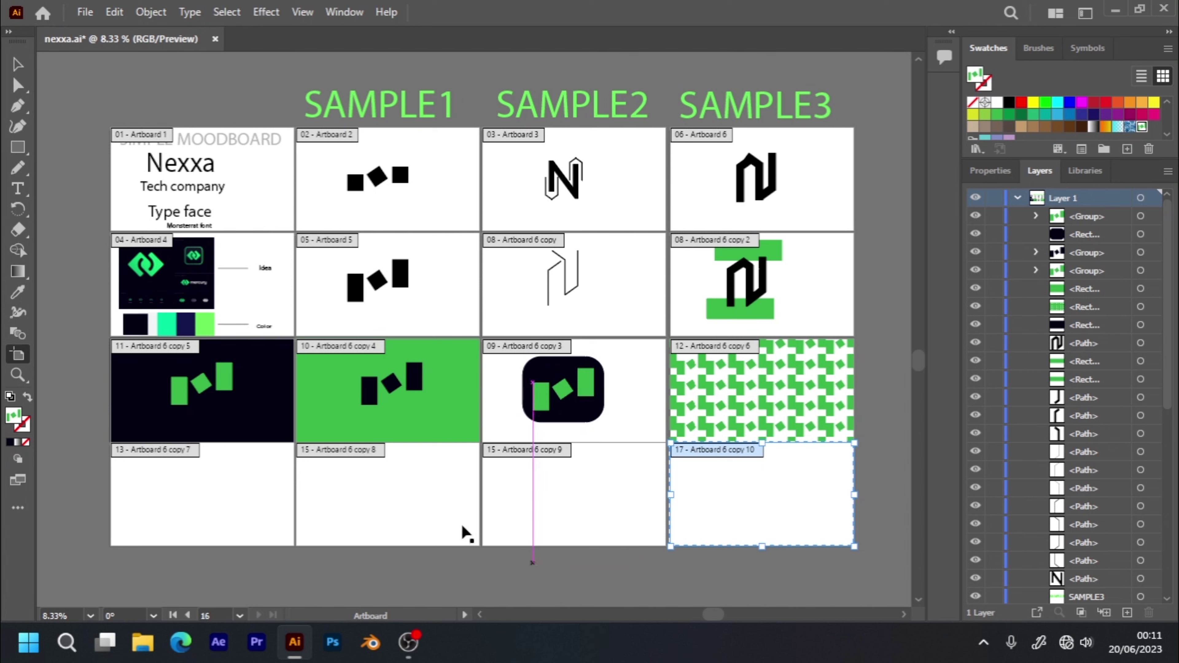
click(18, 63)
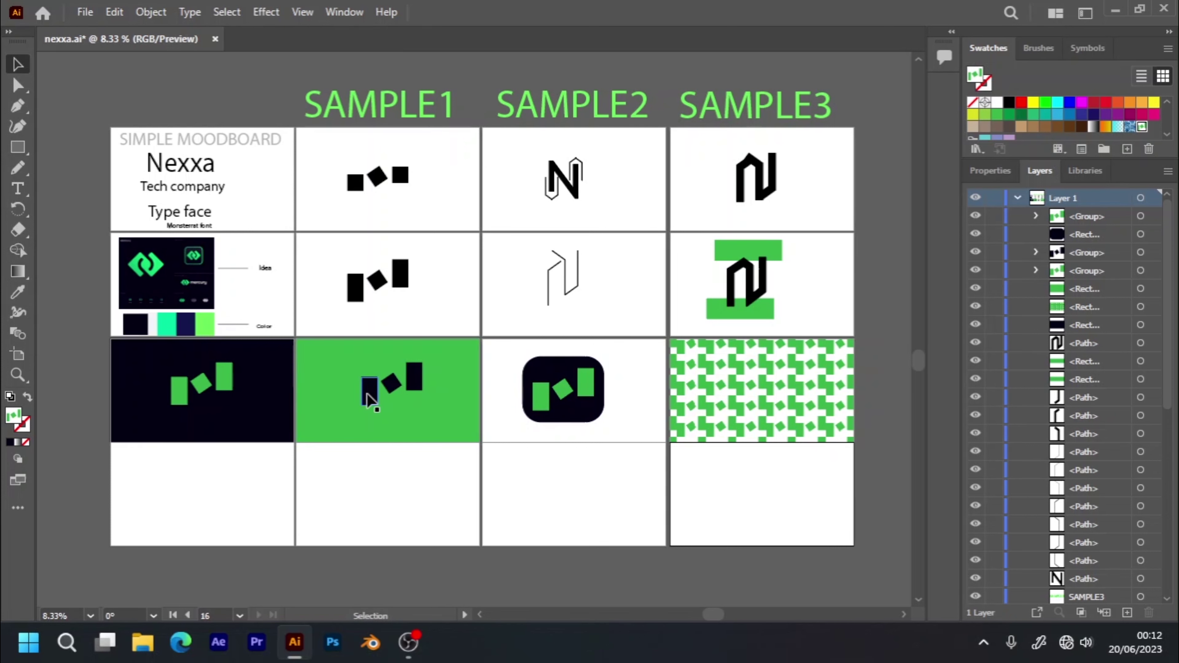
- Alt-drag a copy of the green rectangle and black mark onto the bottom-left artboard
click(180, 398)
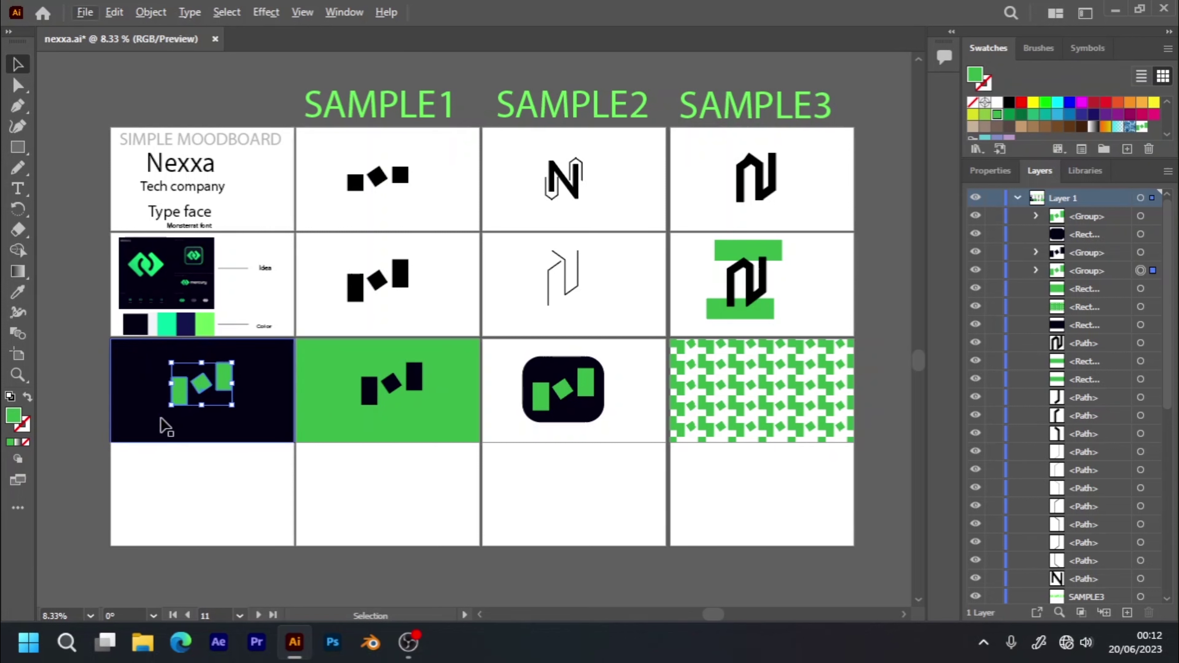
click(150, 379)
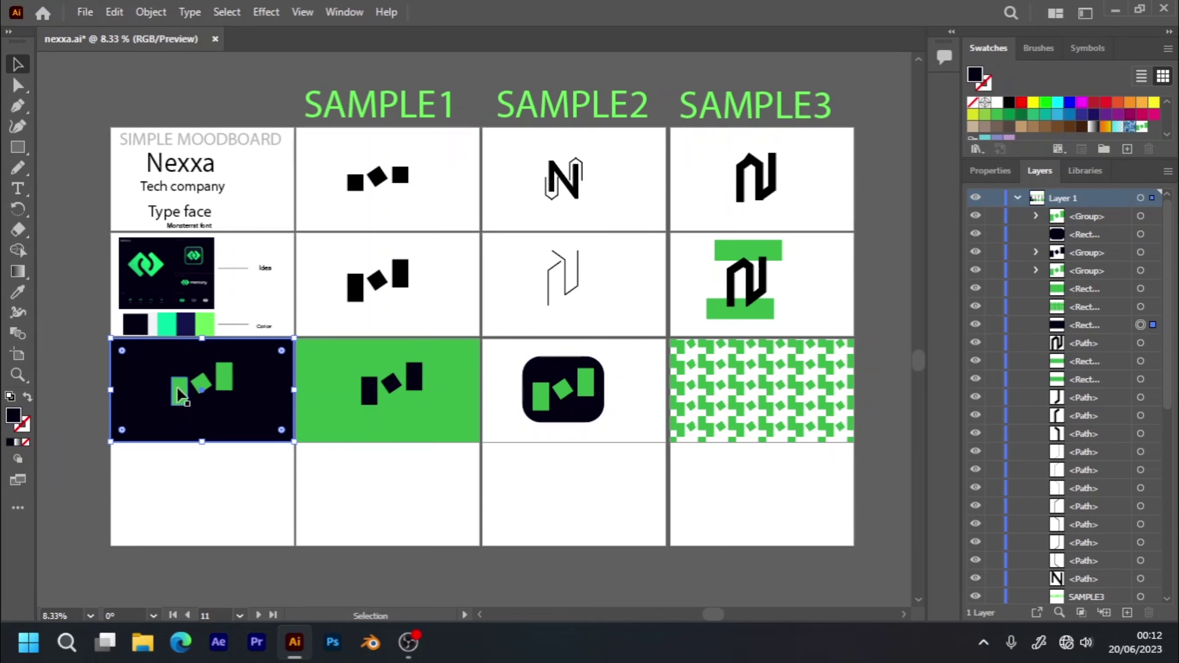
click(369, 369)
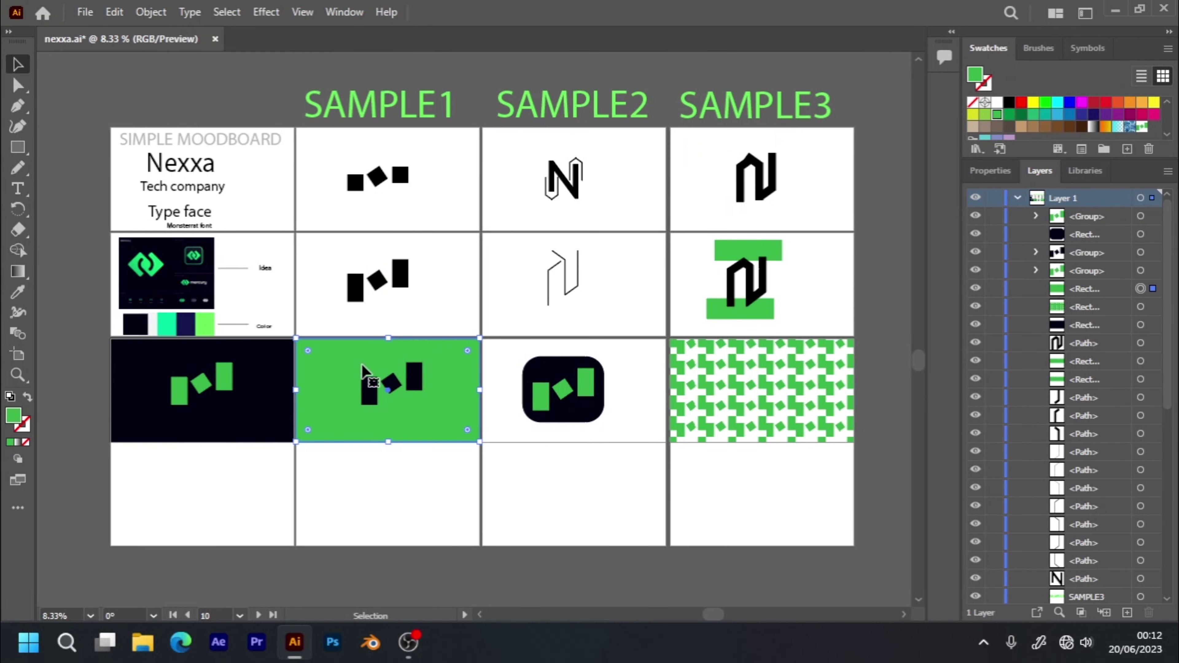
shift+click(370, 395)
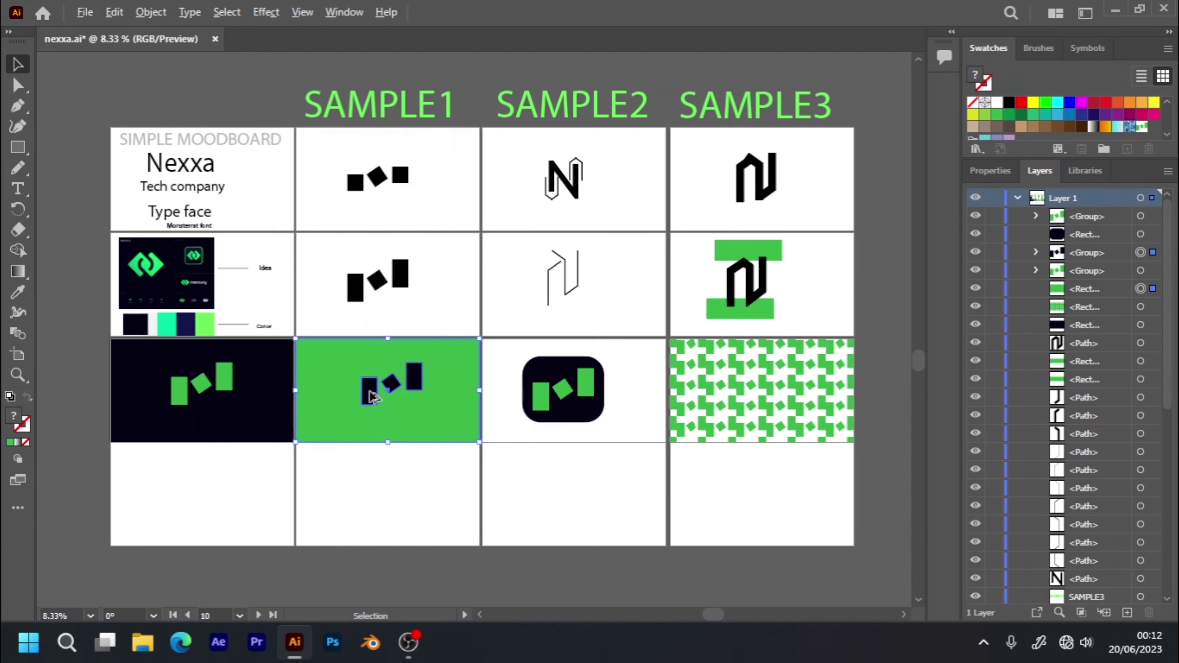
mouse_move(371, 398)
mouse_down()
mouse_move(366, 502)
mouse_move(188, 496)
mouse_up()
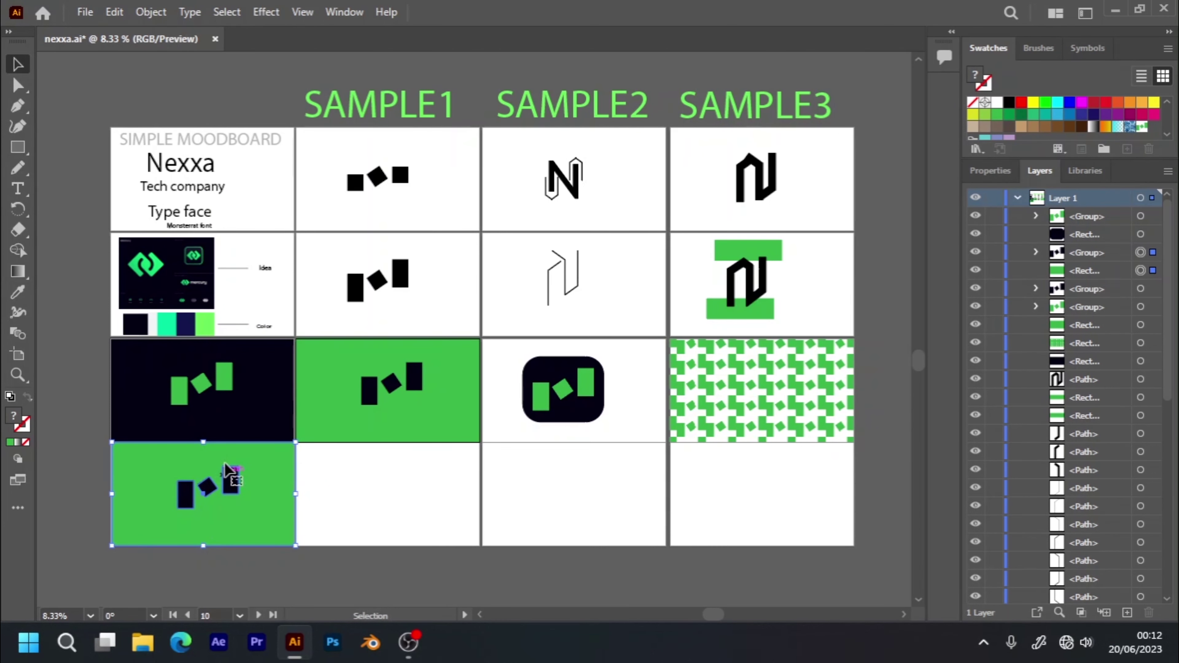
key(ctrl+plus)
key(ctrl+plus)
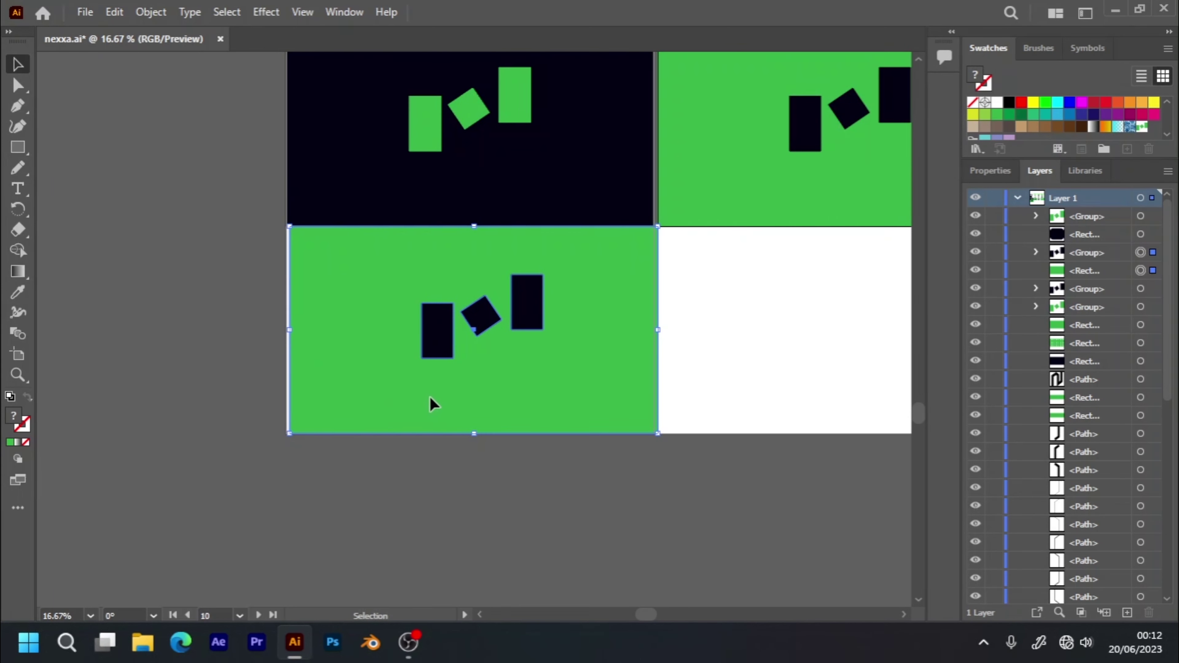
- Nudge the green copy into its artboard and expand the black three-shape group
drag(430, 397, 426, 399)
click(451, 487)
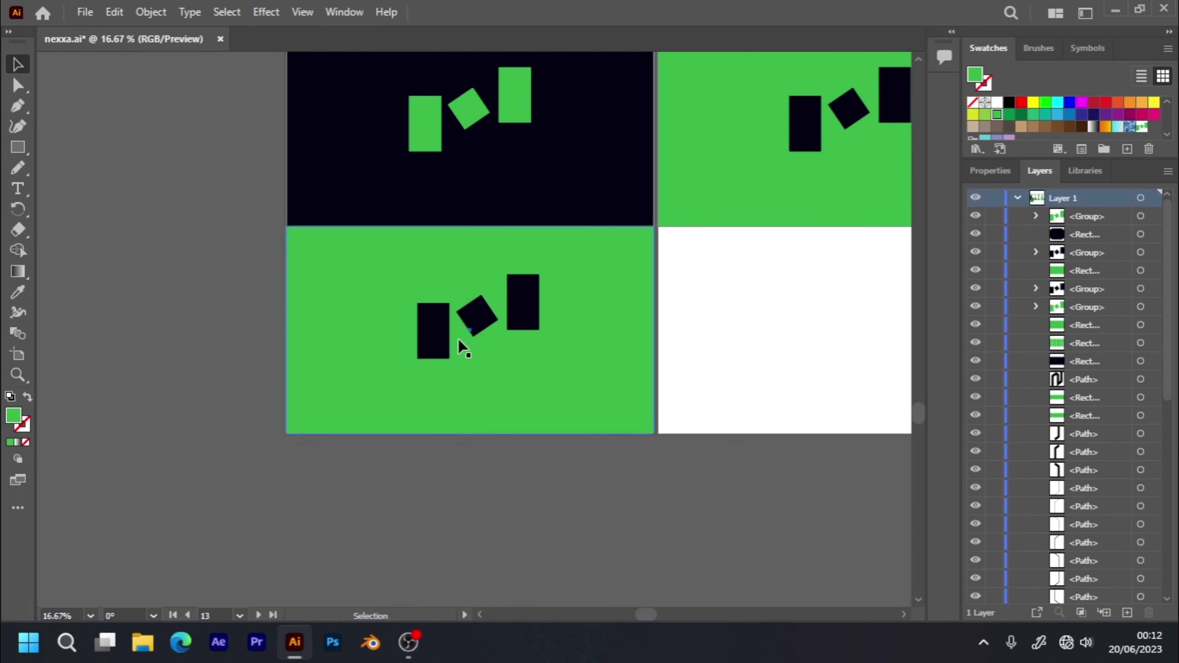
click(441, 342)
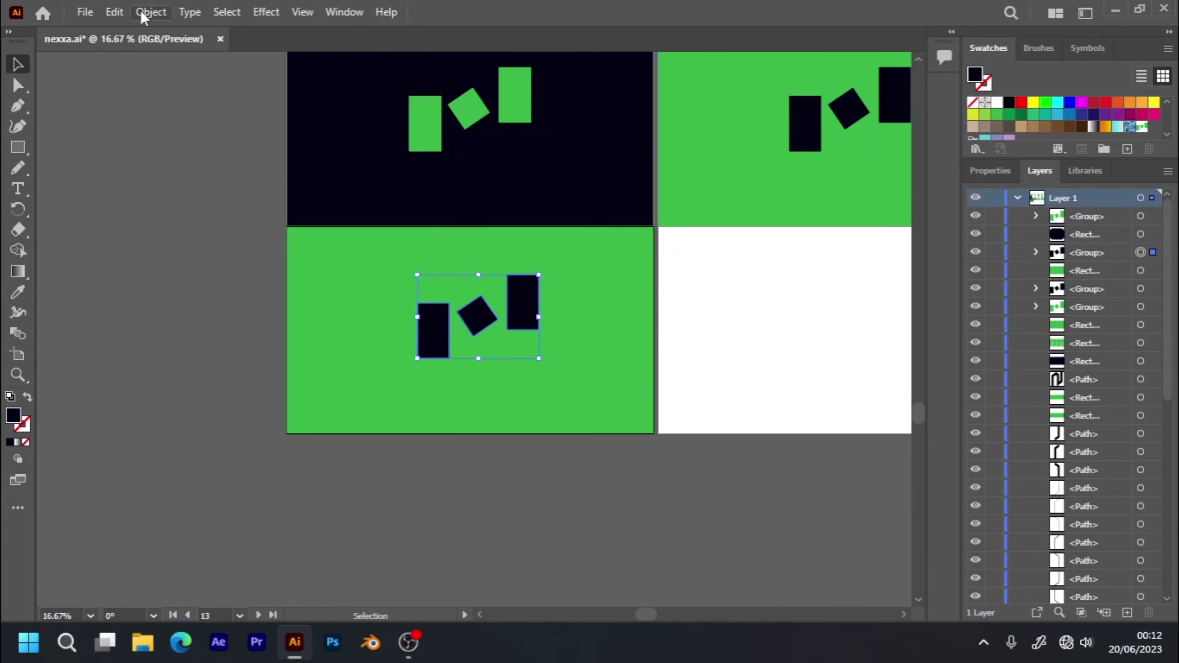
click(150, 9)
click(218, 214)
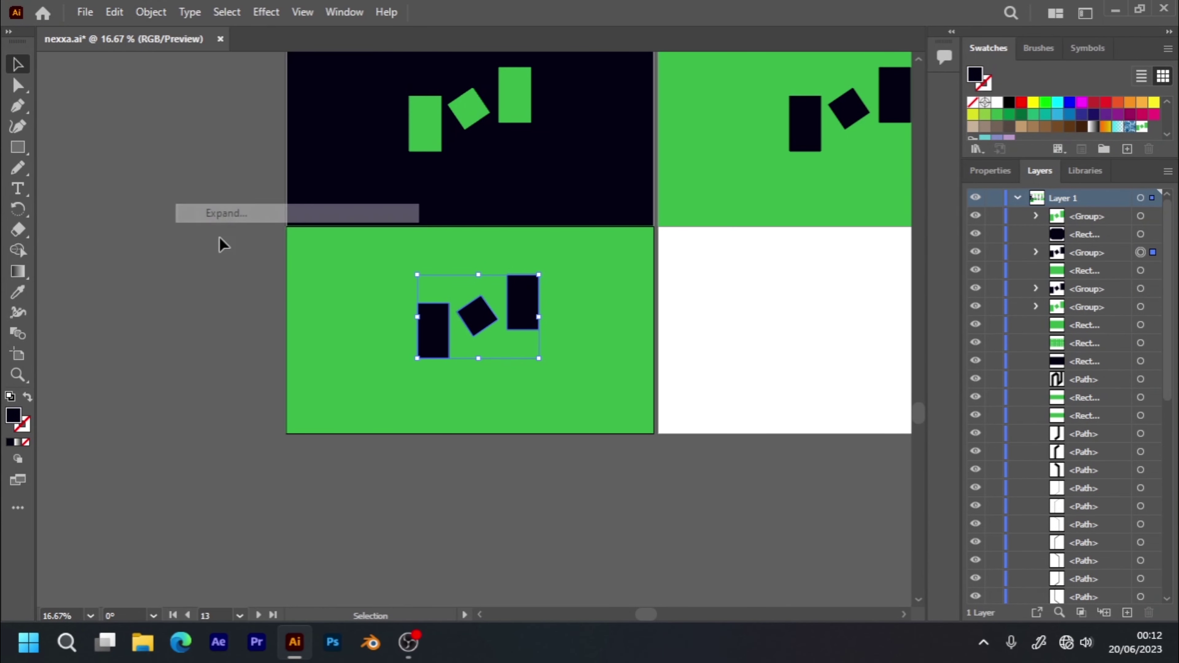
click(394, 488)
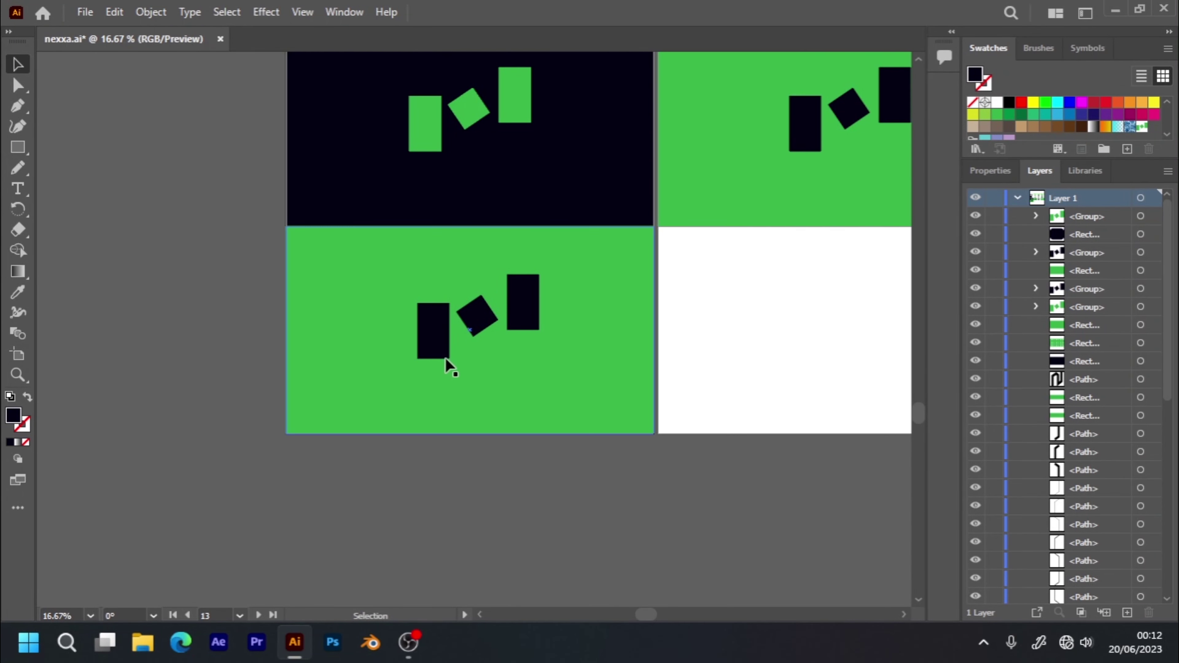
- Drag a corner widget with Direct Selection to round all three black shapes' corners
click(438, 354)
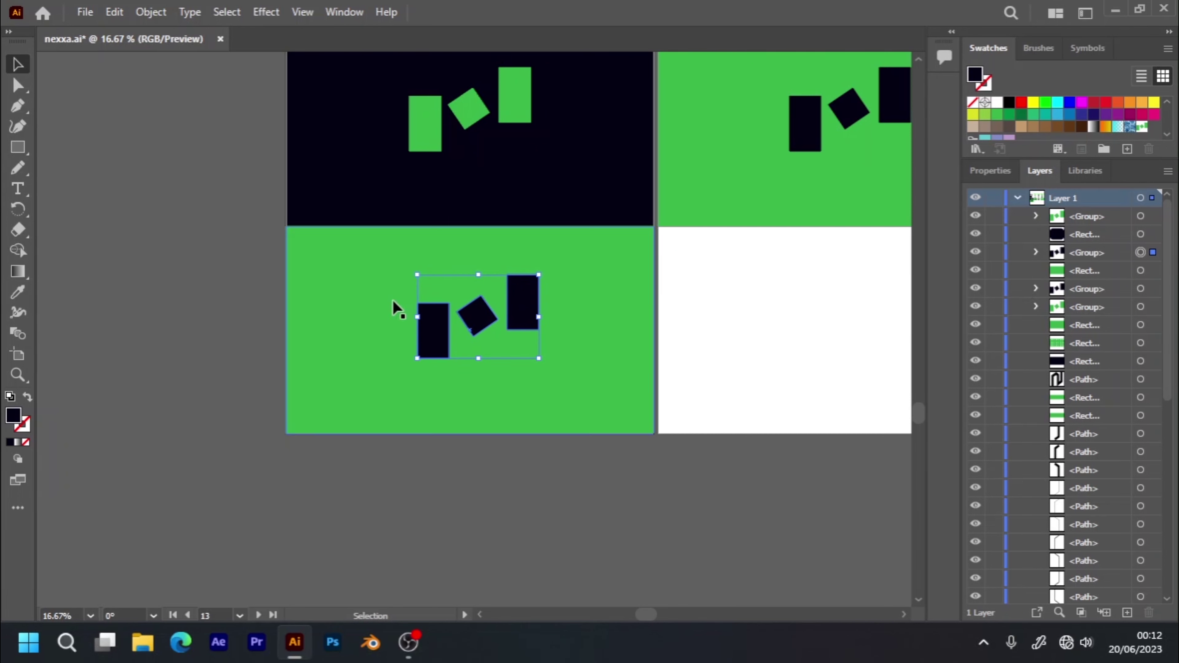
click(19, 86)
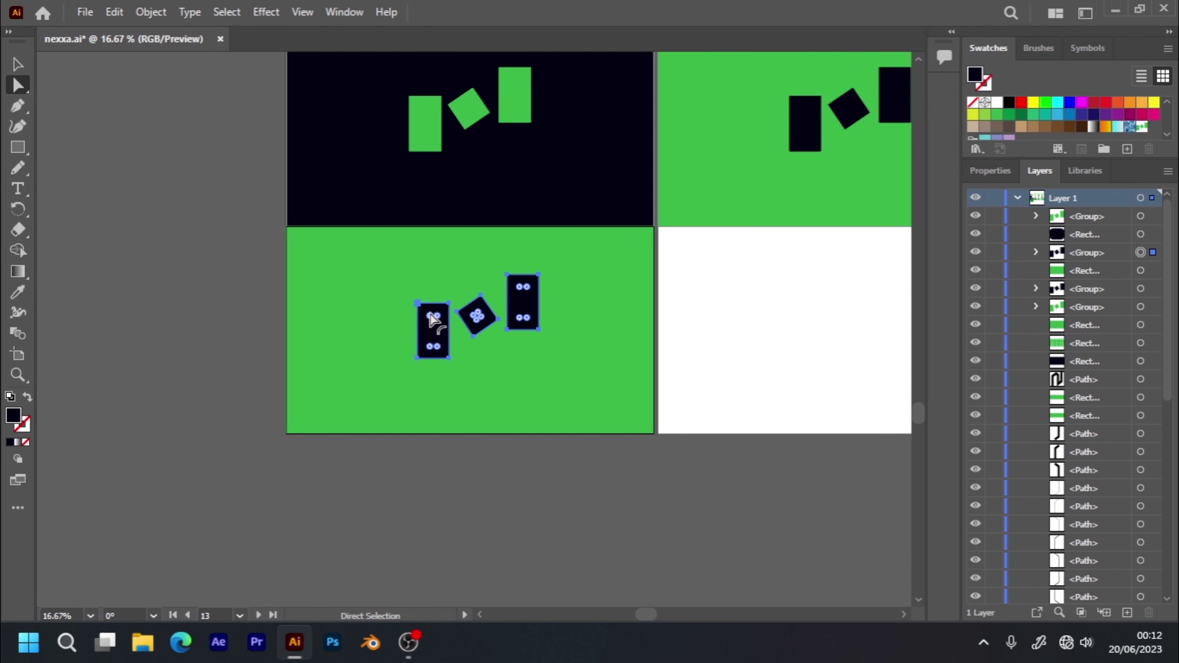
drag(433, 316, 425, 311)
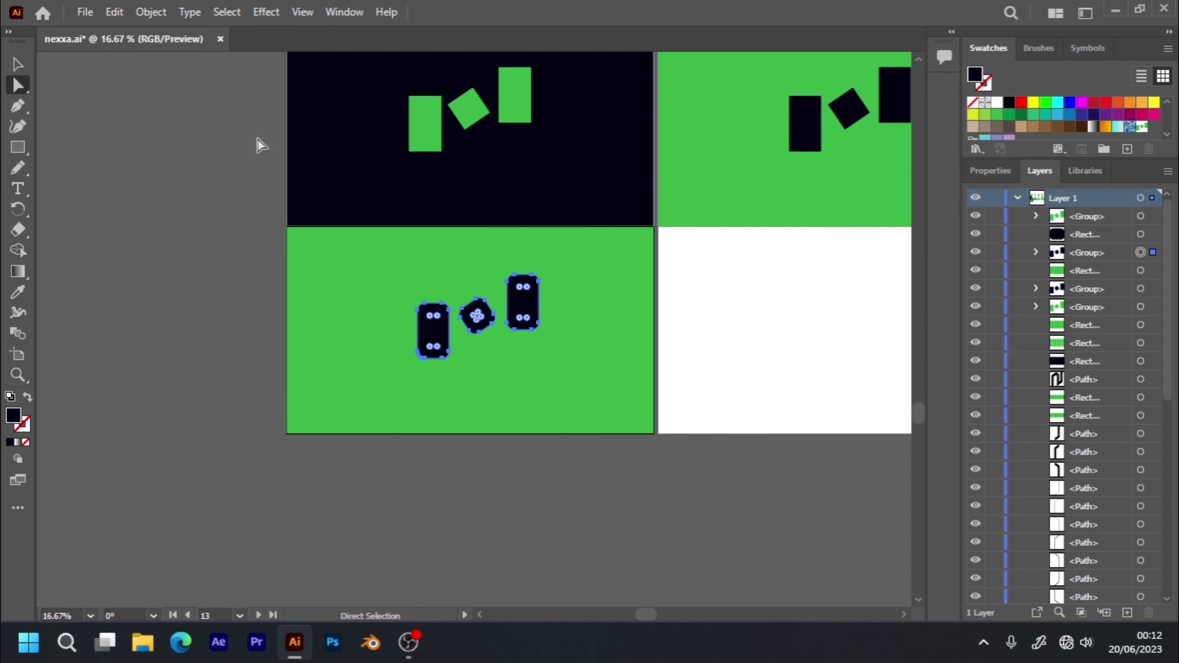
click(18, 65)
click(57, 144)
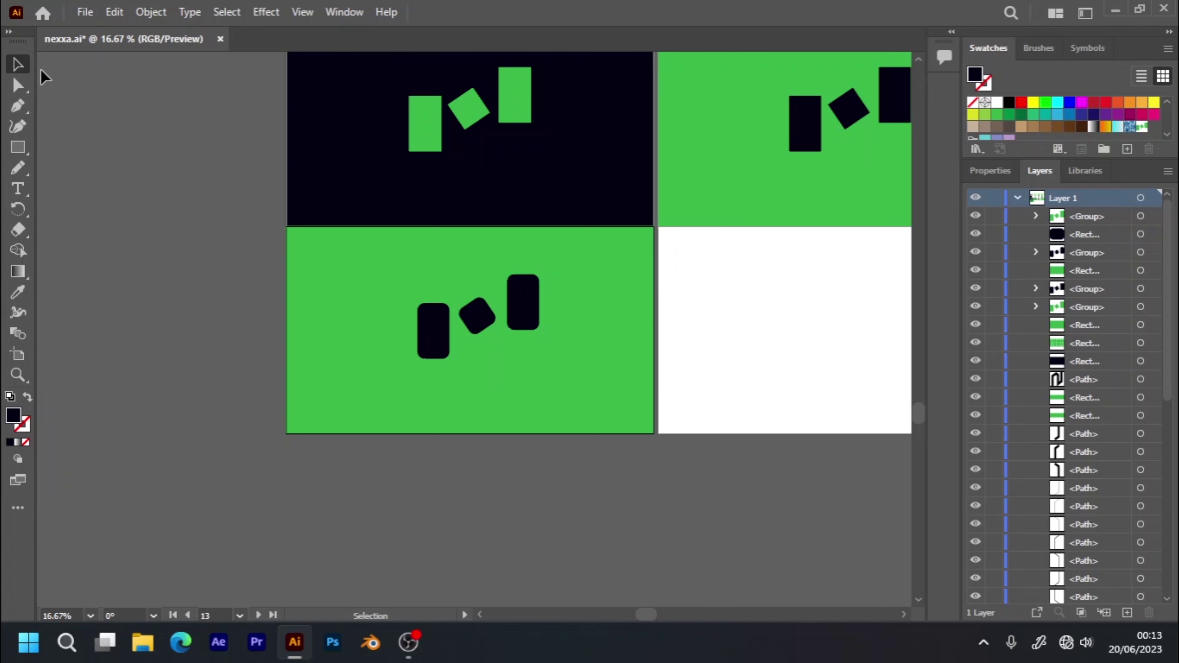
key(ctrl+minus)
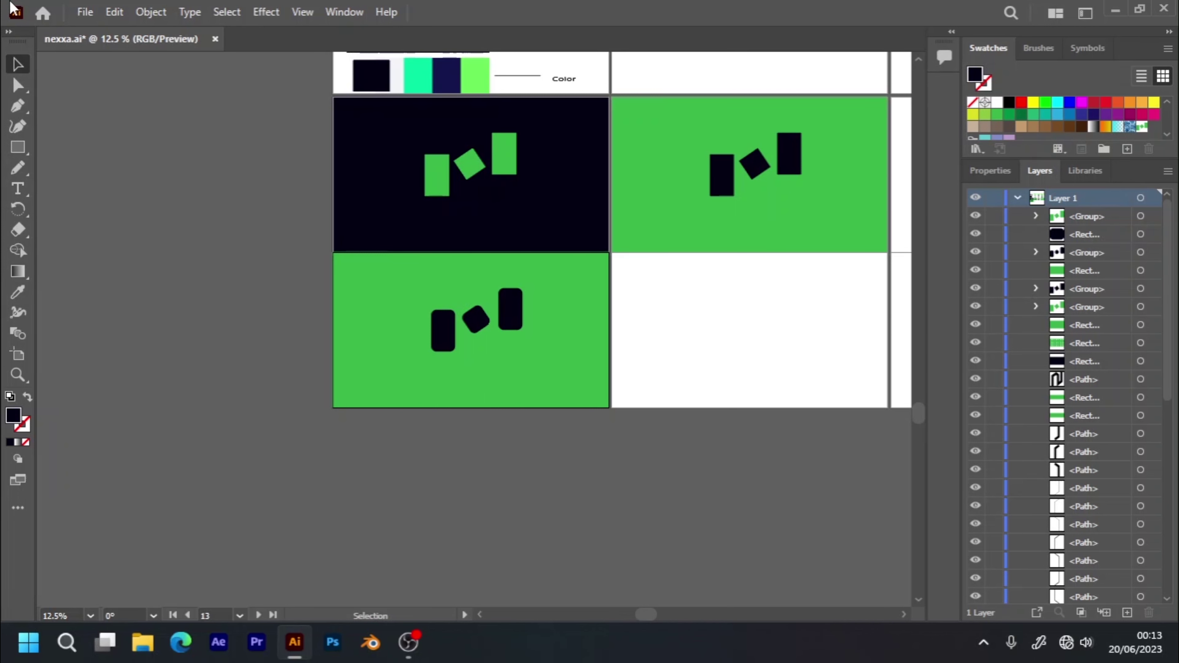
key(ctrl+plus)
key(ctrl+plus)
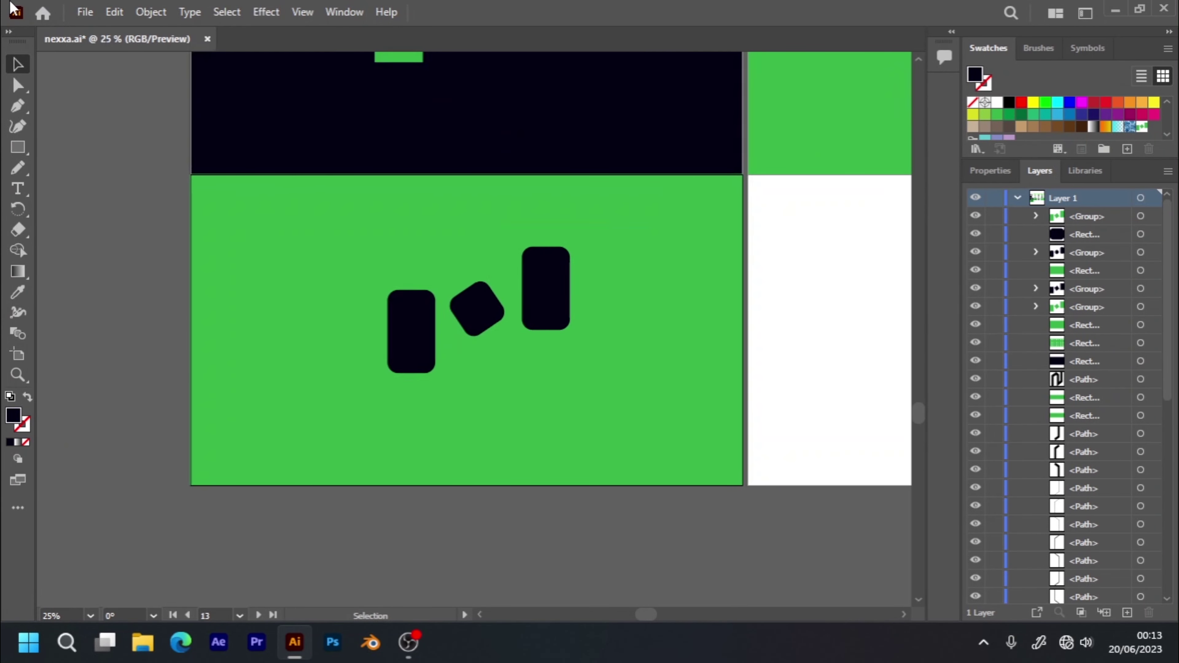
- Move the rounded mark up and centre the text NEXXA (72 pt Myriad Pro) beneath it
mouse_move(408, 337)
mouse_down()
mouse_move(420, 323)
mouse_move(413, 285)
mouse_up()
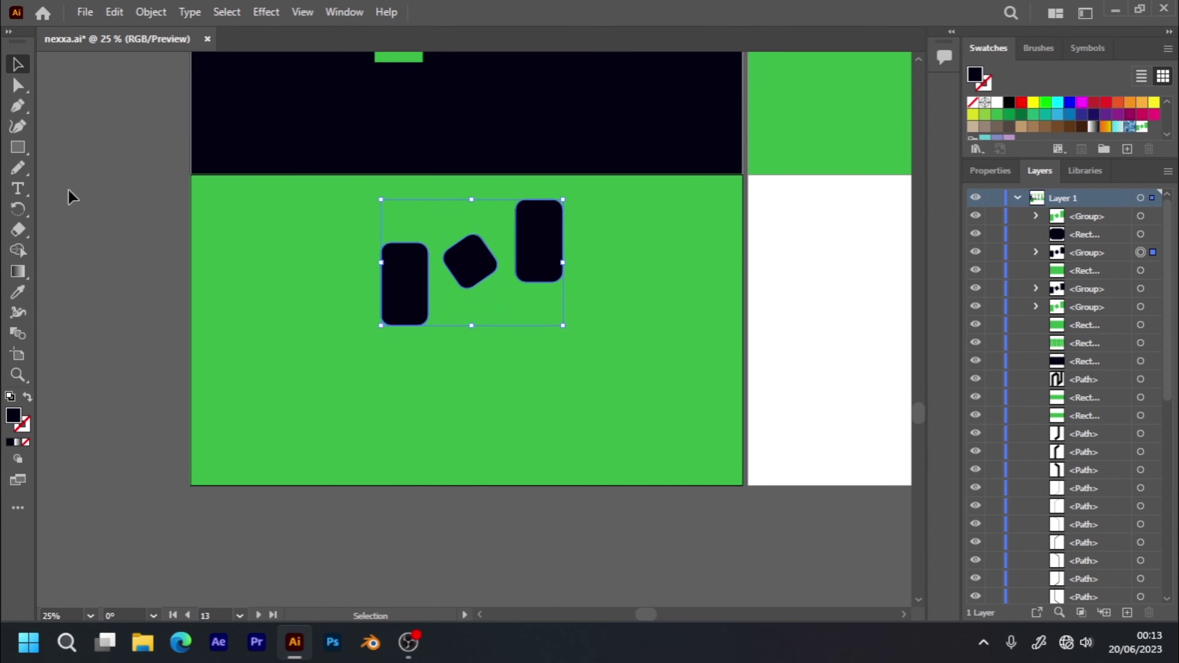
click(17, 188)
click(311, 413)
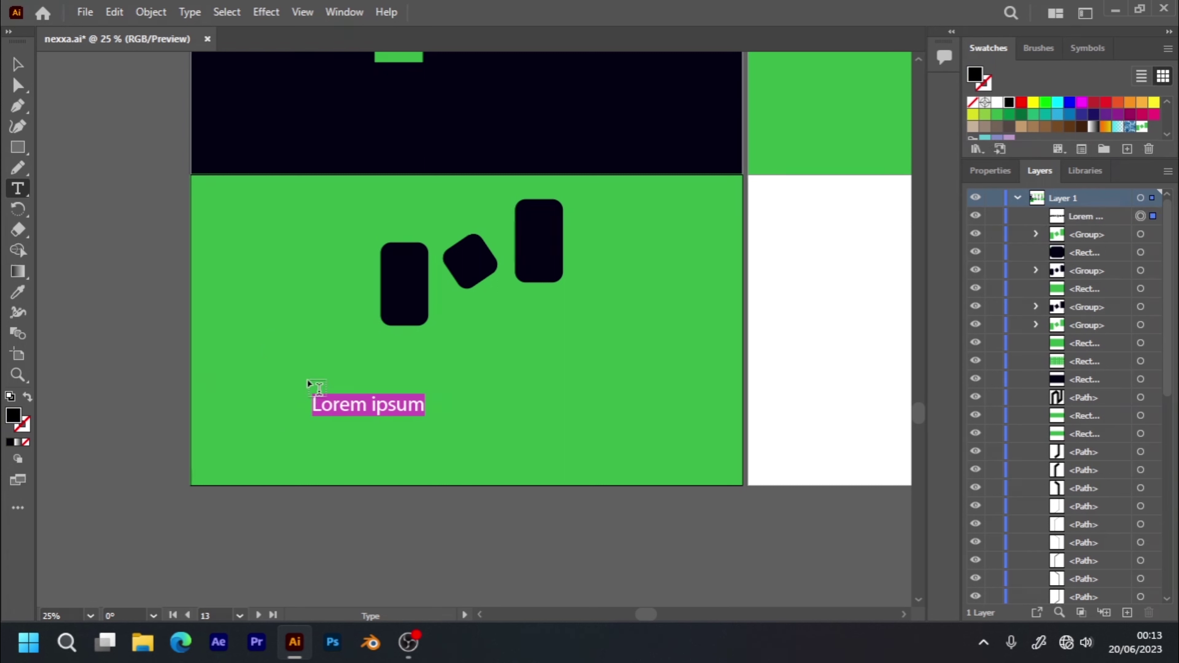
text(NE)
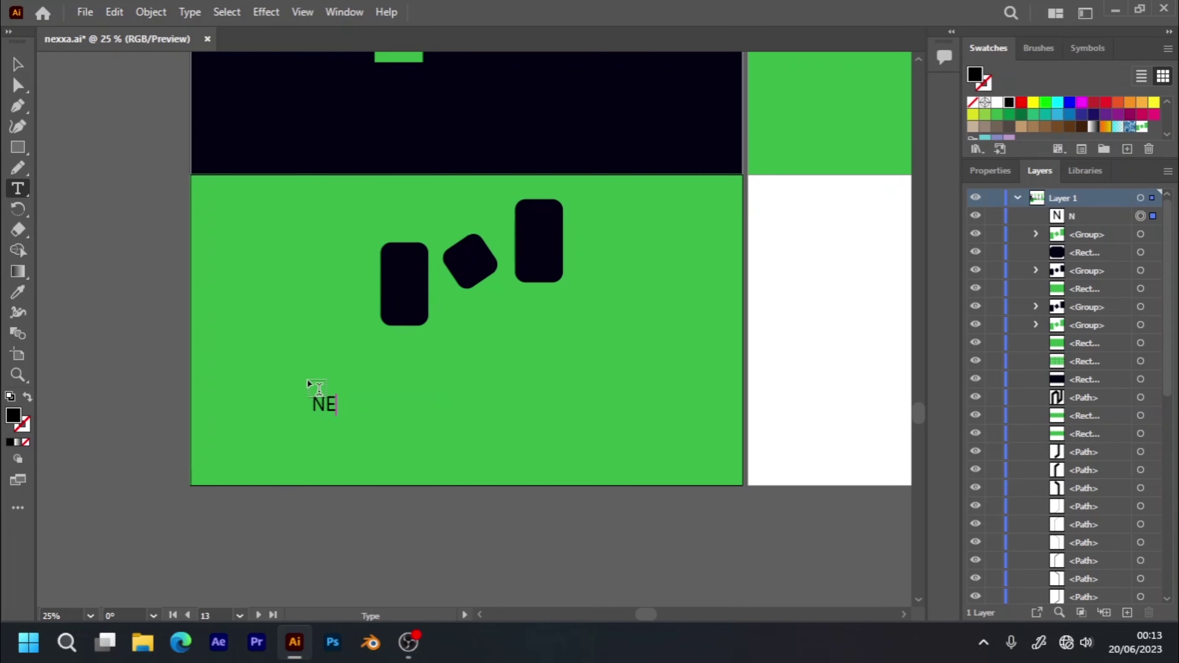
text(XXA)
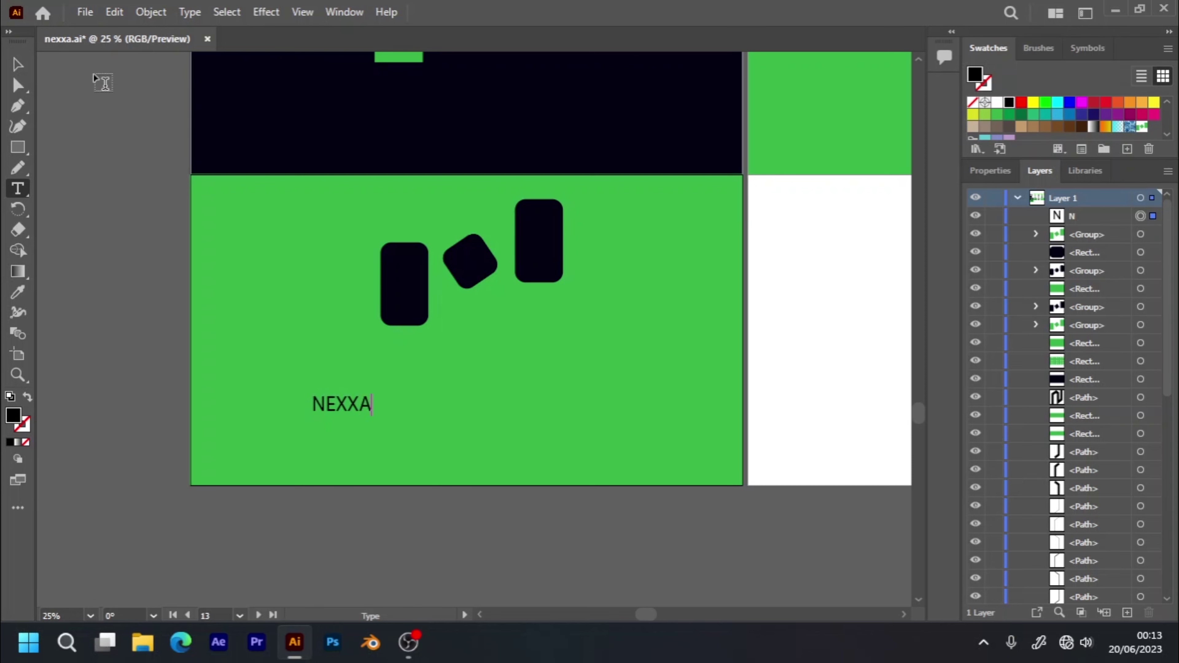
click(18, 64)
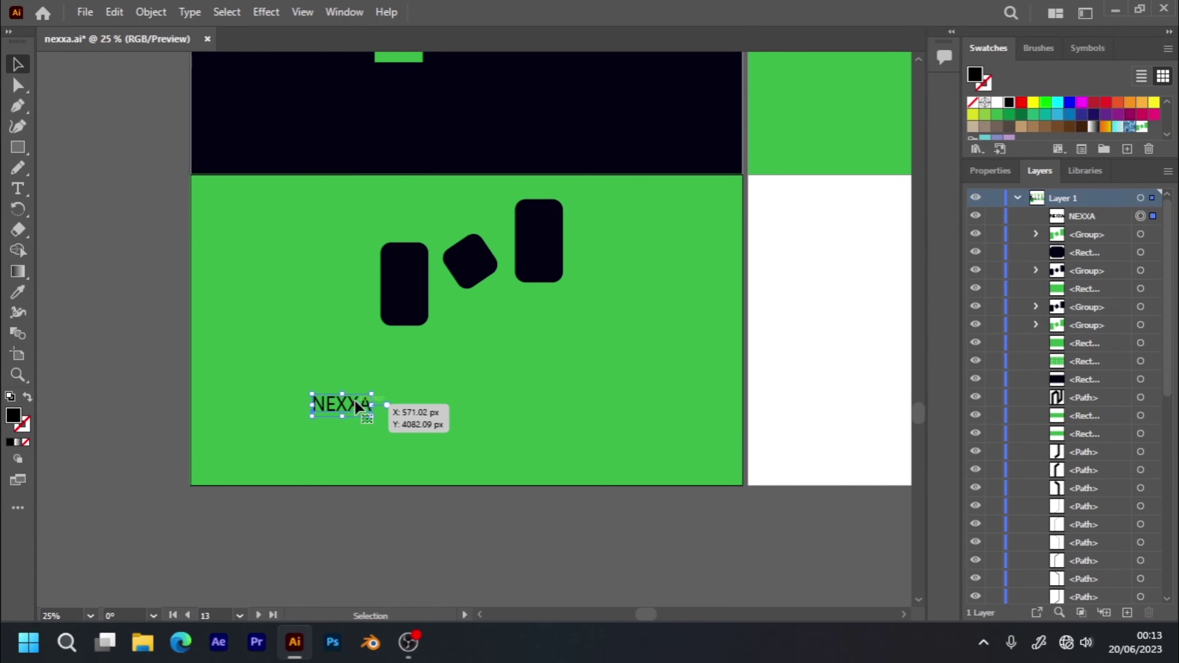
drag(355, 404, 475, 370)
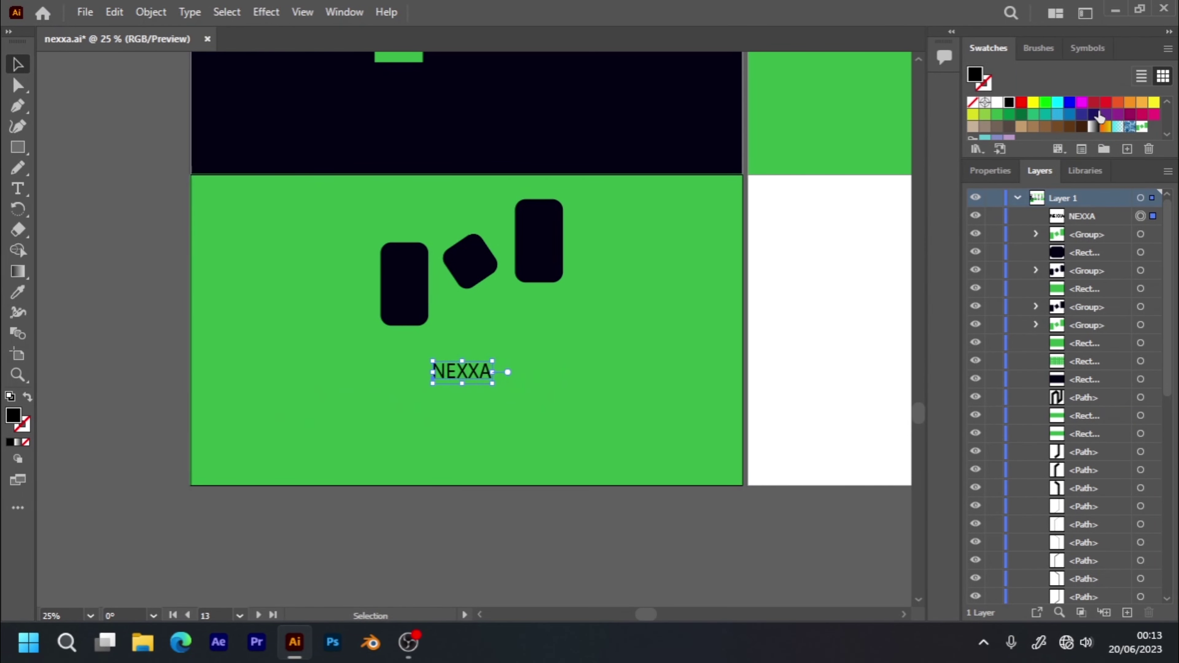
click(993, 172)
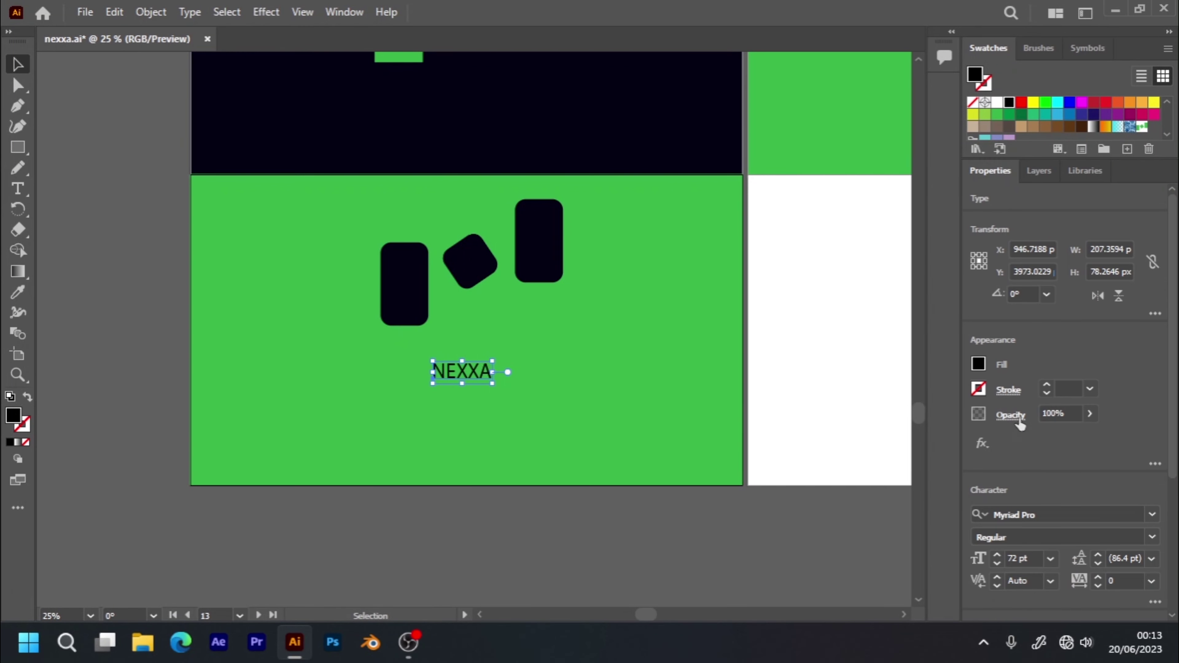
- Change the NEXXA wordmark's font to Montserrat in the Black weight
click(1044, 511)
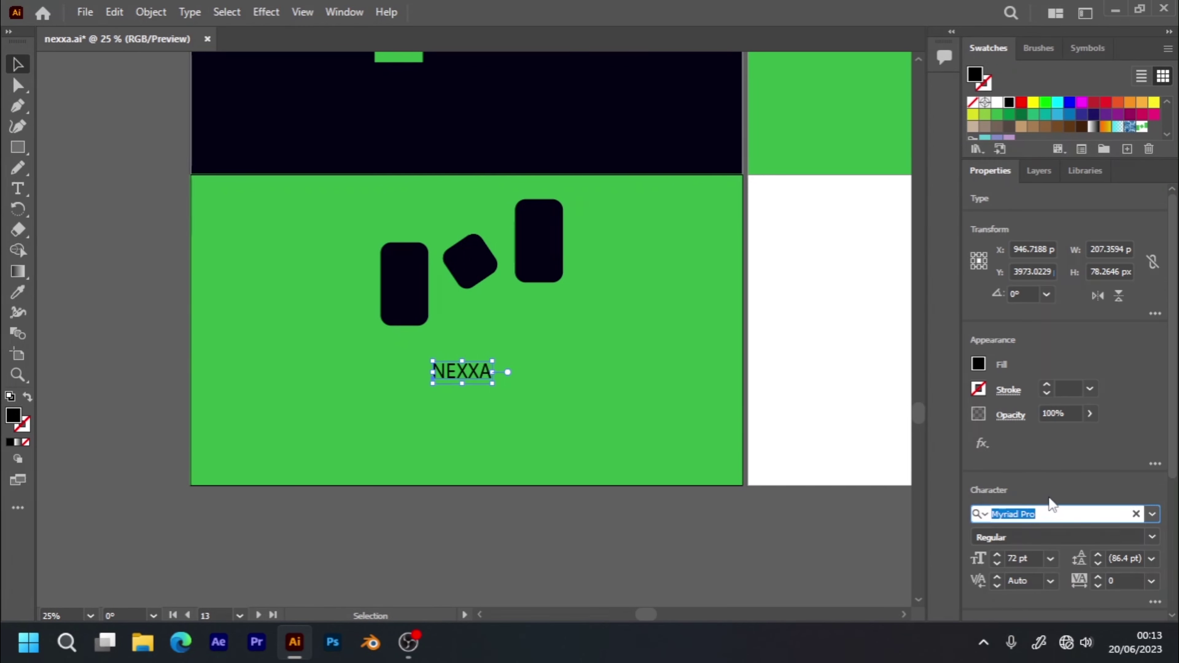
text(MONT)
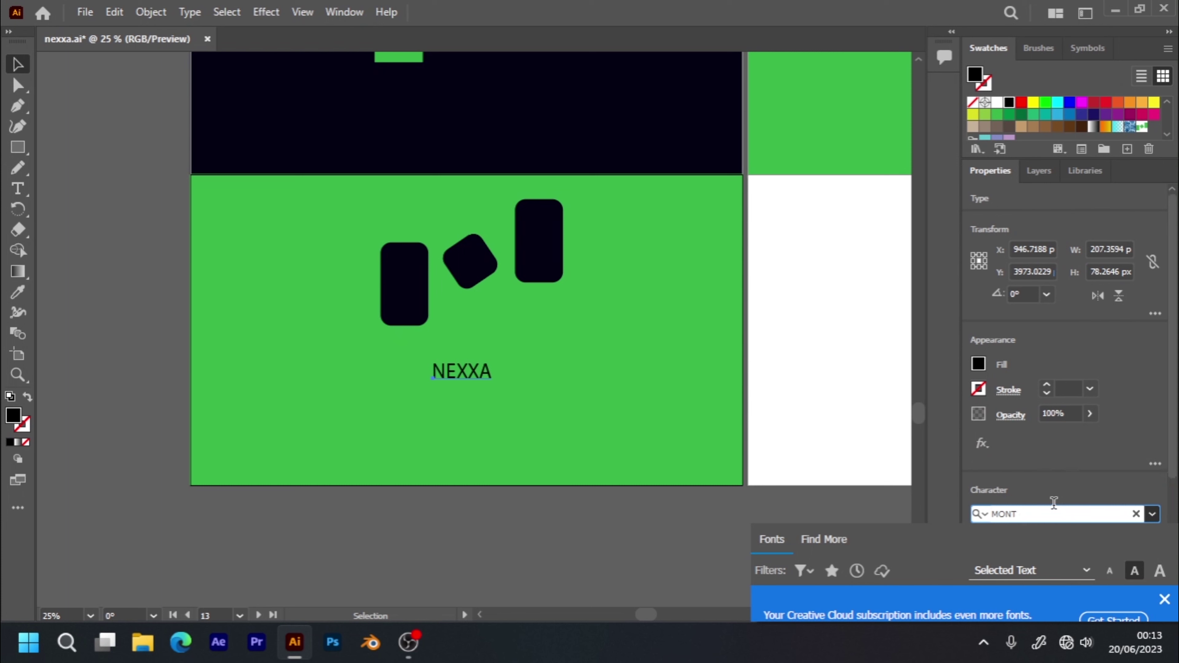
key(Escape)
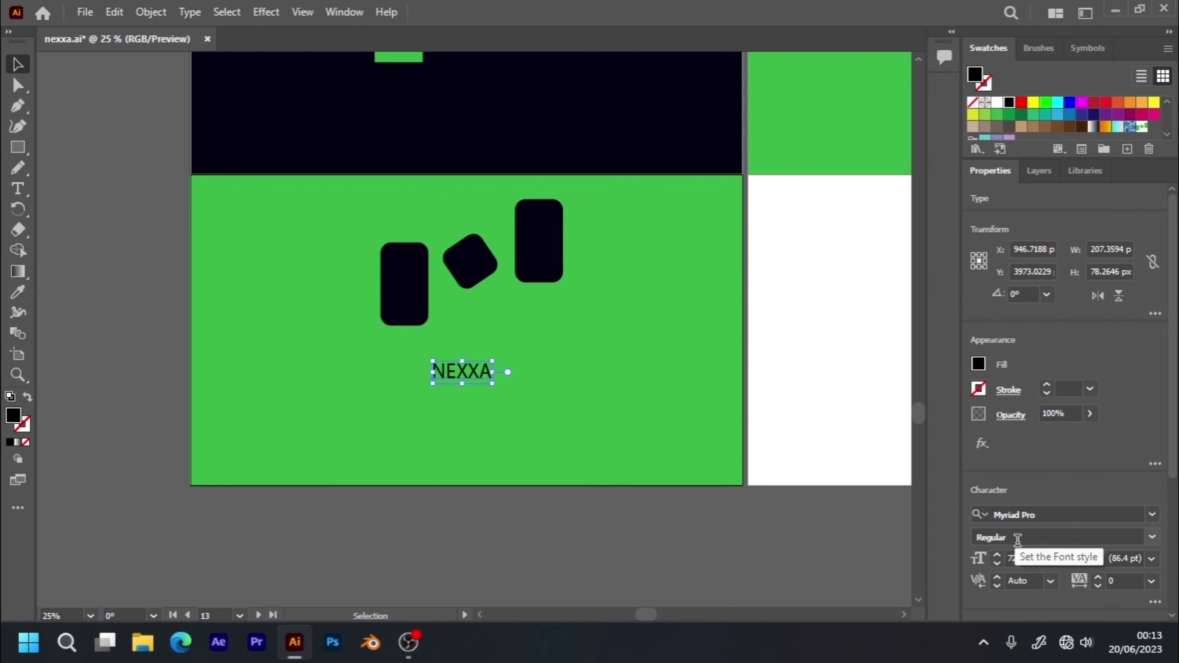
scroll(1140, 496, down, 2)
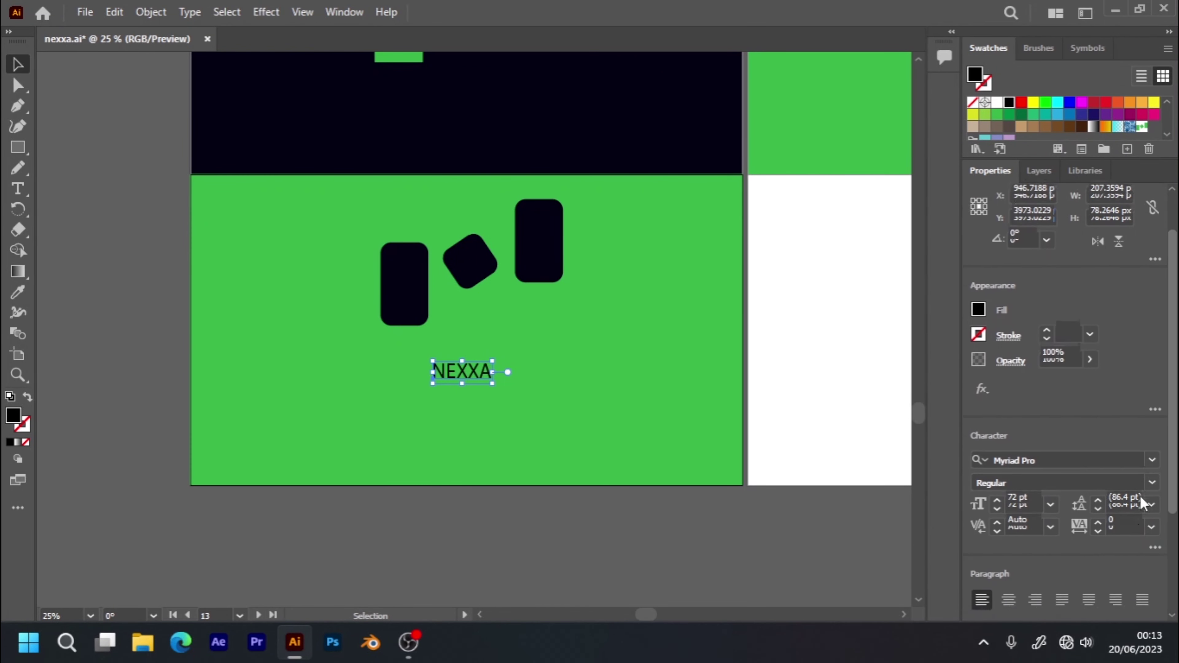
scroll(1133, 534, down, 5)
scroll(1126, 570, down, 3)
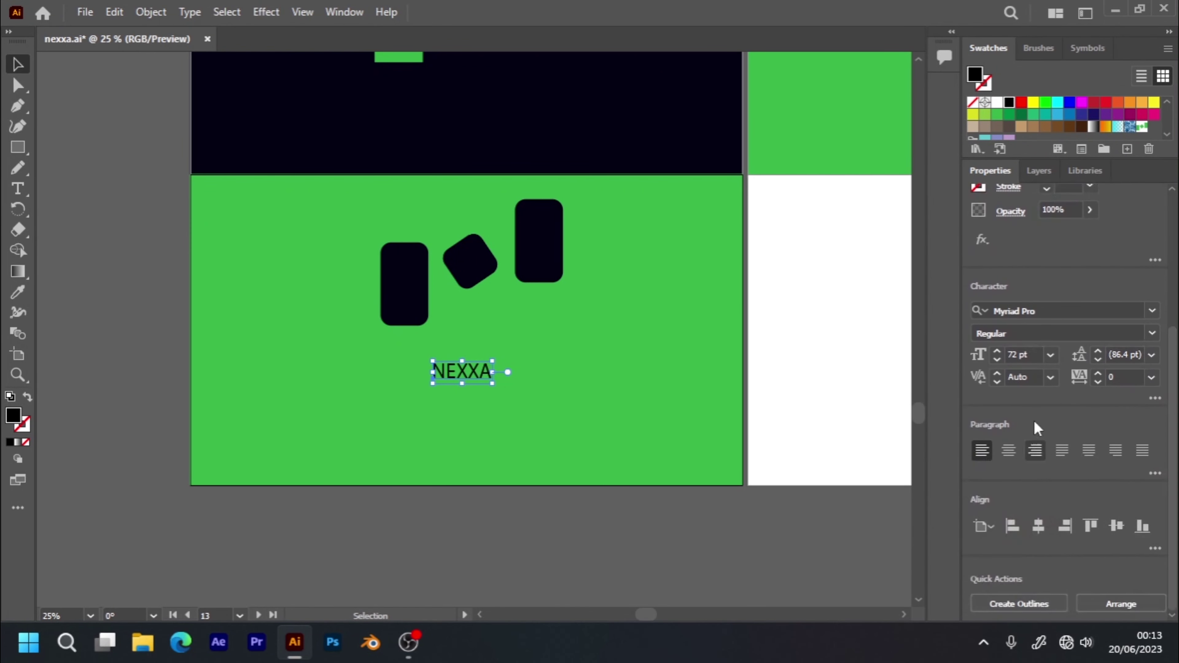
click(1055, 312)
text(M)
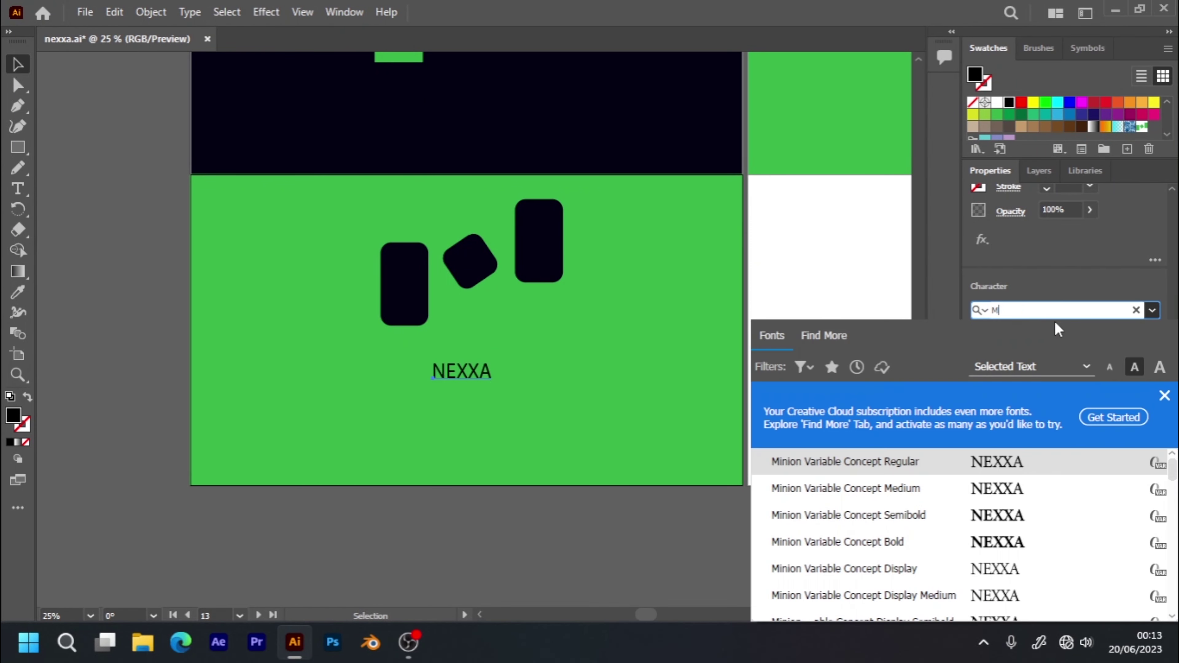
text(ON)
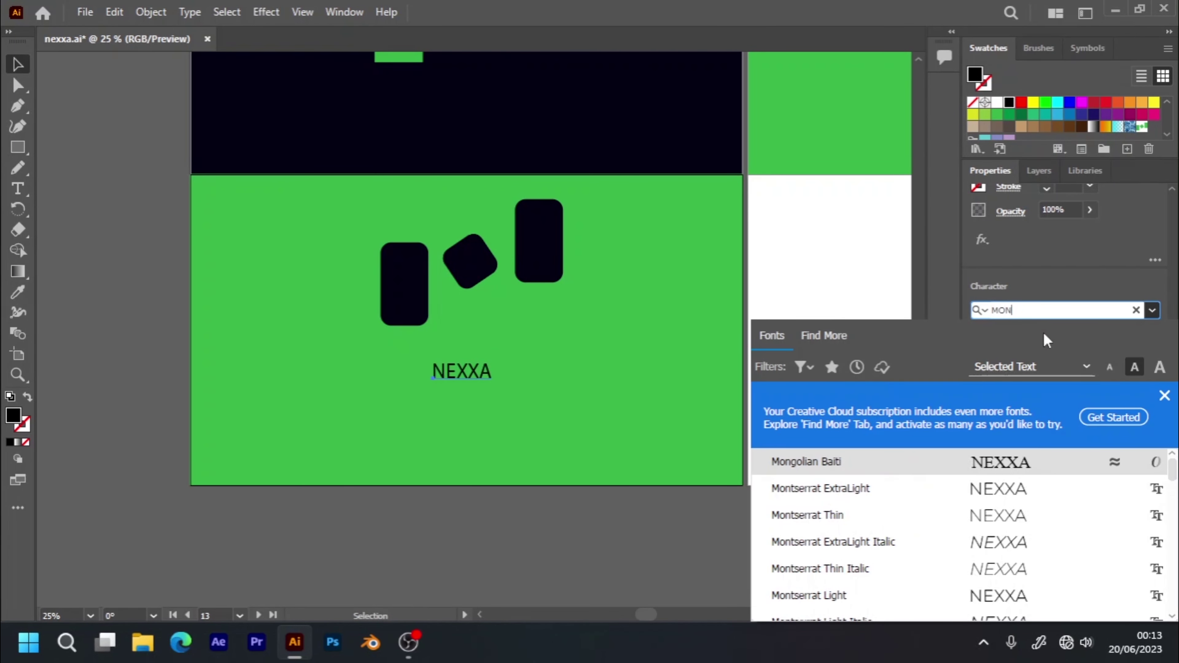
text(T)
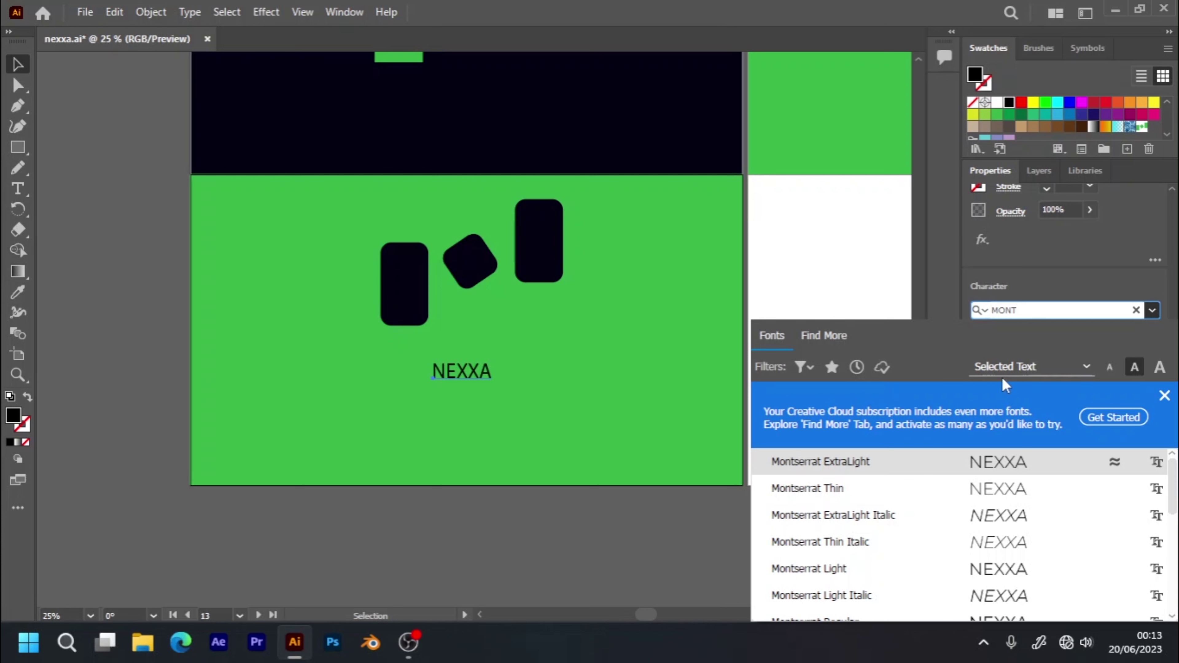
click(858, 487)
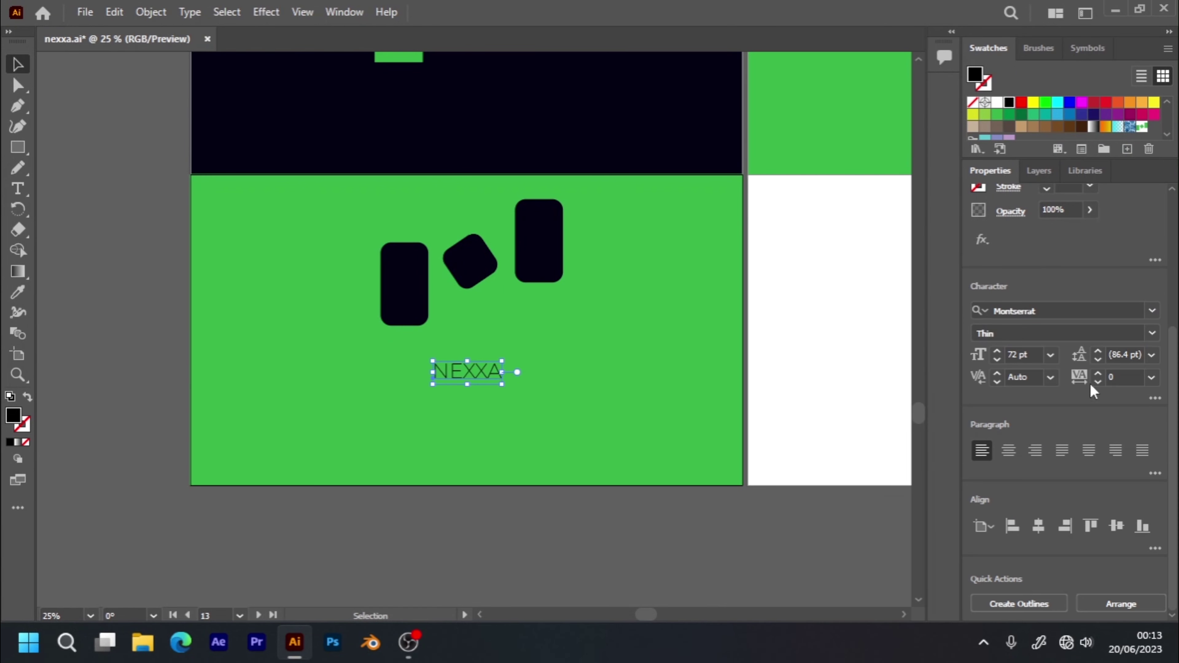
click(1150, 336)
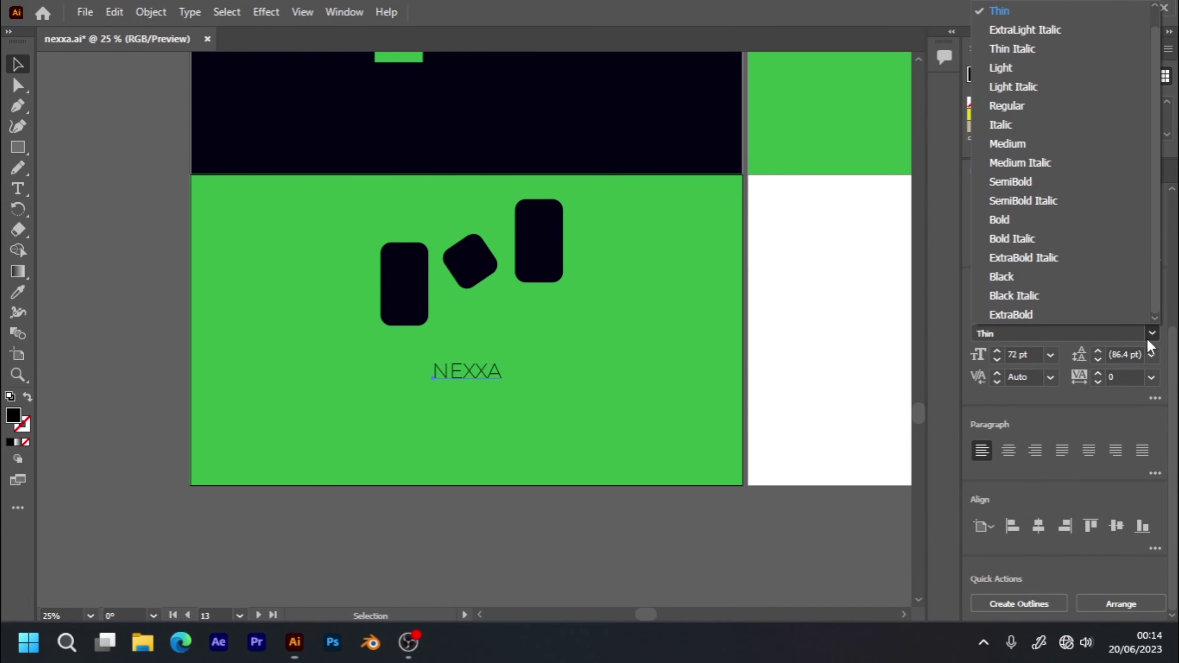
click(1024, 277)
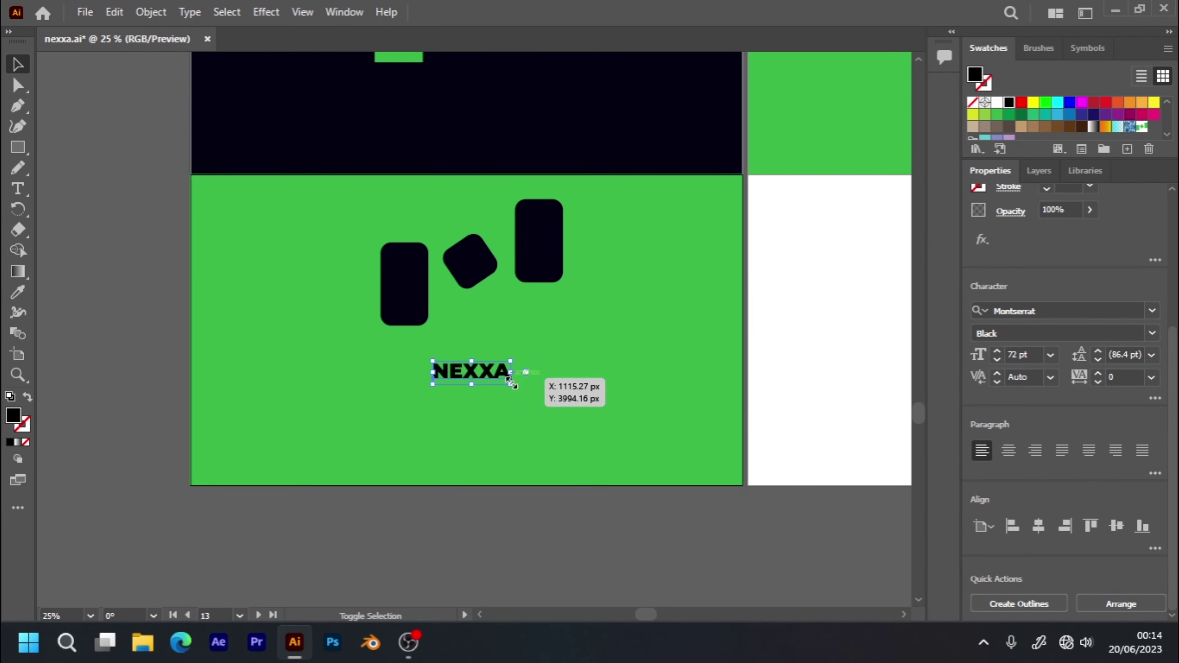
- Enlarge NEXXA to about 245 pt under the mark and colour it the logo's navy
mouse_move(510, 382)
mouse_down()
mouse_move(664, 495)
mouse_move(699, 439)
mouse_up()
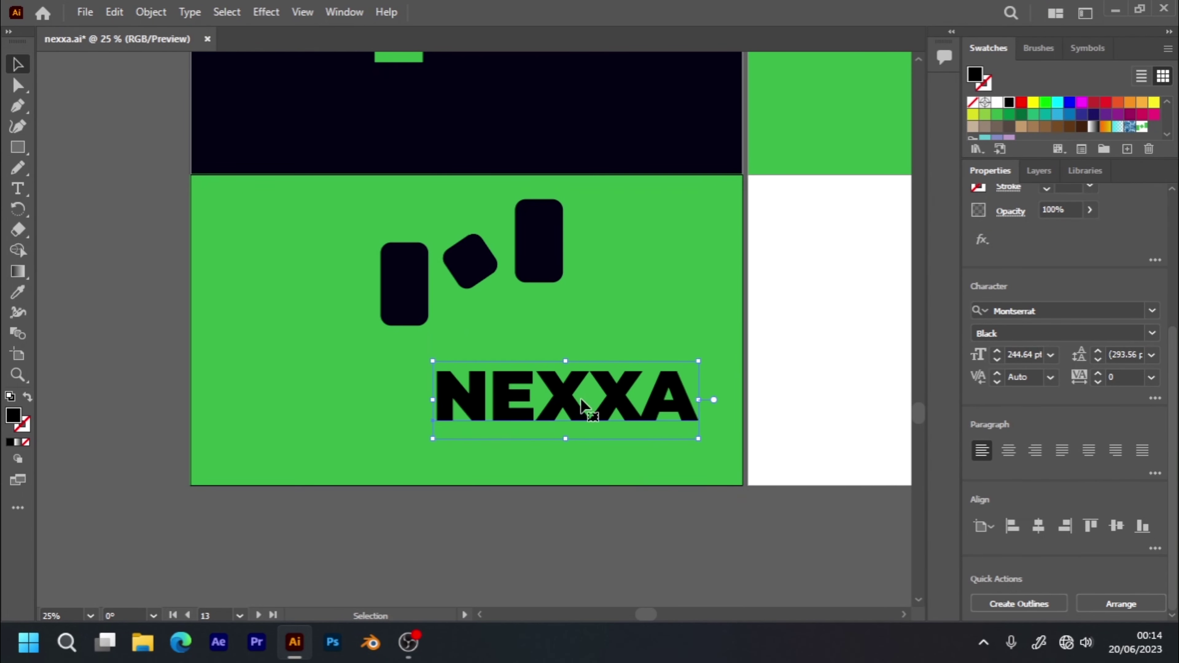
drag(581, 405, 494, 405)
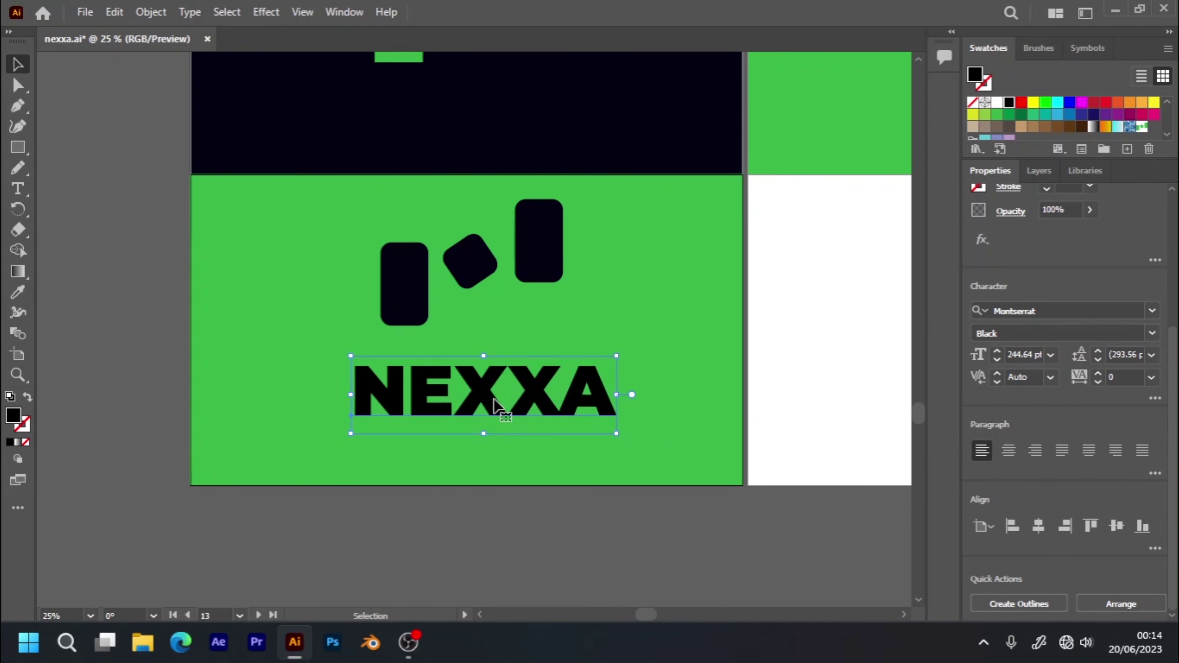
key(i)
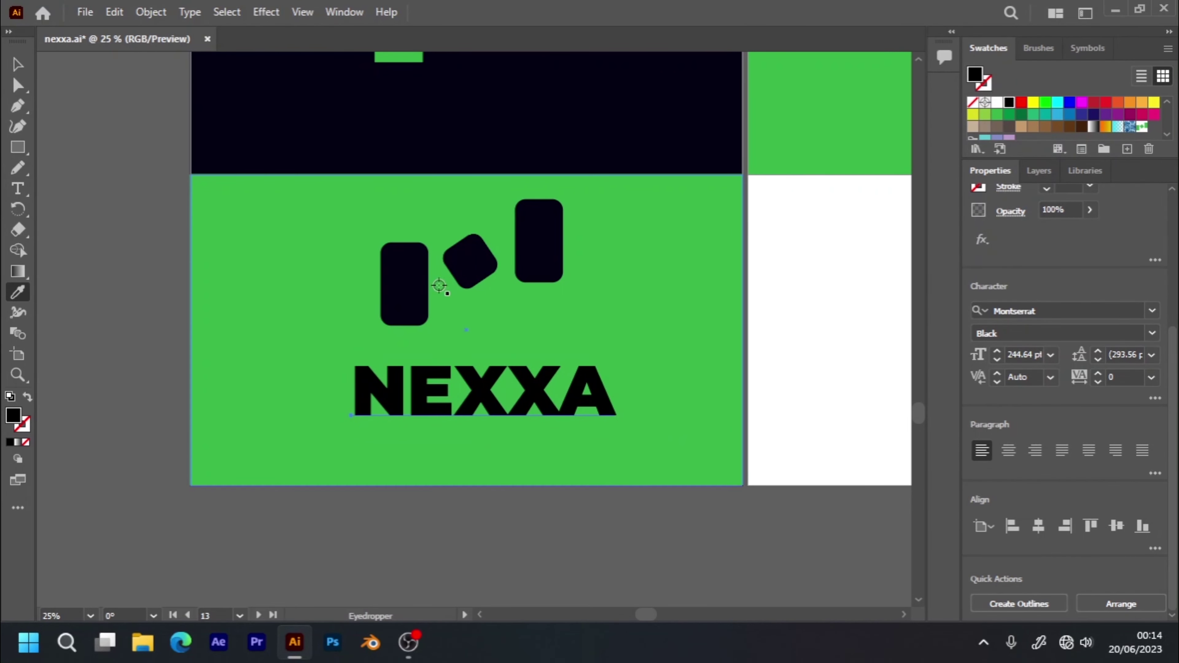
click(409, 297)
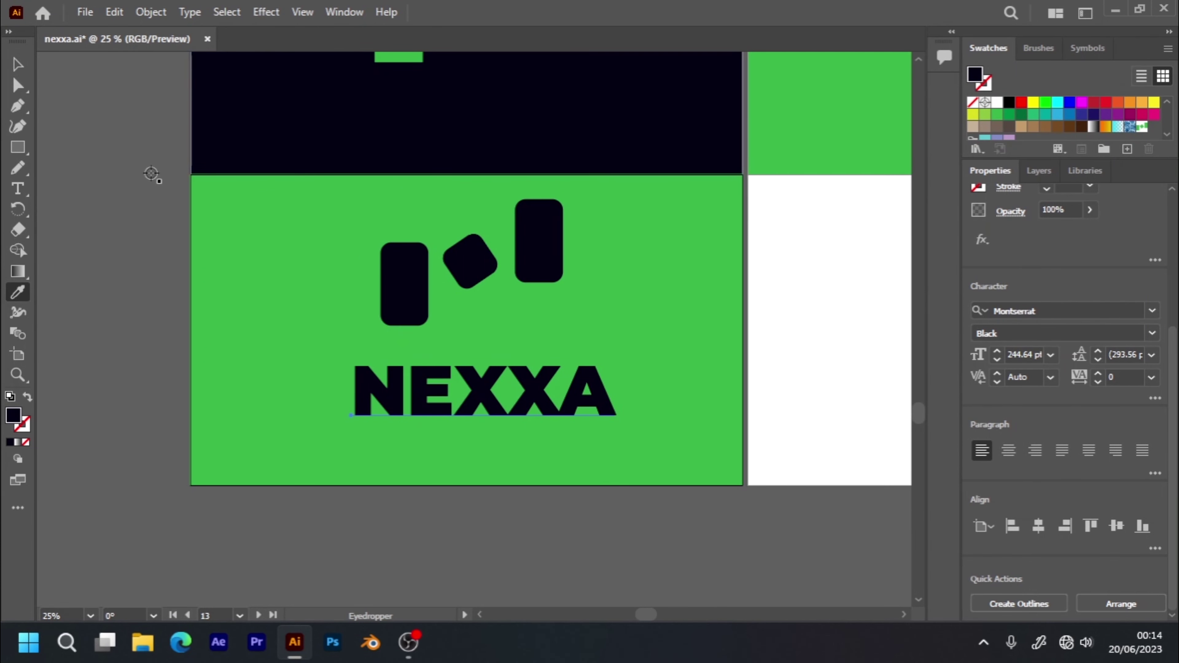
key(v)
click(399, 514)
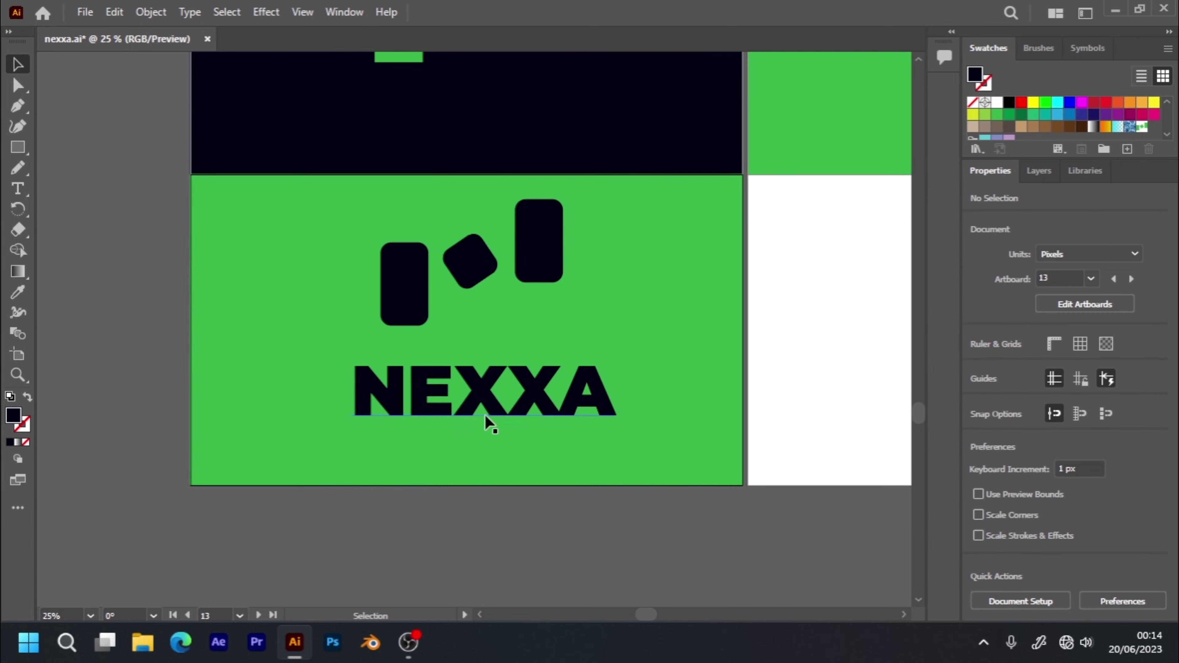
drag(495, 409, 497, 402)
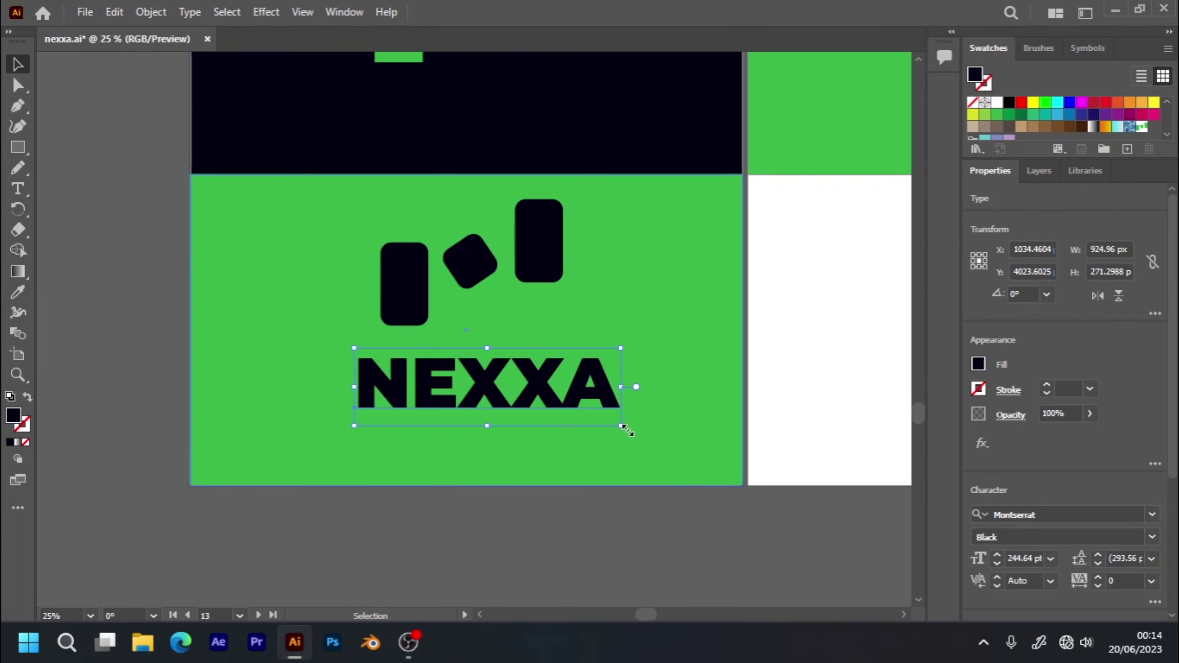
- Rescale NEXXA to about 344 pt and reposition it beneath the mark
drag(620, 426, 713, 496)
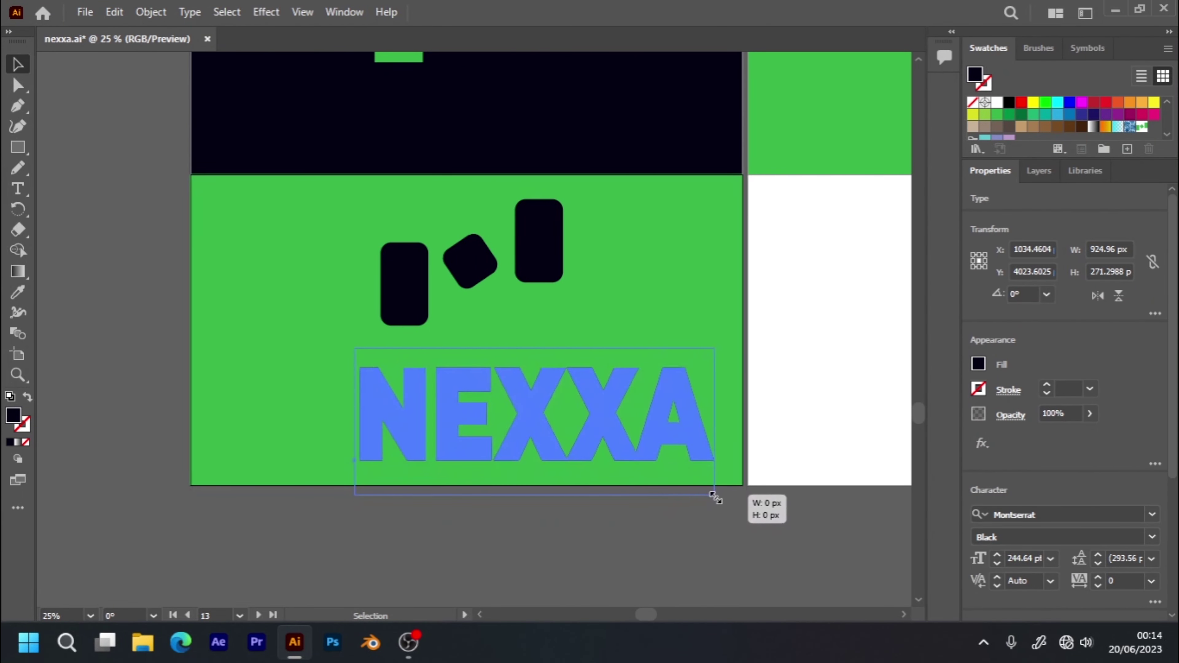
key(ctrl+z)
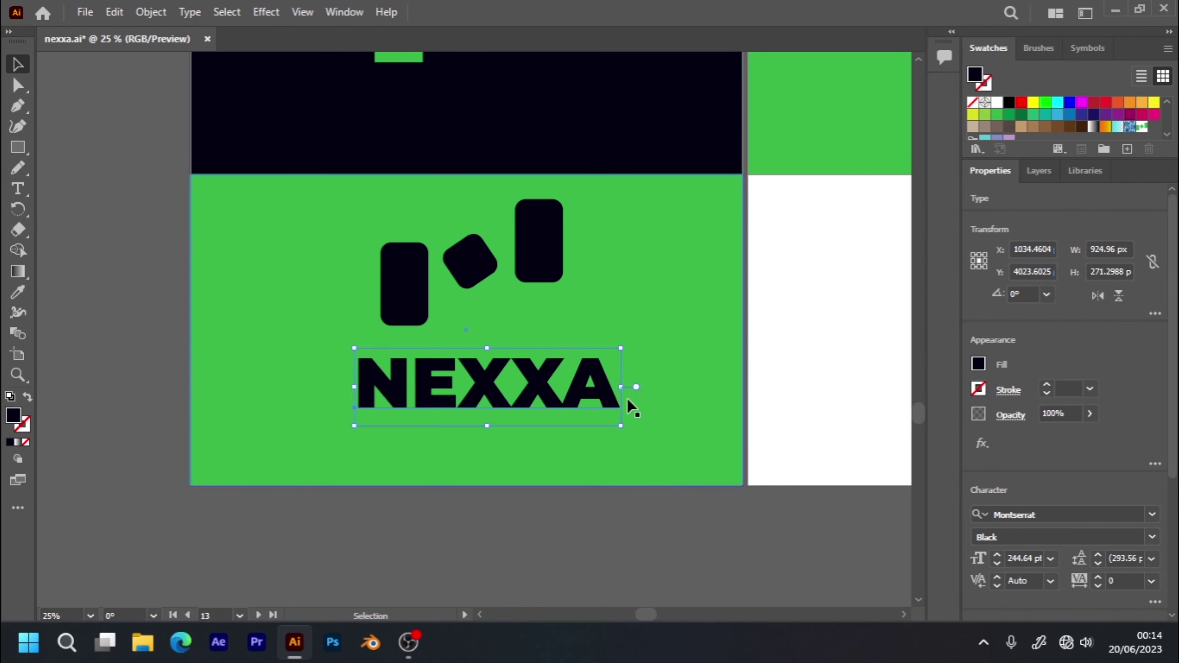
drag(621, 426, 728, 458)
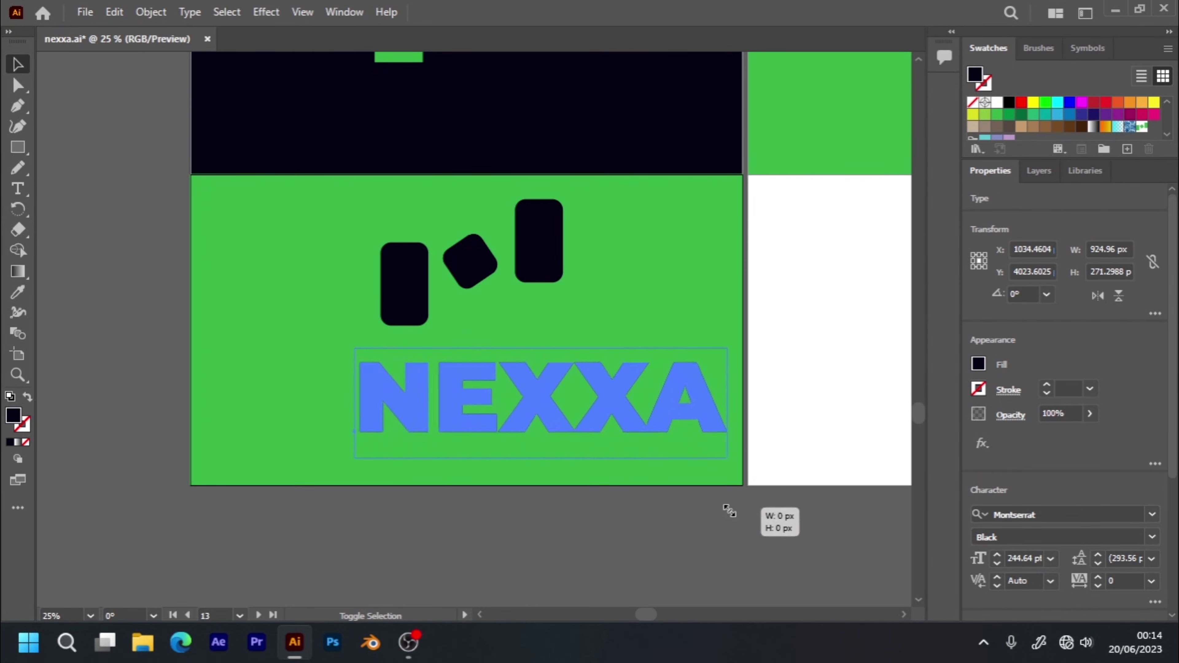
drag(643, 436, 546, 391)
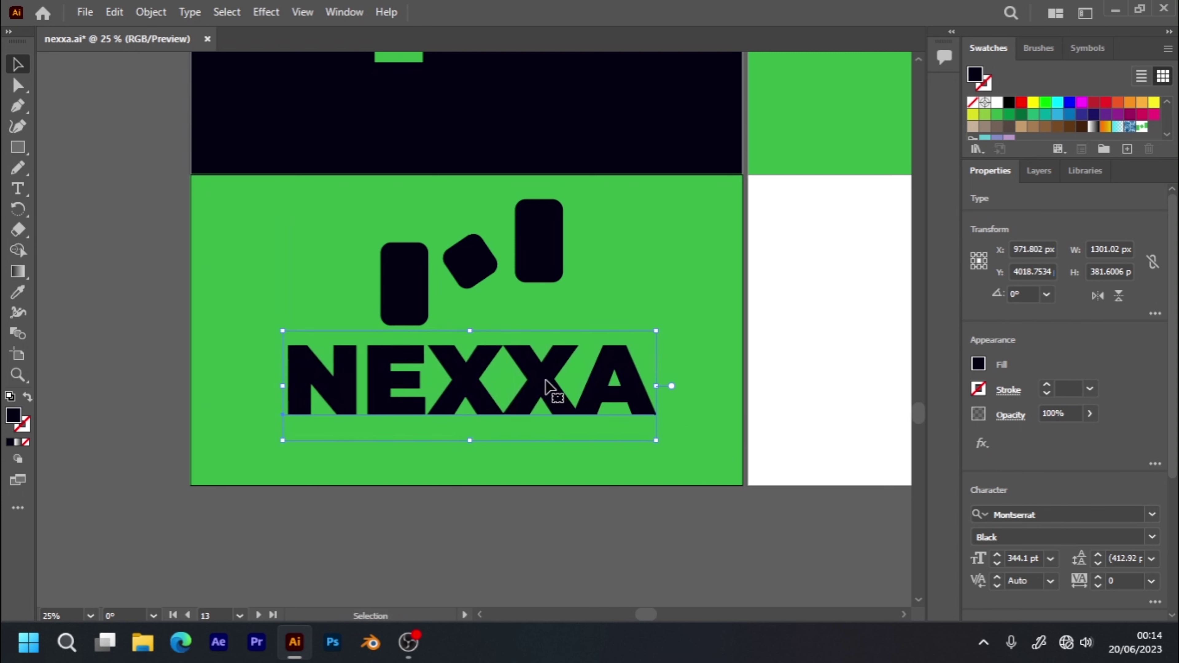
- Convert NEXXA to outlines, unite the letters, and centre it beneath the mark
right_click(523, 395)
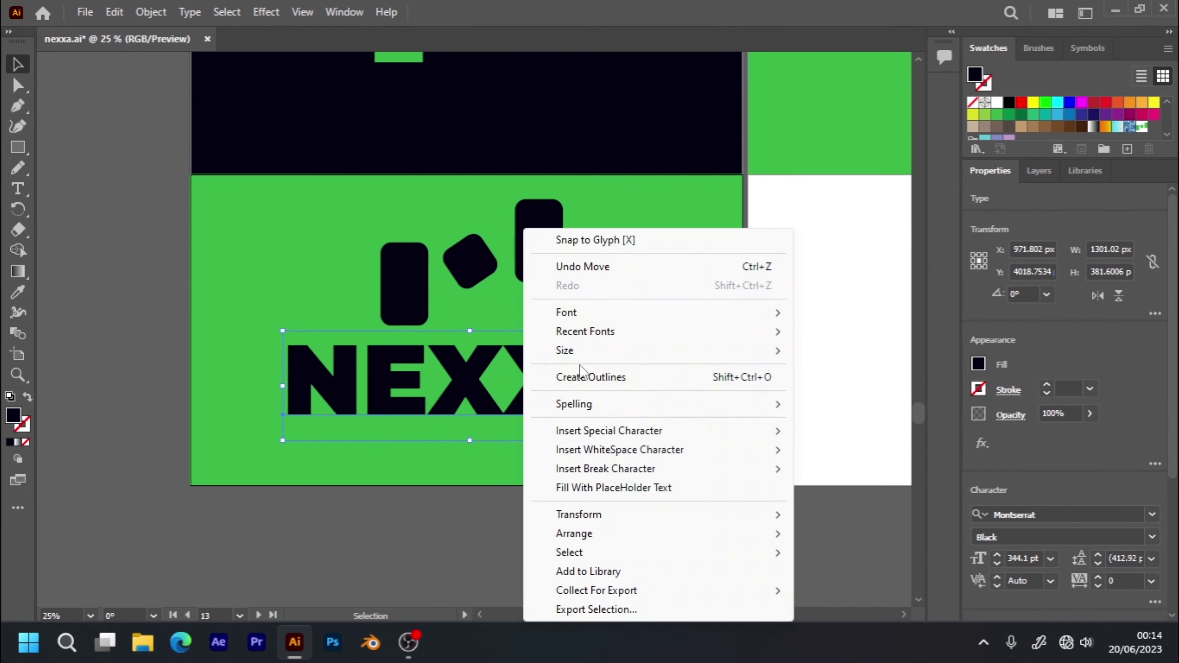
click(575, 382)
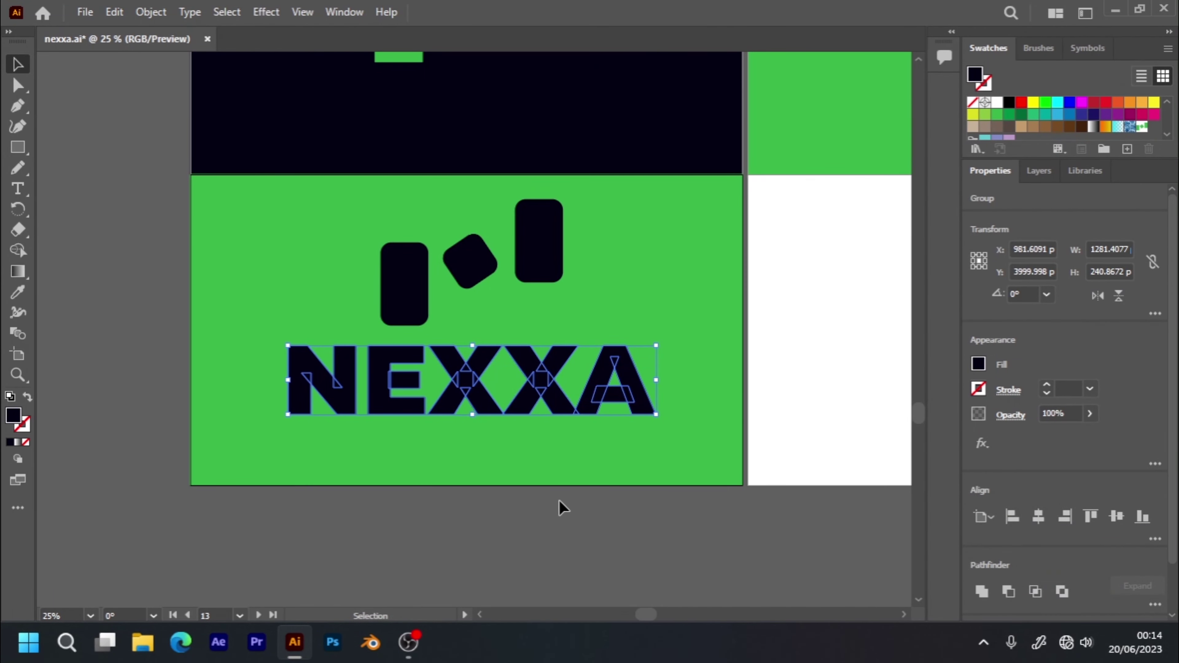
click(982, 590)
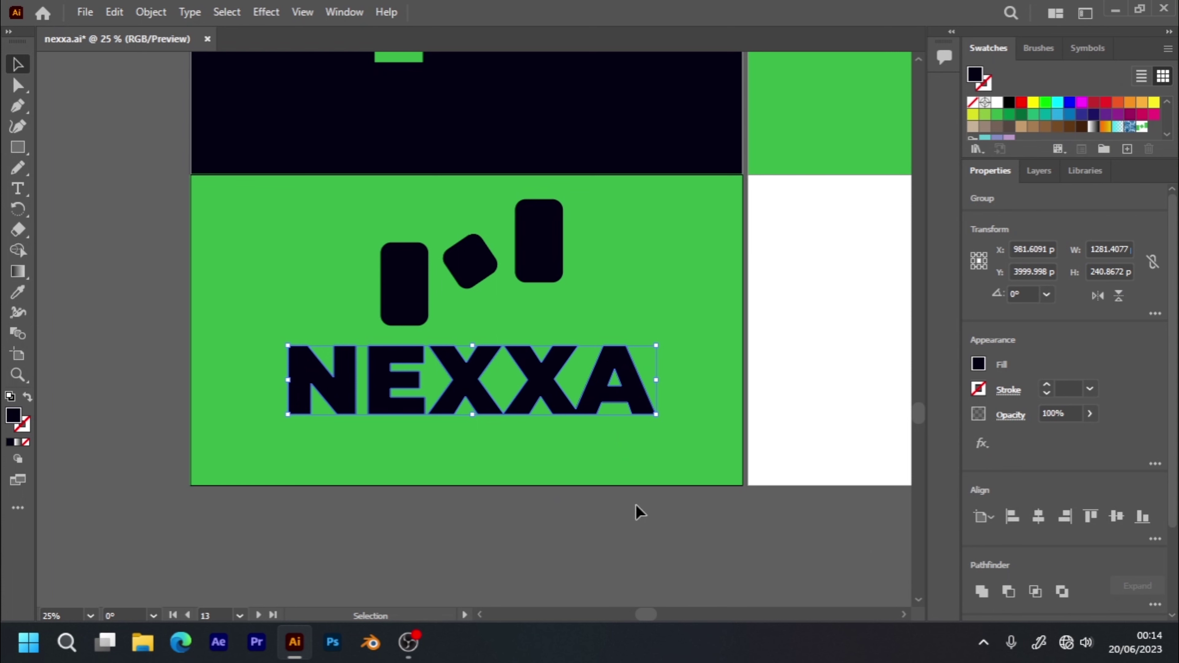
click(565, 512)
drag(420, 389, 460, 385)
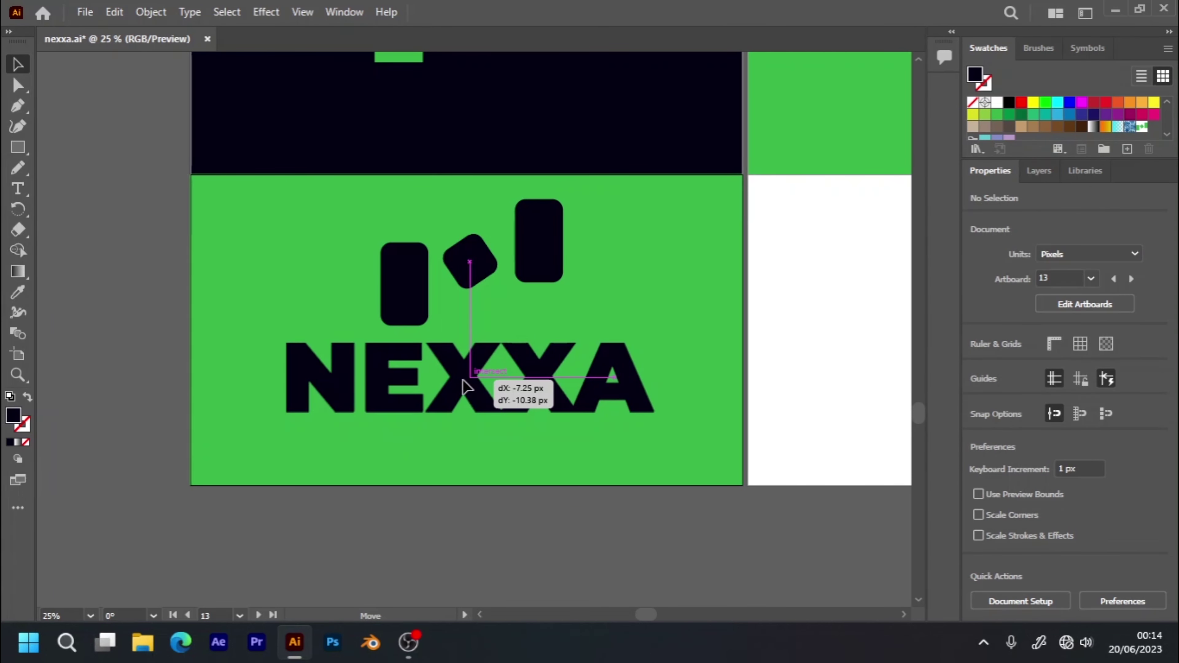
drag(462, 387, 466, 389)
click(402, 526)
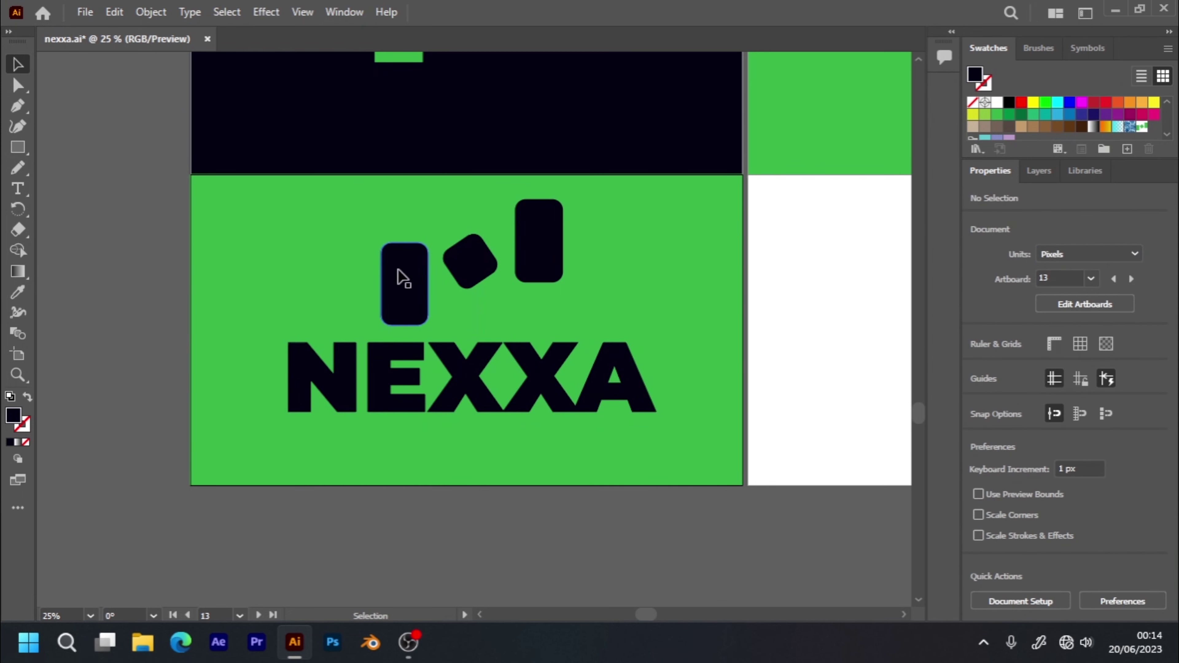
- Show rulers and align a horizontal guide exactly with the top of NEXXA
key(ctrl+r)
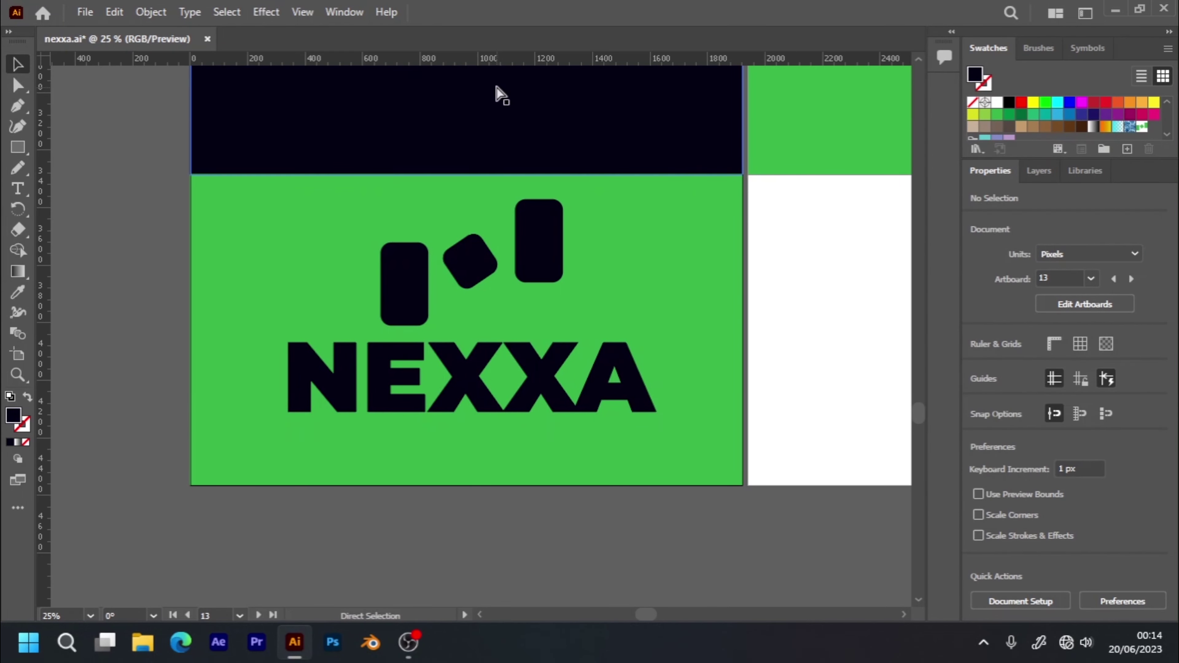
drag(511, 61, 446, 341)
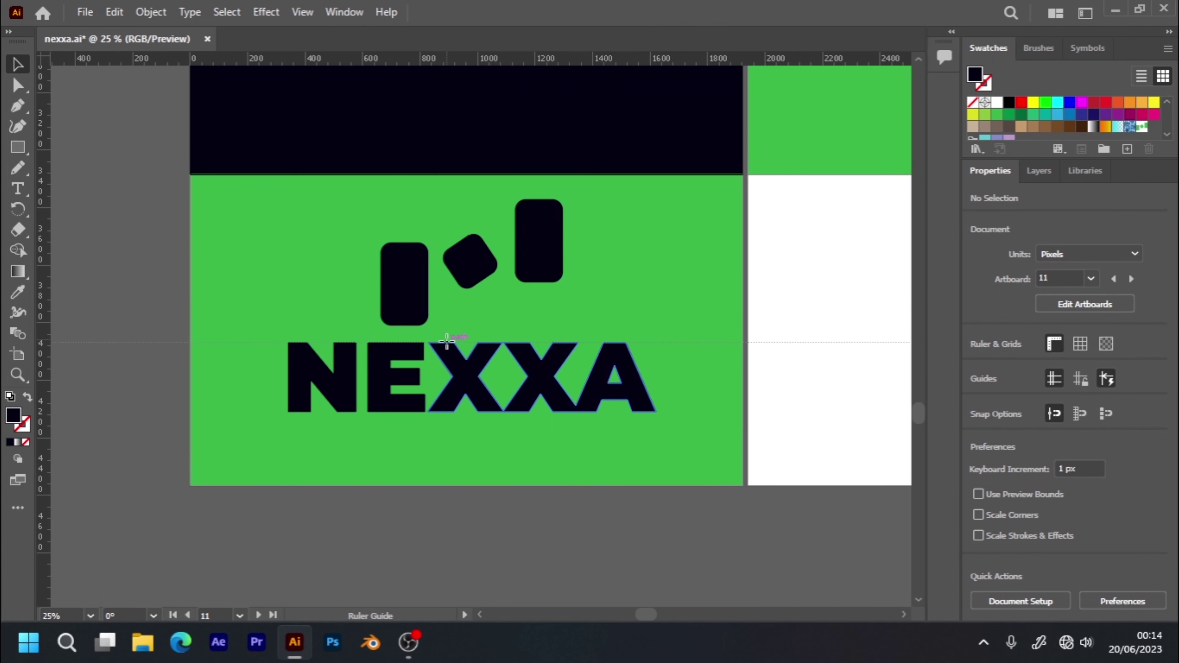
drag(447, 341, 448, 342)
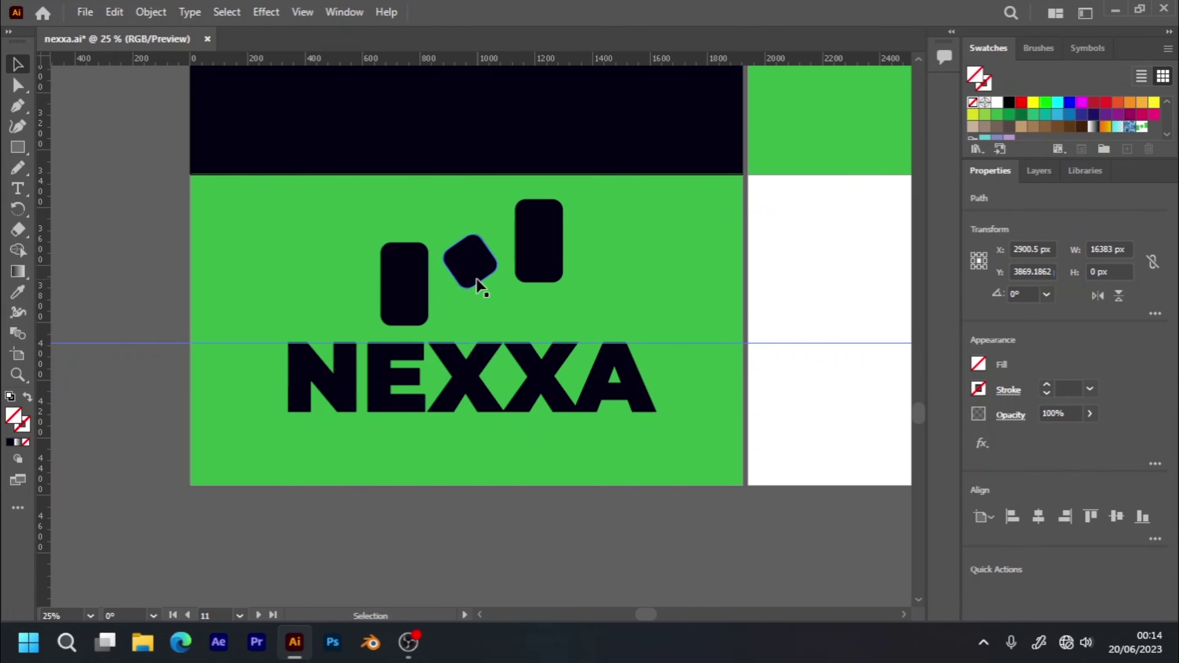
key(ctrl+plus)
key(ctrl+plus)
key(ctrl+plus)
key(ctrl+plus)
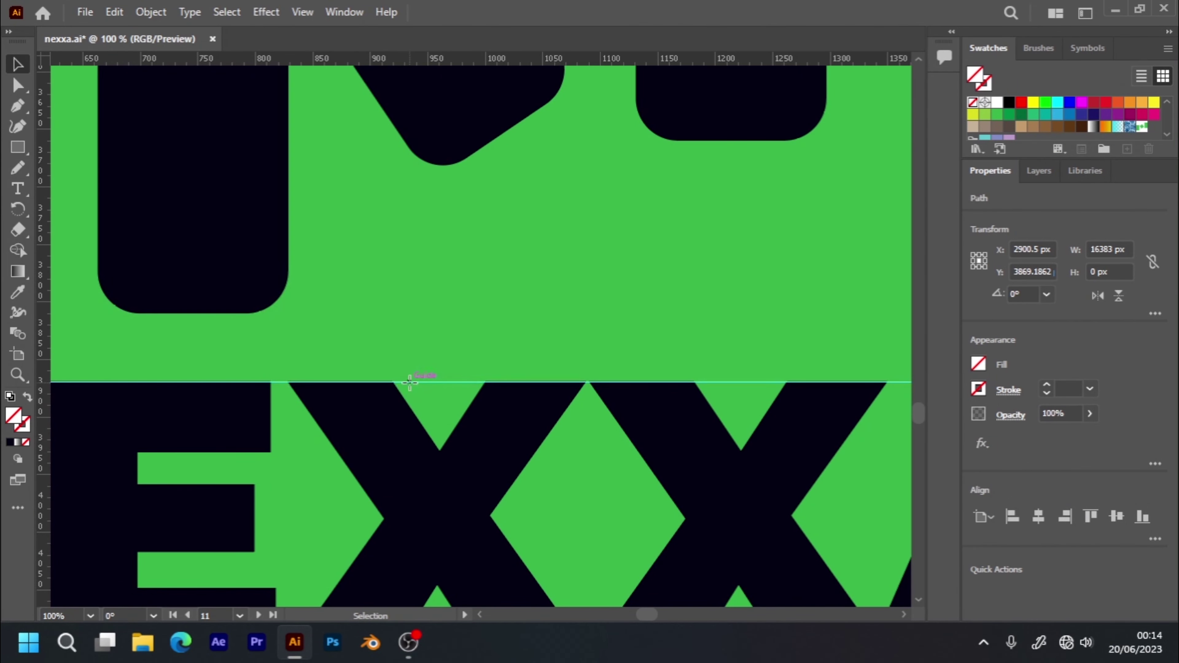
drag(409, 382, 410, 382)
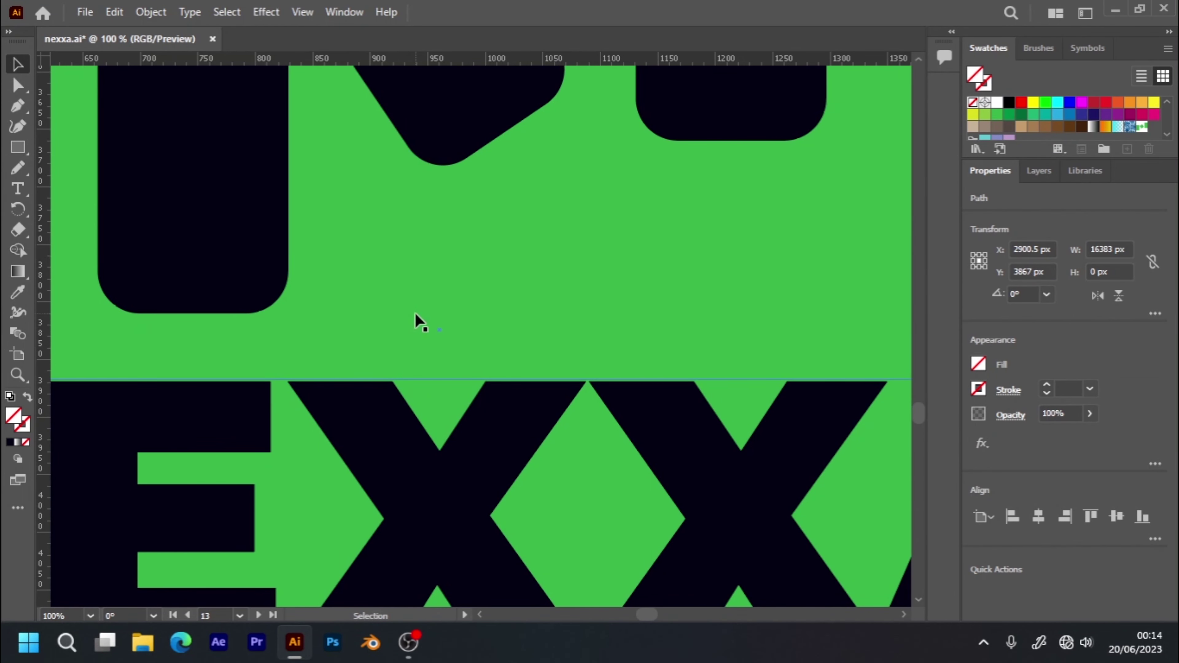
key(ctrl+minus)
key(ctrl+minus)
key(ctrl+minus)
key(ctrl+minus)
key(ctrl+minus)
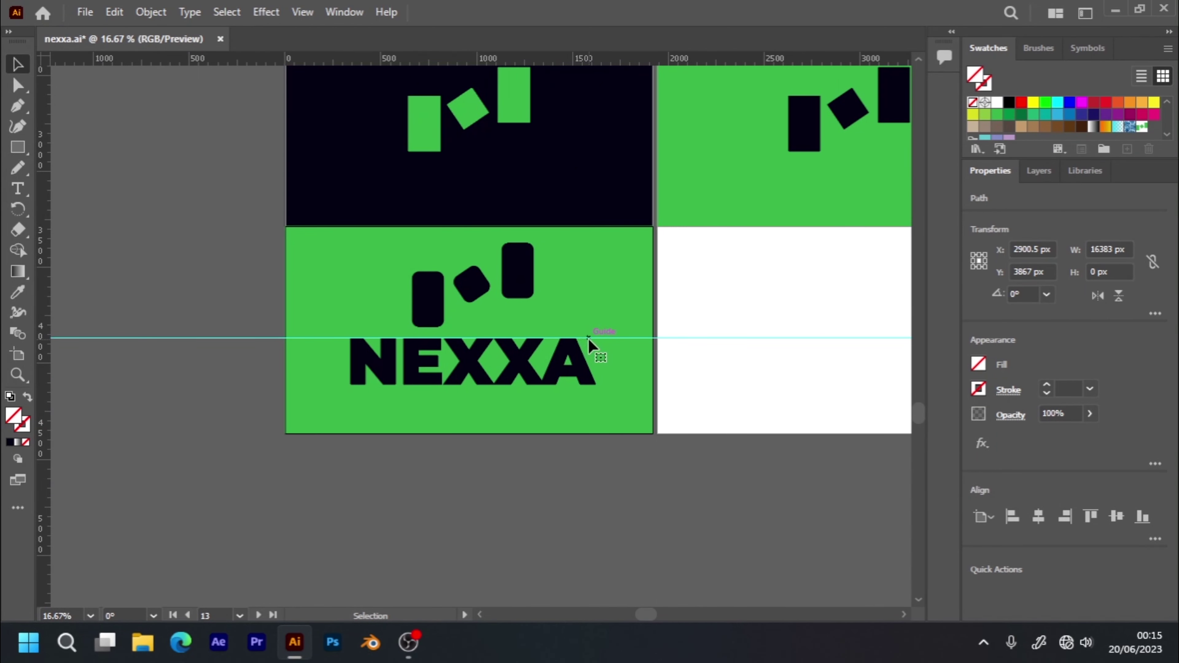
- Add a second horizontal guide on the NEXXA baseline and start a vertical guide
drag(541, 56, 515, 384)
click(488, 468)
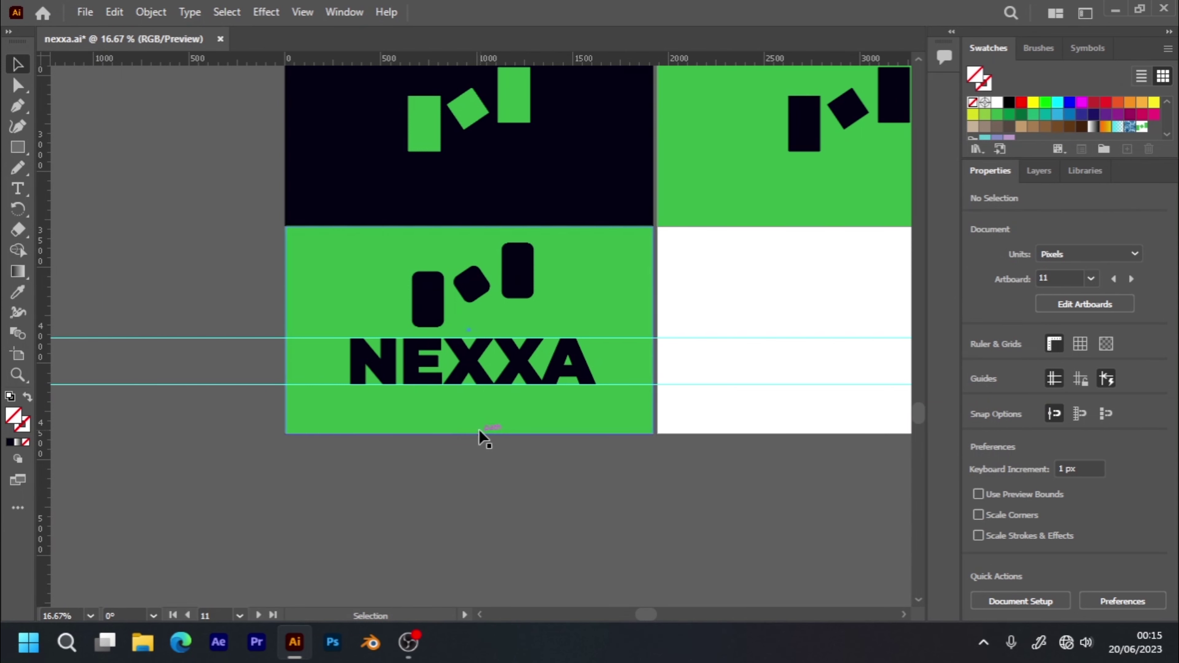
drag(43, 377, 399, 434)
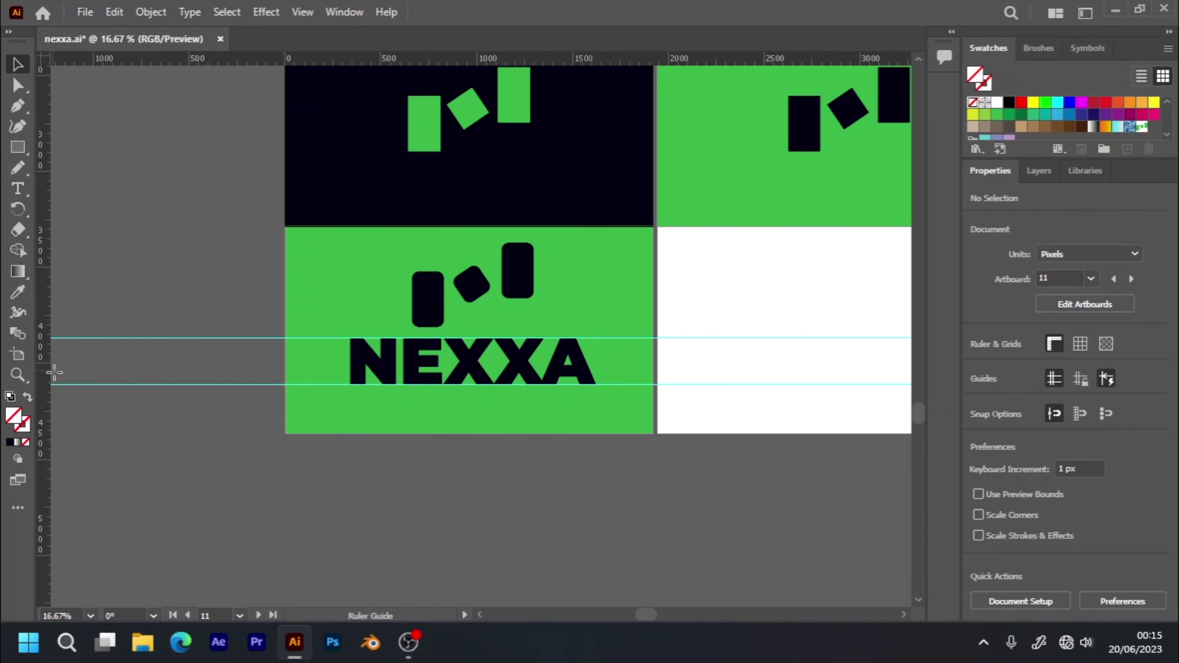
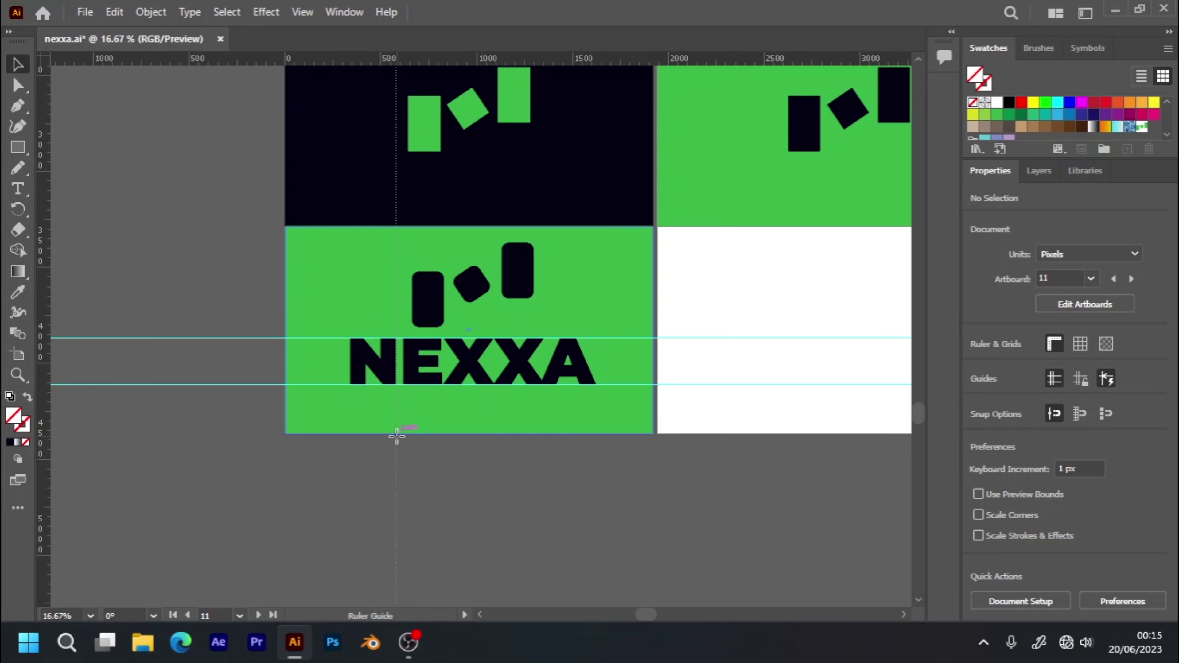
- Add vertical guides at 581.5 and 613 px on the green artboard, then select the NEXXA group
drag(397, 437, 398, 437)
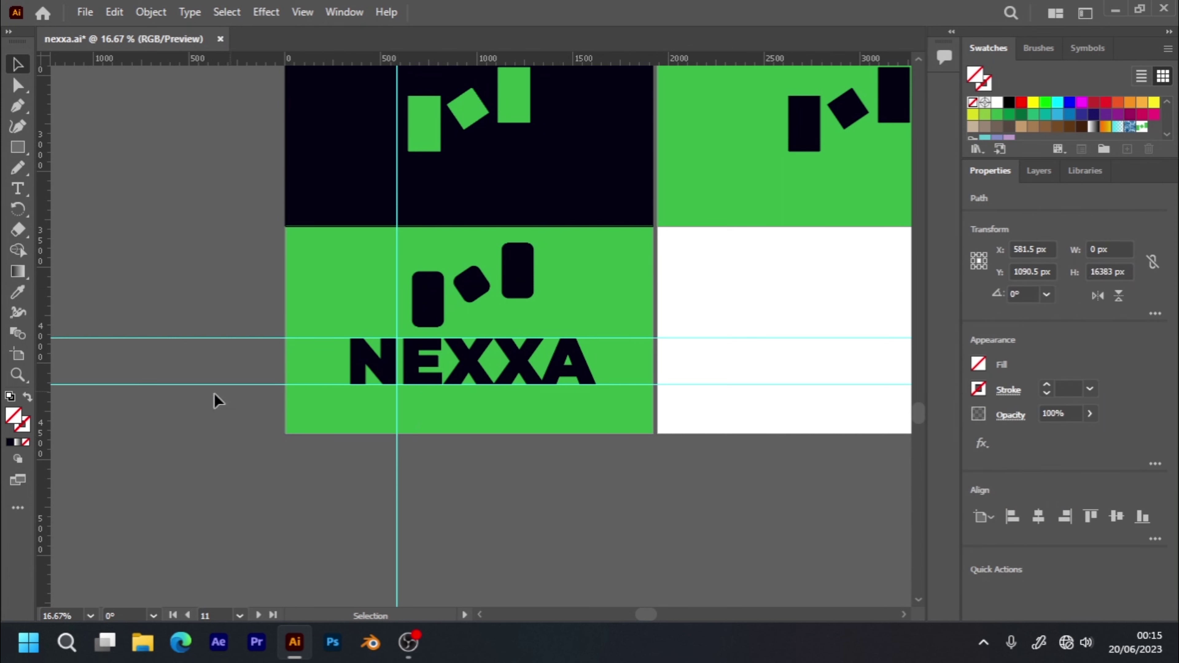
drag(45, 399, 403, 476)
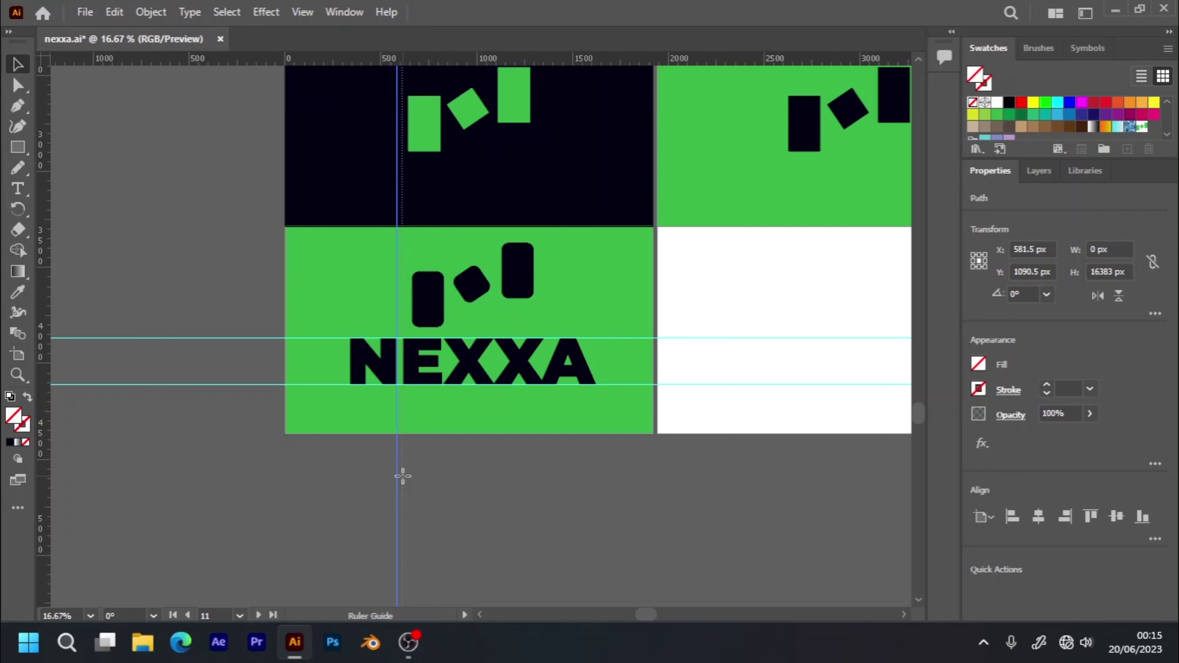
drag(403, 477, 402, 481)
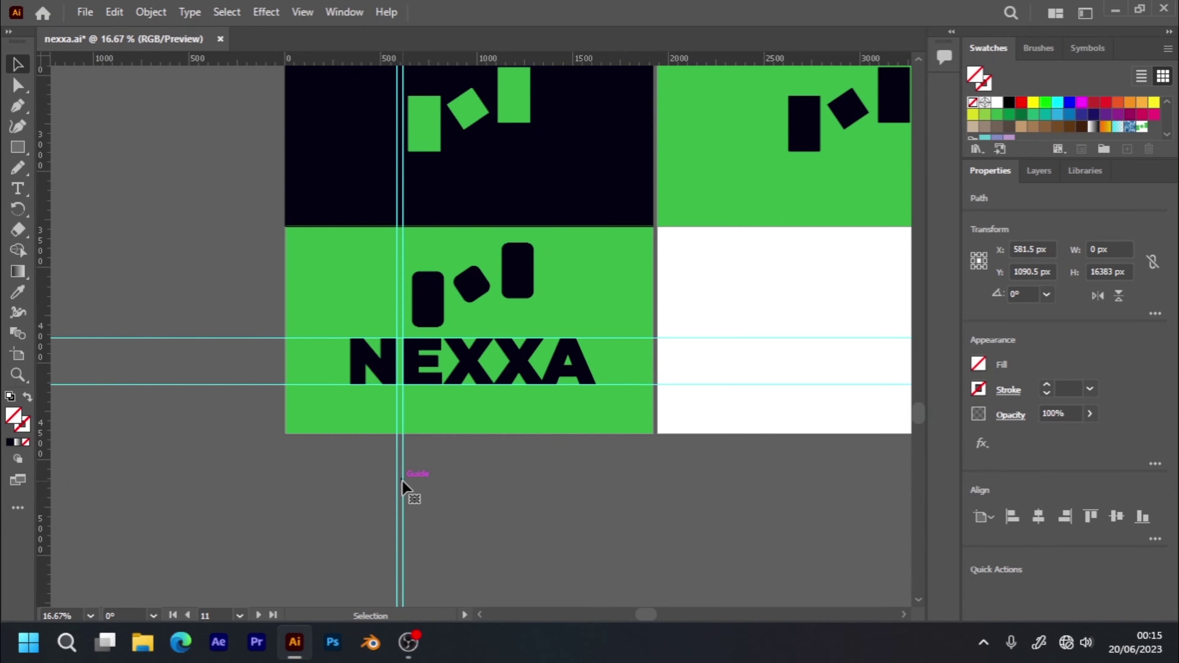
click(400, 498)
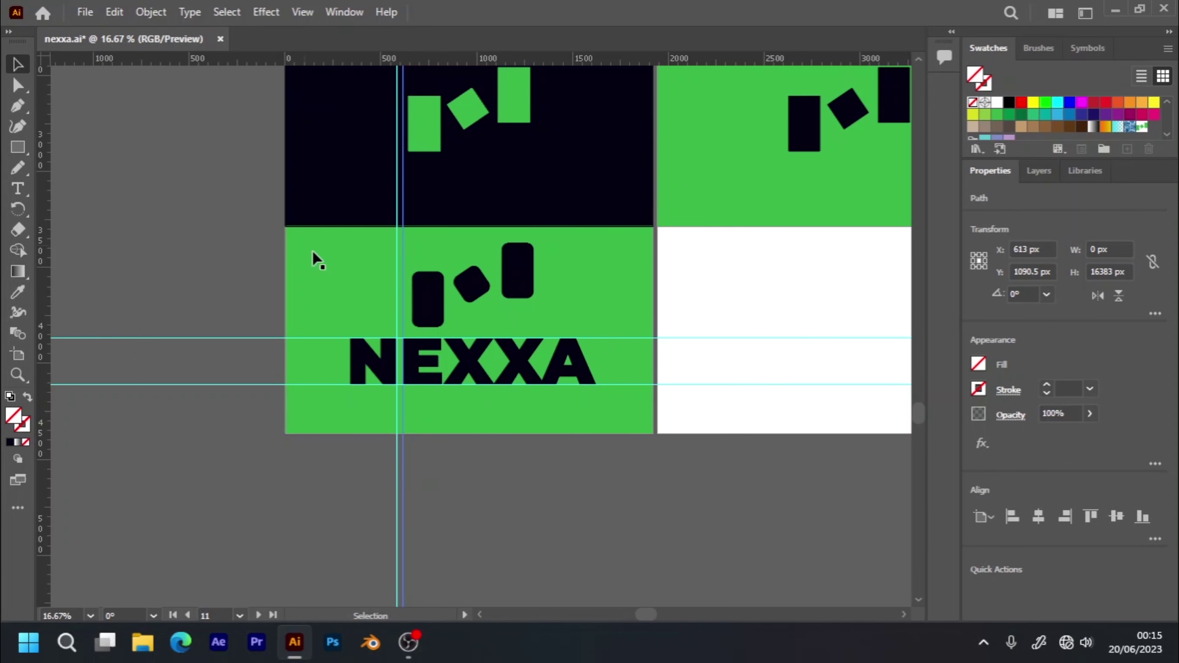
click(440, 367)
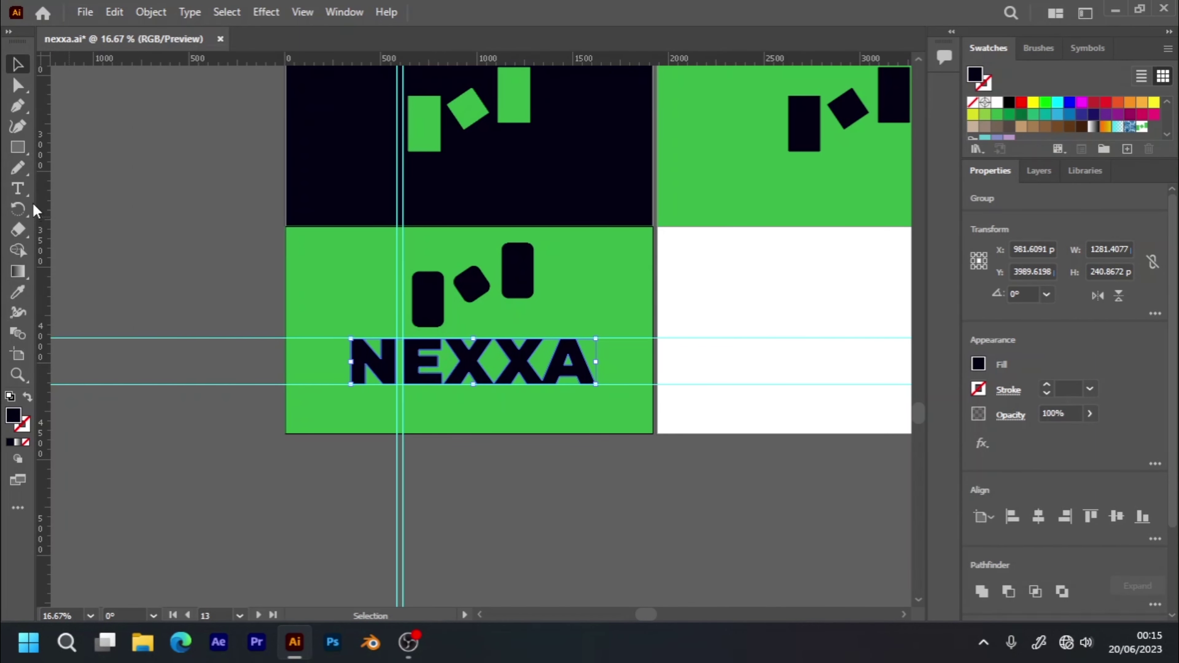
- Type a new 'NEXXA' text, enlarge it to headline size and place it below the green artboard
click(25, 191)
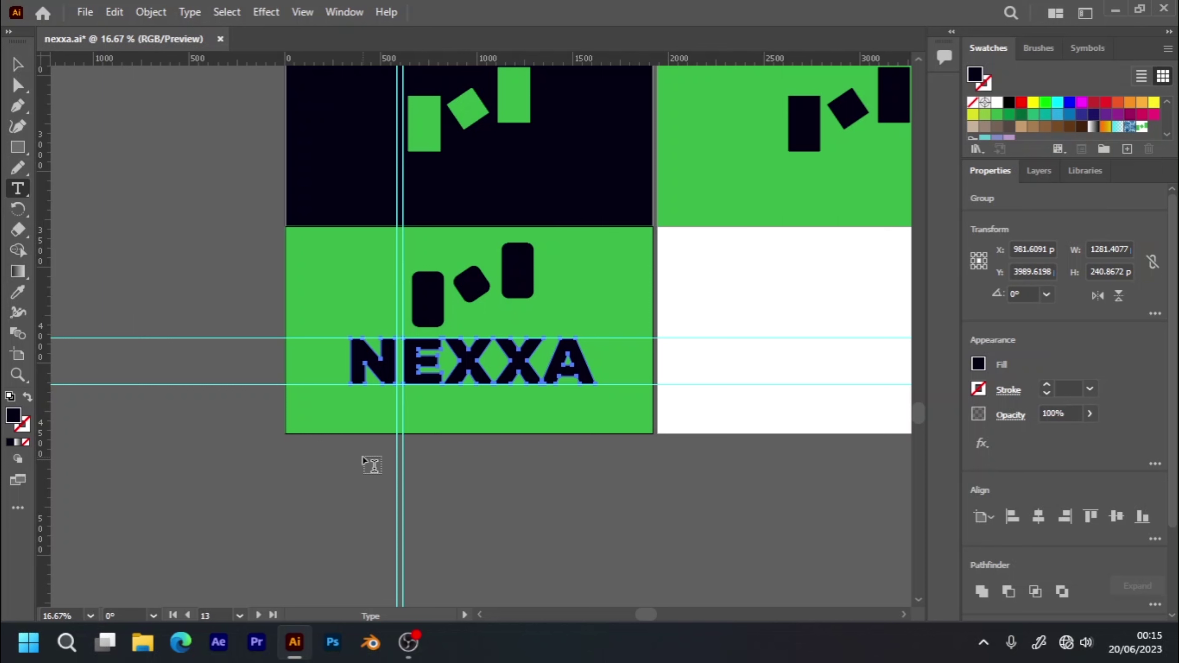
click(362, 457)
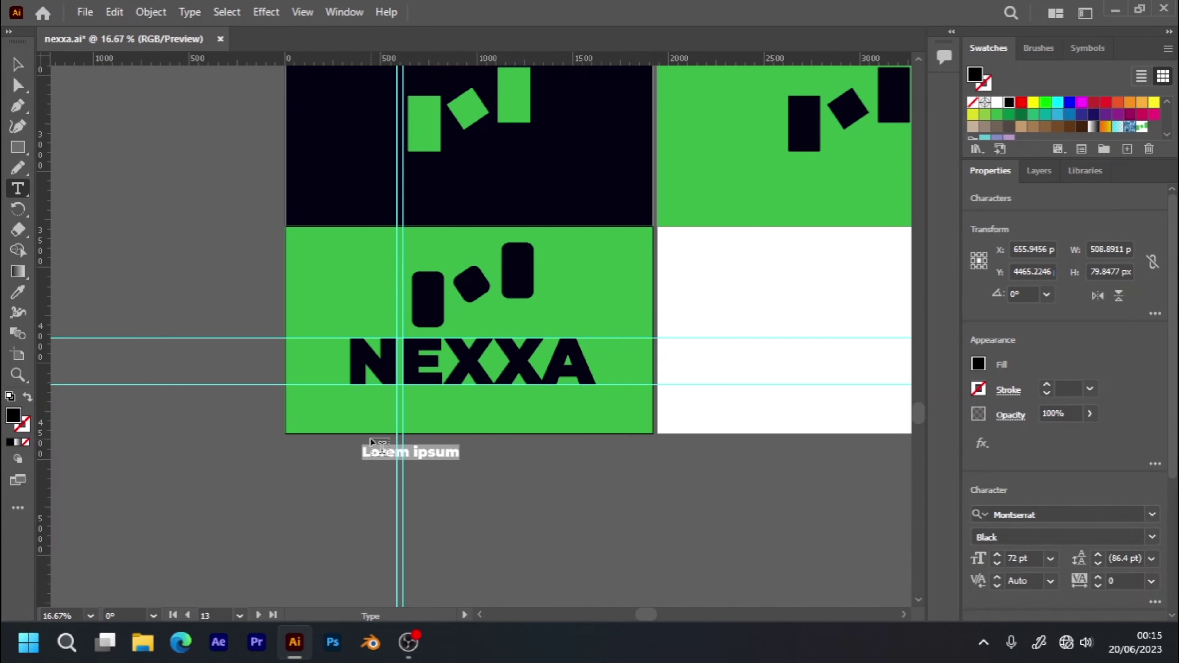
text(NE)
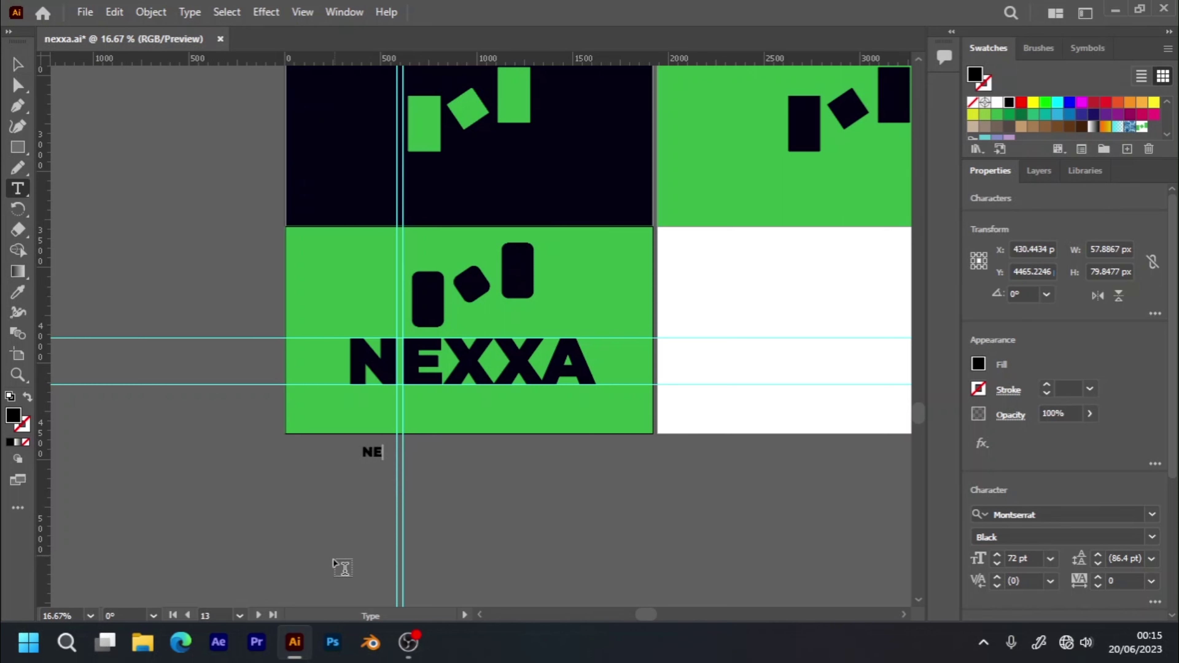
text(XXA)
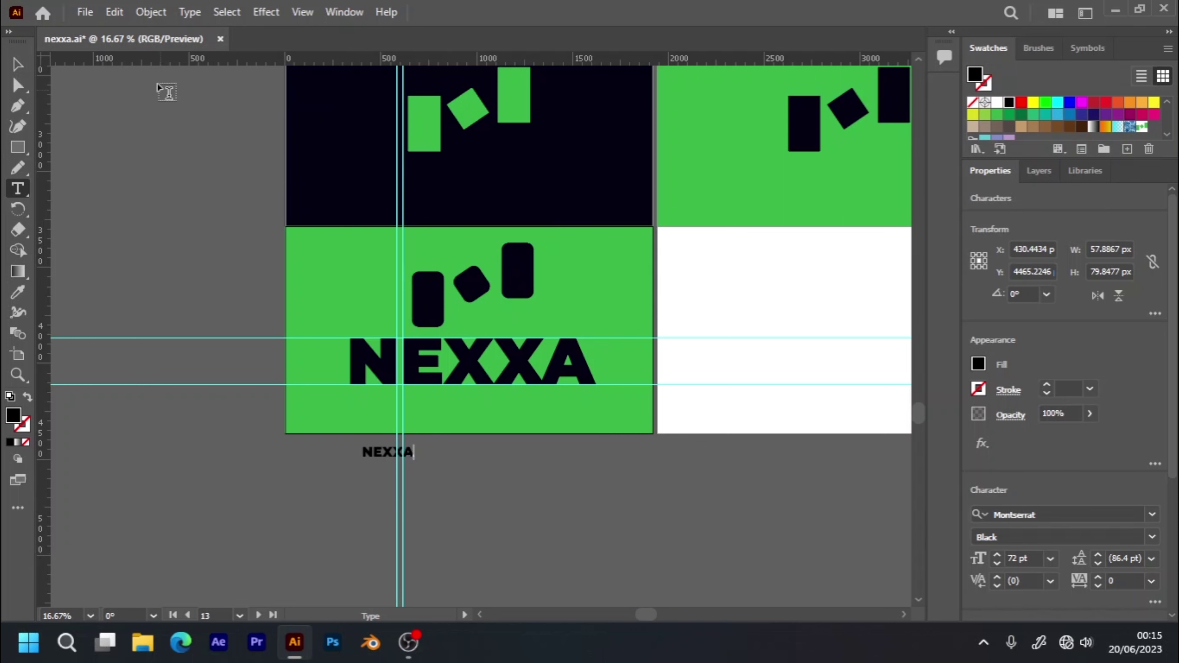
click(18, 63)
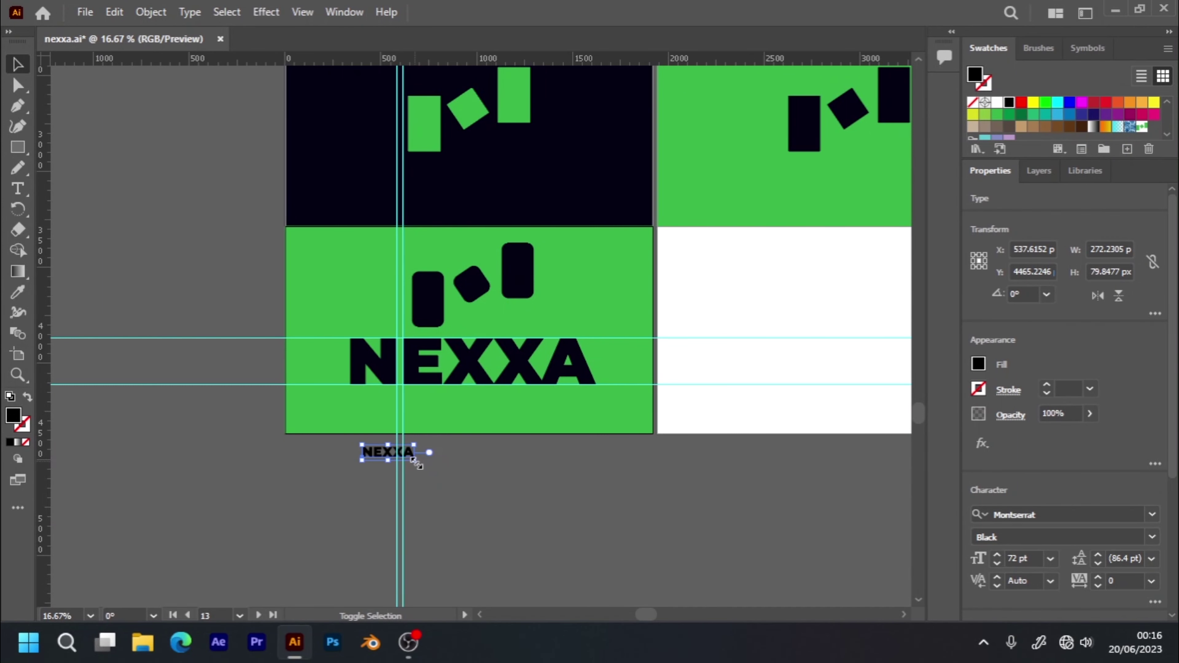
drag(414, 461, 624, 603)
scroll(557, 534, down, 1)
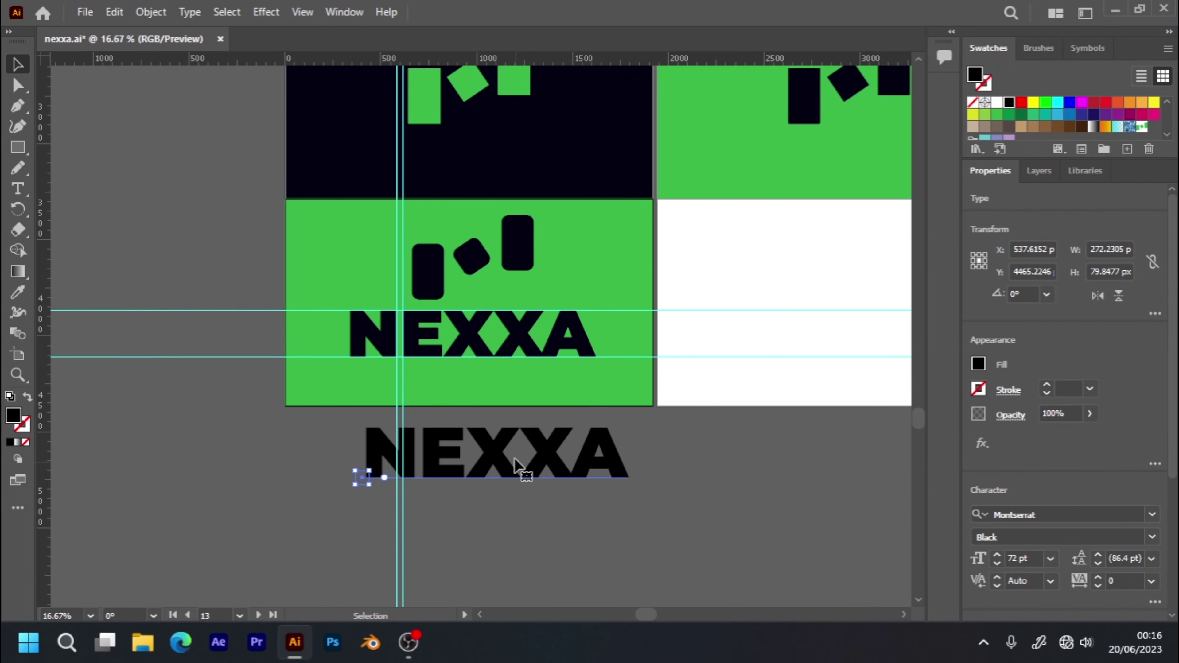
drag(514, 459, 484, 455)
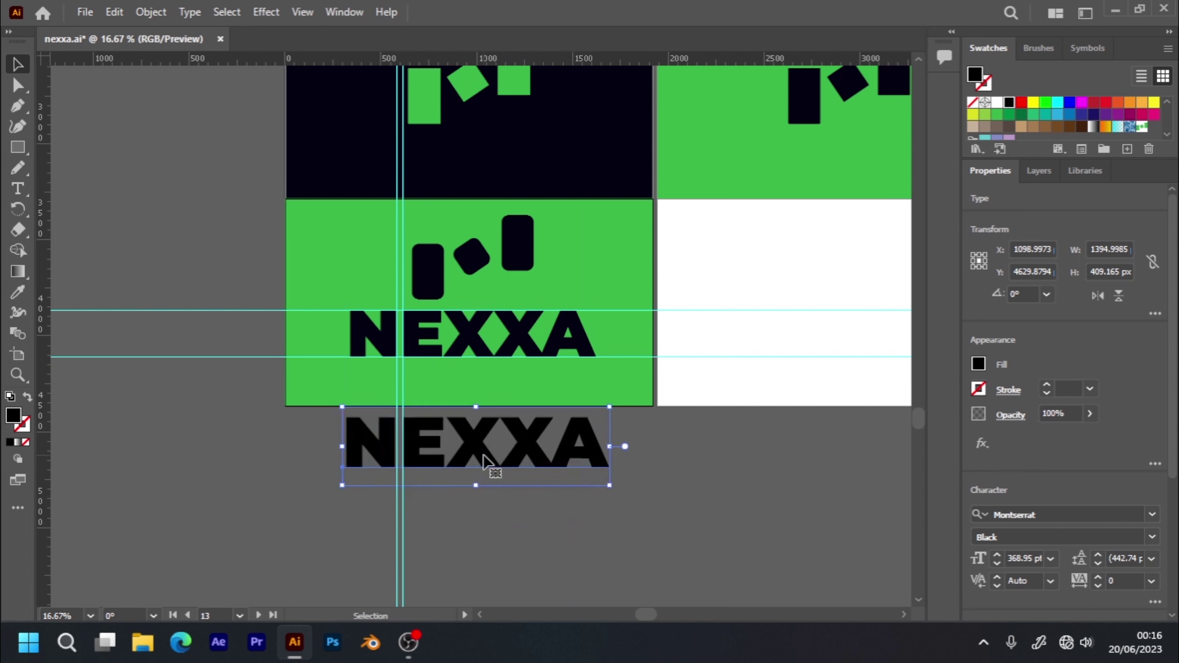
- Copy the original wordmark's navy colour onto the new NEXXA, then enter its letters for editing
key(i)
click(465, 333)
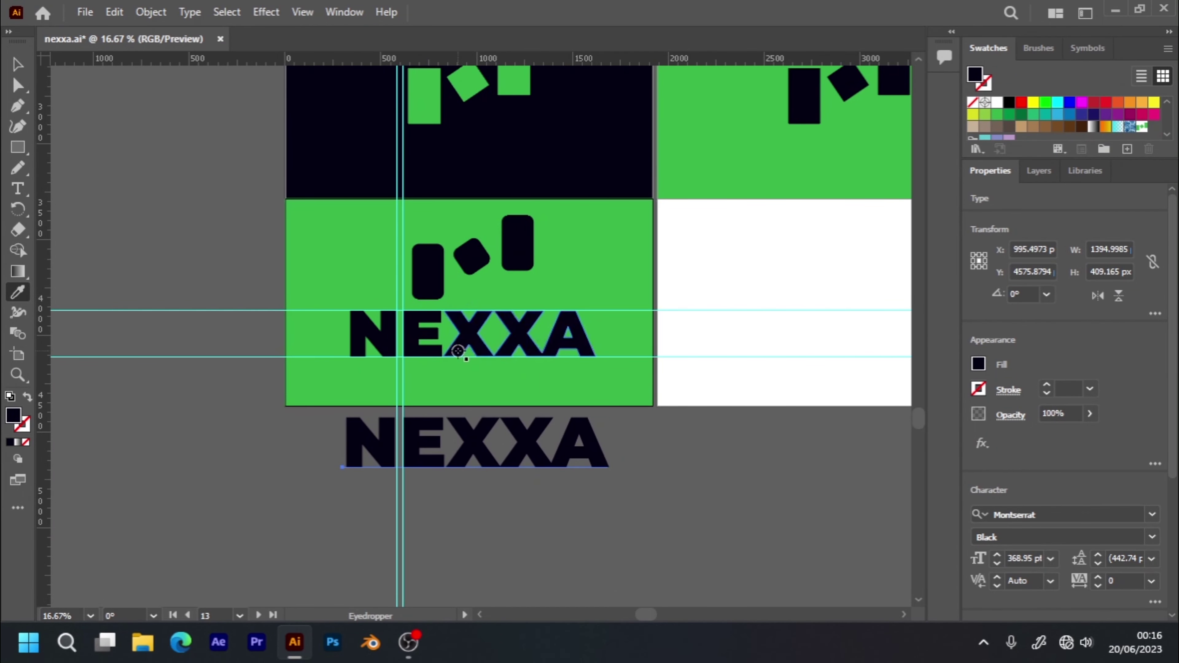
key(v)
click(492, 527)
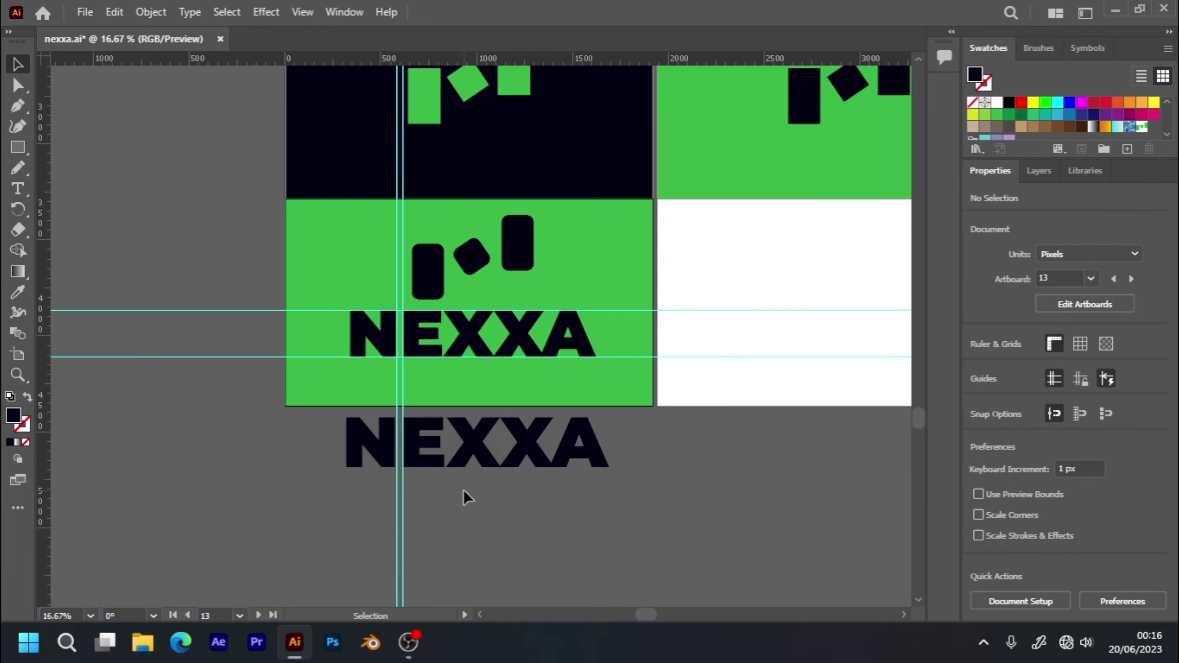
click(462, 445)
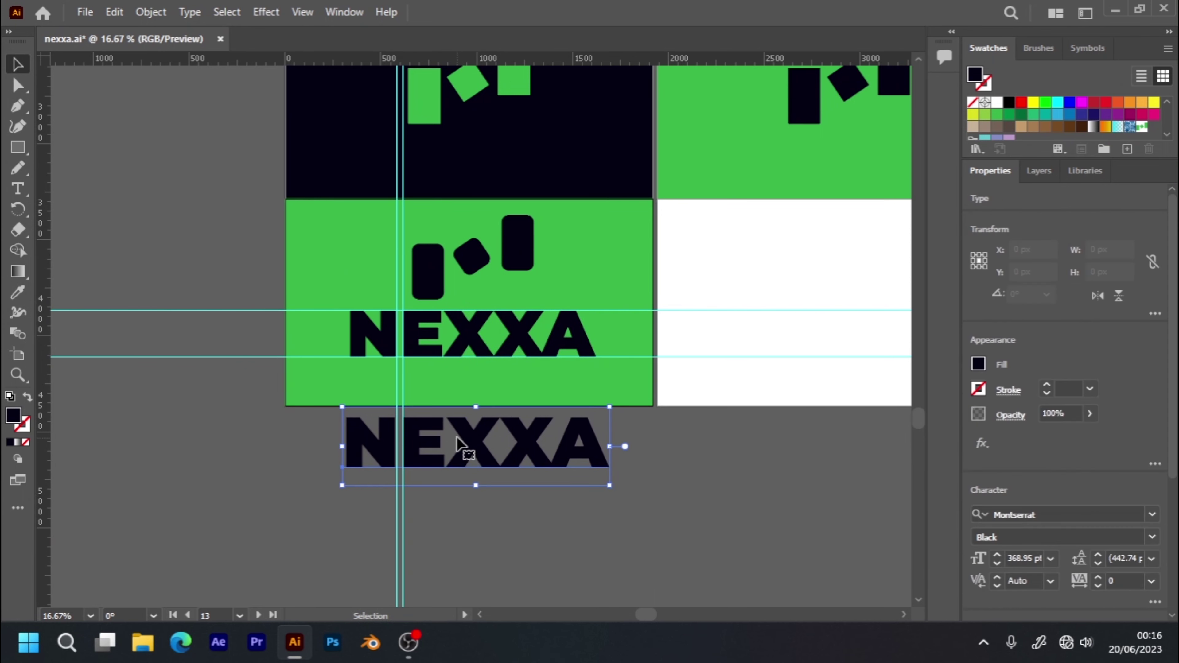
double_click(459, 439)
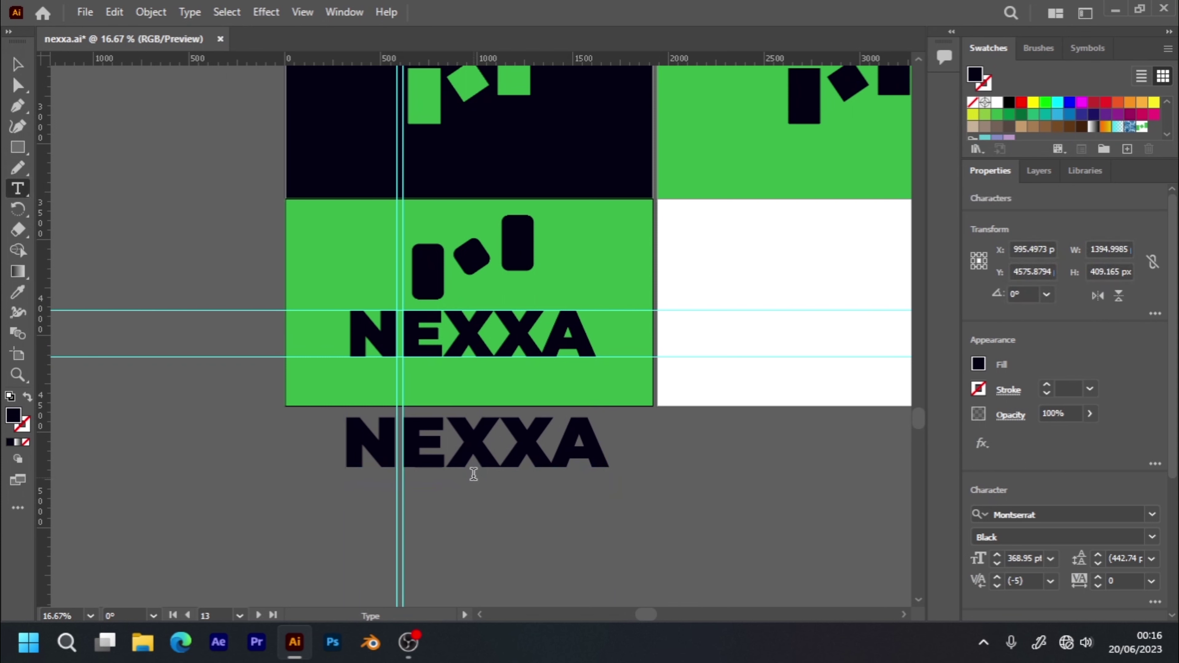
- Loosen the kerning at the E–X, X–X and X–A letter pairs of the lower NEXXA
click(449, 428)
key(alt+Right)
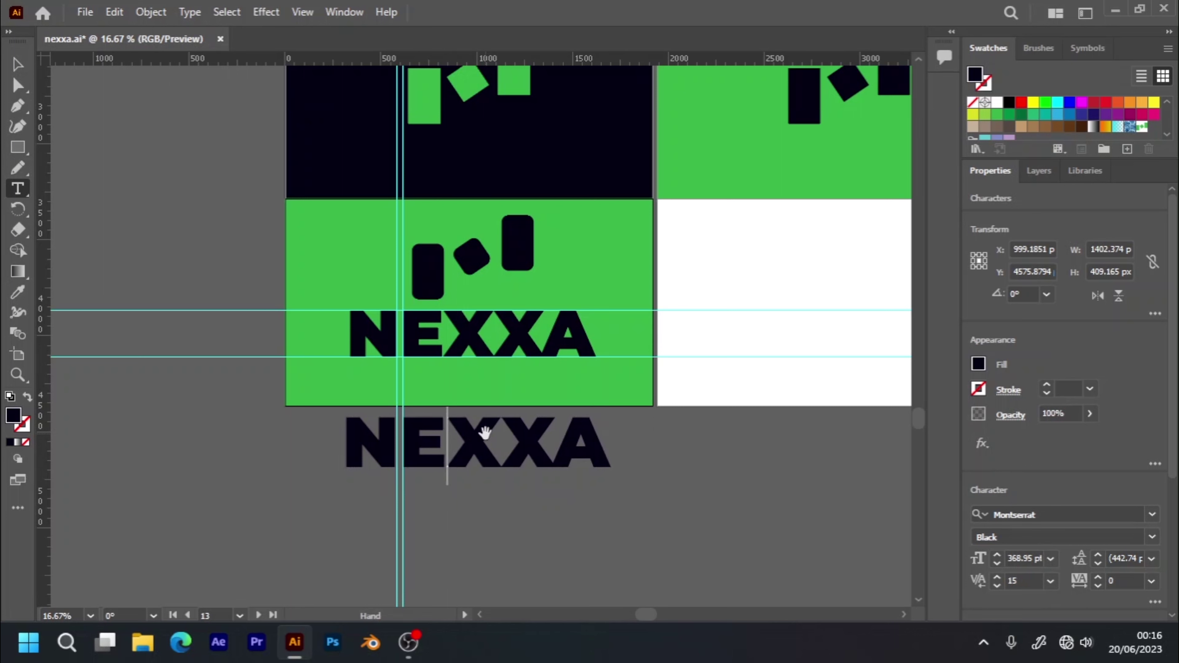
key(alt+Right)
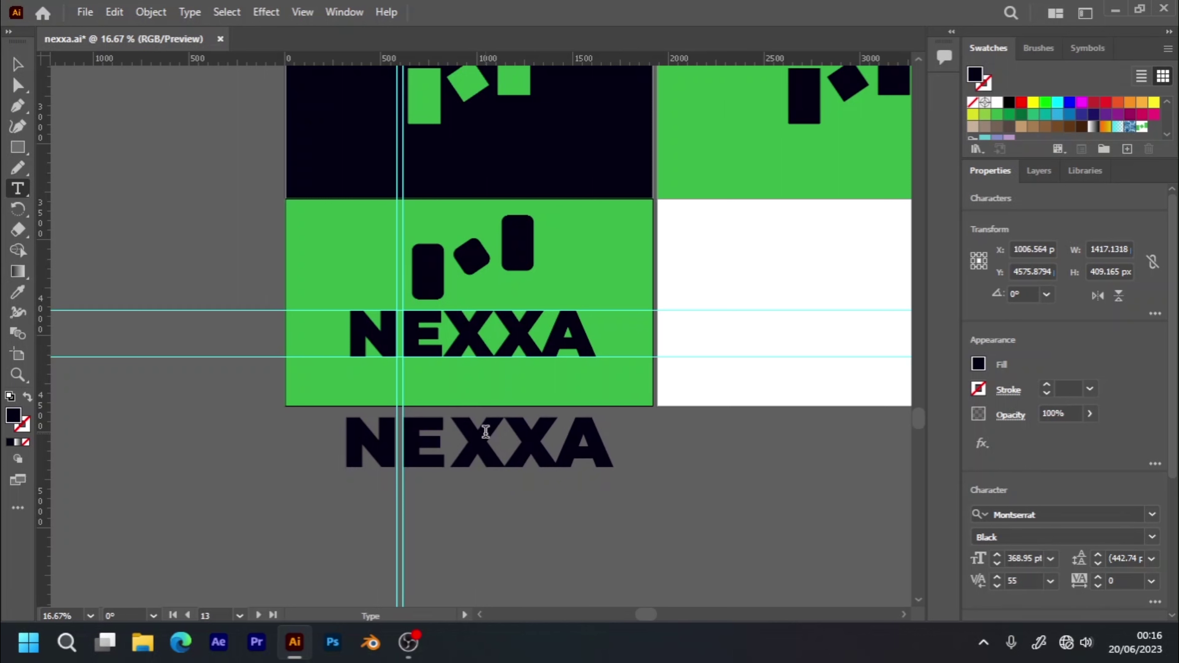
key(Right)
key(alt+Right)
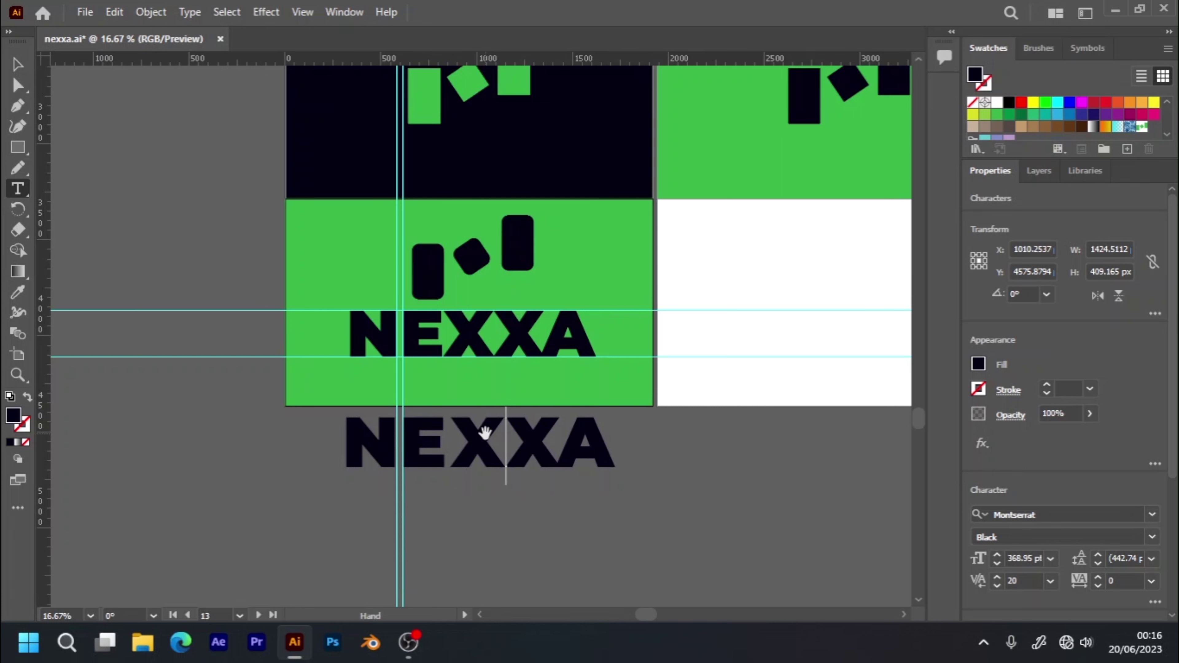
key(alt+Right)
key(alt+Right)
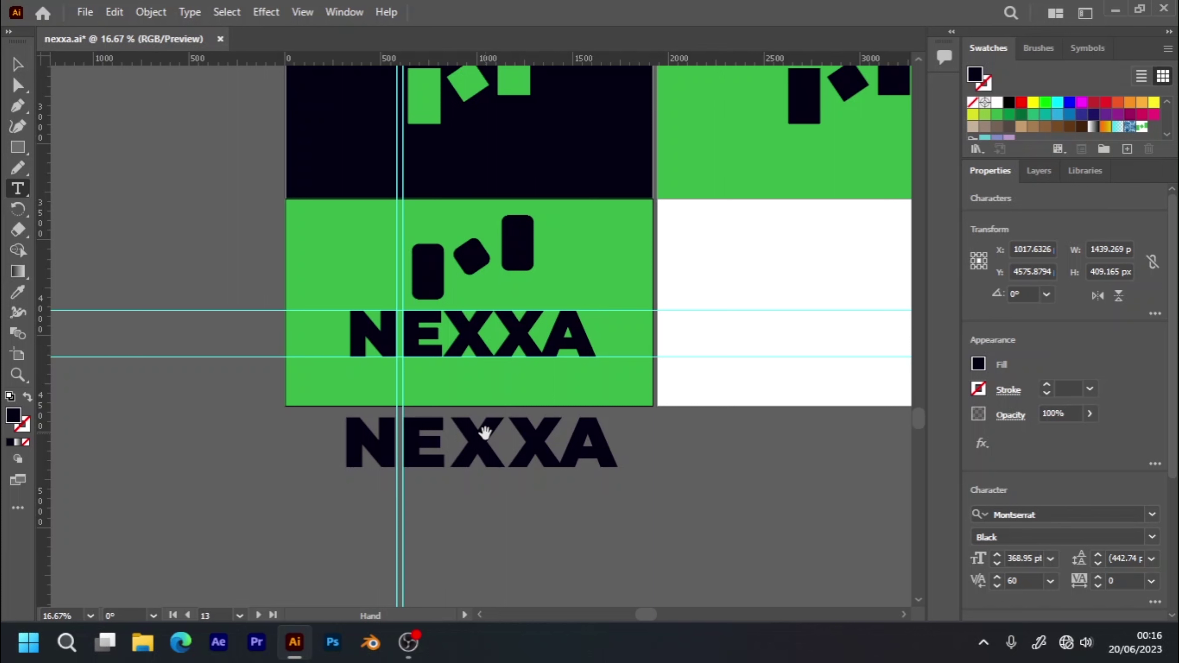
key(alt+Right)
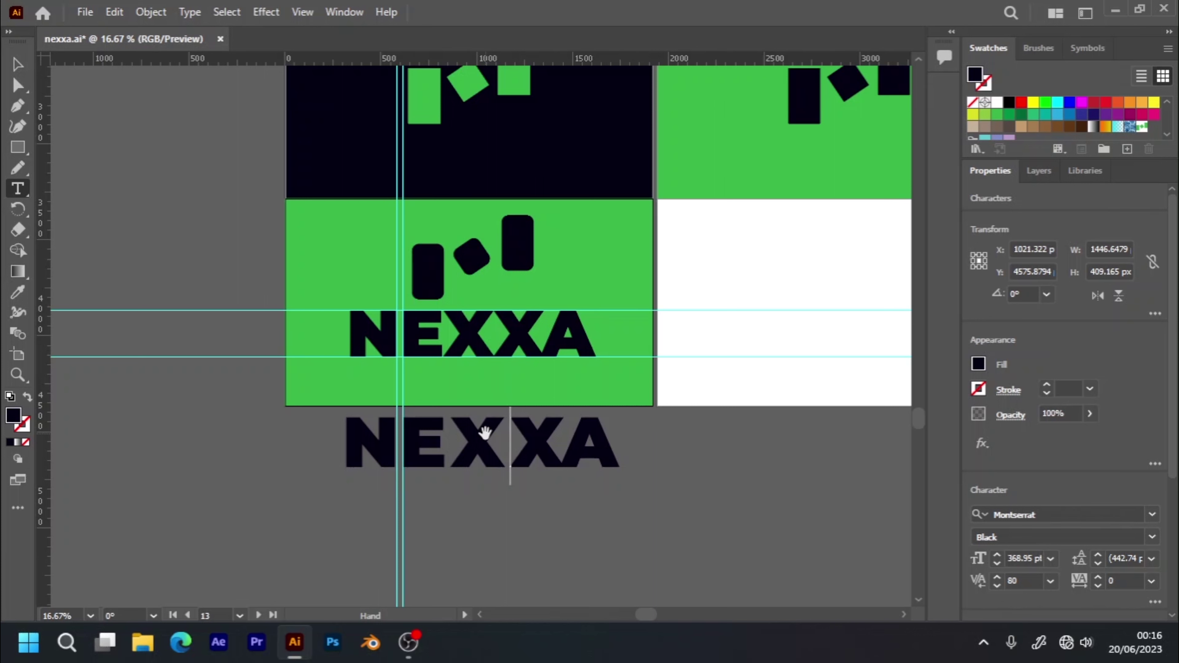
key(alt+Left)
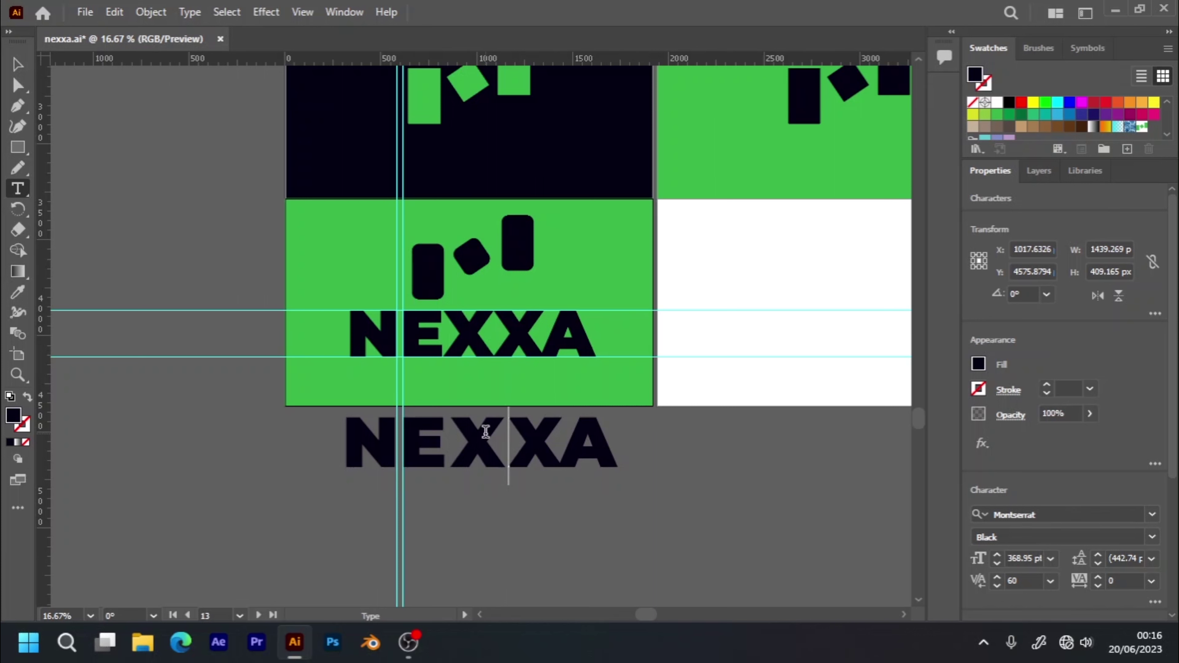
key(Right)
key(alt+Right)
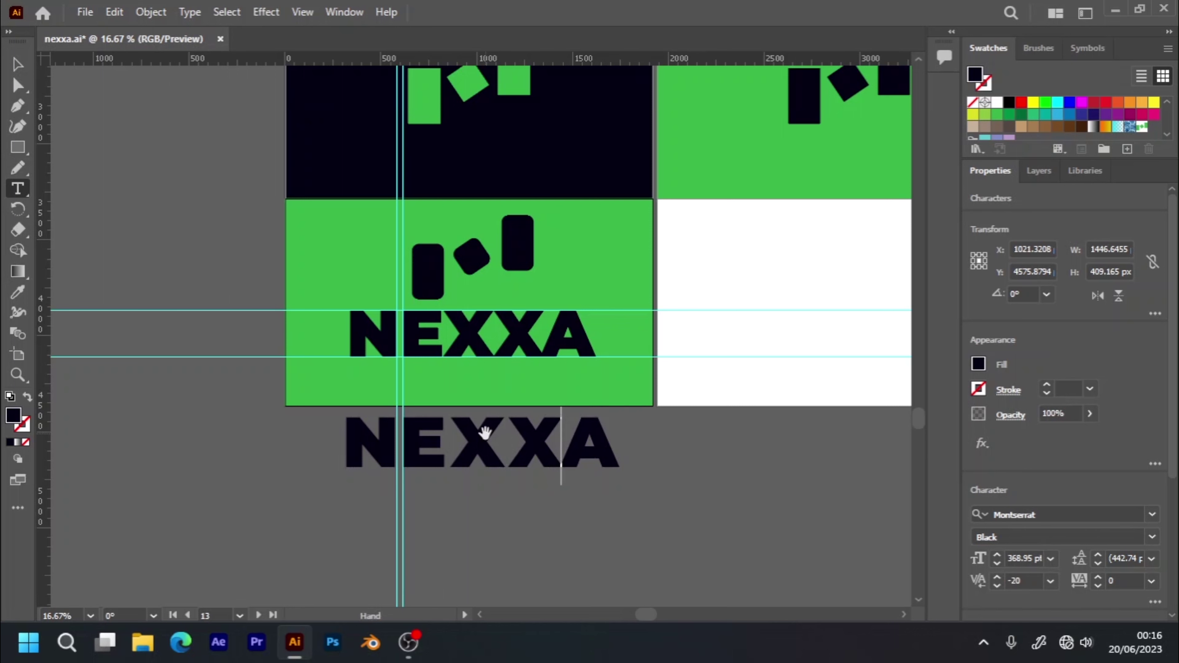
key(alt+Right)
key(alt+Right)
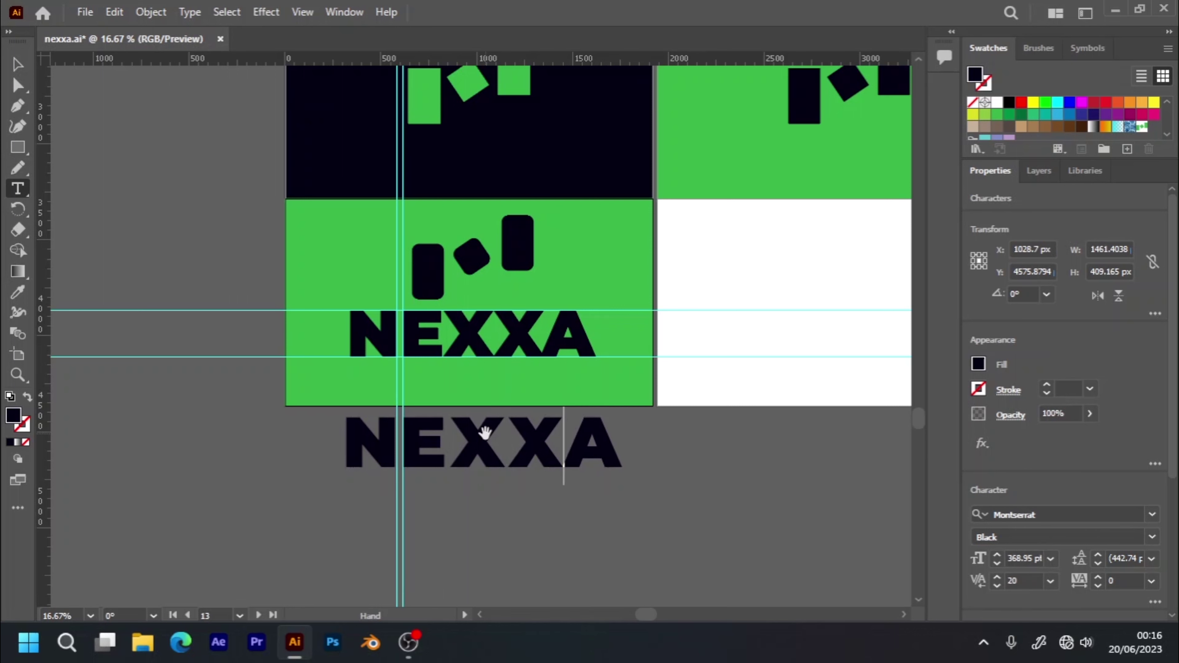
- Fine-tune the E–X kerning of the lower NEXXA, tightening and loosening until balanced
key(alt+Right)
key(alt+Right)
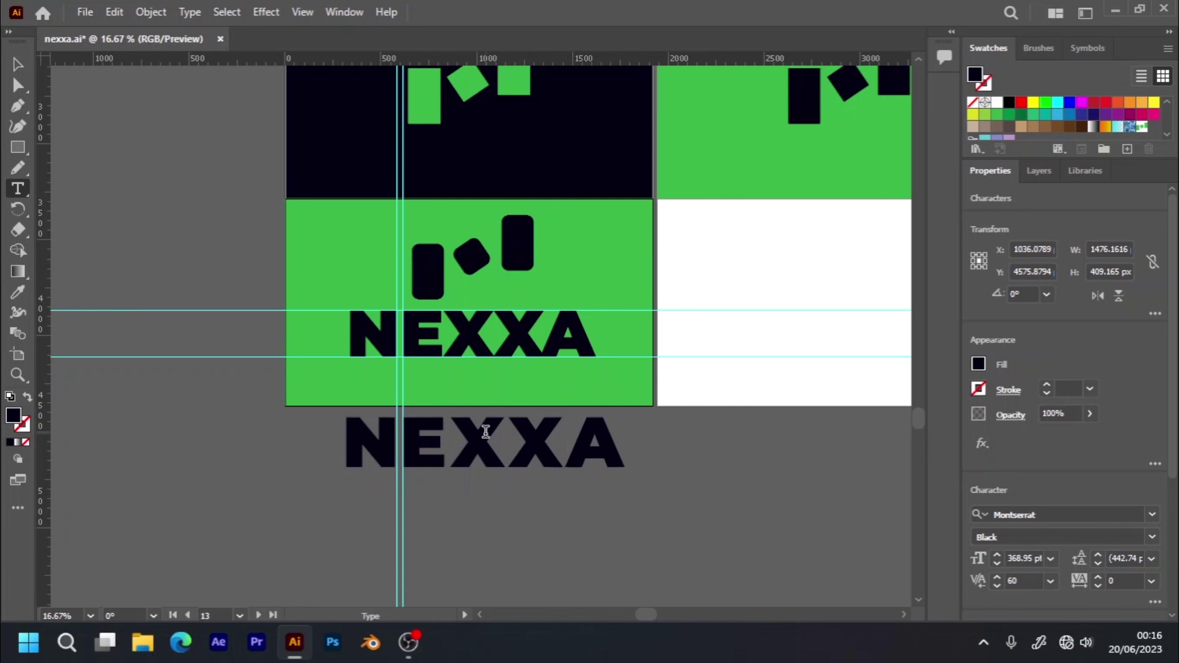
click(486, 432)
key(Left)
key(alt+Right)
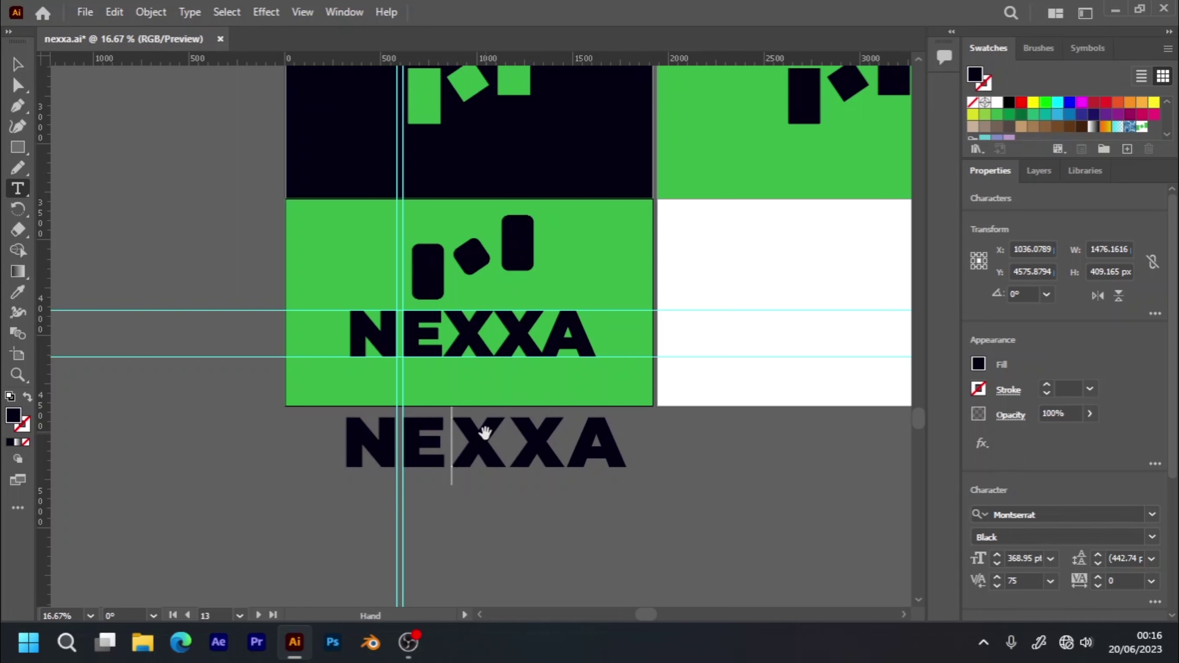
key(alt+Left)
key(alt+Left)
key(alt+Left)
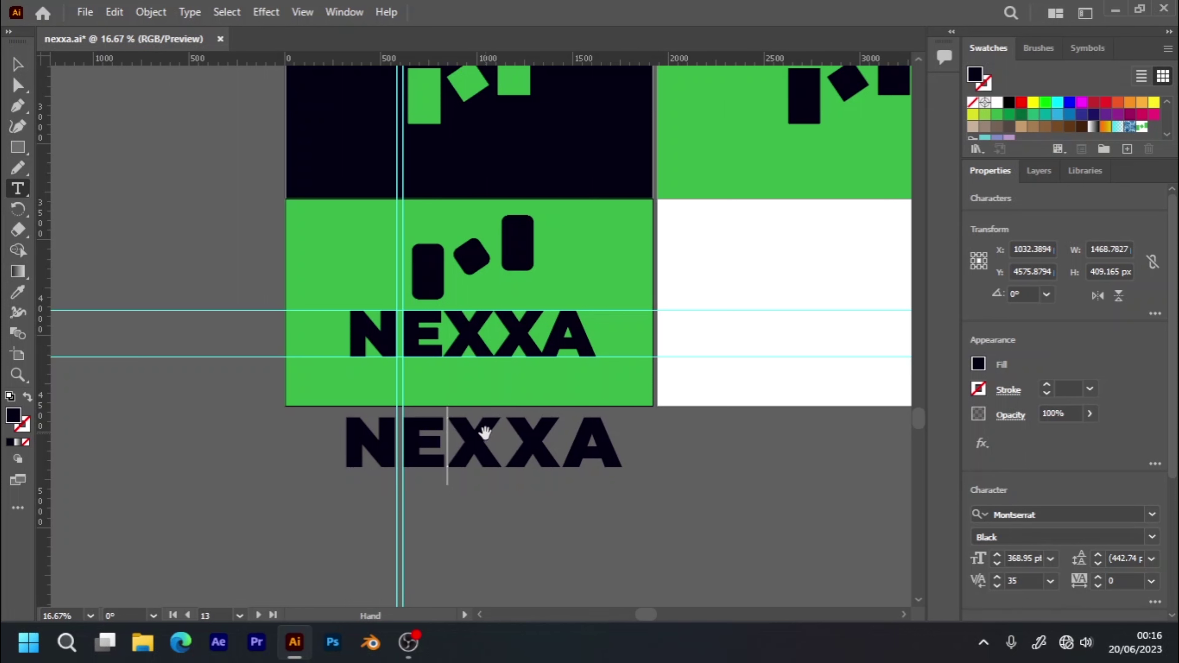
key(alt+Left)
key(alt+Left)
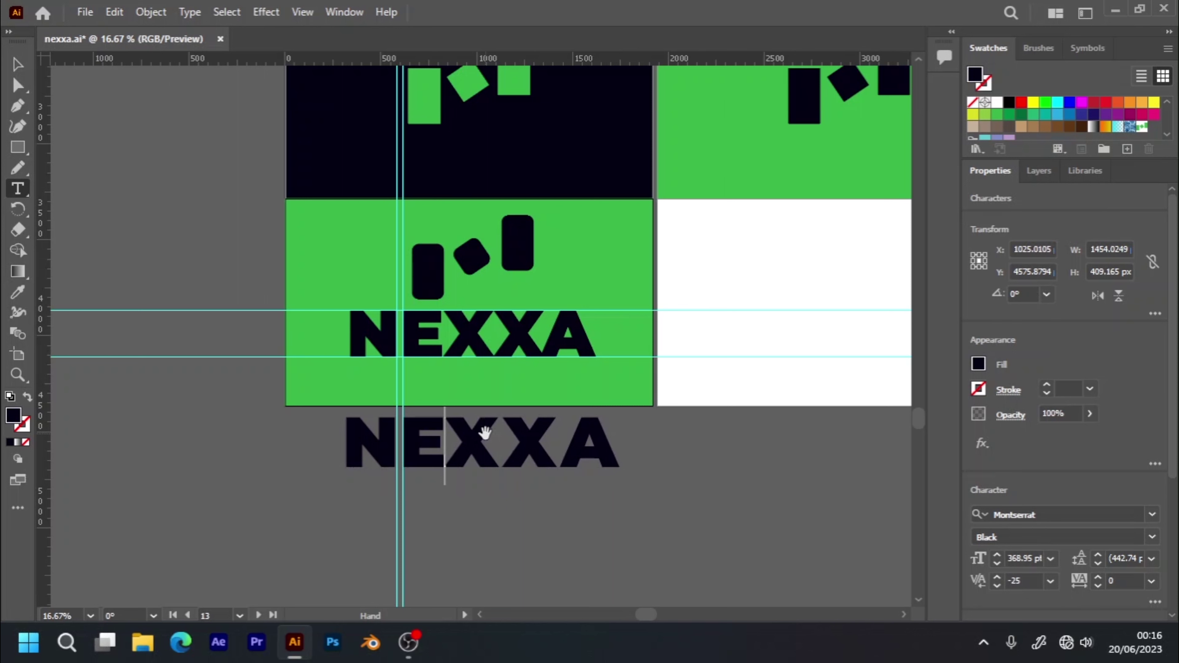
key(alt+Right)
key(alt+Right)
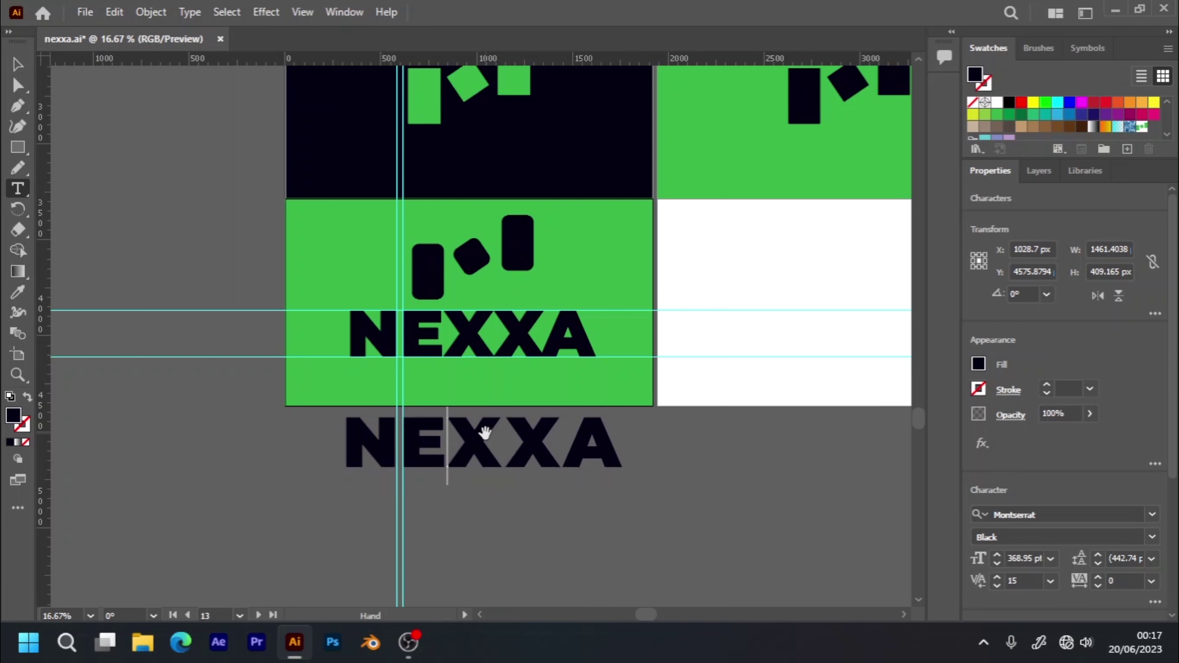
key(alt+Left)
key(alt+Left)
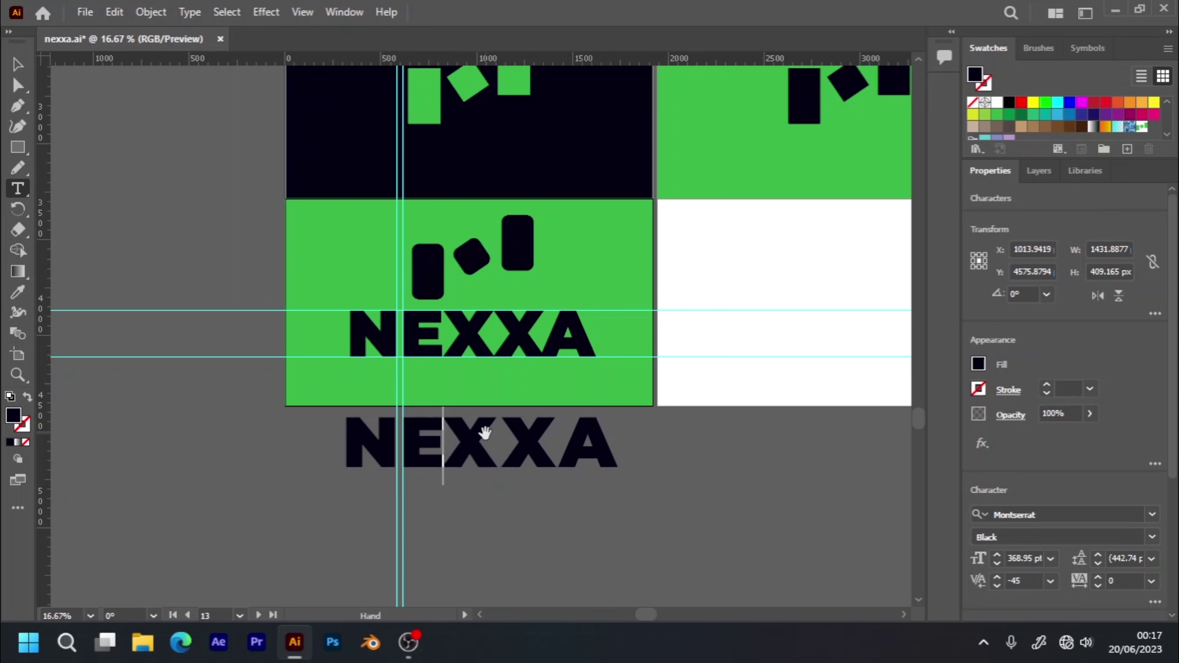
key(alt+Right)
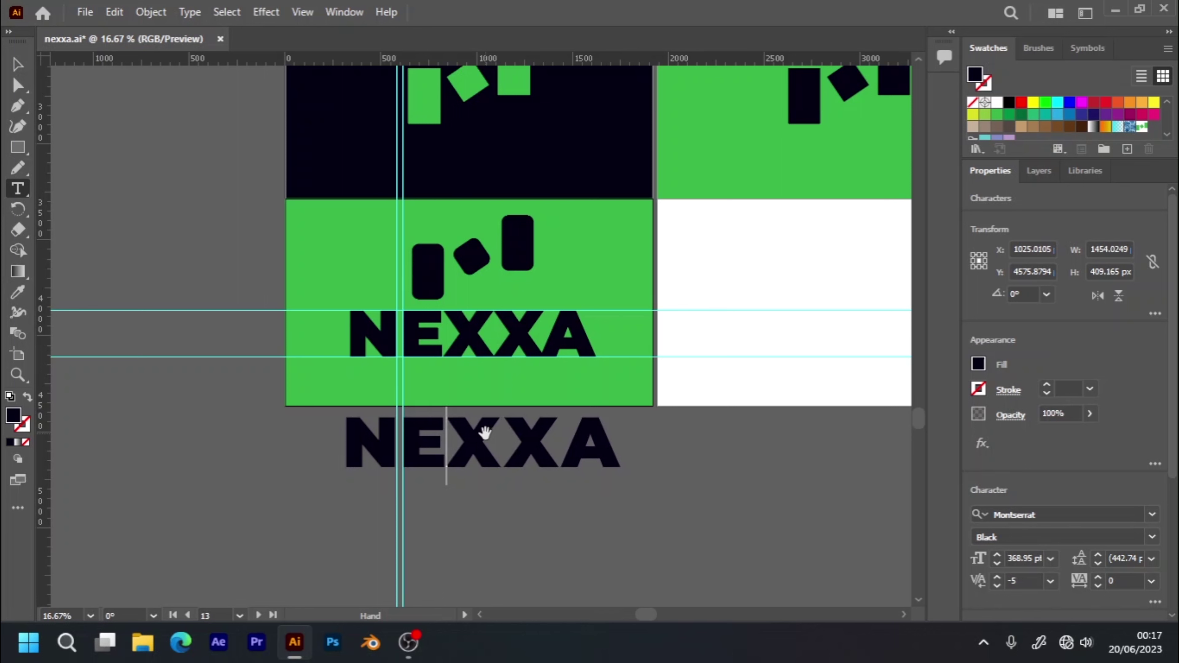
key(alt+Right)
key(alt+Right)
key(alt+Right)
key(alt+Right)
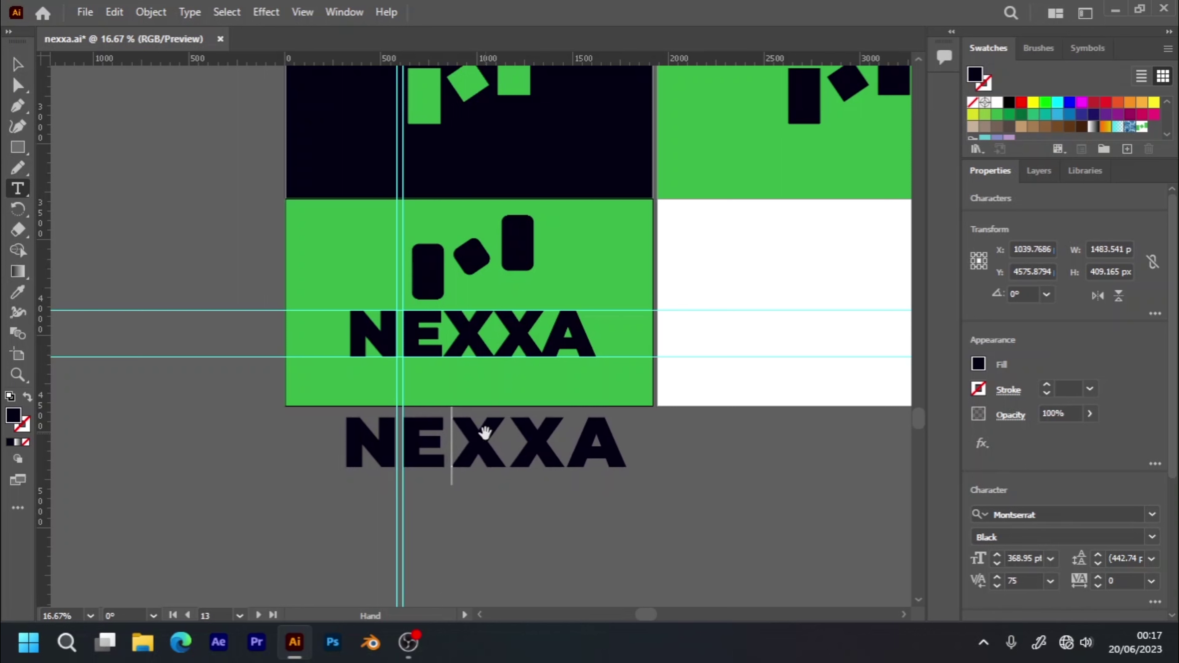
key(alt+Left)
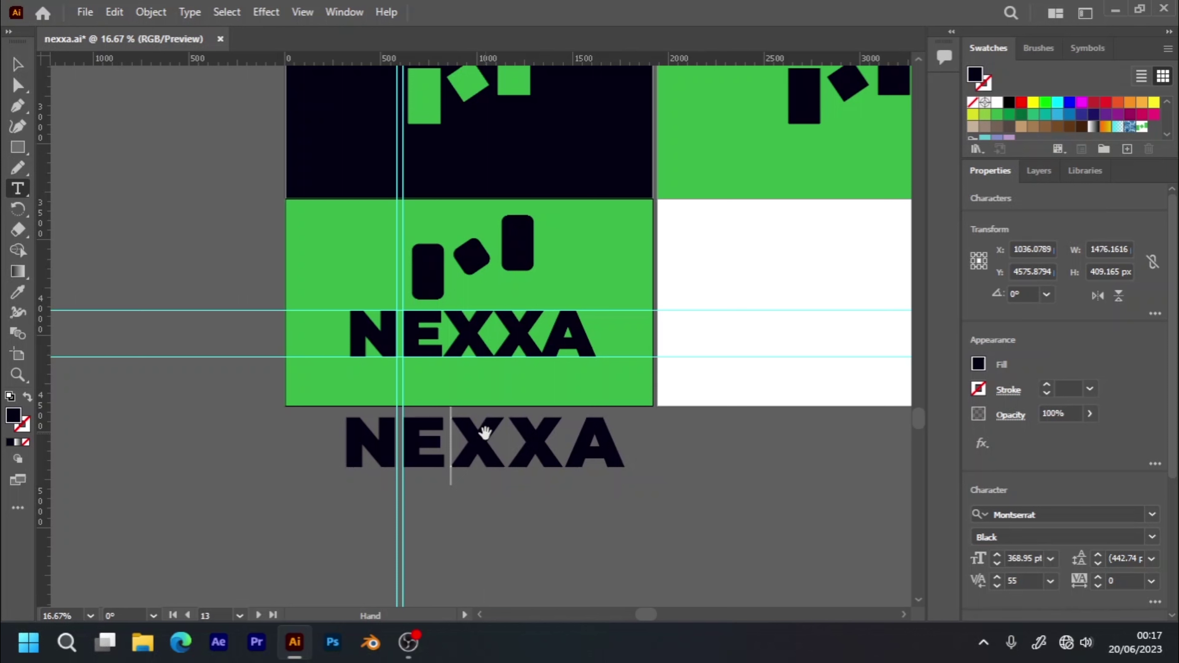
key(alt+Left)
key(alt+Right)
key(alt+Right)
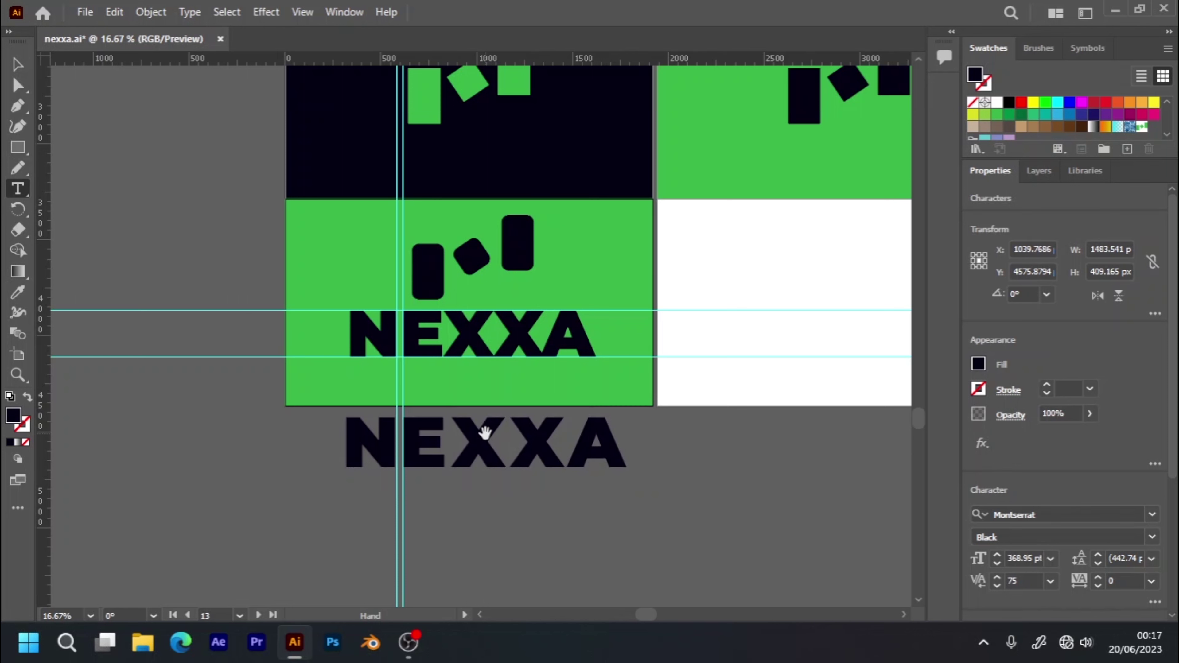
key(alt+Left)
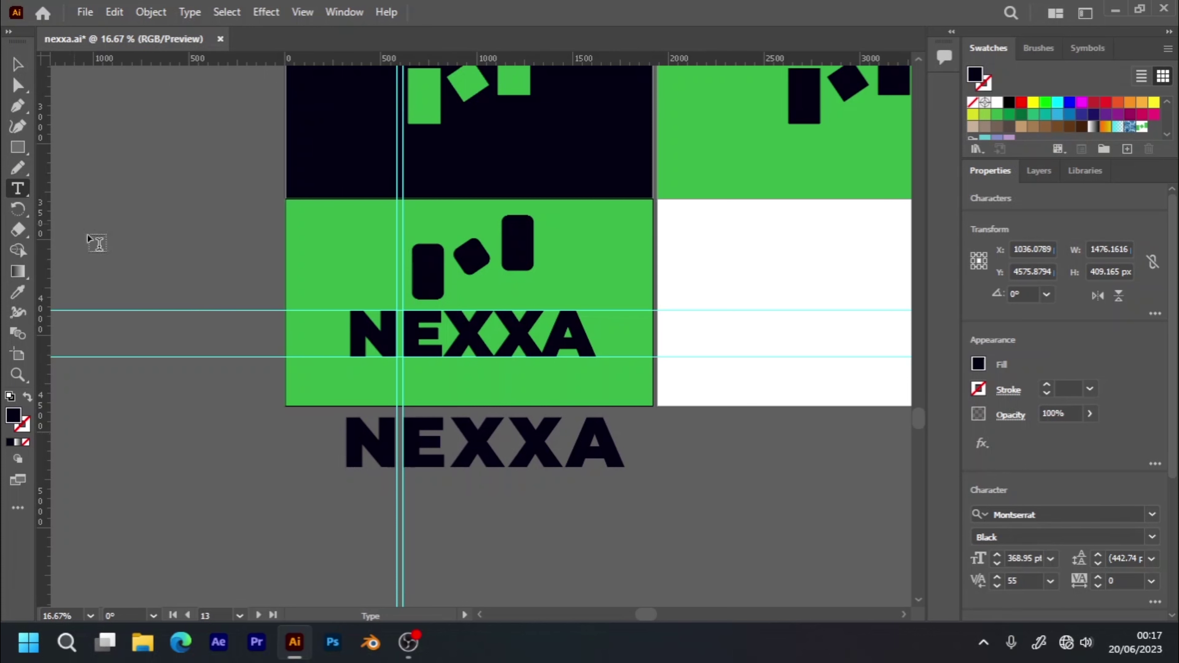
click(998, 577)
click(998, 577)
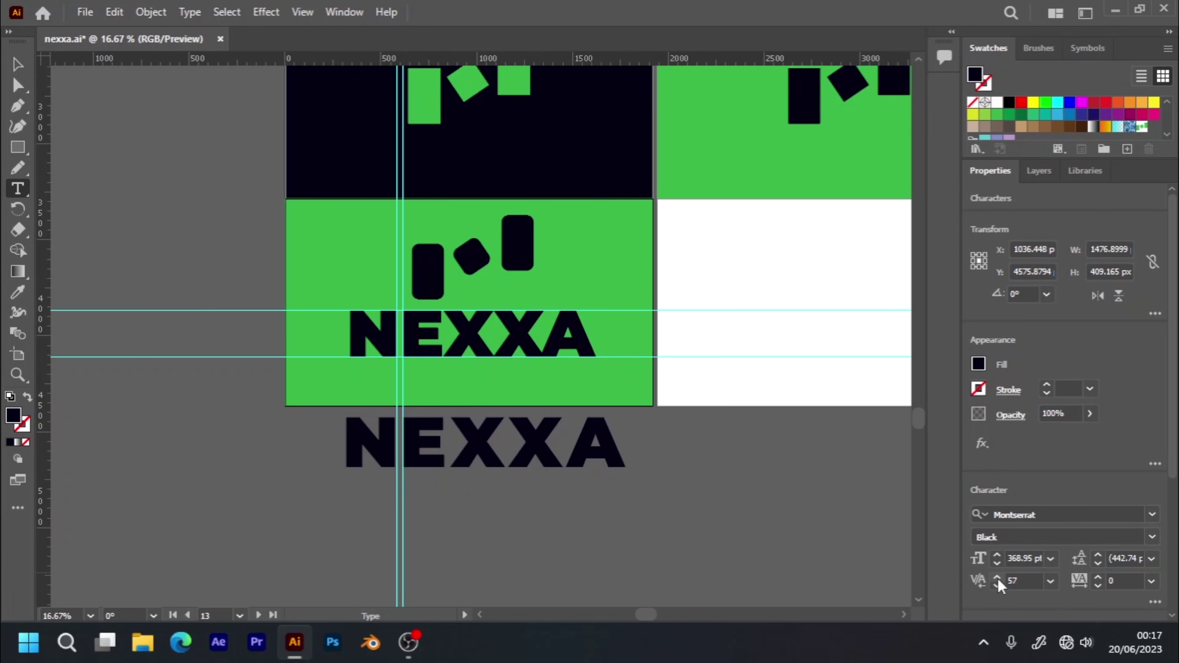
click(997, 579)
key(alt+Left)
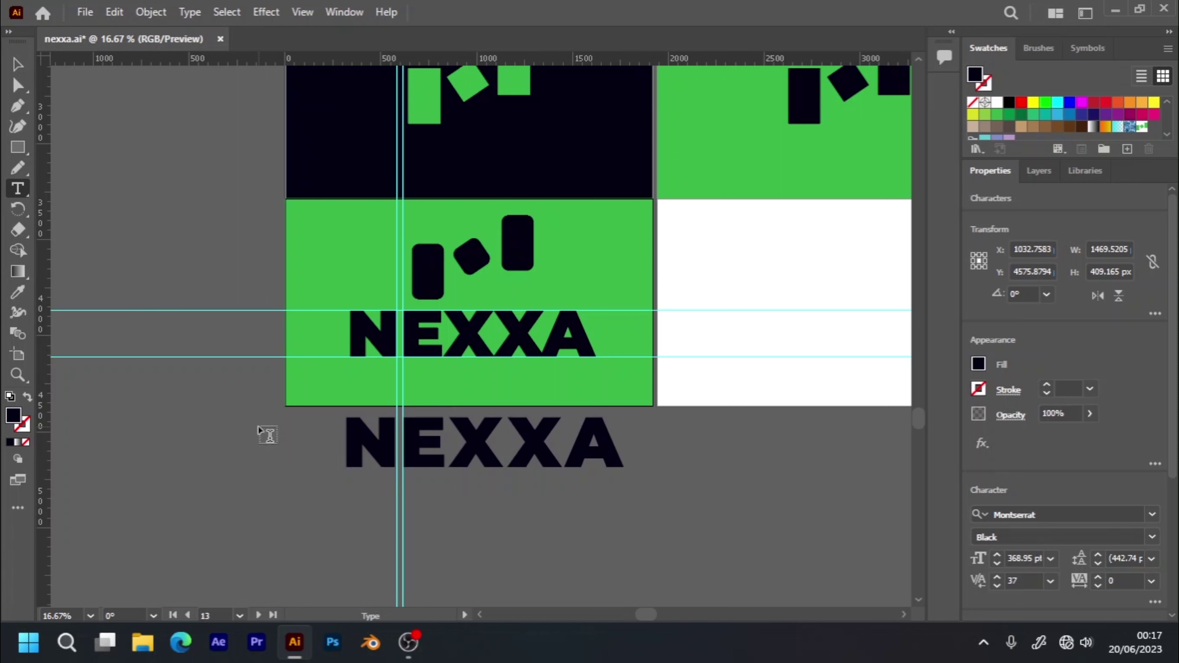
- Tighten the N–E, E–X, X–X and X–A kerning, then rebalance the N–E gap
key(Left)
key(alt+Left)
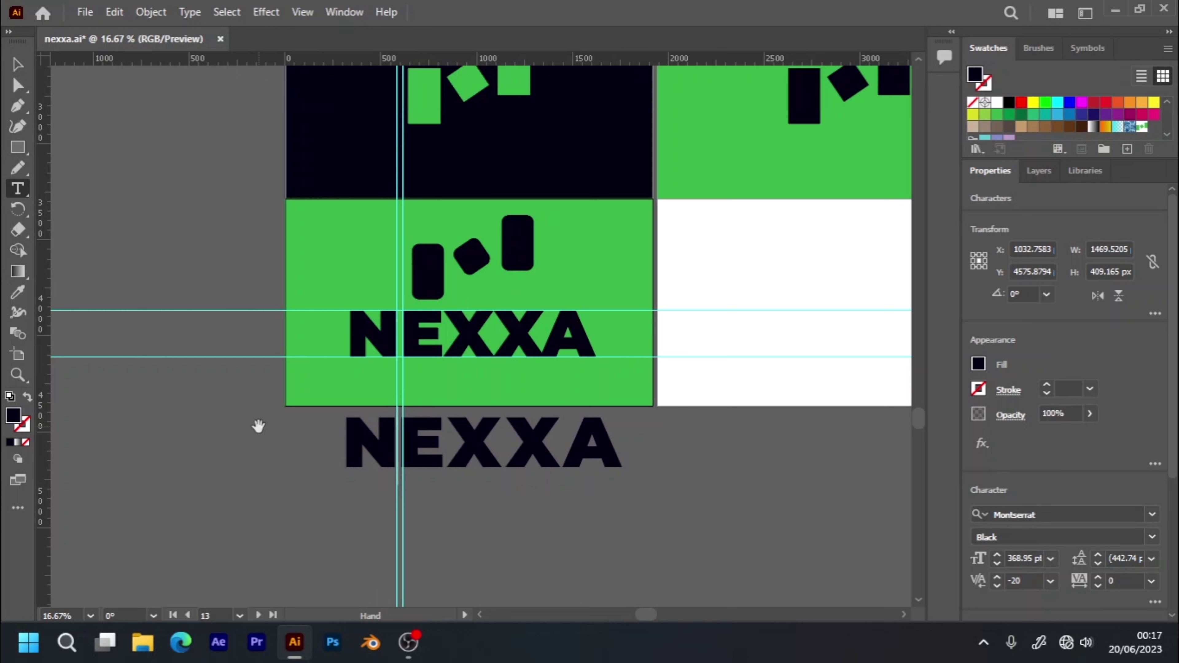
key(alt+Left)
key(alt+Left)
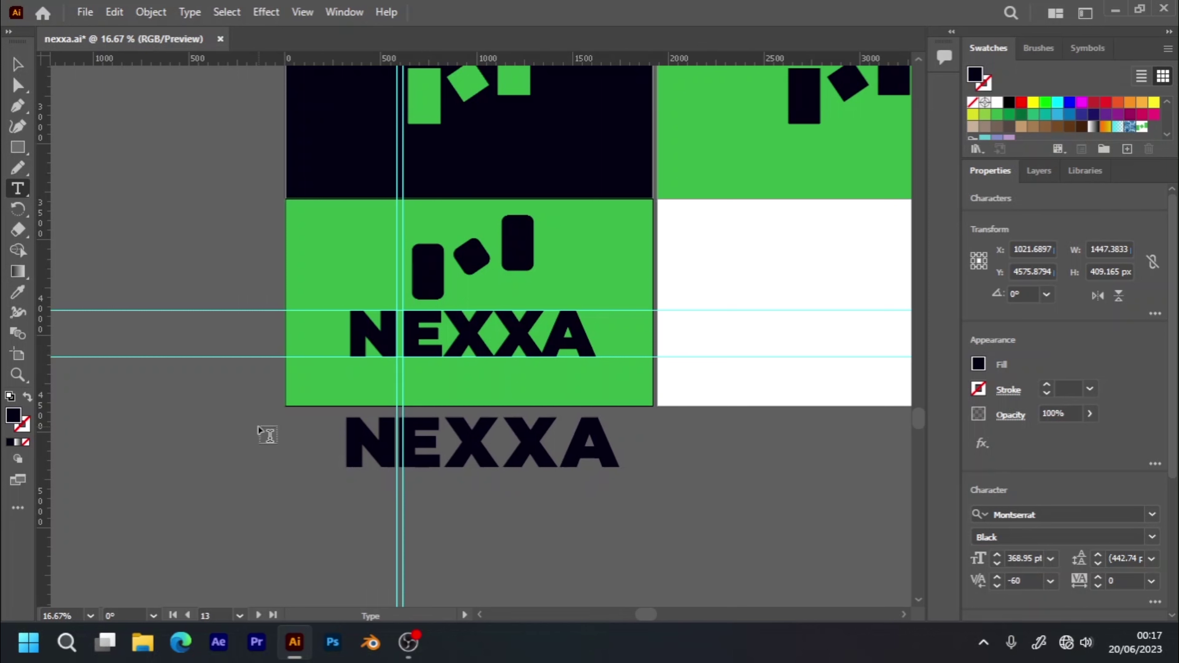
key(Right)
key(alt+Left)
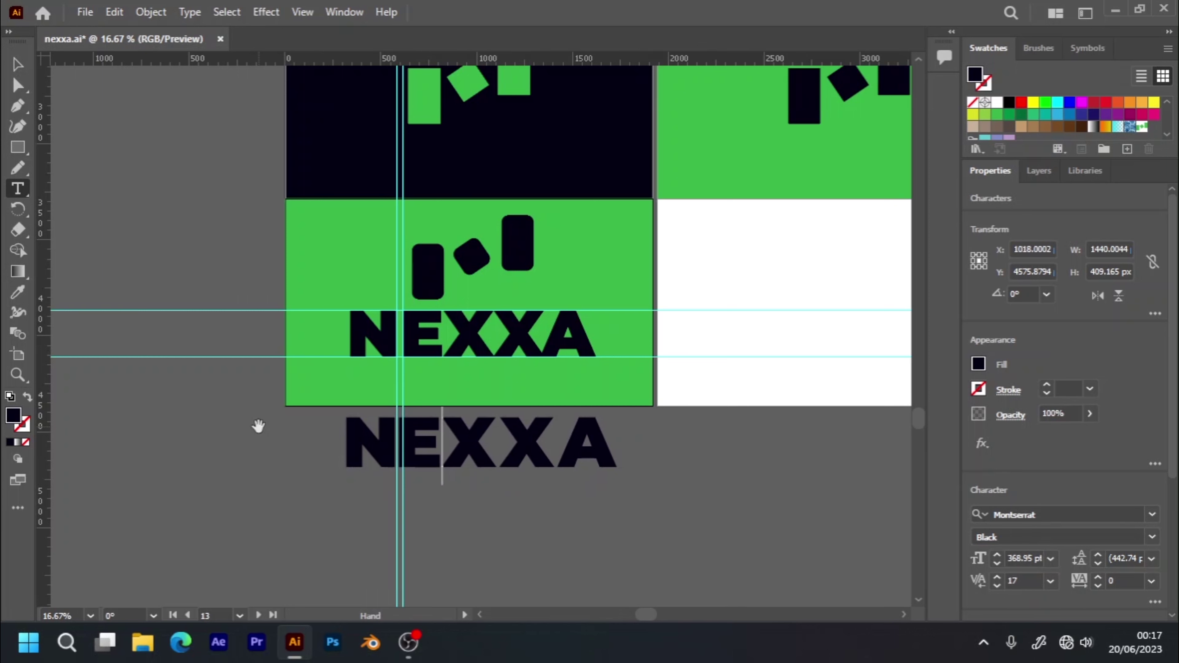
key(alt+Left)
key(alt+Left)
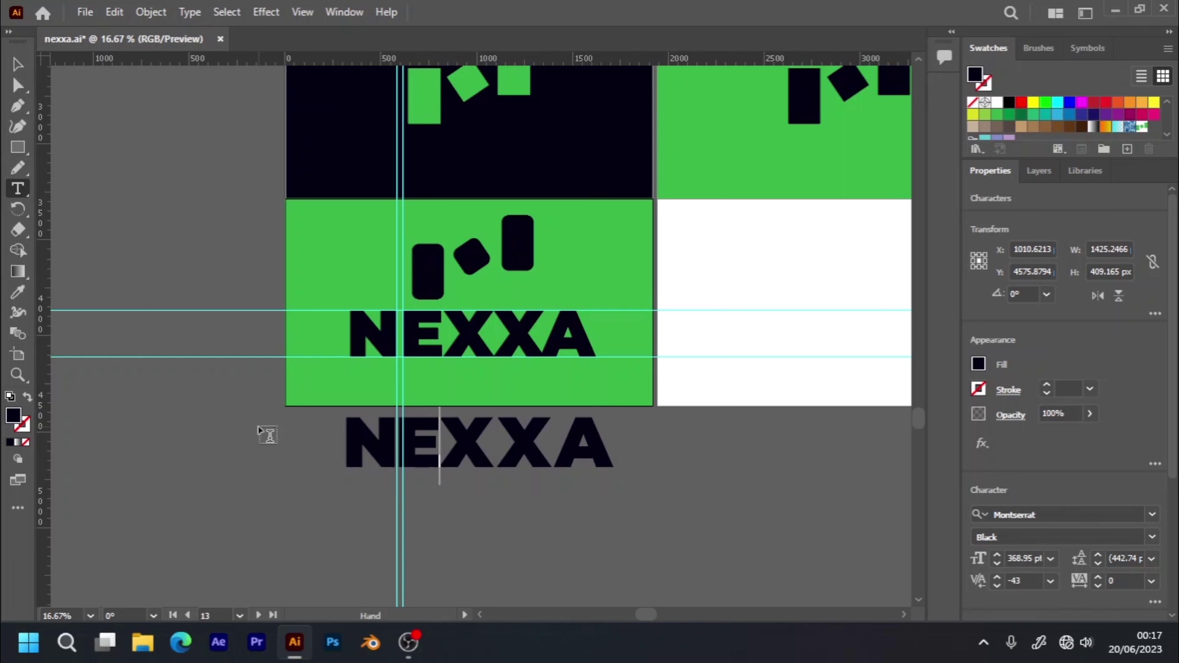
key(Right)
key(alt+Left)
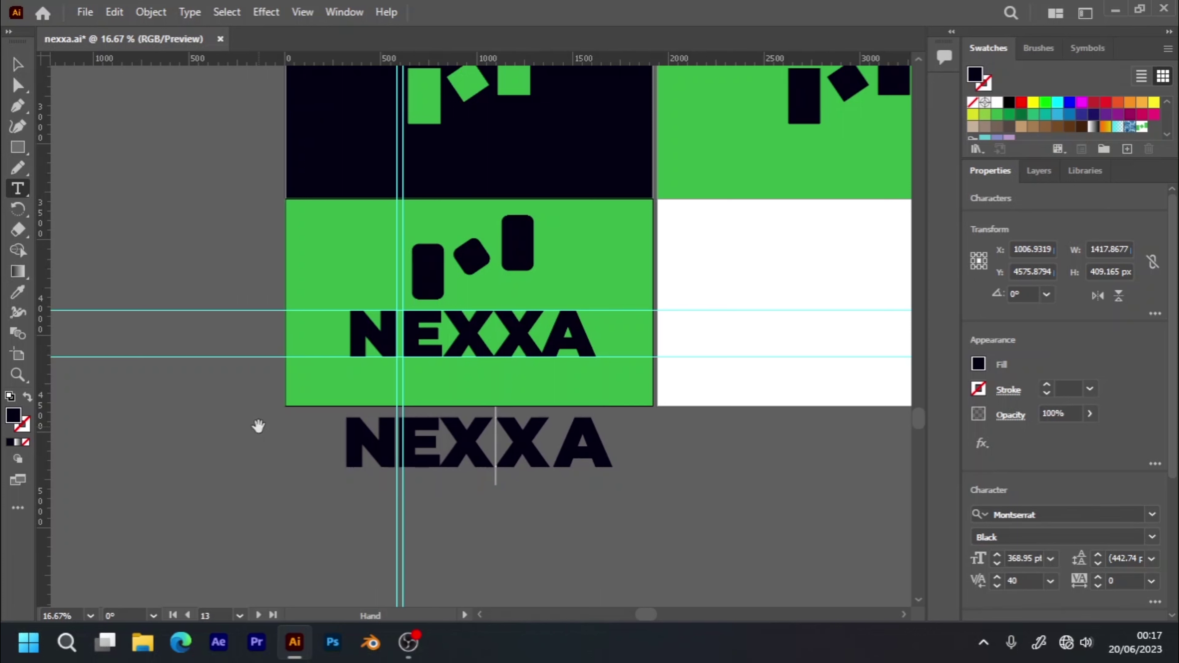
key(alt+Left)
key(alt+Left)
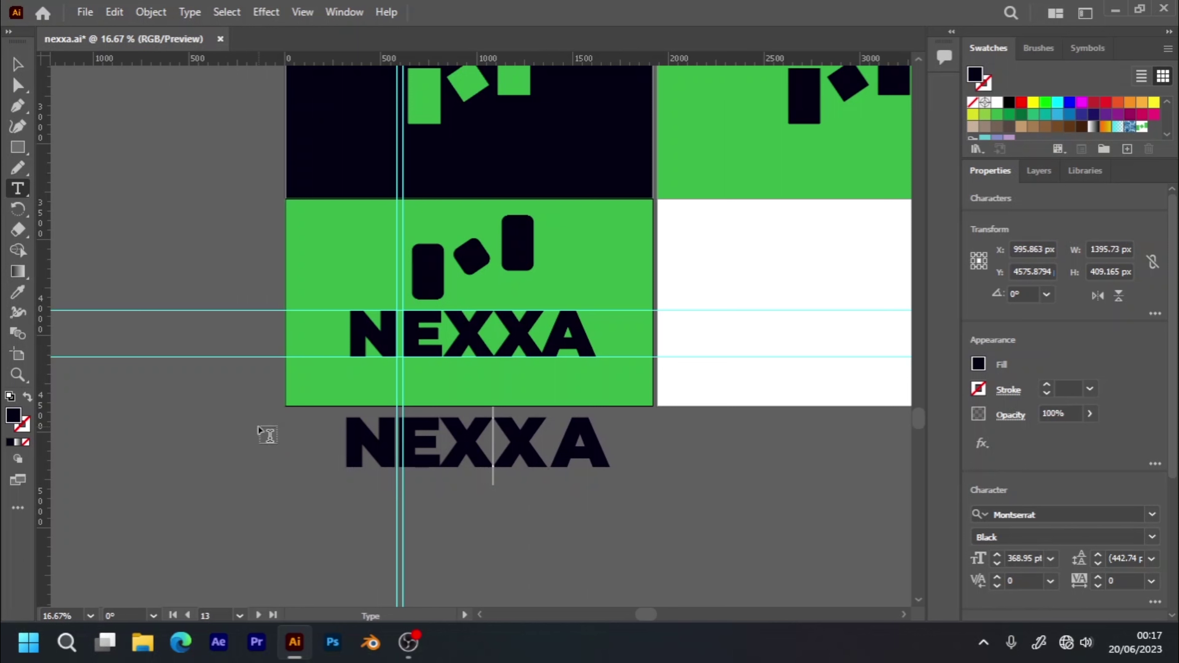
key(Right)
key(alt+Left)
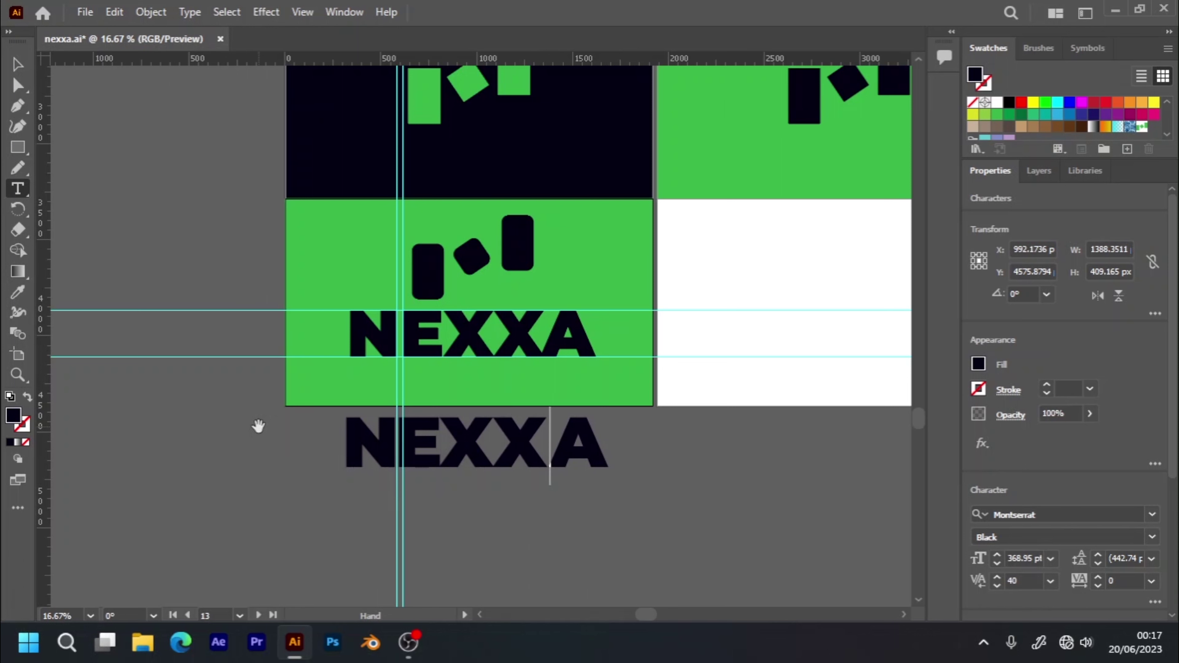
key(alt+Left)
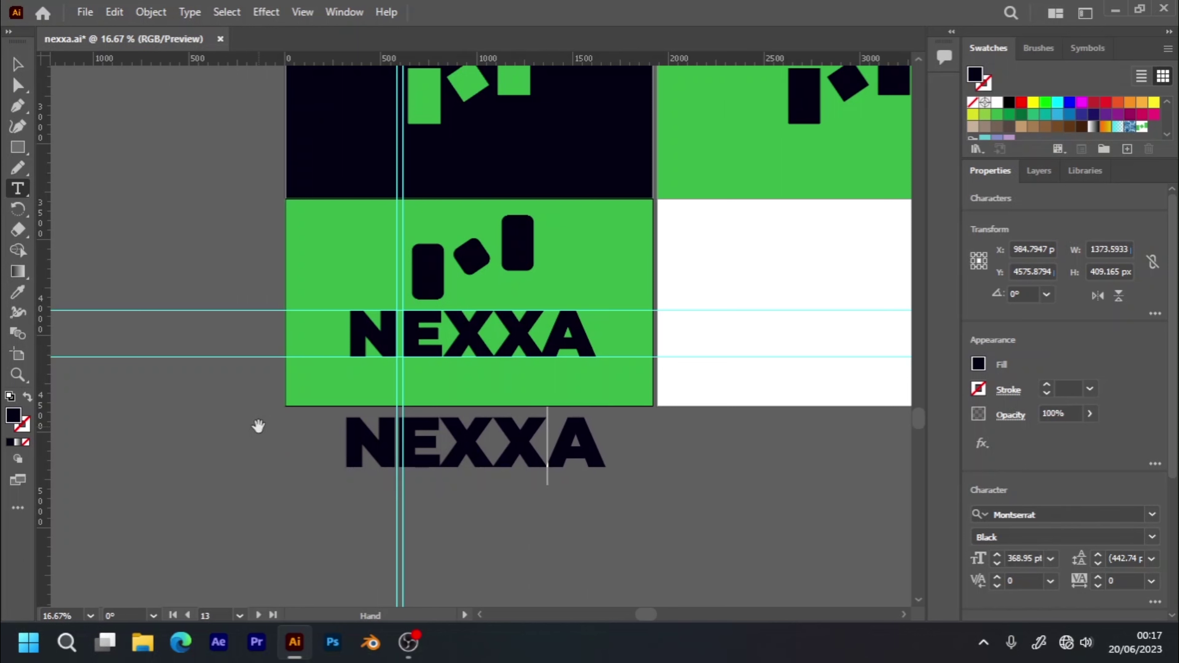
key(Left)
key(Left)
key(Left)
key(alt+Right)
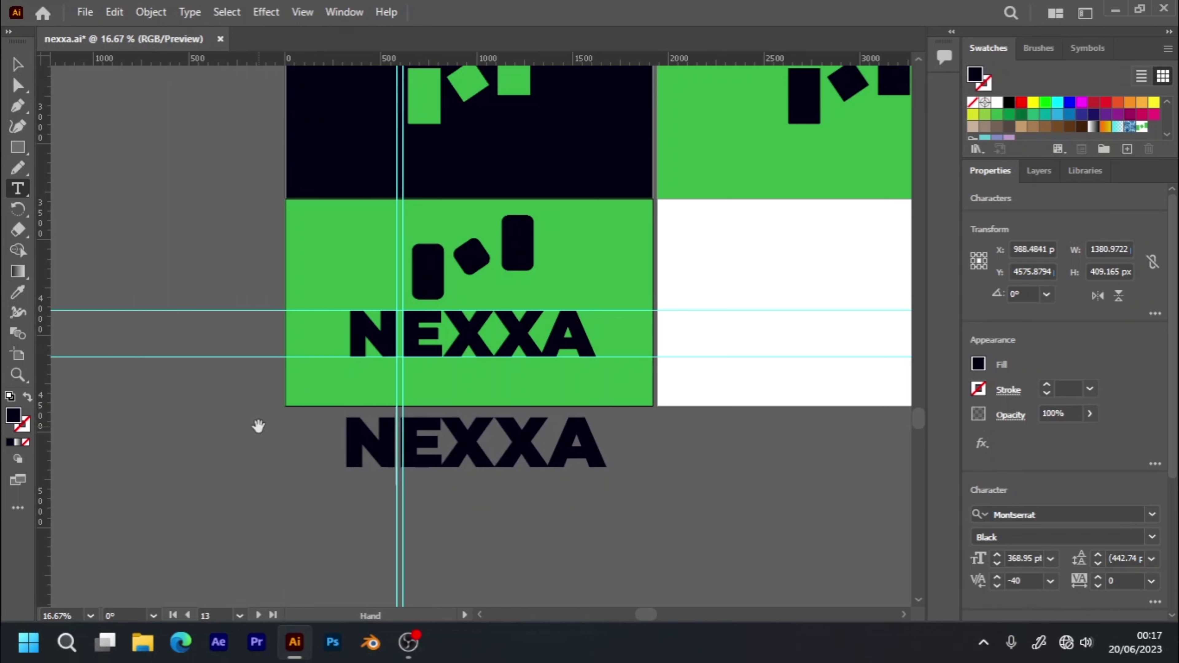
key(alt+Left)
key(alt+Left)
key(alt+Left)
key(alt+Left)
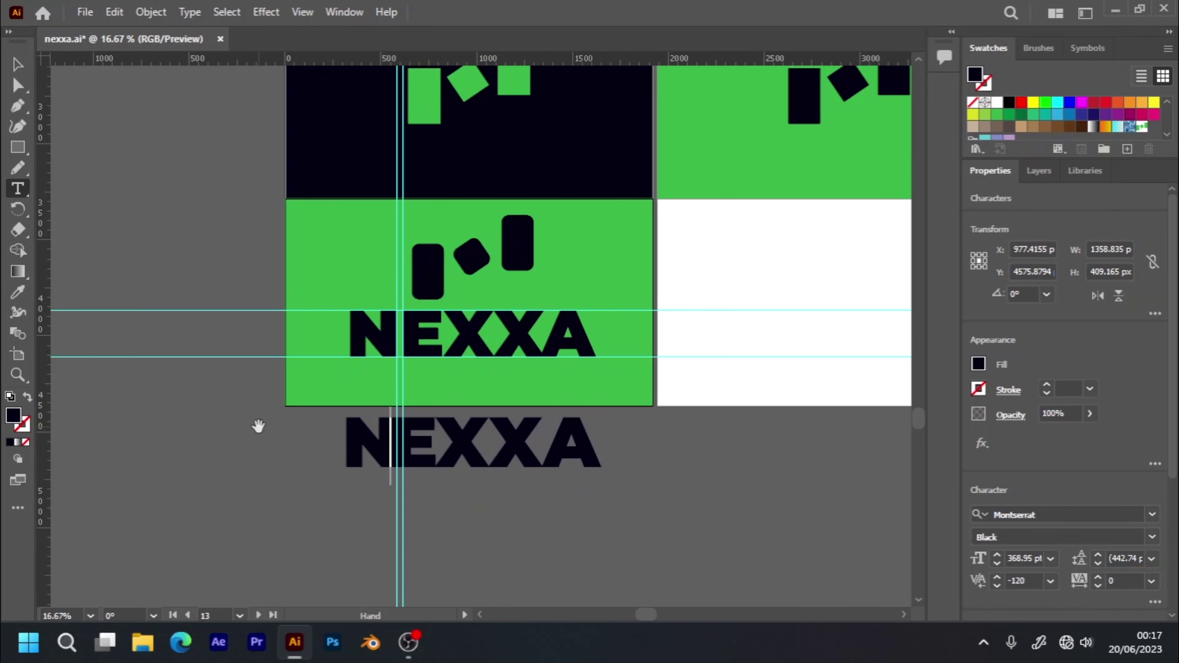
key(alt+Left)
key(alt+Right)
key(alt+Right)
key(alt+Right)
key(alt+Right)
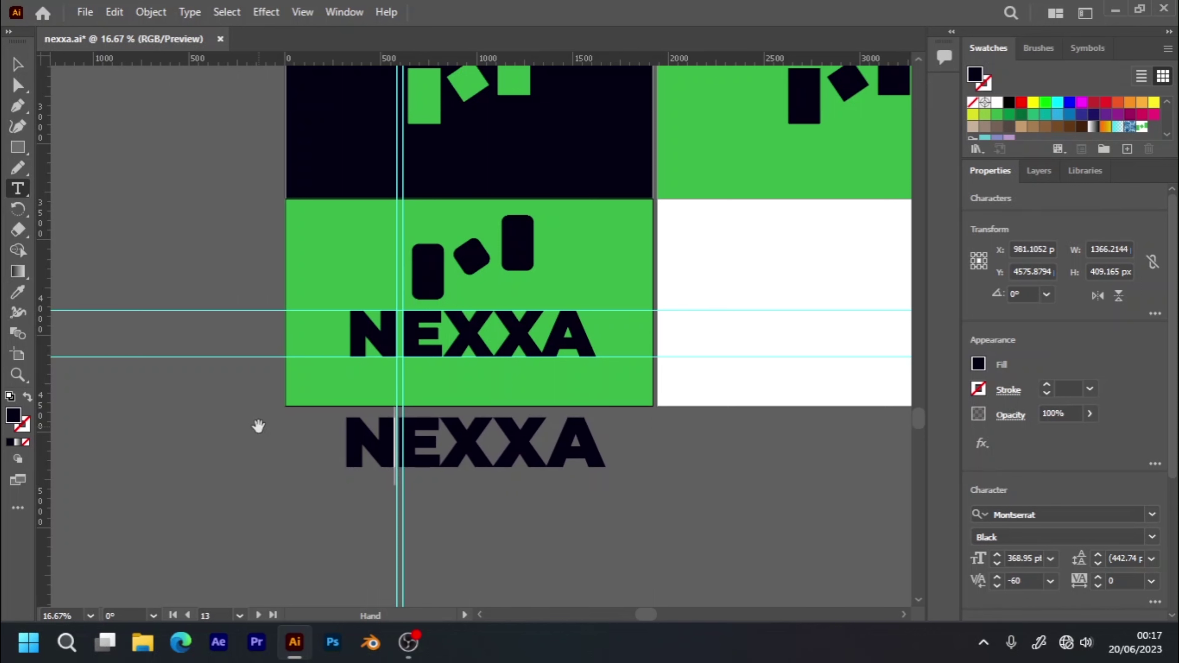
key(alt+Right)
key(alt+Right)
key(alt+Right)
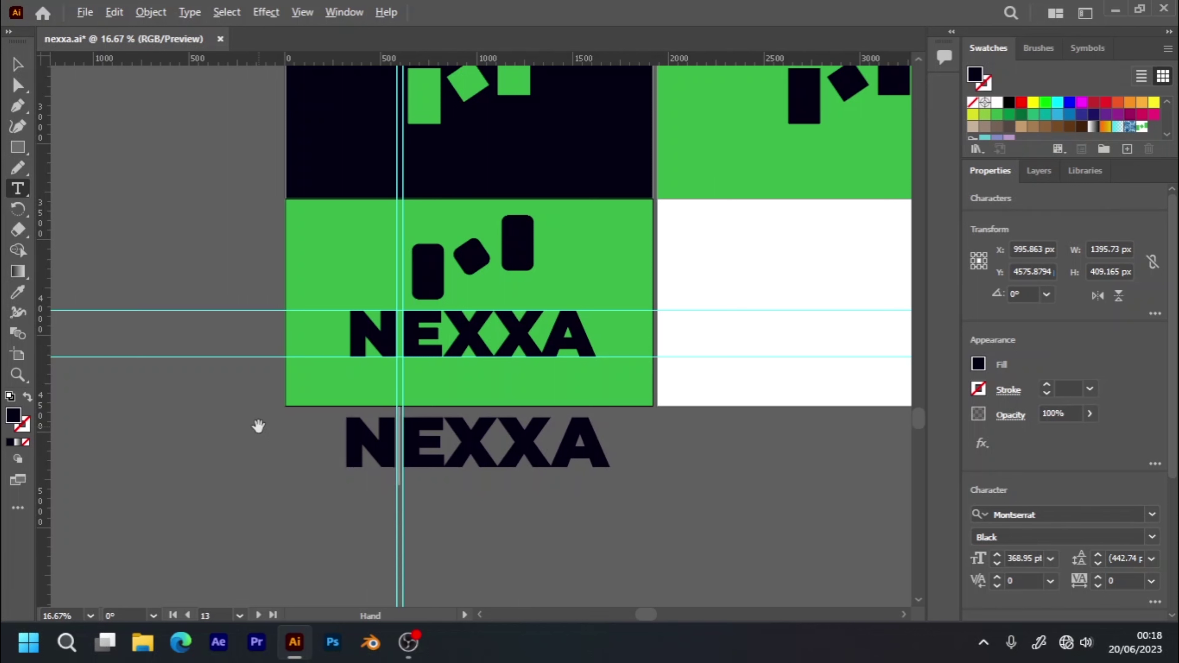
key(alt+Left)
key(alt+Left)
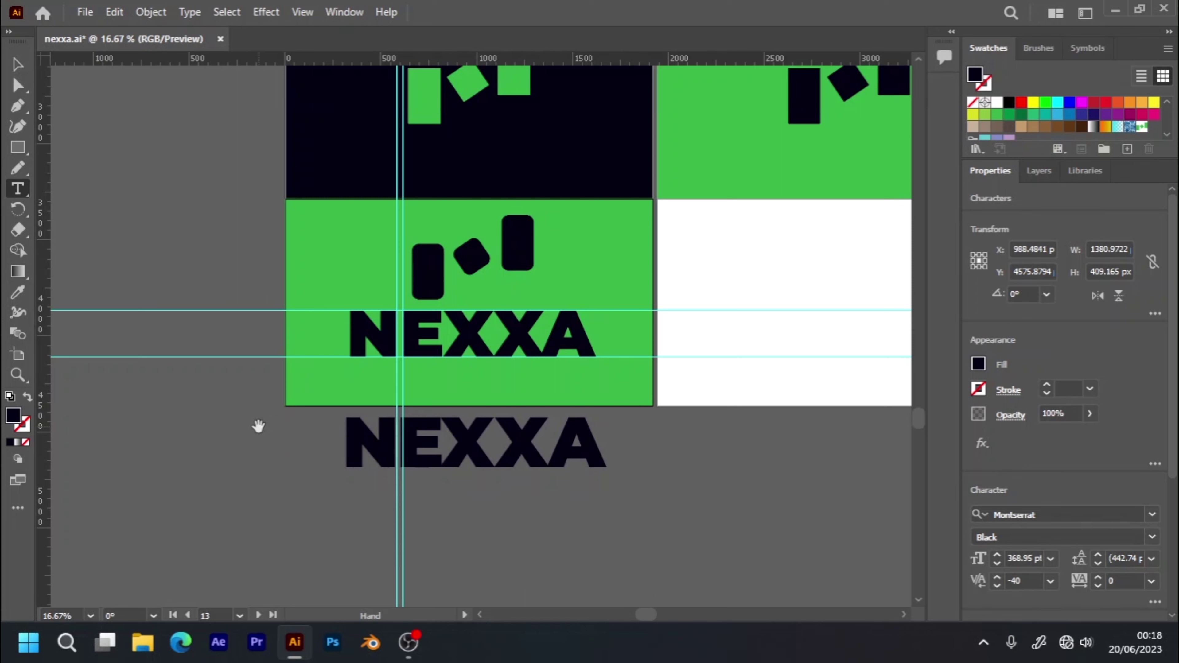
key(alt+Left)
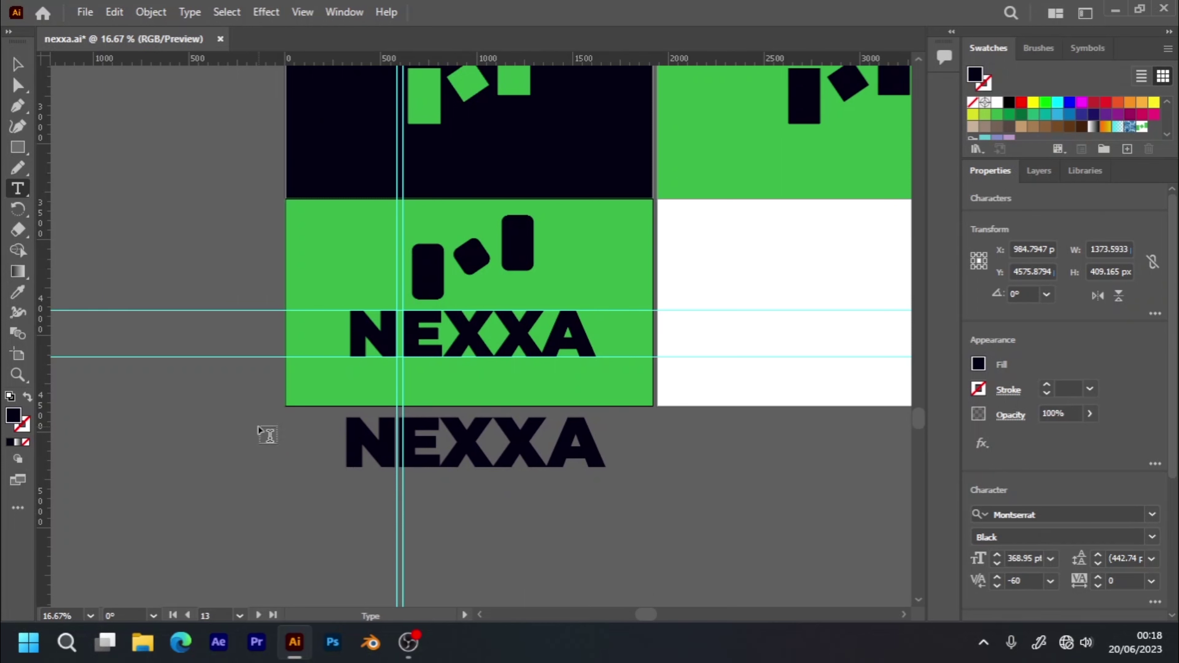
- Move the lower NEXXA text further right and lower below the green artboard
click(21, 66)
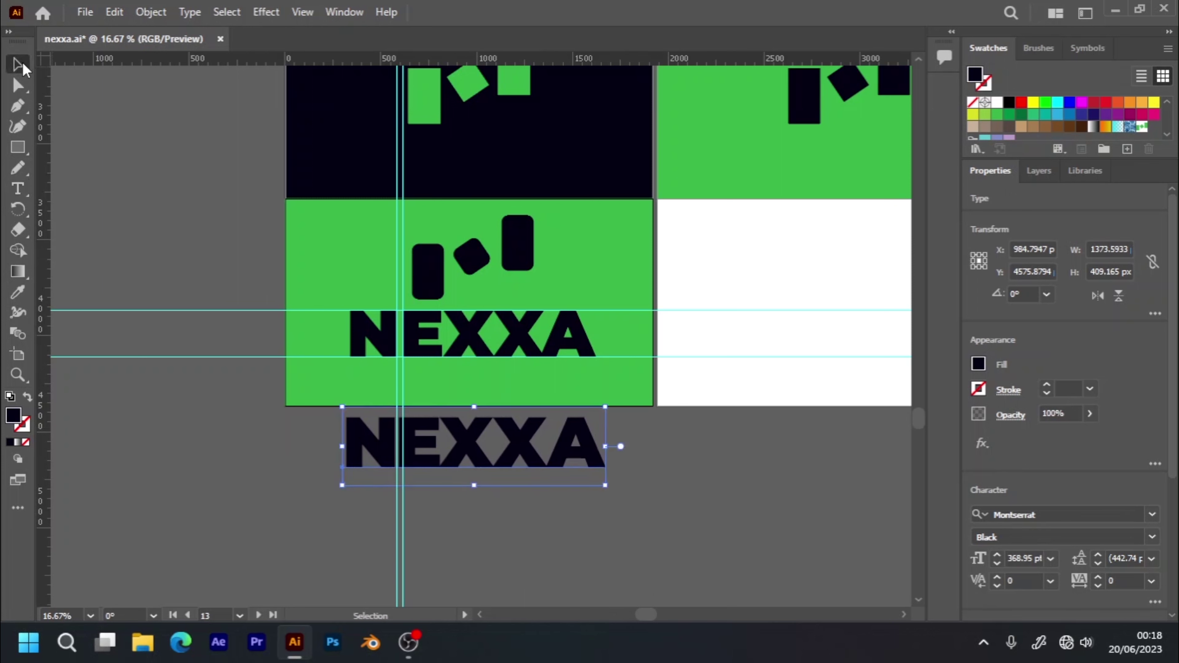
click(283, 519)
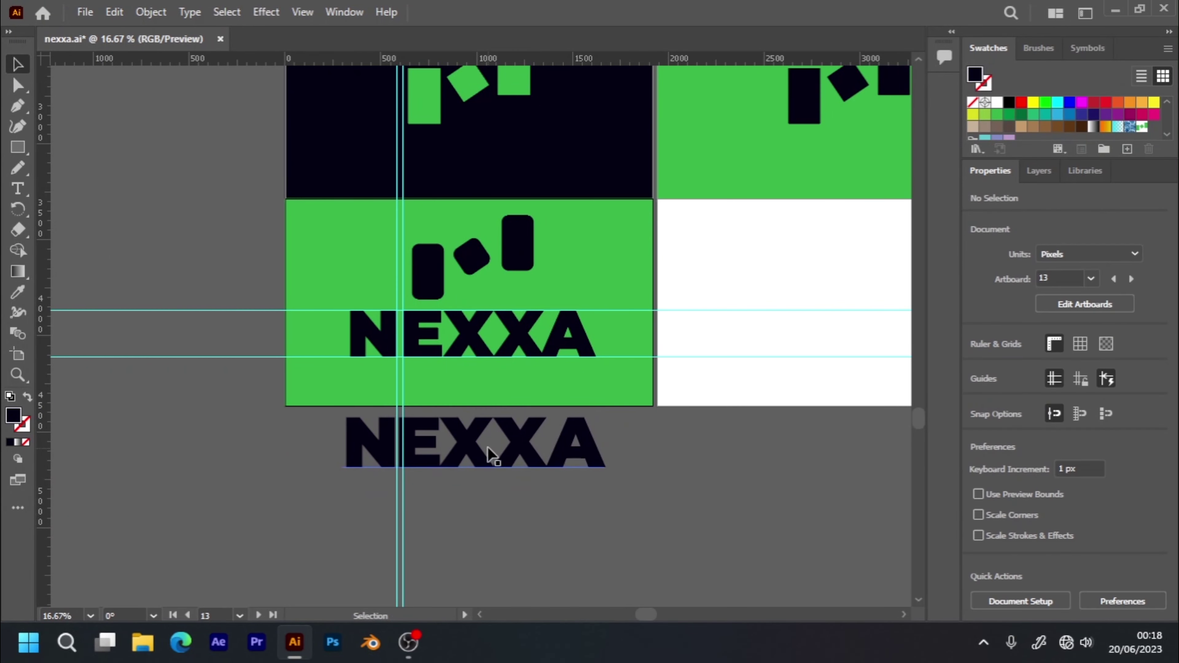
drag(486, 457, 598, 494)
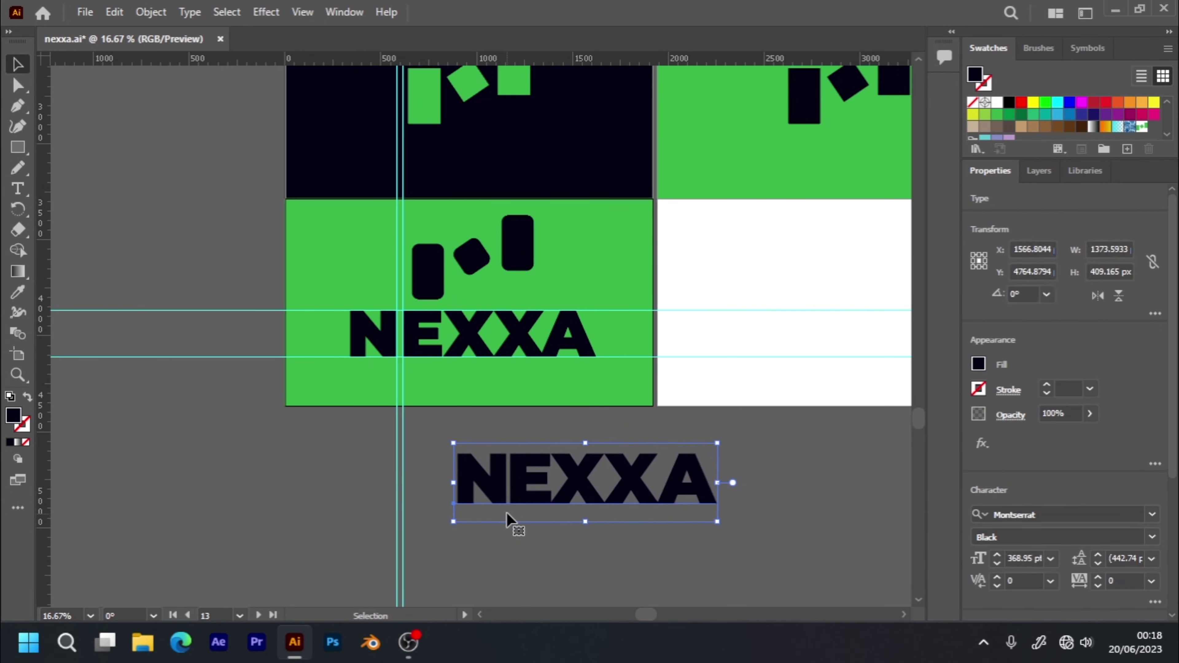
click(490, 497)
- Tighten the N–E kerning and widen the E–X, X–X and X–A gaps to 20
double_click(509, 491)
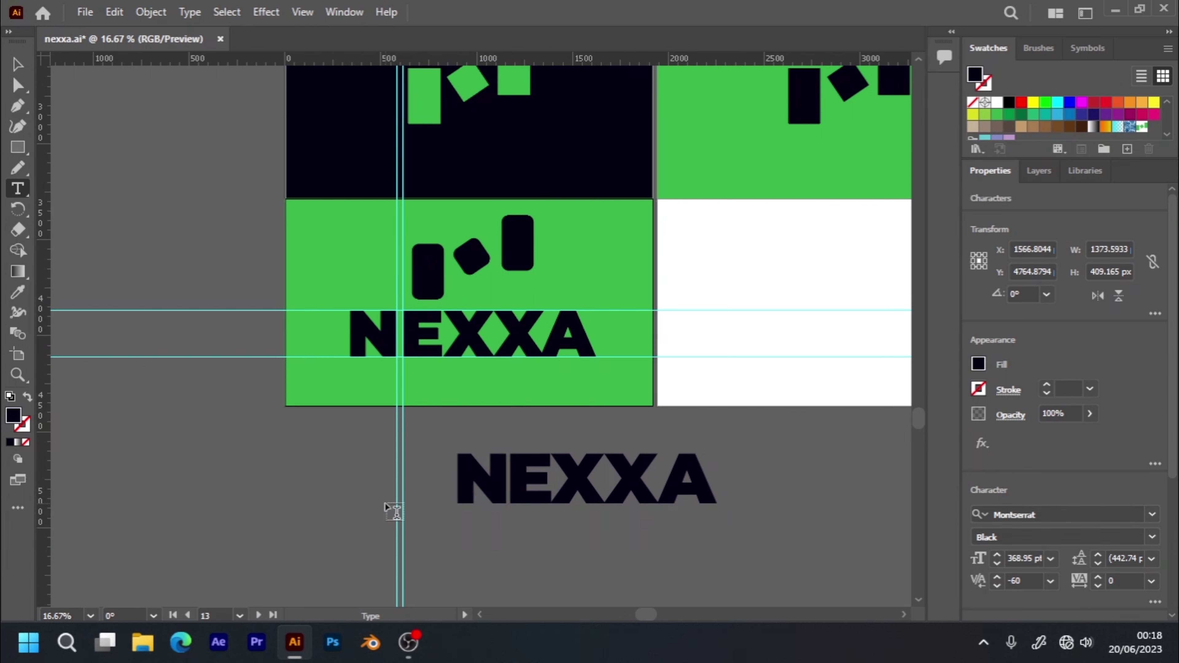
key(alt+Left)
key(alt+Left)
key(alt+Left)
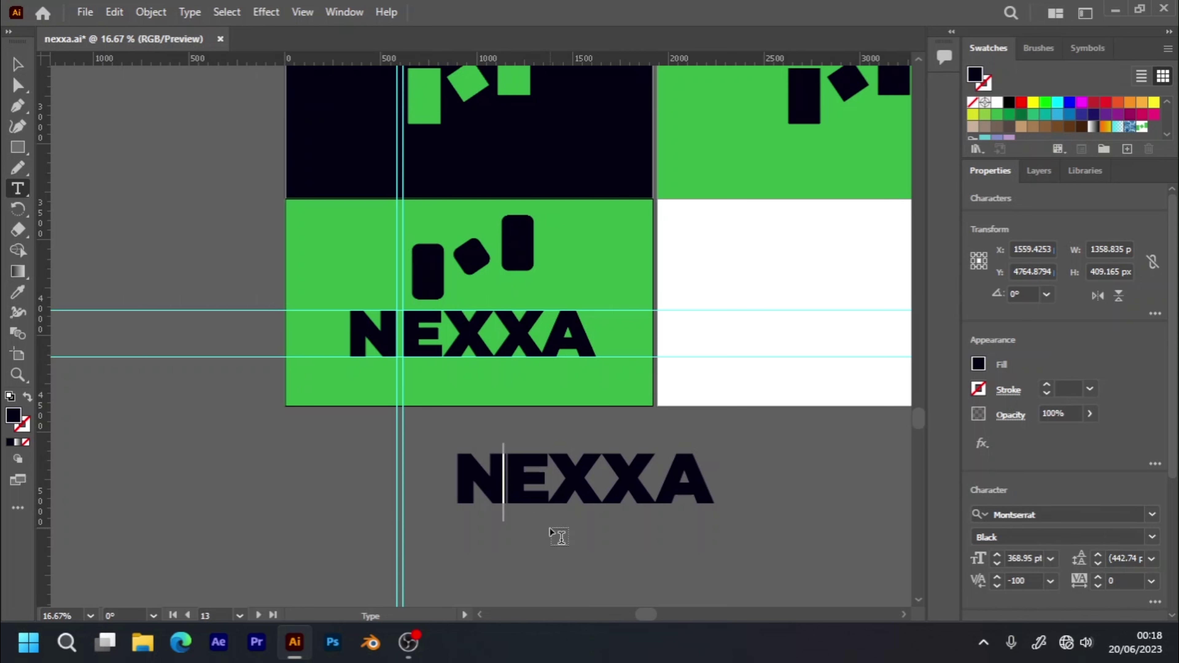
key(alt+Left)
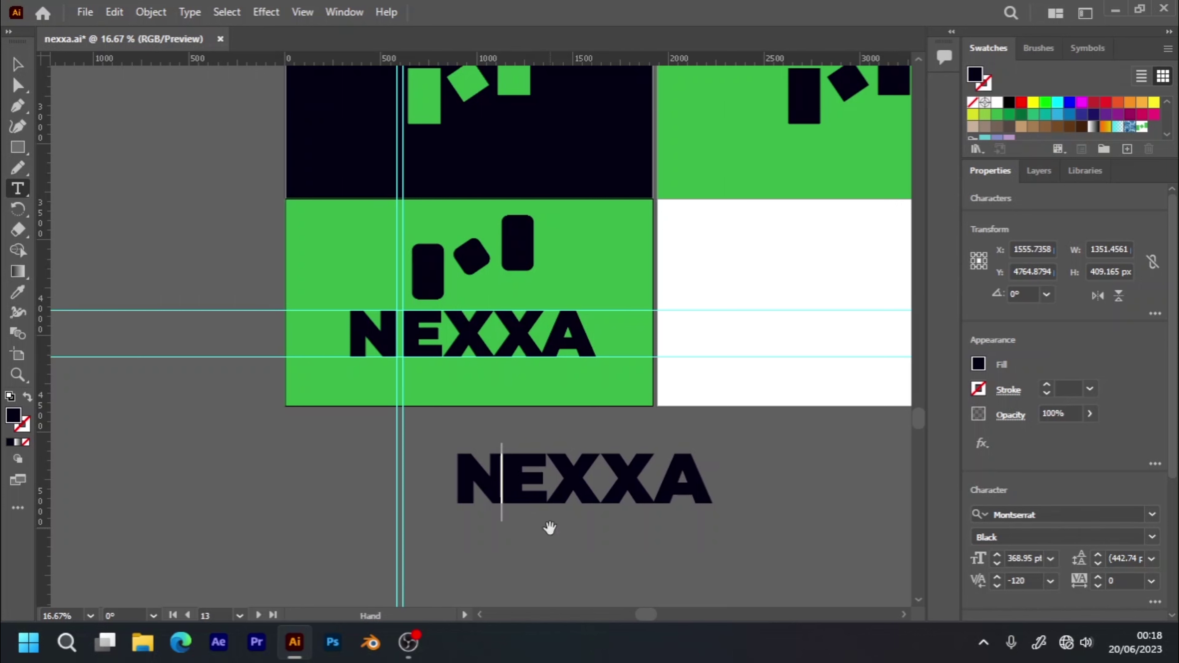
key(alt+Right)
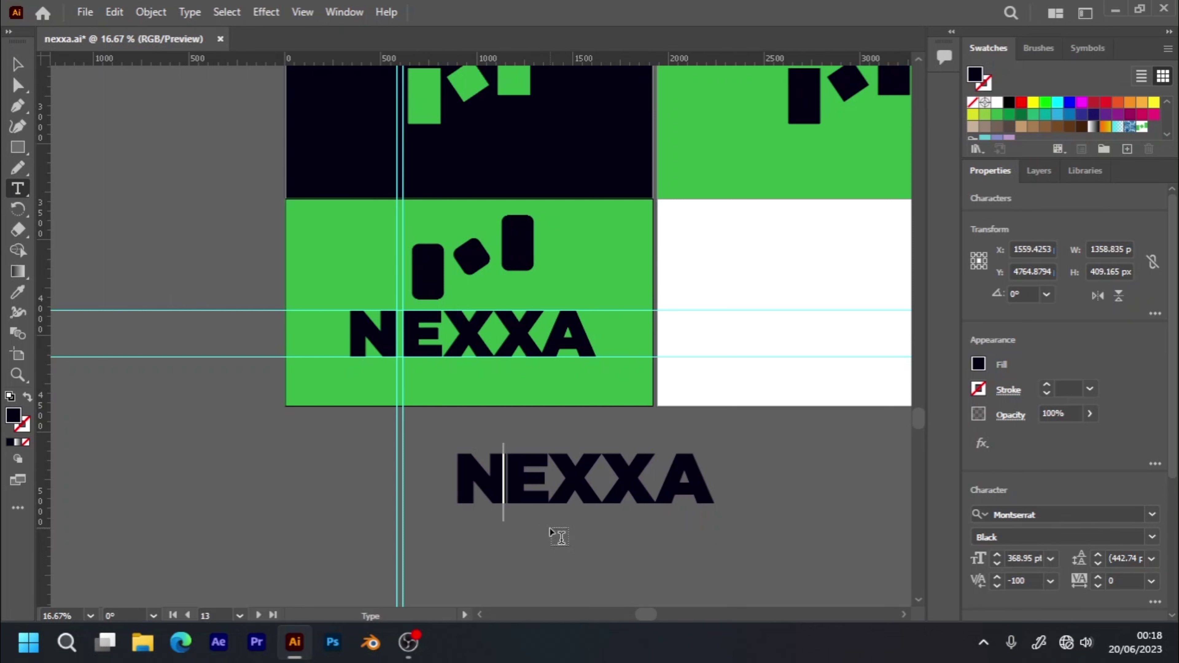
key(Right)
key(alt+Right)
key(Right)
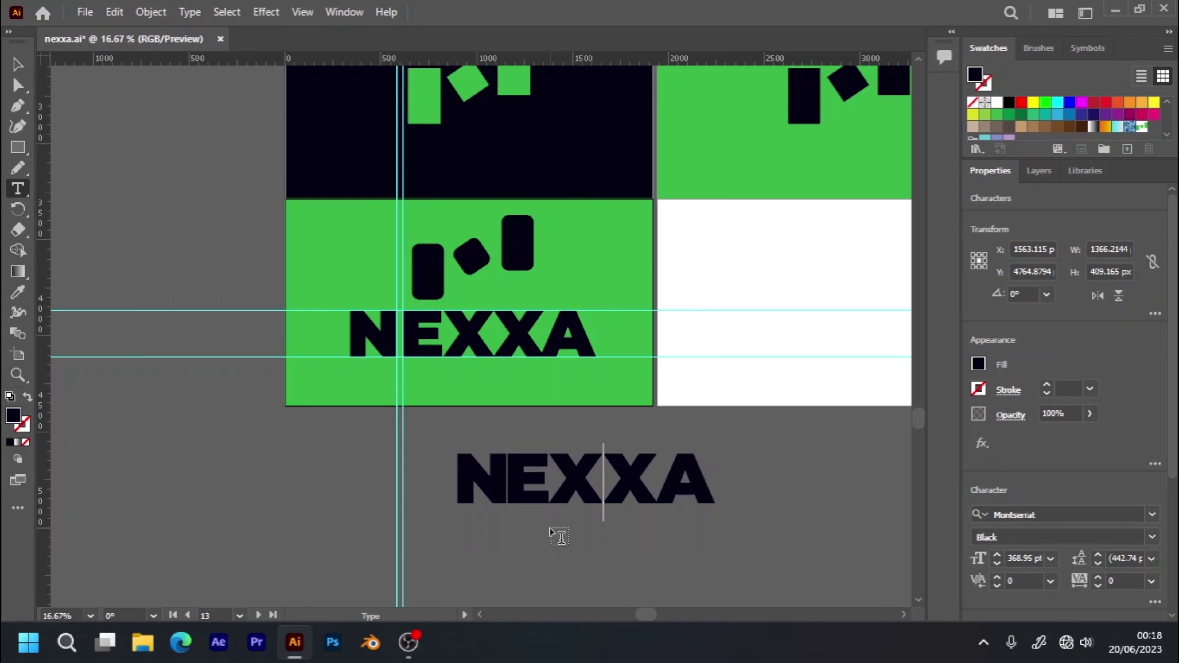
key(alt+Right)
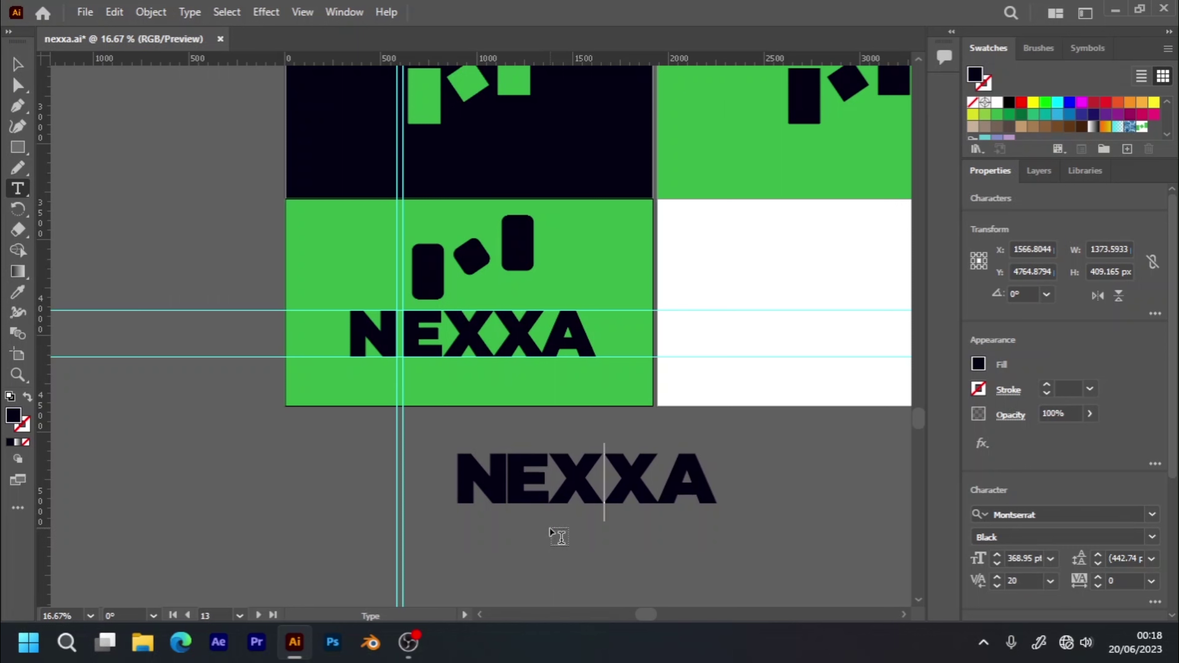
key(Right)
key(alt+Right)
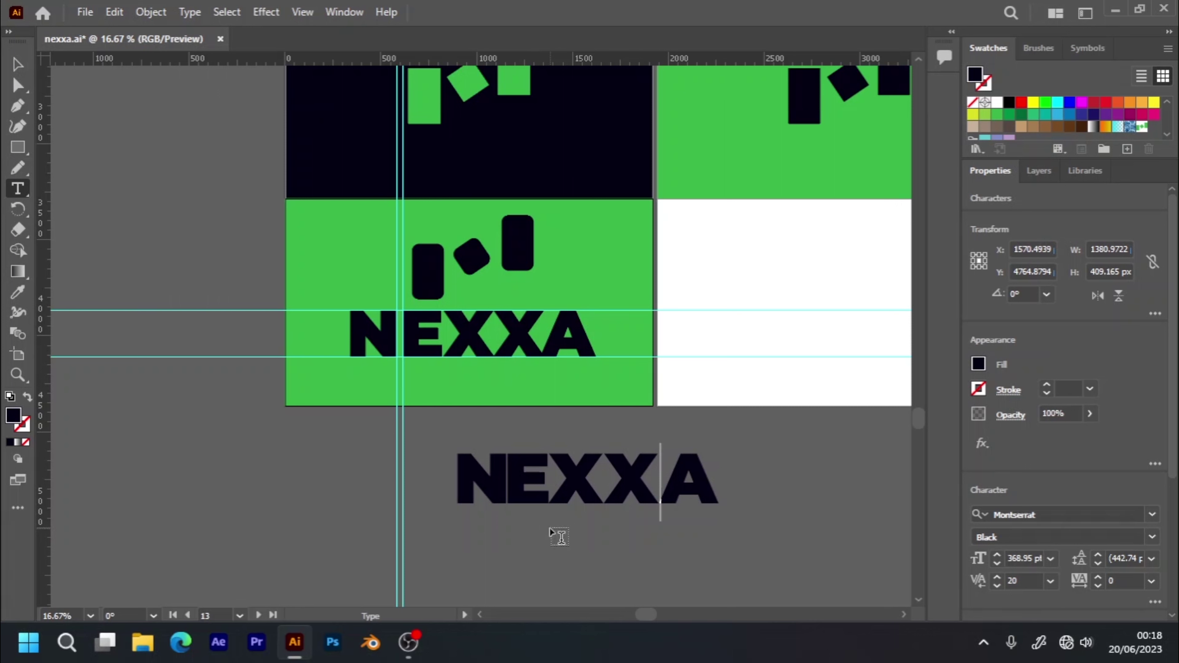
- Discard the accidental empty text frame left of the artboards and deselect everything
drag(175, 174, 239, 215)
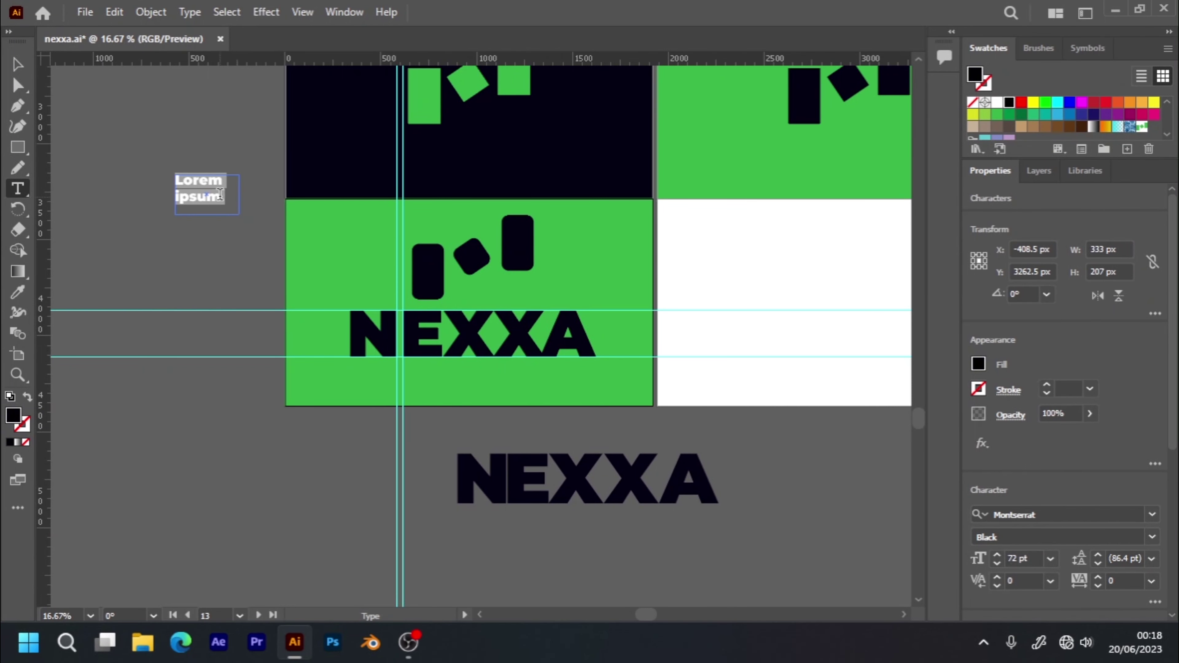
key(BackSpace)
key(Escape)
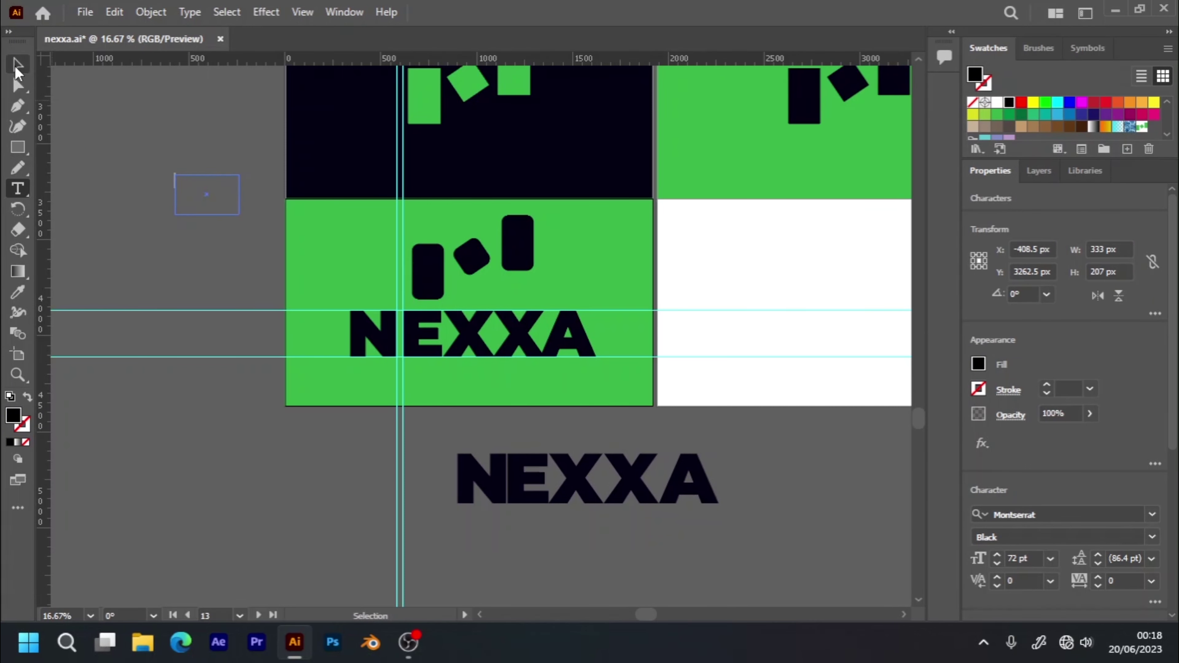
key(ctrl+shift+a)
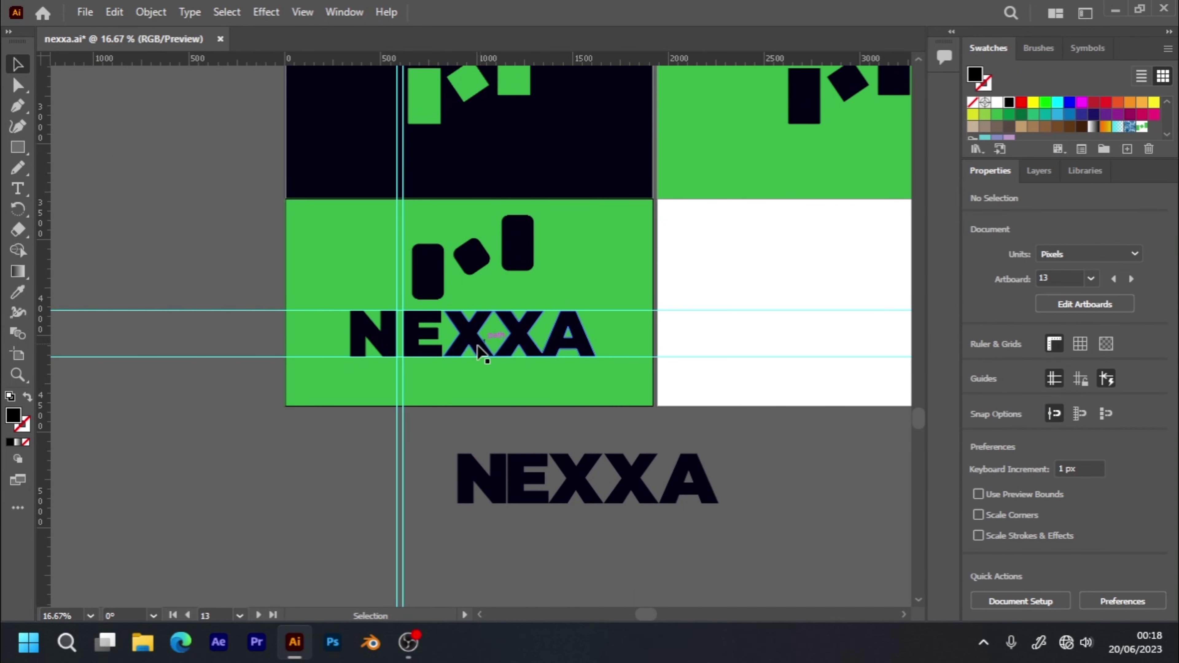
- Loosen the N–E, E–X and X–X kerning of the spare NEXXA text
click(532, 481)
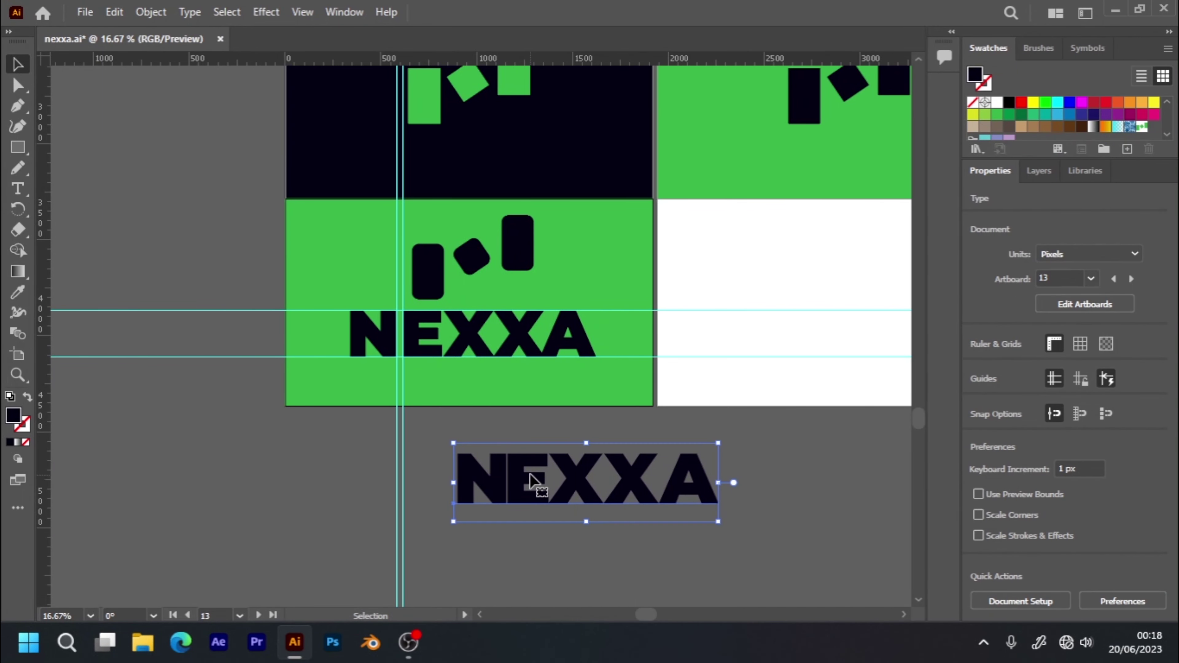
right_click(538, 482)
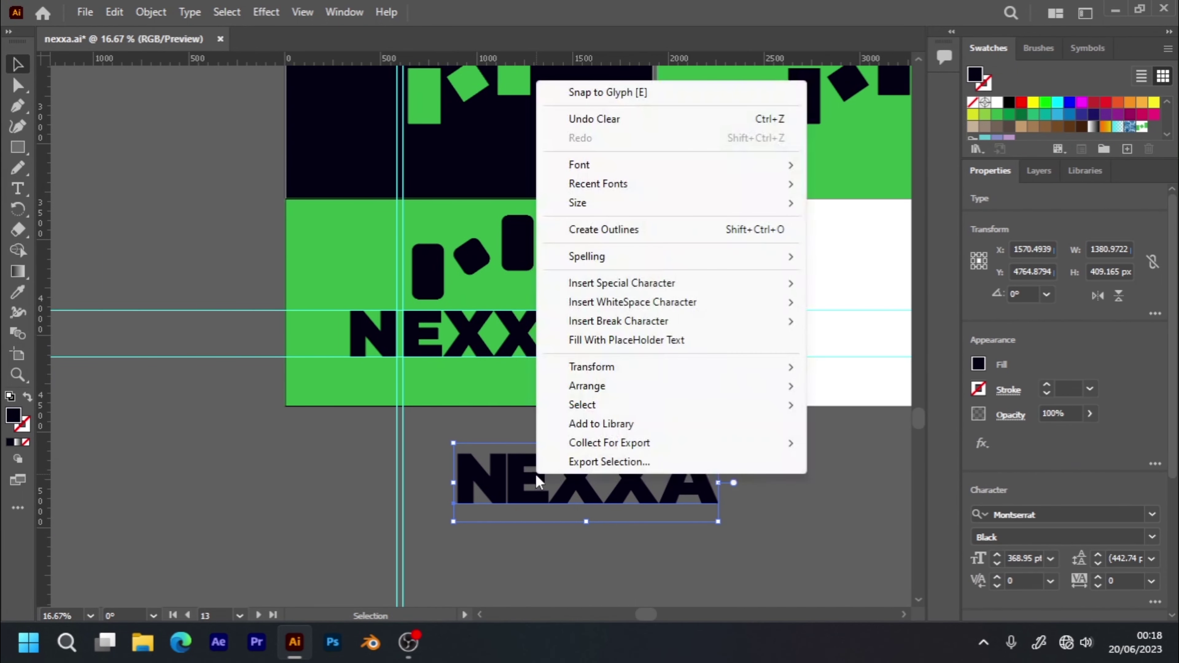
click(530, 525)
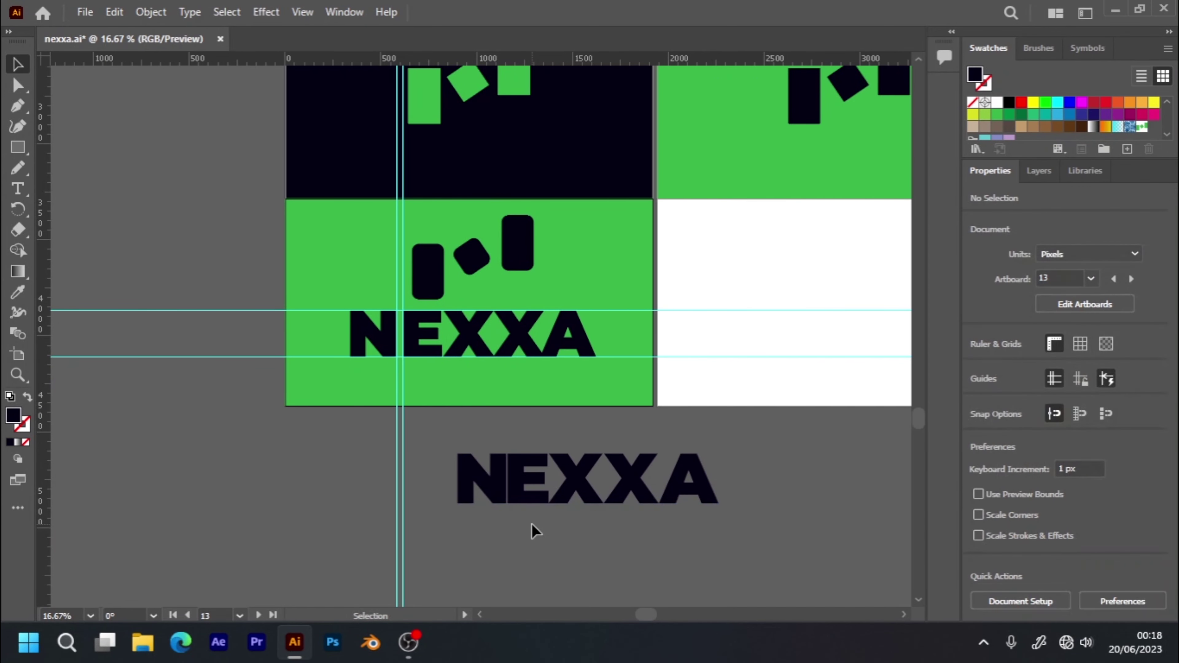
double_click(517, 491)
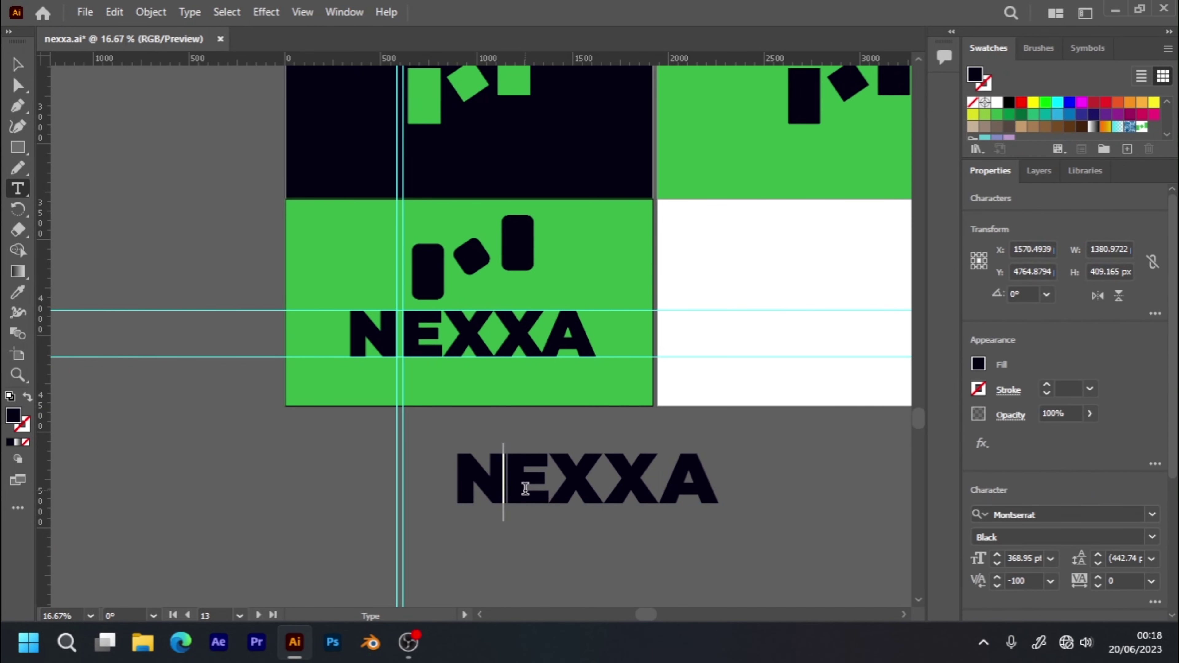
key(alt+Right)
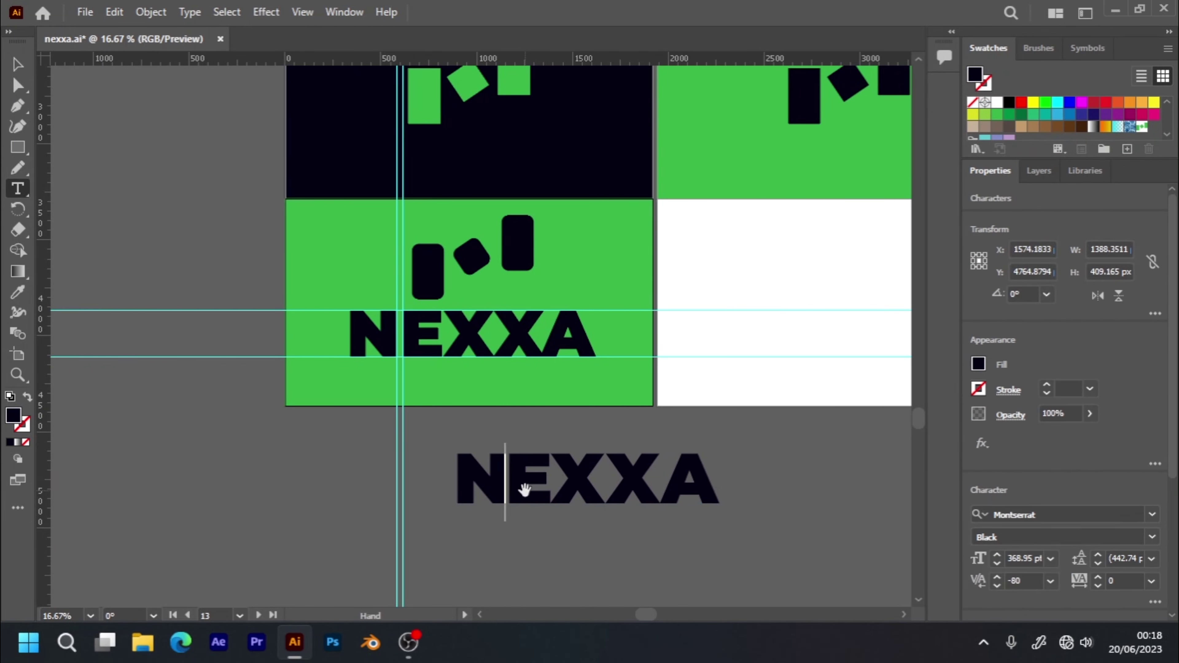
key(alt+Right)
key(Right)
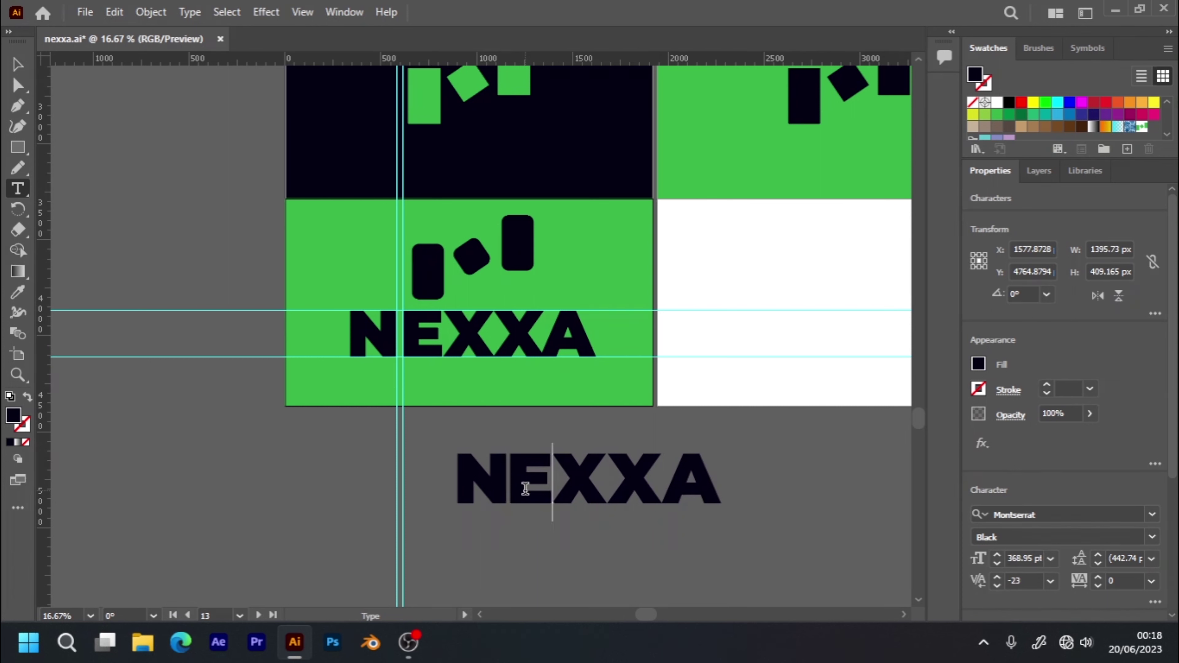
key(alt+Right)
key(alt+Right)
key(Right)
key(alt+Right)
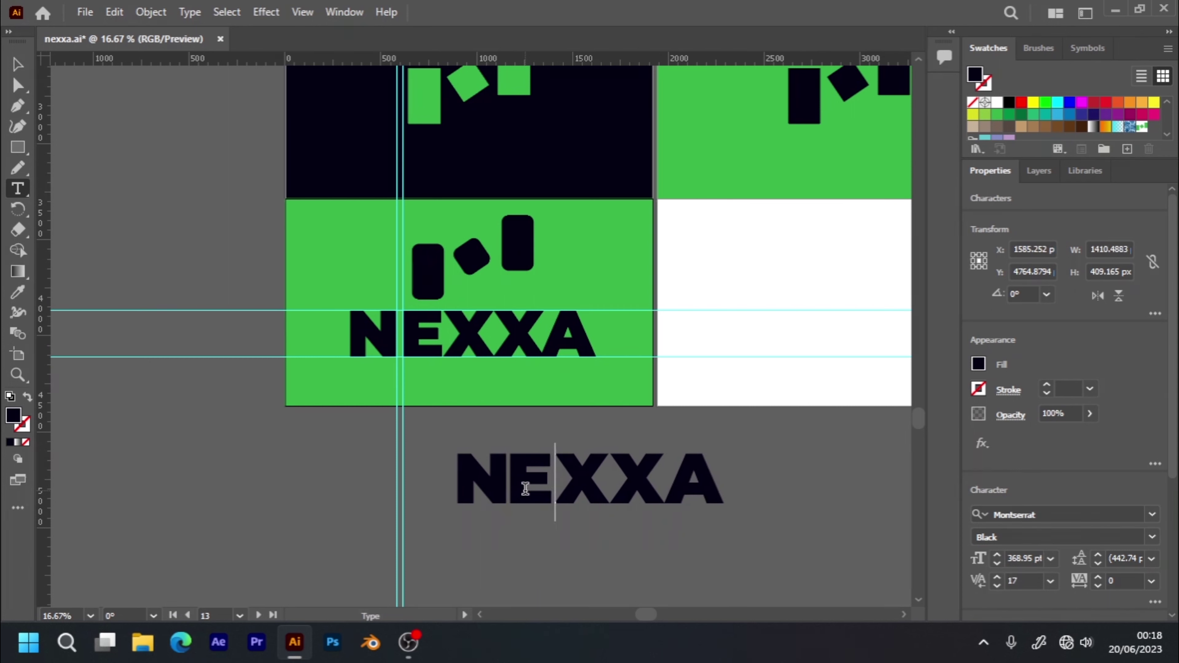
key(alt+Right)
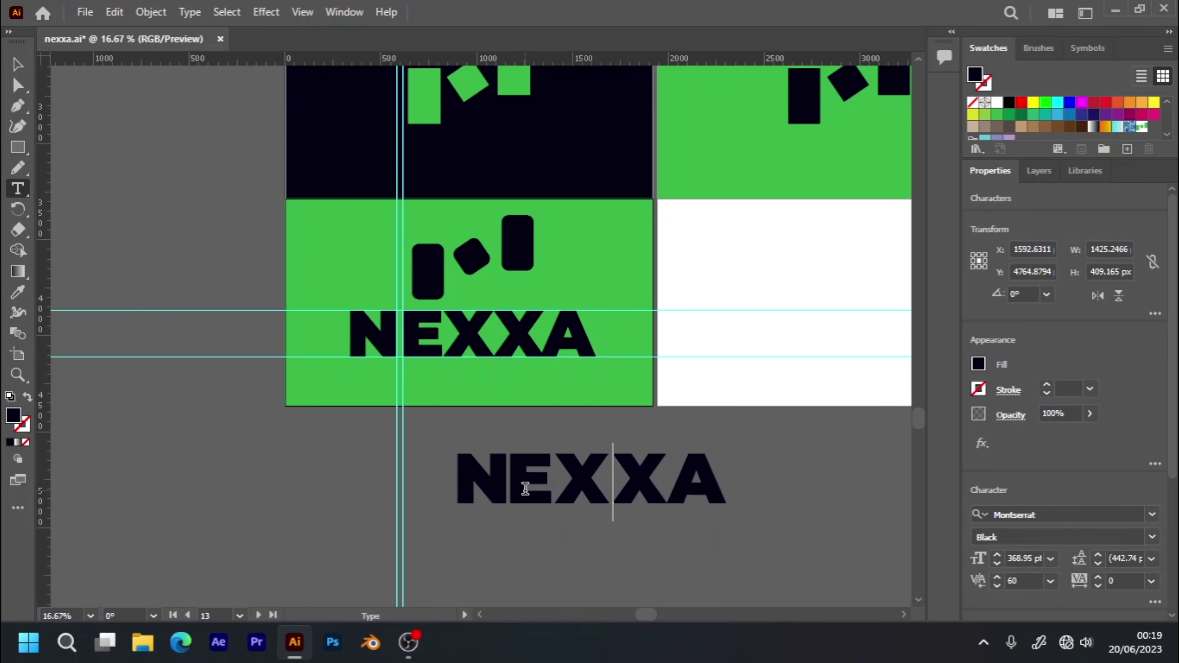
- Widen the X–A gap, bring X–X kerning to 80 and N–E to -40, then exit editing
key(Right)
key(alt+Right)
key(alt+Right)
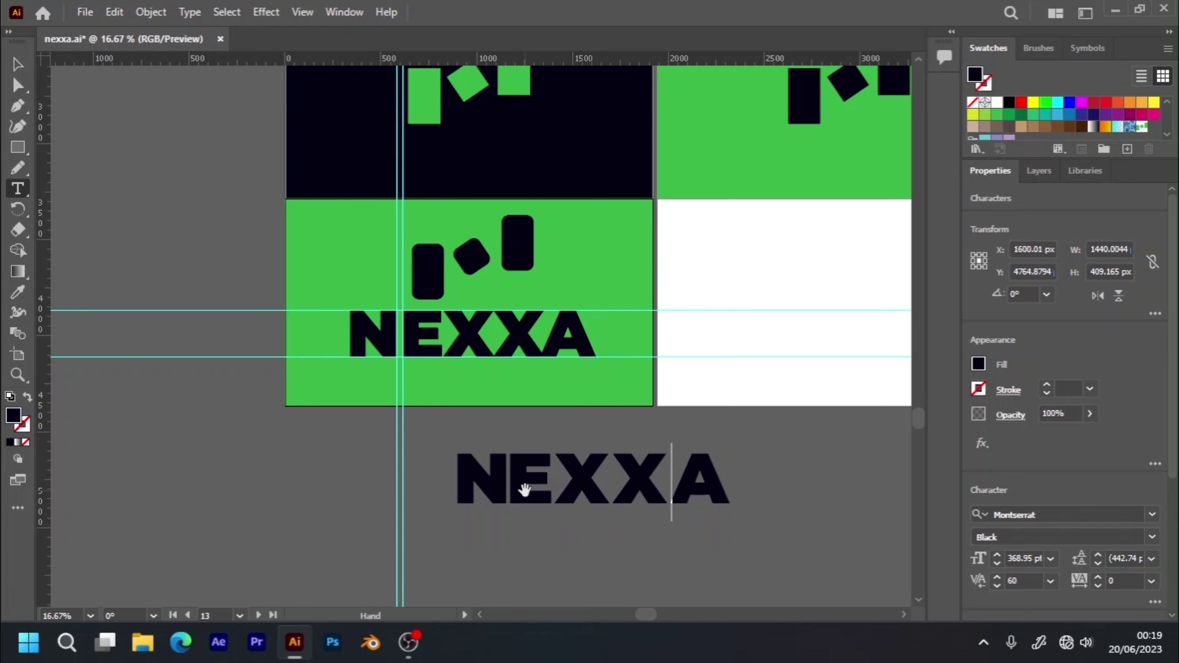
key(alt+Right)
key(Left)
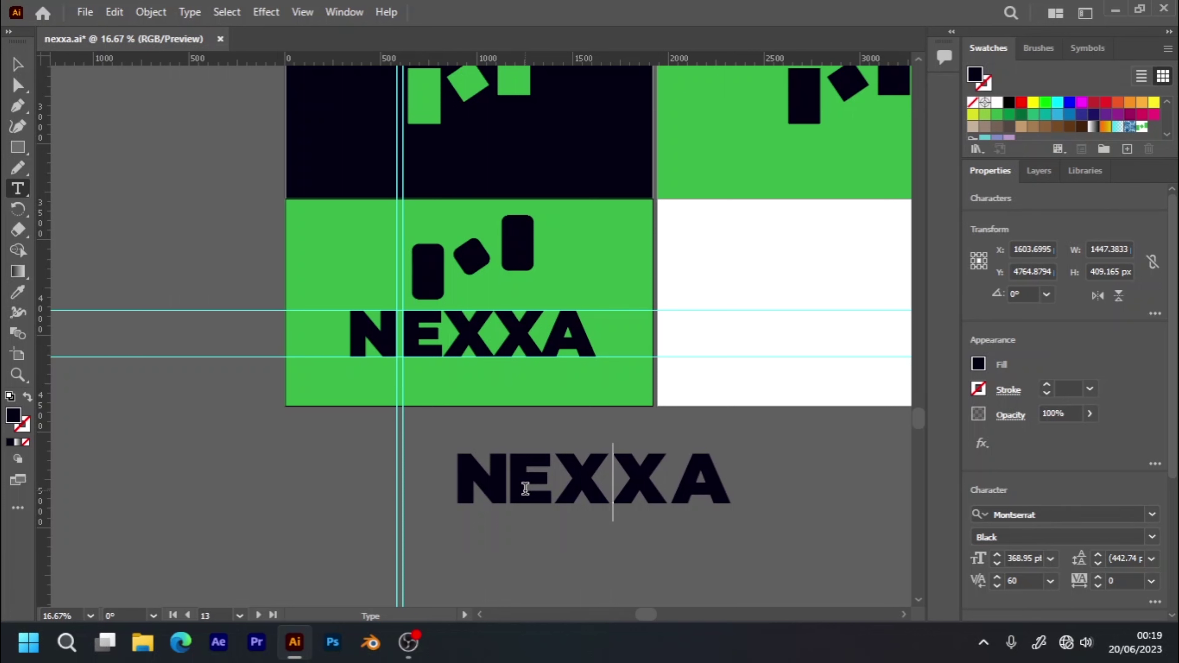
key(alt+Right)
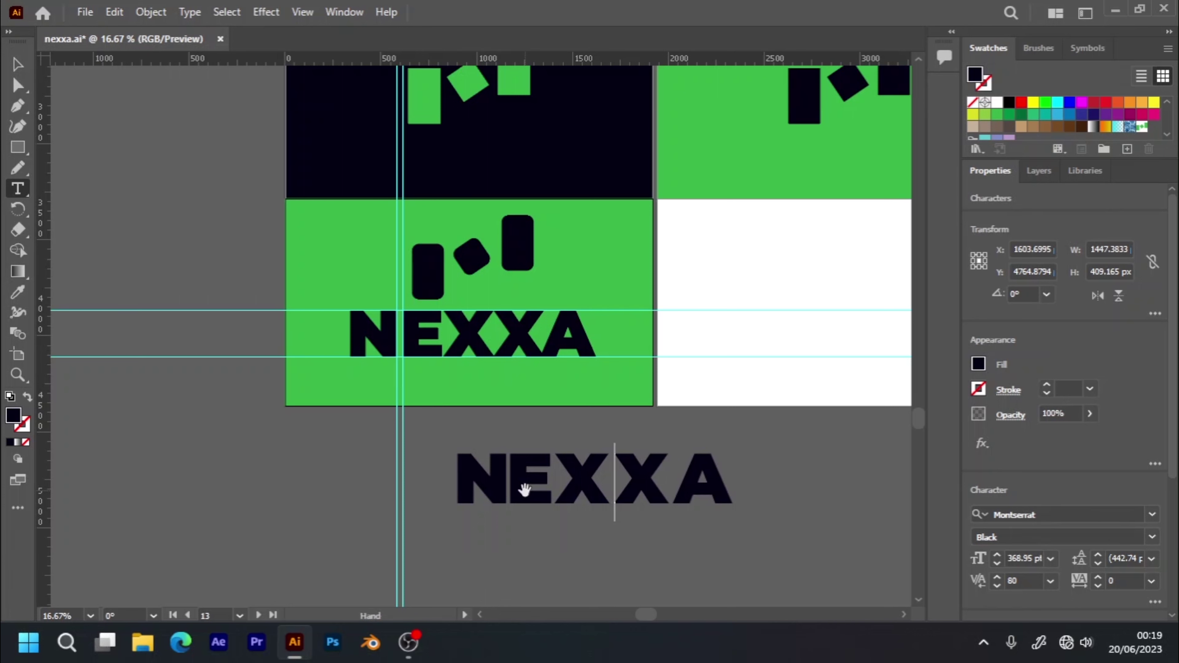
key(Left)
key(Left)
key(alt+Right)
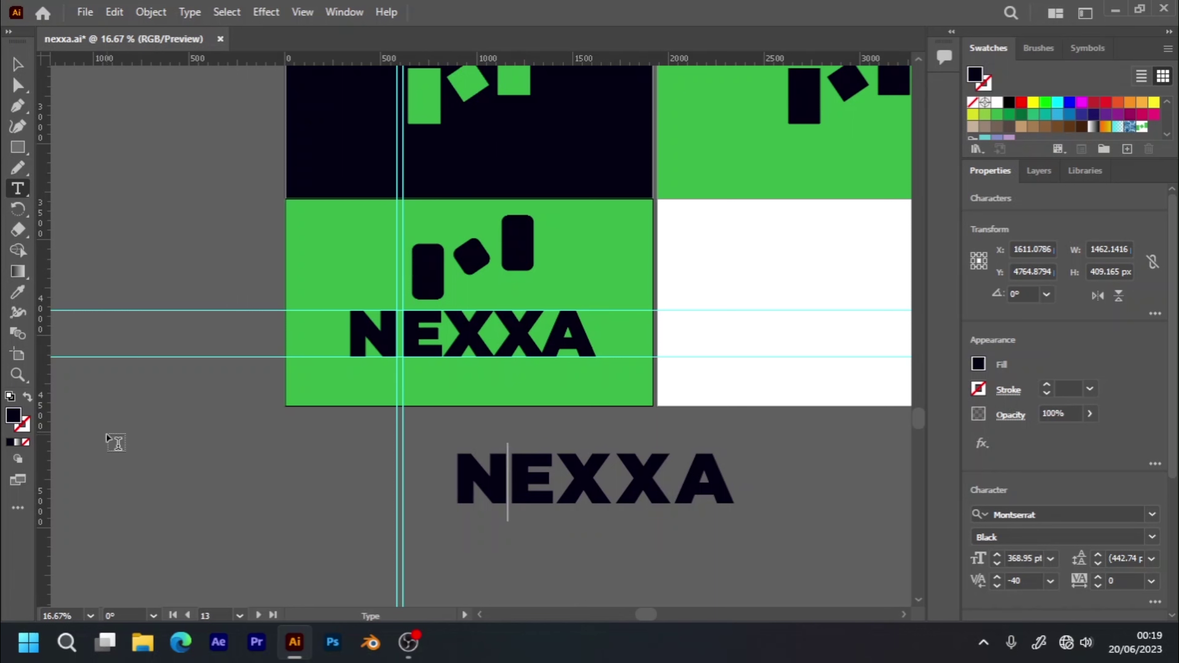
key(Escape)
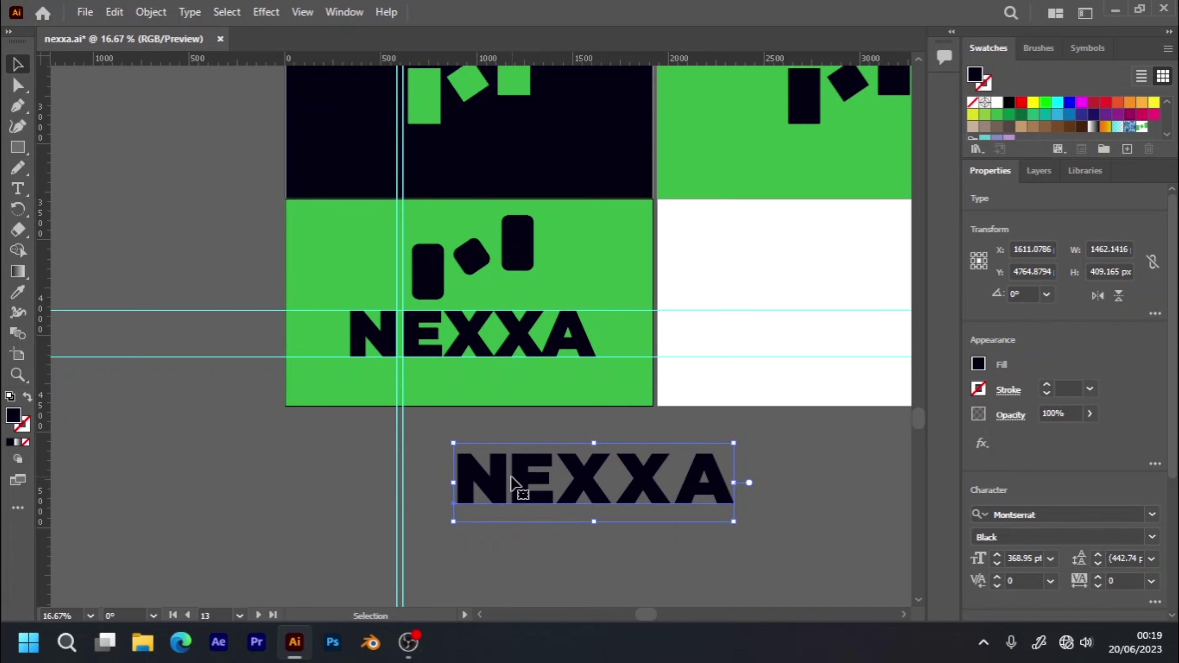
- Outline the respaced NEXXA and swap it for the old wordmark on the green artboard, scaled to fit
right_click(510, 493)
click(641, 232)
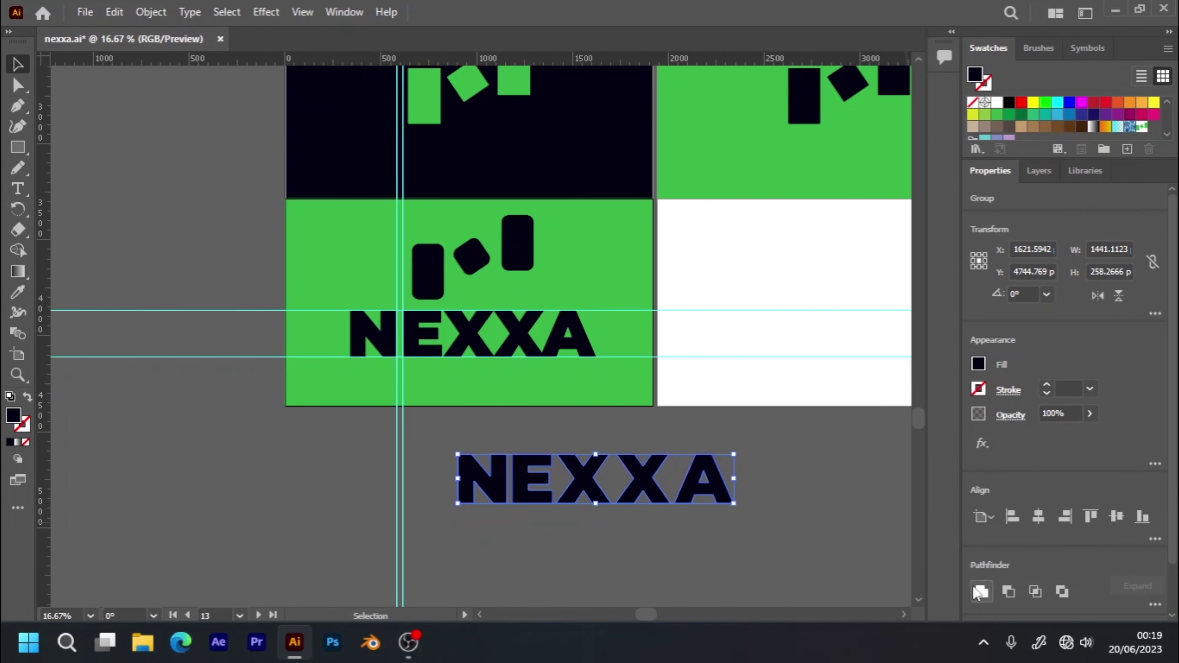
click(532, 335)
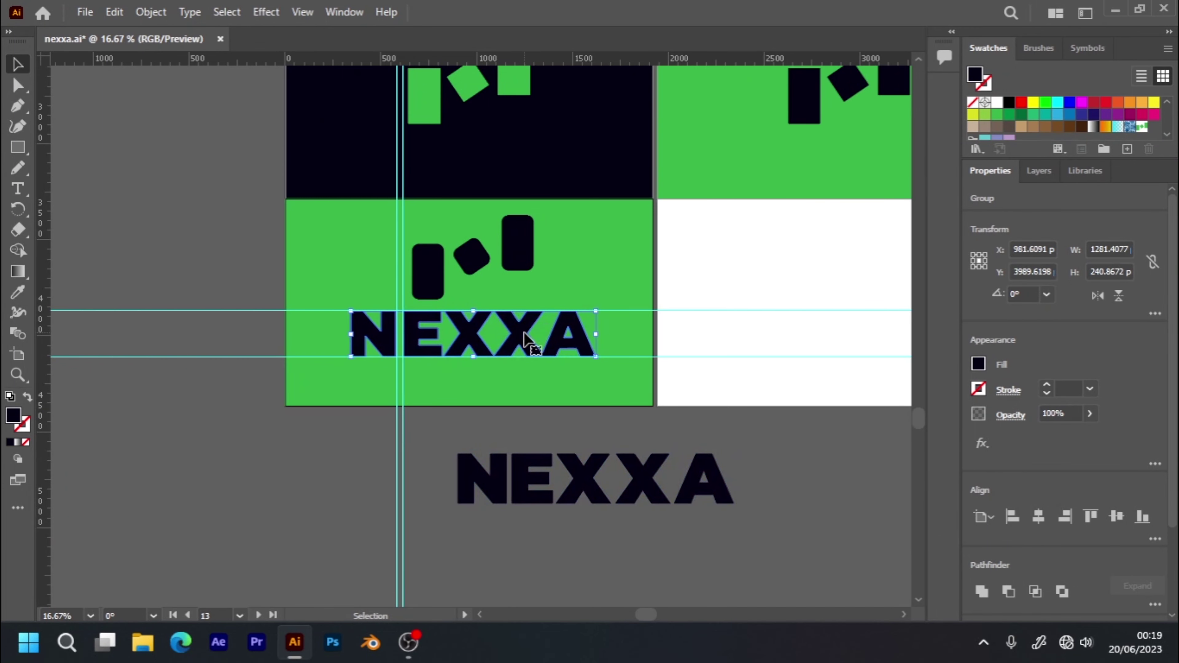
key(Delete)
drag(596, 490, 486, 338)
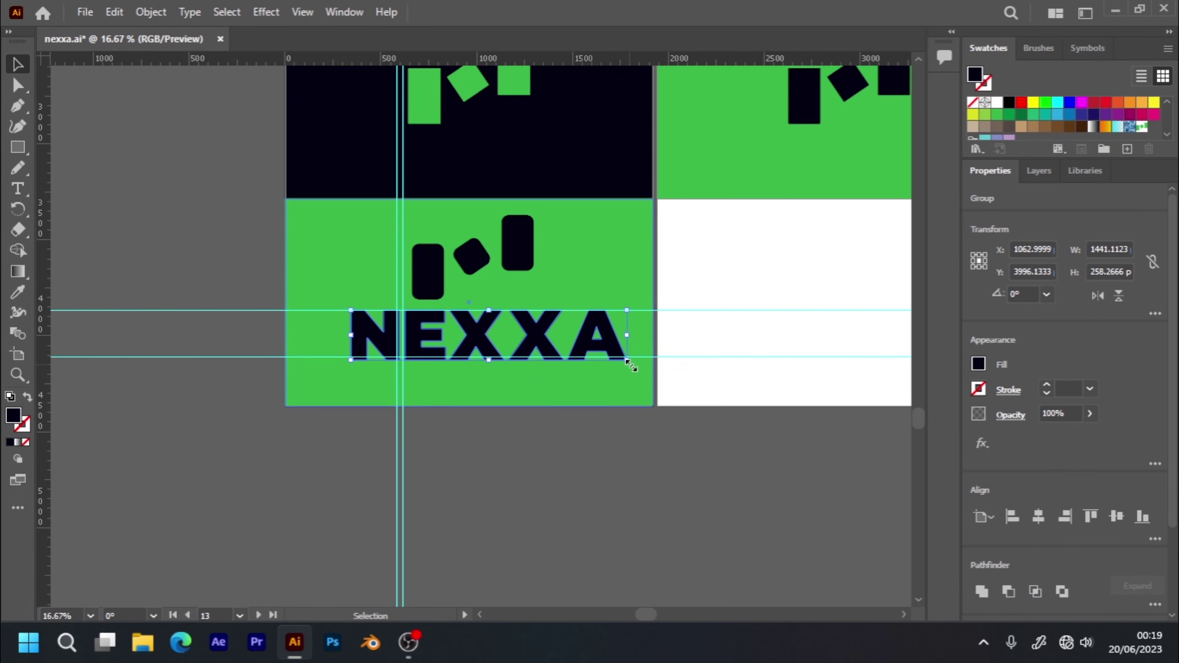
drag(631, 365, 629, 358)
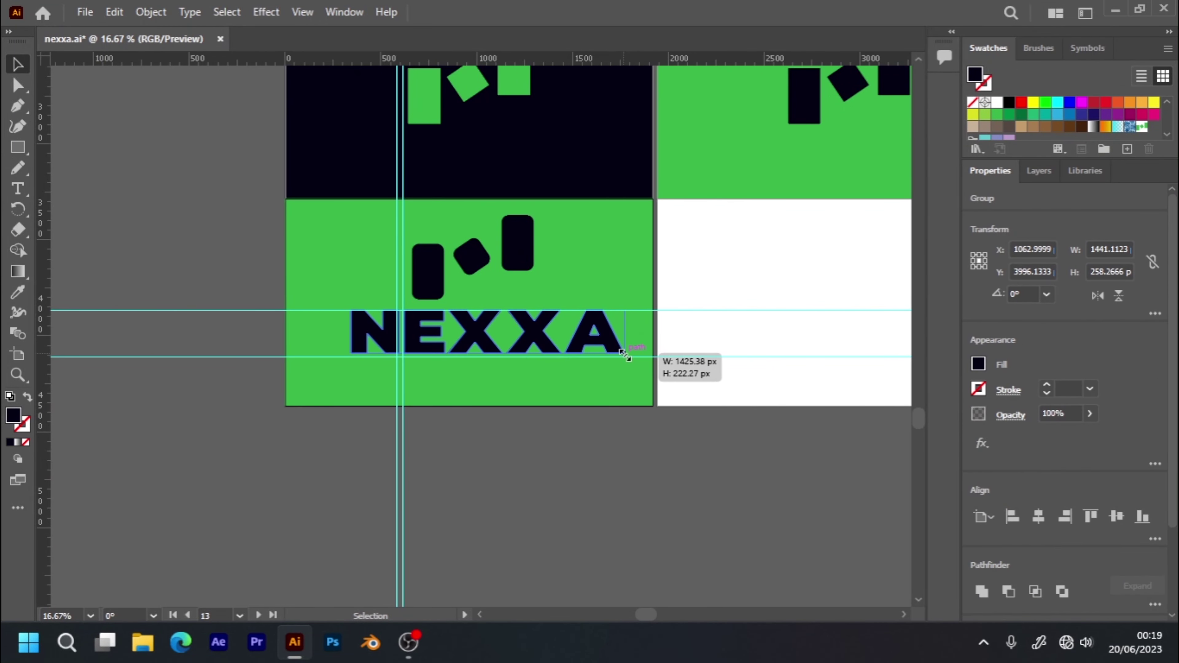
drag(625, 355, 618, 356)
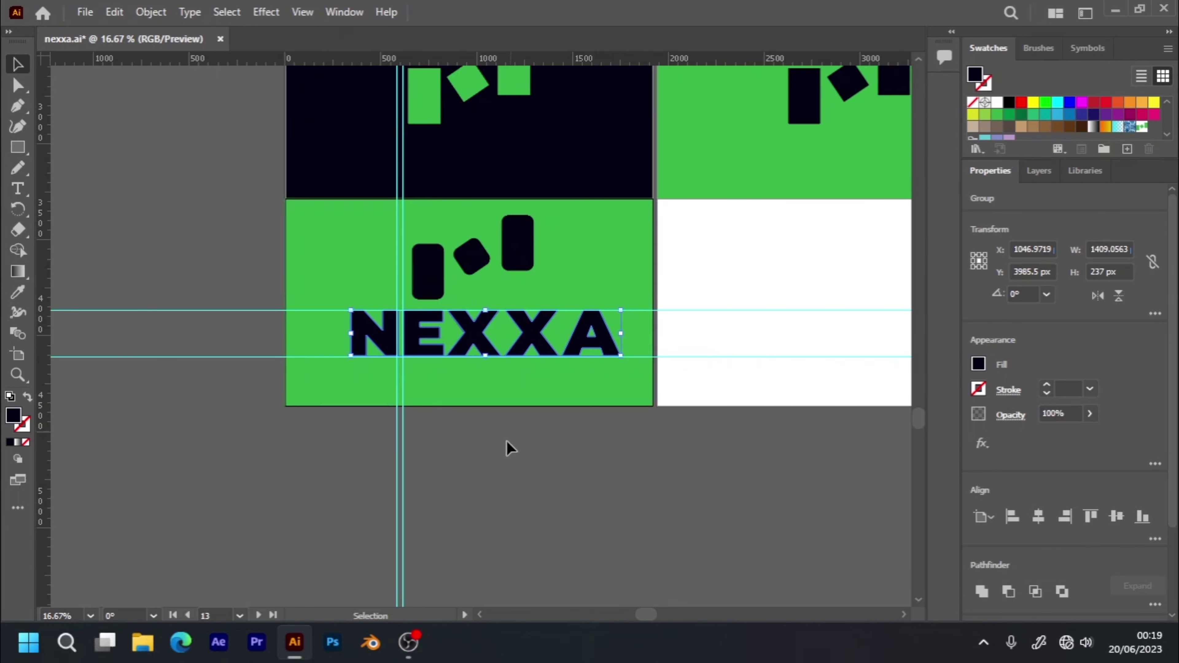
click(502, 450)
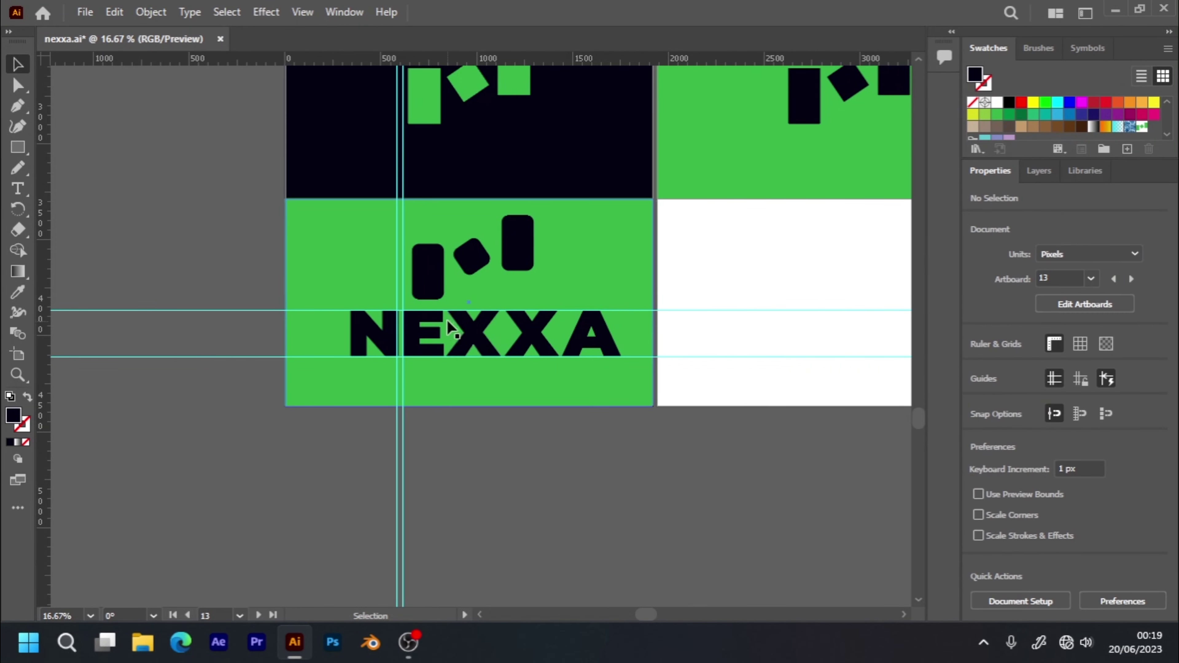
- Delete the horizontal and vertical guides and nudge the wordmark to X 983.84 px
drag(206, 266, 188, 412)
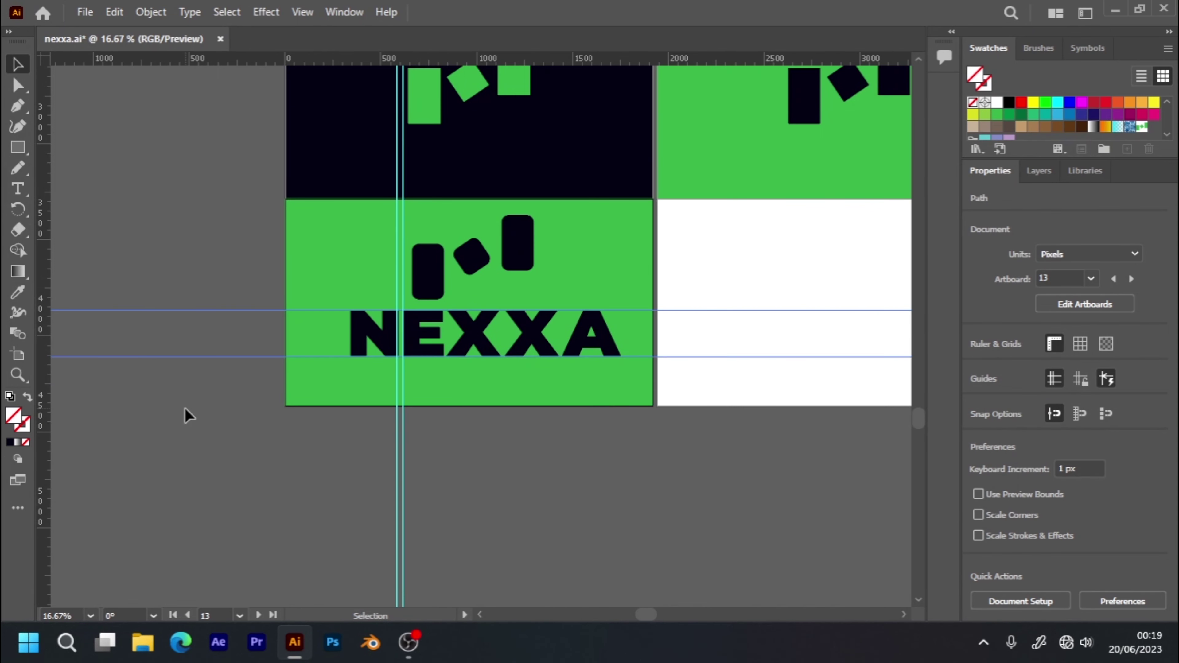
key(Delete)
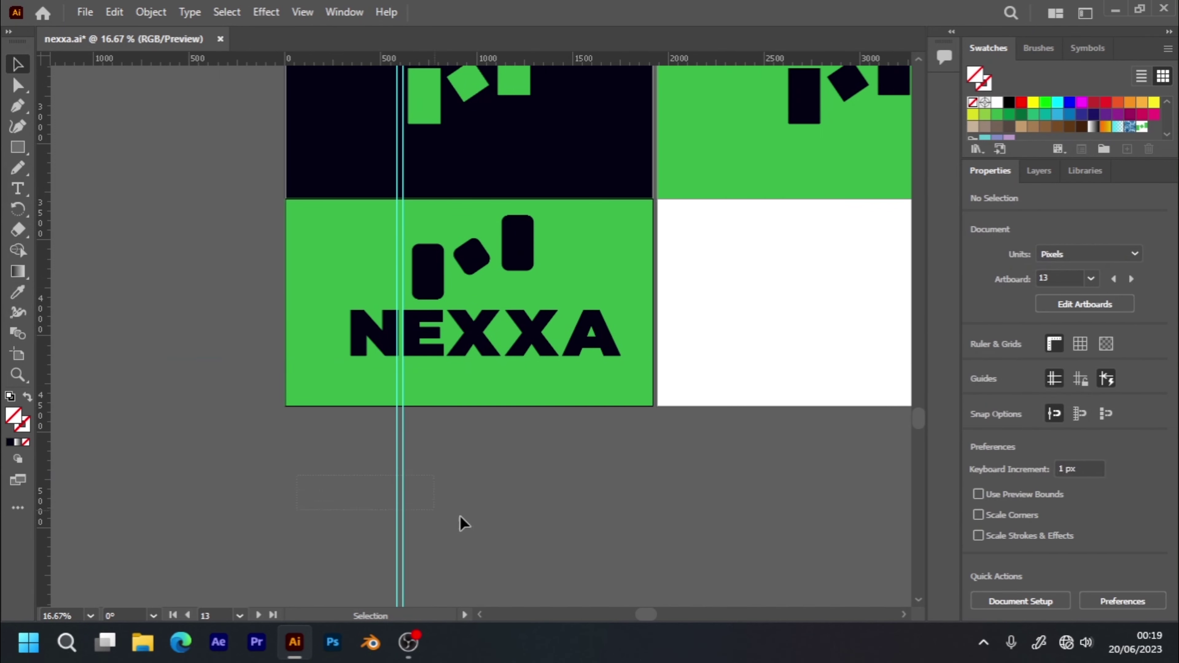
drag(302, 485, 462, 523)
key(Delete)
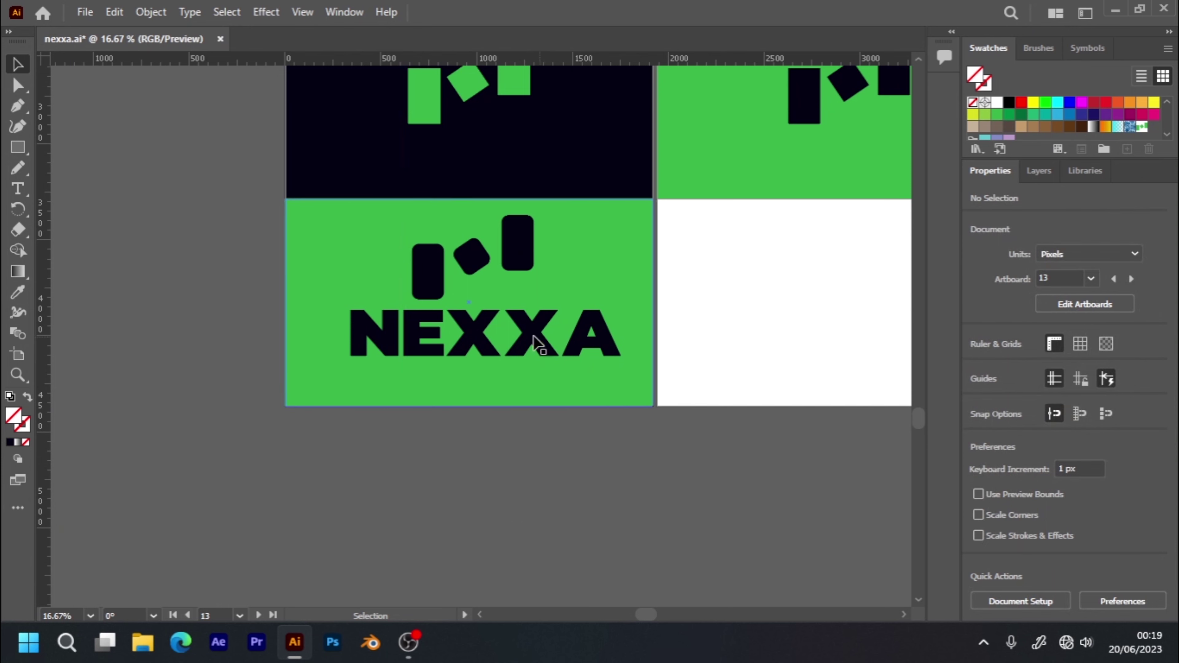
mouse_move(469, 338)
mouse_down()
mouse_move(479, 344)
mouse_move(467, 343)
mouse_up()
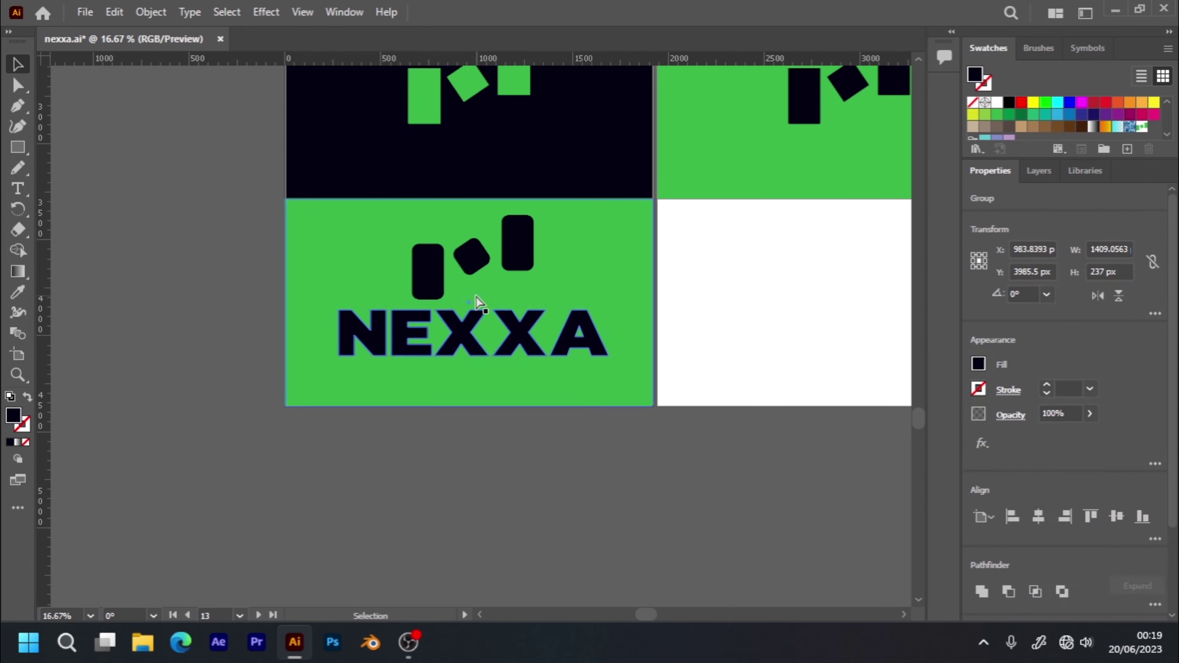
scroll(478, 302, down, 2)
scroll(478, 302, down, 1)
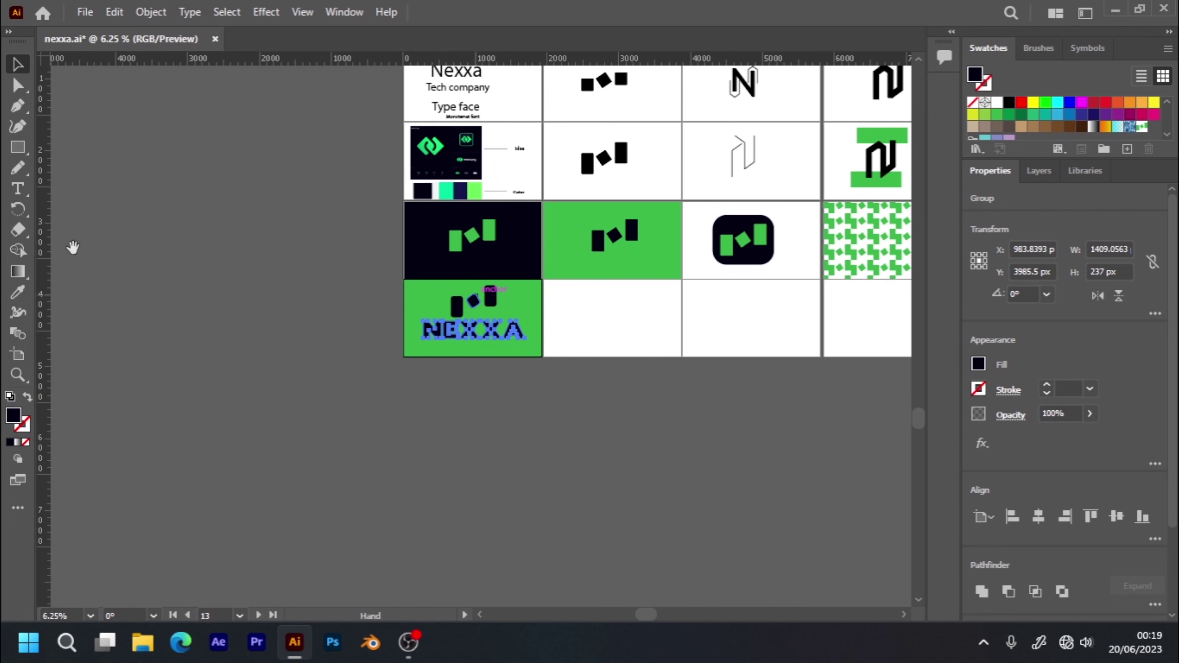
- Shrink the green card's icon and centre it horizontally over the NEXXA wordmark
drag(696, 286, 614, 316)
drag(496, 366, 547, 359)
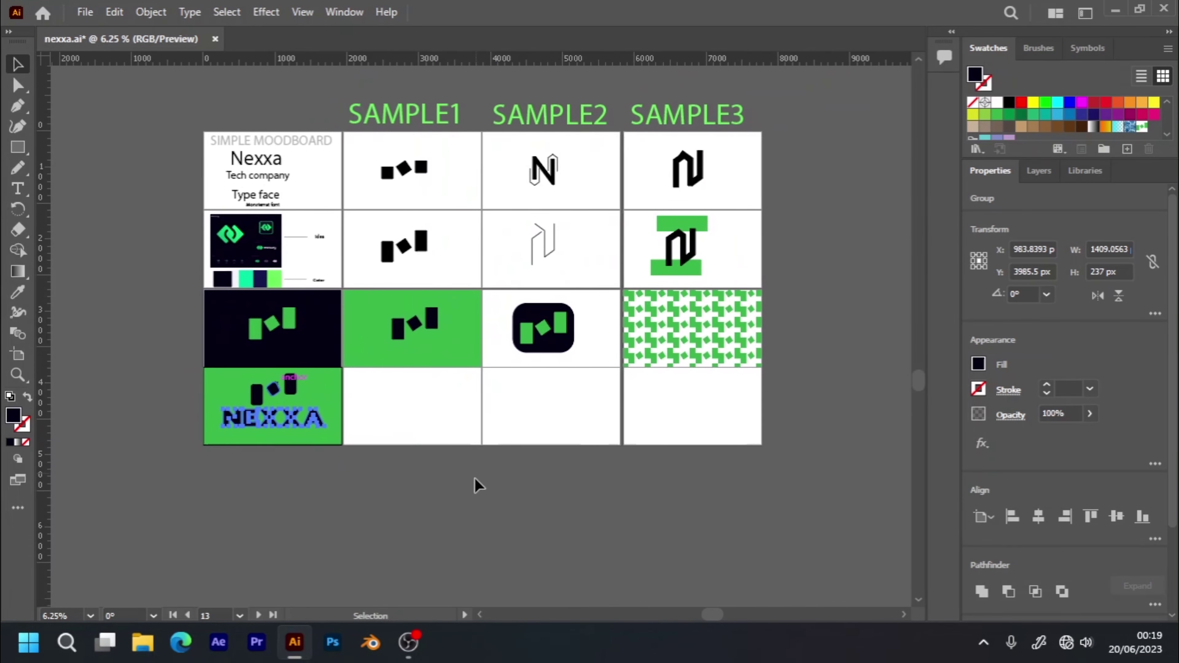
click(460, 510)
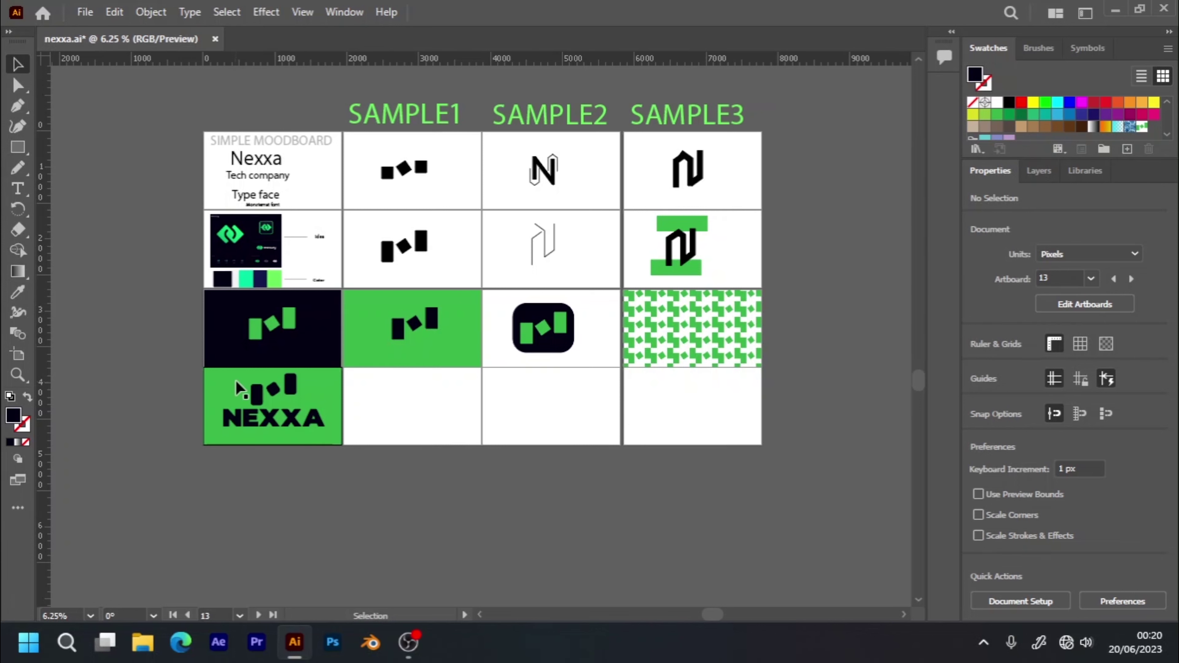
click(267, 395)
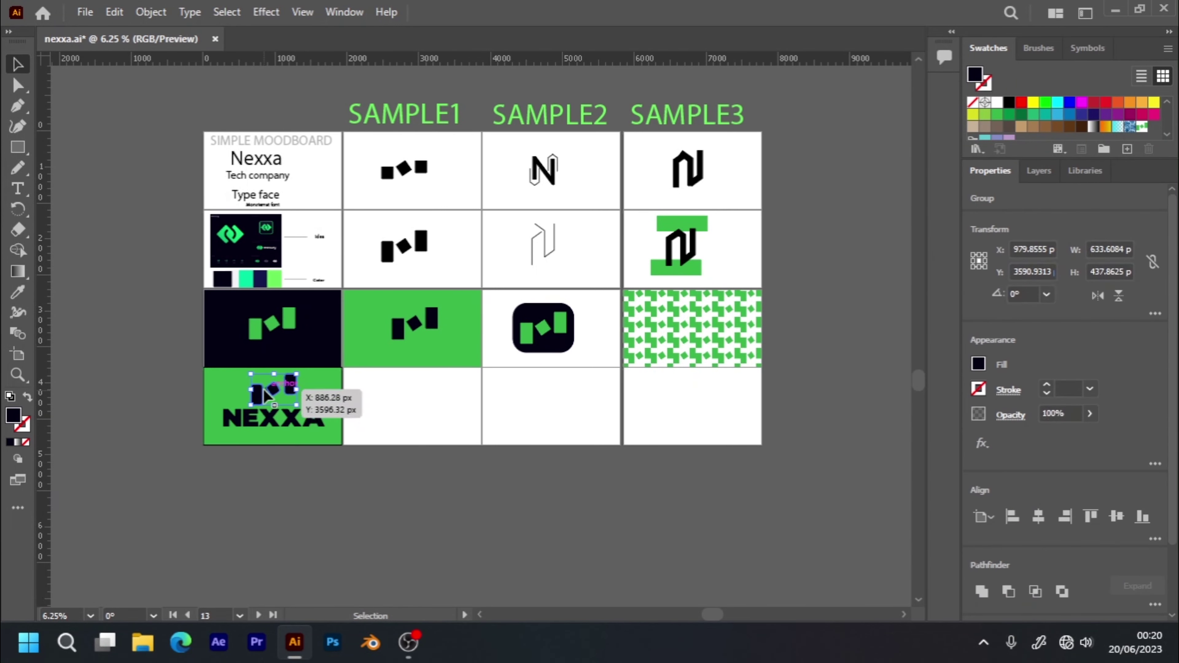
mouse_move(267, 395)
mouse_down()
mouse_move(253, 382)
mouse_move(281, 392)
mouse_move(264, 420)
mouse_up()
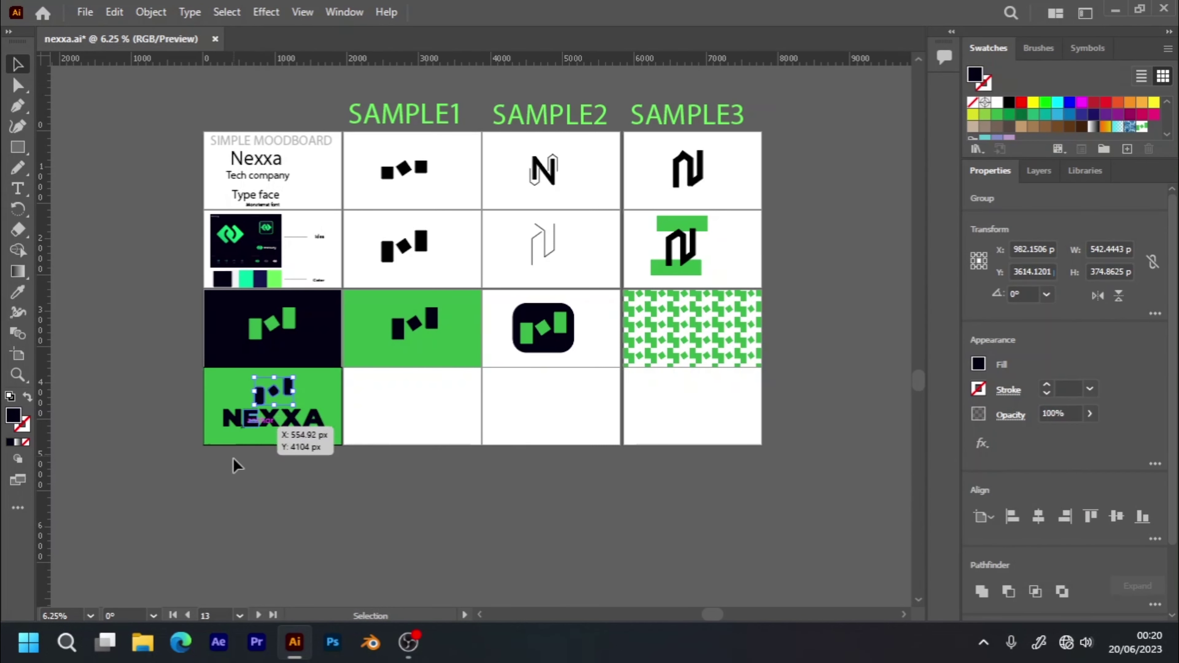
click(234, 462)
click(251, 409)
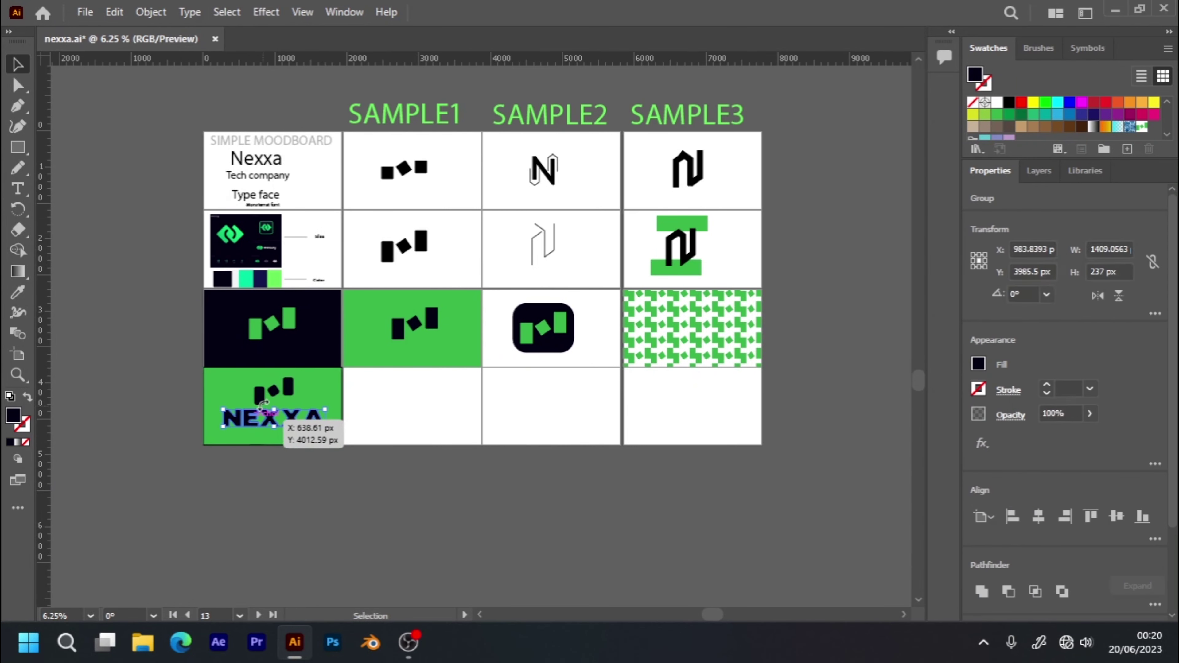
shift+click(258, 399)
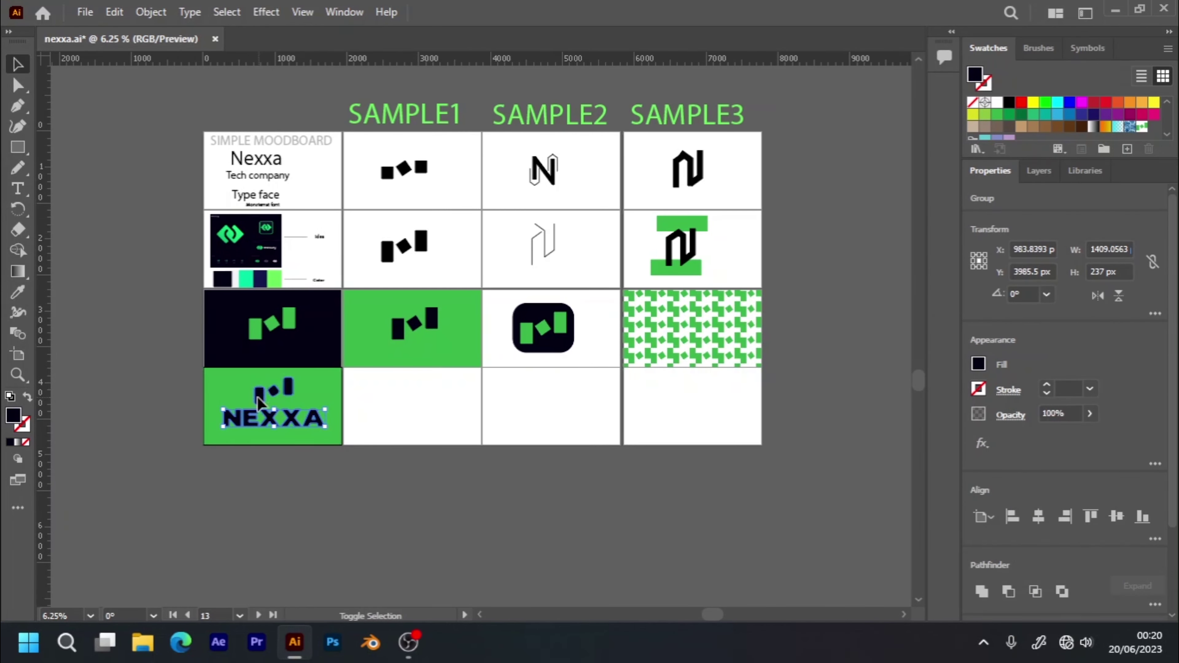
click(1040, 516)
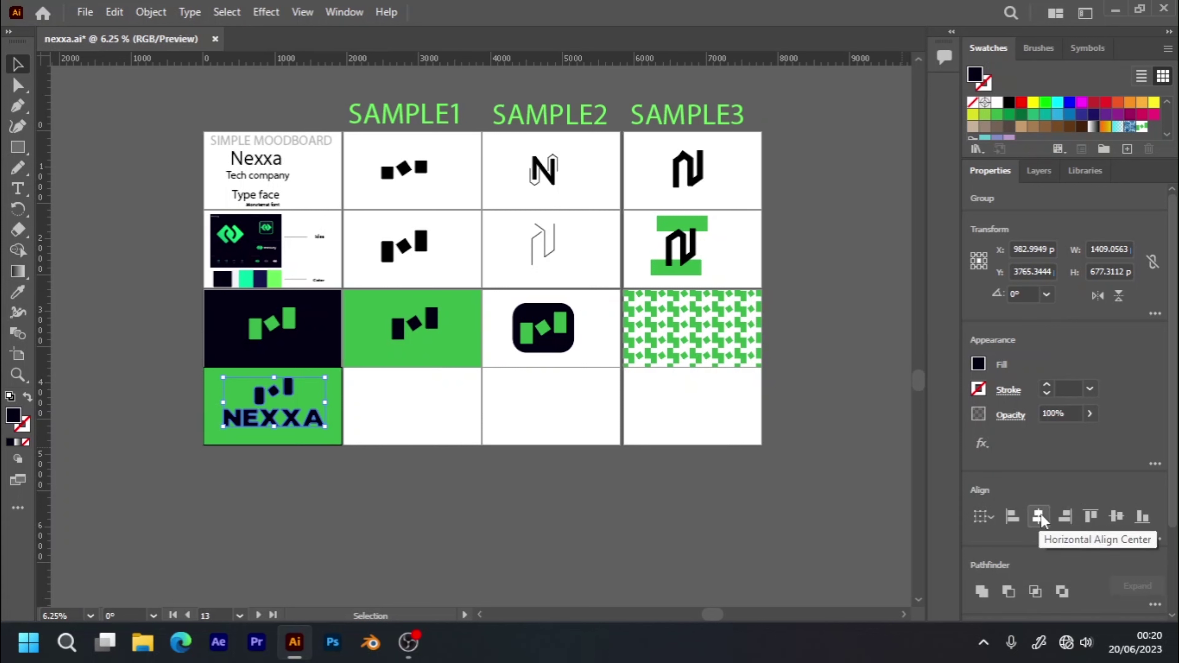
click(453, 483)
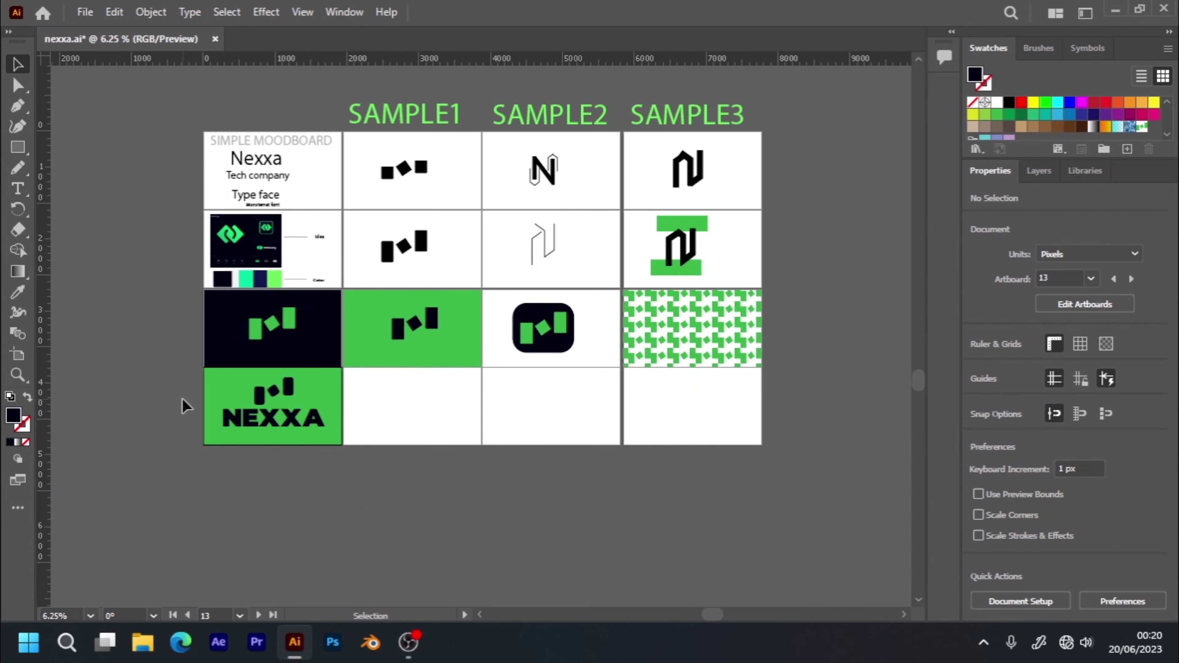
- Duplicate the icon-and-wordmark lockup into the empty white cell at X 2900 px
click(258, 398)
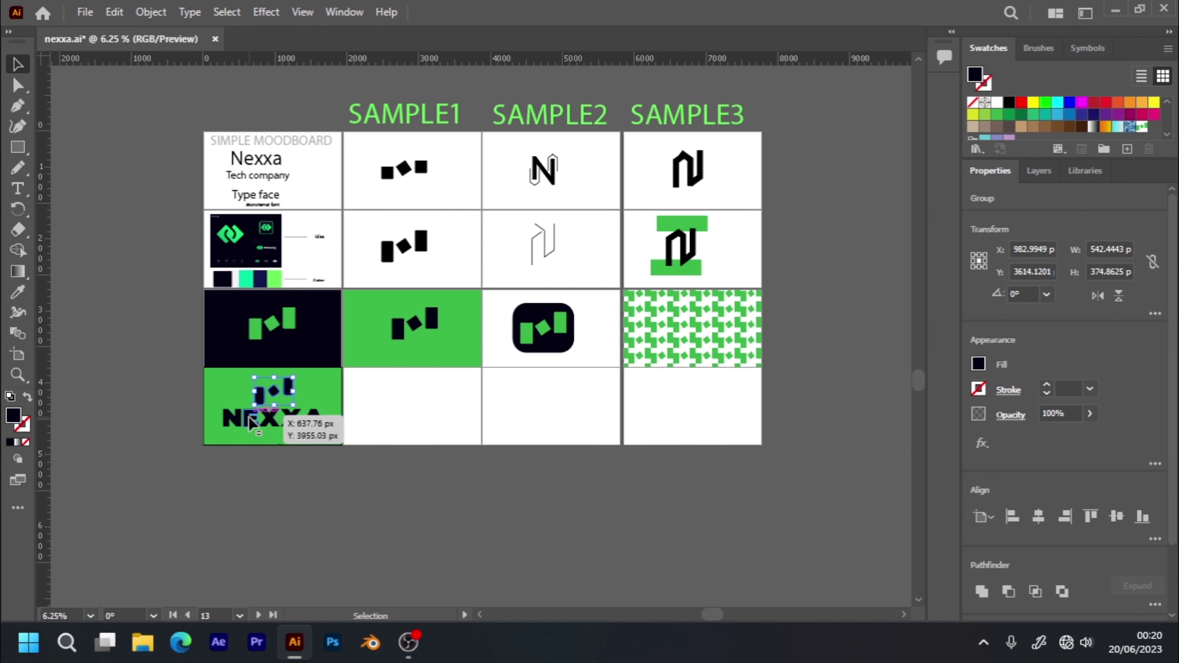
shift+click(250, 424)
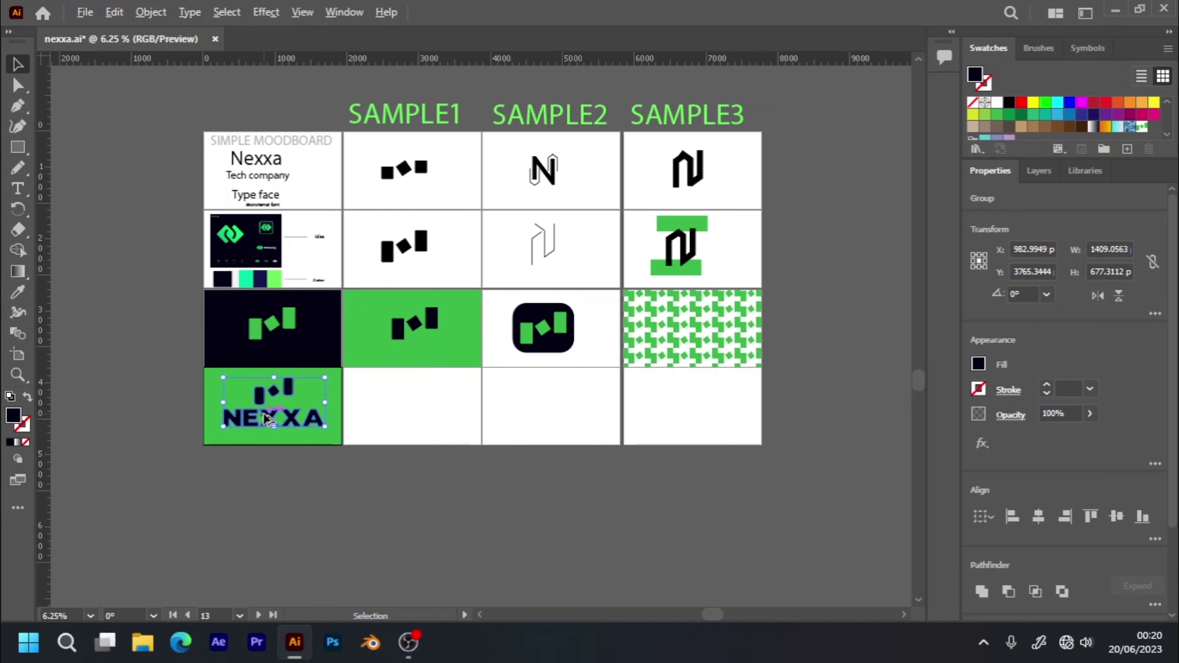
mouse_move(266, 420)
mouse_down()
mouse_move(406, 422)
mouse_move(399, 440)
mouse_up()
text(2900)
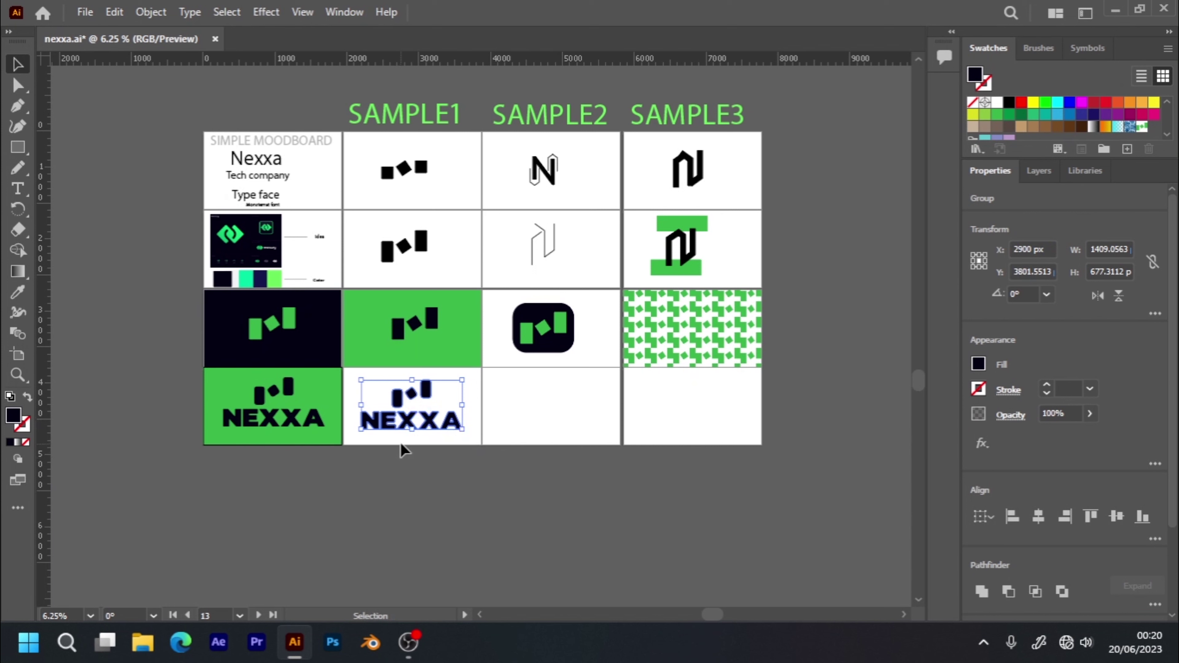
- Eyedrop the card's green onto the copied NEXXA lockup
key(i)
click(322, 432)
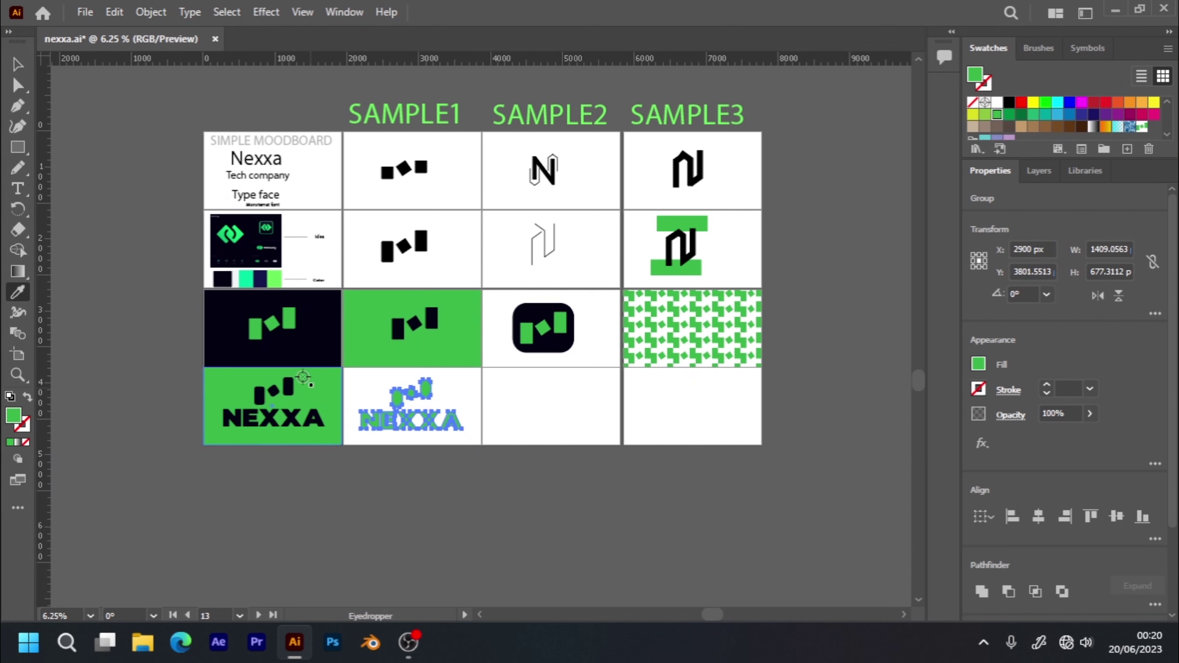
key(v)
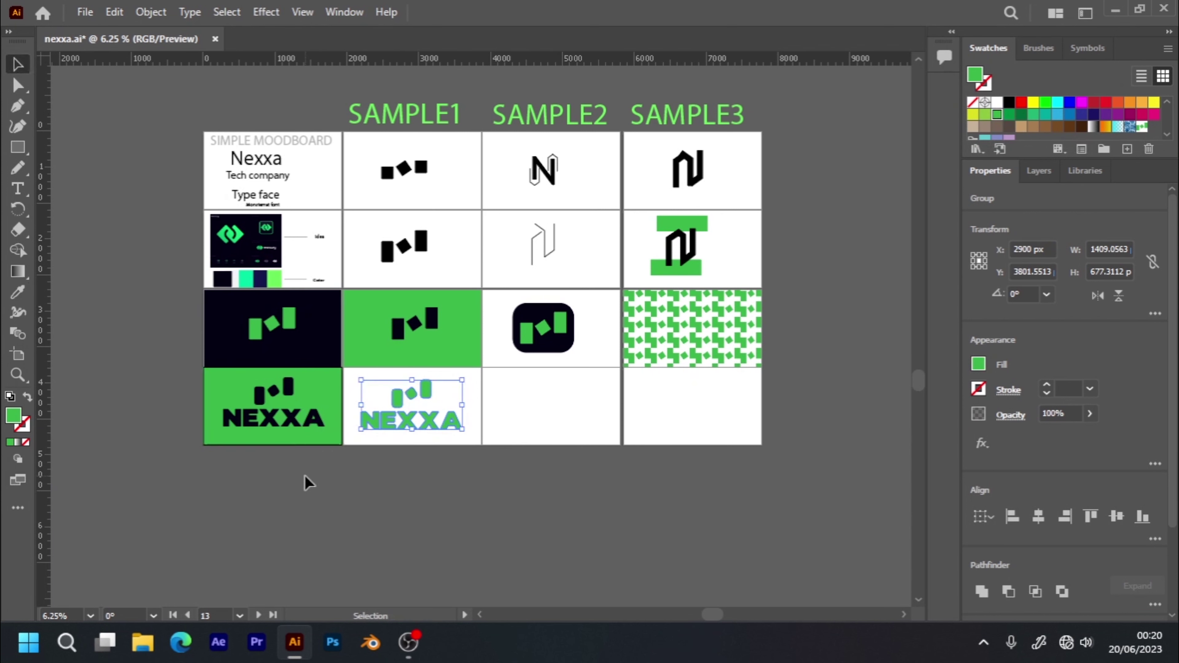
click(305, 474)
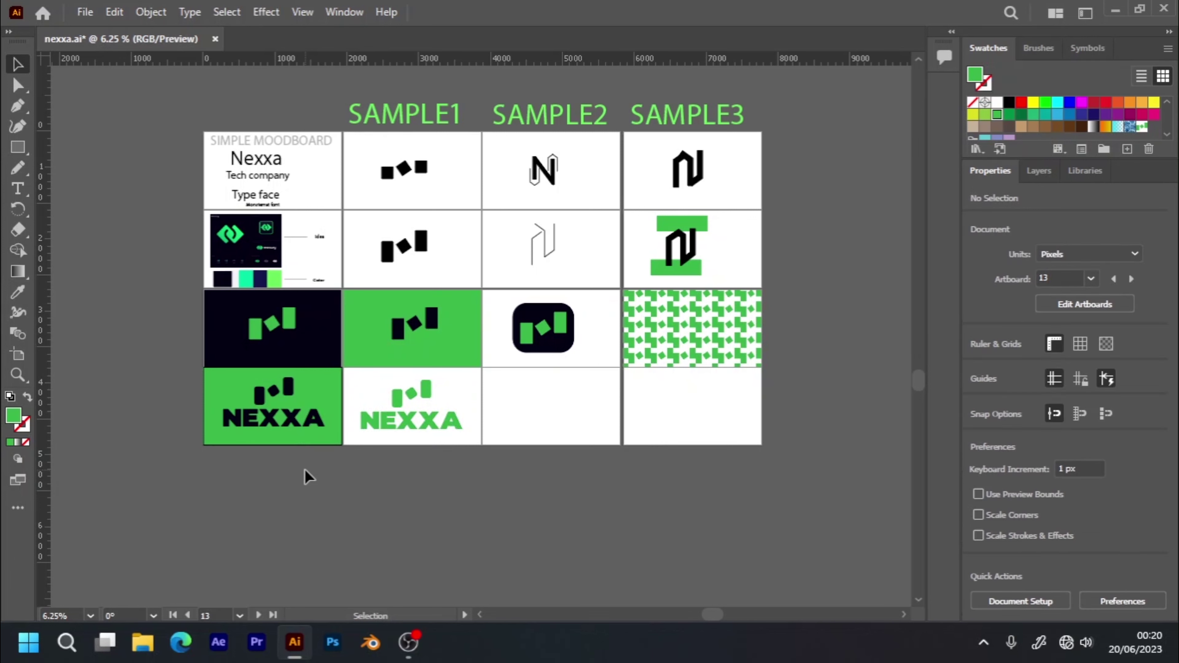
- Duplicate the green background rectangle into the bottom-middle cell and fill it dark navy
click(316, 437)
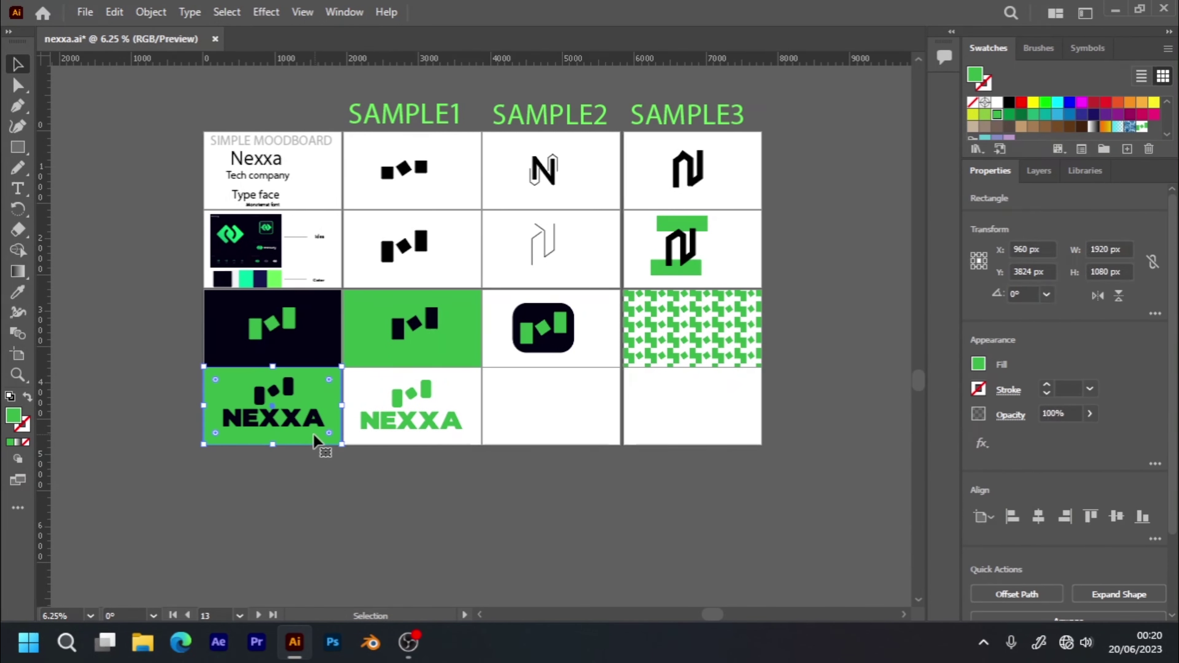
drag(313, 435, 455, 438)
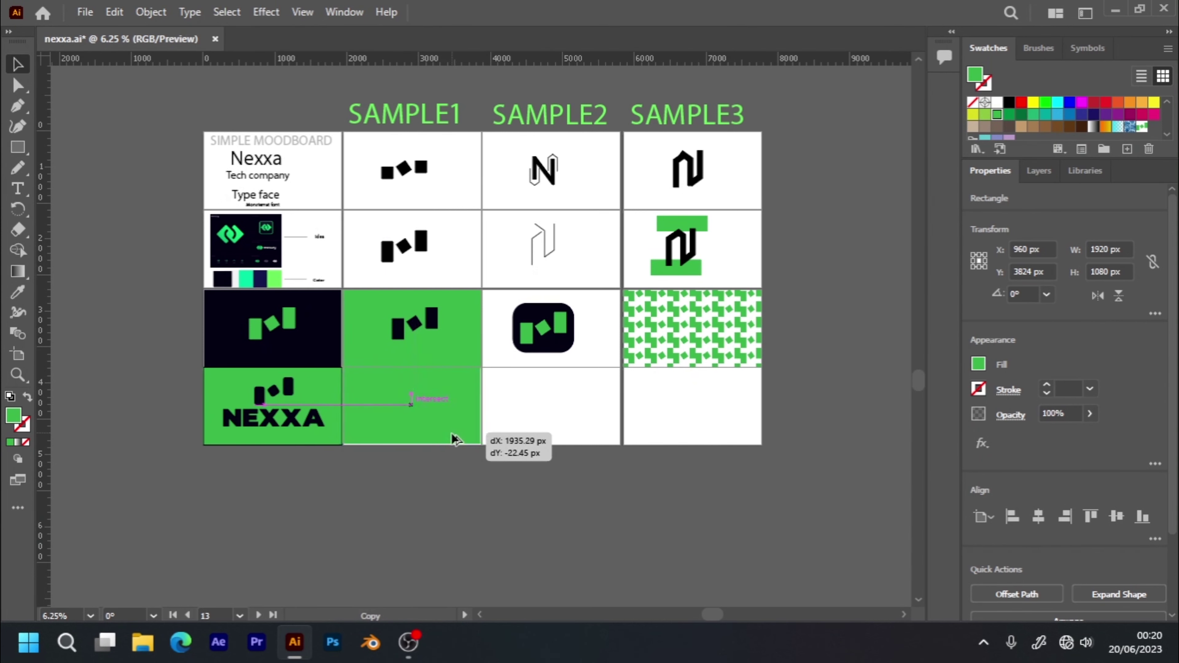
drag(452, 435, 450, 435)
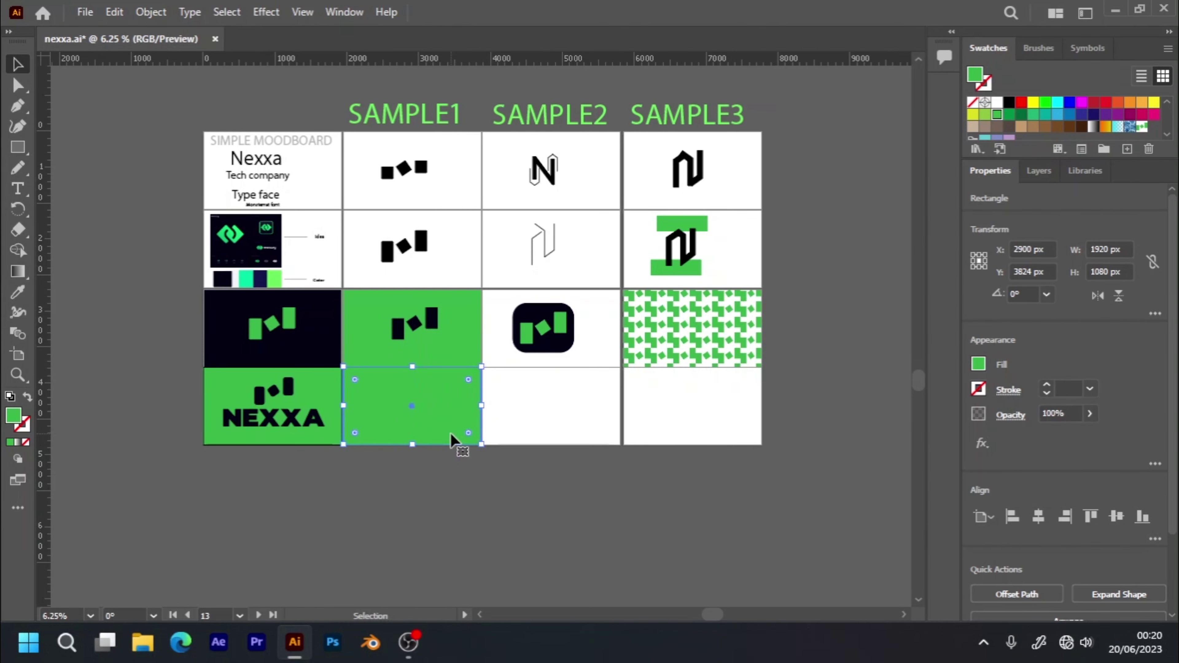
key(i)
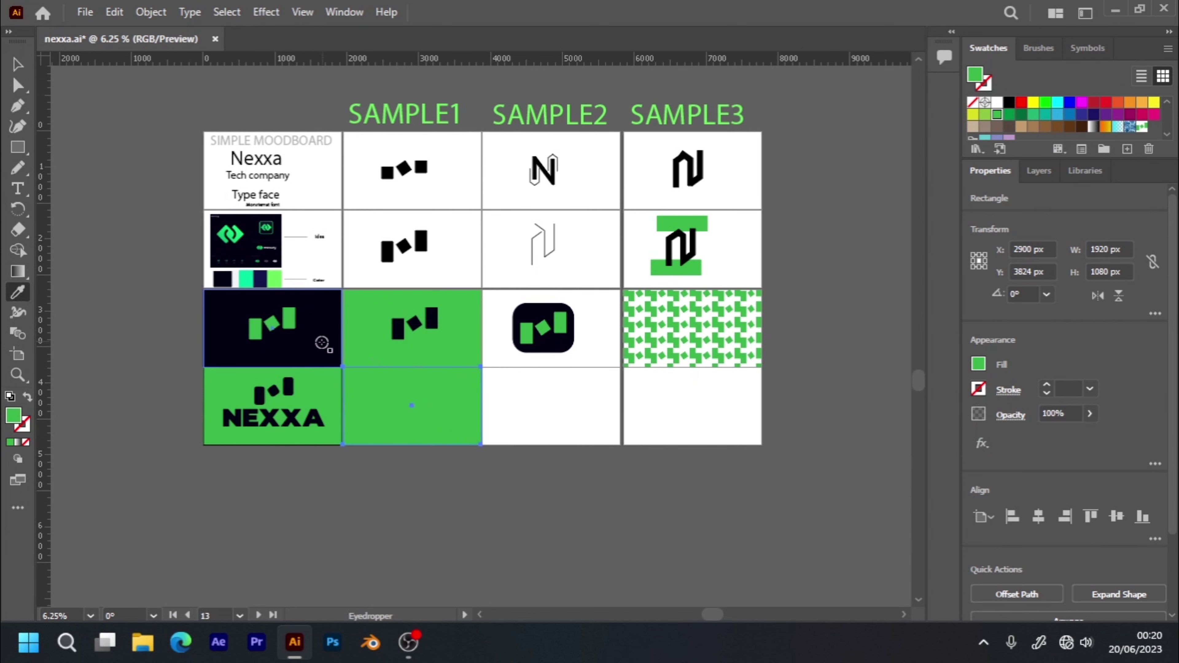
click(322, 342)
click(19, 65)
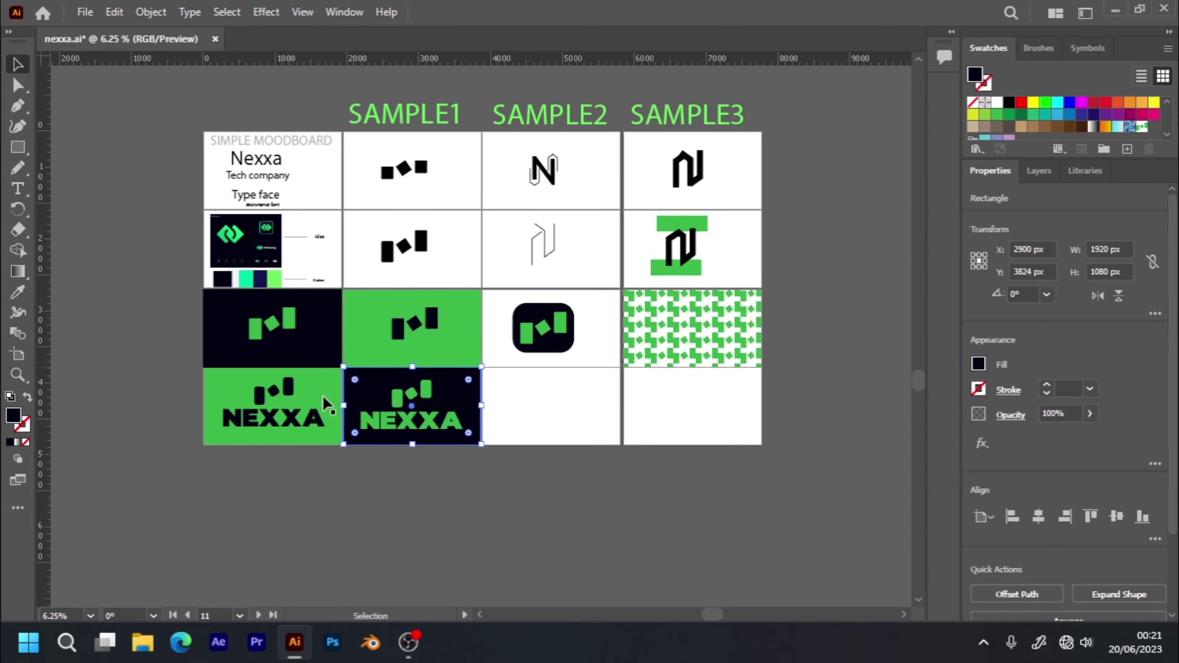
click(467, 529)
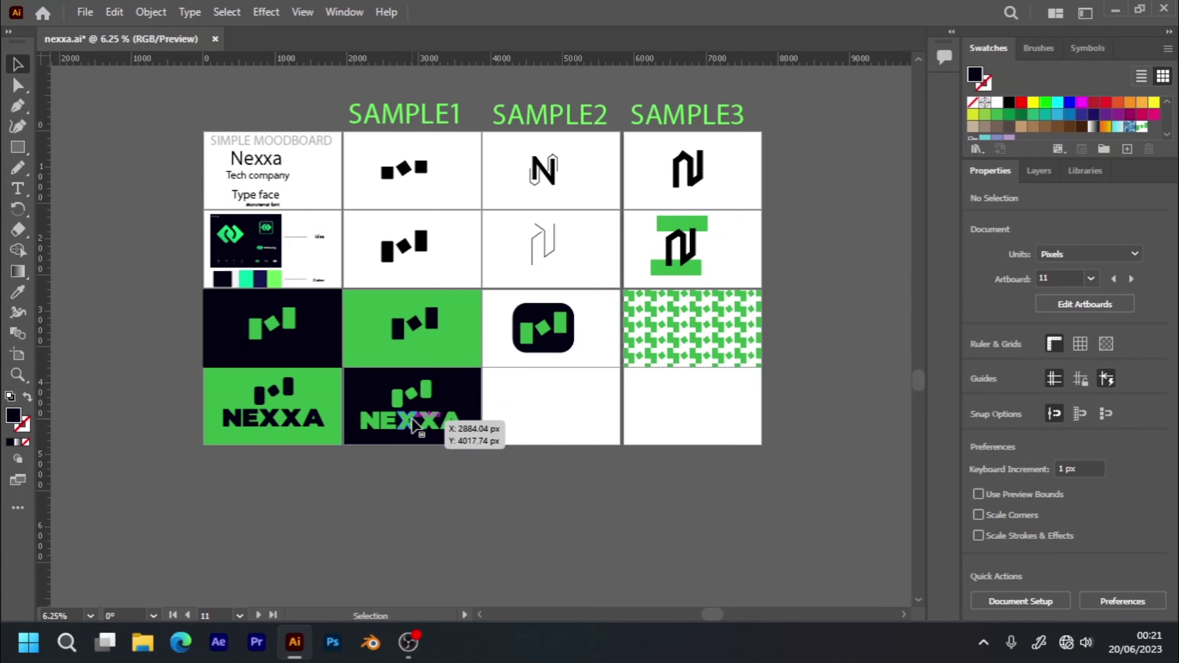
- Copy the green icon and NEXXA wordmark into the empty third cell, resizing the icon
click(402, 403)
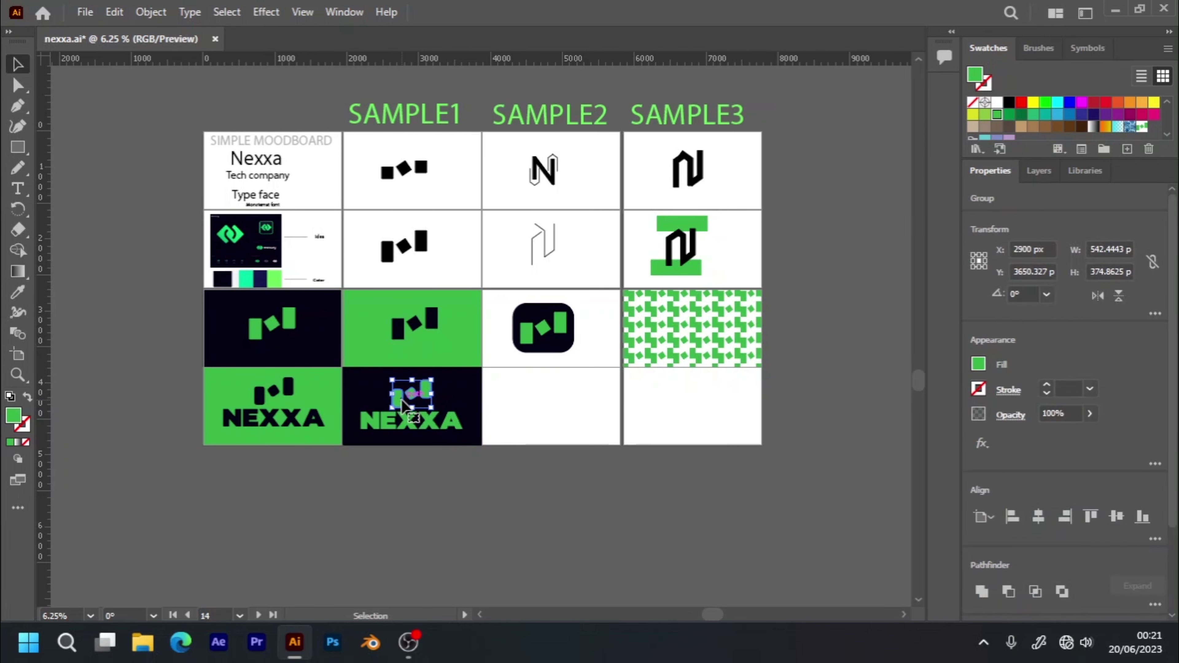
drag(402, 403, 510, 409)
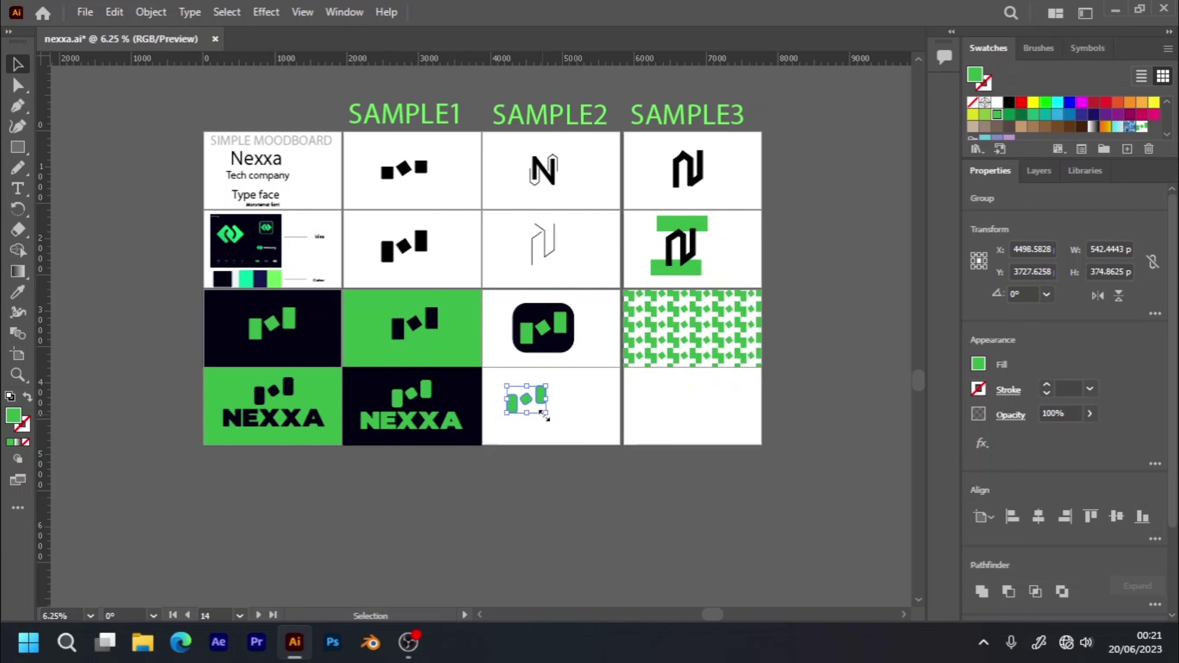
drag(542, 410, 558, 416)
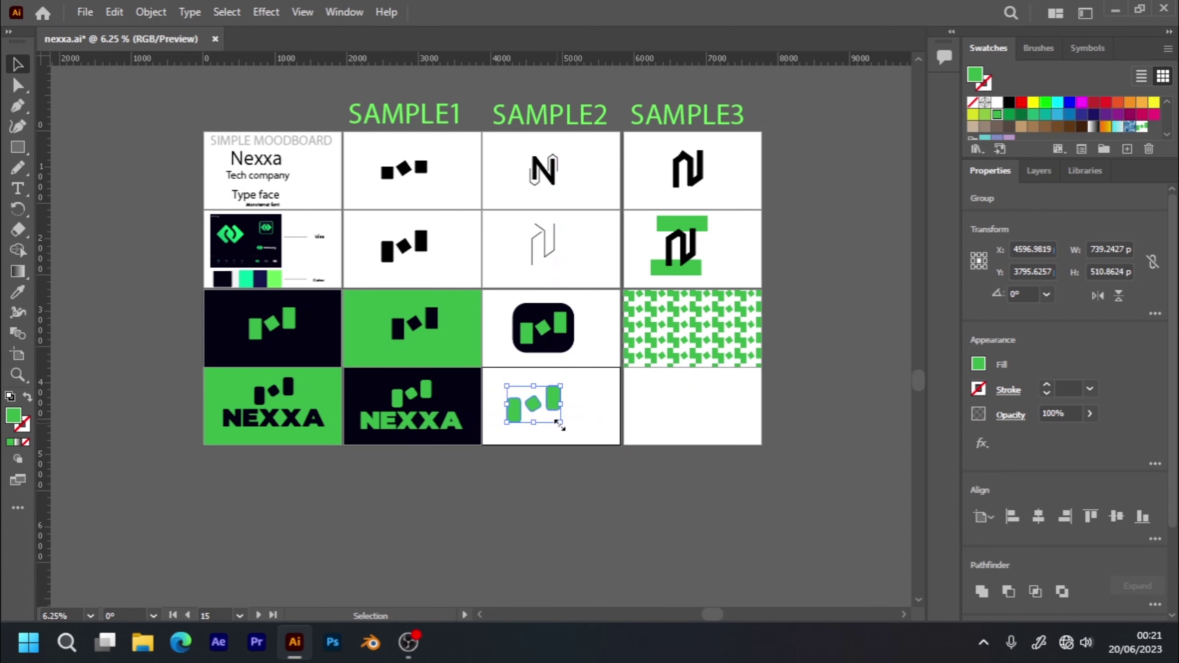
drag(558, 423, 521, 402)
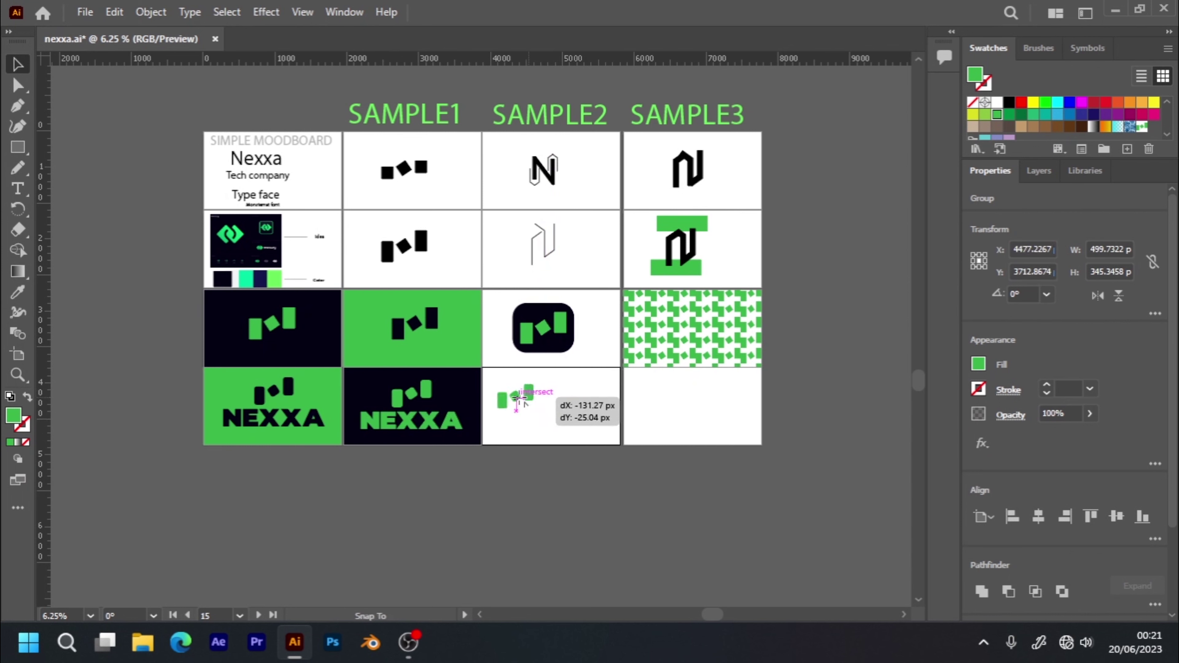
click(409, 425)
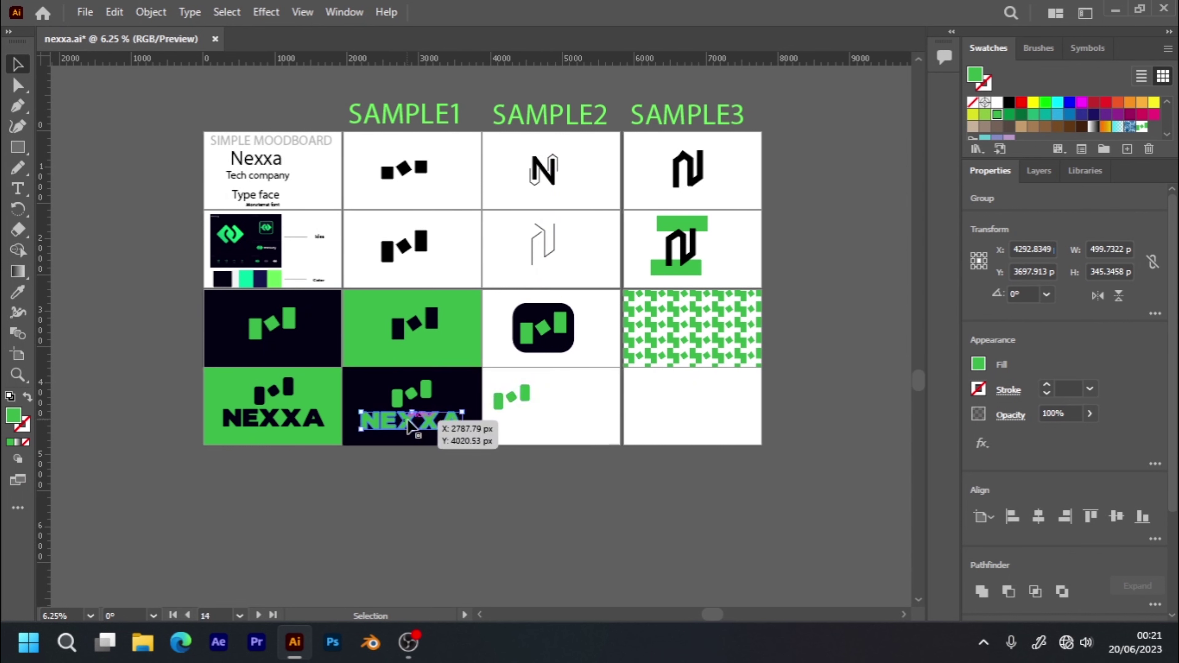
drag(411, 424, 606, 398)
click(501, 397)
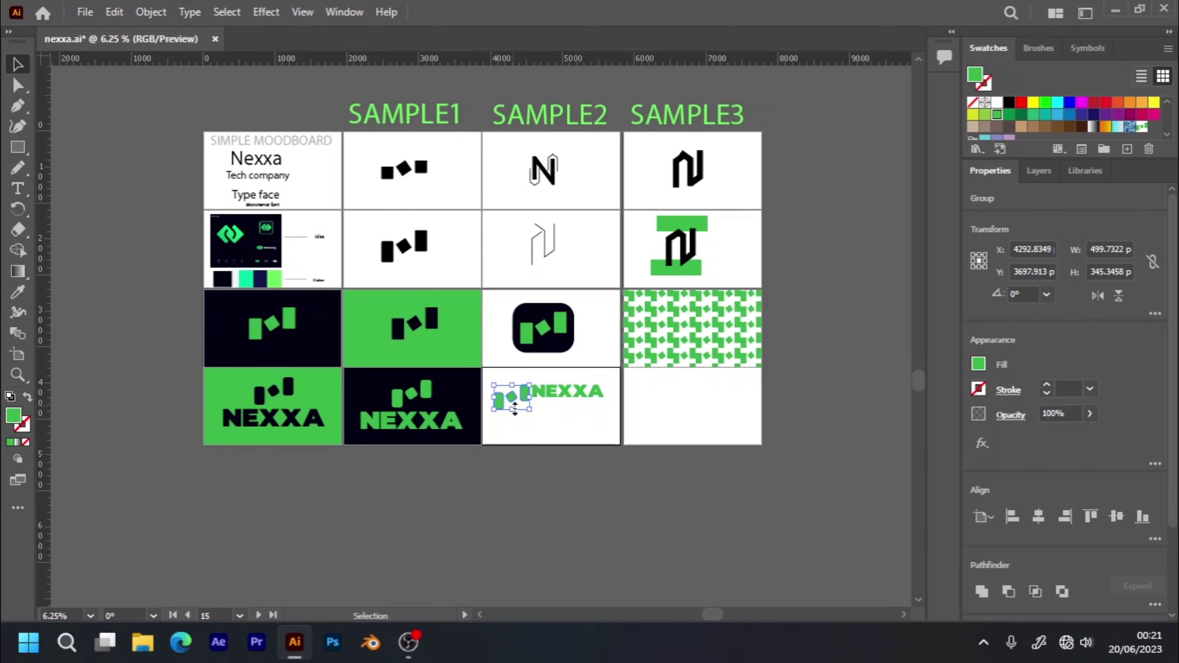
drag(531, 410, 523, 405)
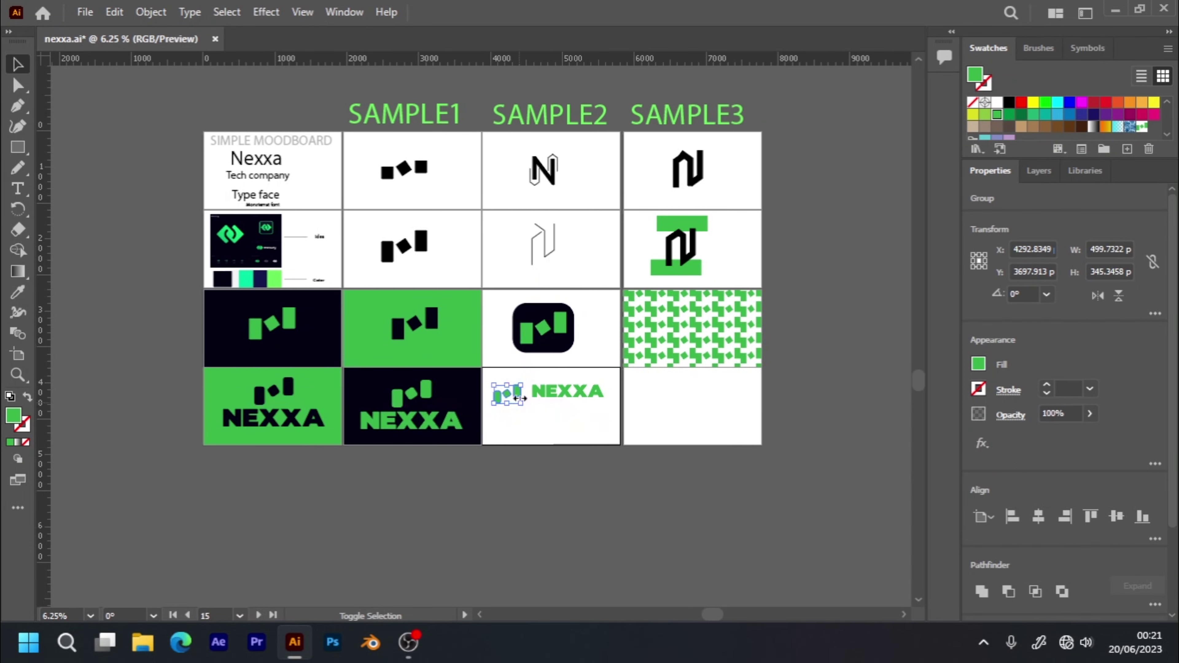
- Arrange the icon left of the wordmark as a horizontal lockup and enlarge the wordmark
alt+scroll(509, 378, up, 3)
alt+scroll(511, 384, up, 2)
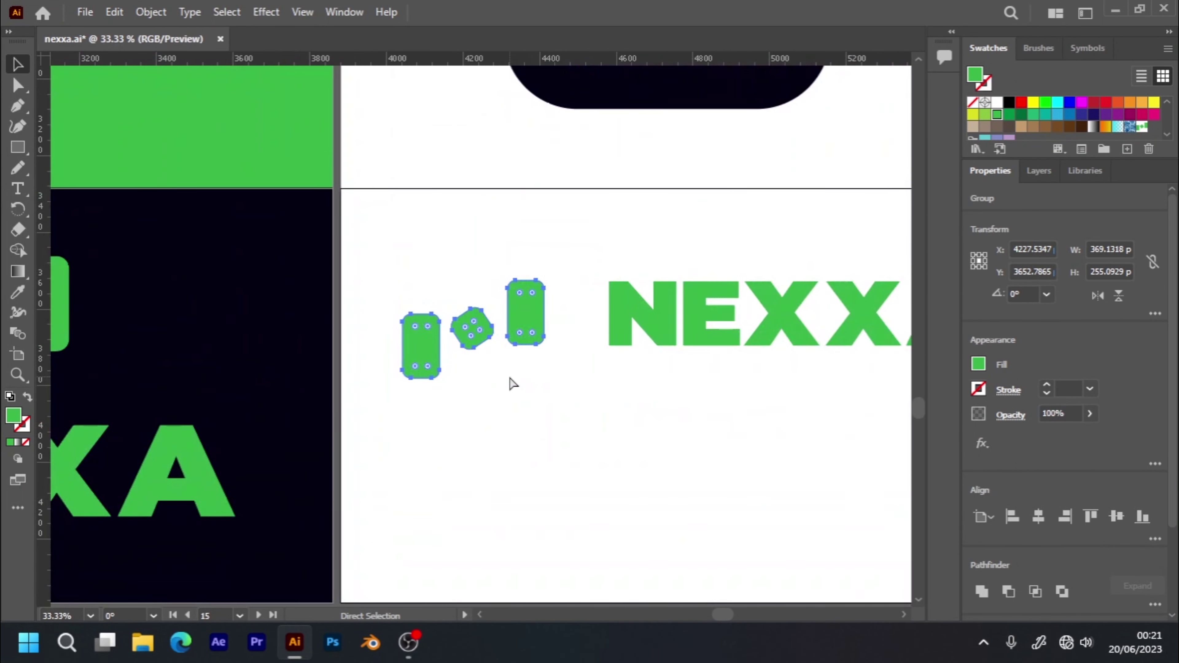
drag(500, 443, 465, 370)
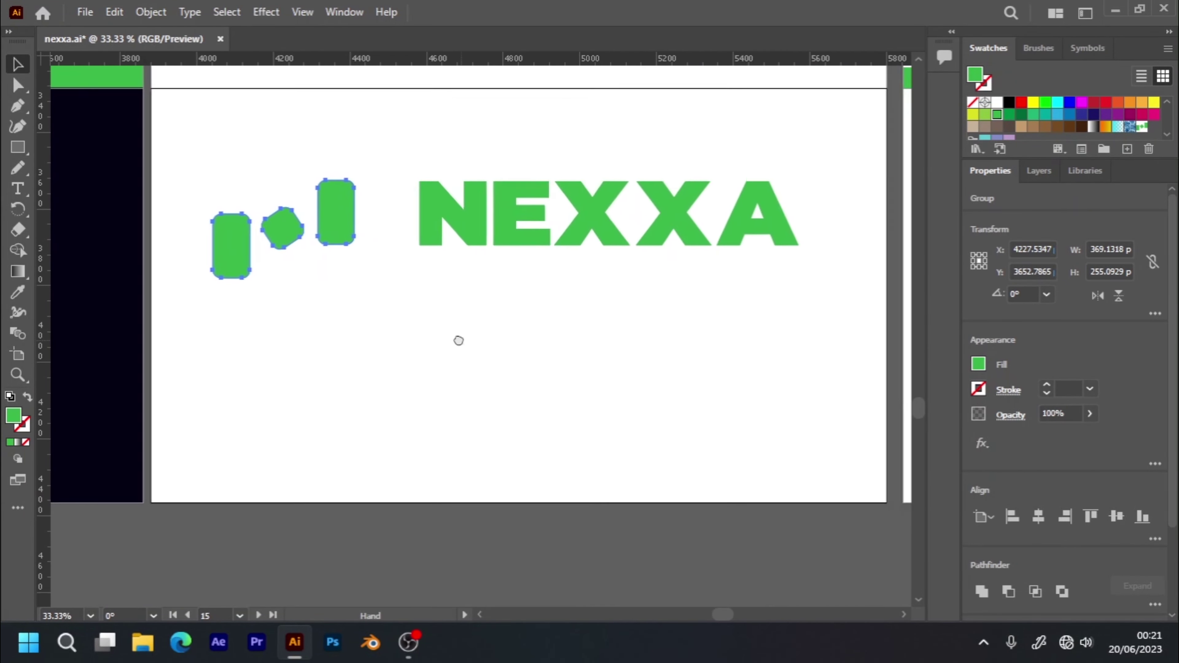
drag(342, 253, 315, 269)
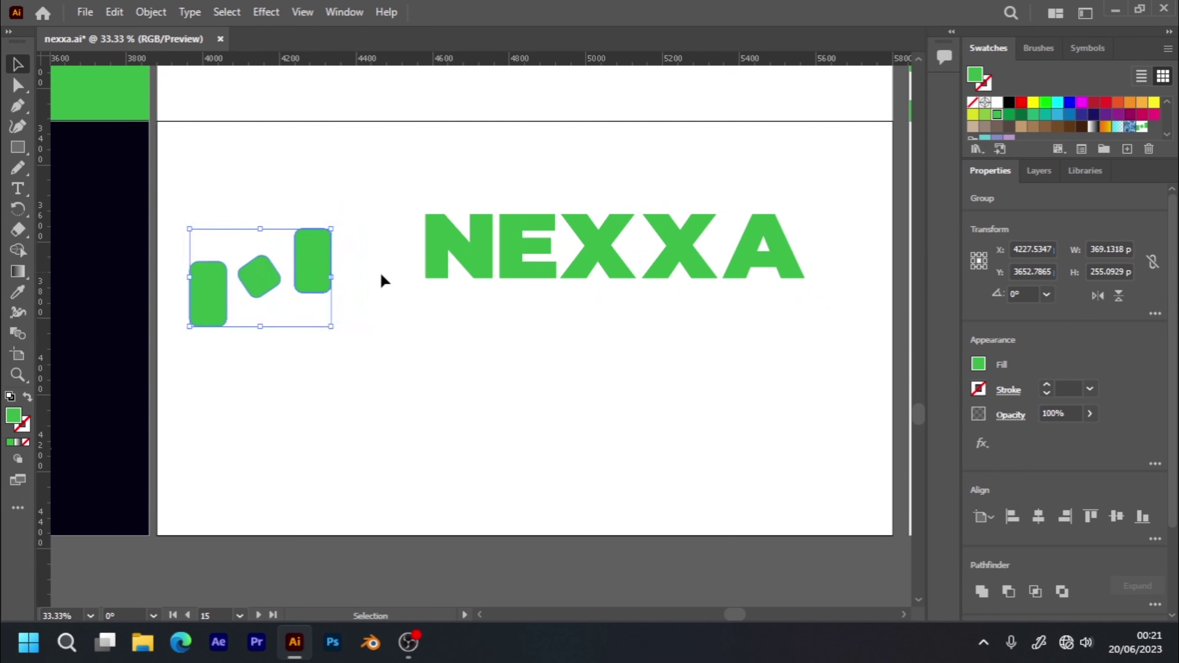
drag(512, 272, 453, 293)
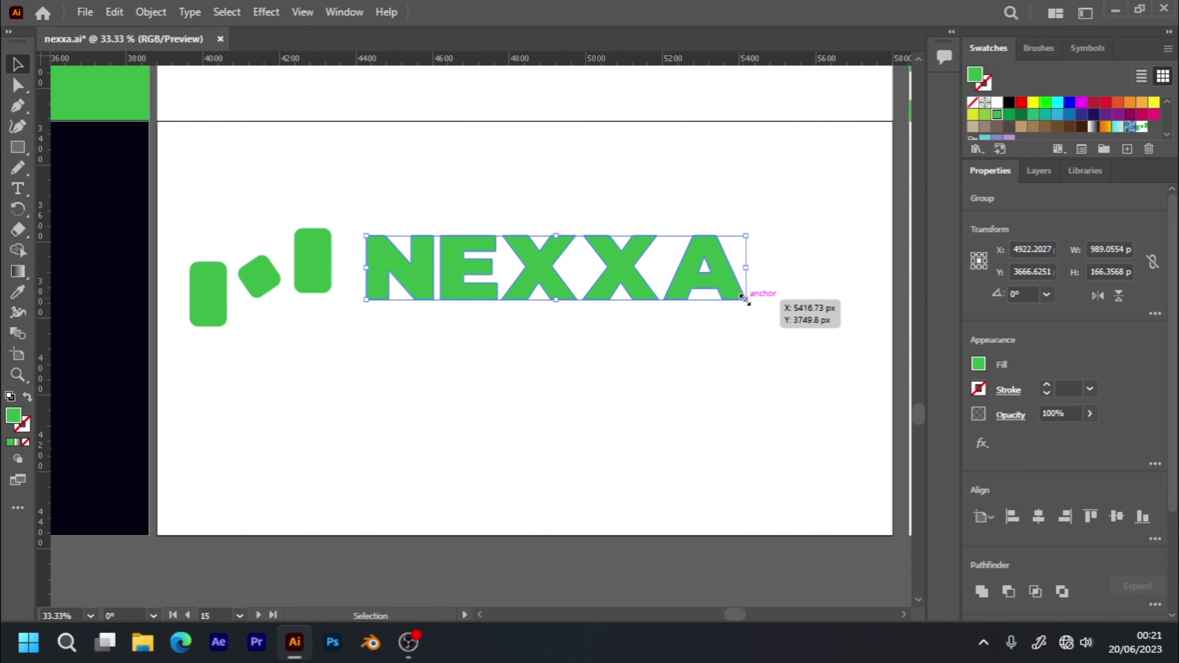
drag(533, 280, 523, 269)
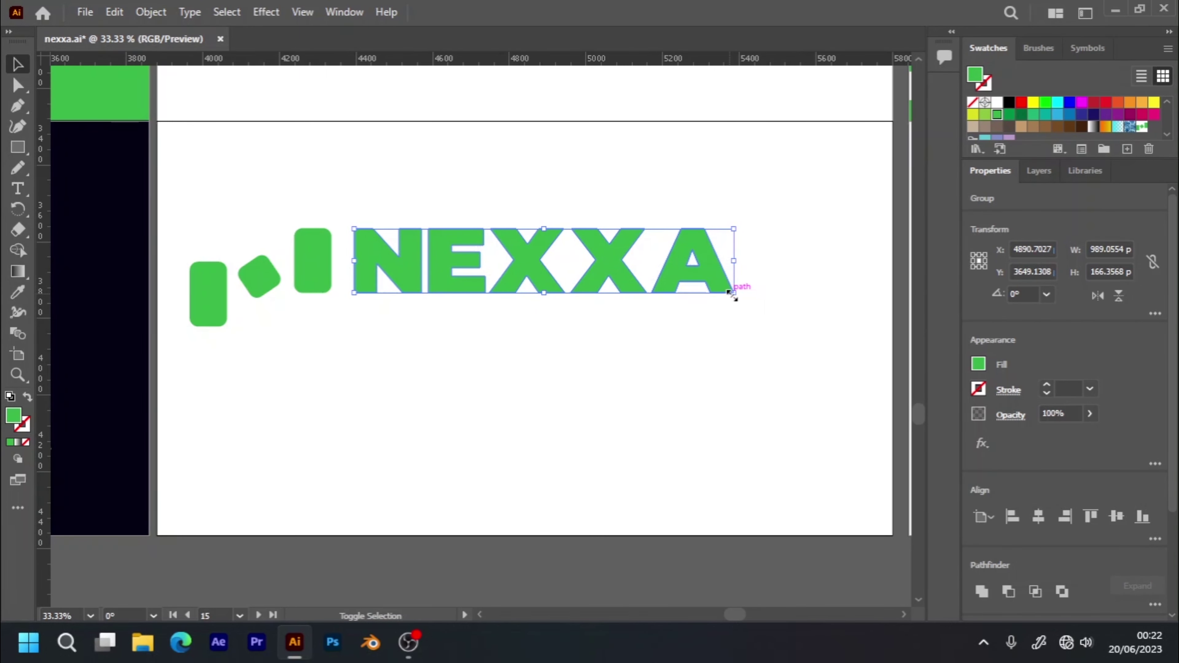
drag(732, 296, 819, 458)
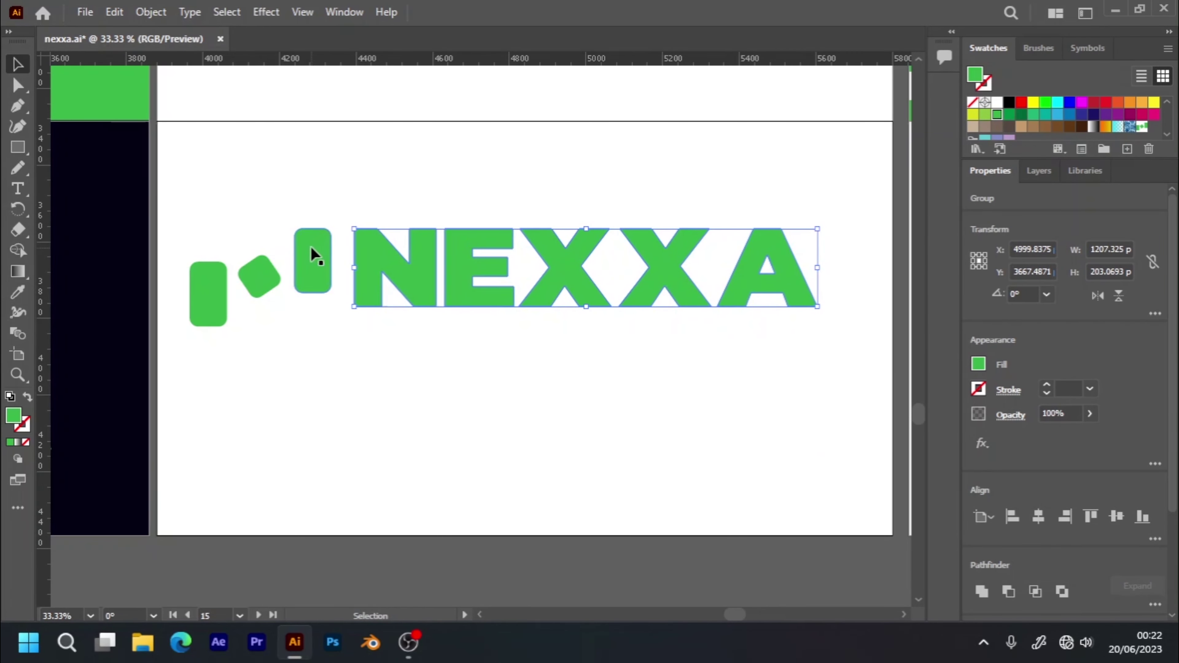
drag(313, 253, 316, 244)
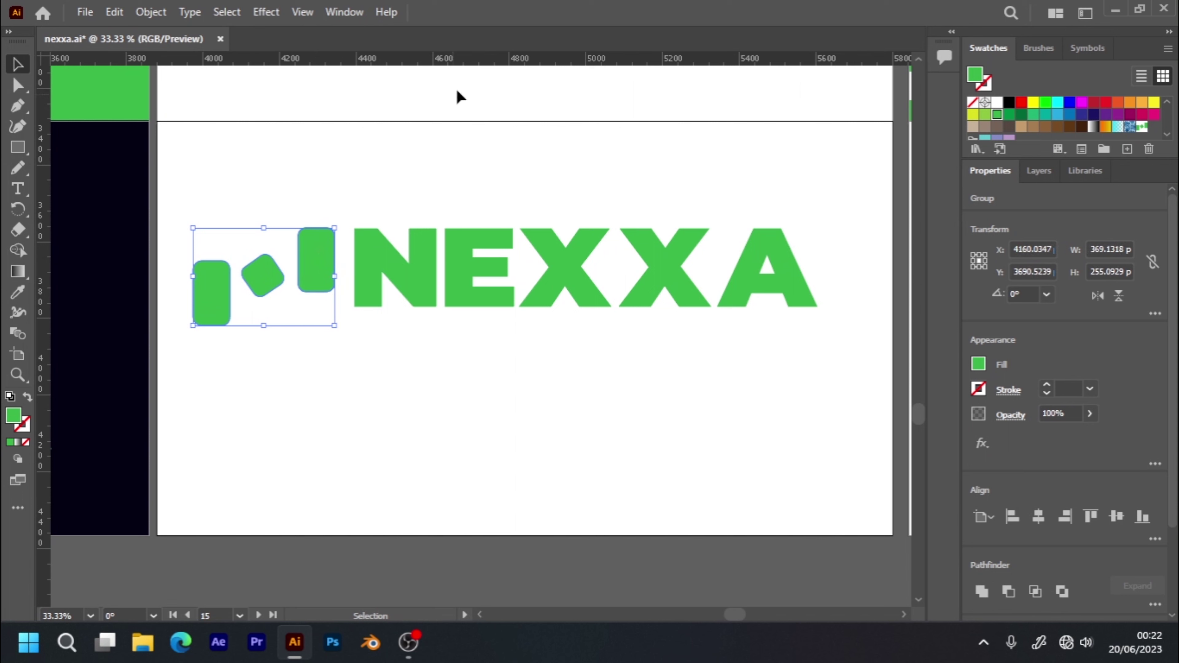
- Add horizontal guides at the letters' top and bottom and align the lockup to them
mouse_move(474, 61)
mouse_down()
mouse_move(384, 327)
mouse_move(390, 307)
mouse_up()
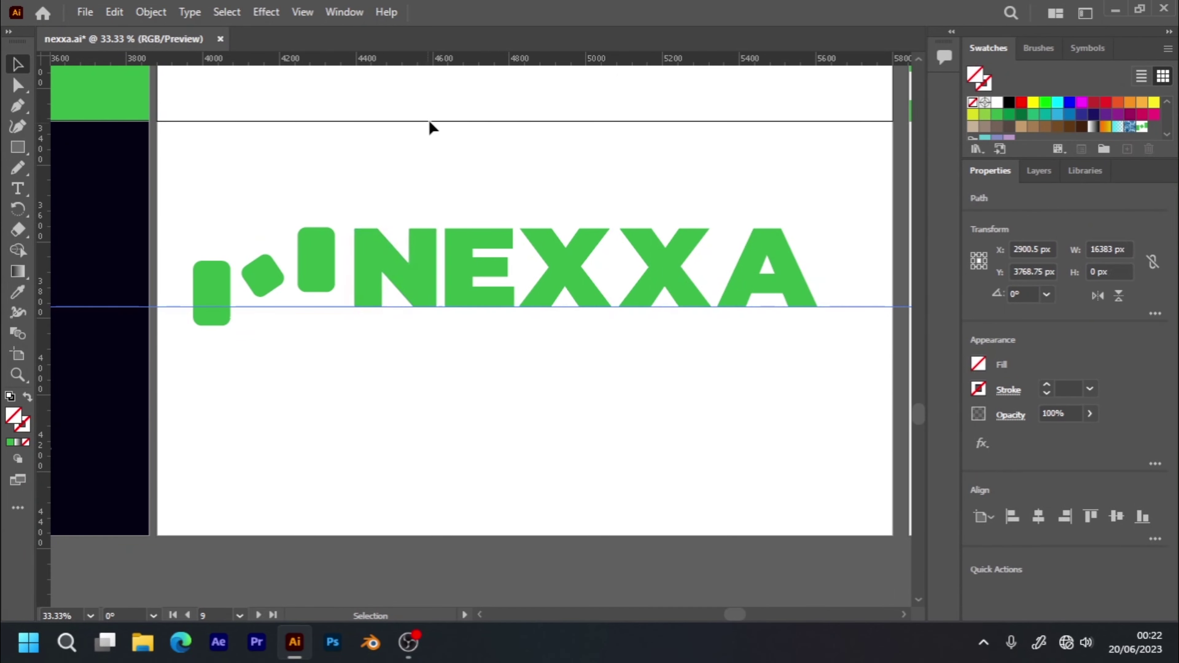
drag(460, 58, 410, 230)
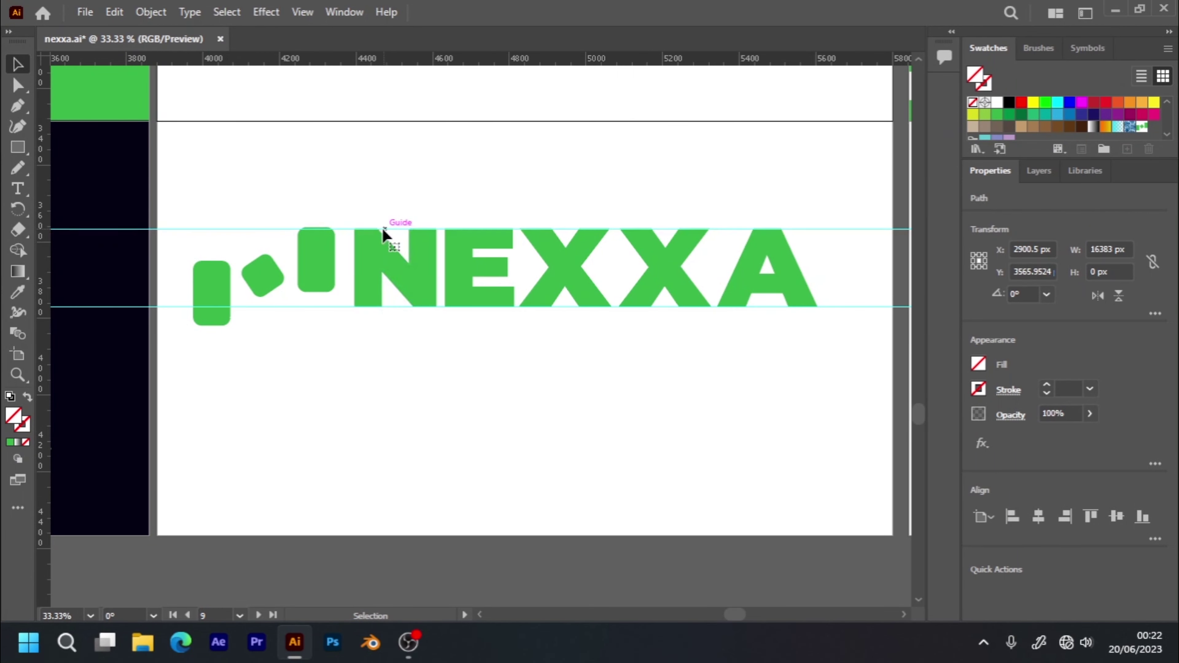
drag(411, 230, 381, 229)
click(344, 239)
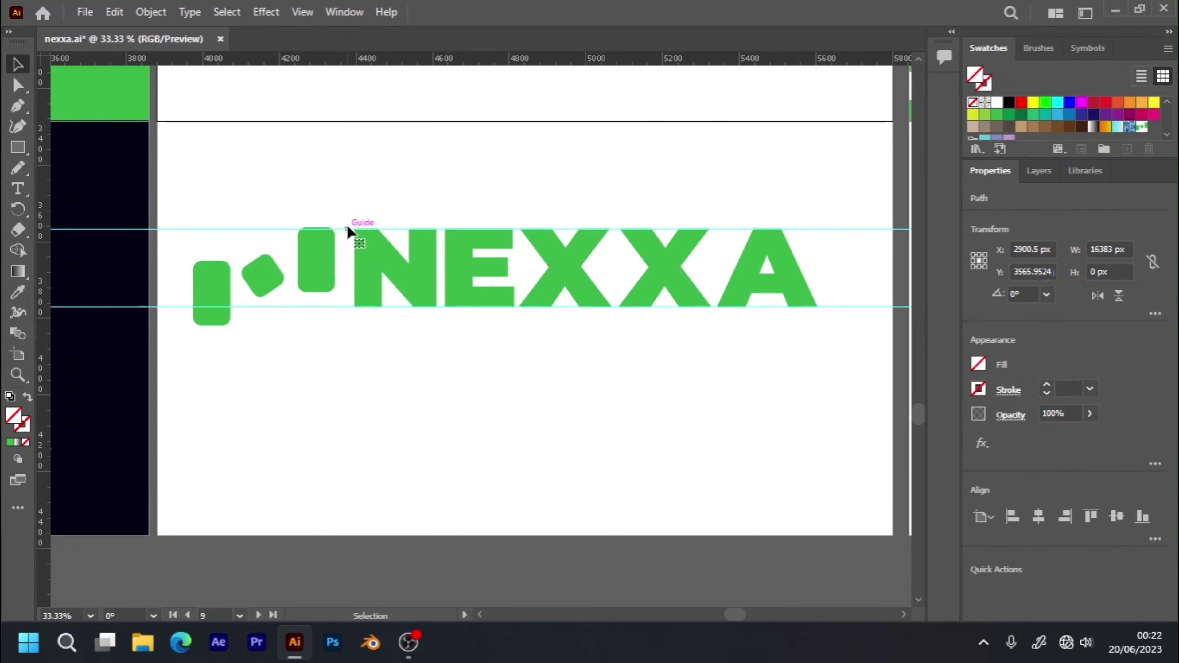
click(348, 229)
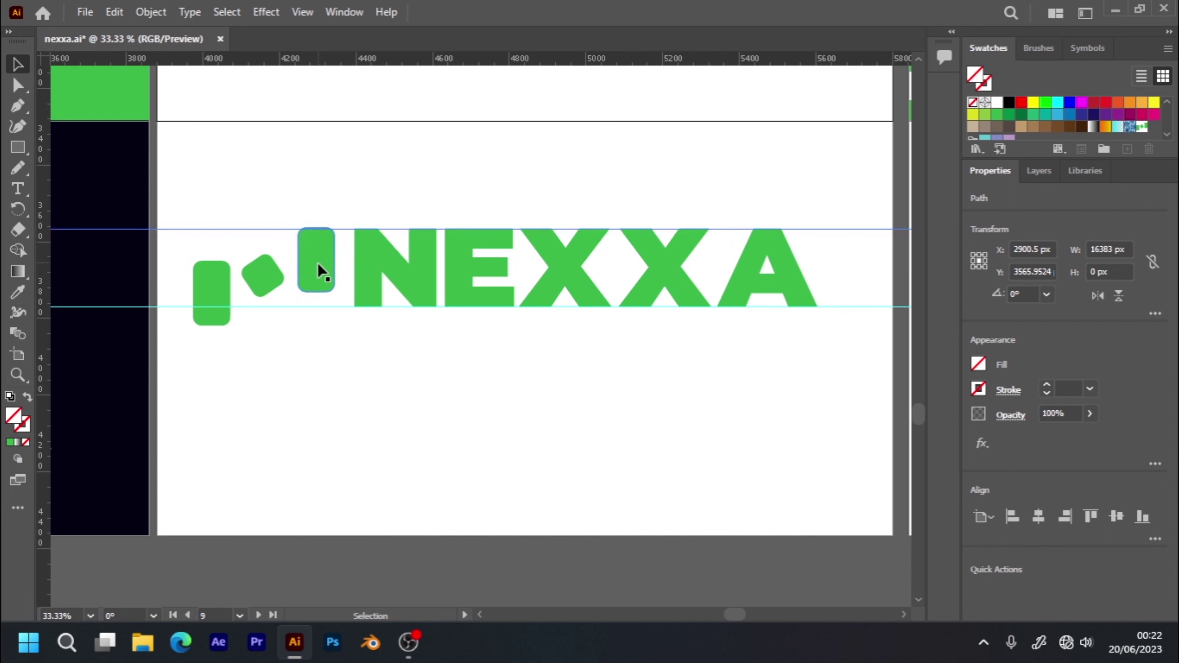
drag(317, 265, 318, 271)
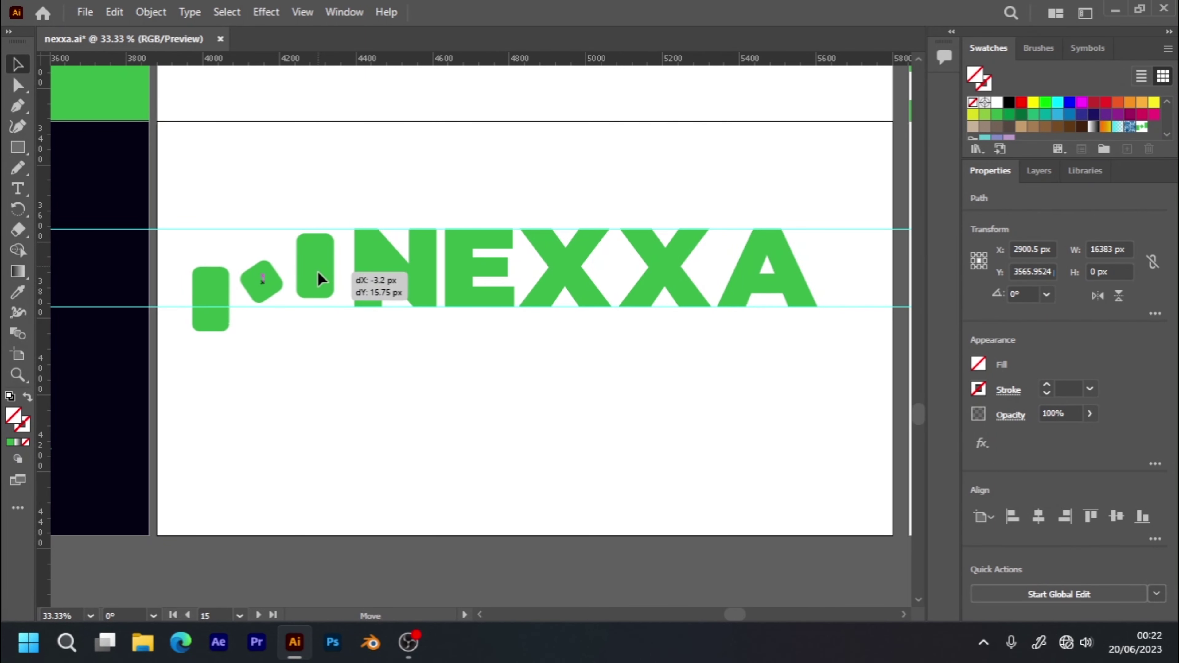
drag(319, 270, 319, 271)
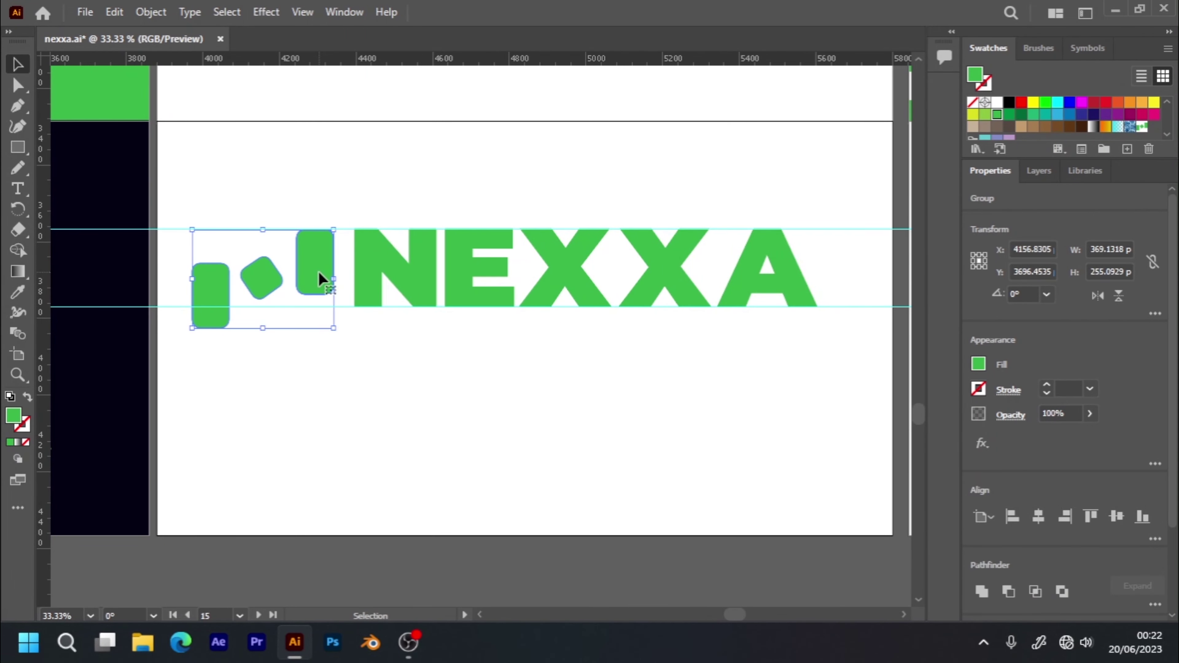
click(418, 108)
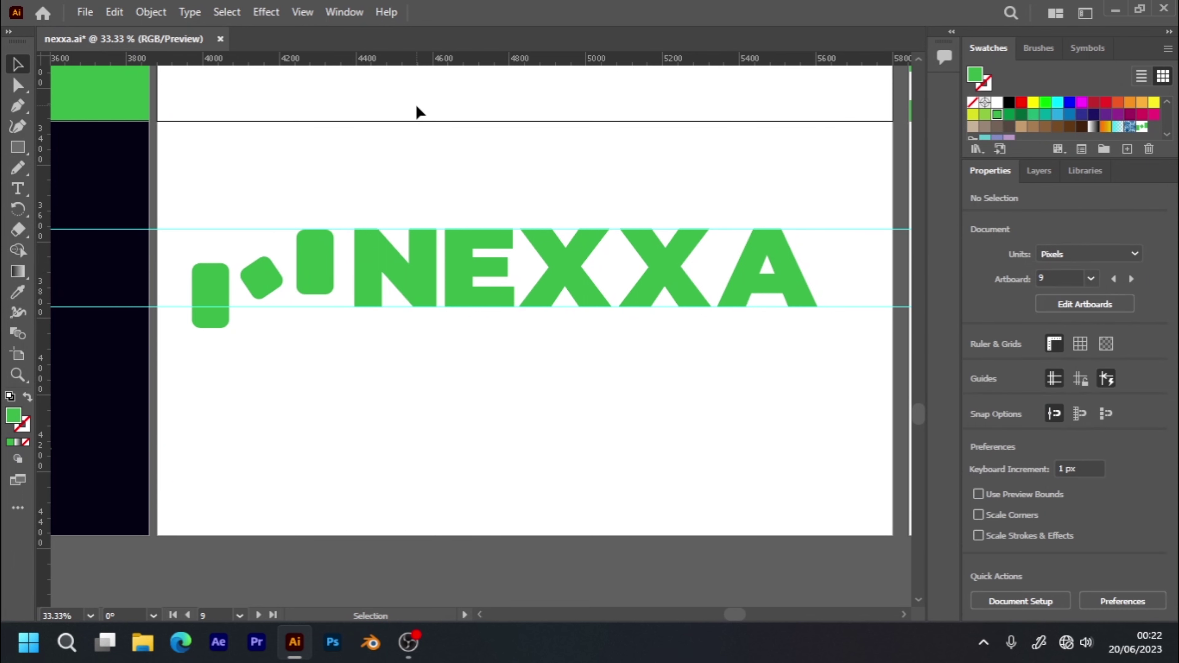
- Delete the upper and lower horizontal guides and zoom out
click(178, 229)
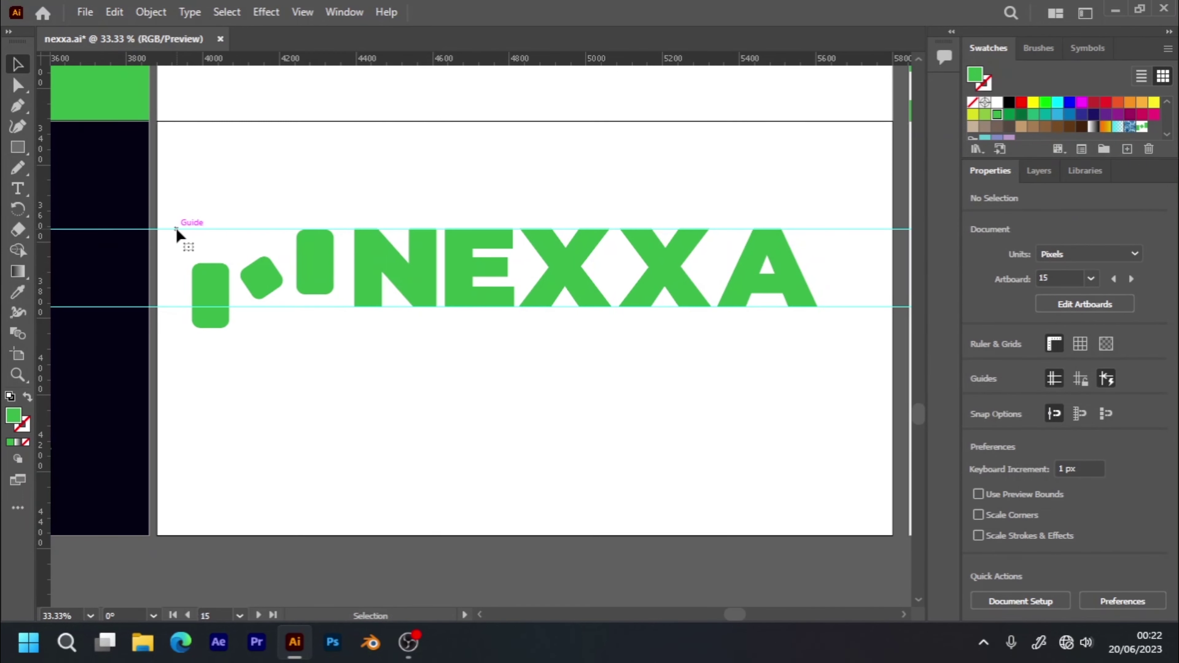
key(Delete)
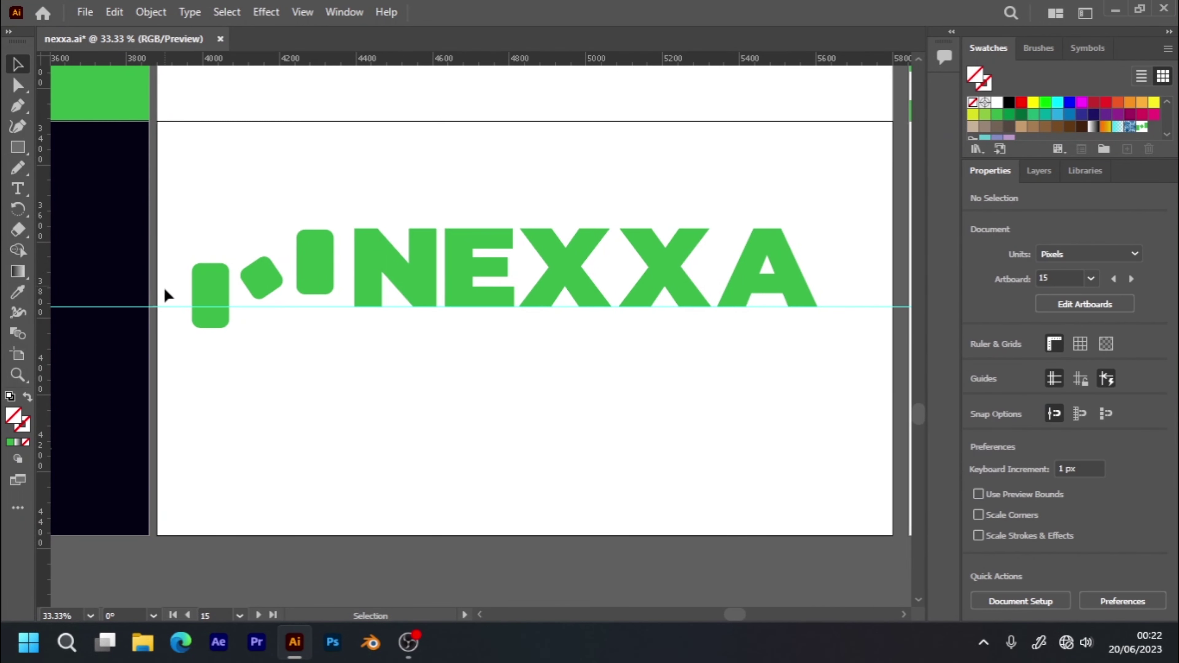
click(168, 306)
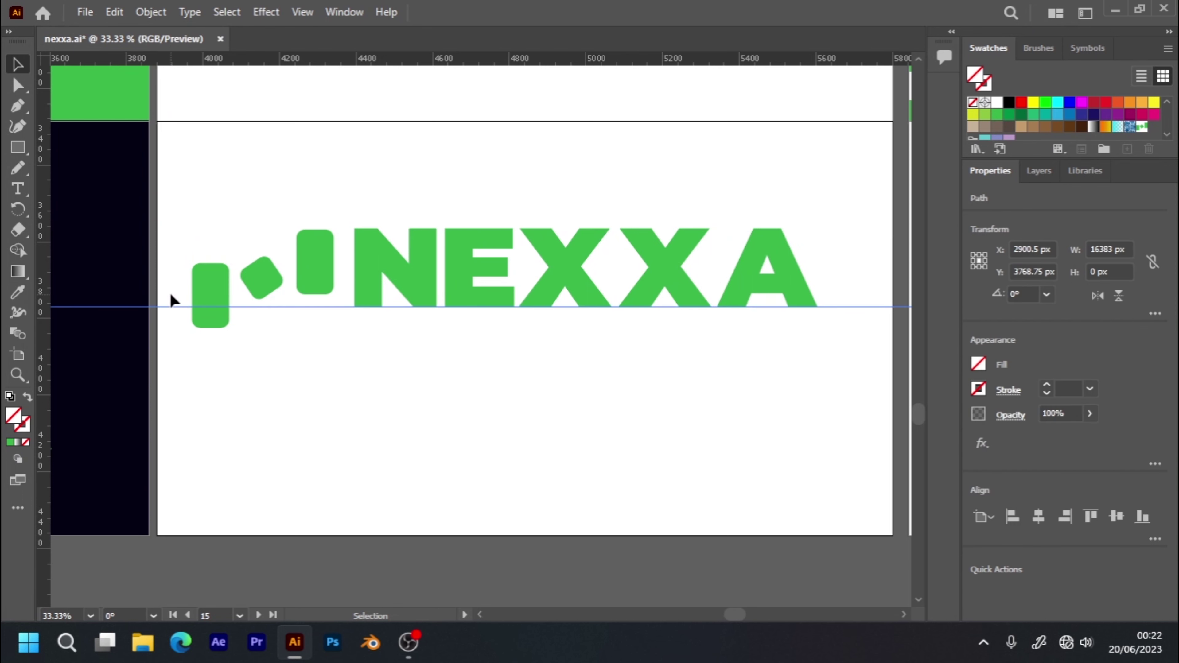
key(Delete)
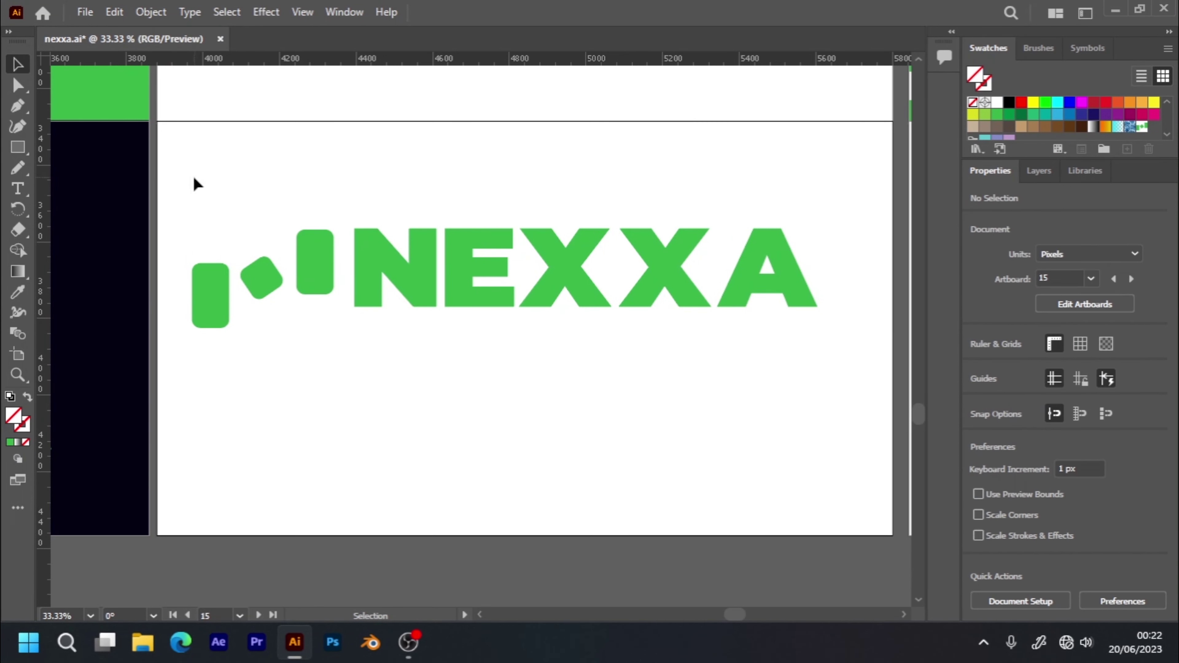
key(ctrl+minus)
key(ctrl+minus)
key(ctrl+minus)
key(a)
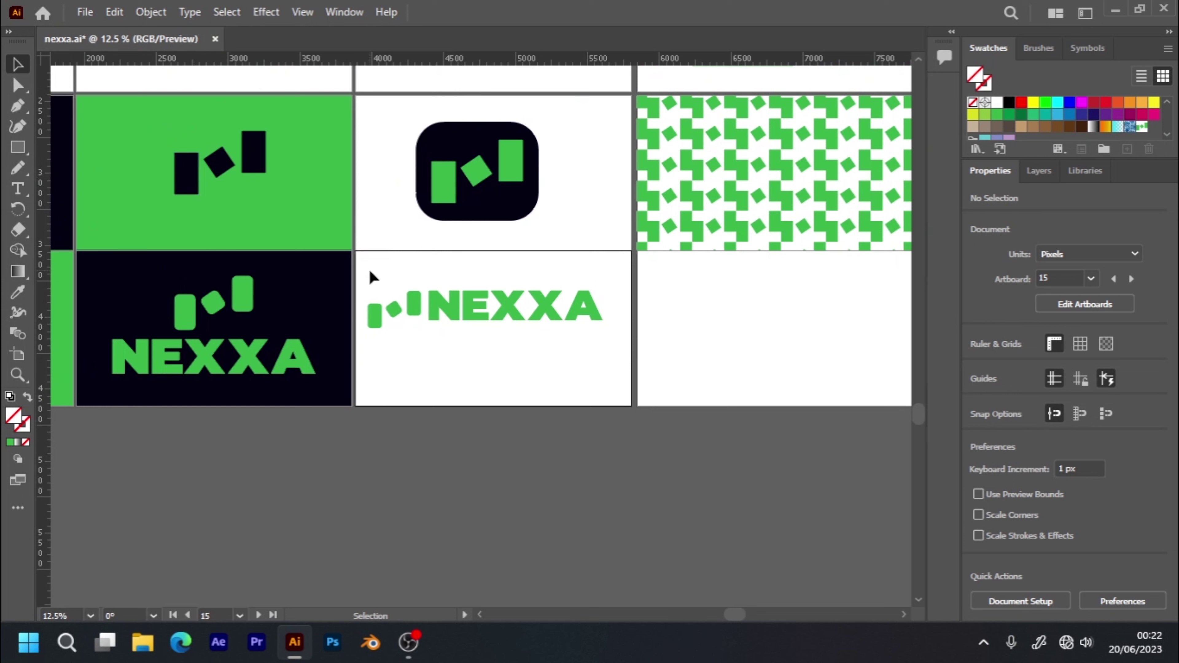
- Move the whole green NEXXA lockup slightly lower on its artboard
drag(371, 277, 584, 401)
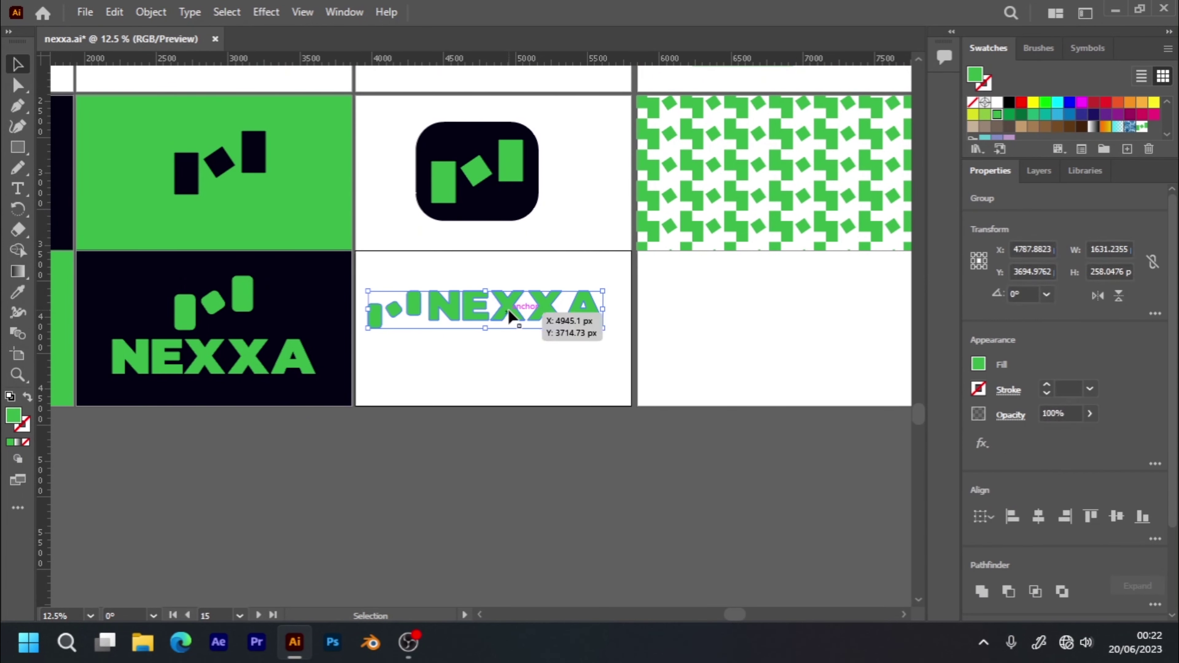
drag(509, 317, 513, 339)
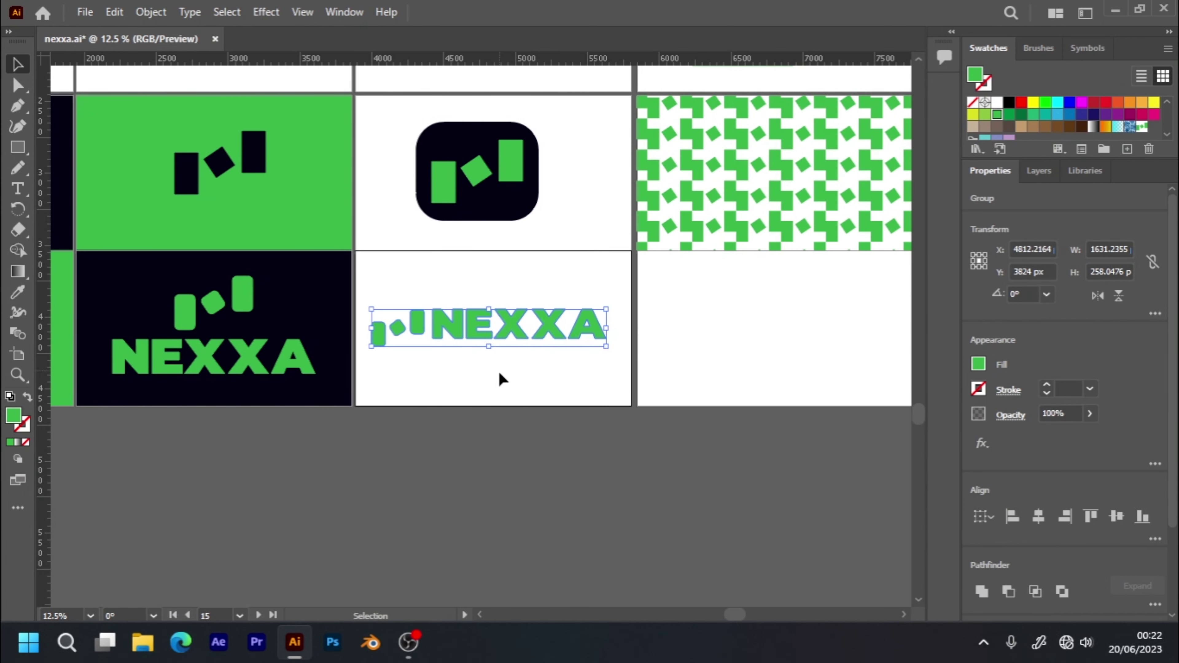
click(487, 387)
- Try a dark navy fill on the icon, then undo it
click(420, 332)
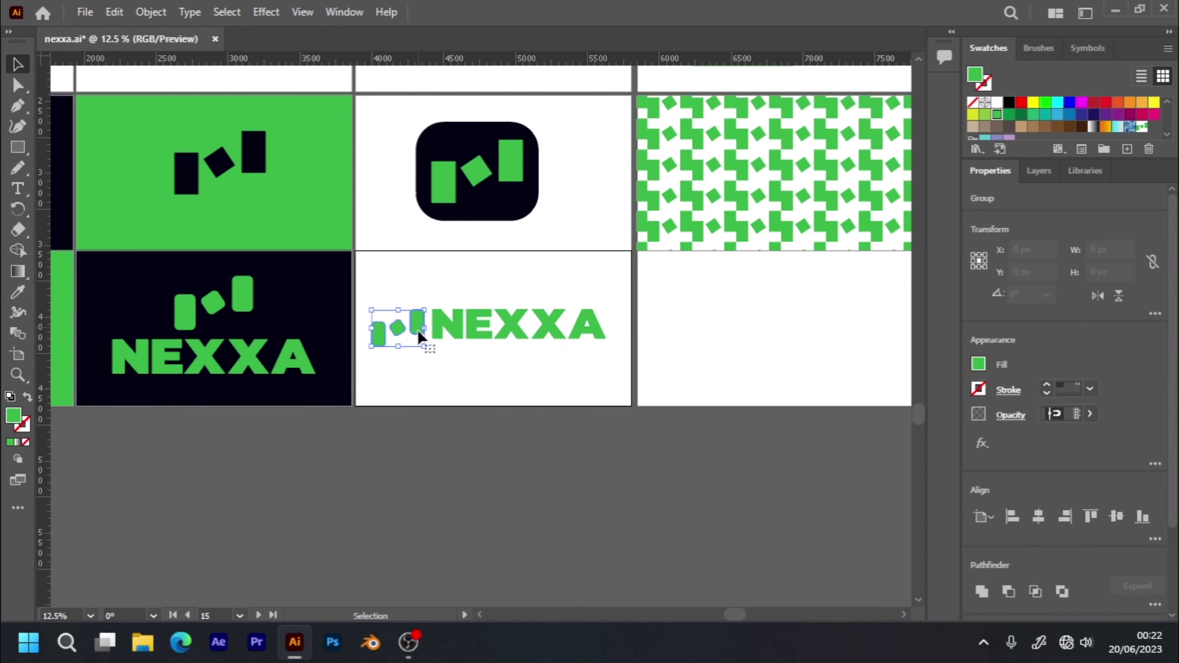
key(i)
click(316, 308)
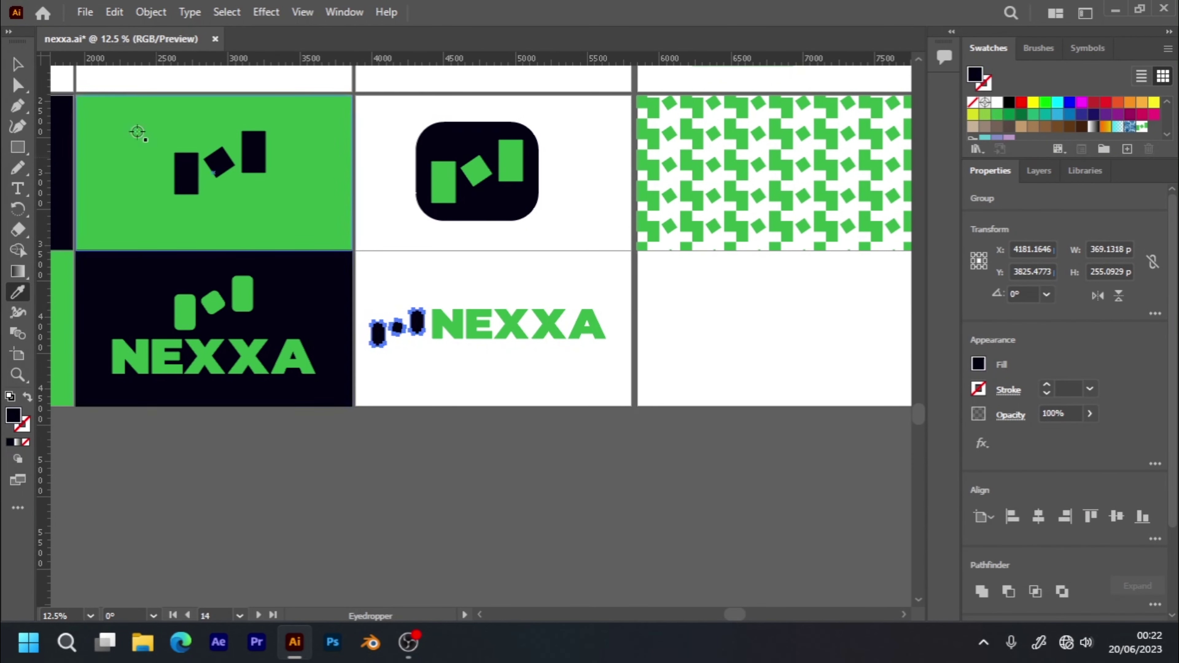
key(v)
click(461, 484)
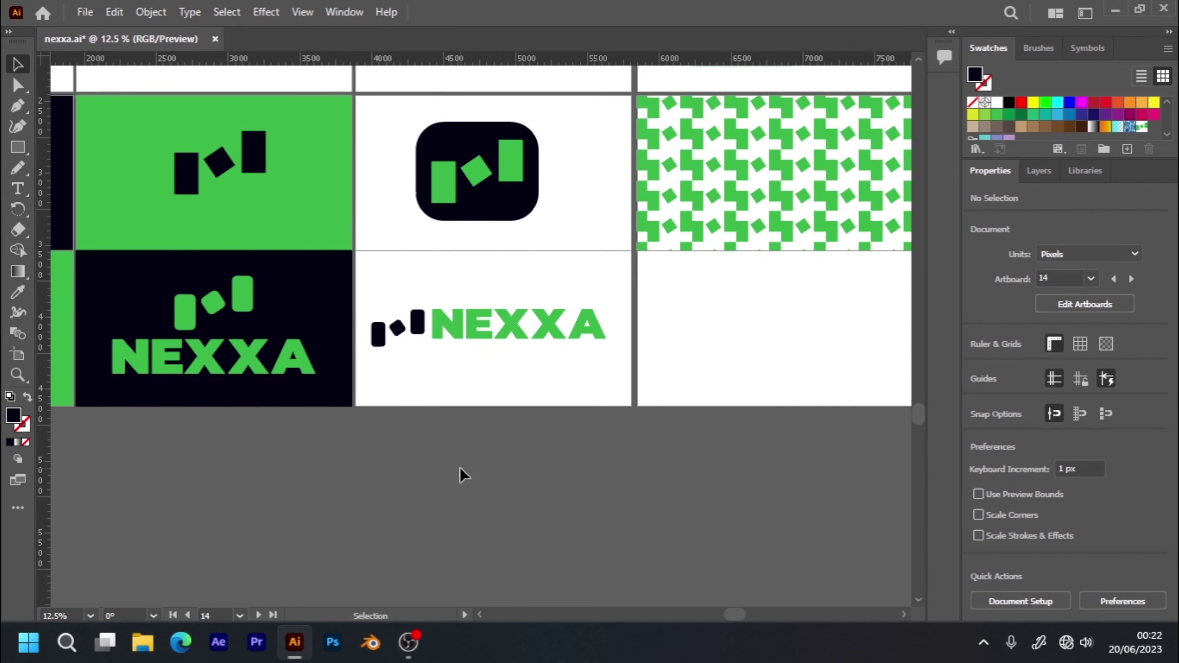
key(ctrl+z)
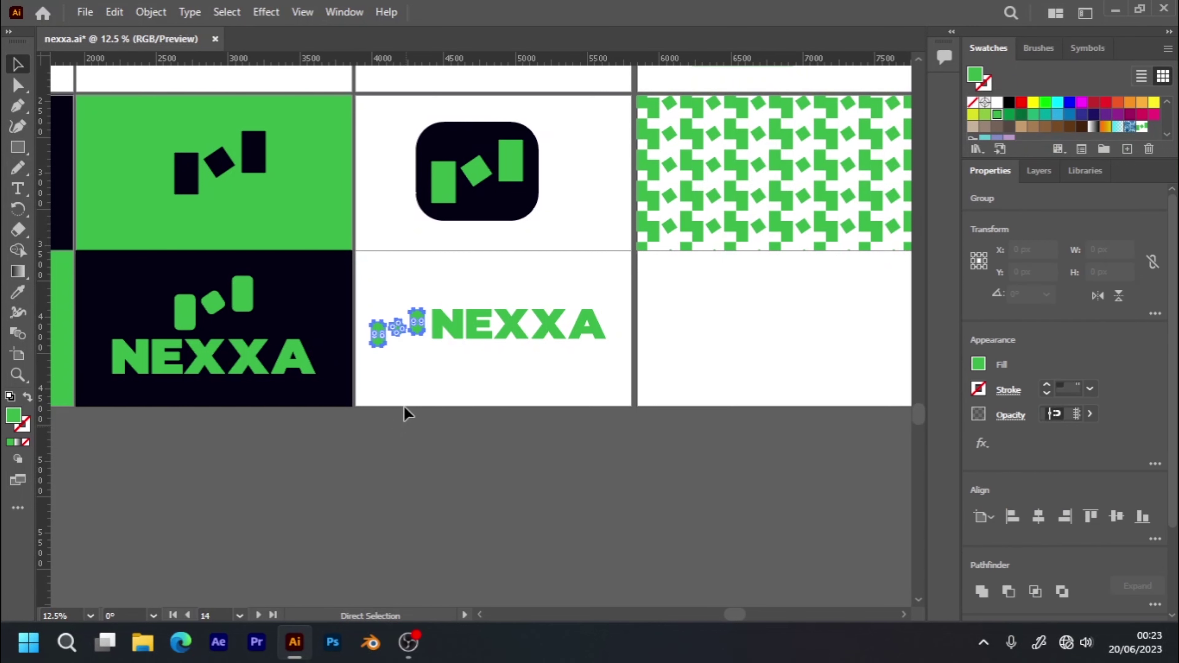
- Try dark navy on the NEXXA wordmark, then undo back to green
click(464, 335)
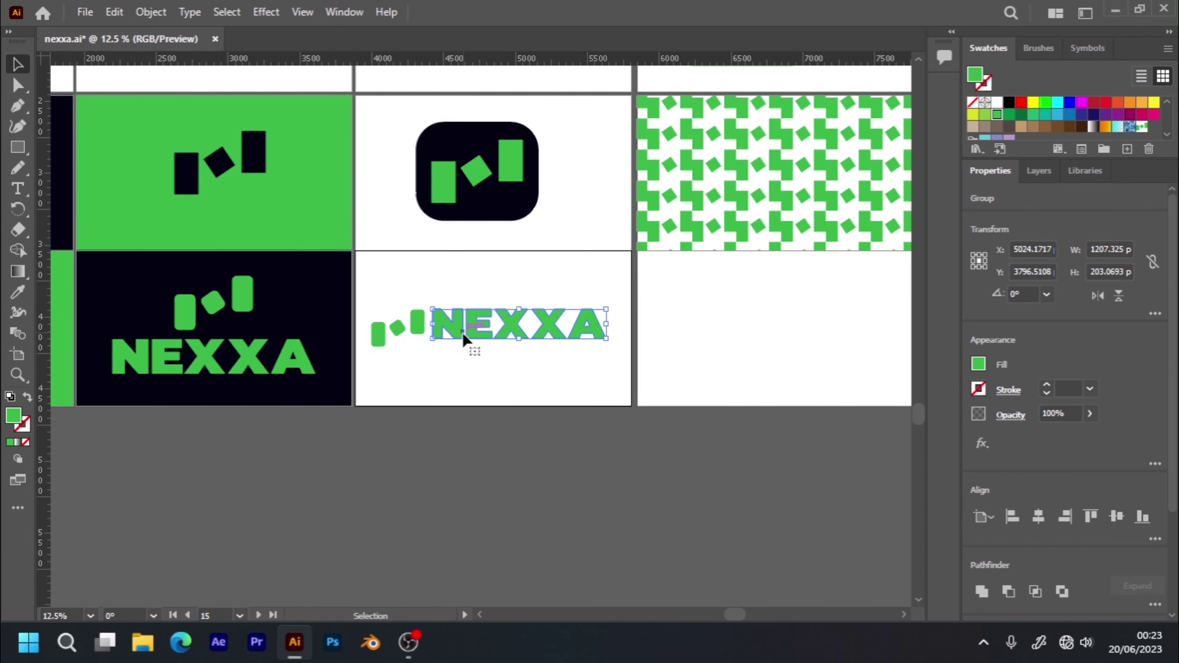
key(i)
click(311, 277)
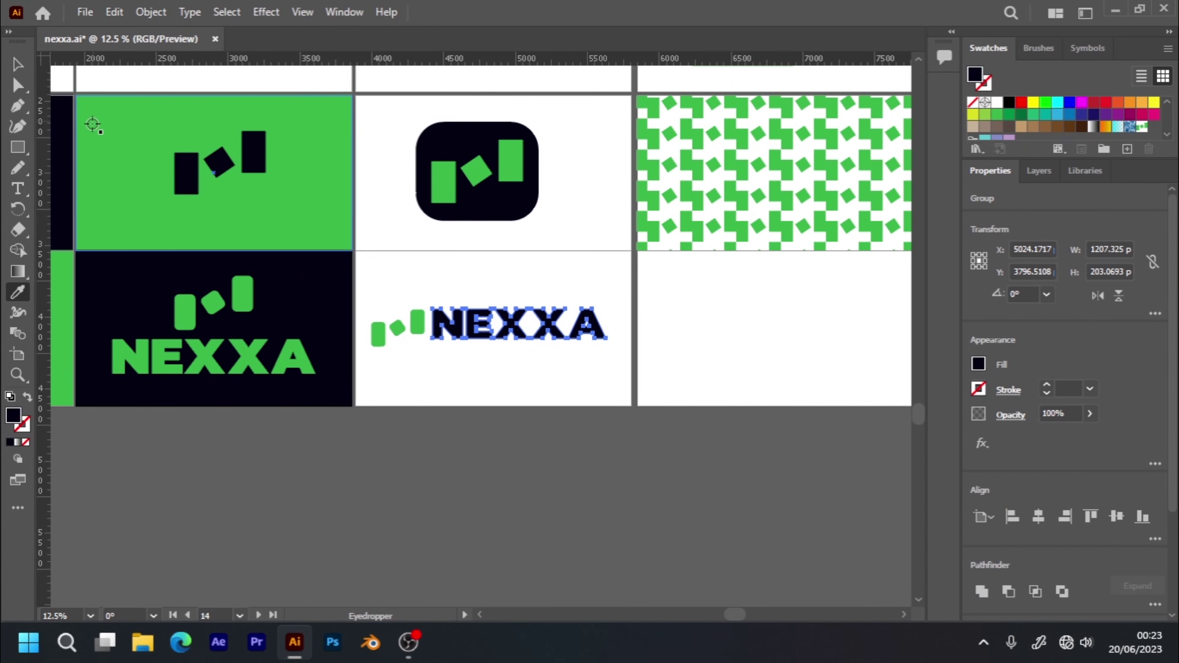
click(17, 65)
click(451, 479)
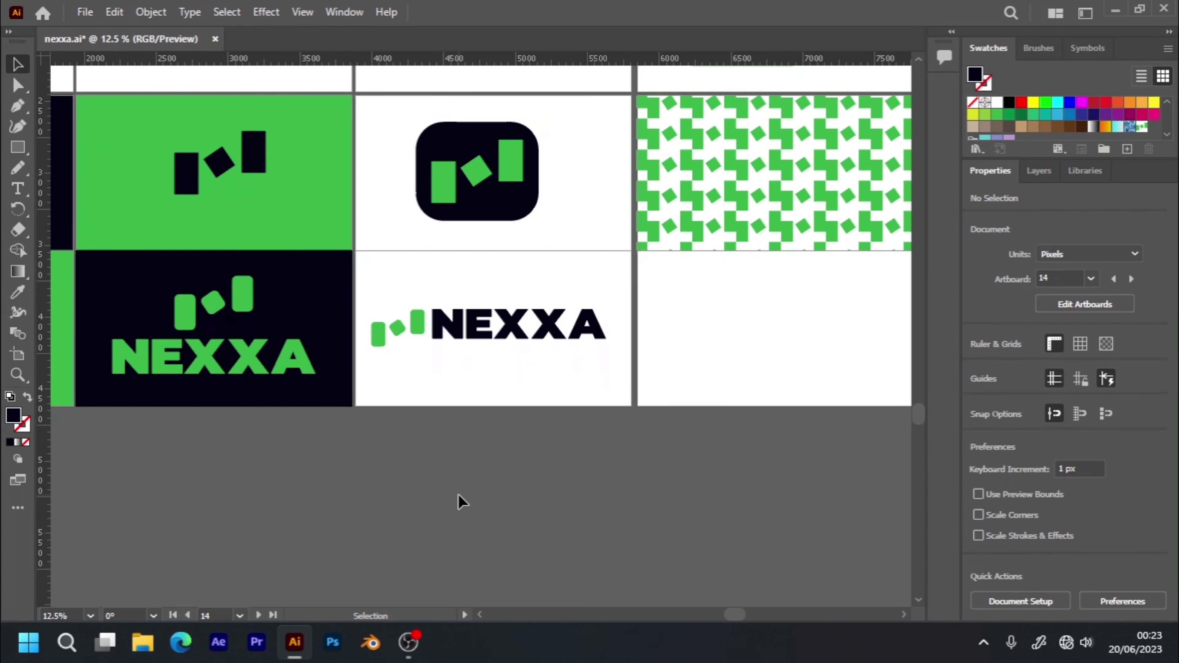
key(ctrl+z)
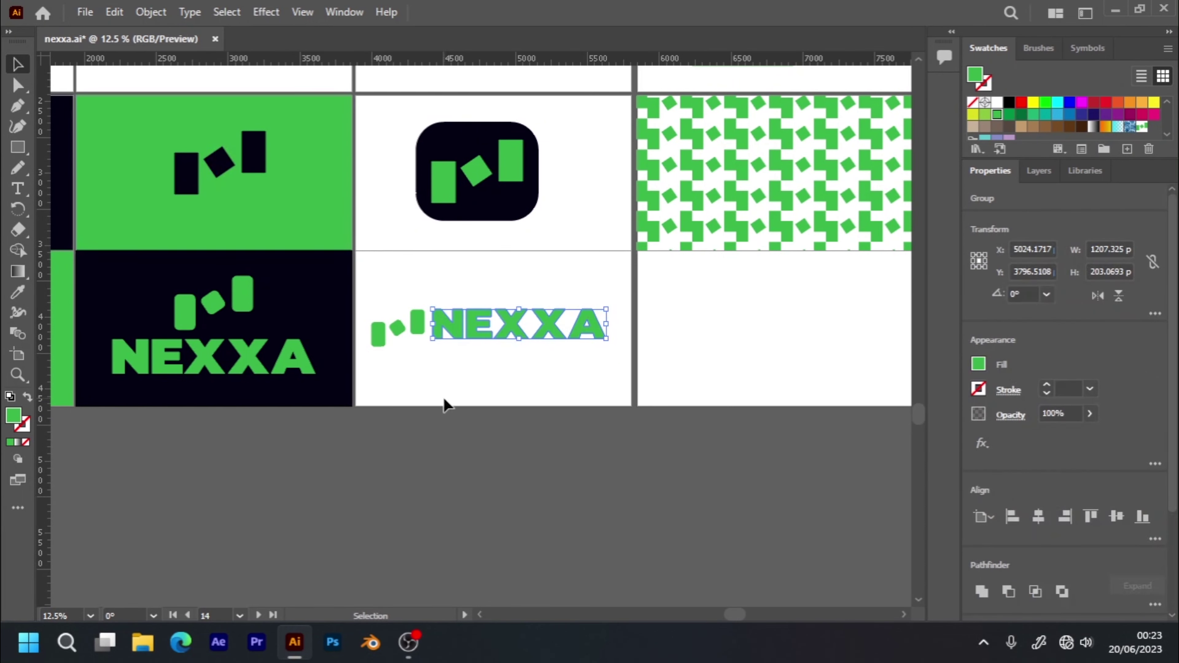
click(445, 397)
- Duplicate the green lockup onto the right white artboard, recolour it dark navy, and position it
mouse_move(364, 294)
mouse_down()
mouse_move(516, 372)
mouse_move(547, 364)
mouse_up()
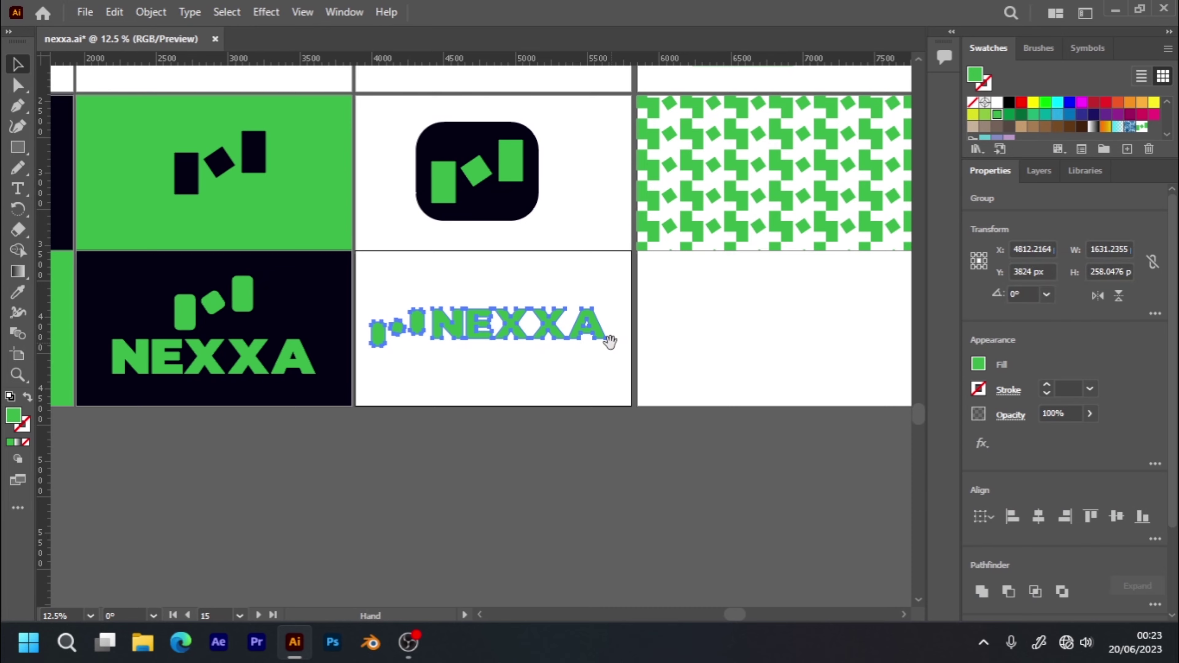
scroll(604, 337, right, 5)
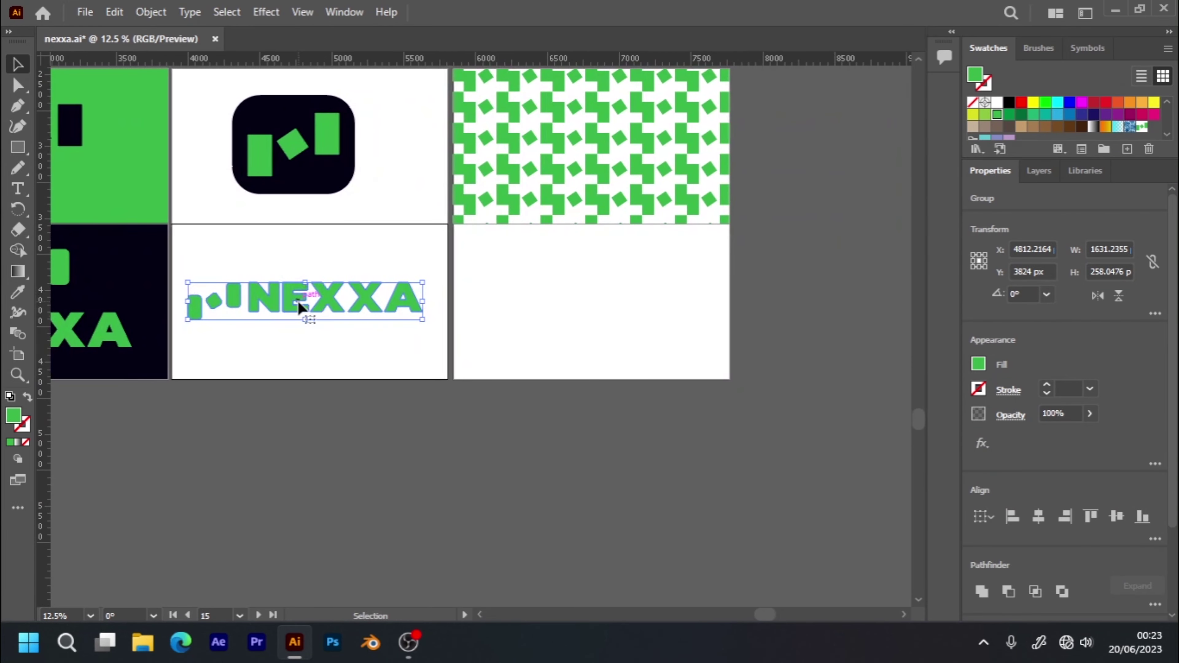
drag(301, 306, 585, 304)
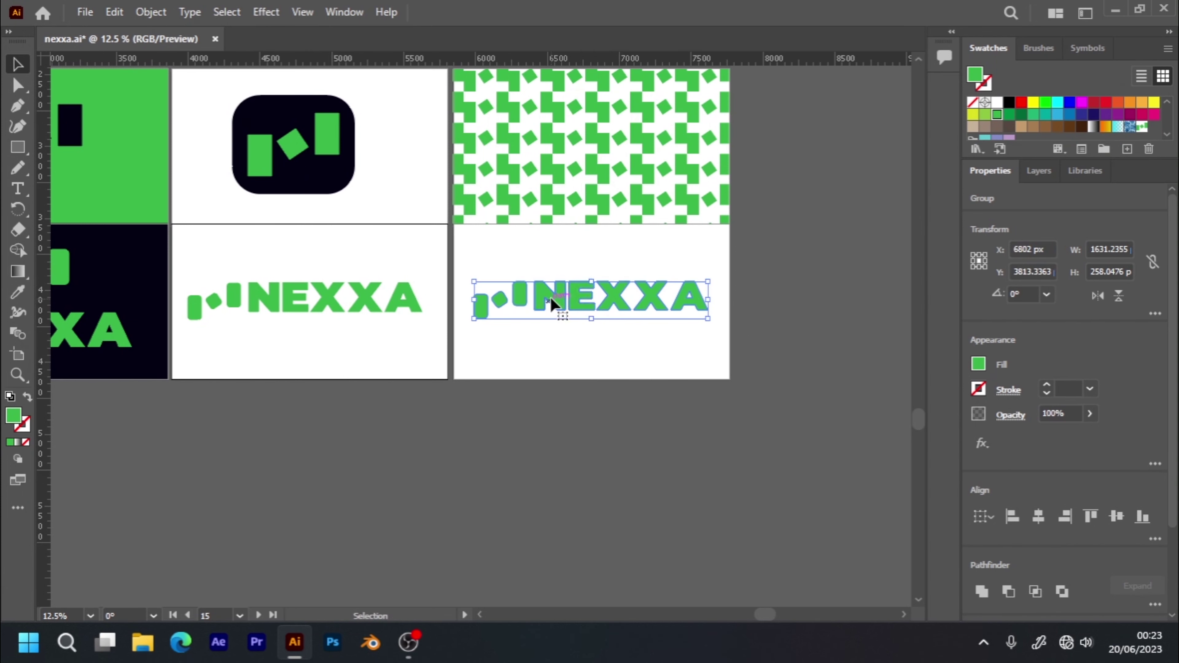
key(i)
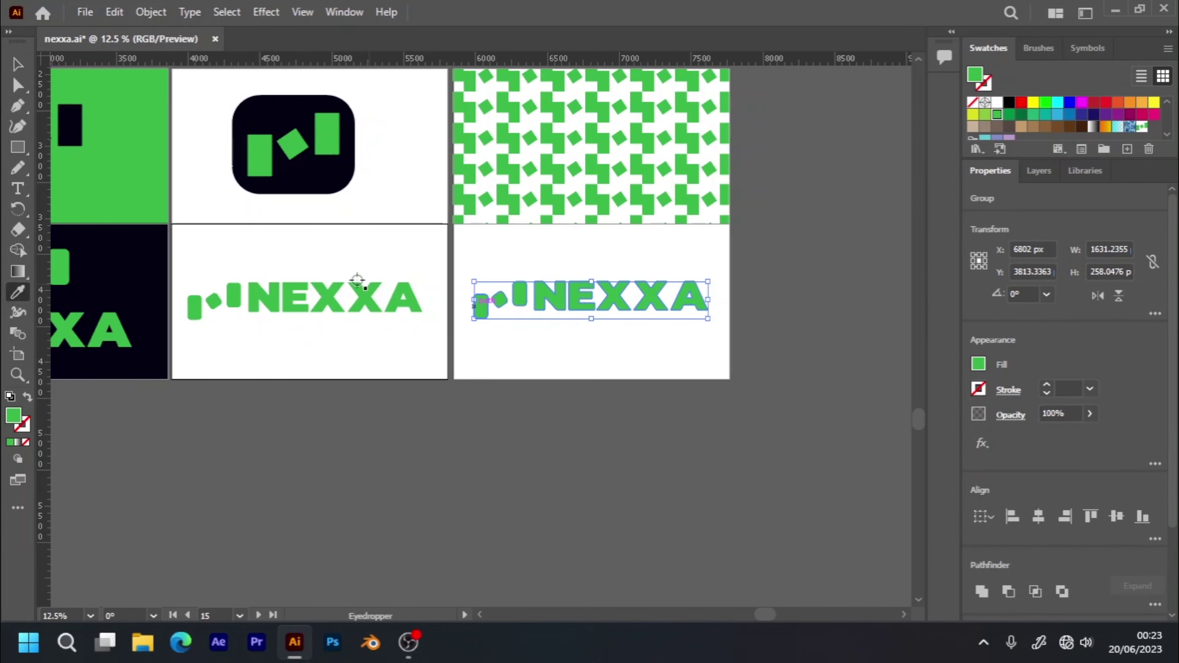
click(142, 234)
key(v)
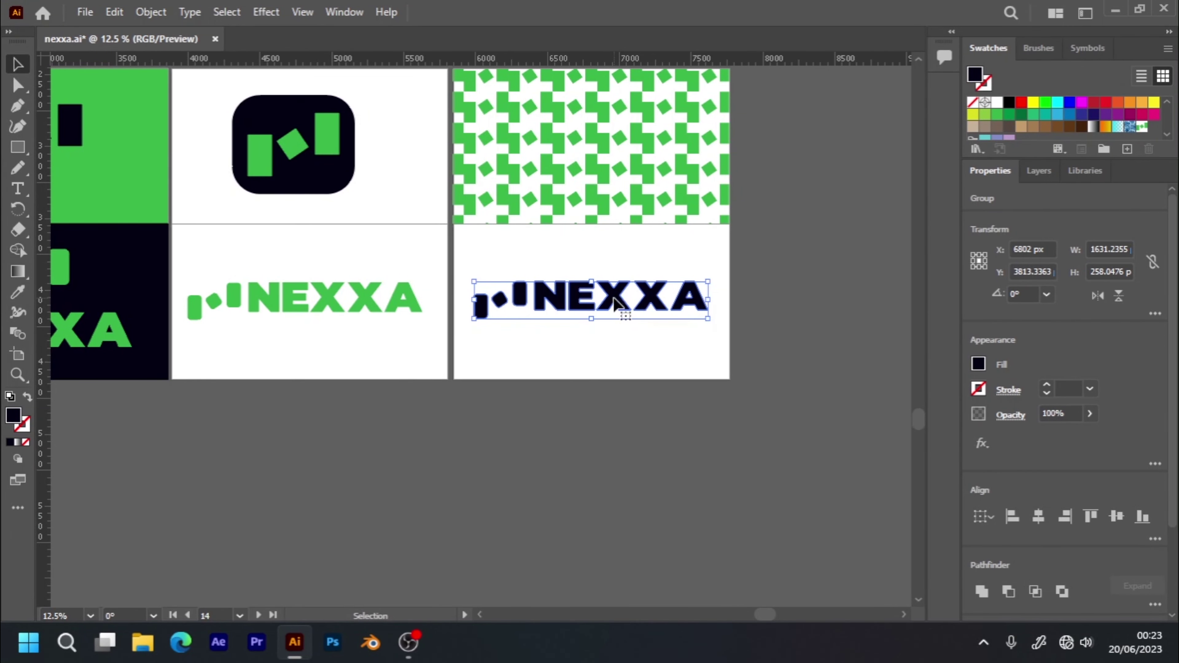
drag(618, 302, 617, 306)
click(565, 428)
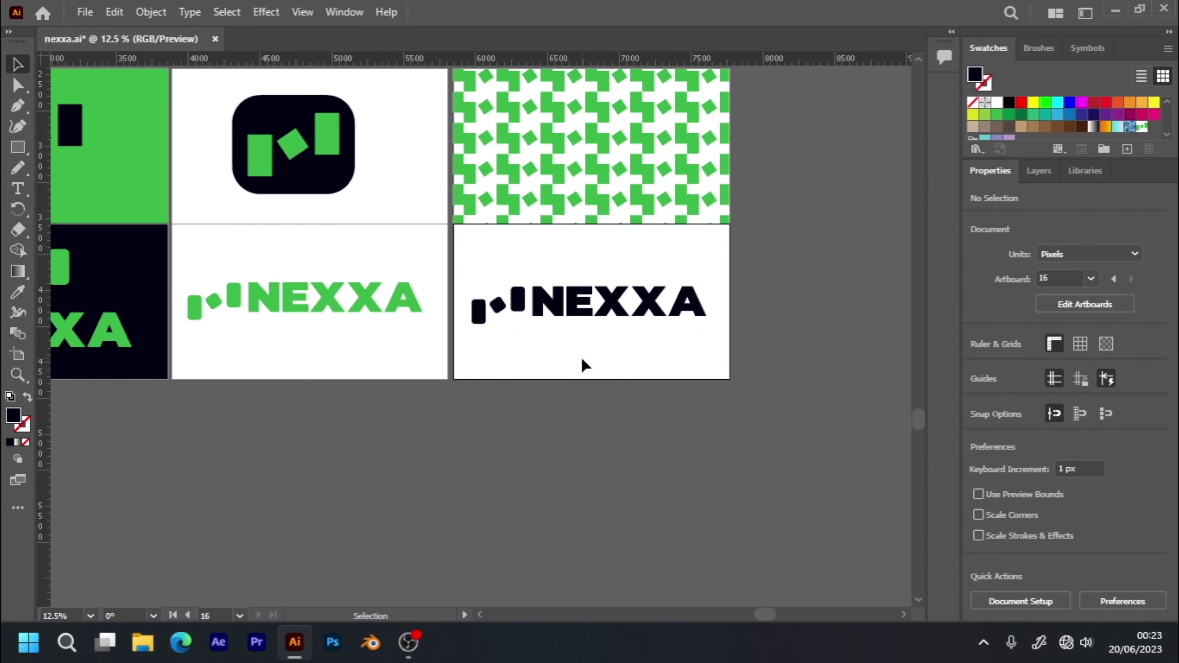
key(ctrl+minus)
key(ctrl+minus)
key(ctrl+minus)
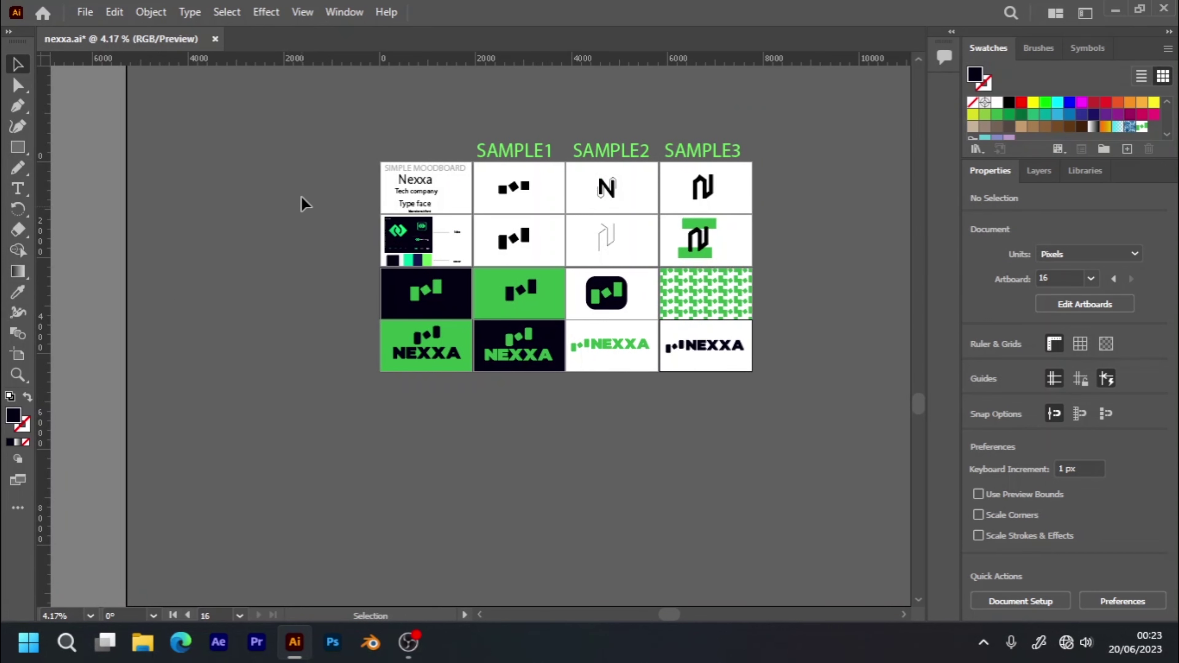
key(ctrl+a)
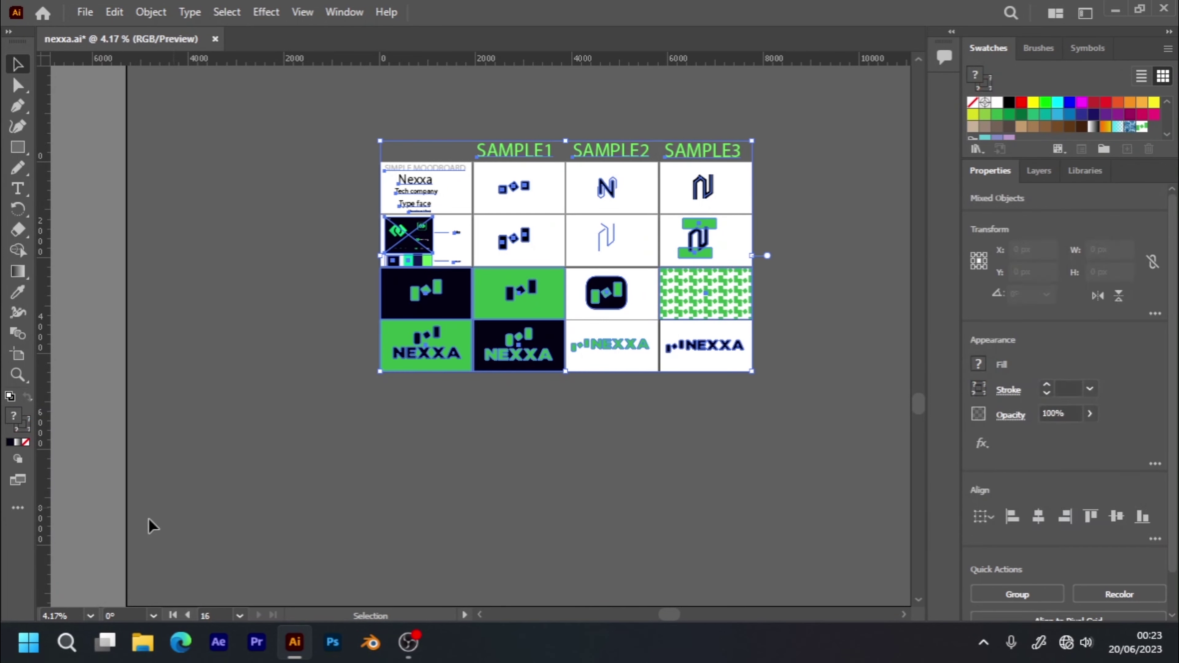
click(90, 615)
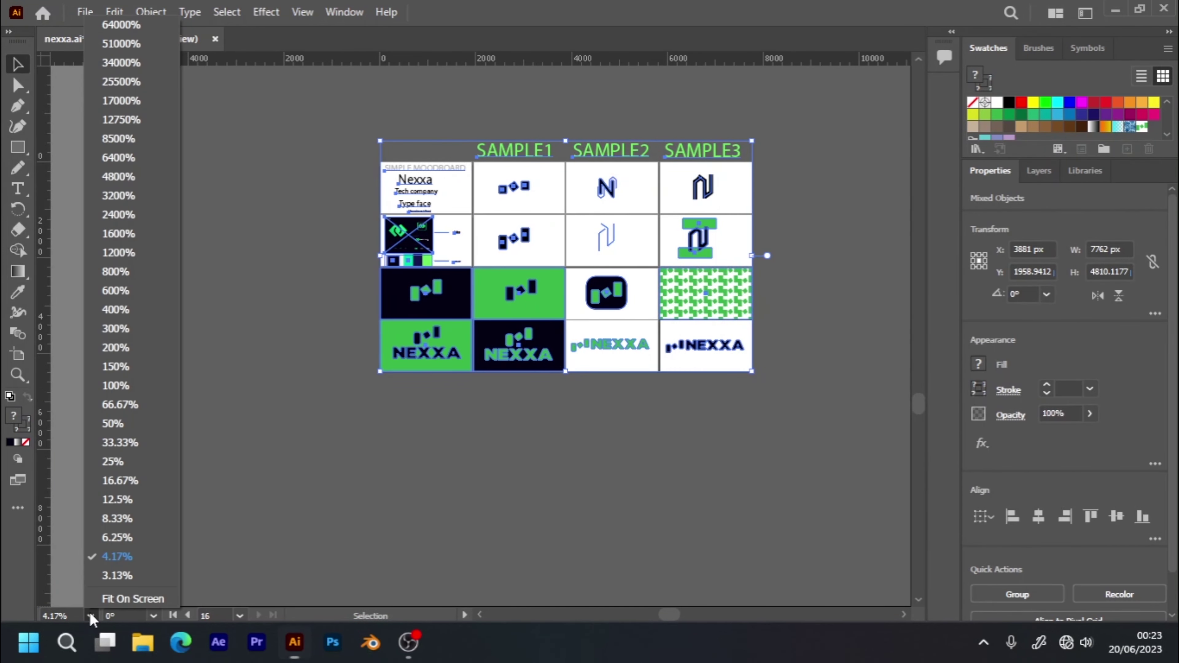
click(106, 598)
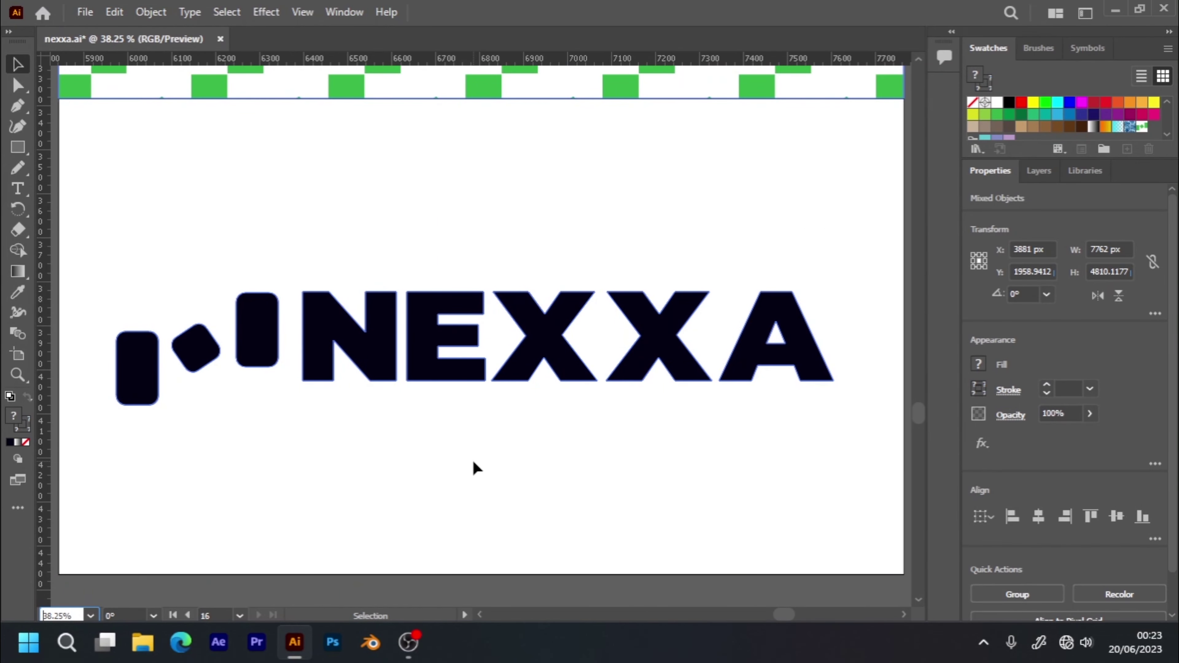
key(a)
key(ctrl+minus)
key(ctrl+minus)
key(ctrl+minus)
key(ctrl+minus)
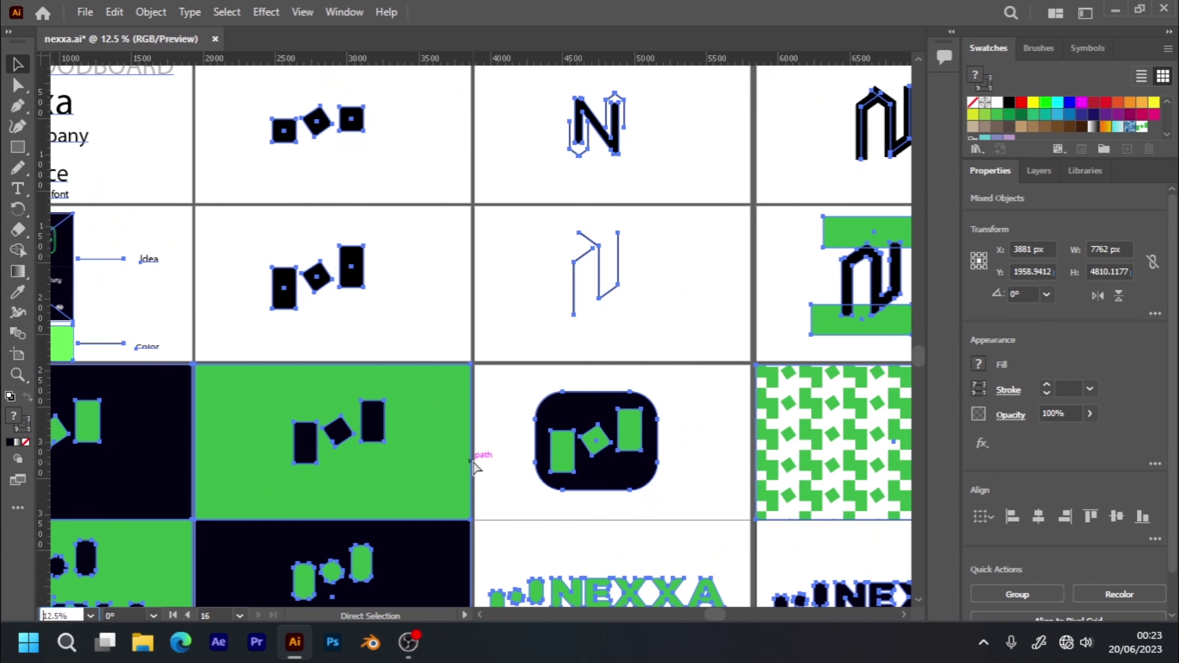
key(ctrl+minus)
key(v)
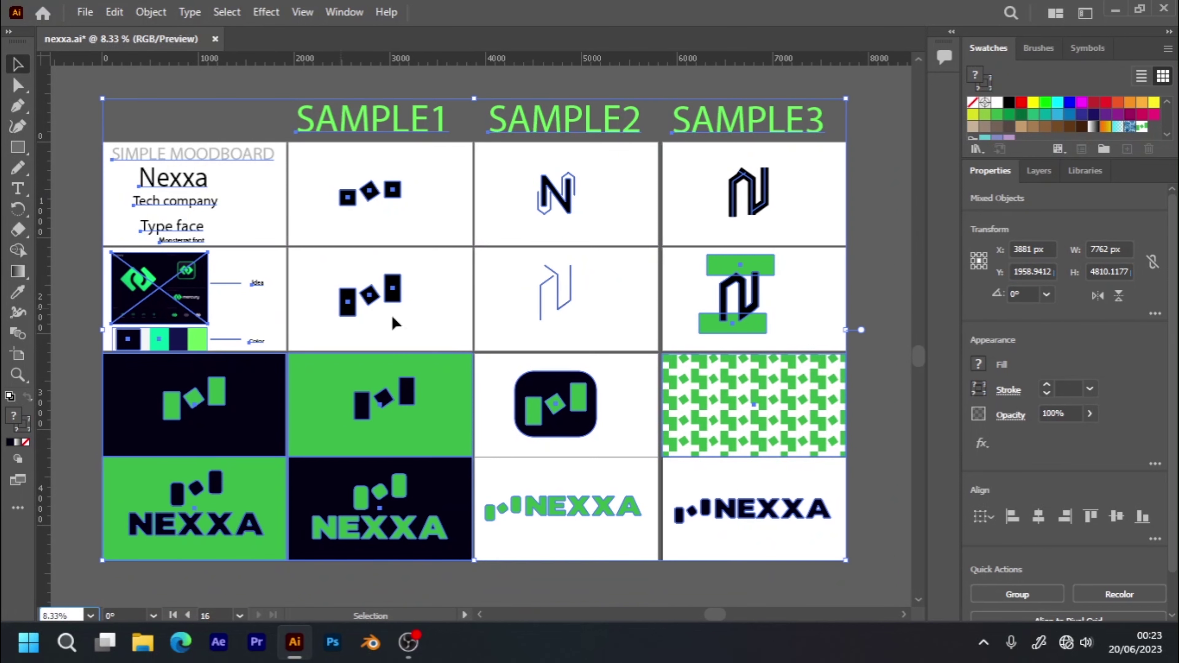
click(891, 302)
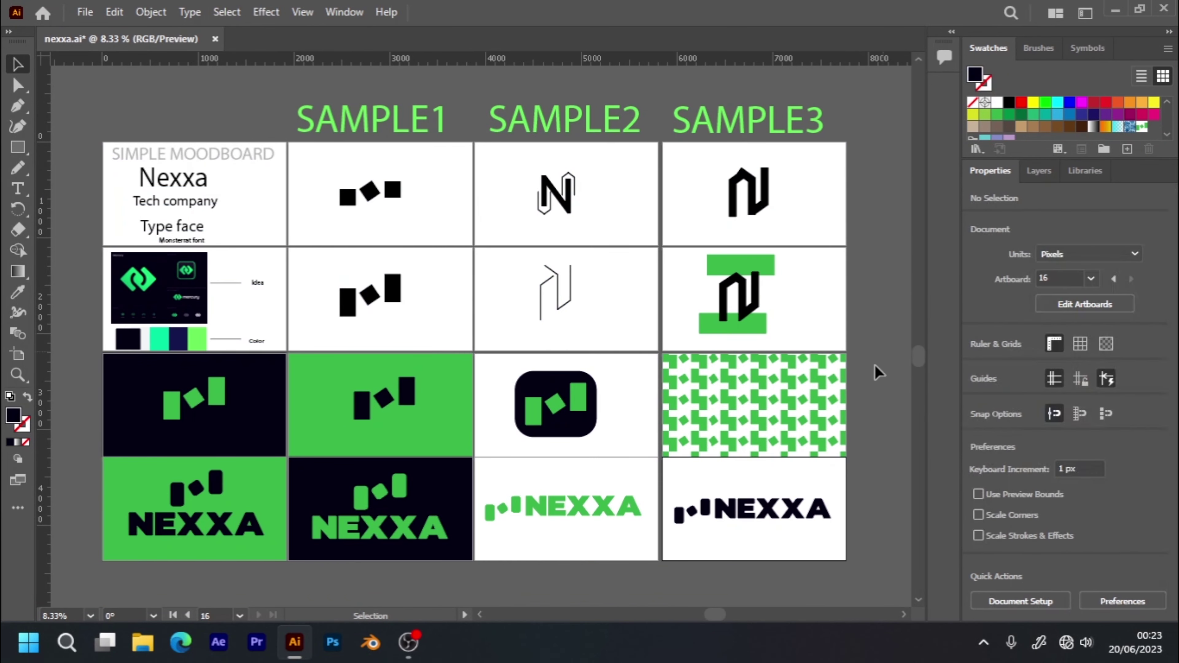